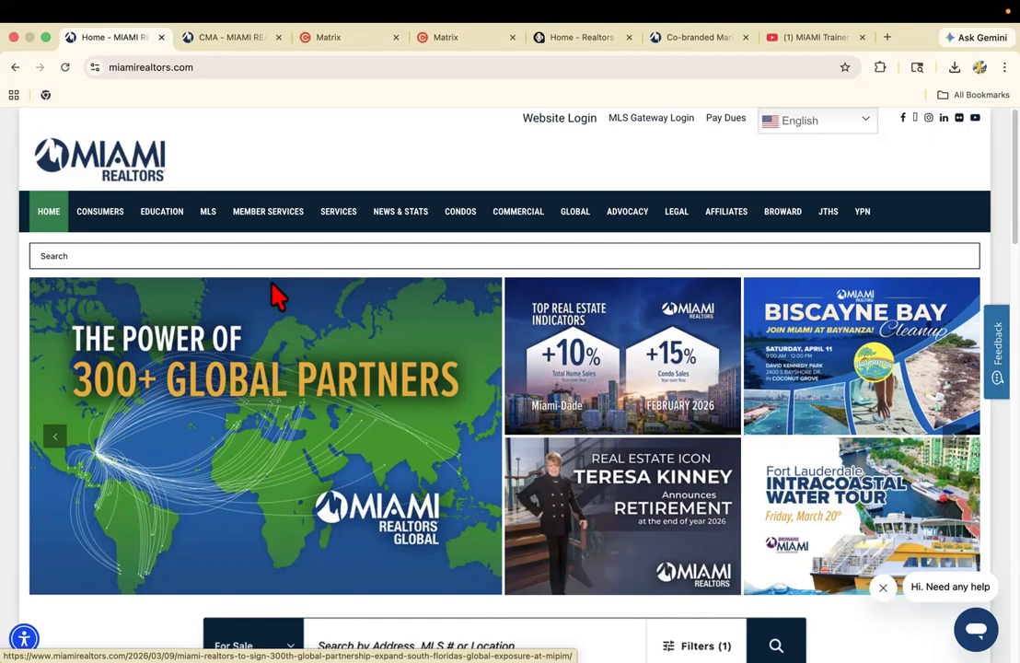
Switch to the CMA Solutions page on the MIAMI REALTORS site and highlight its web address.
{"action": "left_click", "coordinate": [235, 36]}
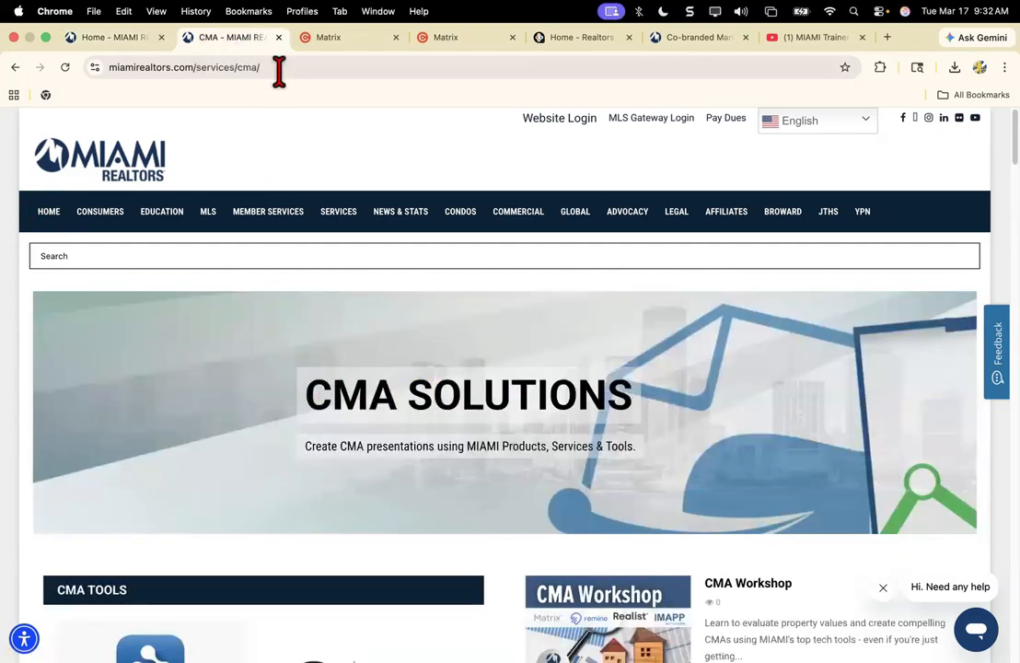
{"action": "left_click", "coordinate": [278, 68]}
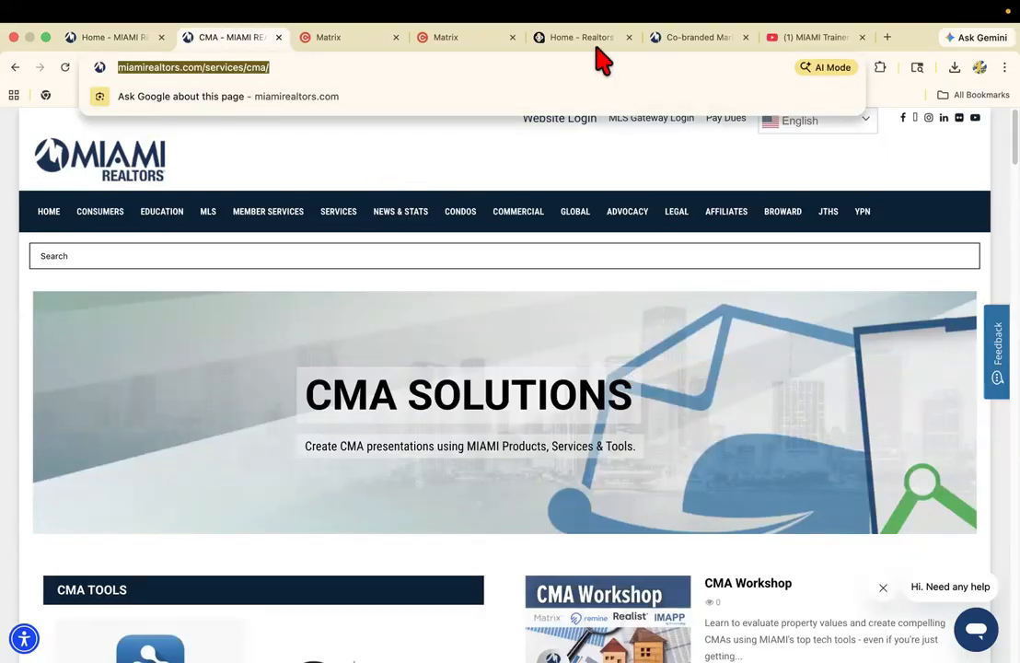
{"action": "left_click", "coordinate": [448, 345]}
Examine the CMA Tools section, covering RPR, Remine, Realist, MLS-Touch, Matrix and IMAPP.
{"action": "scroll", "coordinate": [445, 348], "scroll_direction": "down", "scroll_amount": 1}
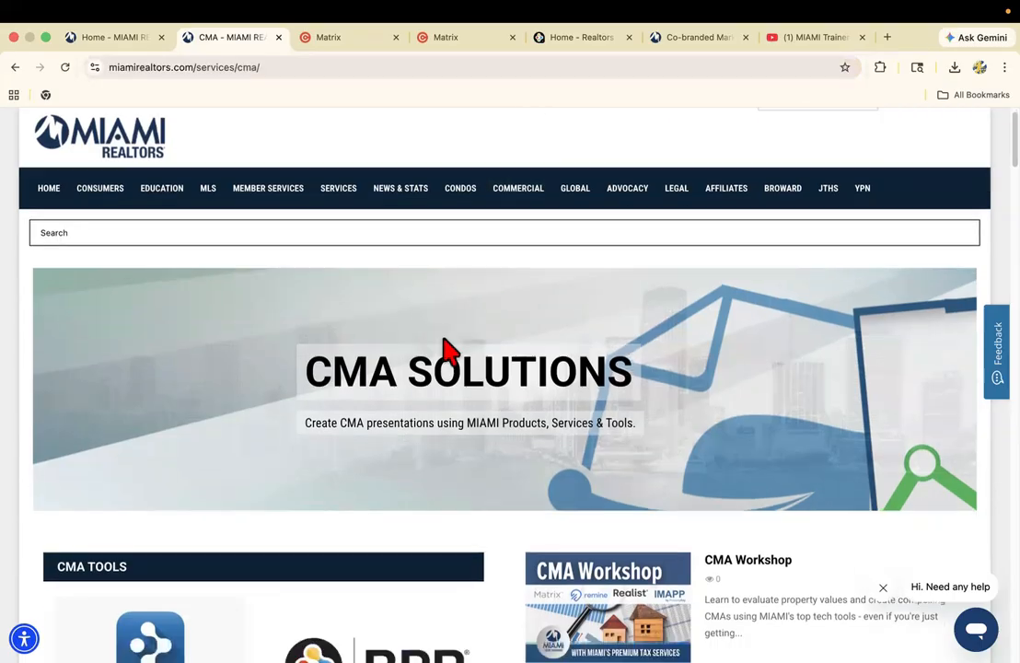
{"action": "scroll", "coordinate": [432, 346], "scroll_direction": "down", "scroll_amount": 5}
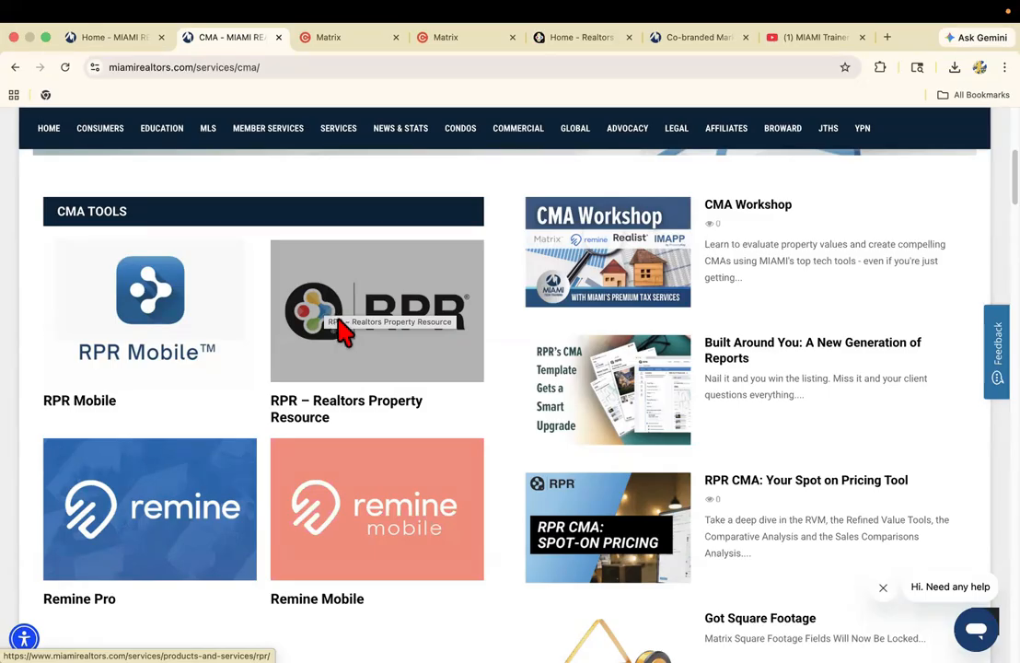
{"action": "scroll", "coordinate": [341, 332], "scroll_direction": "down", "scroll_amount": 3}
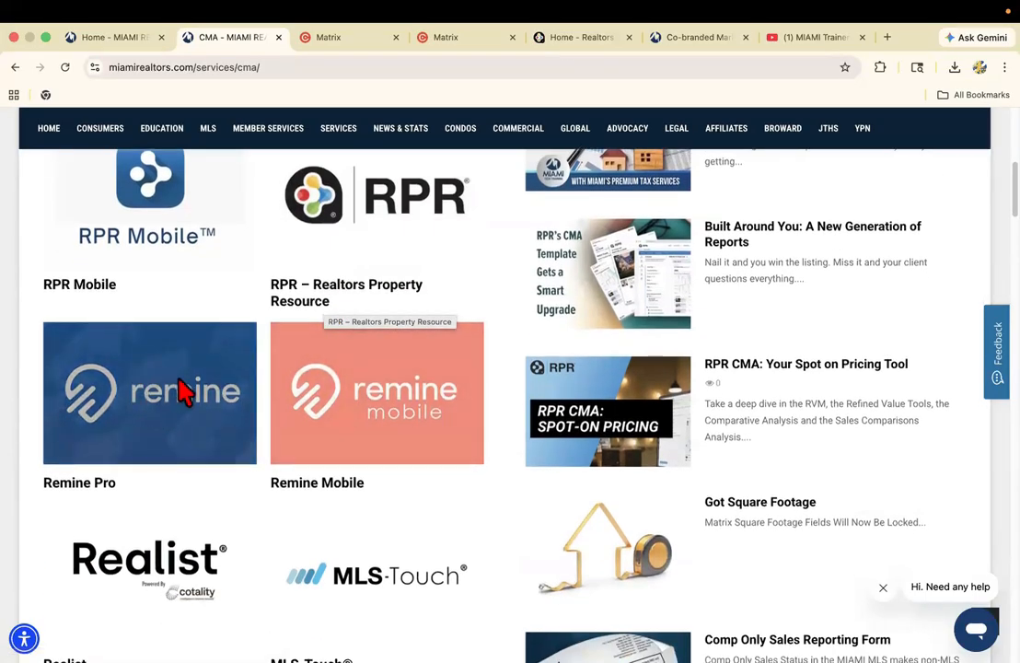
{"action": "scroll", "coordinate": [181, 400], "scroll_direction": "down", "scroll_amount": 5}
{"action": "scroll", "coordinate": [182, 401], "scroll_direction": "down", "scroll_amount": 2}
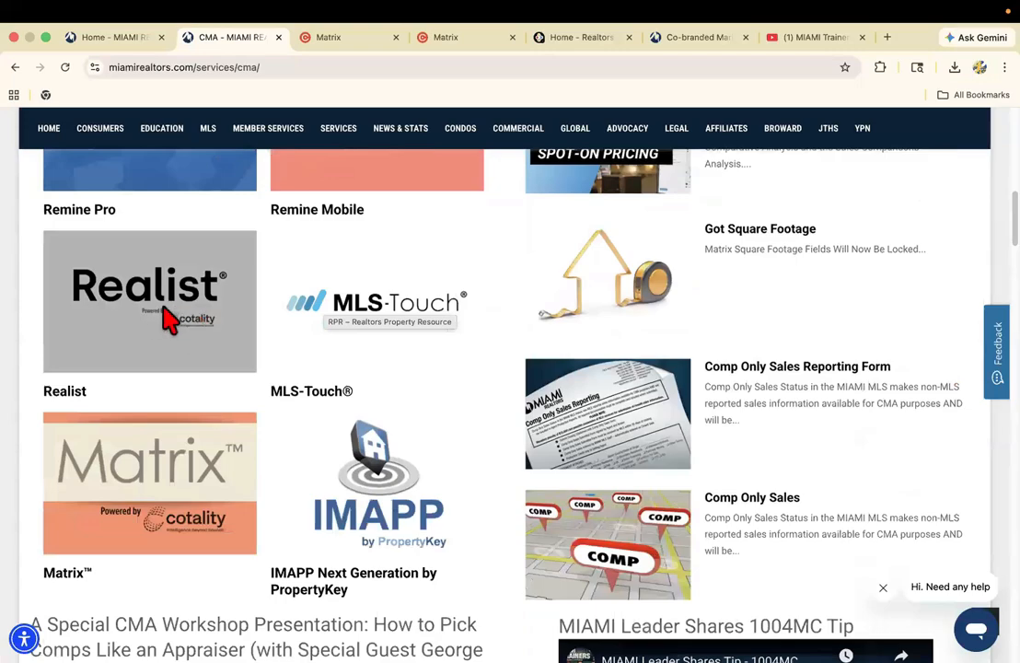
{"action": "scroll", "coordinate": [159, 339], "scroll_direction": "up", "scroll_amount": 4}
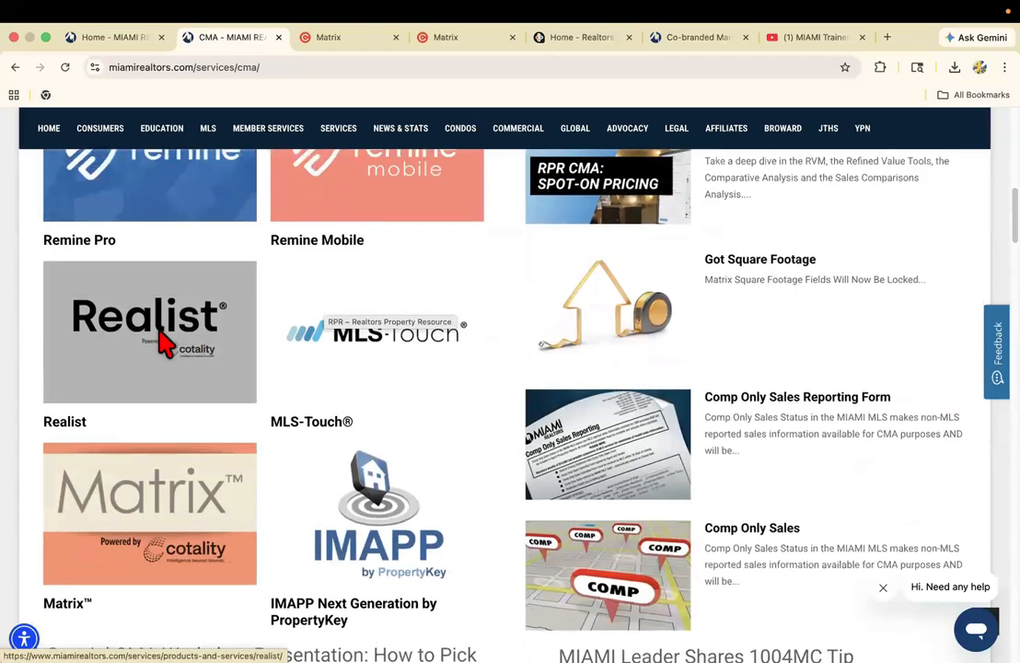
{"action": "scroll", "coordinate": [188, 312], "scroll_direction": "up", "scroll_amount": 3}
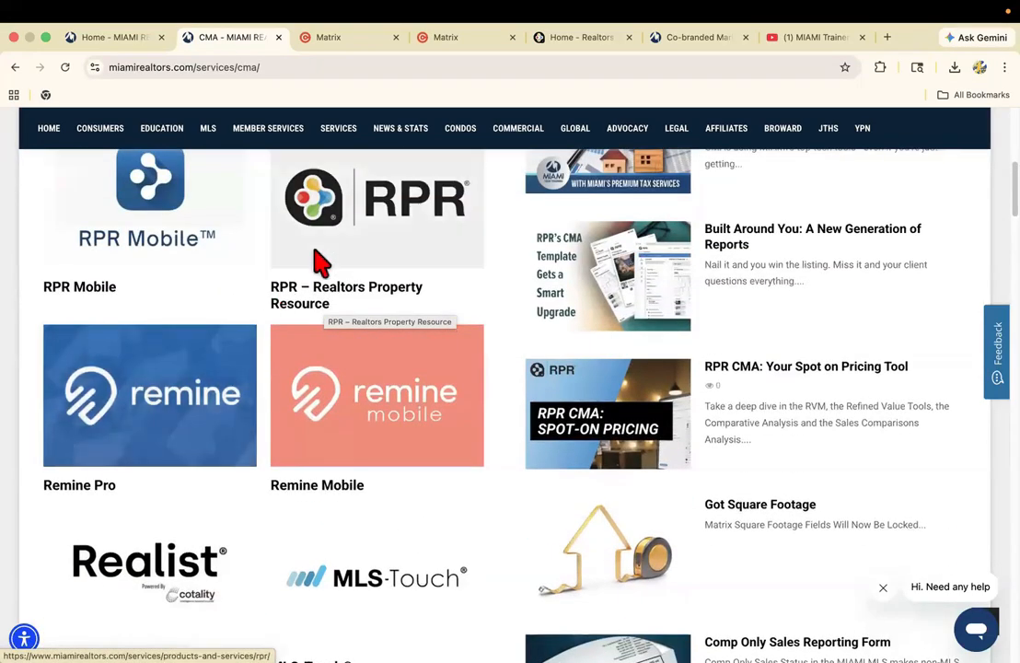
{"action": "scroll", "coordinate": [318, 261], "scroll_direction": "down", "scroll_amount": 3}
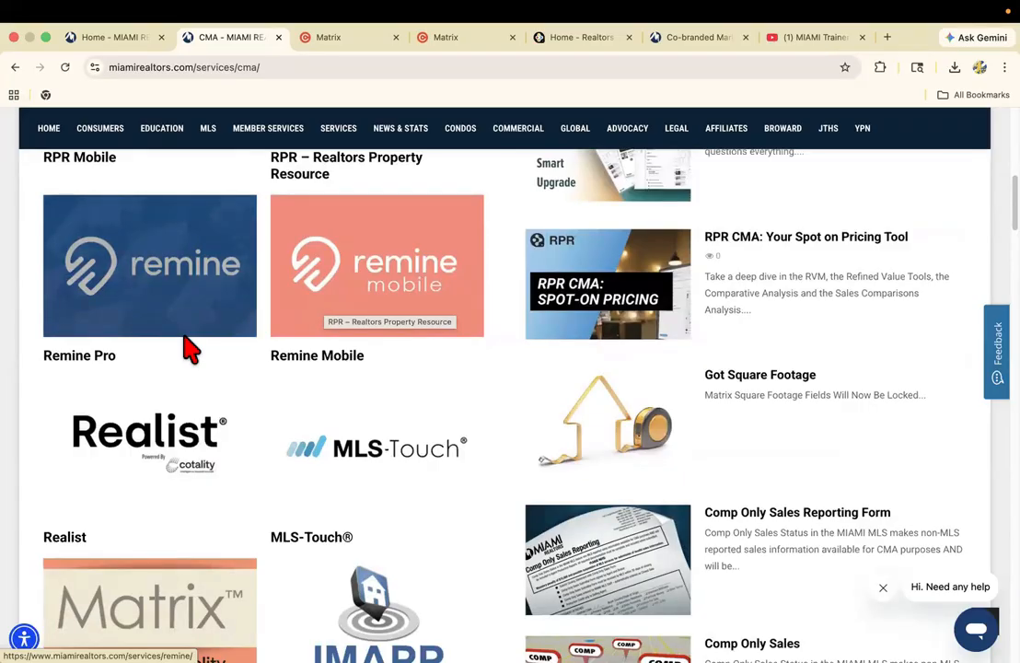
{"action": "scroll", "coordinate": [189, 348], "scroll_direction": "down", "scroll_amount": 1}
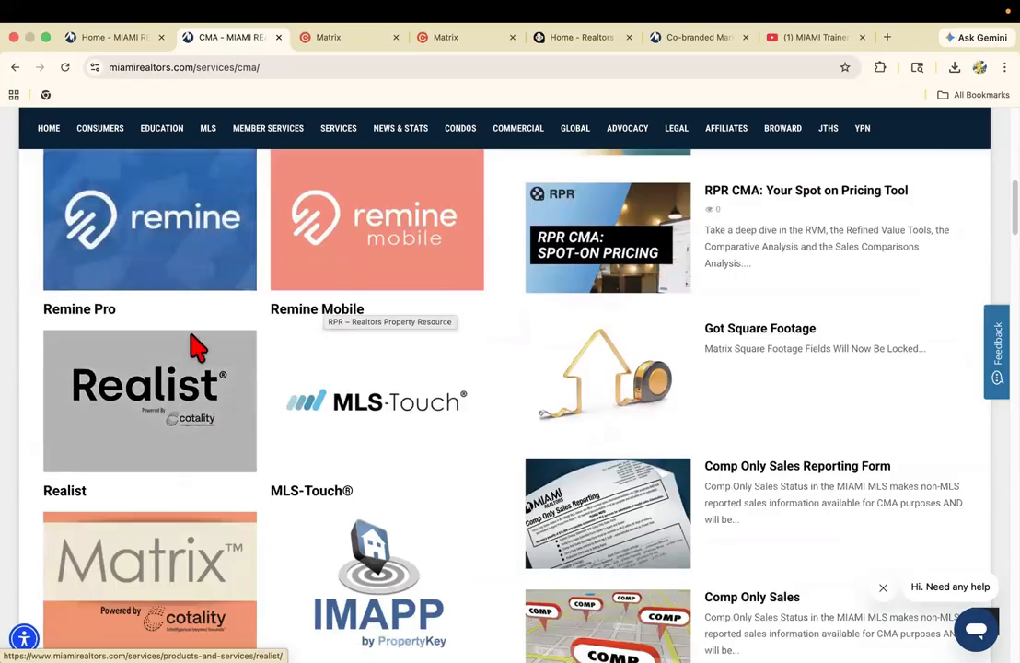
{"action": "scroll", "coordinate": [313, 372], "scroll_direction": "down", "scroll_amount": 3}
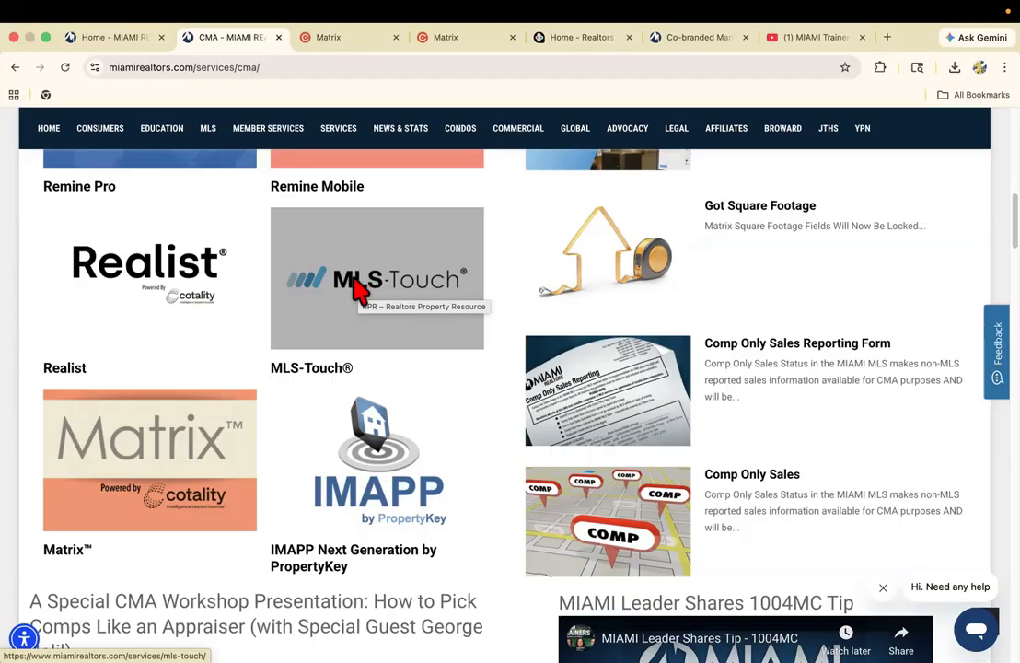
{"action": "scroll", "coordinate": [360, 289], "scroll_direction": "down", "scroll_amount": 3}
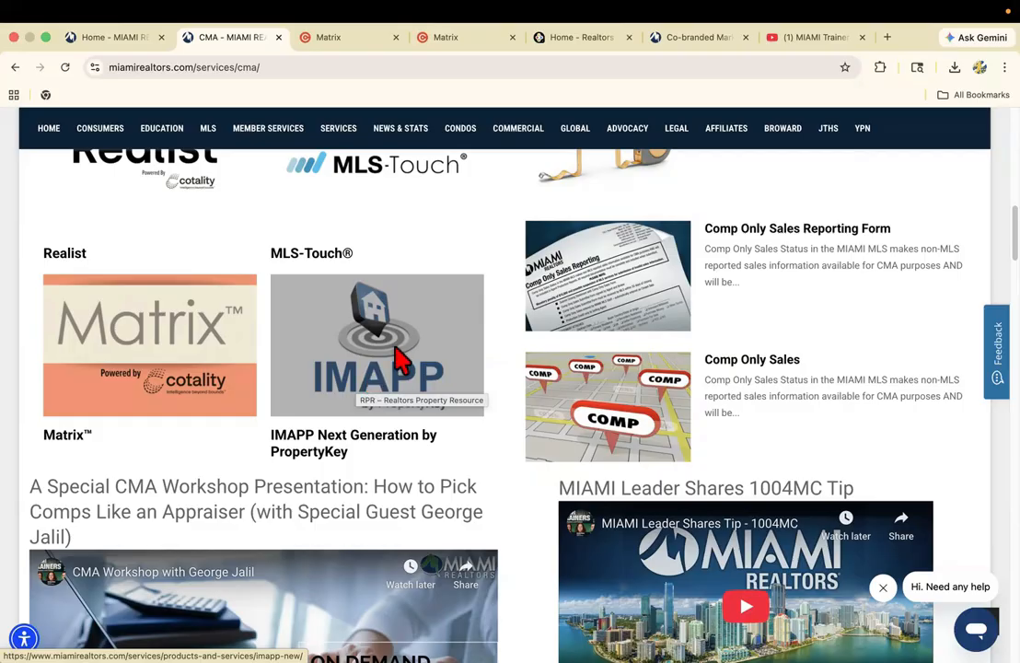
Highlight the CMA page's address again and go back over the listed tools from RPR to Matrix.
{"action": "left_click", "coordinate": [336, 72]}
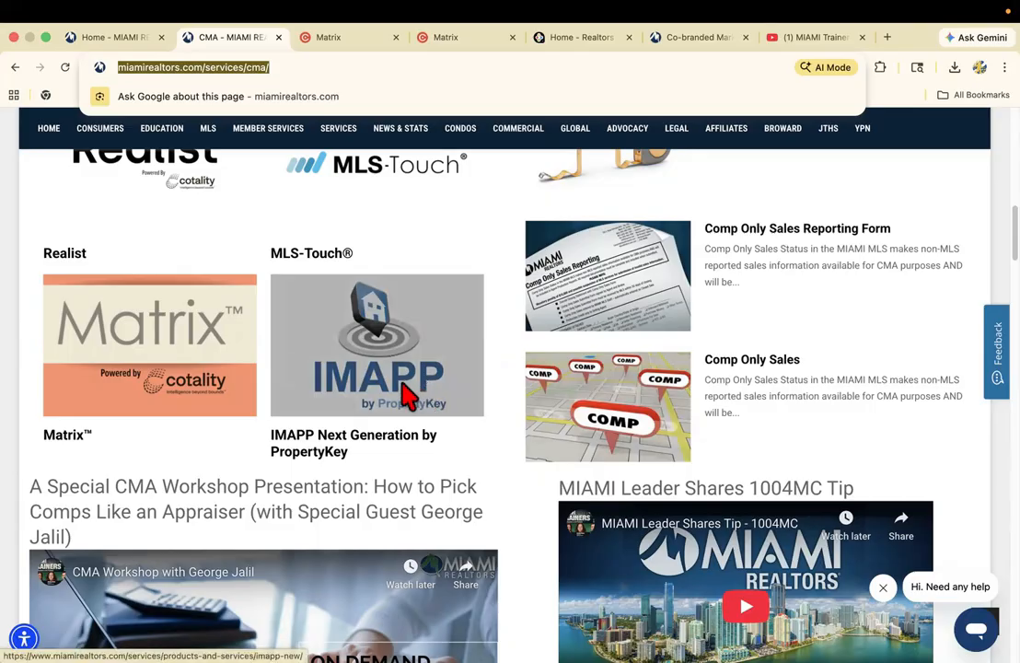
{"action": "scroll", "coordinate": [405, 392], "scroll_direction": "up", "scroll_amount": 5}
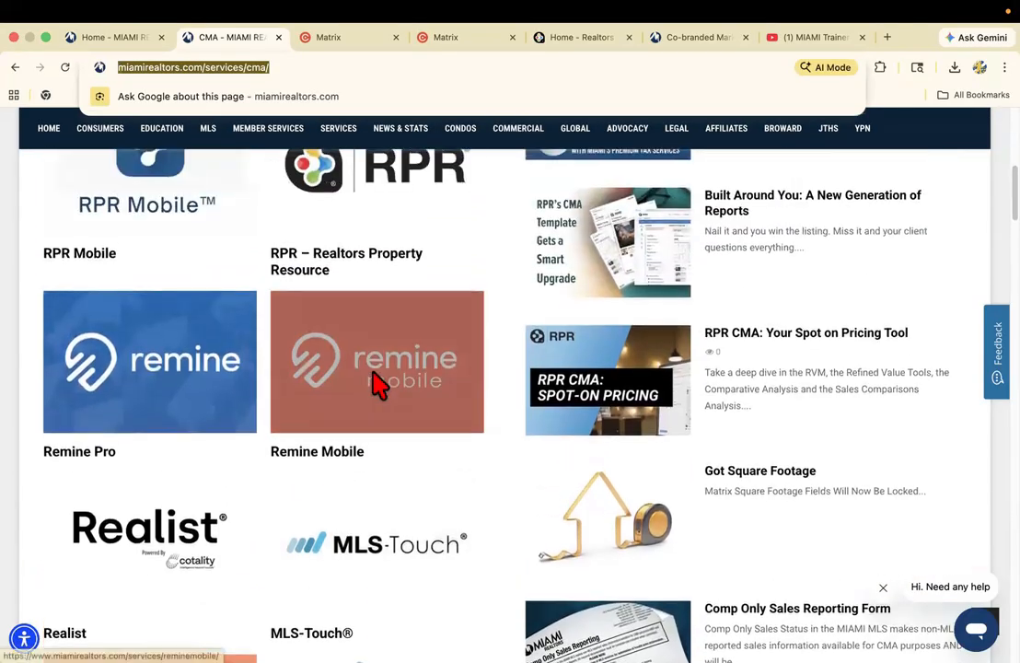
{"action": "scroll", "coordinate": [373, 385], "scroll_direction": "up", "scroll_amount": 3}
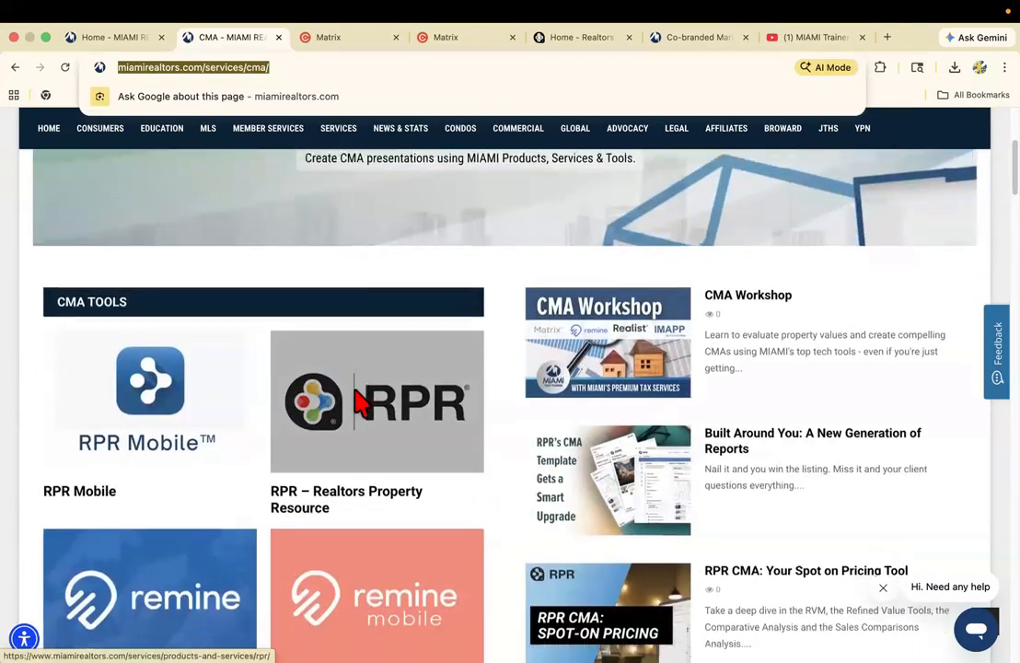
{"action": "scroll", "coordinate": [364, 402], "scroll_direction": "down", "scroll_amount": 1}
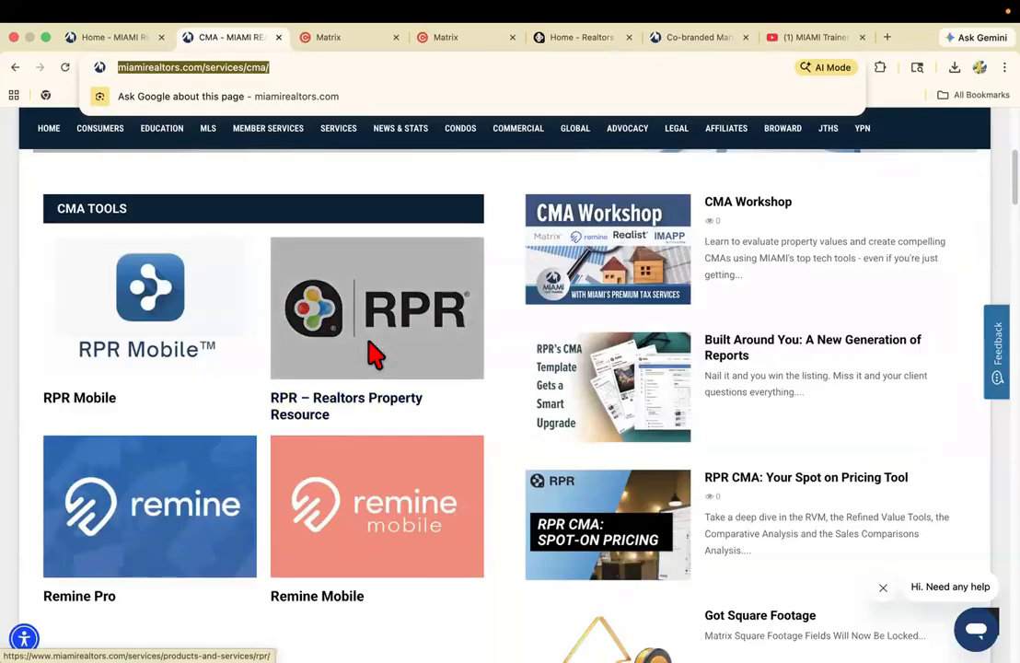
{"action": "scroll", "coordinate": [367, 350], "scroll_direction": "down", "scroll_amount": 2}
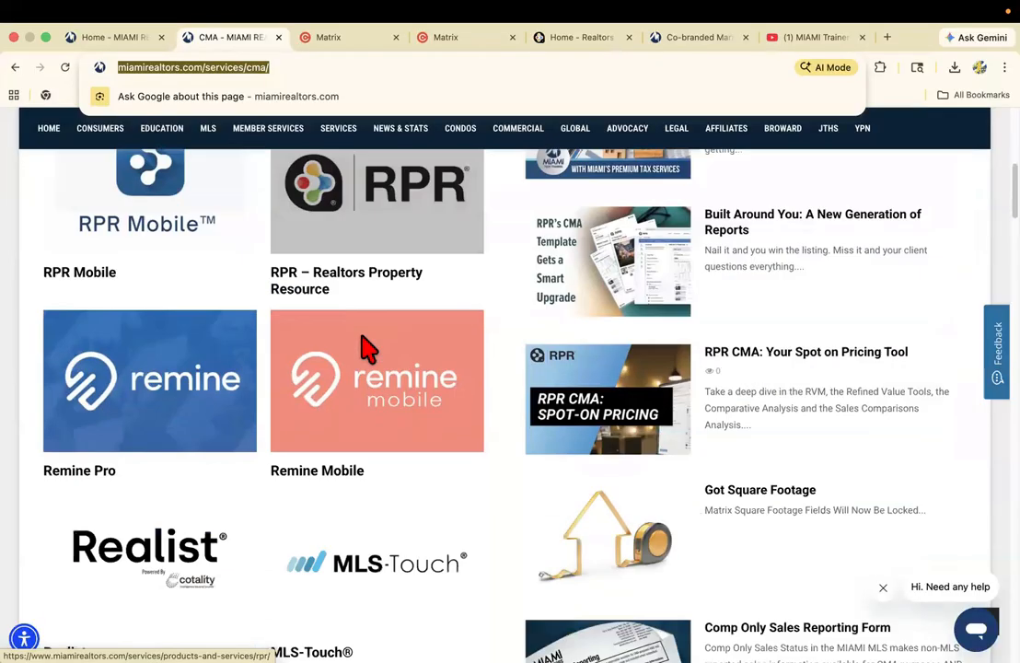
{"action": "scroll", "coordinate": [216, 354], "scroll_direction": "down", "scroll_amount": 1}
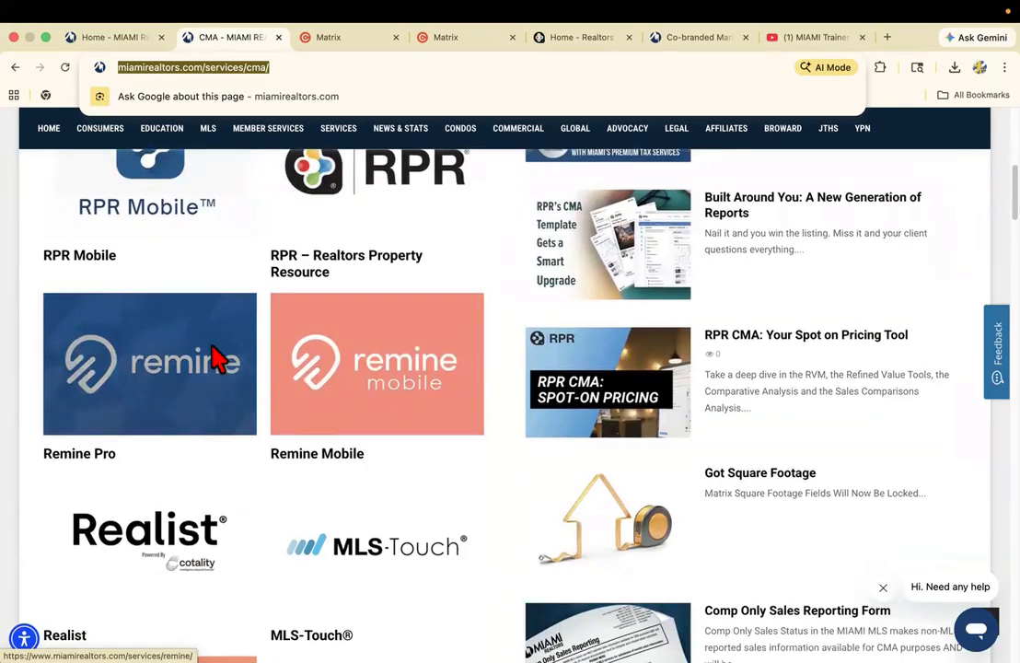
{"action": "scroll", "coordinate": [212, 359], "scroll_direction": "down", "scroll_amount": 2}
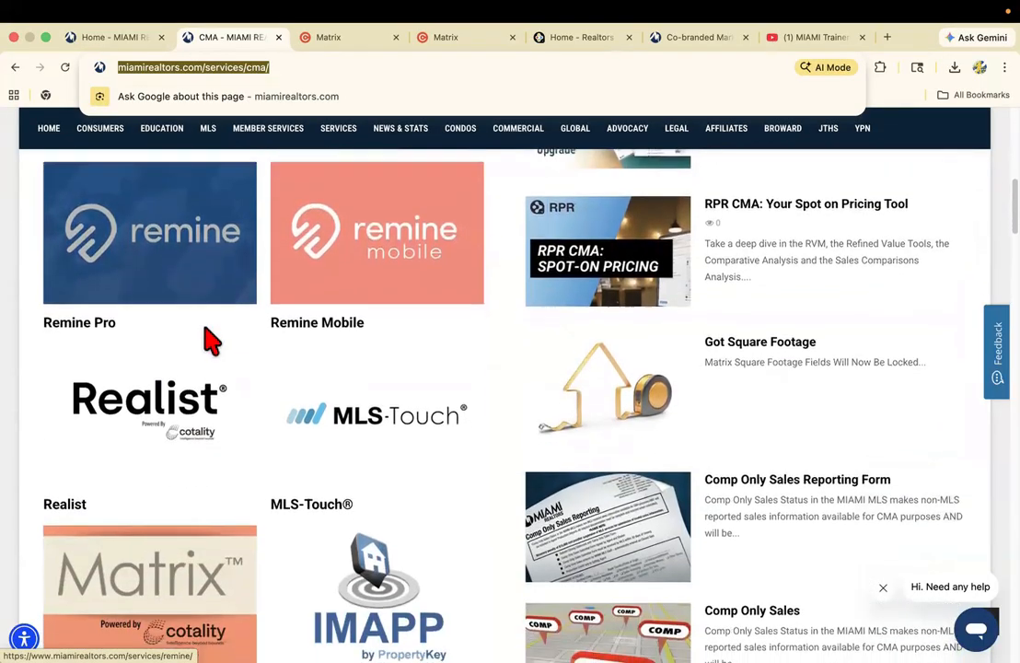
{"action": "scroll", "coordinate": [212, 345], "scroll_direction": "down", "scroll_amount": 4}
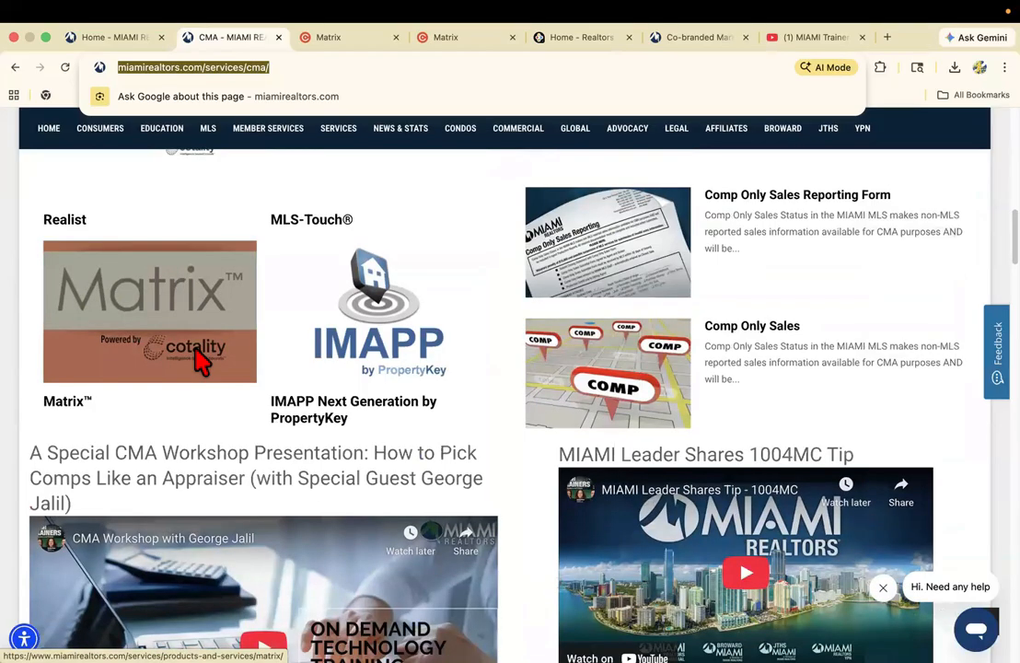
Examine the CMA page's resources, including CMA Workshop, RPR CMA, Got Square Footage and the Comp Only Sales Reporting Form.
{"action": "scroll", "coordinate": [608, 369], "scroll_direction": "up", "scroll_amount": 5}
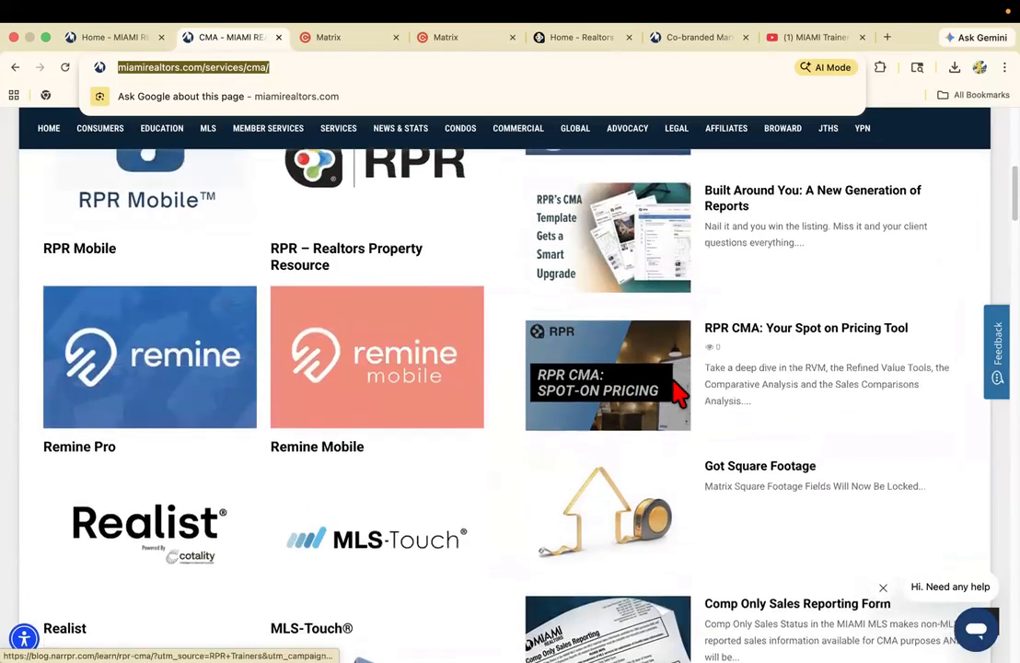
{"action": "scroll", "coordinate": [680, 391], "scroll_direction": "up", "scroll_amount": 3}
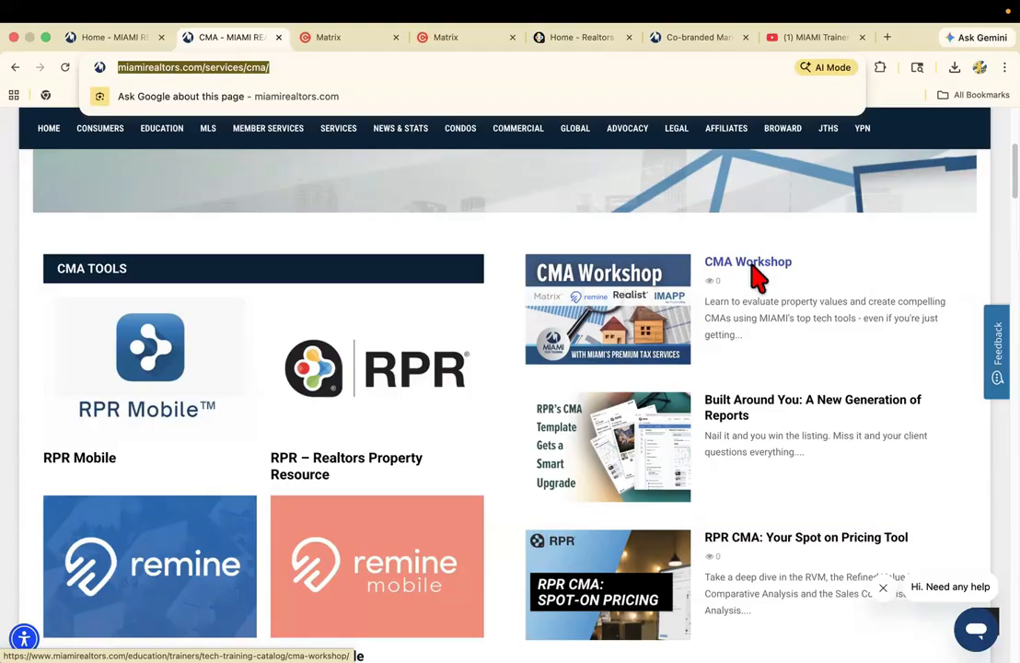
{"action": "scroll", "coordinate": [754, 274], "scroll_direction": "down", "scroll_amount": 2}
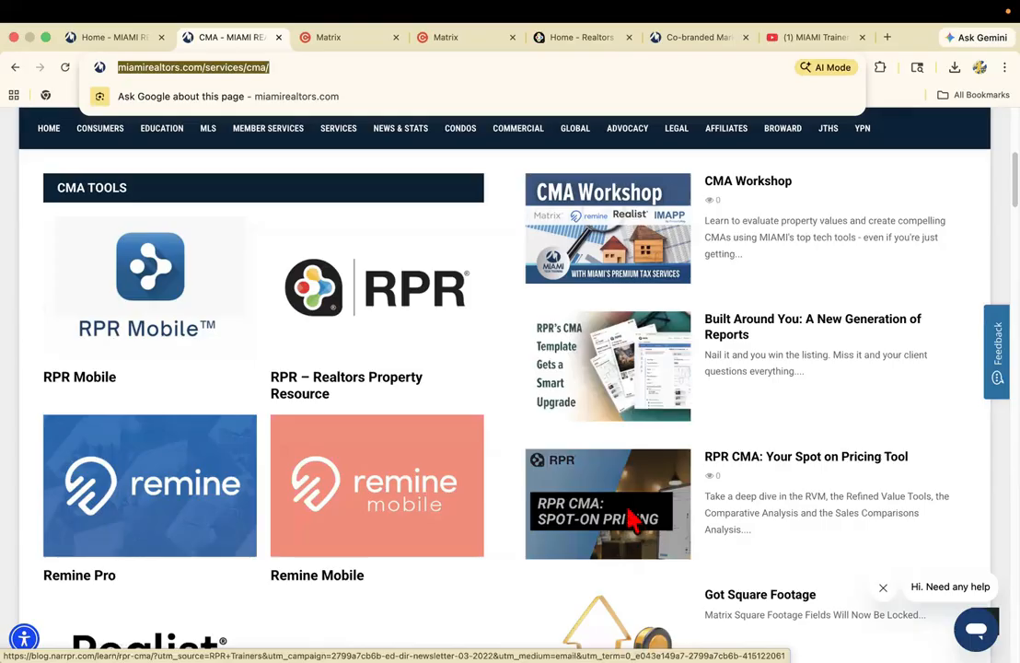
{"action": "scroll", "coordinate": [622, 497], "scroll_direction": "down", "scroll_amount": 3}
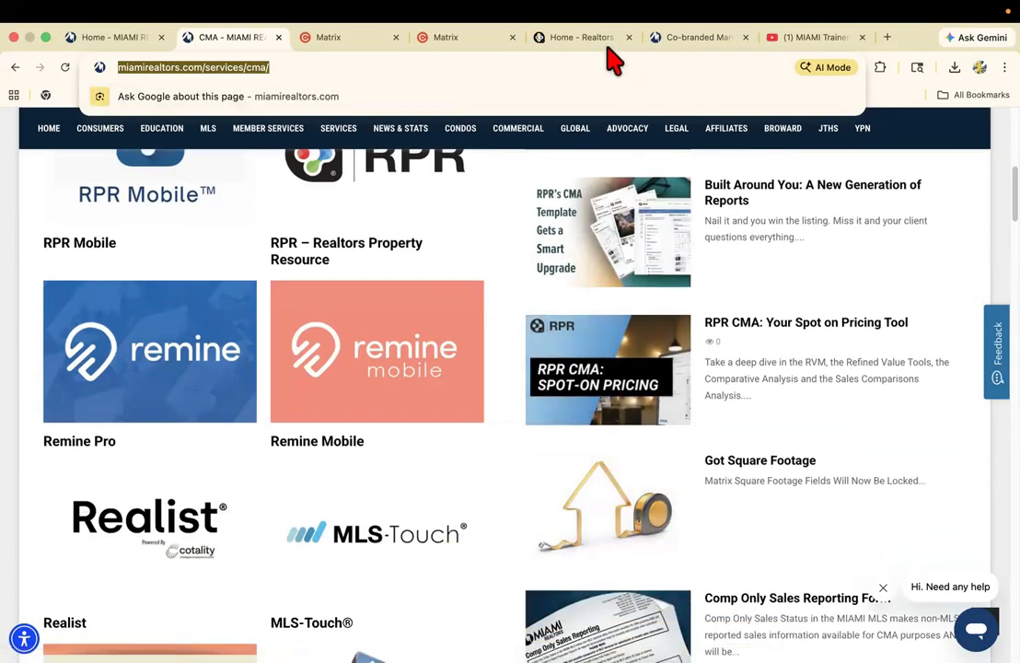
{"action": "scroll", "coordinate": [649, 354], "scroll_direction": "down", "scroll_amount": 5}
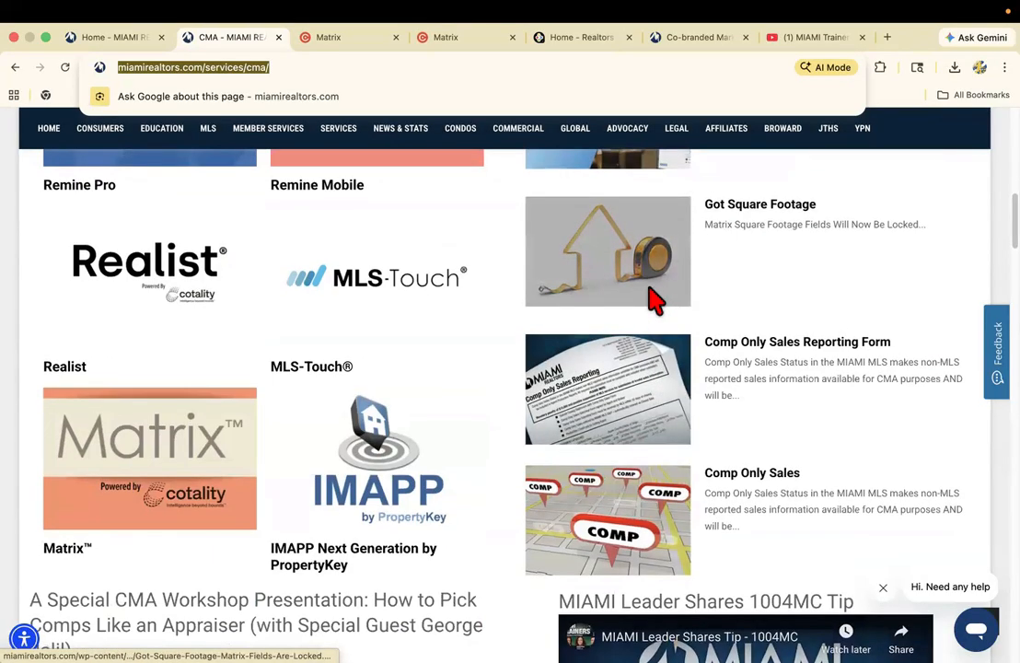
{"action": "scroll", "coordinate": [670, 292], "scroll_direction": "up", "scroll_amount": 1}
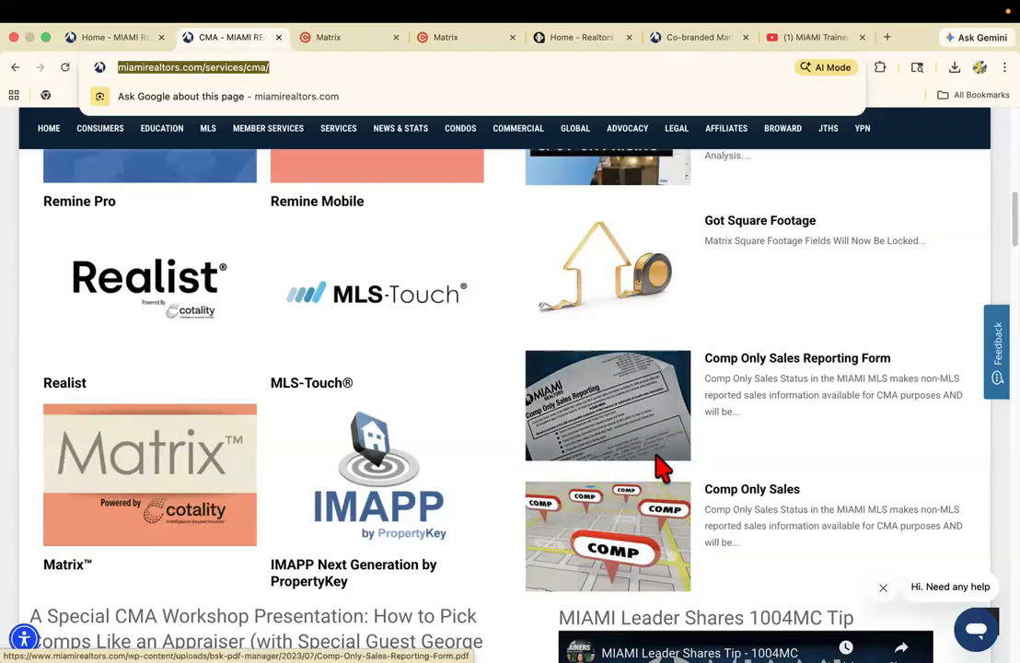
Open the Comp Only Sales page, read its questions, required documentation and notices, and highlight its web address.
{"action": "left_click", "coordinate": [640, 545]}
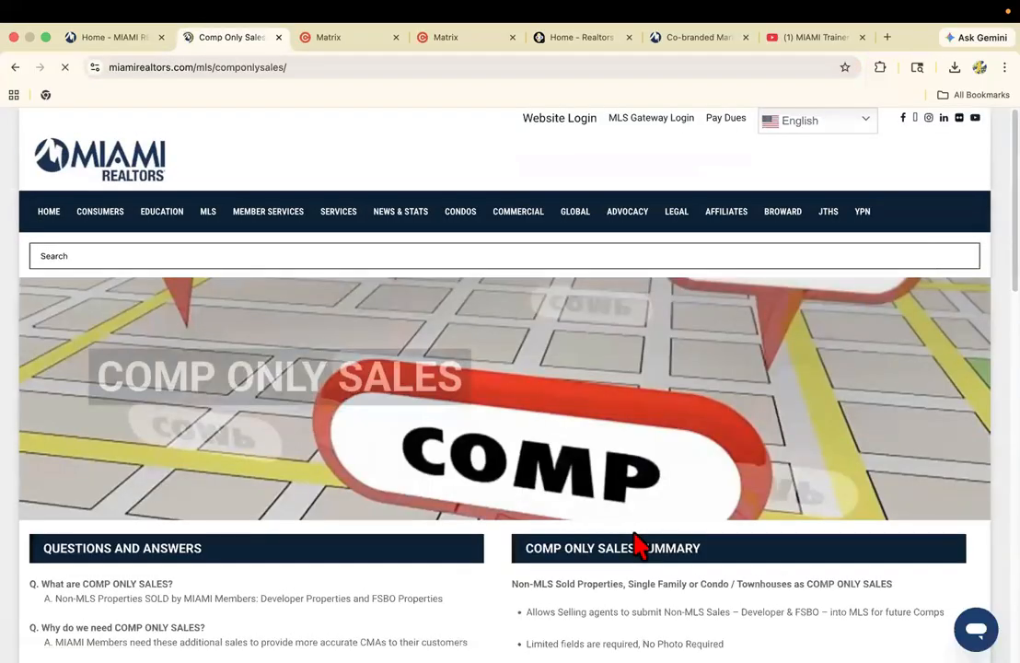
{"action": "scroll", "coordinate": [398, 539], "scroll_direction": "down", "scroll_amount": 5}
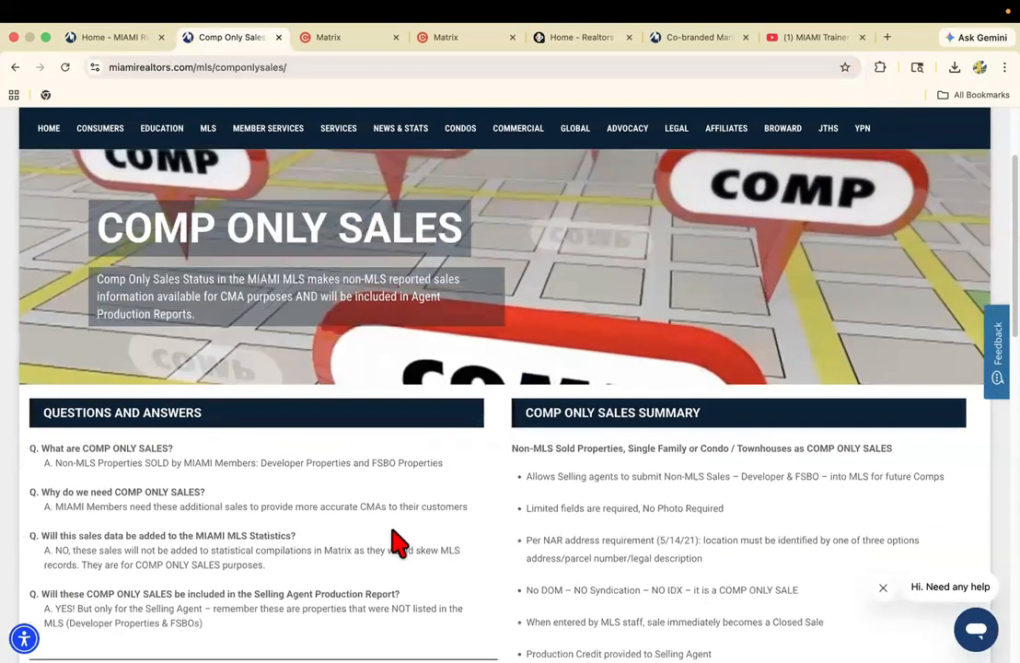
{"action": "scroll", "coordinate": [320, 467], "scroll_direction": "down", "scroll_amount": 3}
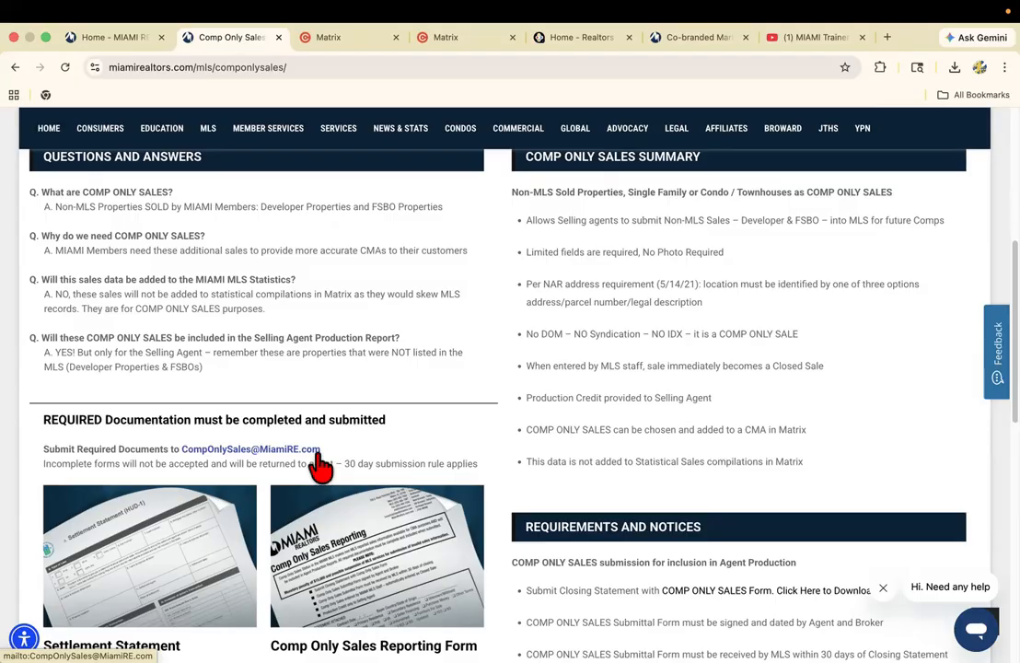
{"action": "scroll", "coordinate": [321, 467], "scroll_direction": "down", "scroll_amount": 2}
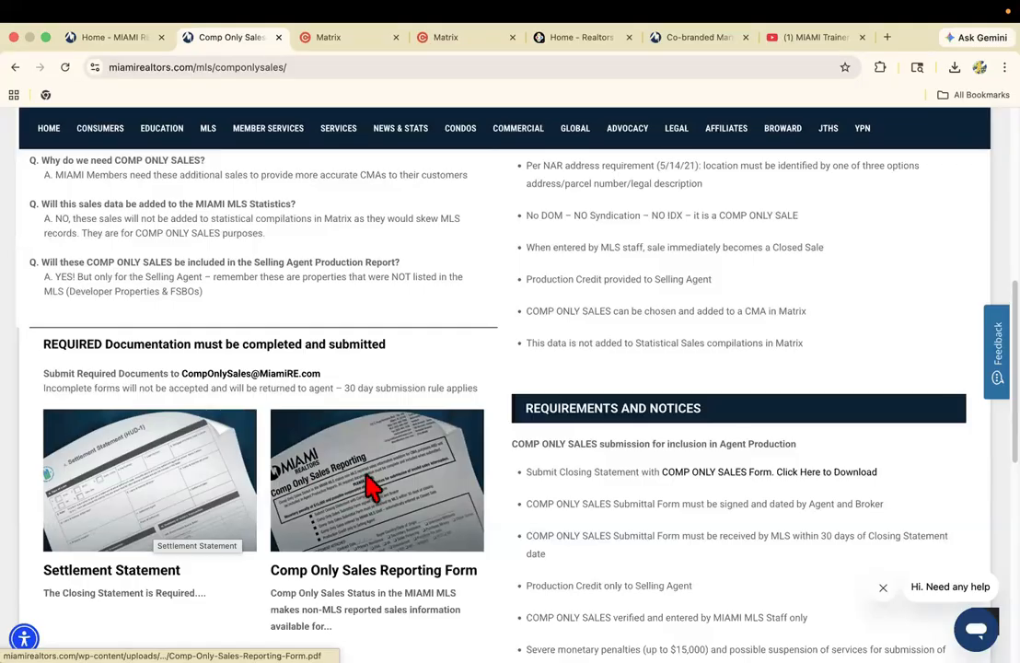
{"action": "scroll", "coordinate": [322, 479], "scroll_direction": "down", "scroll_amount": 2}
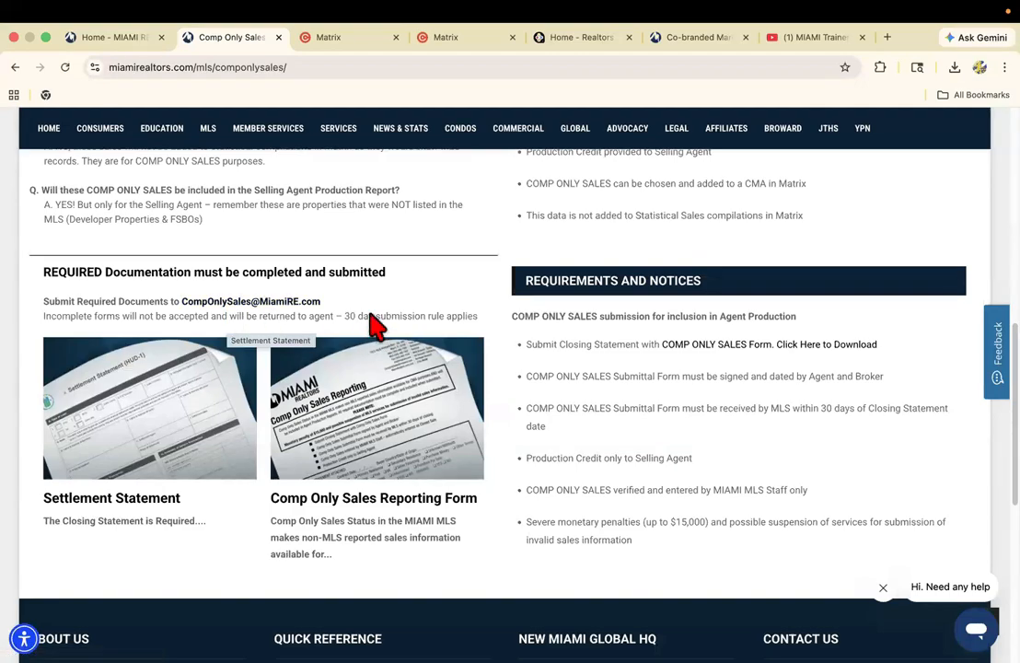
{"action": "left_click", "coordinate": [238, 68]}
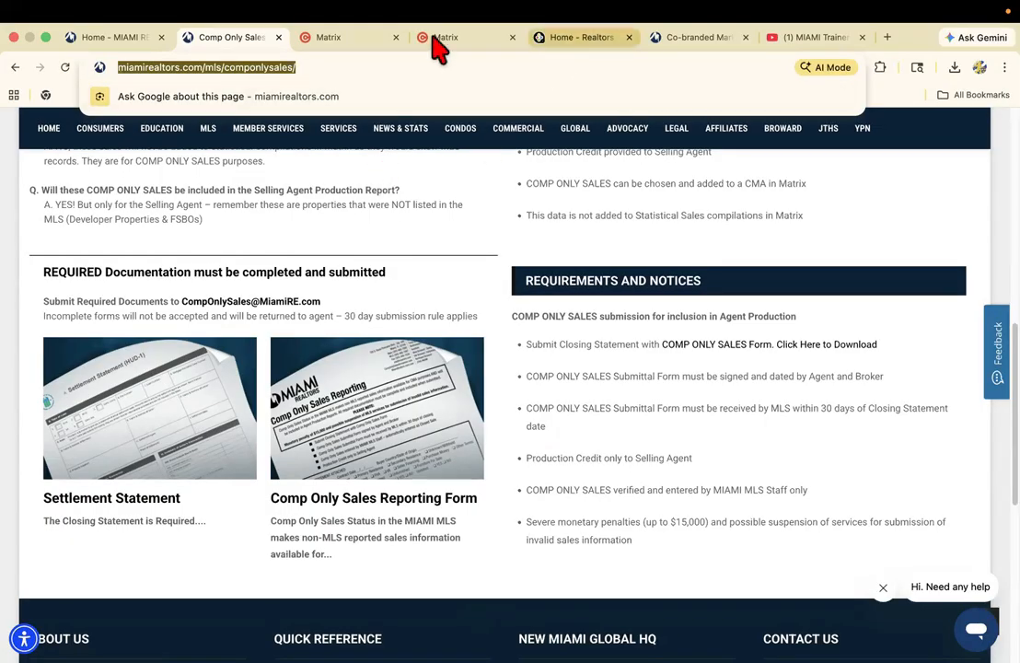
Switch to the Co-Branded Marketing Materials page and show the site's list of services from the page's beginning.
{"action": "left_click", "coordinate": [678, 41]}
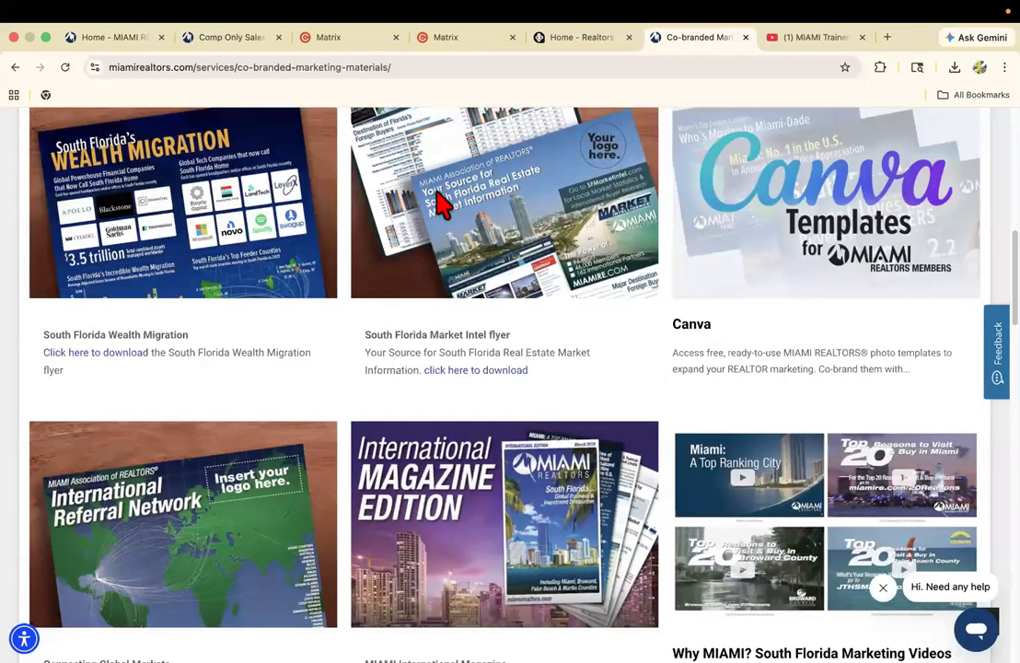
{"action": "scroll", "coordinate": [373, 166], "scroll_direction": "up", "scroll_amount": 10}
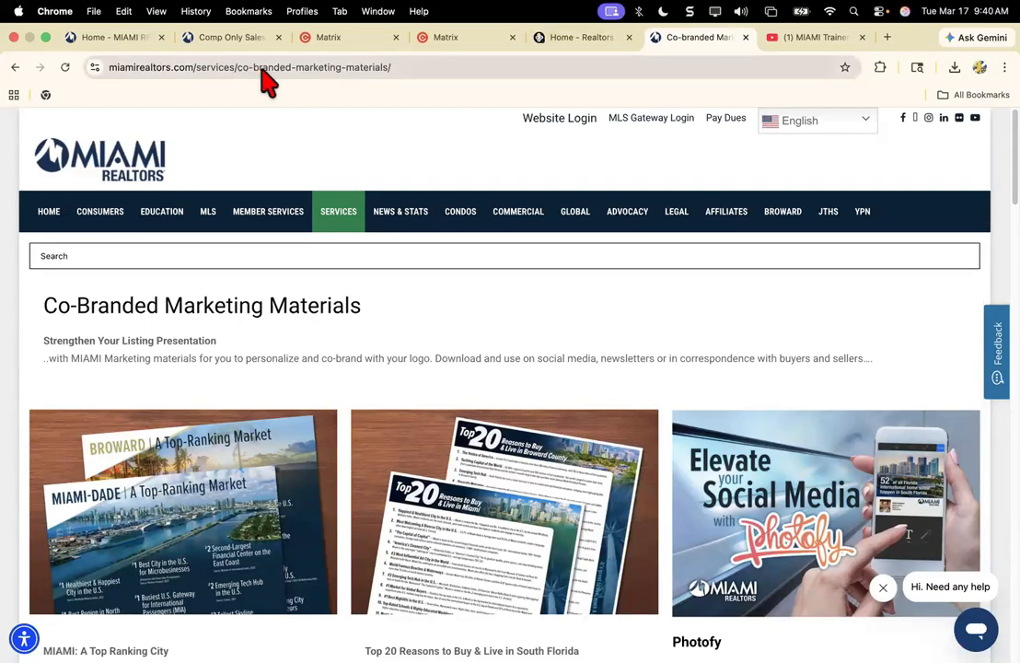
{"action": "mouse_move", "coordinate": [330, 210]}
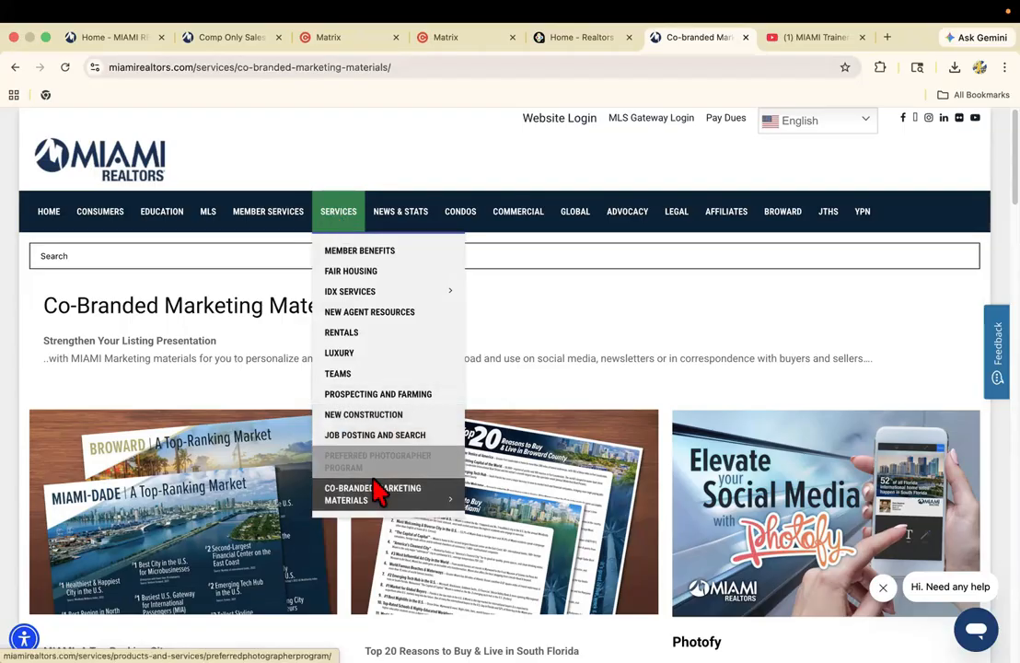
Highlight the Co-Branded Marketing Materials page's web address and go over its introduction on strengthening listing presentations.
{"action": "mouse_move", "coordinate": [368, 505]}
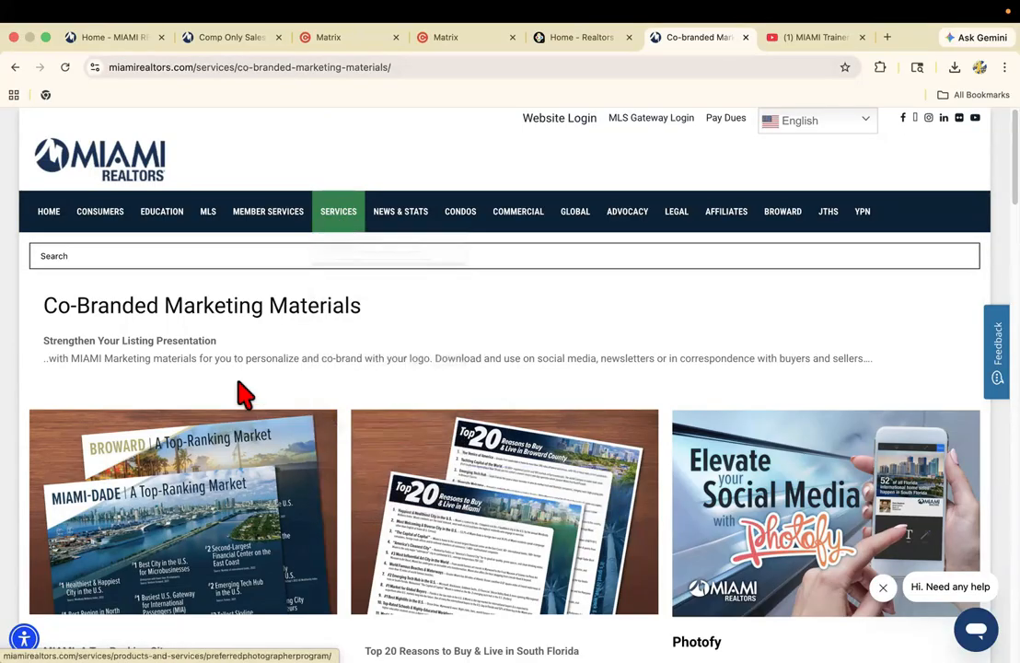
{"action": "left_click", "coordinate": [303, 70]}
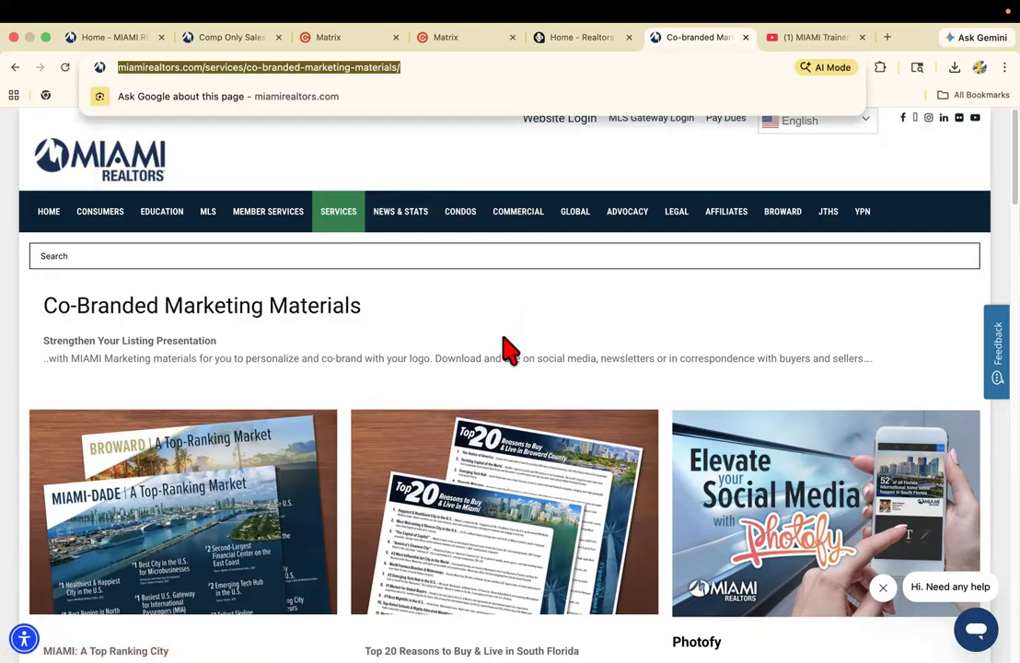
{"action": "scroll", "coordinate": [504, 346], "scroll_direction": "down", "scroll_amount": 1}
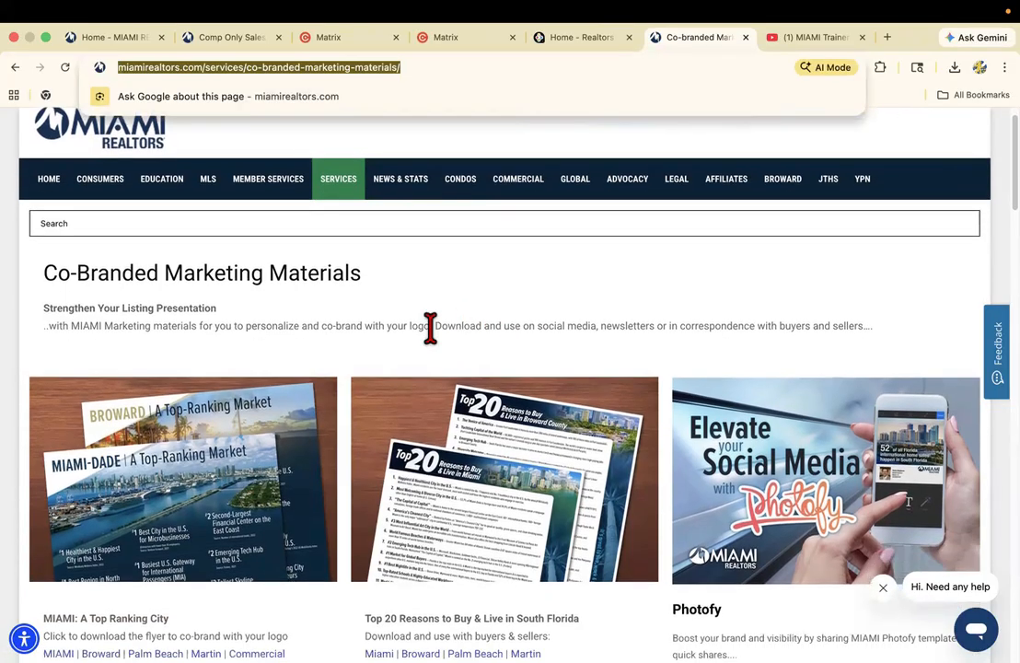
{"action": "left_click", "coordinate": [405, 330]}
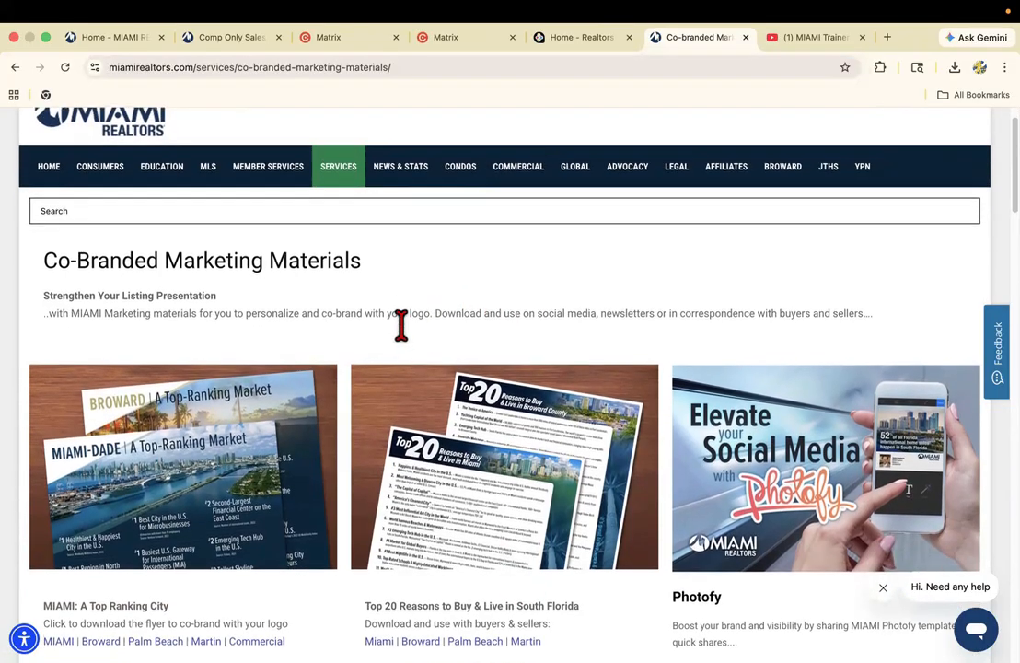
View the Miami version of the MIAMI: A Top Ranking City flyer, revisit the marketing page's introduction, and close the flyer.
{"action": "scroll", "coordinate": [400, 325], "scroll_direction": "down", "scroll_amount": 1}
{"action": "scroll", "coordinate": [382, 341], "scroll_direction": "down", "scroll_amount": 5}
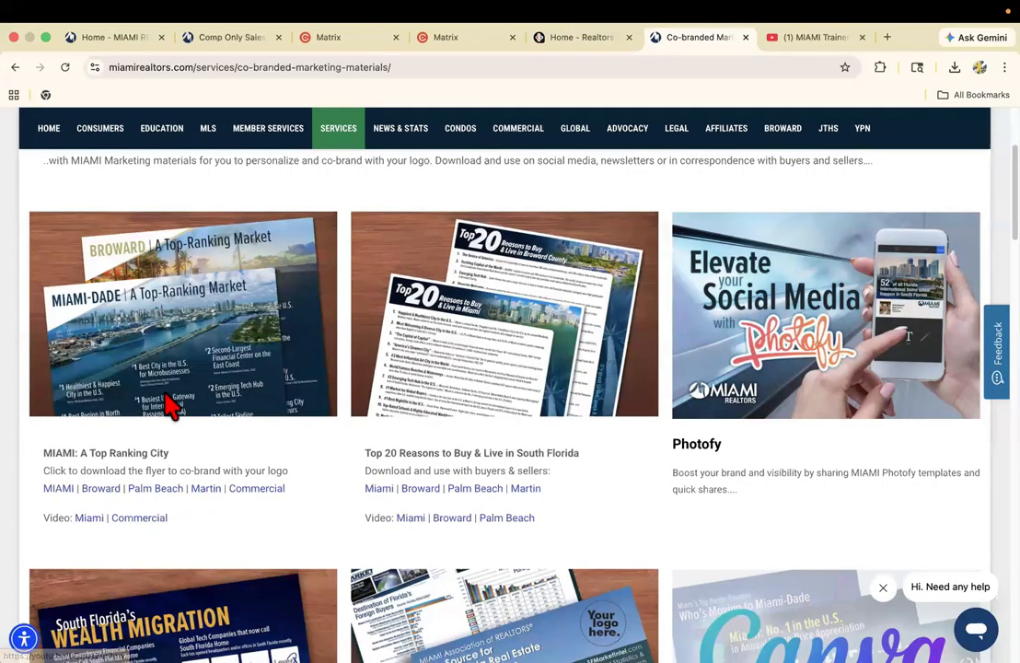
{"action": "left_click", "coordinate": [60, 489]}
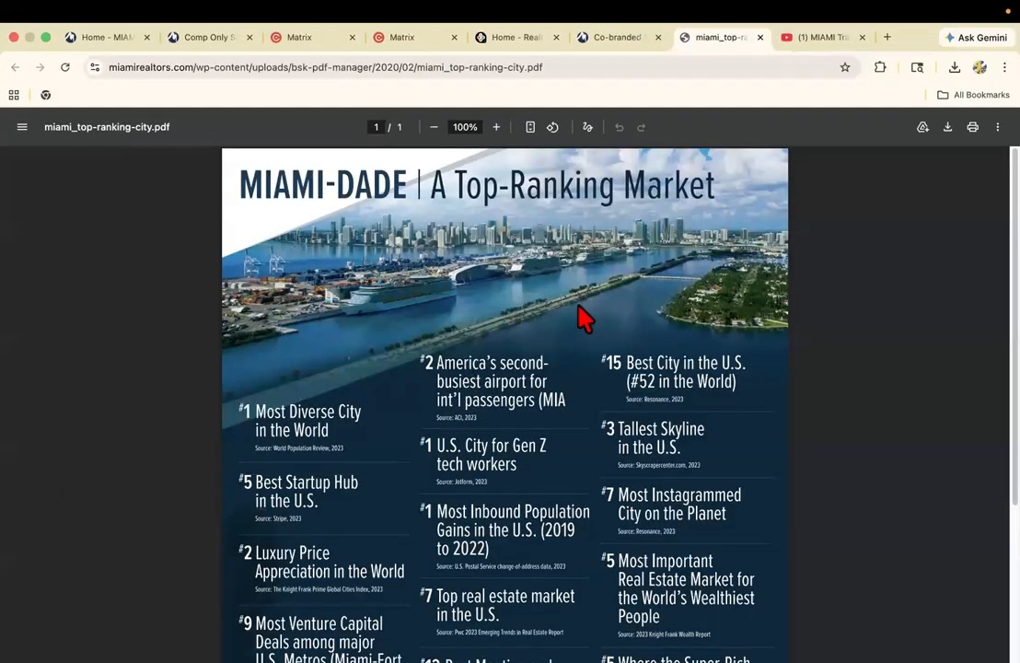
{"action": "left_click", "coordinate": [609, 41]}
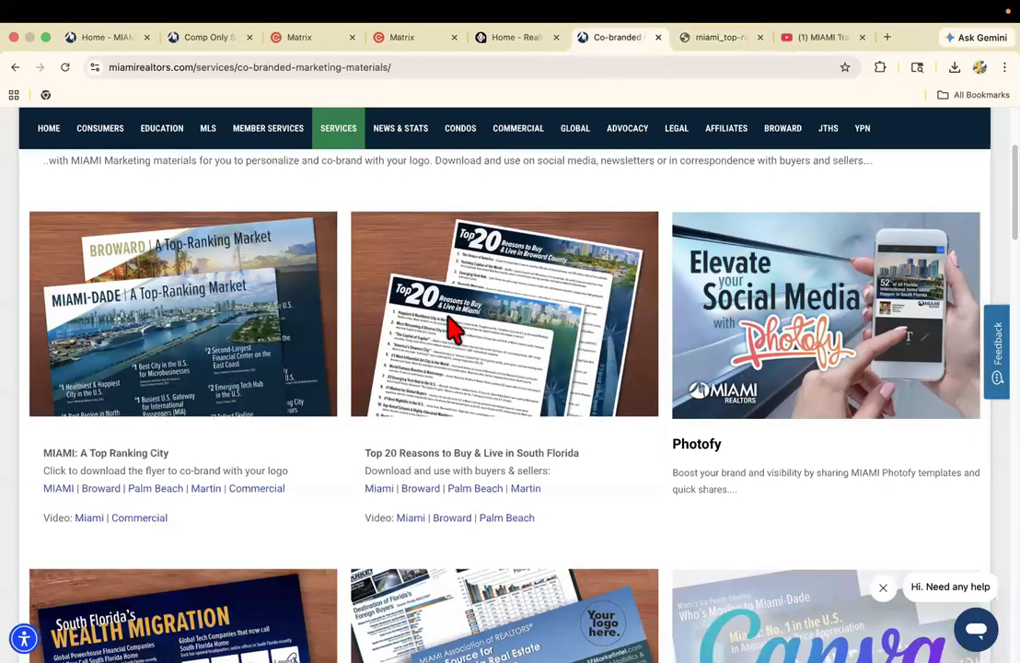
{"action": "scroll", "coordinate": [448, 331], "scroll_direction": "up", "scroll_amount": 3}
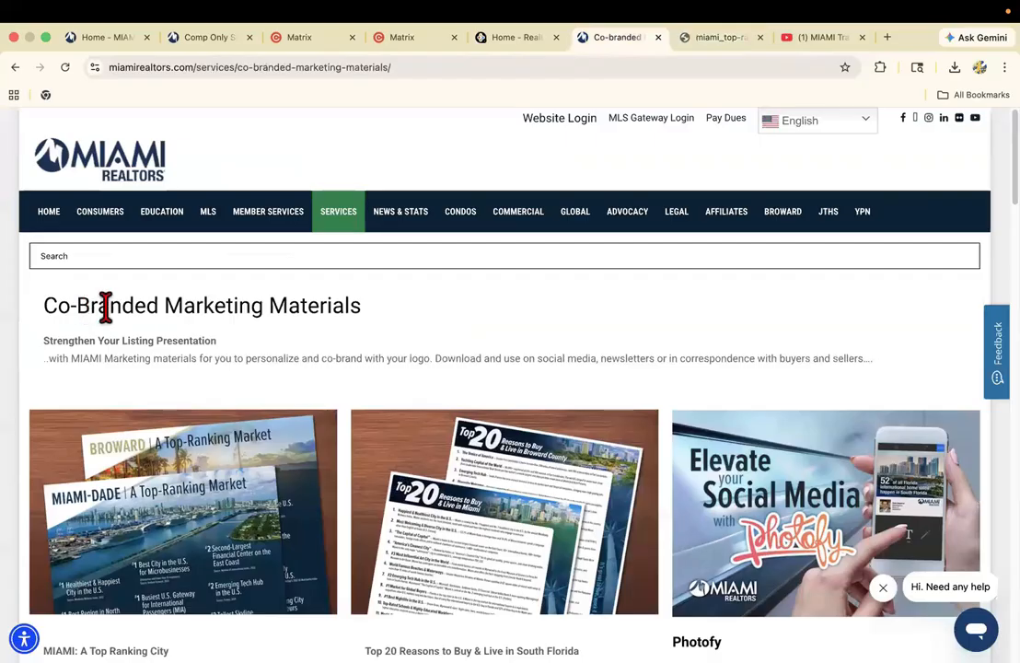
{"action": "left_click", "coordinate": [699, 39]}
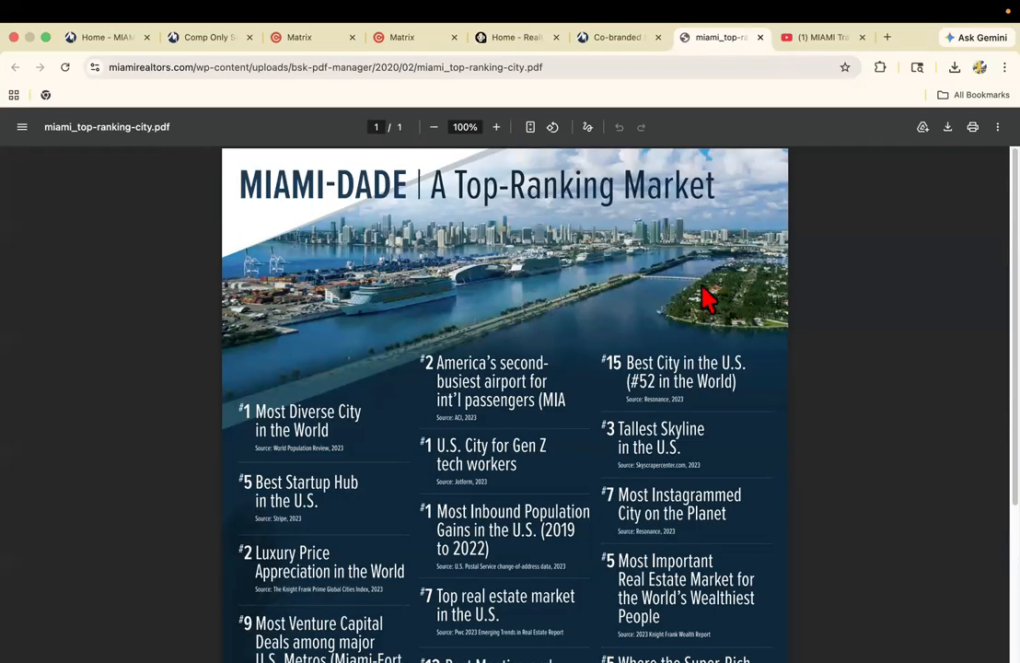
{"action": "left_click", "coordinate": [760, 37]}
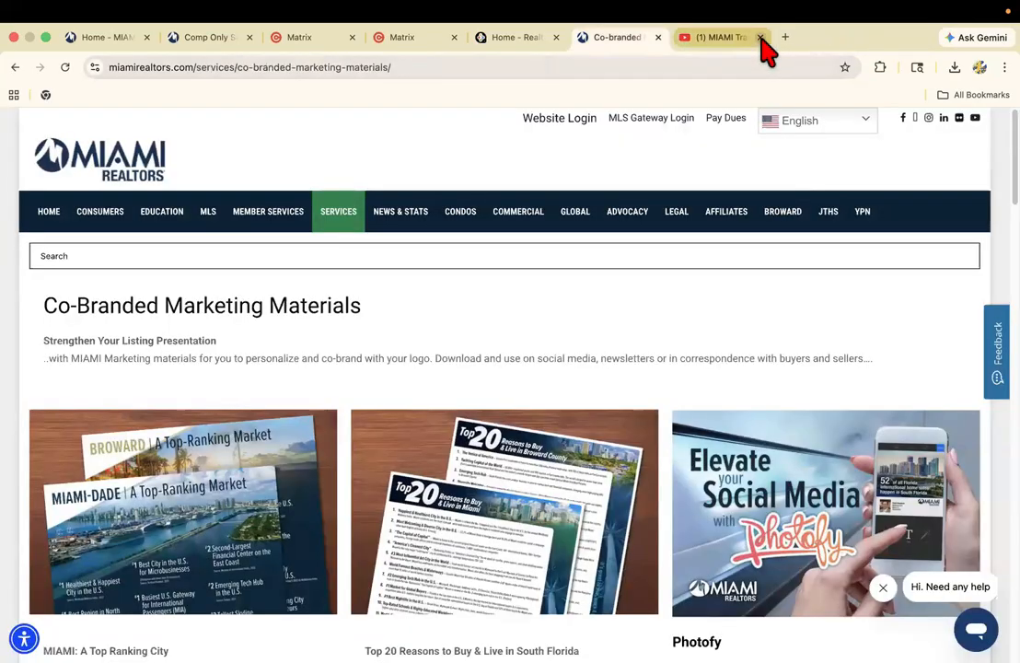
Open the Miami flyer of Top 20 Reasons to Buy & Live in South Florida, read through its reasons, and close it.
{"action": "scroll", "coordinate": [558, 330], "scroll_direction": "down", "scroll_amount": 3}
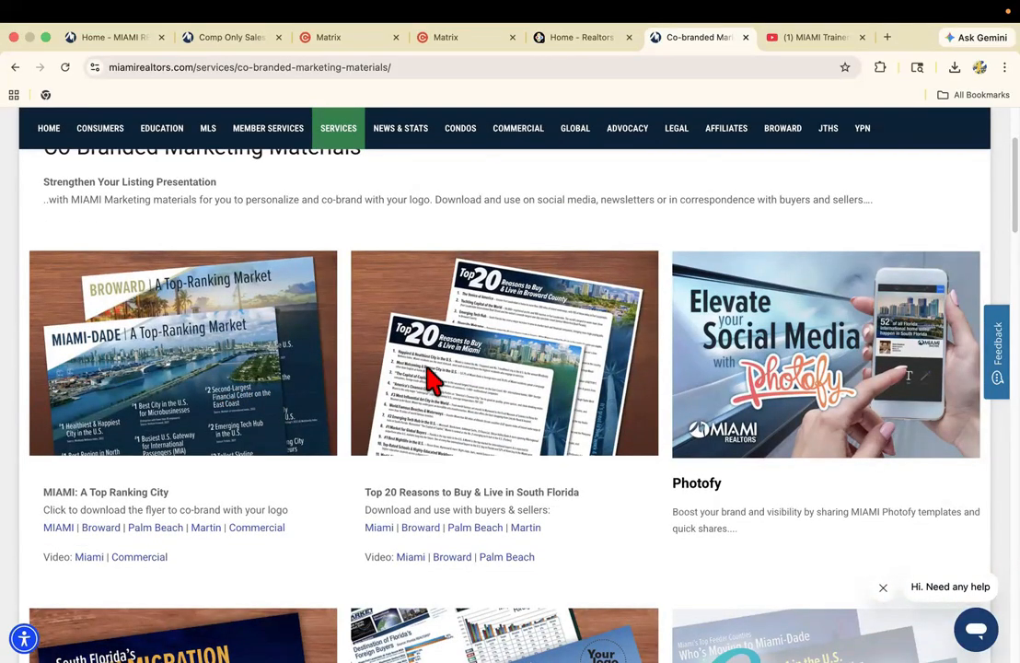
{"action": "left_click", "coordinate": [381, 530]}
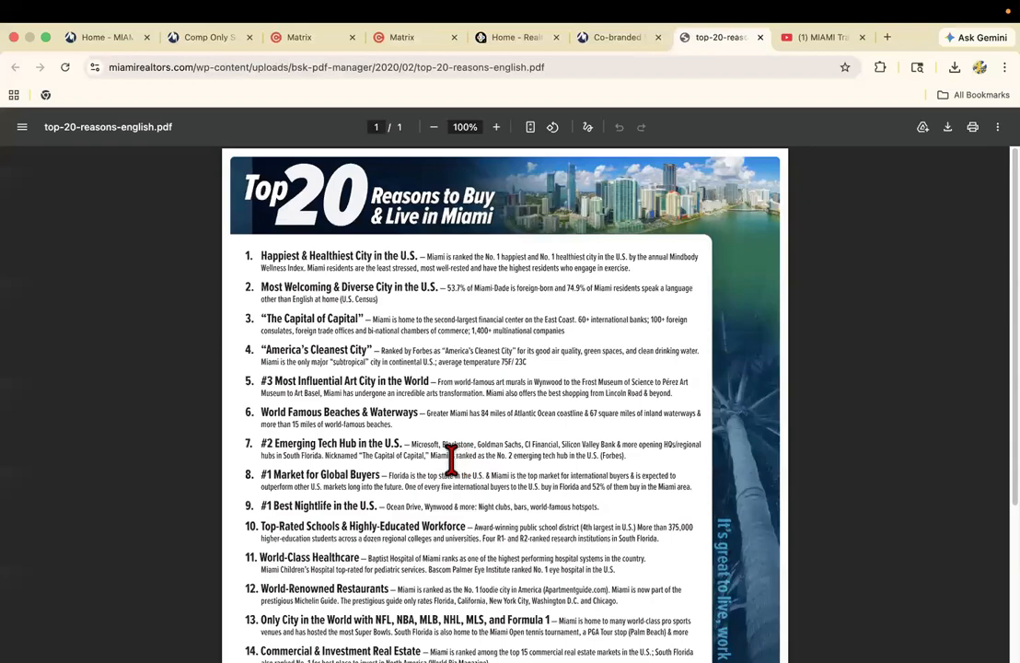
{"action": "scroll", "coordinate": [452, 461], "scroll_direction": "down", "scroll_amount": 1}
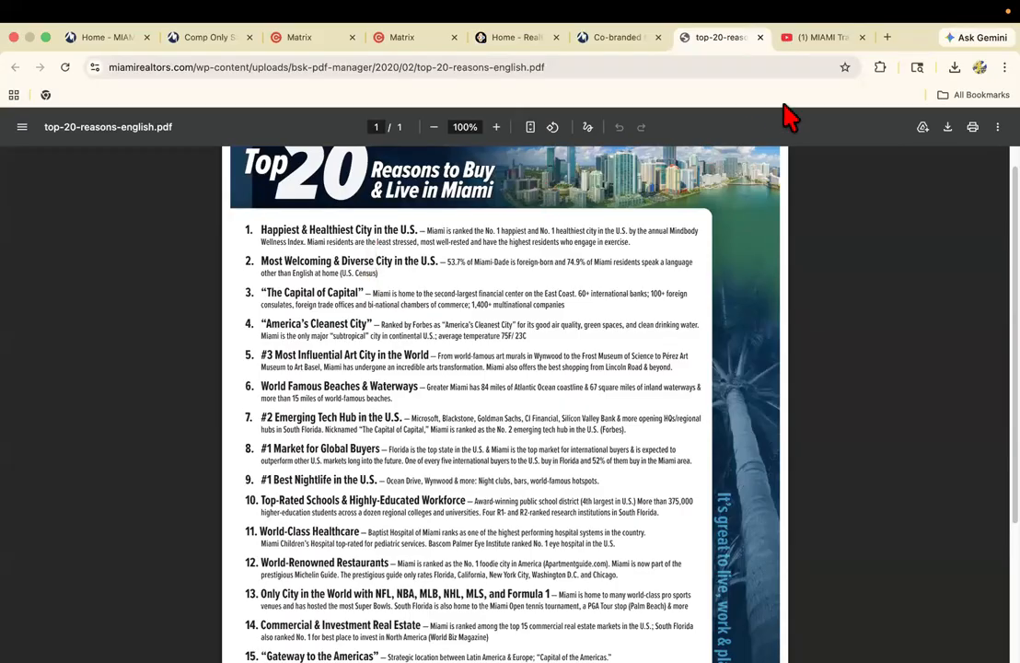
{"action": "left_click", "coordinate": [760, 37]}
Examine the co-branded materials from South Florida Wealth Migration and Canva templates through the commercial, rental and school choice flyers to the worldwide websites flyer.
{"action": "scroll", "coordinate": [607, 368], "scroll_direction": "down", "scroll_amount": 5}
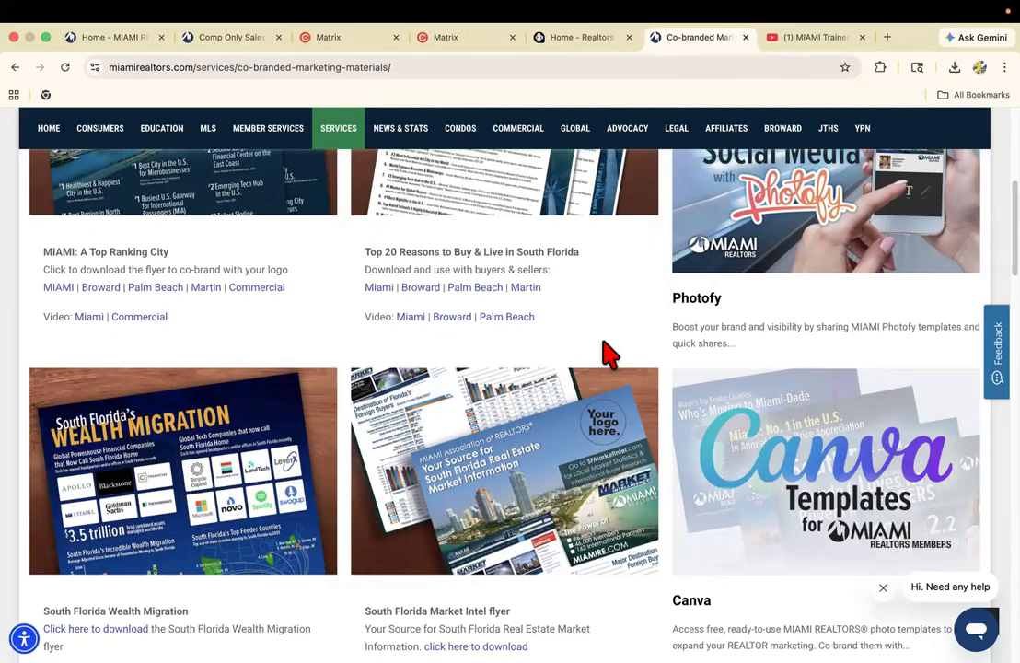
{"action": "scroll", "coordinate": [608, 352], "scroll_direction": "down", "scroll_amount": 5}
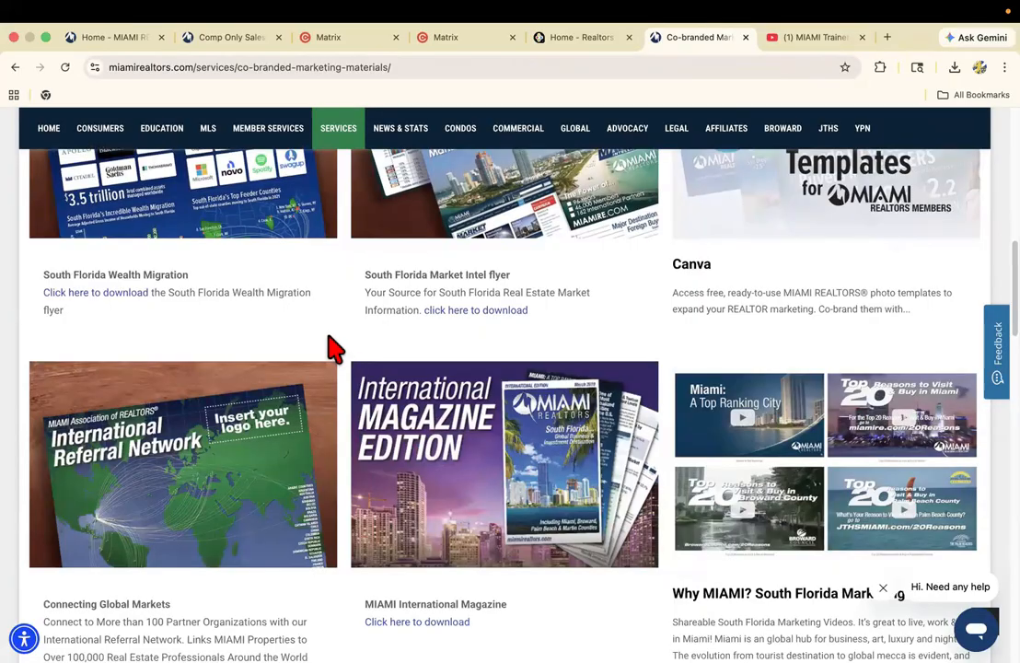
{"action": "scroll", "coordinate": [331, 347], "scroll_direction": "down", "scroll_amount": 1}
{"action": "scroll", "coordinate": [333, 348], "scroll_direction": "down", "scroll_amount": 2}
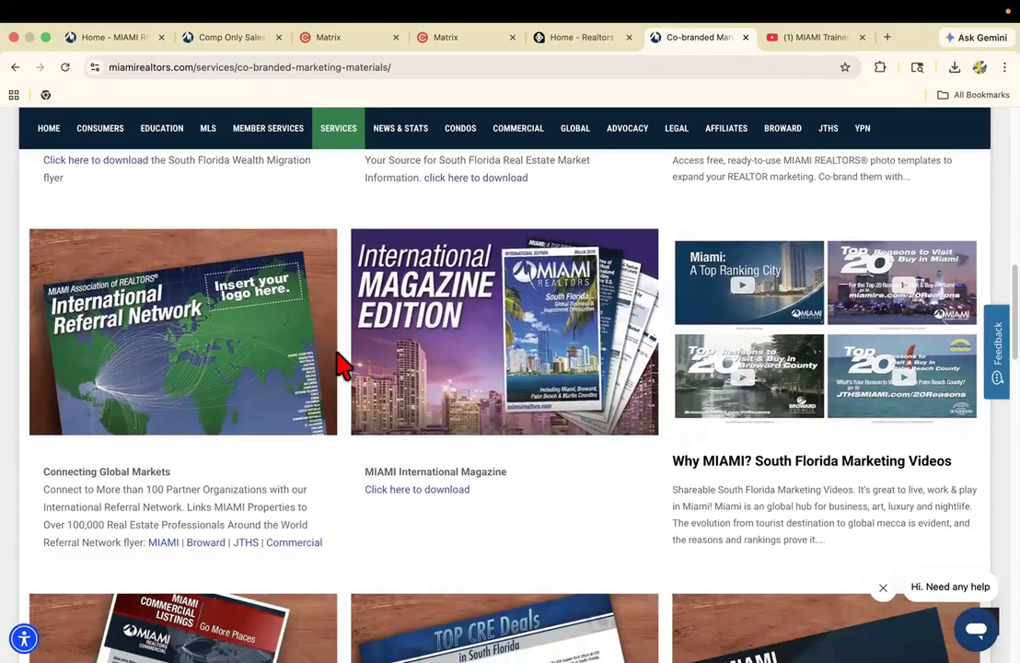
{"action": "scroll", "coordinate": [341, 366], "scroll_direction": "down", "scroll_amount": 3}
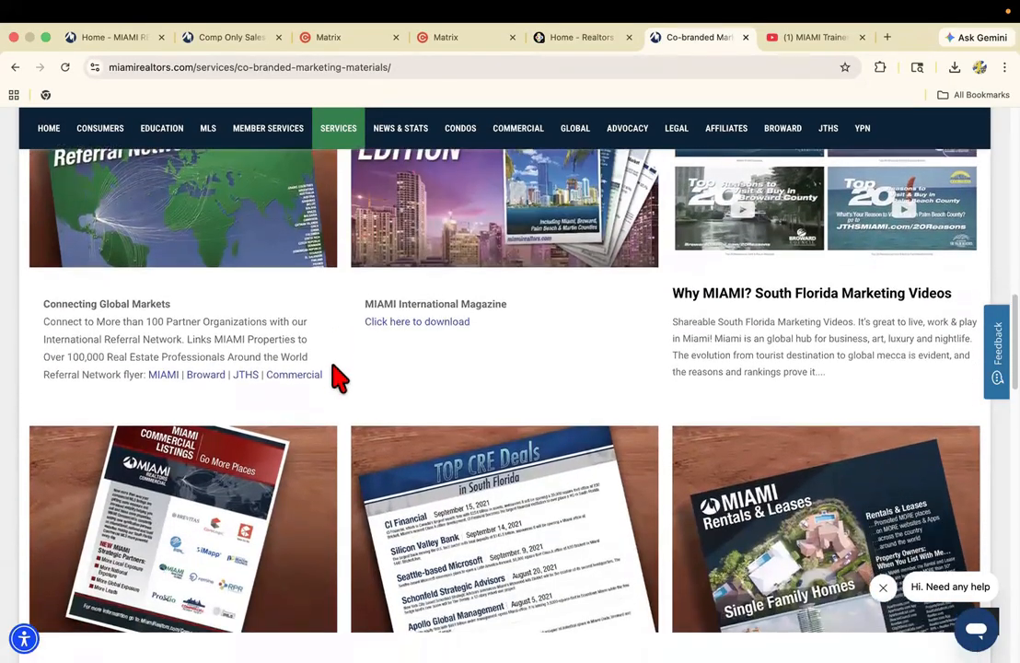
{"action": "scroll", "coordinate": [337, 375], "scroll_direction": "down", "scroll_amount": 3}
{"action": "scroll", "coordinate": [346, 376], "scroll_direction": "down", "scroll_amount": 1}
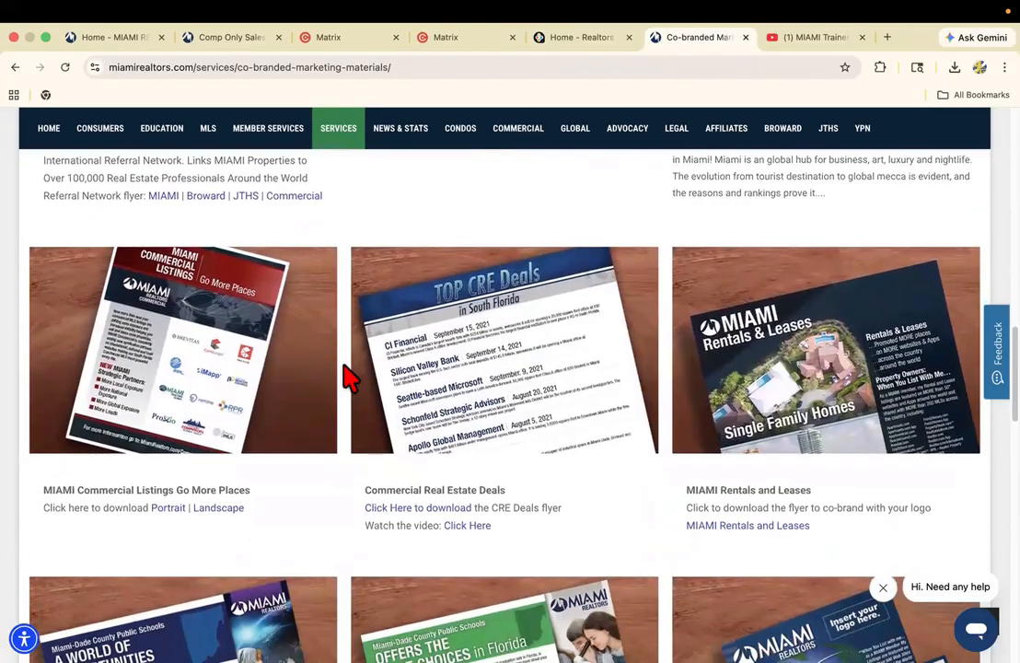
{"action": "scroll", "coordinate": [347, 376], "scroll_direction": "down", "scroll_amount": 5}
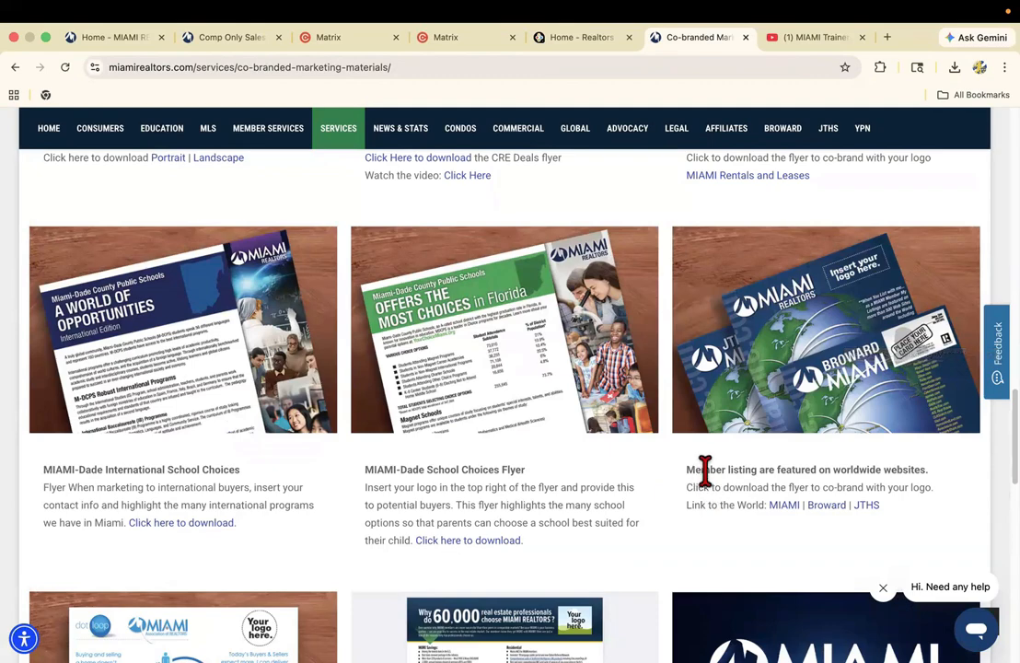
Open the MIAMI Link to the World flyer, read both pages on listing exposure and partner websites, and close it.
{"action": "left_click", "coordinate": [783, 504]}
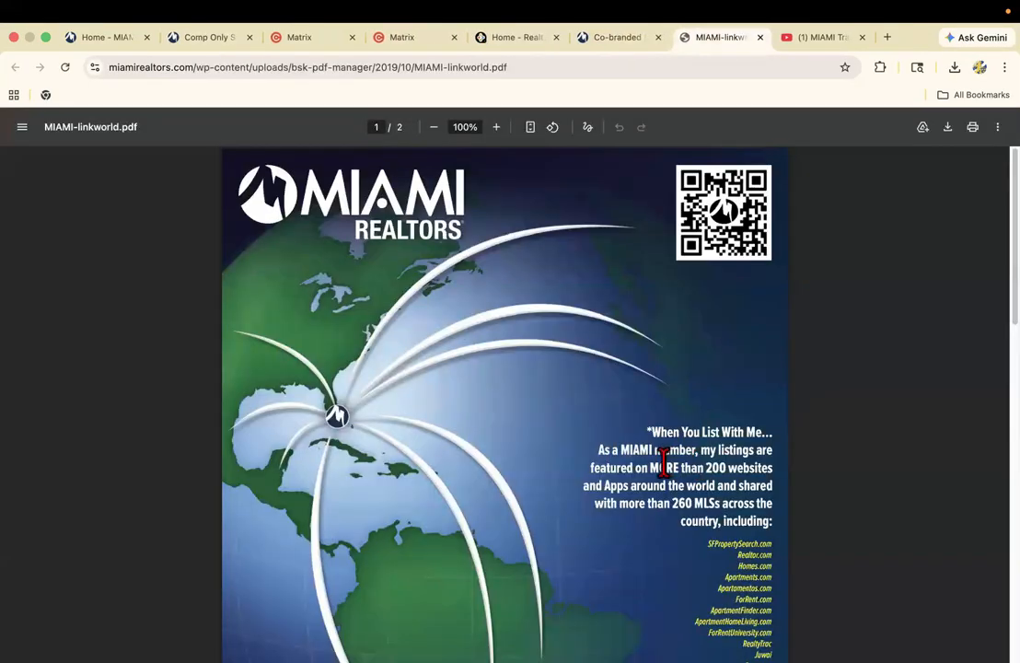
{"action": "scroll", "coordinate": [659, 465], "scroll_direction": "down", "scroll_amount": 3}
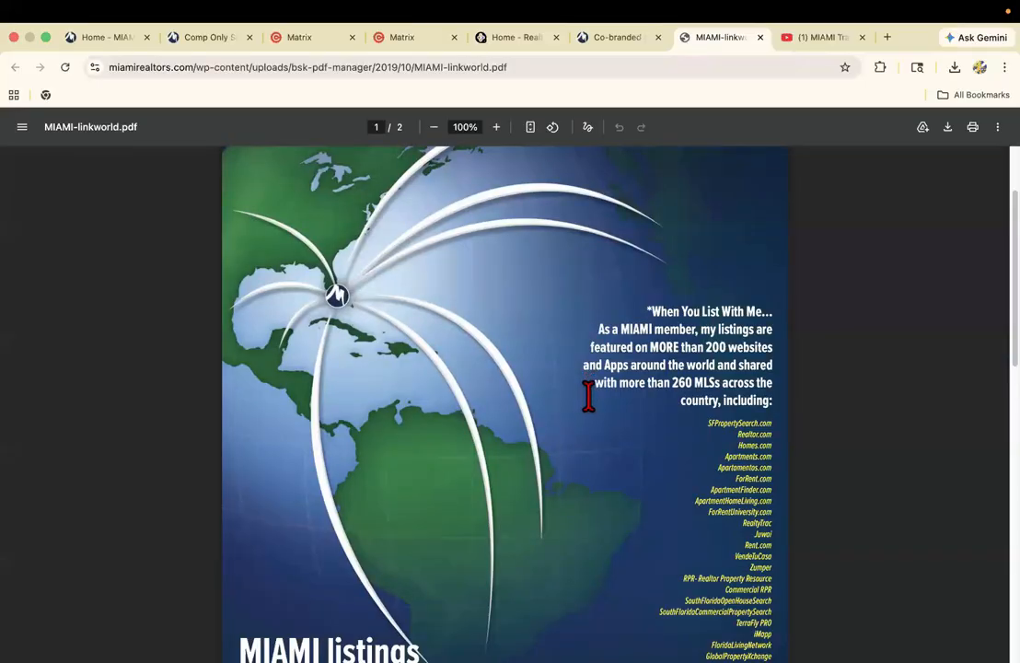
{"action": "scroll", "coordinate": [608, 400], "scroll_direction": "down", "scroll_amount": 3}
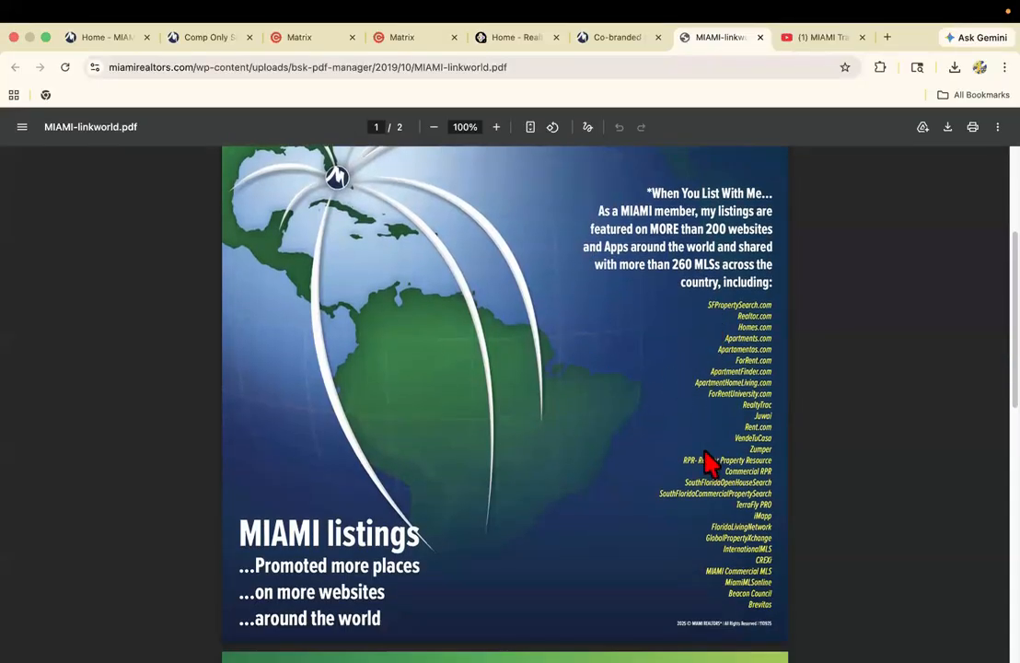
{"action": "scroll", "coordinate": [704, 414], "scroll_direction": "down", "scroll_amount": 7}
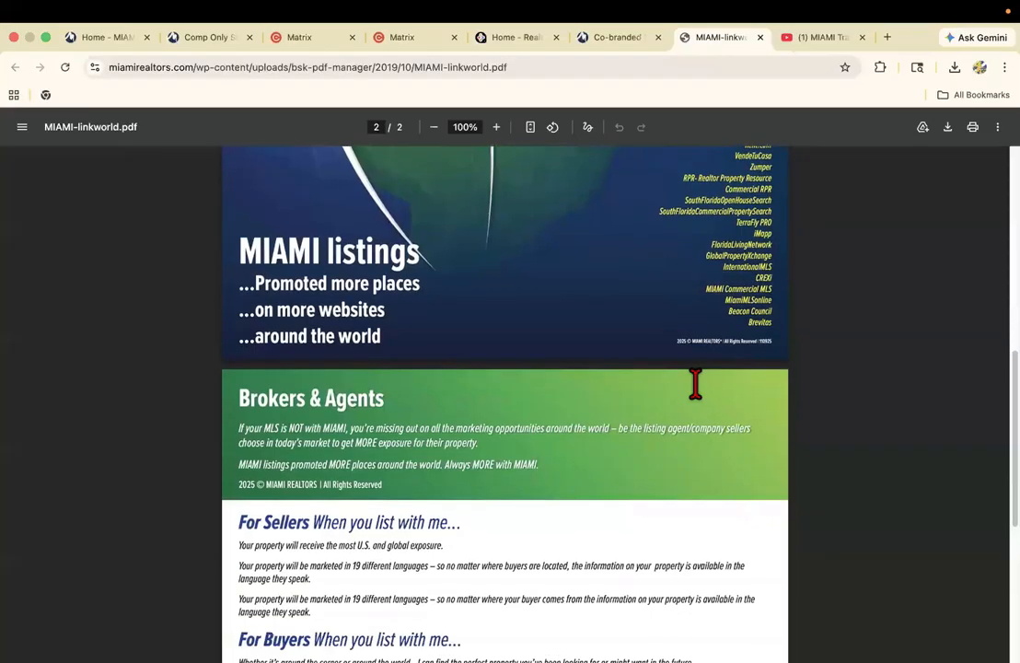
{"action": "scroll", "coordinate": [644, 414], "scroll_direction": "down", "scroll_amount": 10}
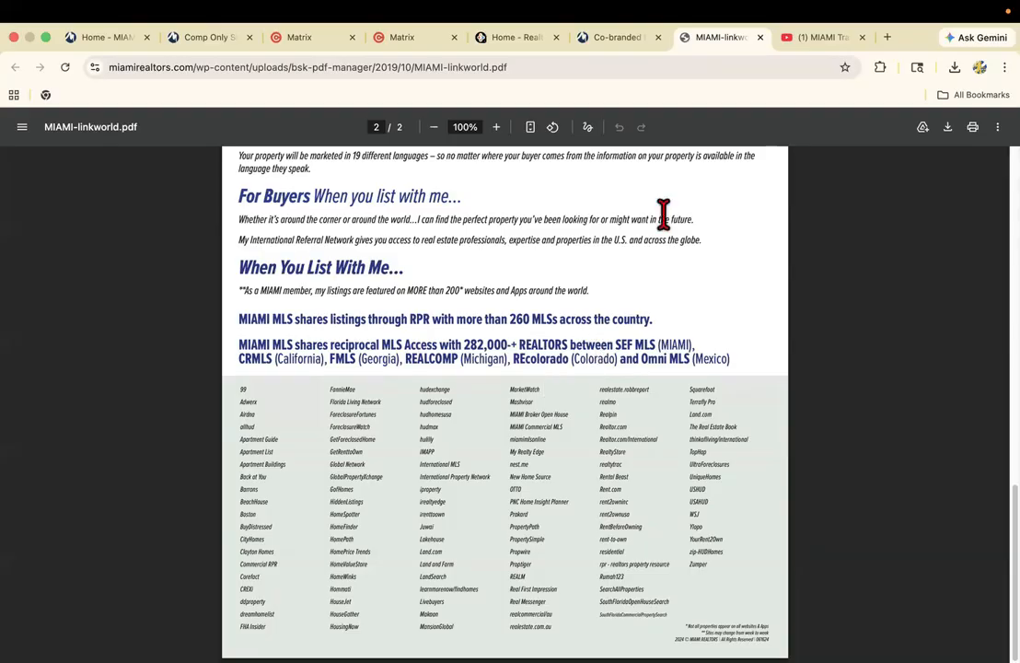
{"action": "left_click", "coordinate": [760, 36]}
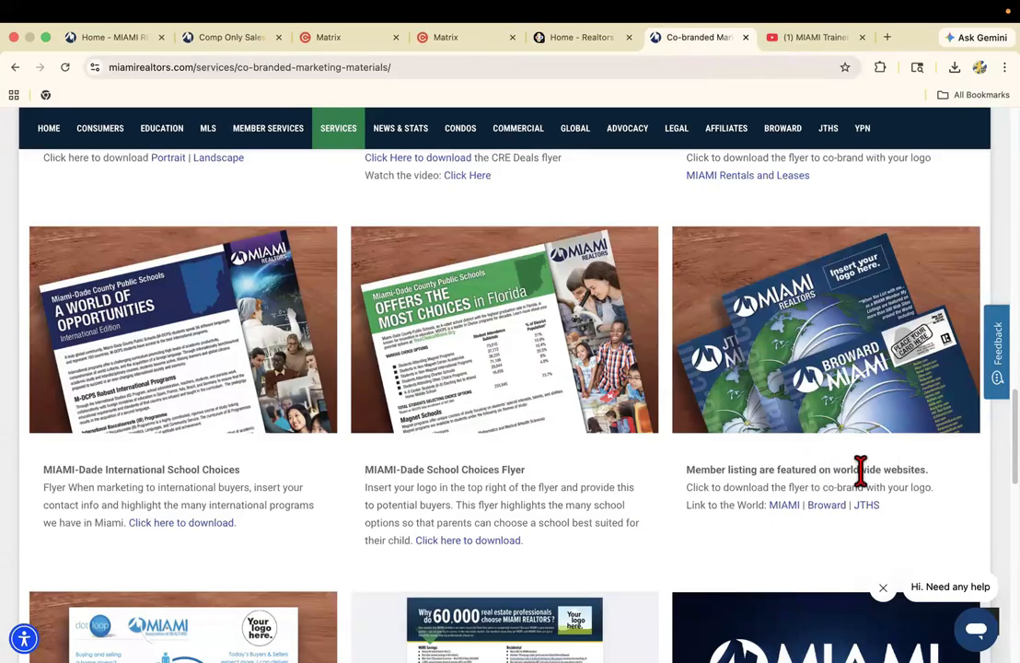
Go past the personalizable products and services flyers and open the Downloadable Logos page.
{"action": "scroll", "coordinate": [838, 464], "scroll_direction": "down", "scroll_amount": 1}
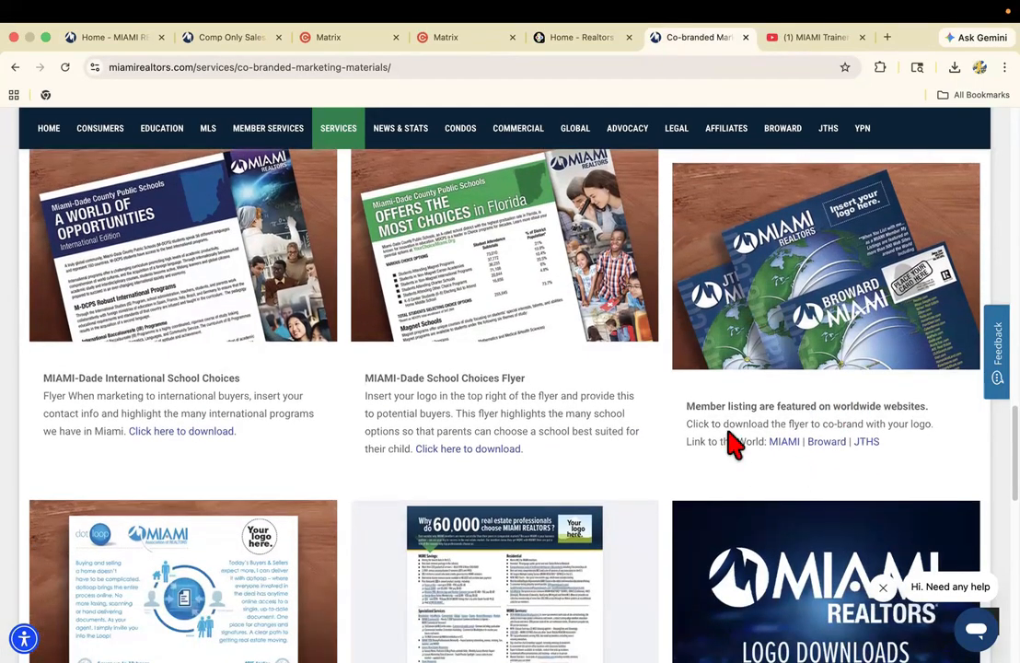
{"action": "scroll", "coordinate": [706, 426], "scroll_direction": "down", "scroll_amount": 2}
{"action": "scroll", "coordinate": [712, 429], "scroll_direction": "down", "scroll_amount": 2}
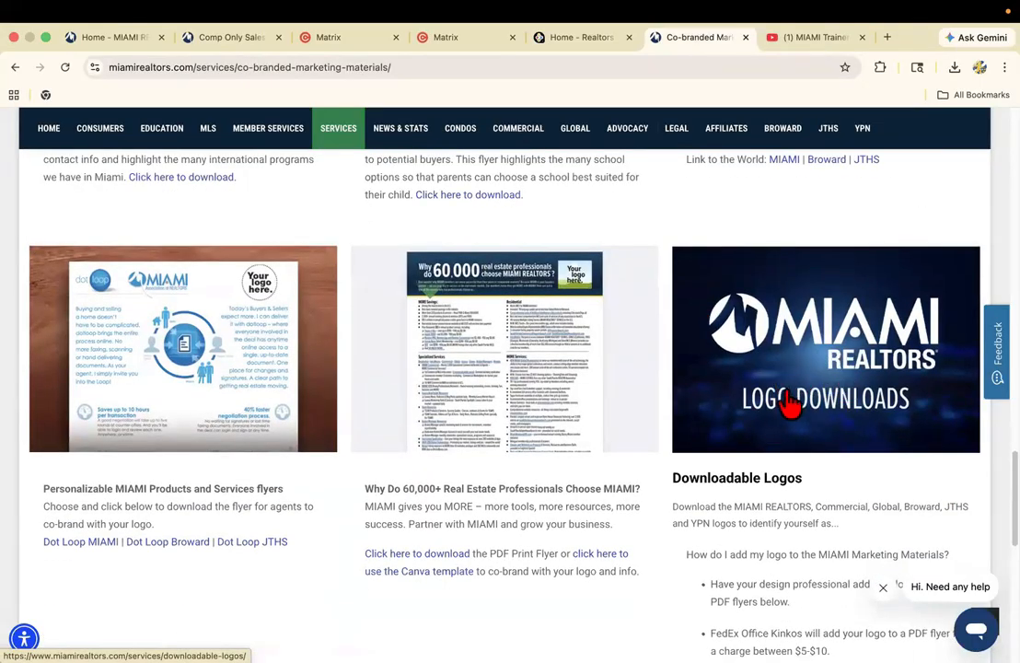
{"action": "left_click", "coordinate": [785, 461]}
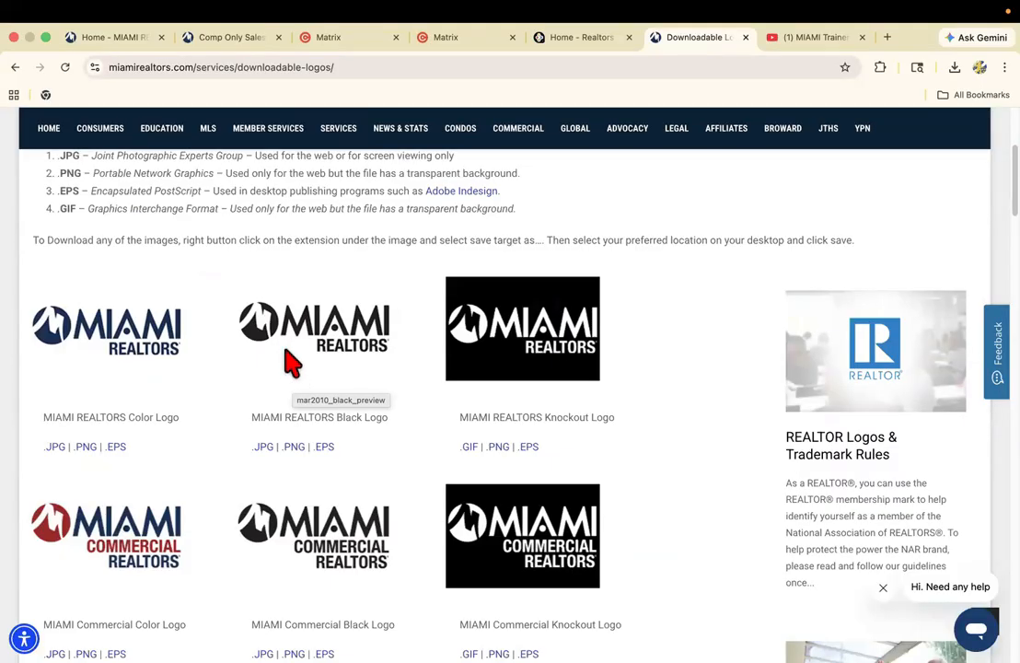
Examine the downloadable MIAMI, Broward and JTHS logos alongside the REALTOR trademark rules, NAR Membership Marks Manual, Florida REALTOR and Commercial NAR logo resources.
{"action": "scroll", "coordinate": [860, 363], "scroll_direction": "down", "scroll_amount": 3}
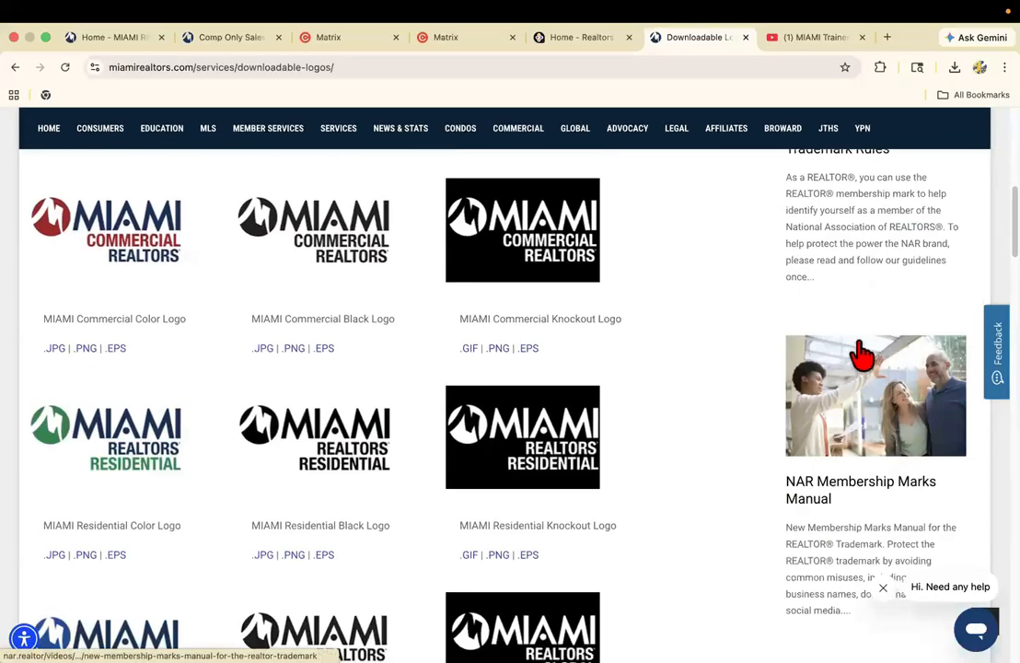
{"action": "scroll", "coordinate": [861, 354], "scroll_direction": "up", "scroll_amount": 2}
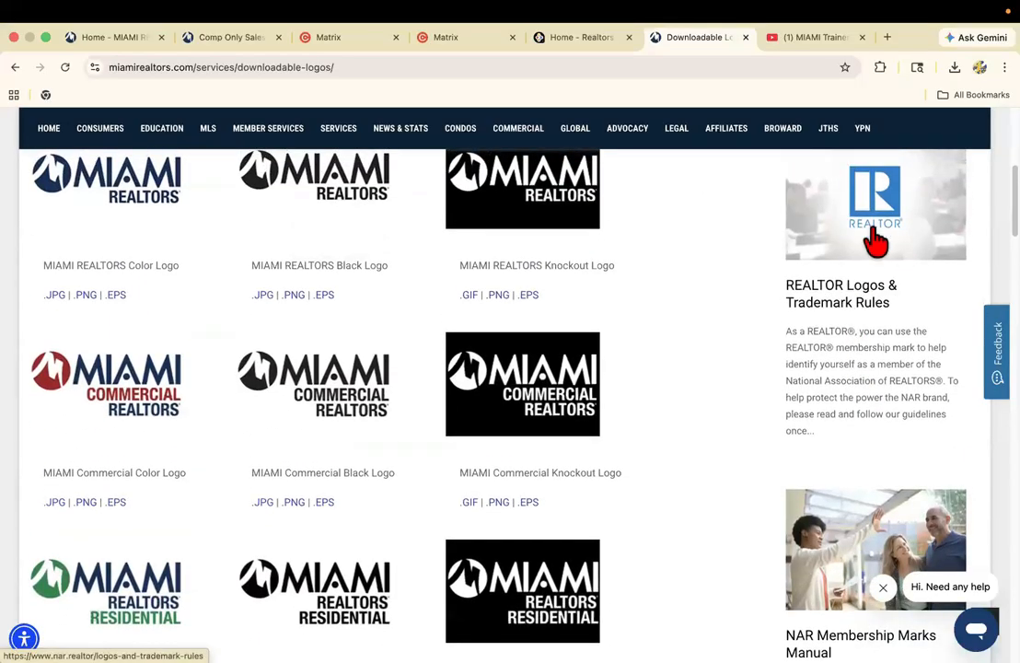
{"action": "scroll", "coordinate": [829, 326], "scroll_direction": "down", "scroll_amount": 4}
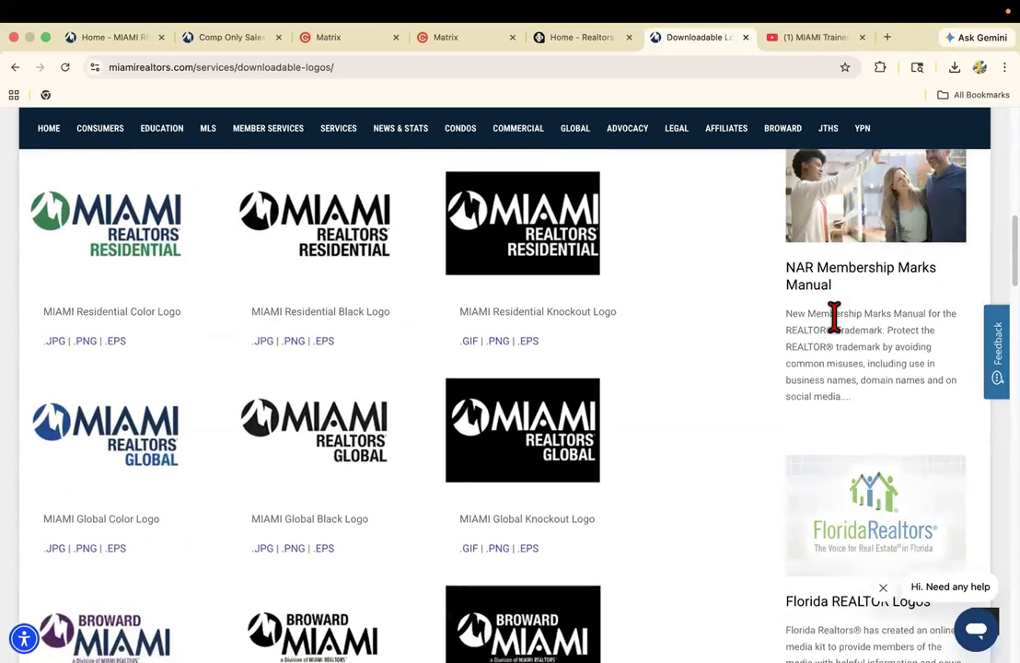
{"action": "scroll", "coordinate": [833, 317], "scroll_direction": "up", "scroll_amount": 2}
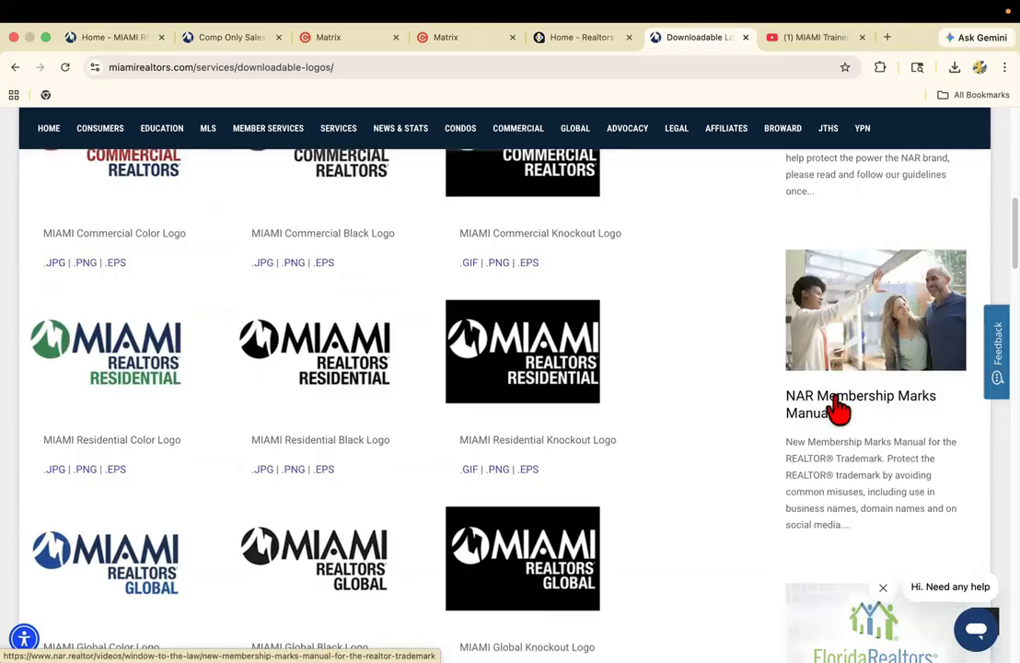
{"action": "scroll", "coordinate": [797, 383], "scroll_direction": "down", "scroll_amount": 3}
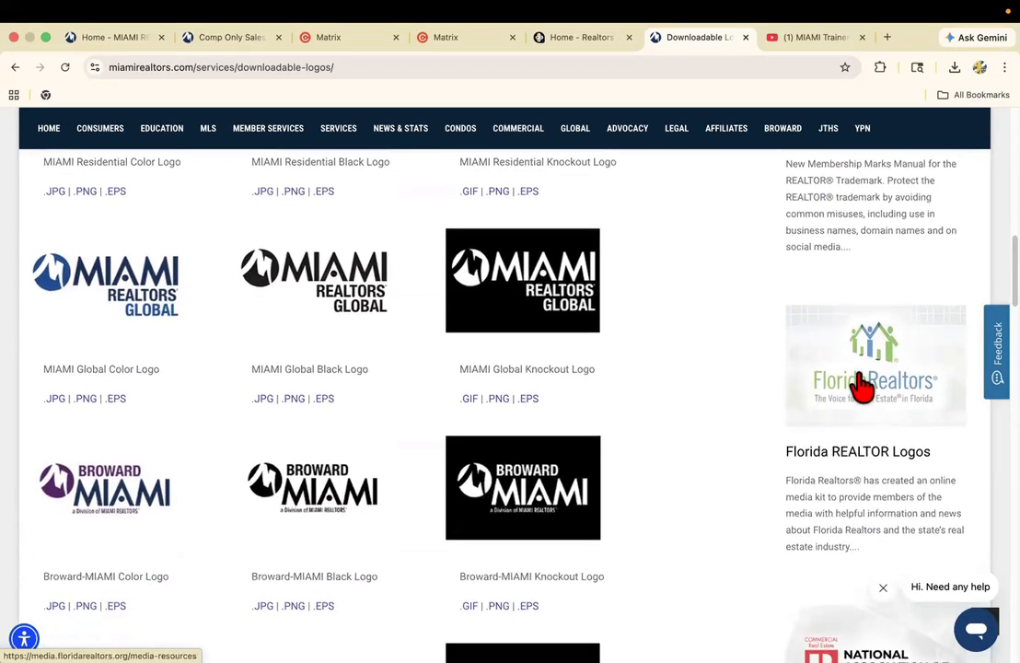
{"action": "scroll", "coordinate": [846, 391], "scroll_direction": "down", "scroll_amount": 1}
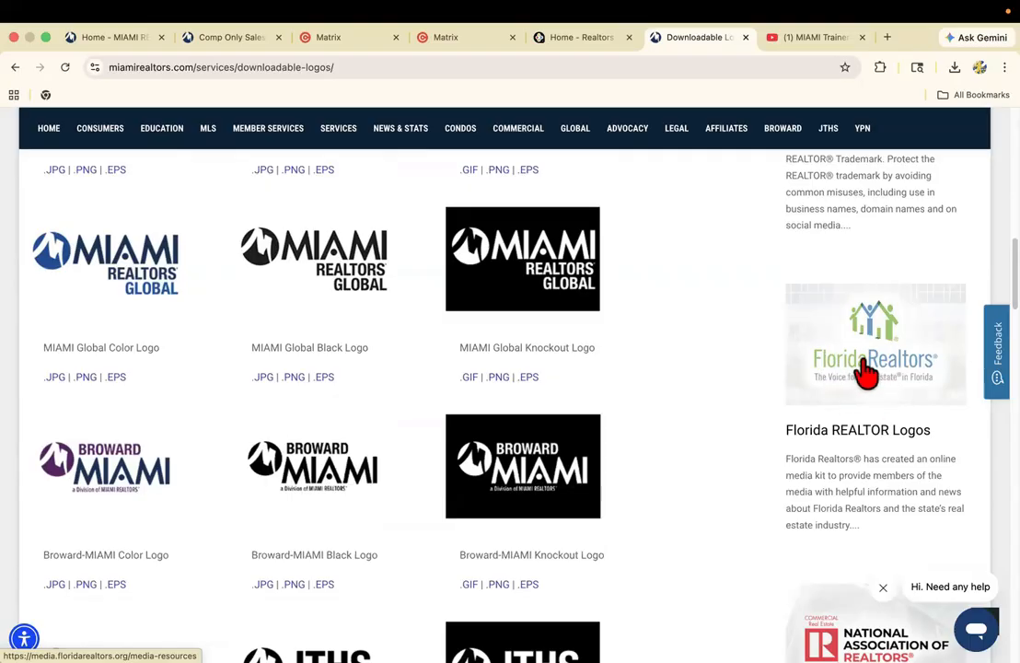
{"action": "scroll", "coordinate": [843, 392], "scroll_direction": "down", "scroll_amount": 8}
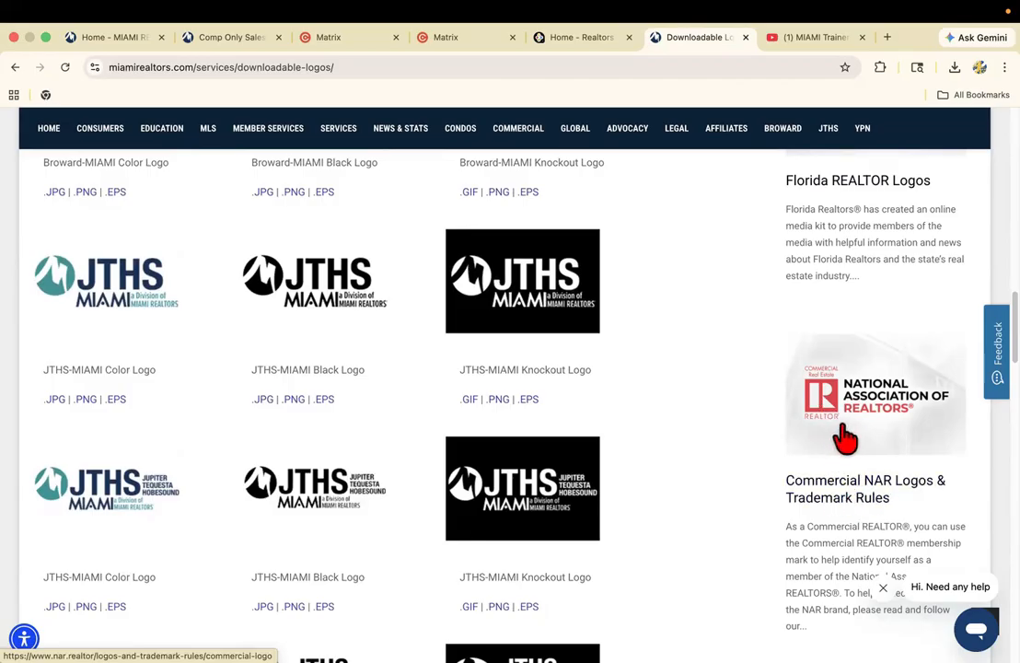
Examine the remaining JTHS and YPN logos, and go back over the Broward, Global, Residential and Commercial logos and the file format notes.
{"action": "scroll", "coordinate": [781, 467], "scroll_direction": "down", "scroll_amount": 2}
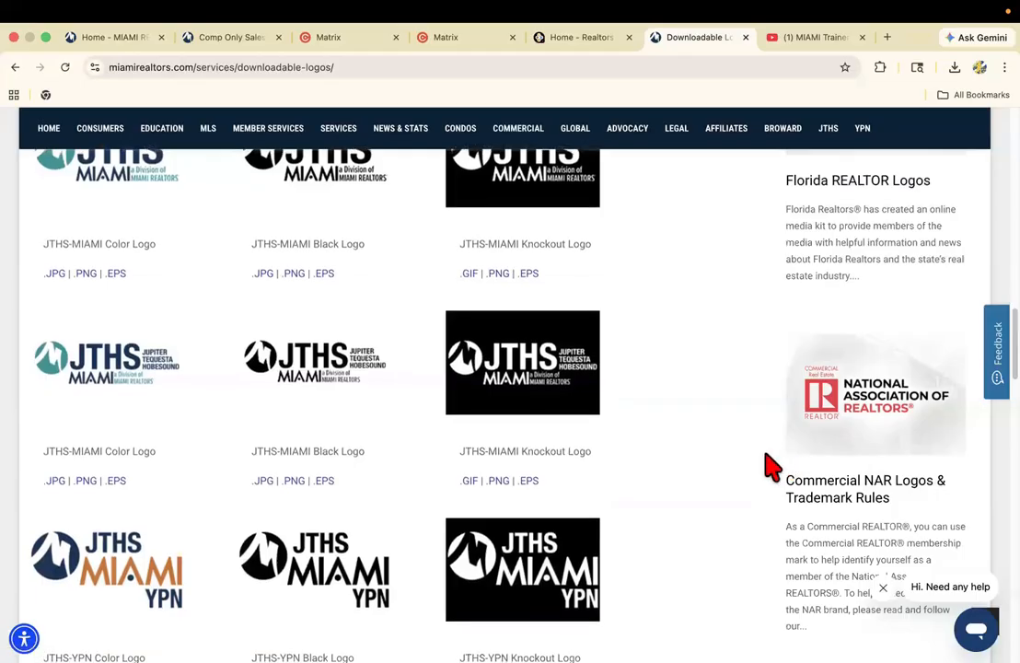
{"action": "scroll", "coordinate": [750, 465], "scroll_direction": "up", "scroll_amount": 2}
{"action": "scroll", "coordinate": [732, 461], "scroll_direction": "up", "scroll_amount": 3}
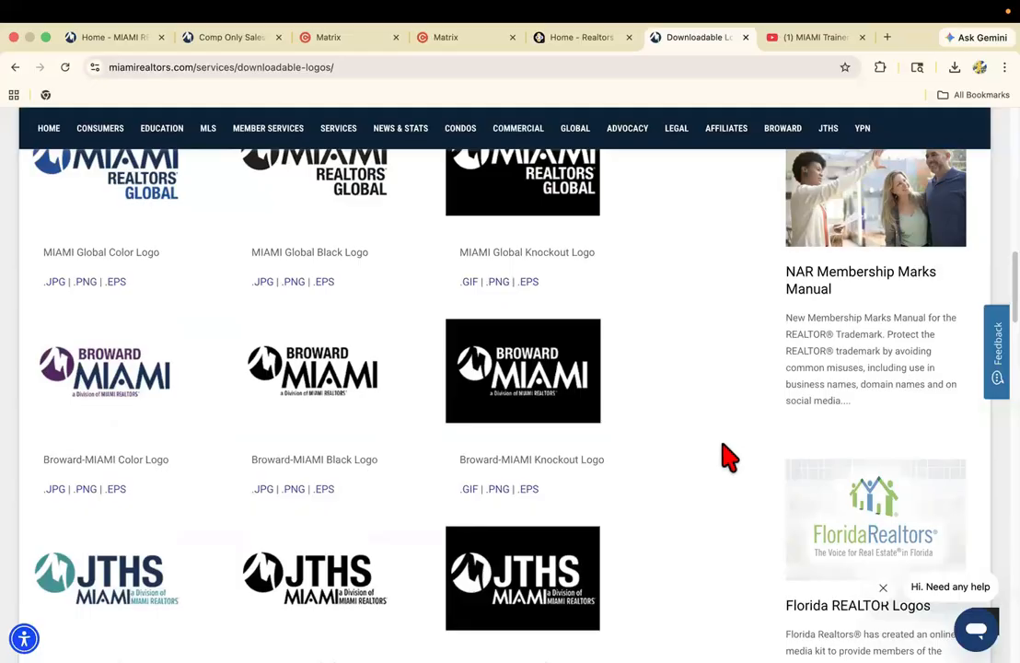
{"action": "scroll", "coordinate": [725, 457], "scroll_direction": "up", "scroll_amount": 2}
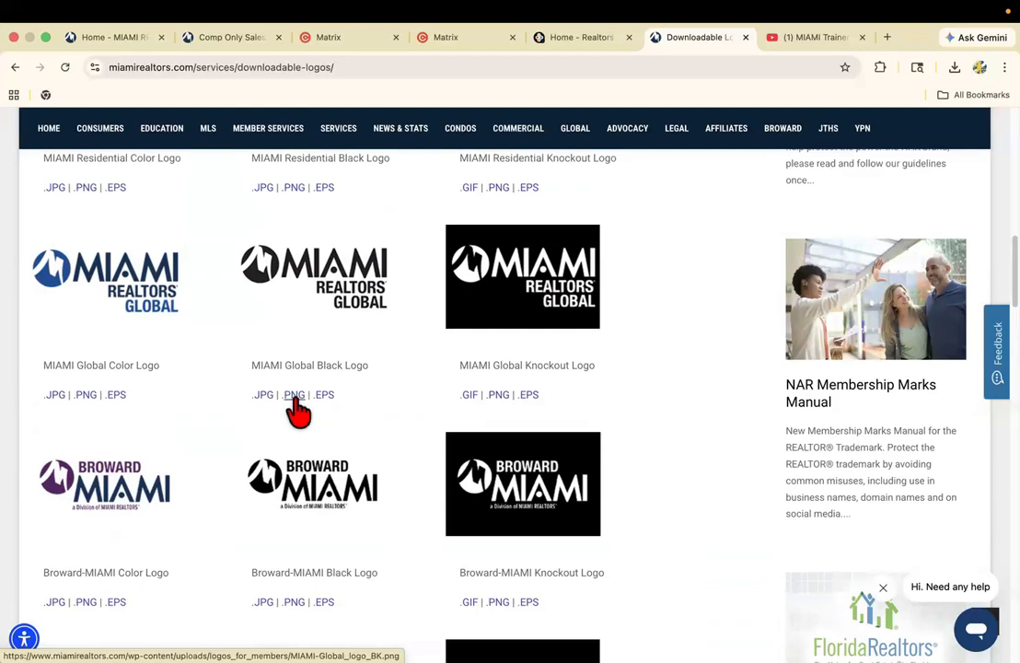
{"action": "scroll", "coordinate": [708, 425], "scroll_direction": "up", "scroll_amount": 6}
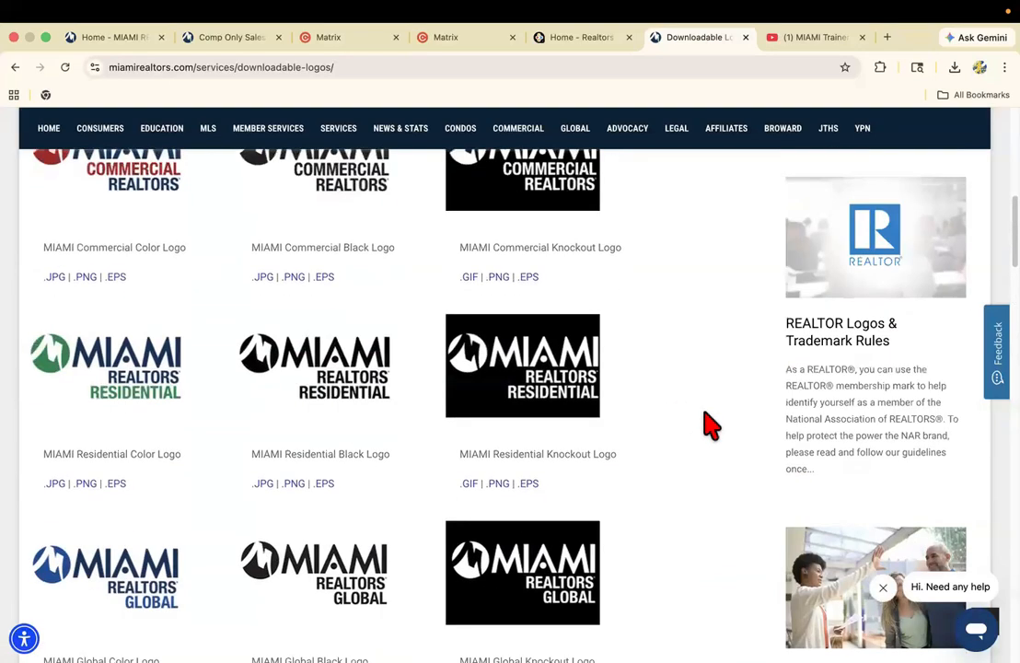
{"action": "scroll", "coordinate": [710, 405], "scroll_direction": "up", "scroll_amount": 2}
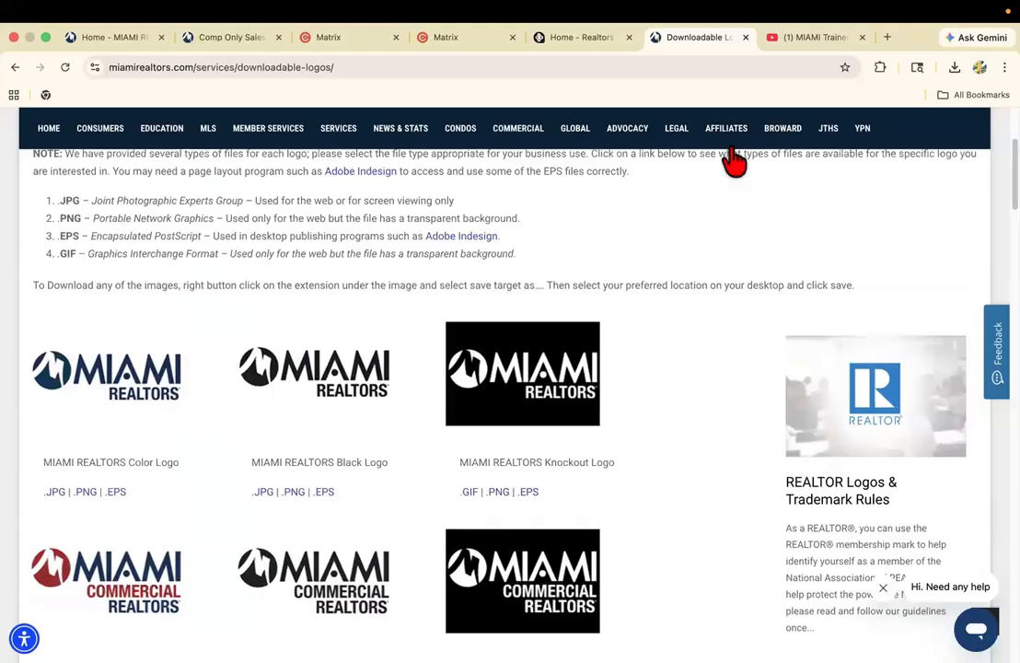
Close the Downloadable Logos and Comp Only Sales pages.
{"action": "left_click", "coordinate": [746, 38]}
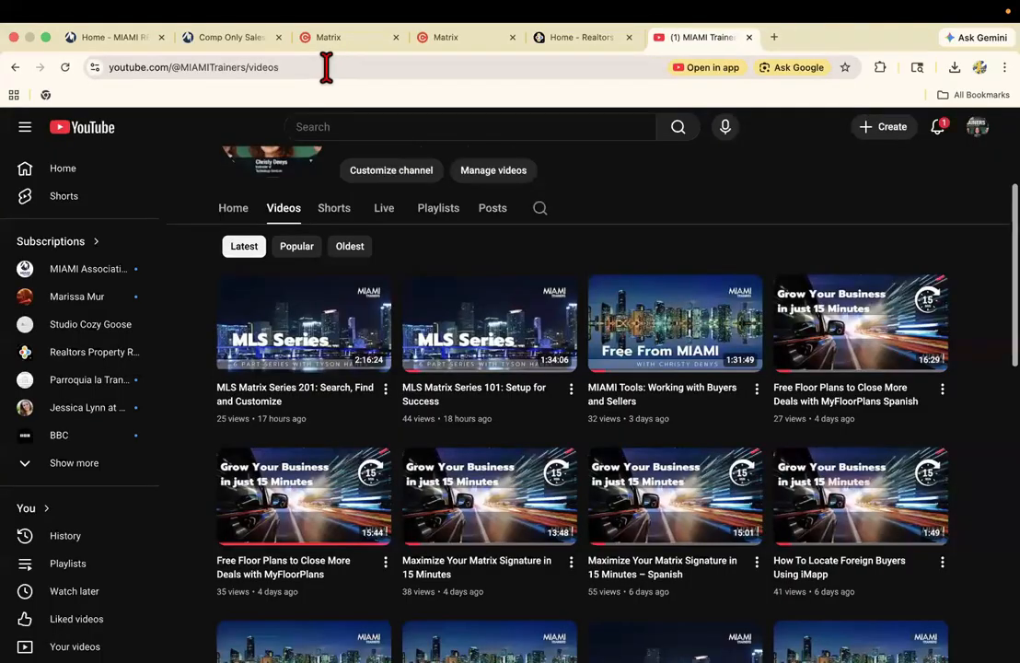
{"action": "left_click", "coordinate": [262, 42]}
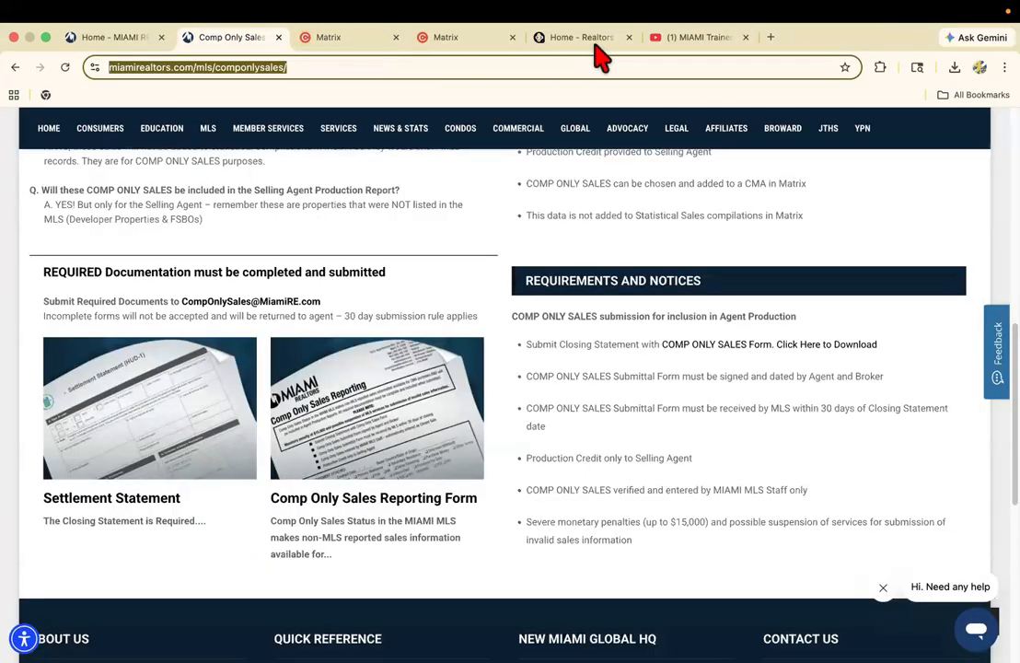
{"action": "left_click", "coordinate": [279, 38]}
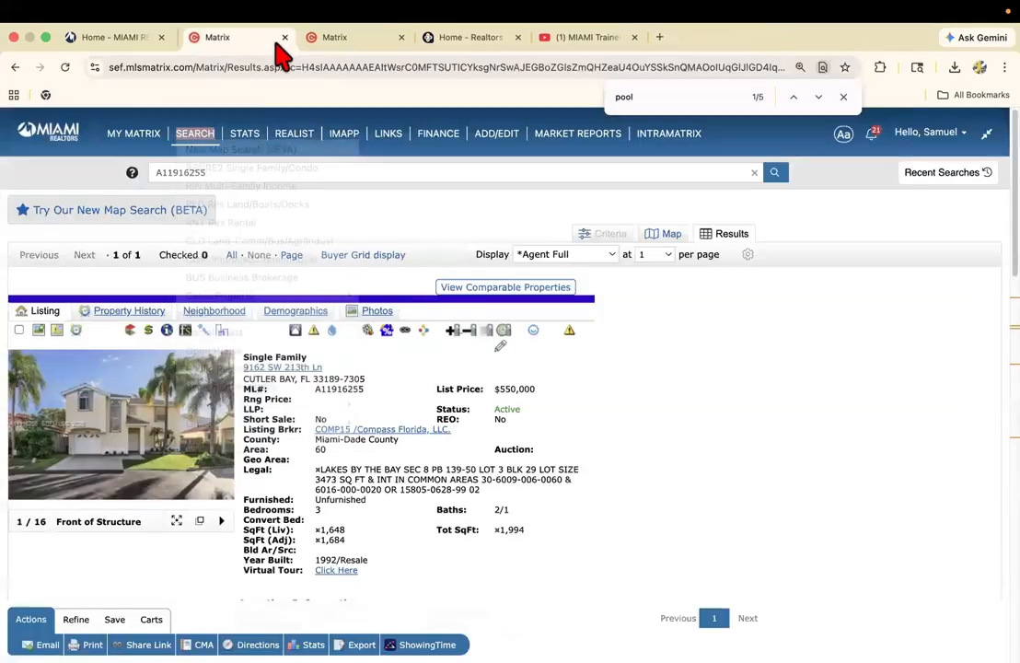
Show the MIAMI Trainers YouTube channel's videos page and highlight its web address, and close the page.
{"action": "left_click", "coordinate": [552, 37]}
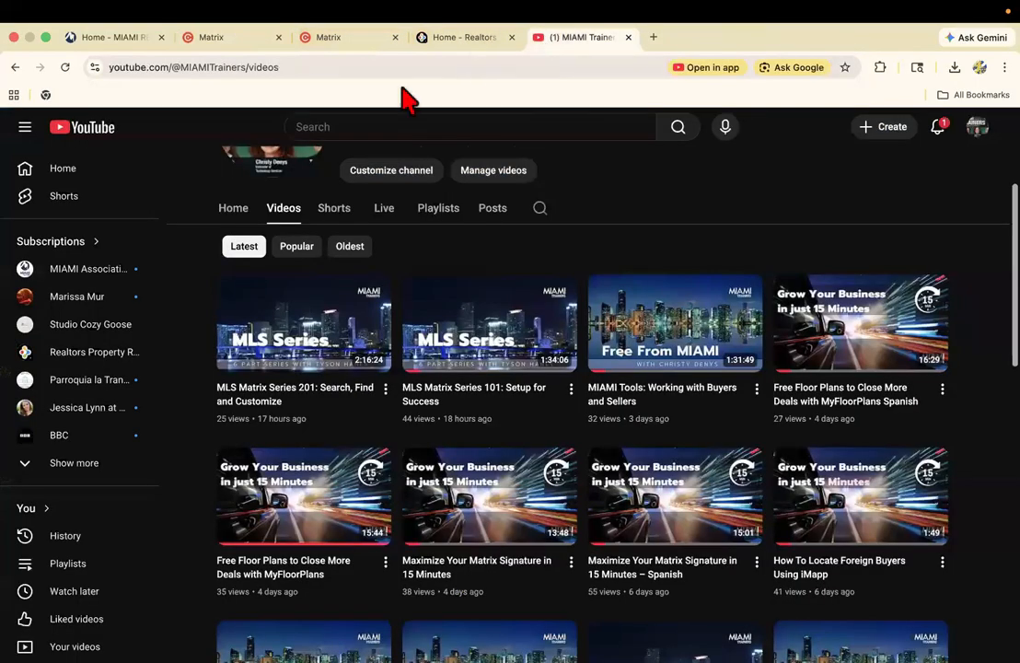
{"action": "left_click", "coordinate": [309, 70]}
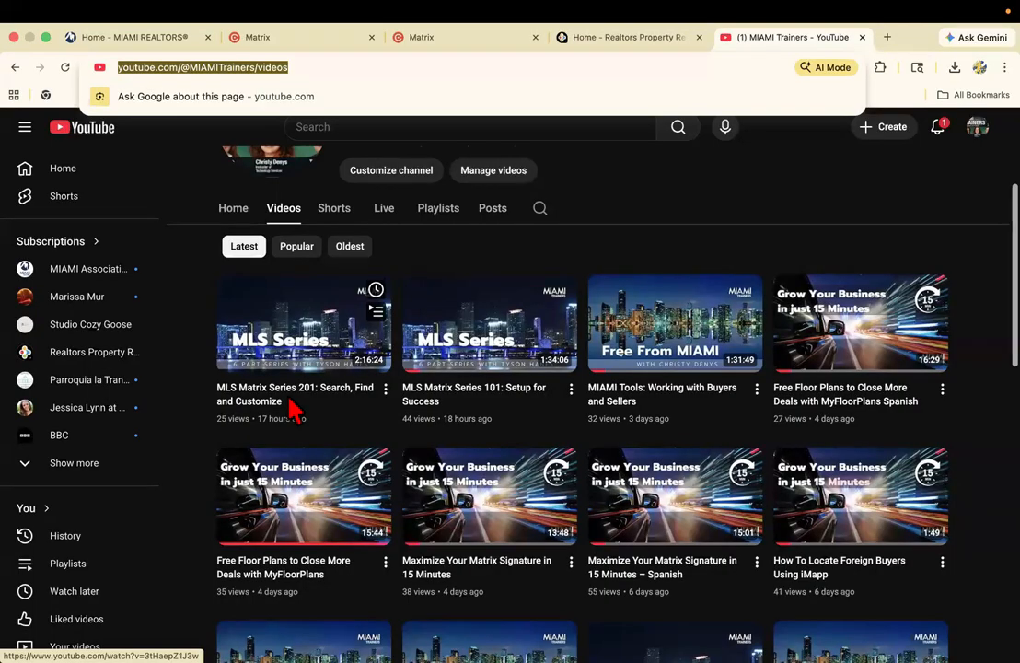
{"action": "left_click", "coordinate": [860, 38]}
Open the MIAMI Gateway from the MIAMI REALTORS home page and launch CoreLogic Matrix from Miami Services - Single Sign On.
{"action": "left_click", "coordinate": [164, 42]}
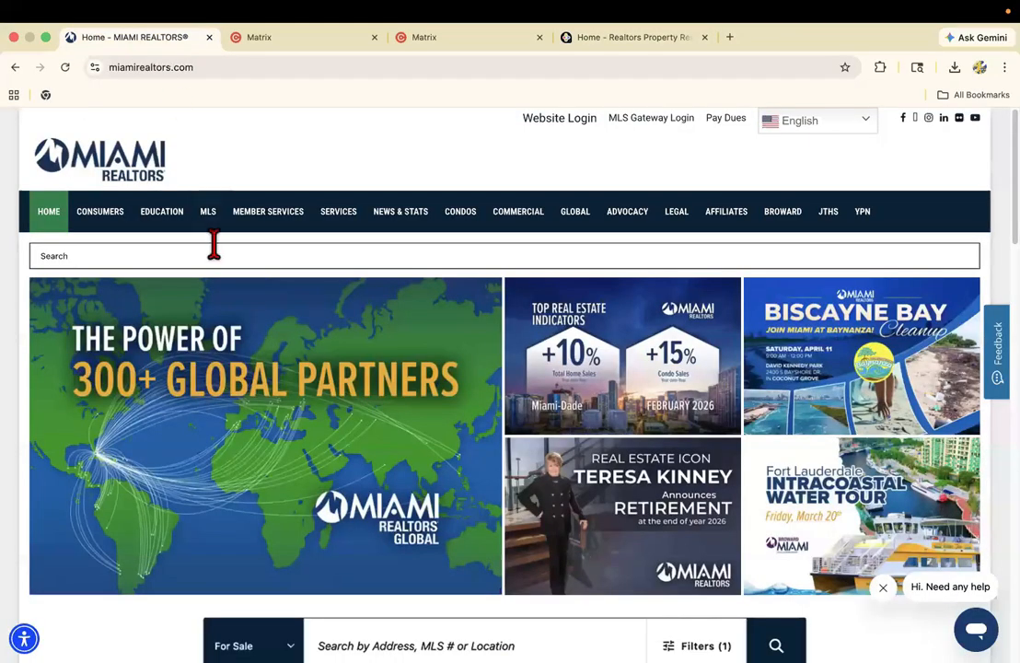
{"action": "scroll", "coordinate": [274, 296], "scroll_direction": "down", "scroll_amount": 5}
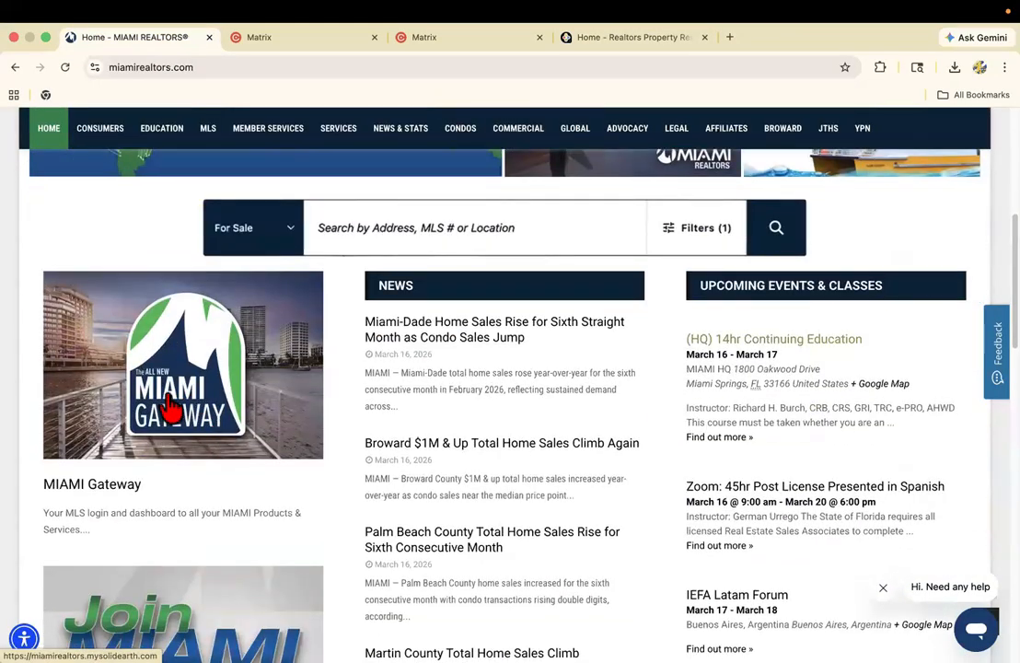
{"action": "left_click", "coordinate": [168, 398]}
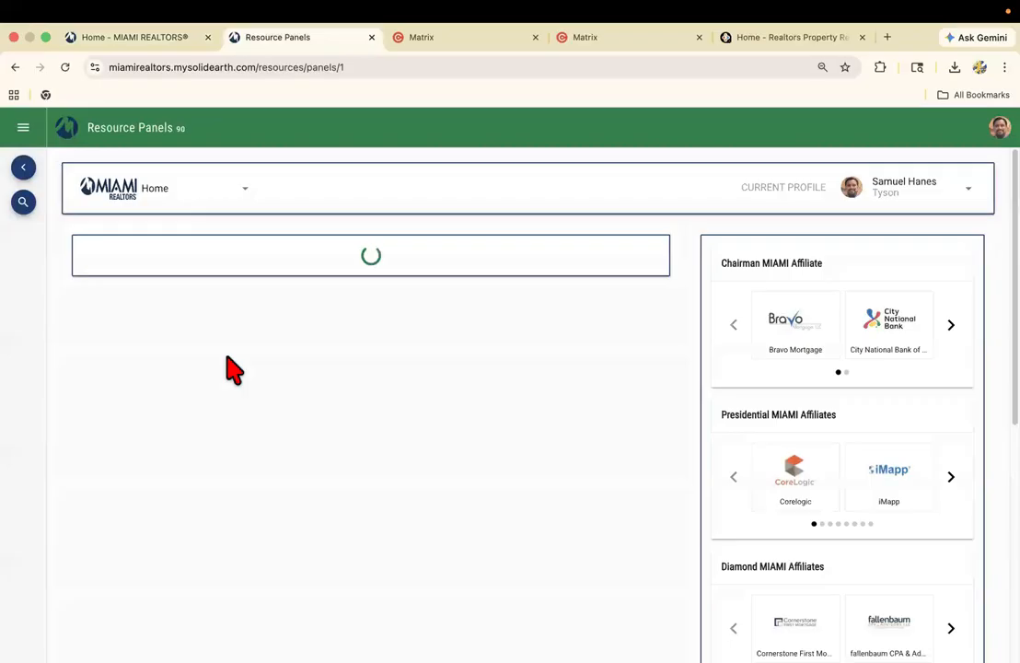
{"action": "scroll", "coordinate": [231, 368], "scroll_direction": "down", "scroll_amount": 3}
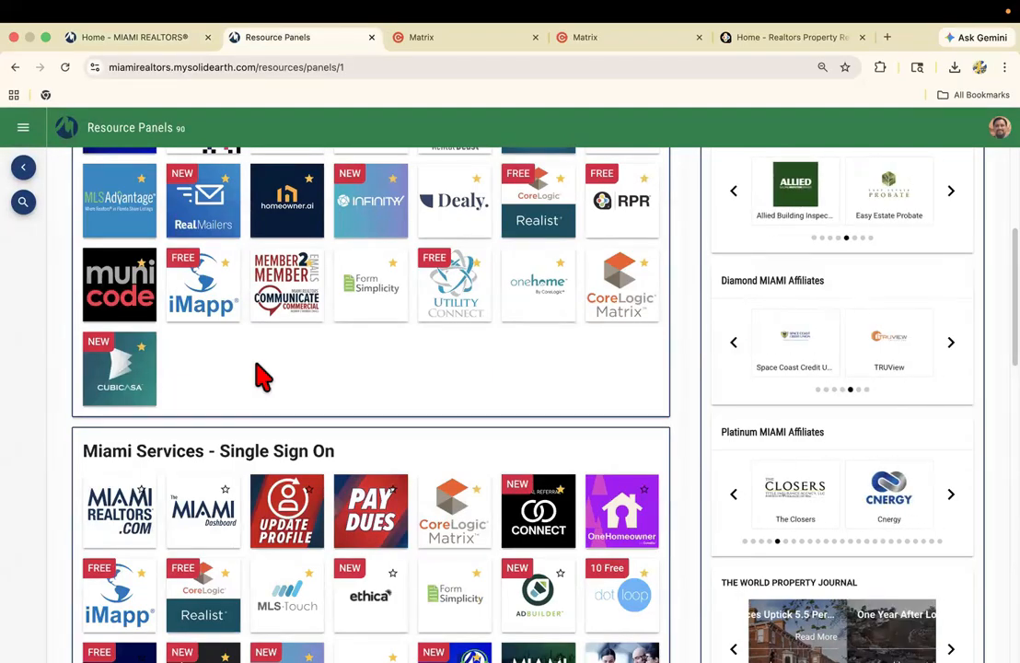
{"action": "left_click", "coordinate": [458, 527]}
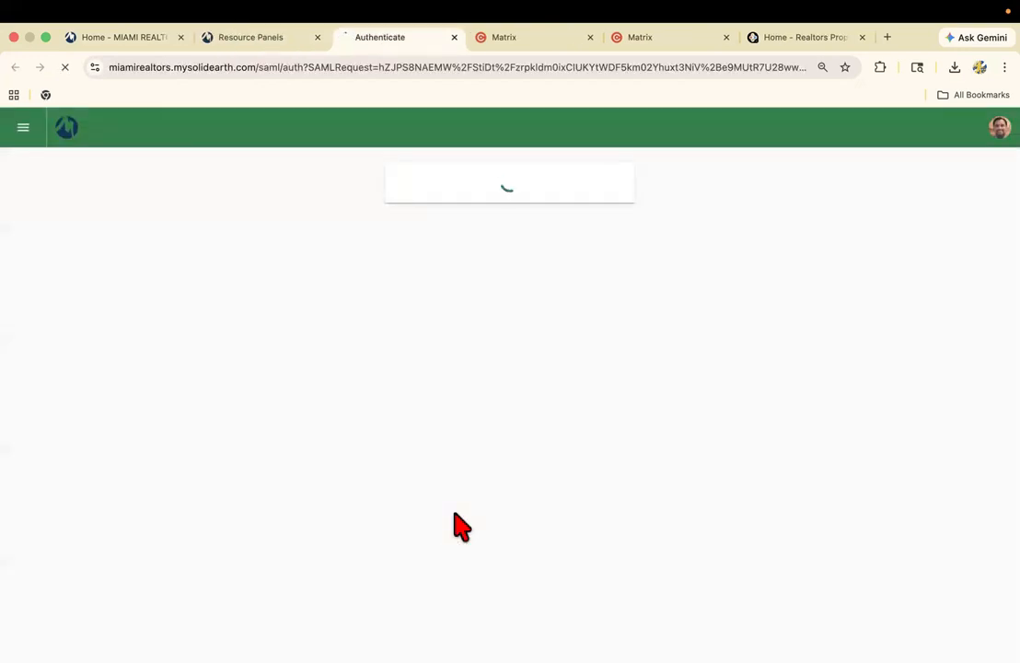
Review the Gateway's resource panels and the open listing result, and return to the newly launched Matrix home page.
{"action": "left_click", "coordinate": [271, 41]}
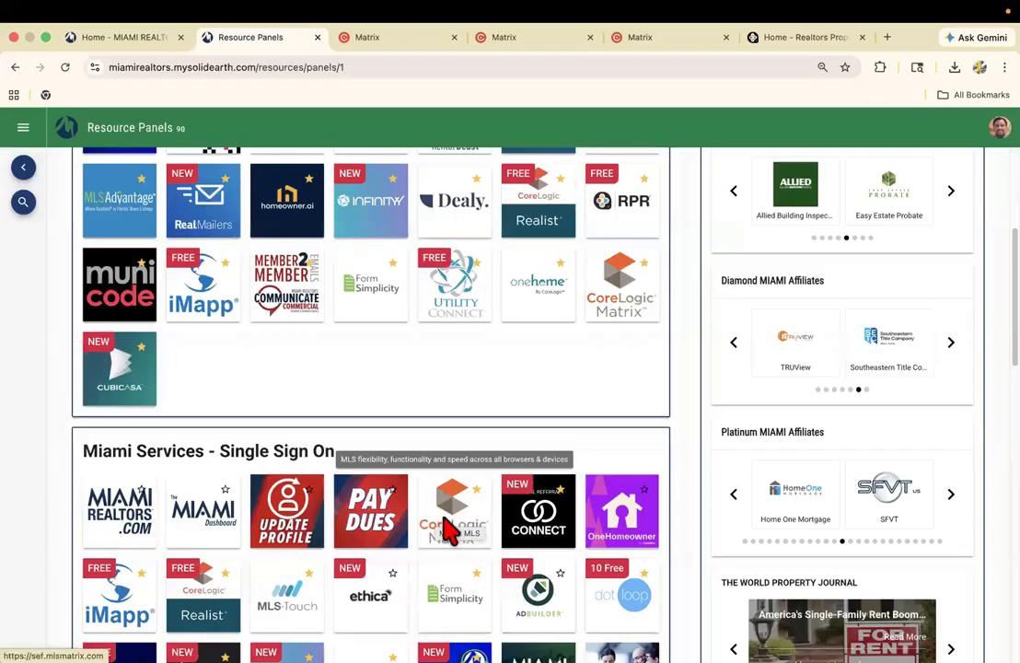
{"action": "scroll", "coordinate": [448, 516], "scroll_direction": "down", "scroll_amount": 1}
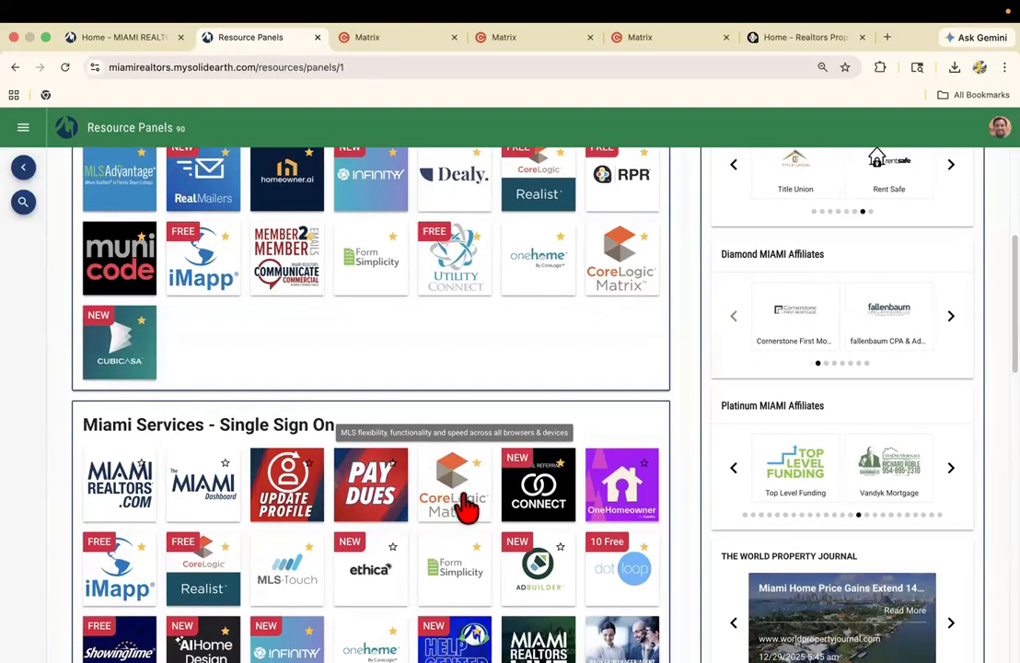
{"action": "left_click", "coordinate": [394, 43]}
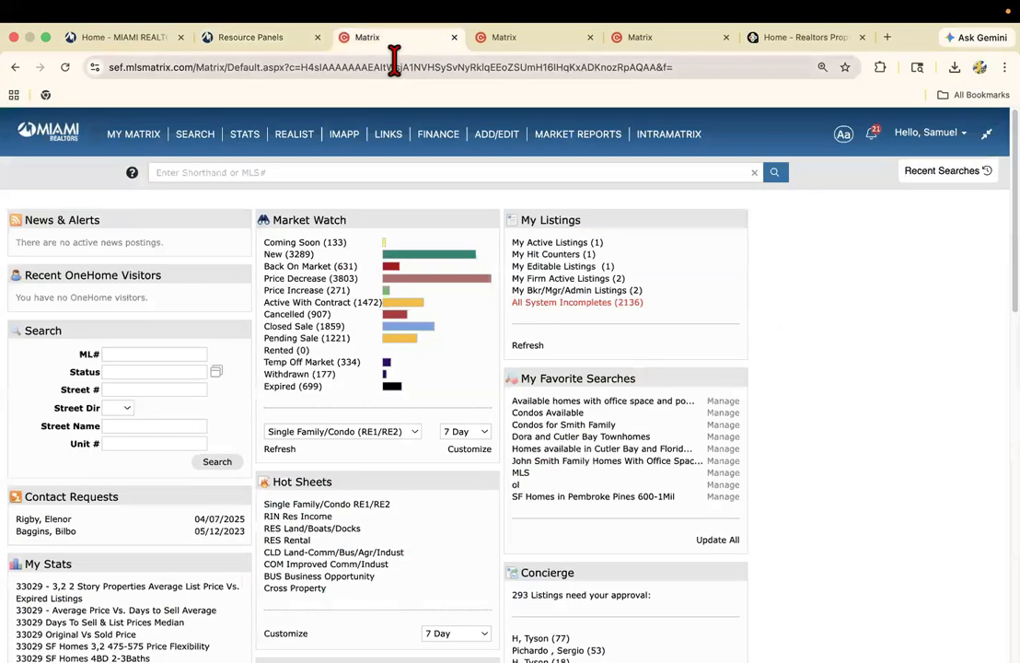
{"action": "left_click", "coordinate": [512, 53]}
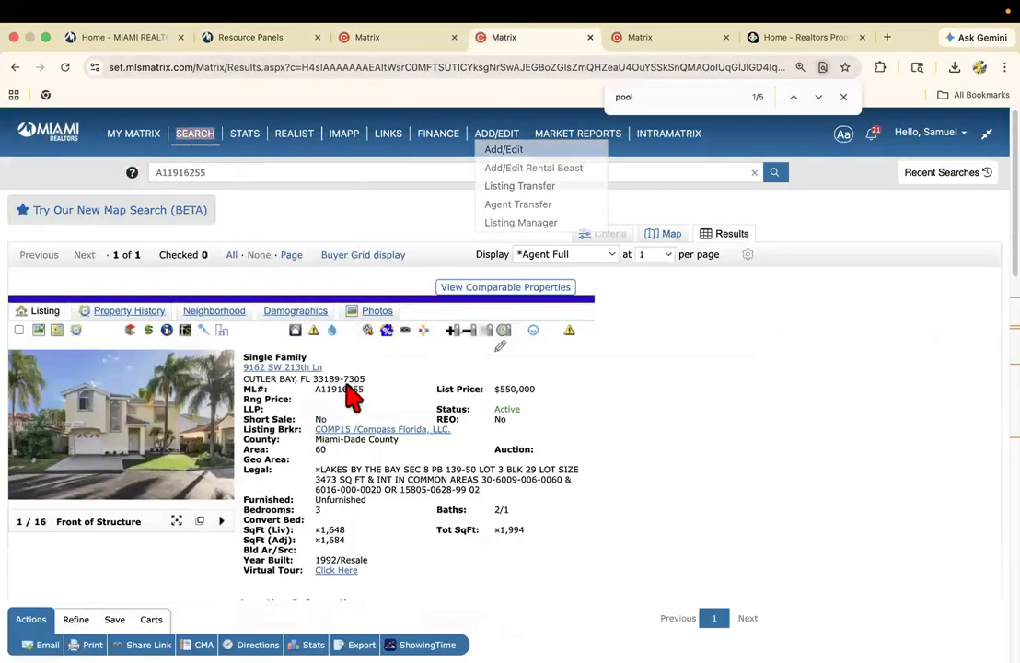
{"action": "left_click", "coordinate": [396, 40]}
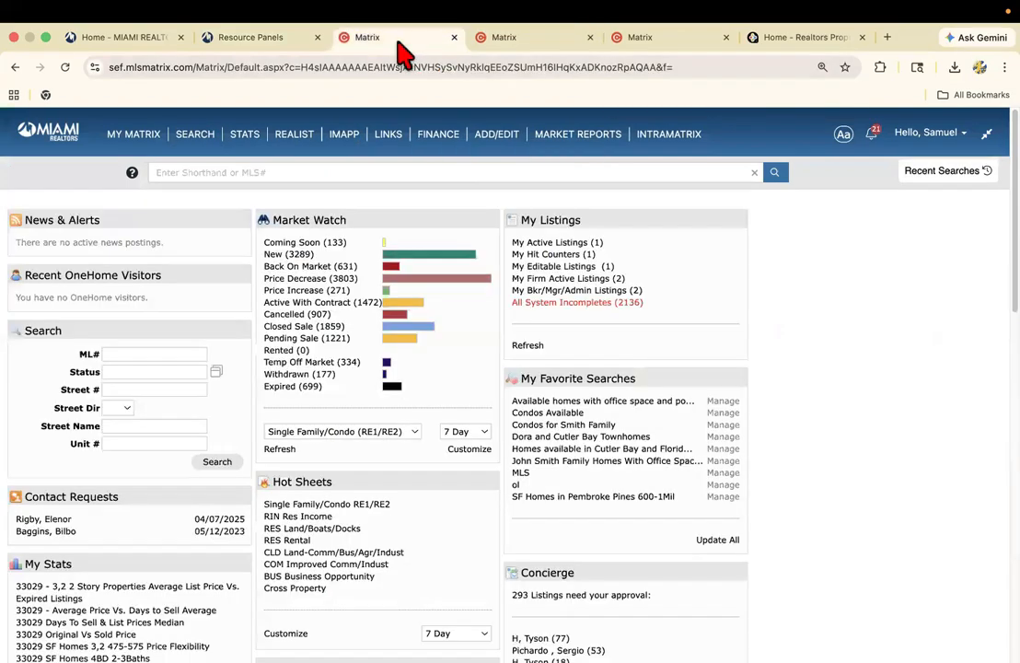
Search Matrix for the listing with MLS number A11916255 in an enlarged page view.
{"action": "left_click", "coordinate": [241, 173]}
{"action": "type", "text": "A11916255"}
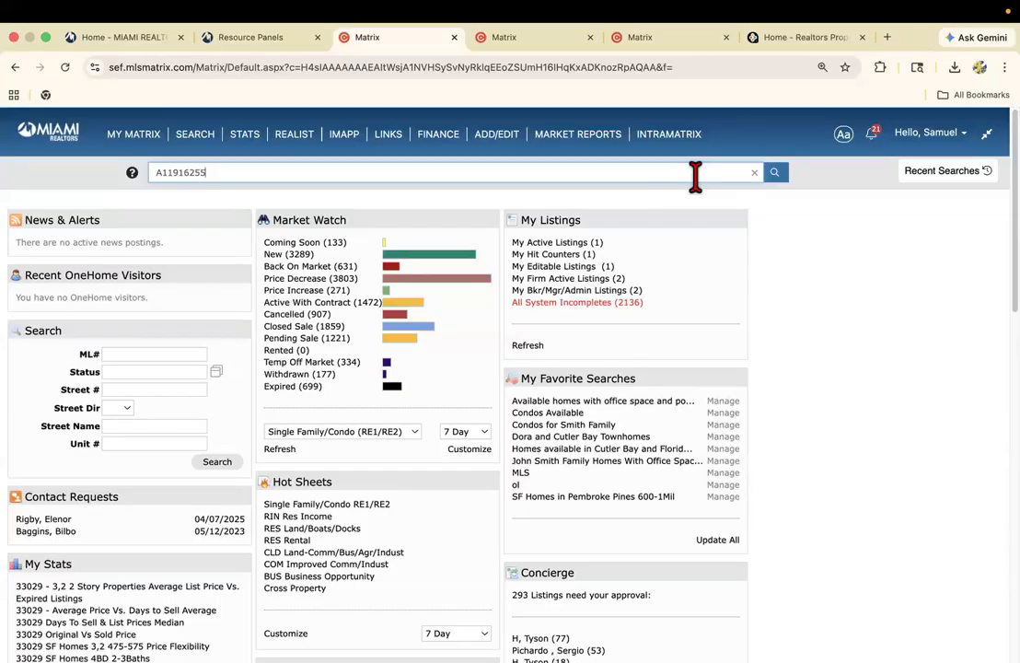
{"action": "key", "text": "super+equal"}
{"action": "key", "text": "super+equal"}
{"action": "key", "text": "super+equal"}
{"action": "key", "text": "super+equal"}
{"action": "key", "text": "super+equal"}
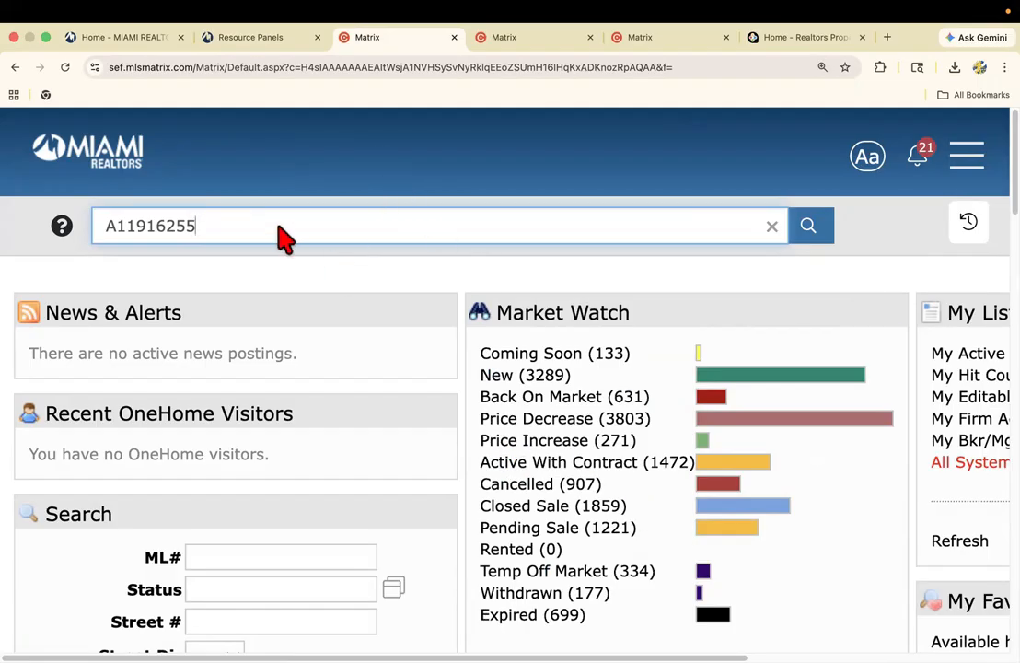
{"action": "left_click", "coordinate": [810, 239]}
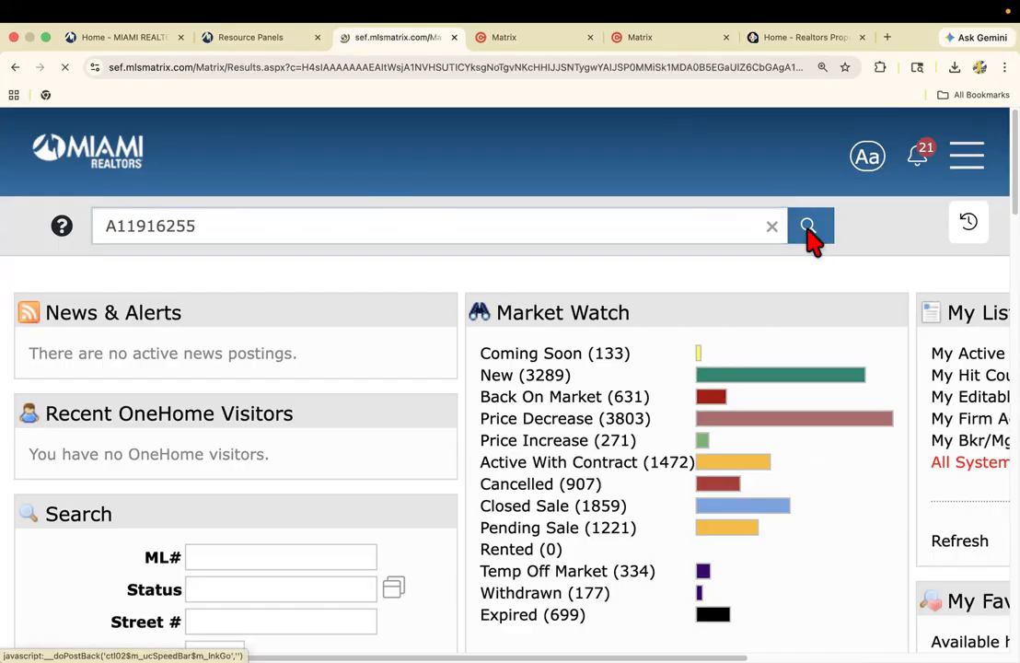
Open listing A11916255 from the search results and review its property, location and general information in the Agent Full display.
{"action": "key", "text": "super+minus"}
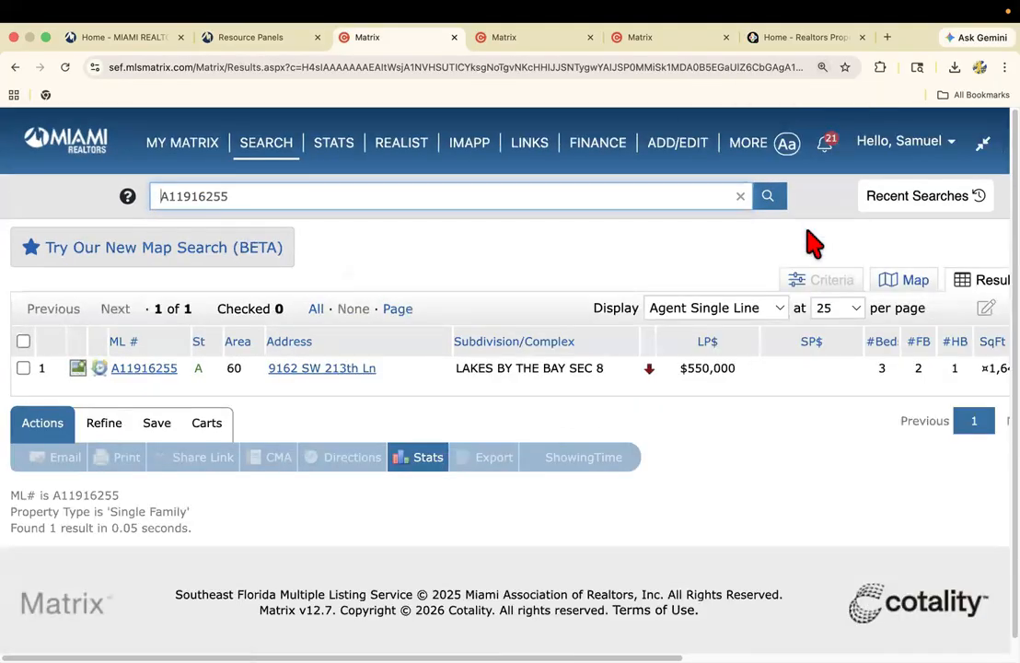
{"action": "key", "text": "super+minus"}
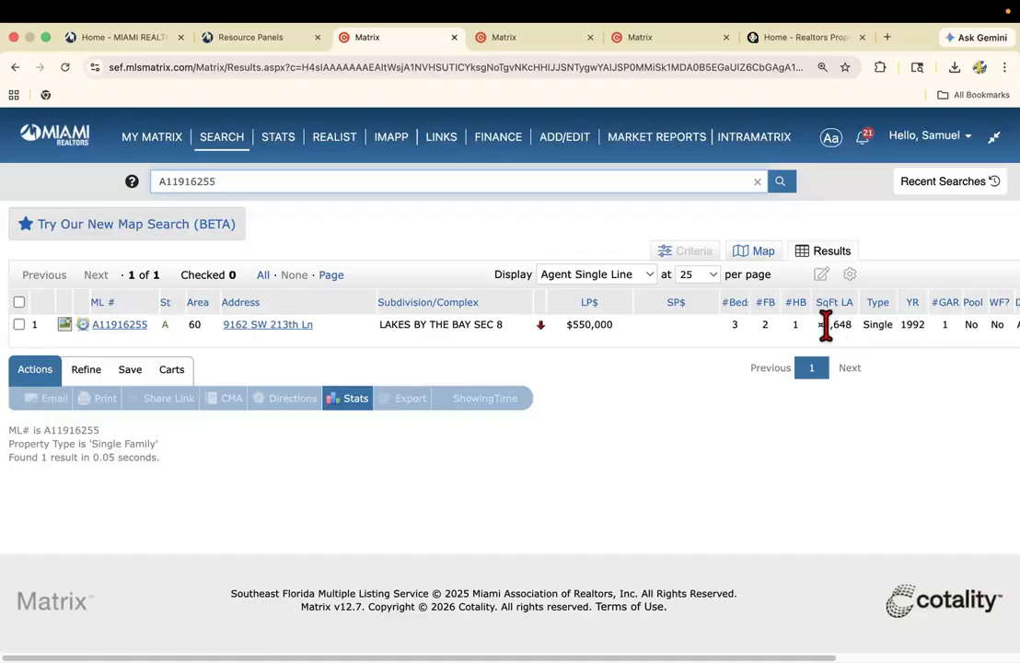
{"action": "left_click", "coordinate": [127, 328]}
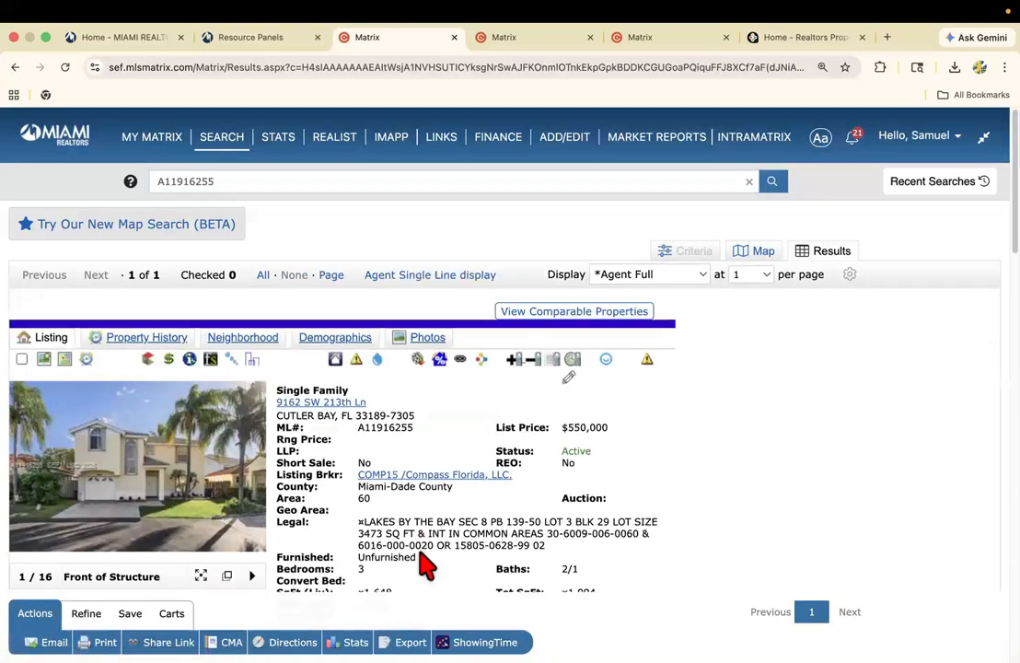
{"action": "scroll", "coordinate": [427, 564], "scroll_direction": "down", "scroll_amount": 3}
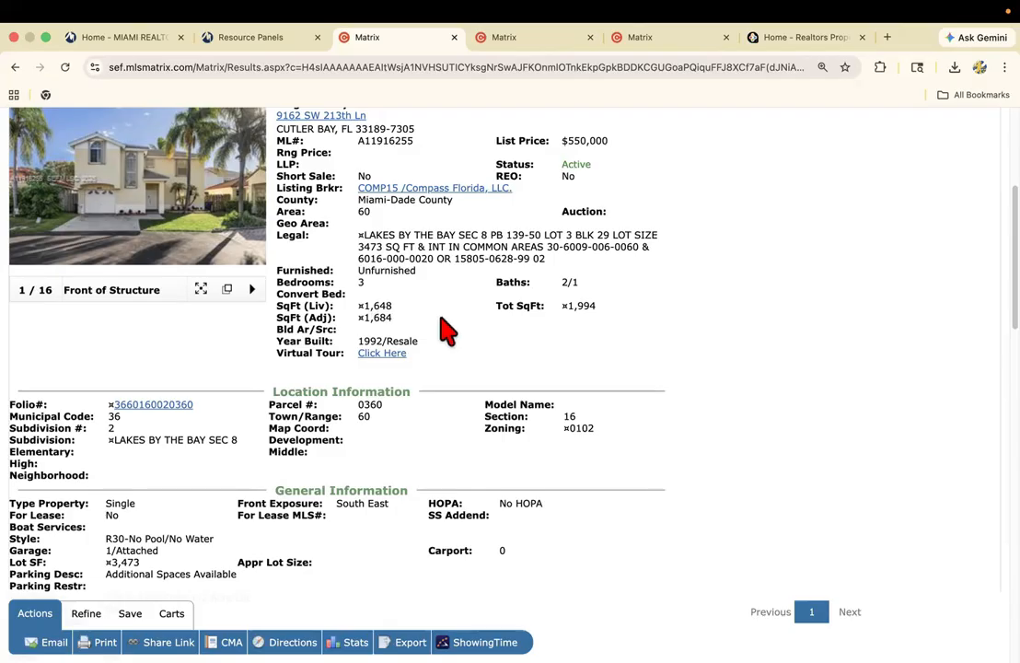
{"action": "scroll", "coordinate": [446, 329], "scroll_direction": "down", "scroll_amount": 1}
{"action": "scroll", "coordinate": [445, 333], "scroll_direction": "up", "scroll_amount": 2}
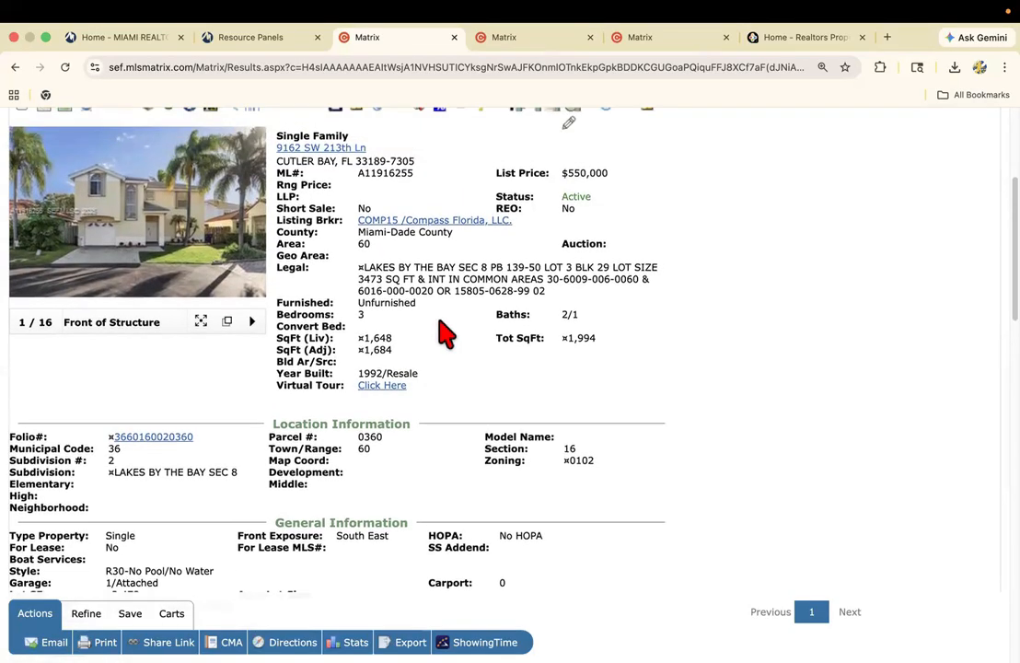
{"action": "scroll", "coordinate": [445, 337], "scroll_direction": "up", "scroll_amount": 3}
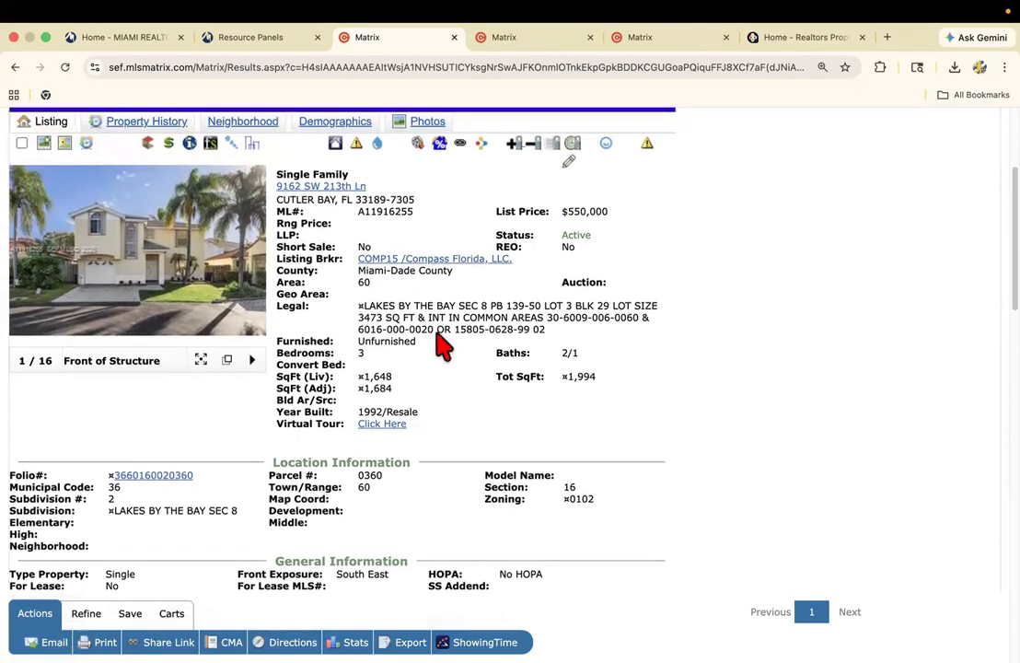
Enlarge the listing's photos and examine the exterior, living room, kitchen and bedrooms up to photo 8.
{"action": "left_click", "coordinate": [156, 262]}
{"action": "scroll", "coordinate": [437, 389], "scroll_direction": "down", "scroll_amount": 1}
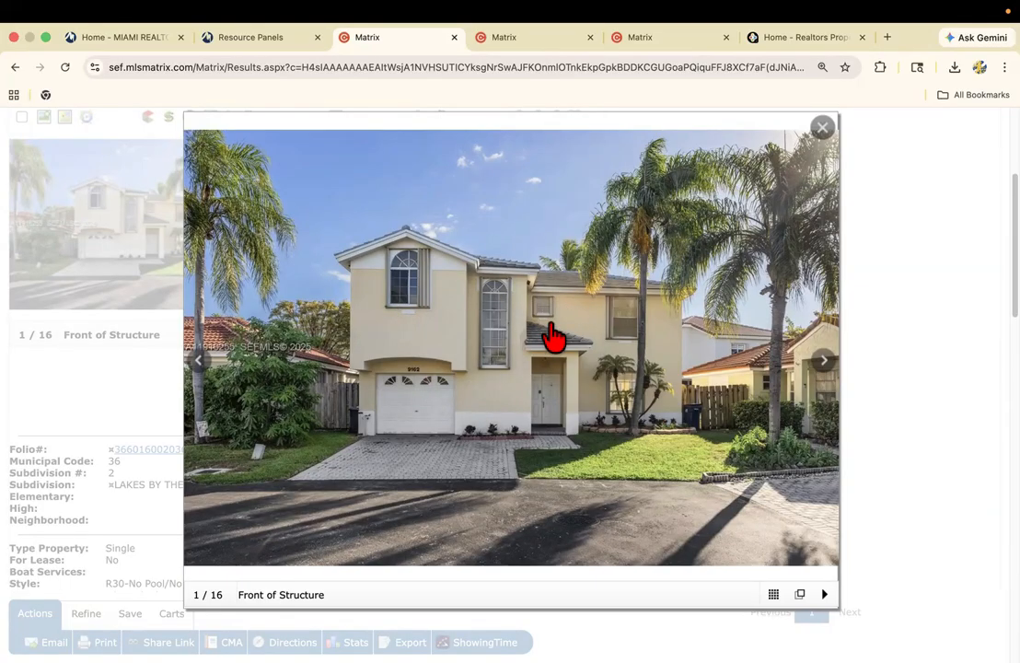
{"action": "left_click", "coordinate": [822, 366]}
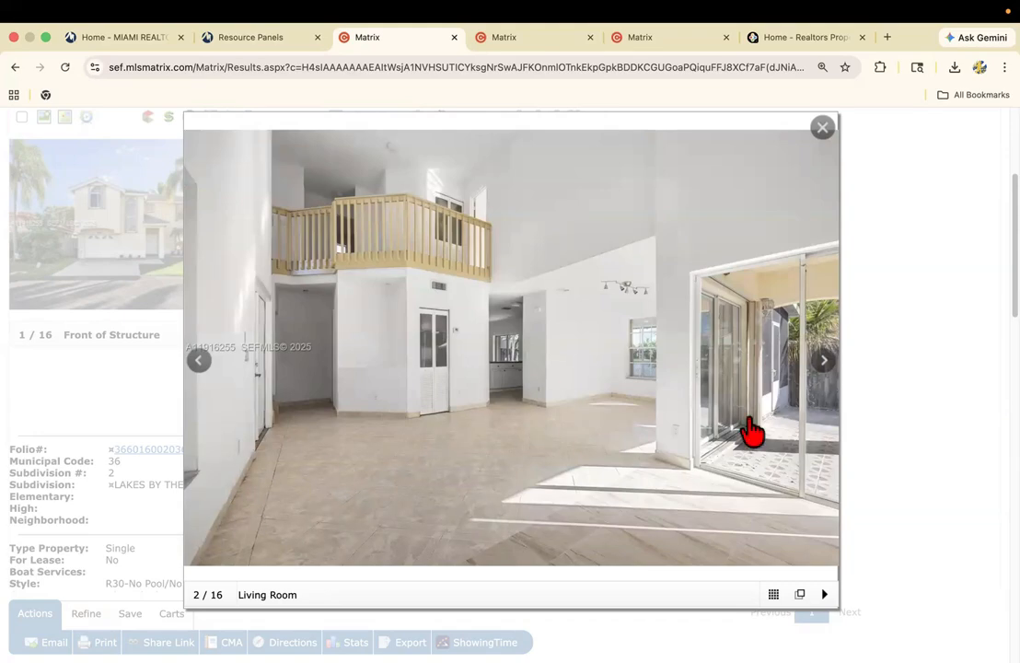
{"action": "left_click", "coordinate": [830, 368]}
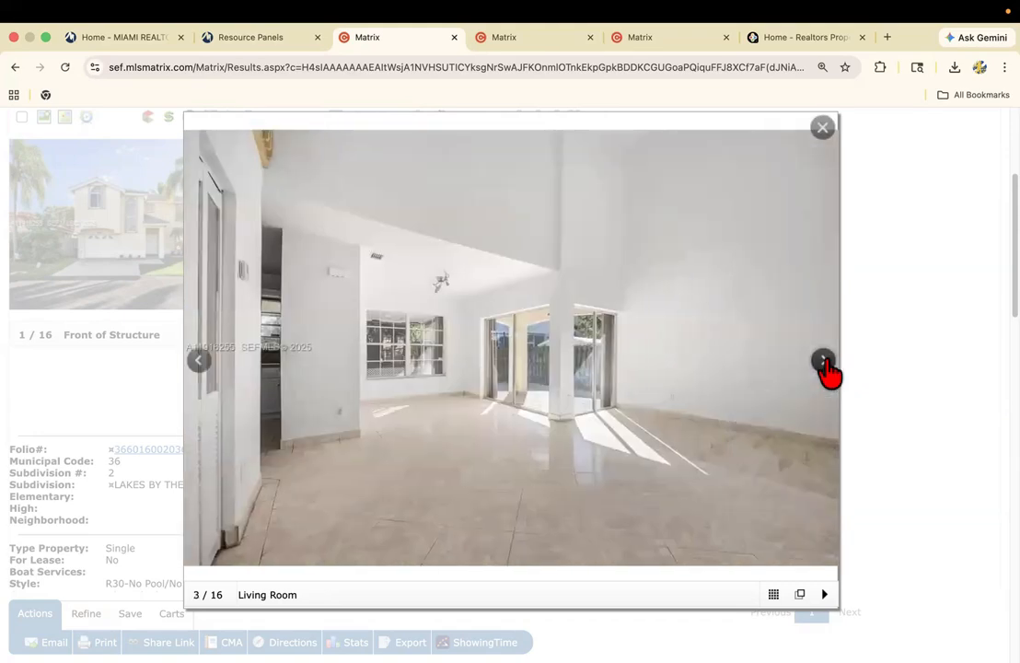
{"action": "left_click", "coordinate": [829, 368]}
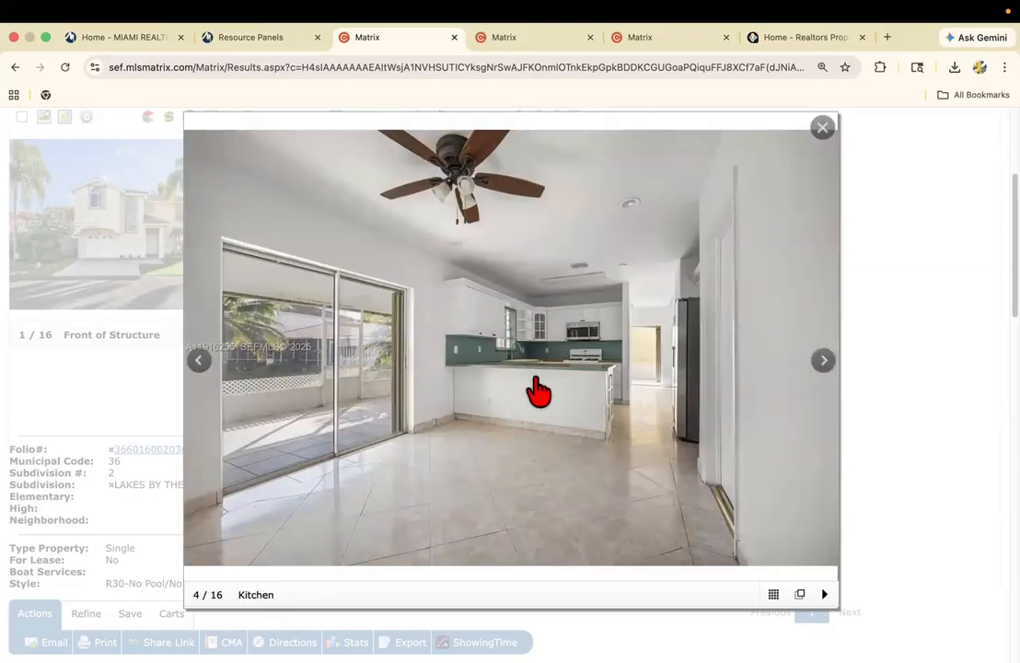
{"action": "left_click", "coordinate": [826, 370]}
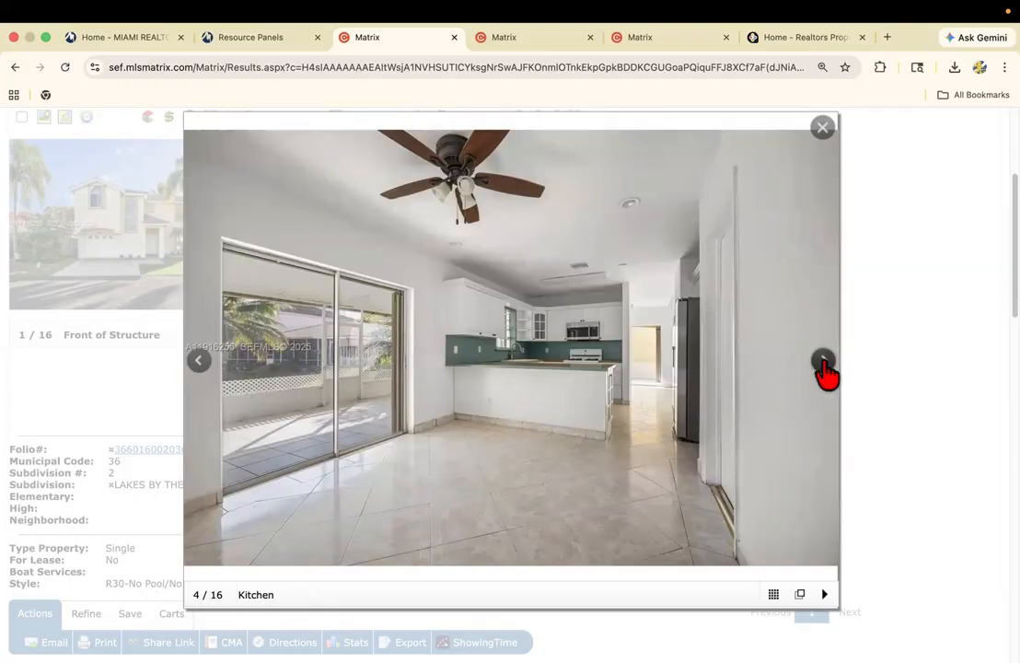
{"action": "left_click", "coordinate": [826, 371]}
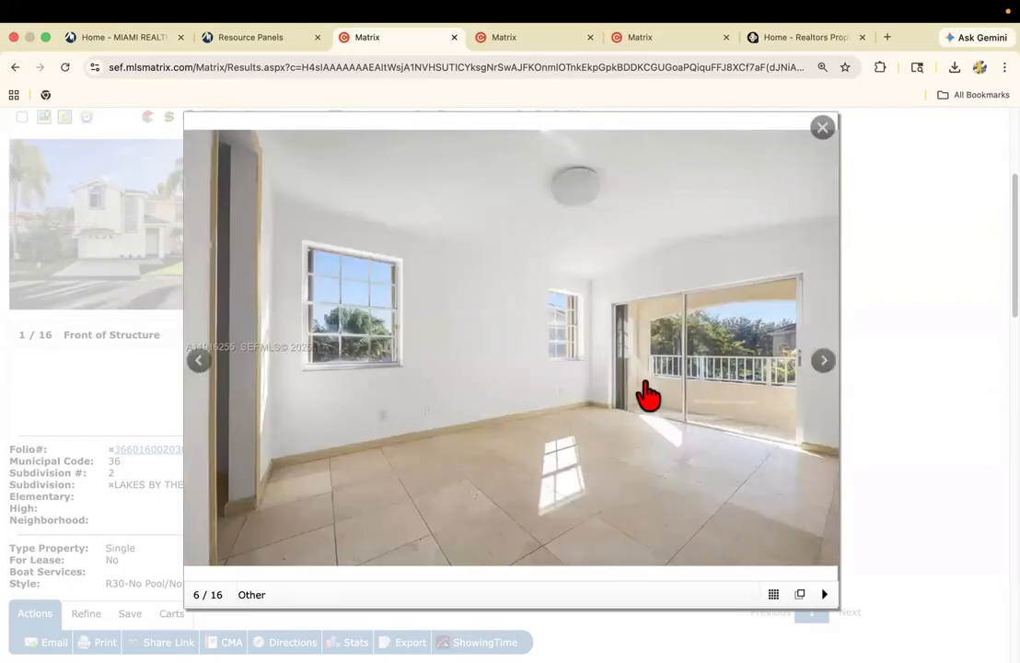
{"action": "left_click", "coordinate": [831, 374]}
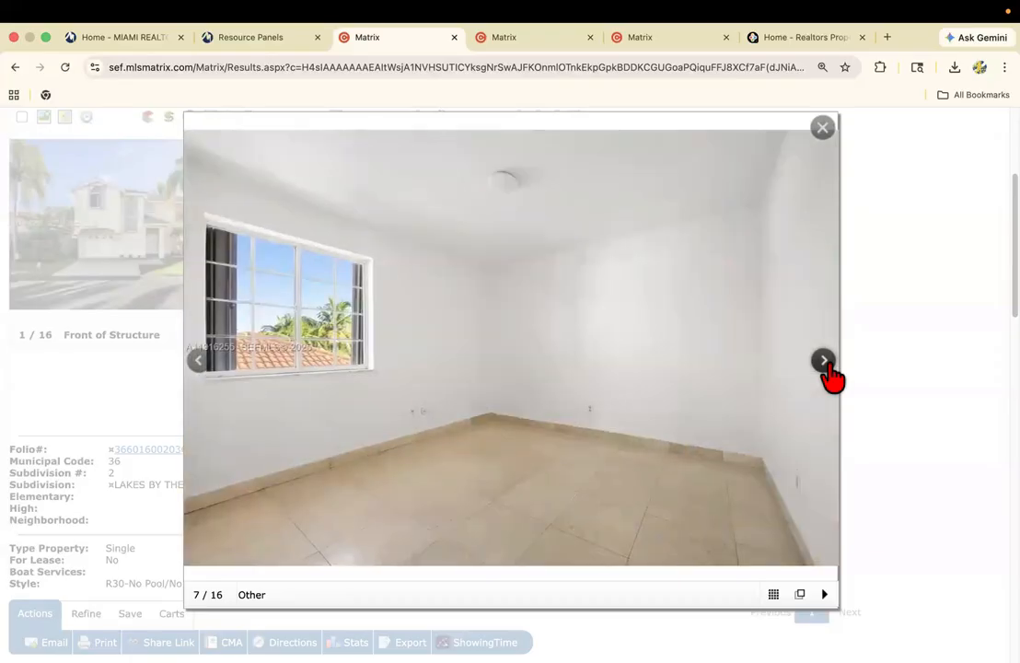
{"action": "left_click", "coordinate": [202, 370]}
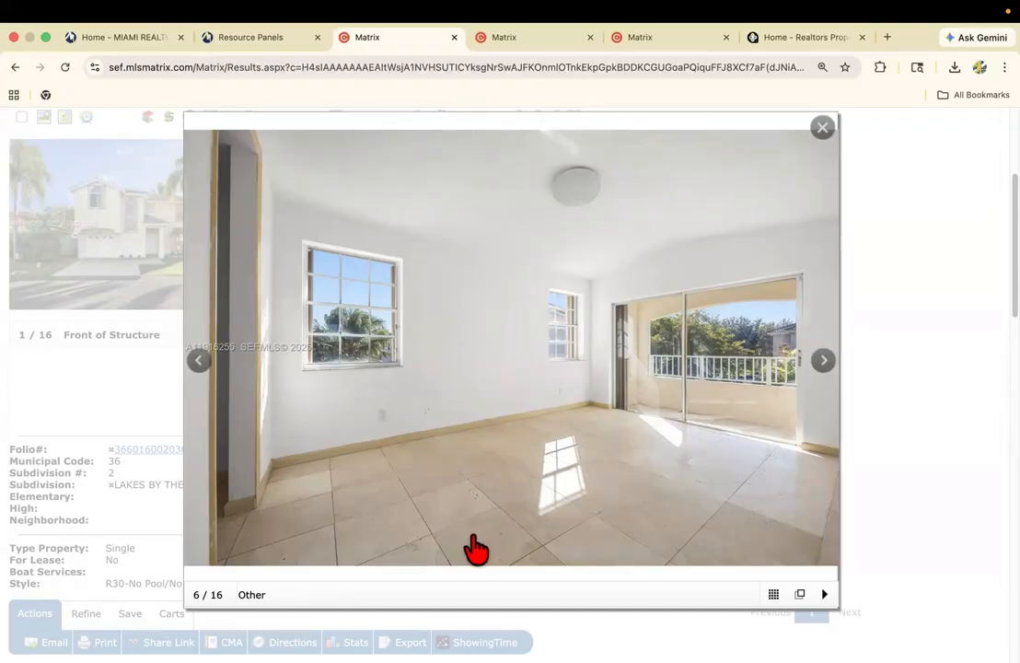
{"action": "left_click", "coordinate": [824, 368]}
{"action": "left_click", "coordinate": [824, 368]}
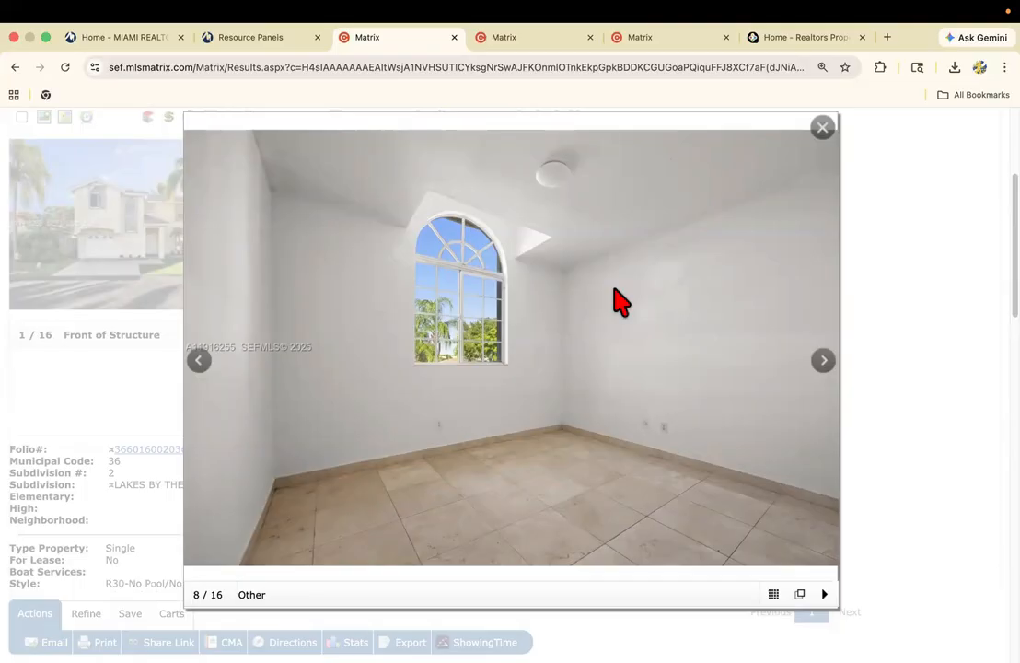
Look up the PSA: Pricing Strategy Advisor classes among the NAR designations on the MIAMI REALTORS site, and return to the listing photos.
{"action": "left_click", "coordinate": [887, 39]}
{"action": "type", "text": "m"}
{"action": "key", "text": "Return"}
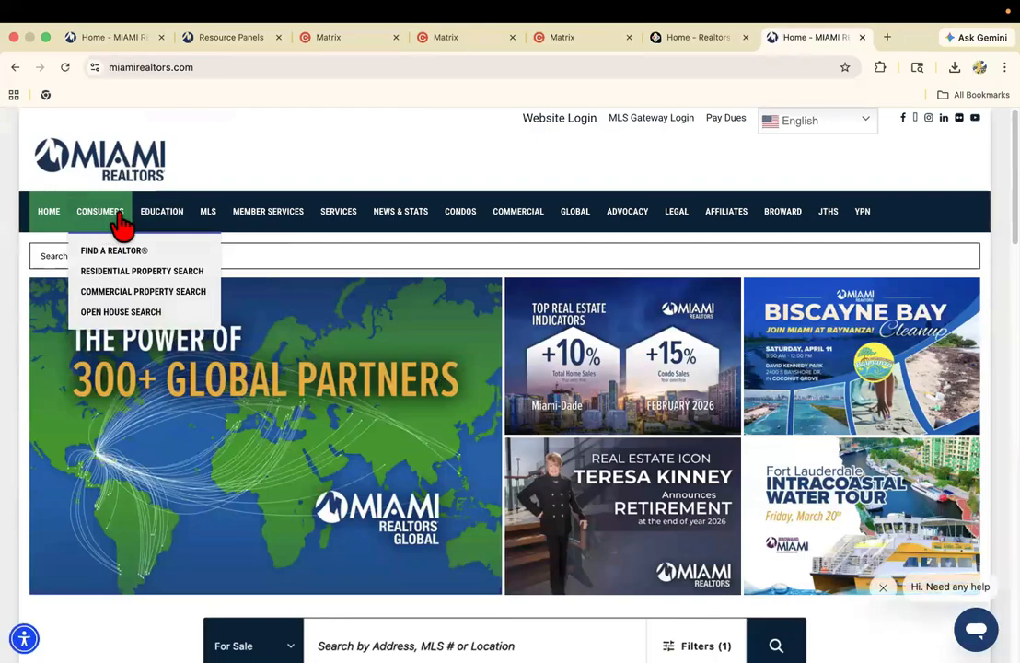
{"action": "mouse_move", "coordinate": [148, 222]}
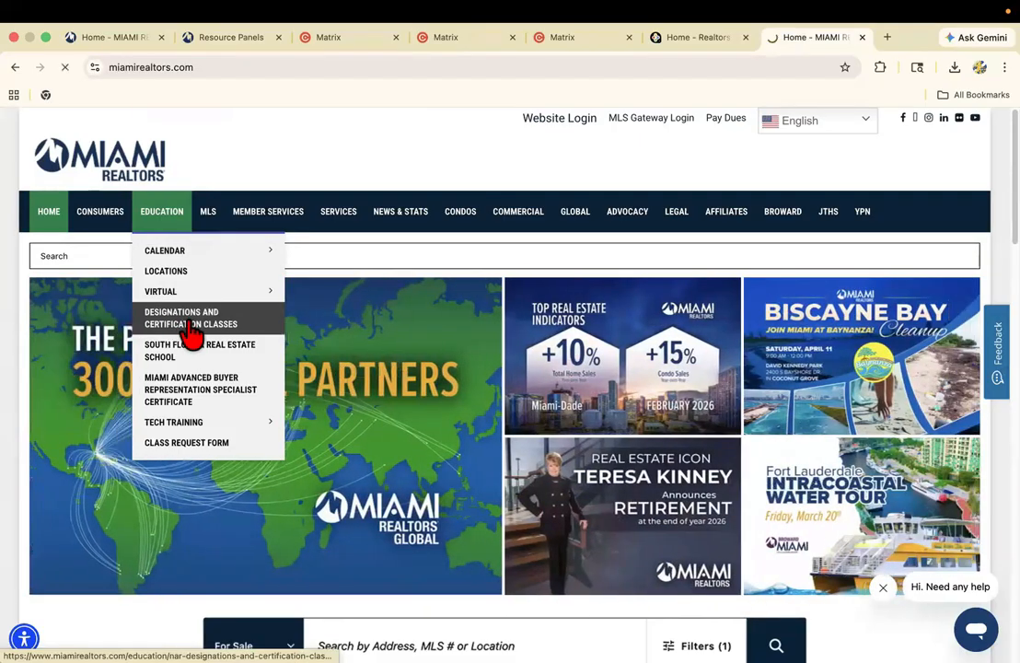
{"action": "left_click", "coordinate": [188, 330]}
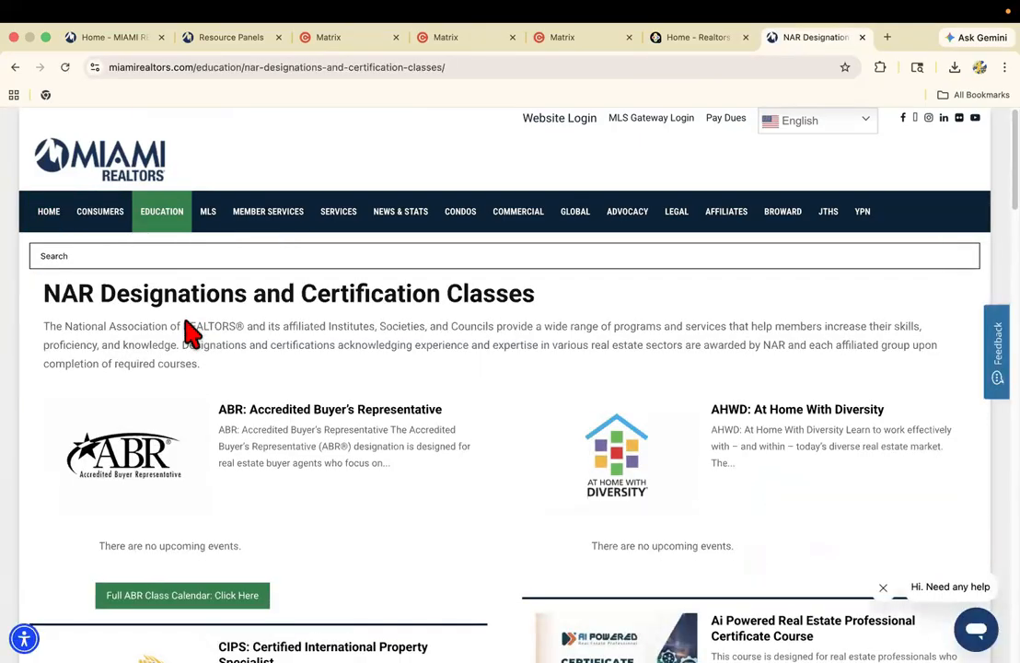
{"action": "scroll", "coordinate": [510, 386], "scroll_direction": "down", "scroll_amount": 15}
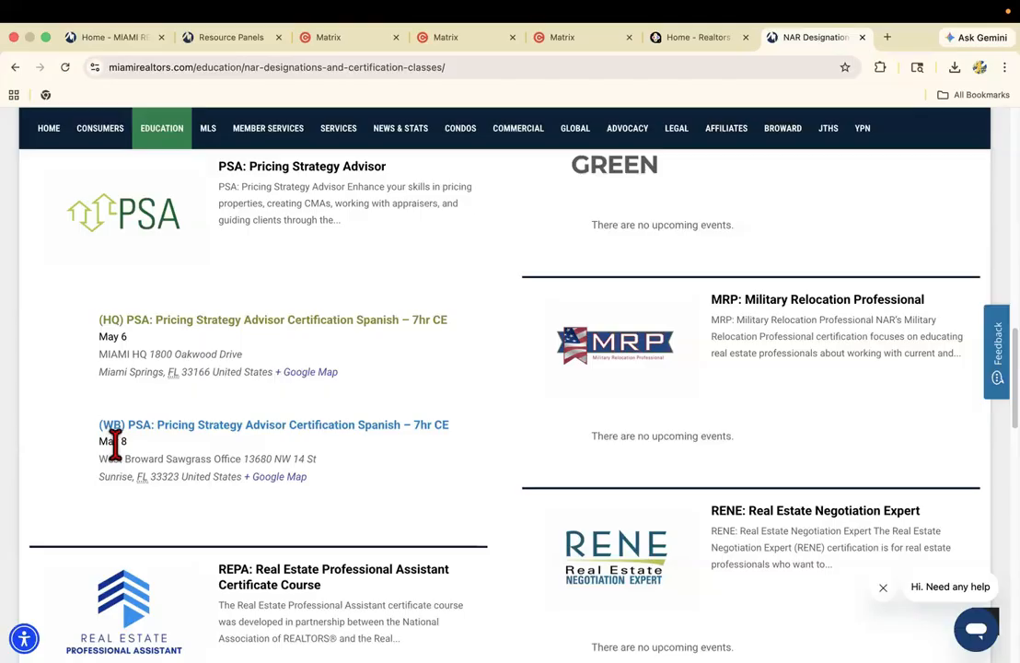
{"action": "left_click", "coordinate": [861, 37]}
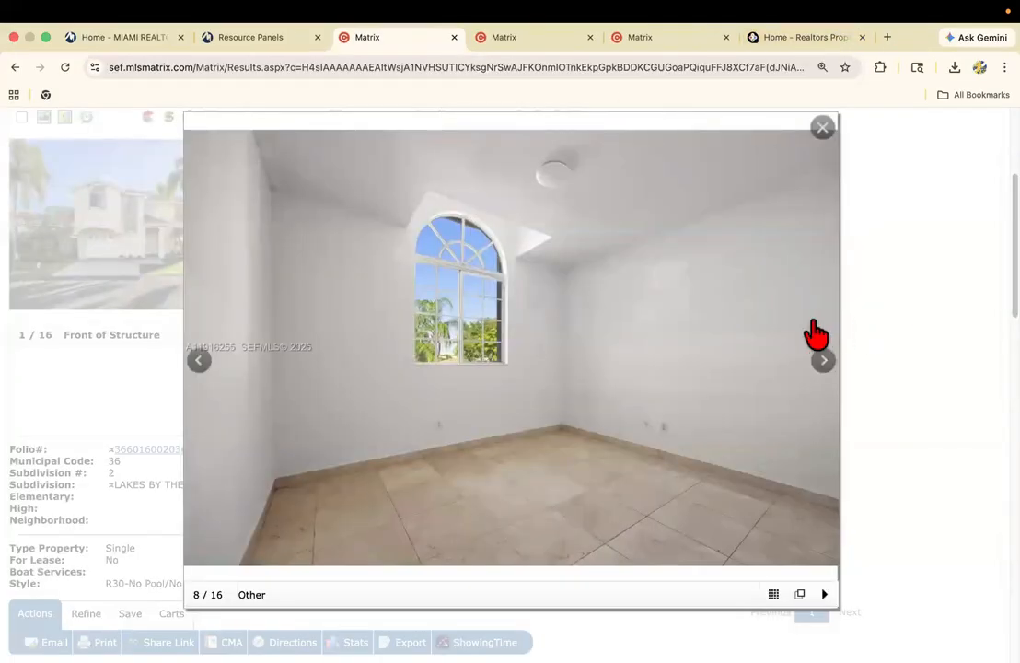
Examine the remaining bathroom, garage and sun room photos, and close the photo viewer.
{"action": "left_click", "coordinate": [823, 362]}
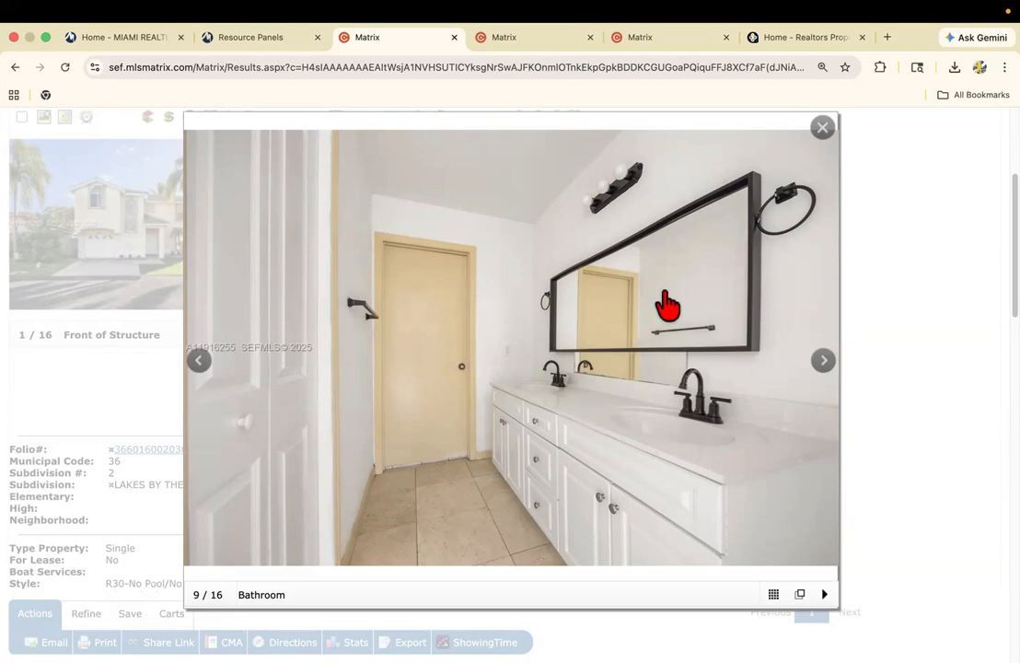
{"action": "left_click", "coordinate": [825, 364]}
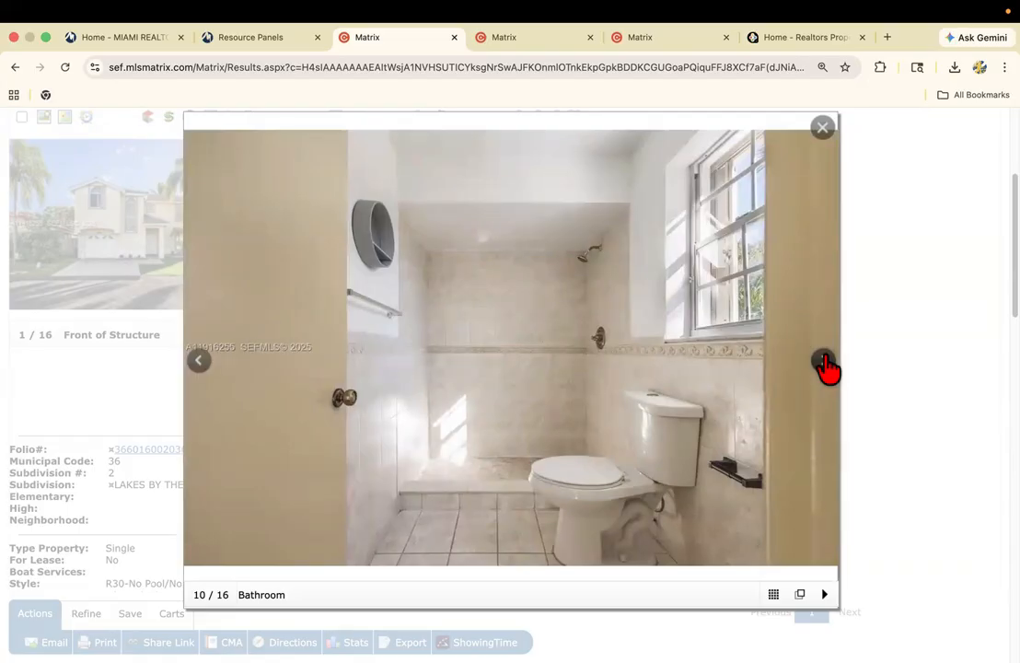
{"action": "left_click", "coordinate": [825, 364]}
{"action": "left_click", "coordinate": [824, 364]}
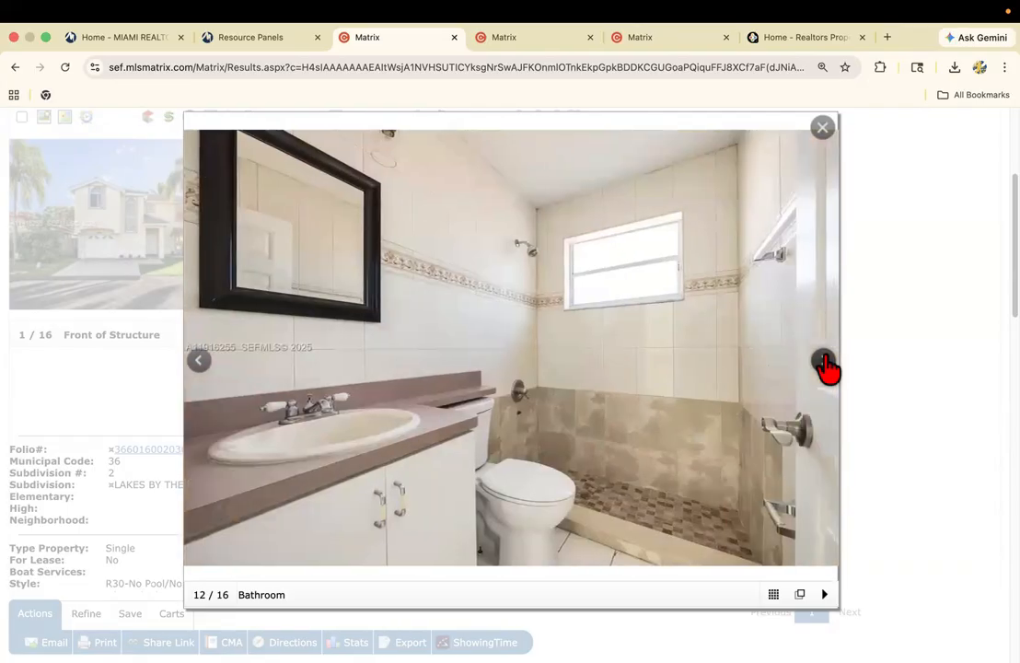
{"action": "left_click", "coordinate": [825, 365]}
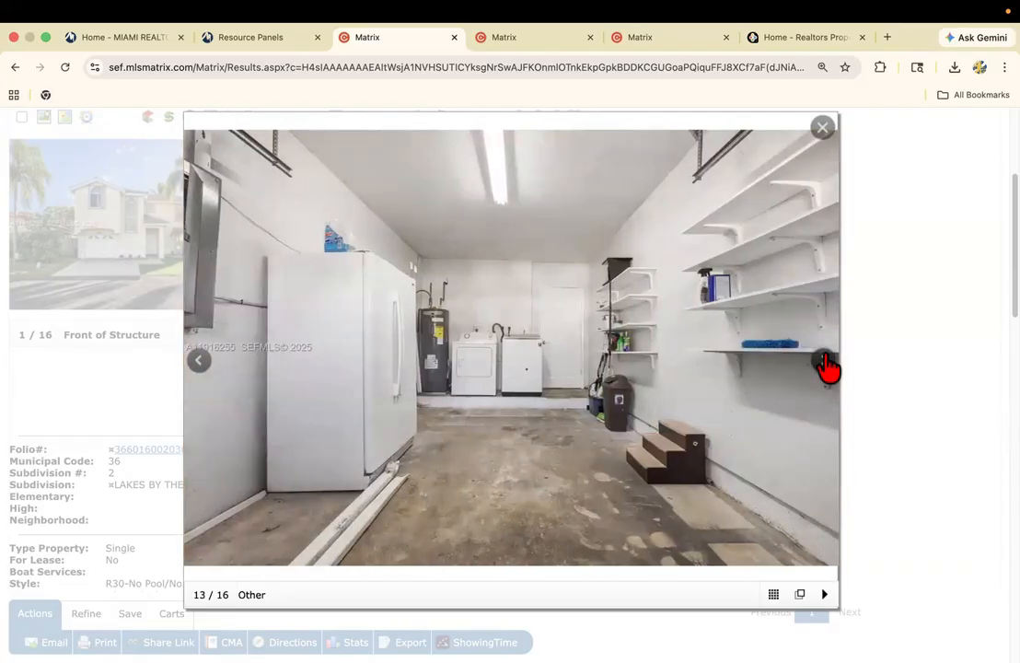
{"action": "left_click", "coordinate": [825, 365]}
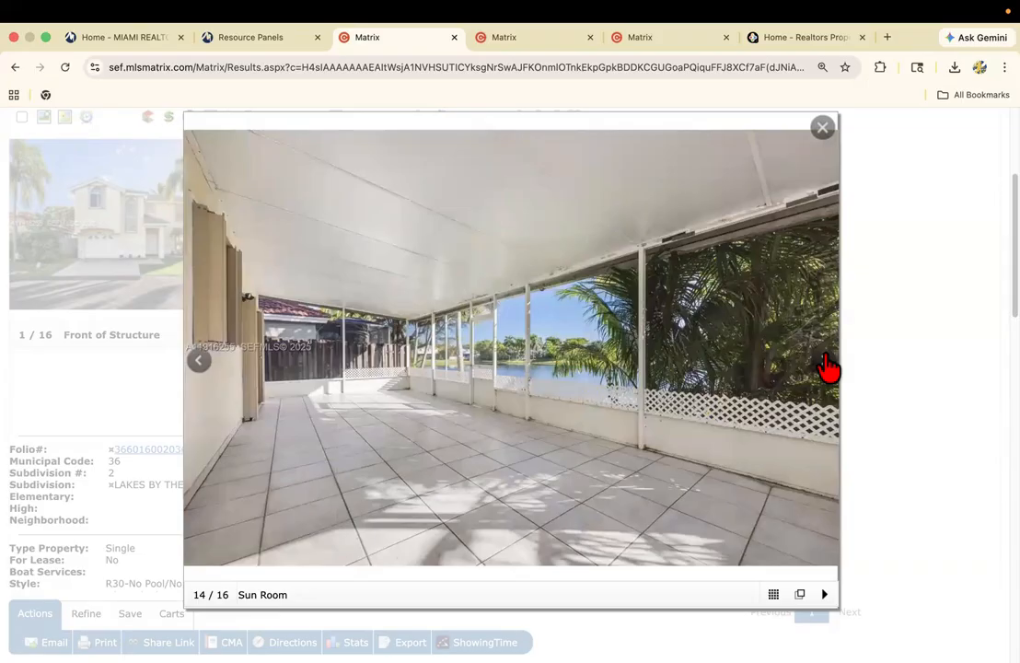
{"action": "left_click", "coordinate": [874, 373]}
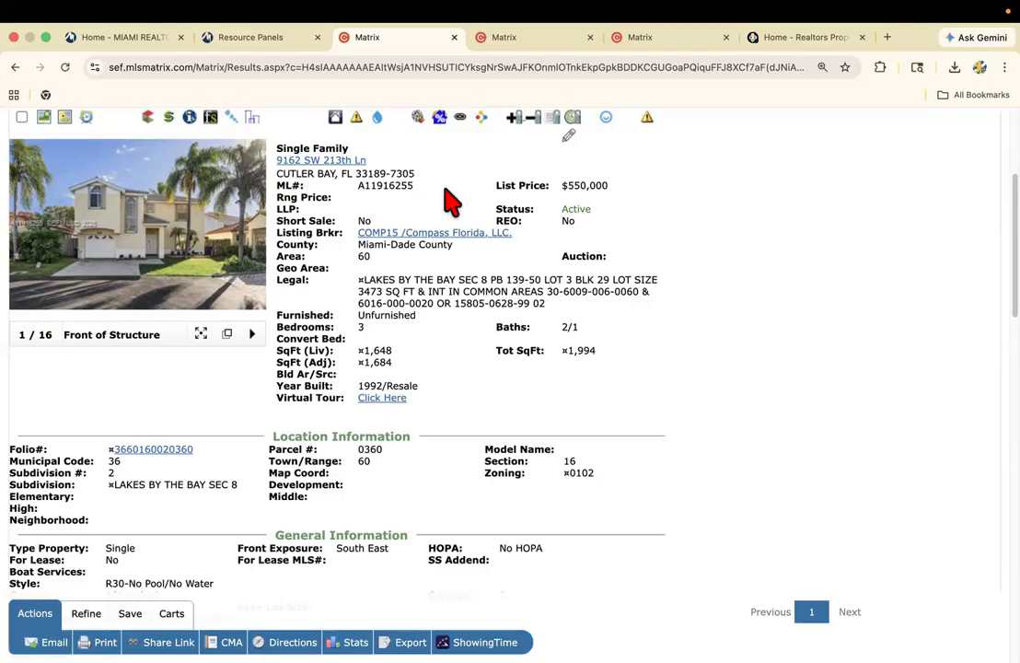
Open the Matrix statistics search in the second Matrix browser tab.
{"action": "left_click", "coordinate": [506, 37]}
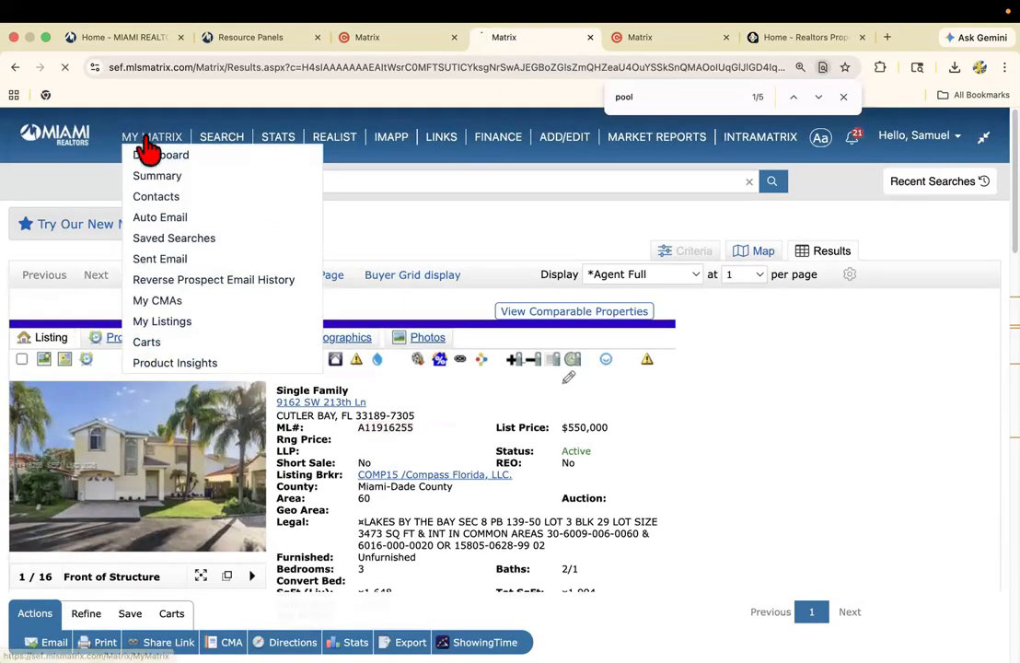
{"action": "left_click", "coordinate": [163, 140]}
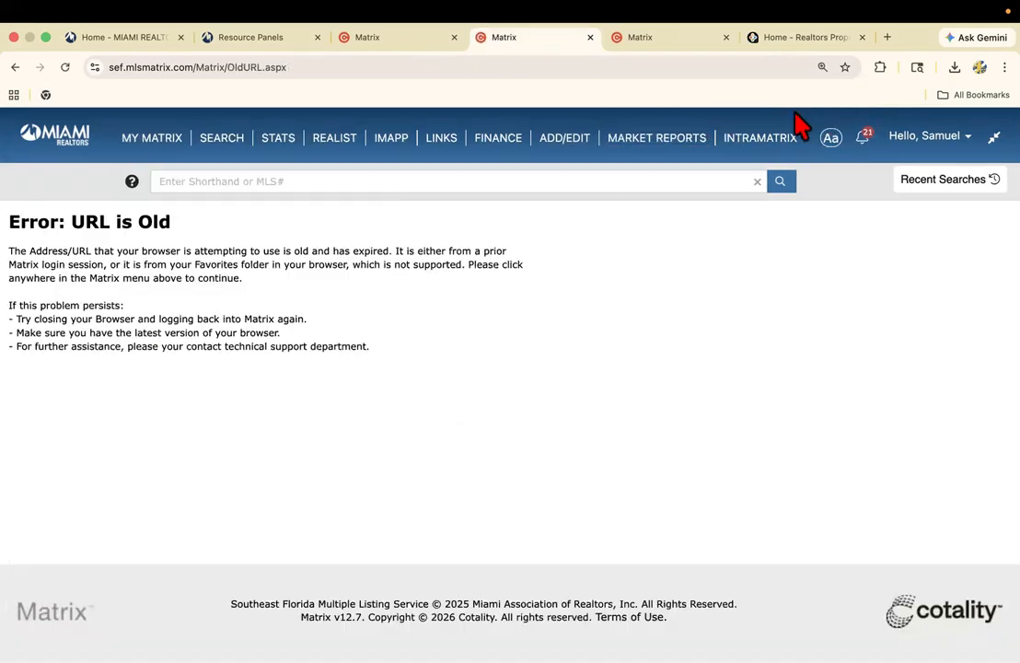
{"action": "left_click", "coordinate": [280, 148]}
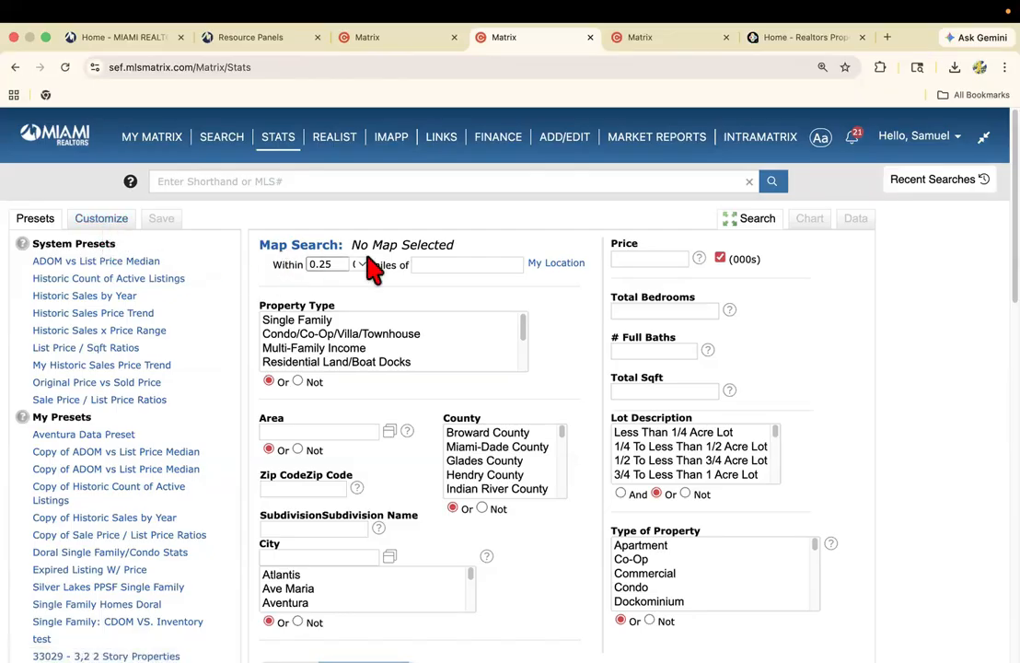
Check the subject listing's zip code and set the statistics search's Zip Code to 33189.
{"action": "left_click", "coordinate": [387, 41]}
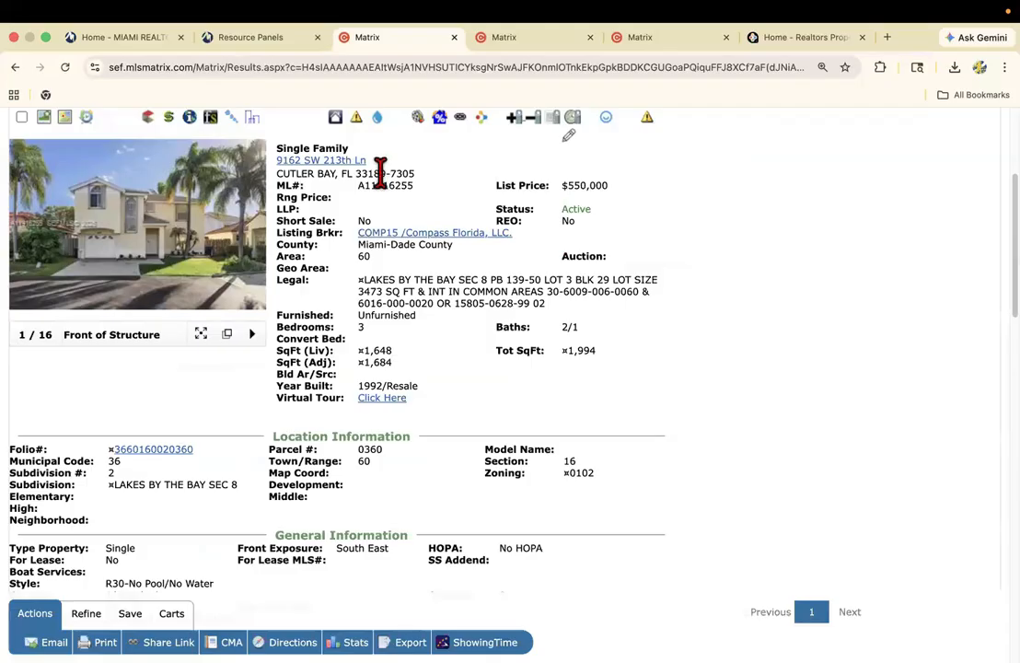
{"action": "left_click", "coordinate": [516, 37]}
{"action": "left_click", "coordinate": [292, 488]}
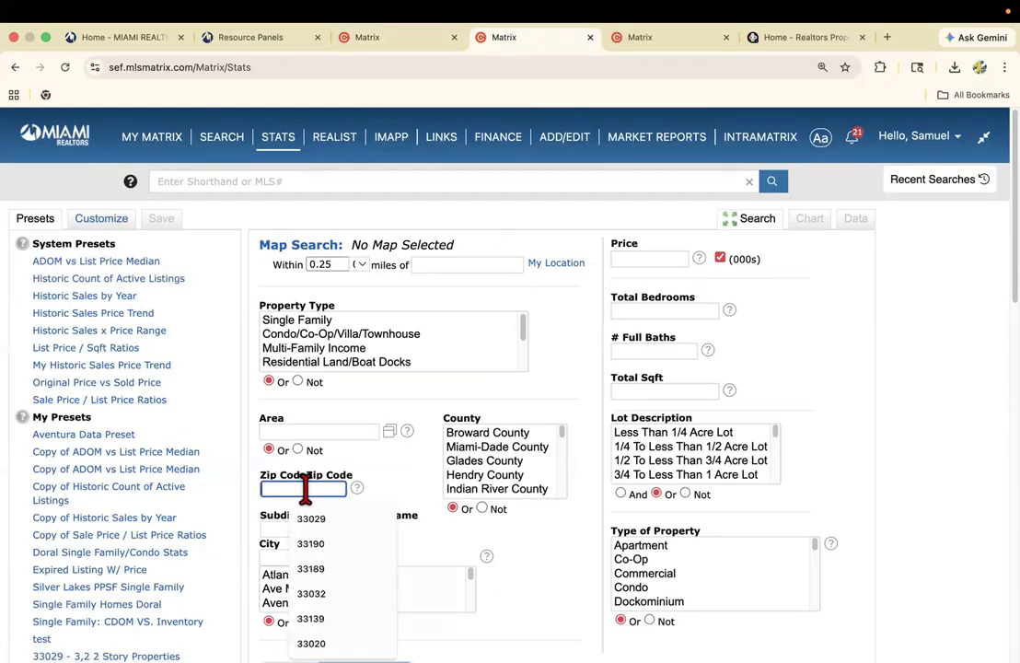
{"action": "type", "text": "3318"}
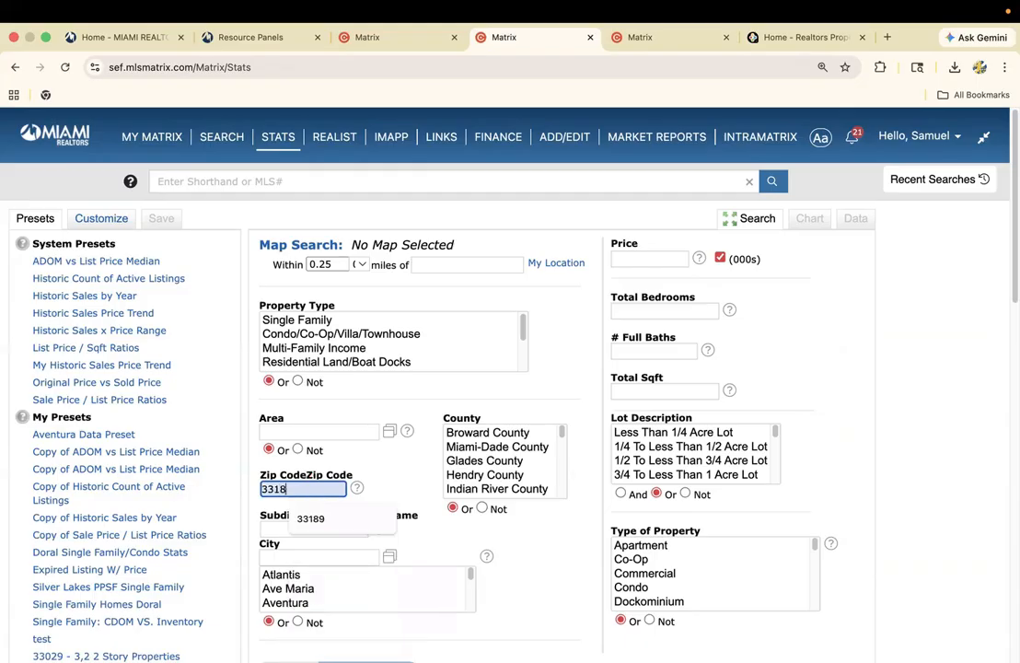
{"action": "left_click", "coordinate": [312, 520]}
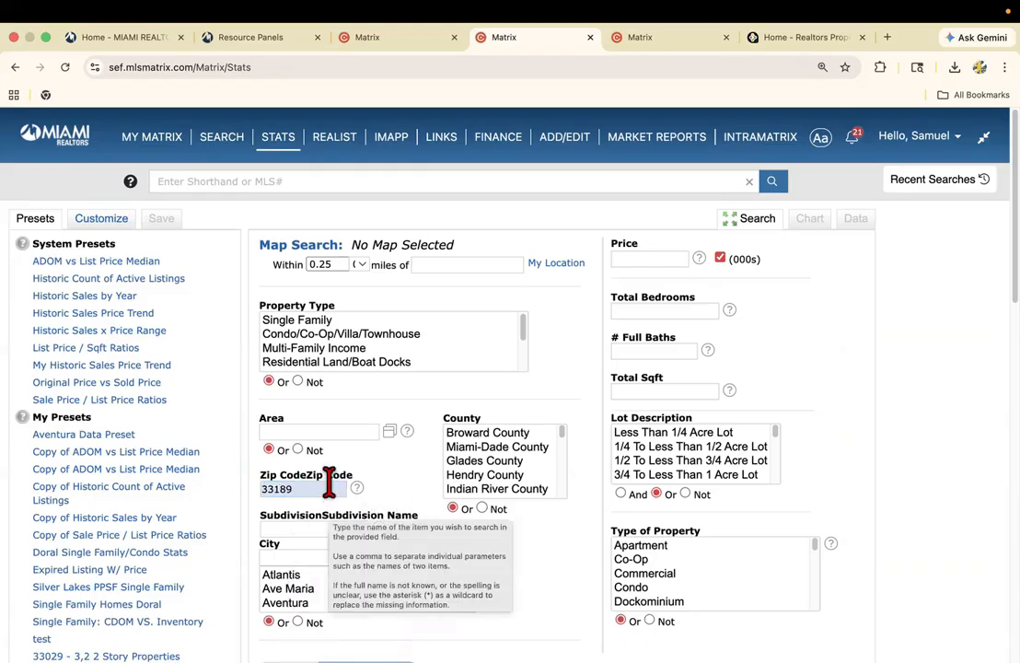
Limit the statistics search to Property Type Single Family and Type of Property Single.
{"action": "left_click", "coordinate": [311, 320]}
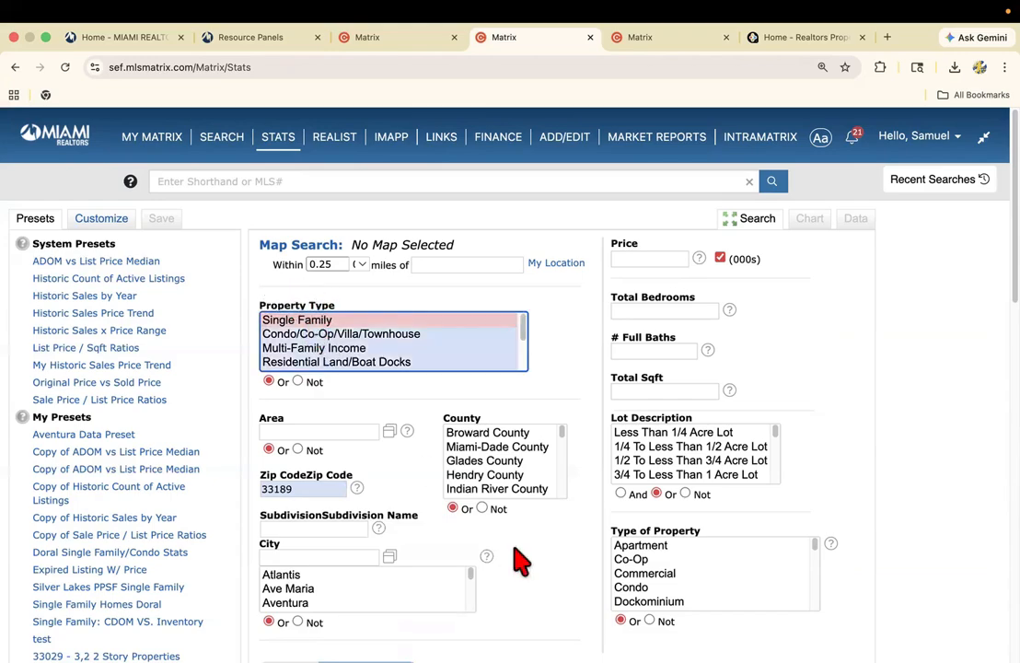
{"action": "scroll", "coordinate": [529, 552], "scroll_direction": "down", "scroll_amount": 2}
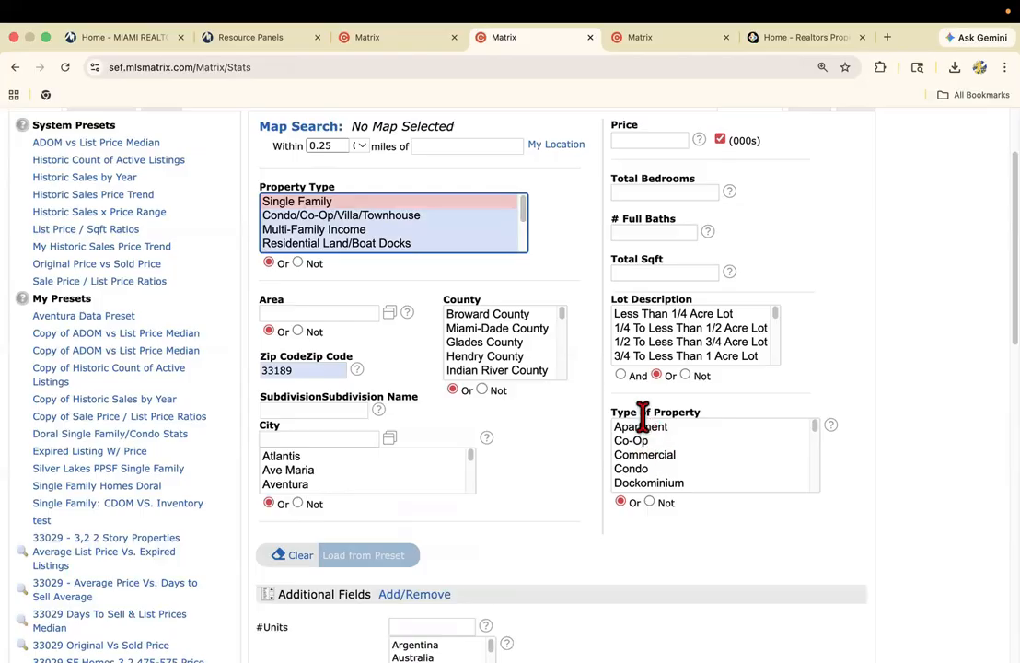
{"action": "scroll", "coordinate": [665, 456], "scroll_direction": "down", "scroll_amount": 5}
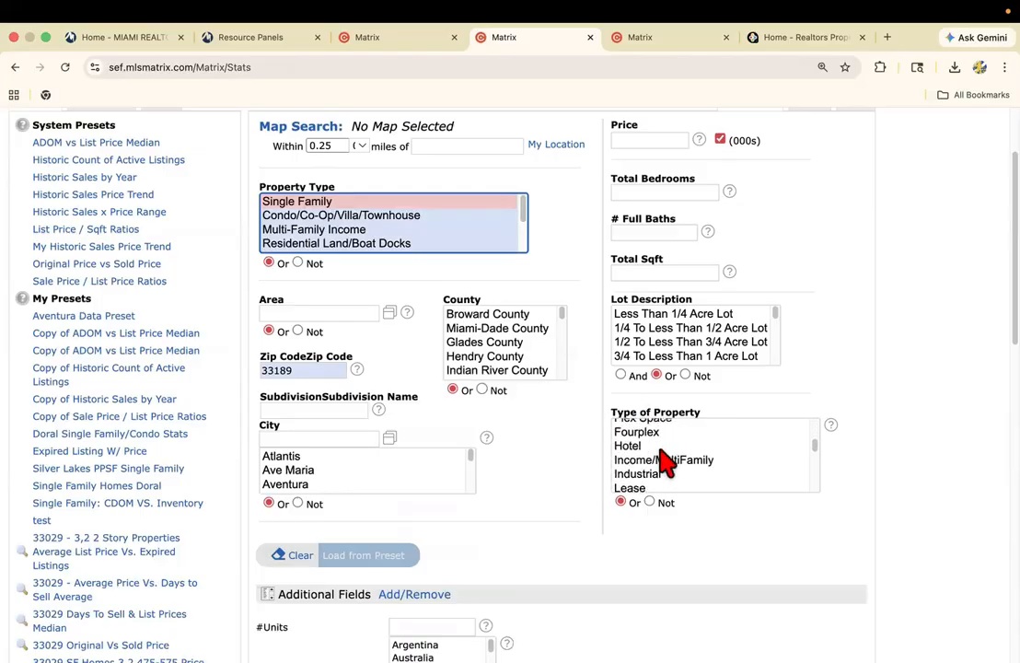
{"action": "scroll", "coordinate": [665, 461], "scroll_direction": "down", "scroll_amount": 5}
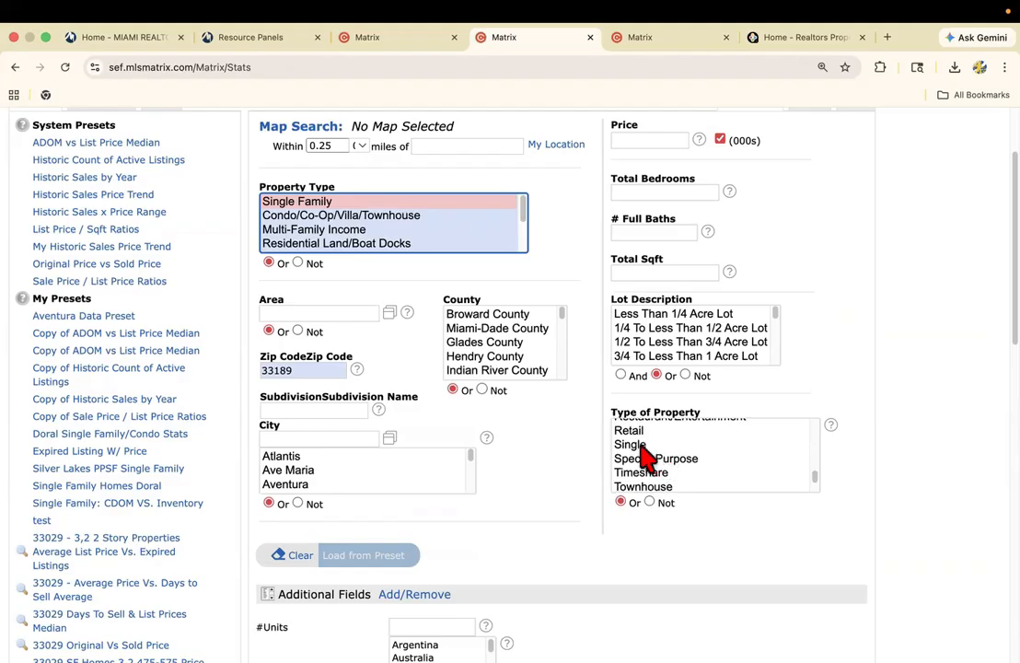
{"action": "left_click", "coordinate": [648, 444]}
{"action": "scroll", "coordinate": [641, 447], "scroll_direction": "down", "scroll_amount": 1}
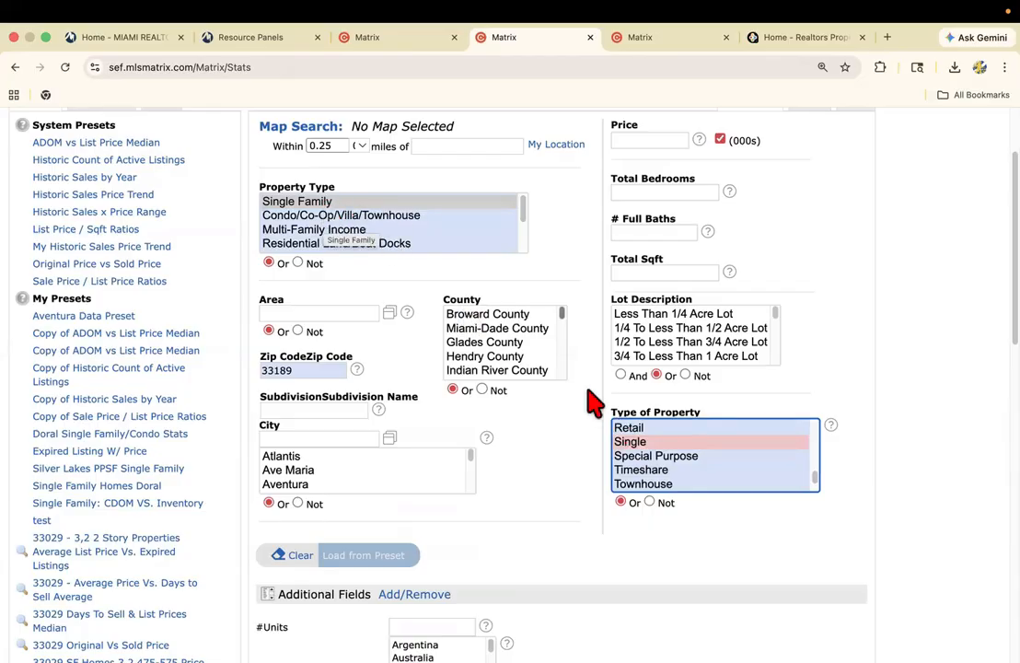
Check the entry help for the Zip Code field in the statistics search.
{"action": "left_click", "coordinate": [310, 370]}
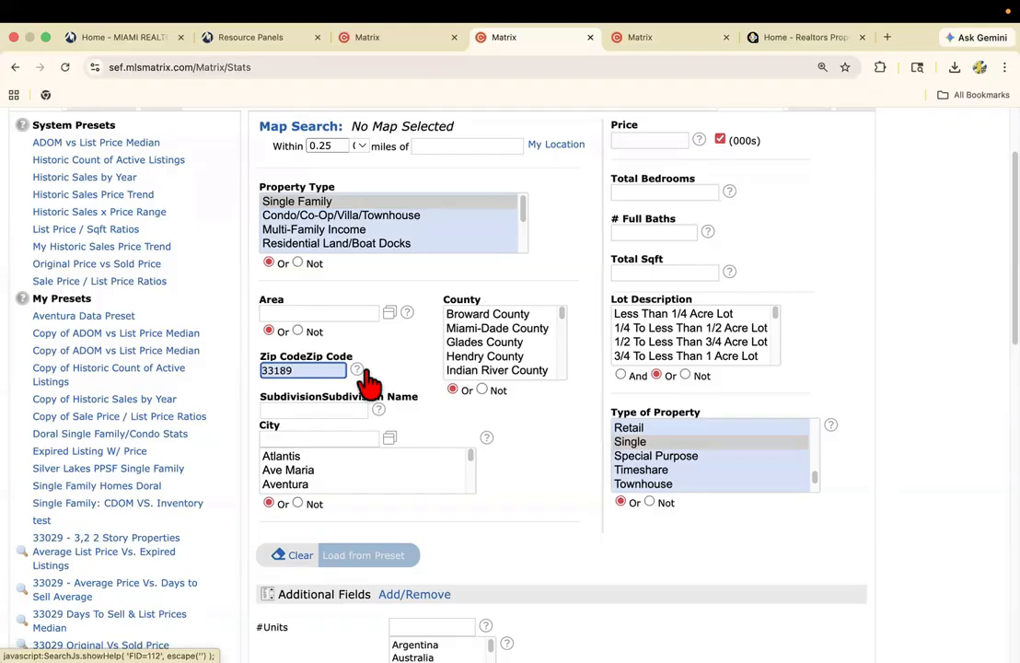
{"action": "mouse_move", "coordinate": [364, 370]}
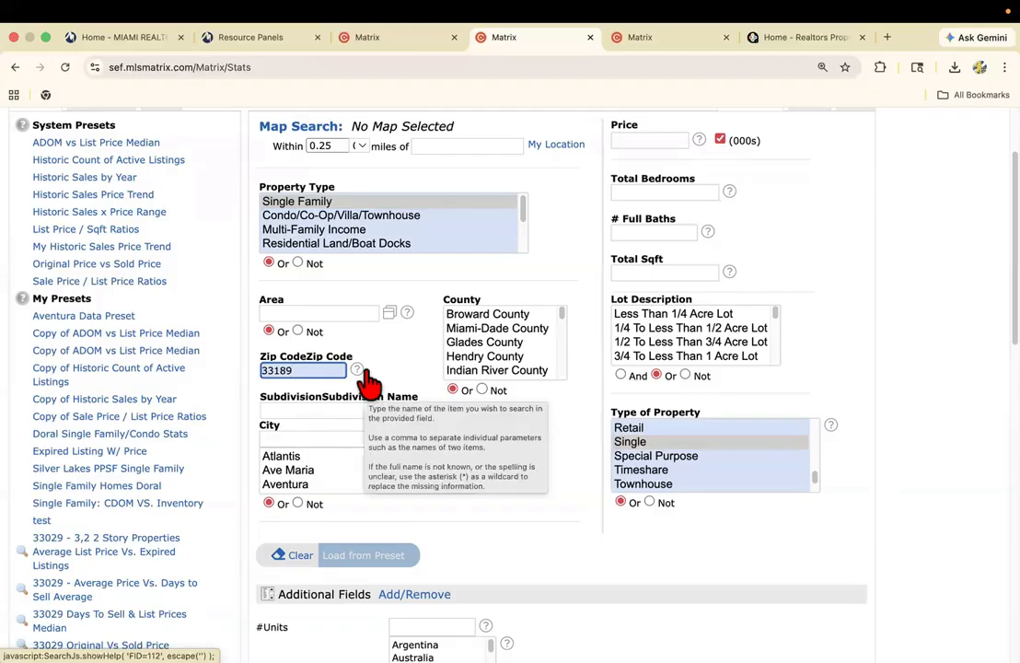
{"action": "scroll", "coordinate": [635, 261], "scroll_direction": "up", "scroll_amount": 1}
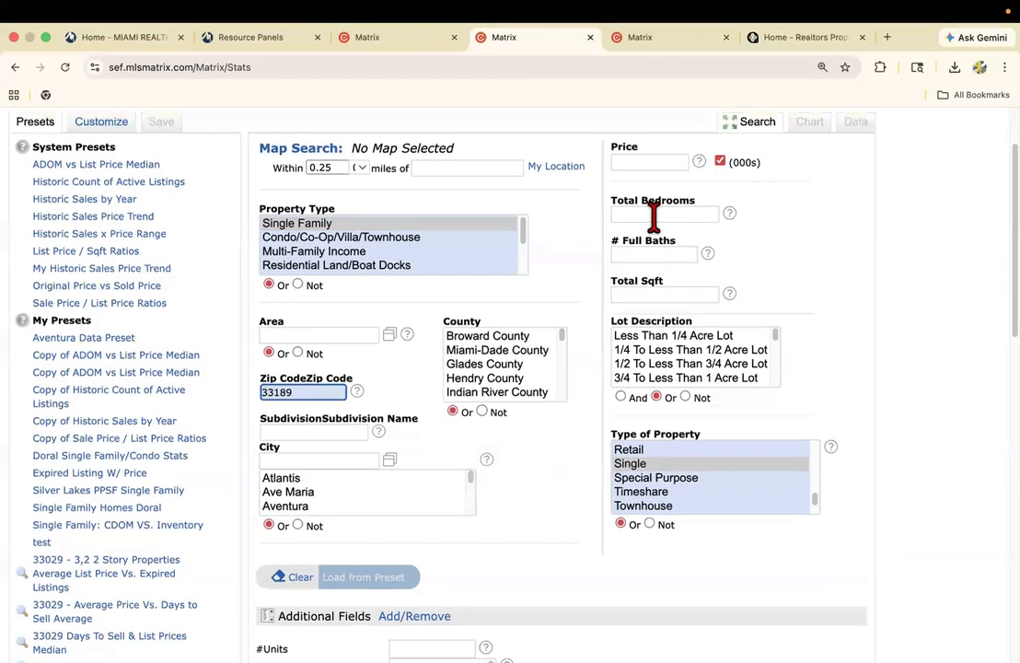
Set the statistics search to 3 total bedrooms and 2 full baths.
{"action": "left_click", "coordinate": [653, 215]}
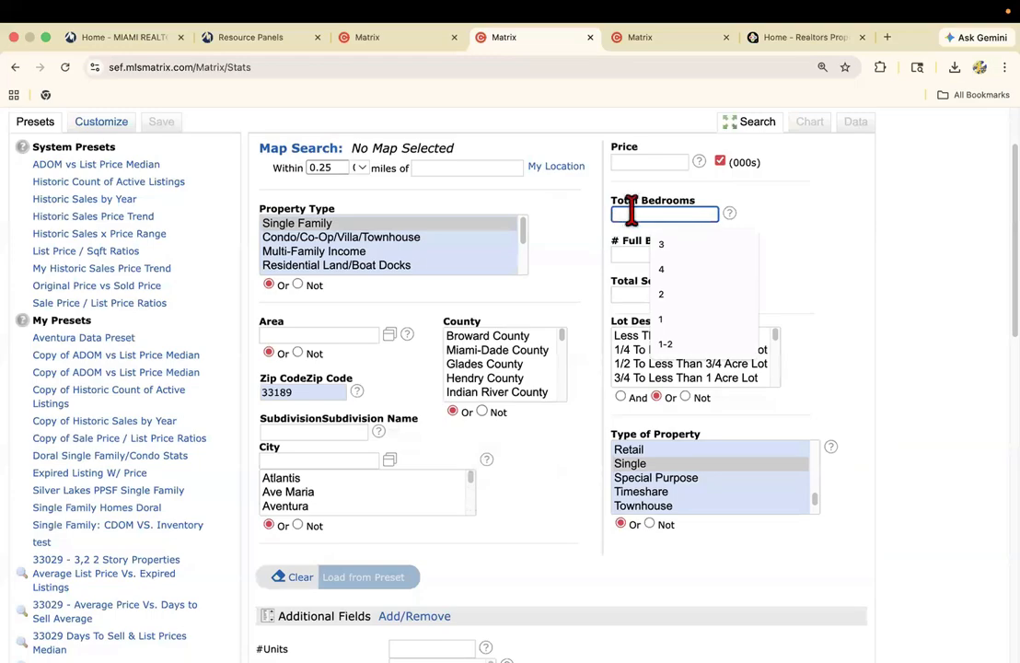
{"action": "type", "text": "3"}
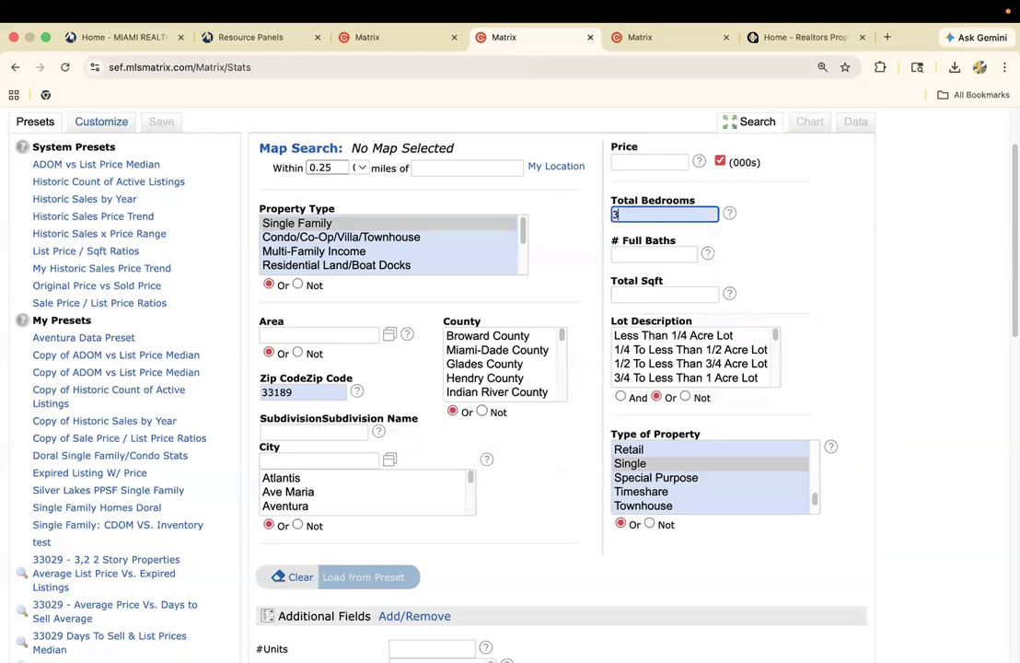
{"action": "left_click", "coordinate": [639, 253]}
{"action": "type", "text": "2"}
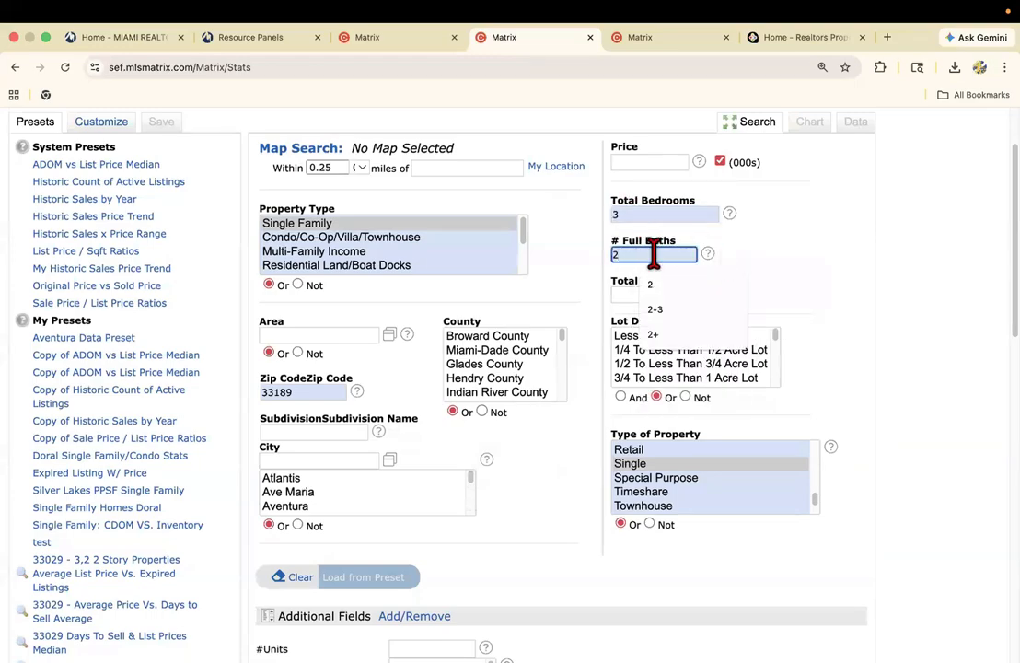
{"action": "left_click", "coordinate": [748, 239]}
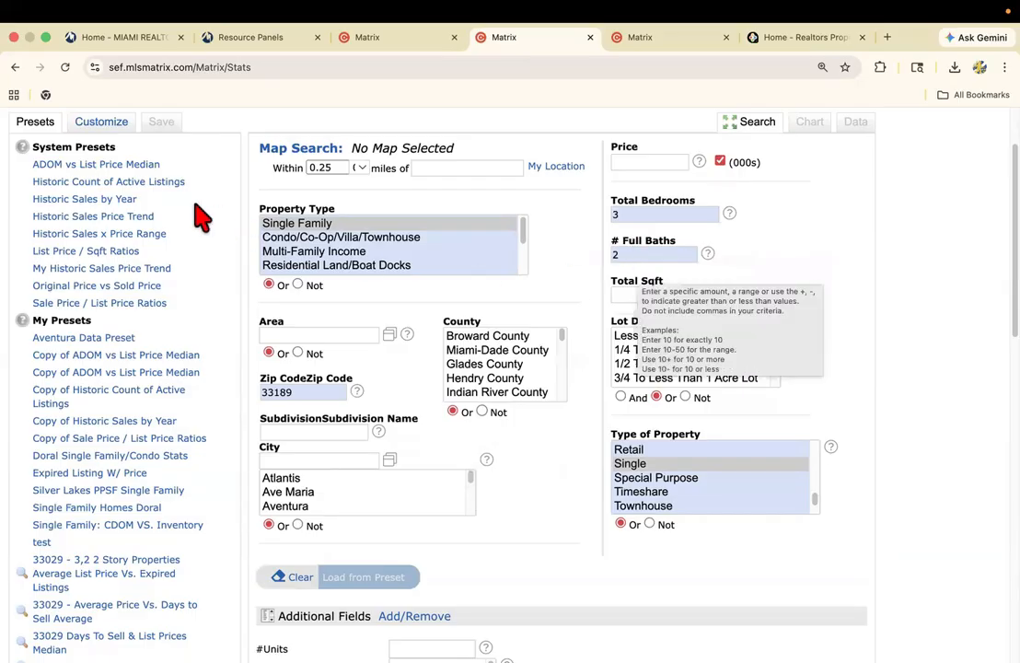
Generate the statistics chart from the system preset ADOM vs List Price Median.
{"action": "left_click", "coordinate": [82, 165]}
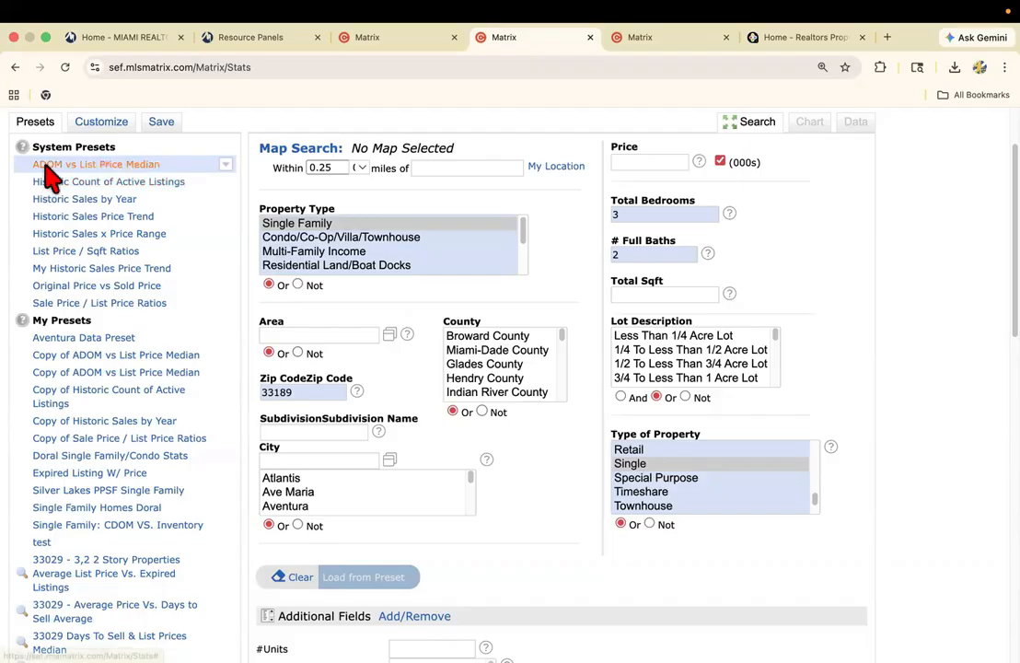
{"action": "left_click", "coordinate": [127, 165]}
{"action": "scroll", "coordinate": [217, 306], "scroll_direction": "down", "scroll_amount": 10}
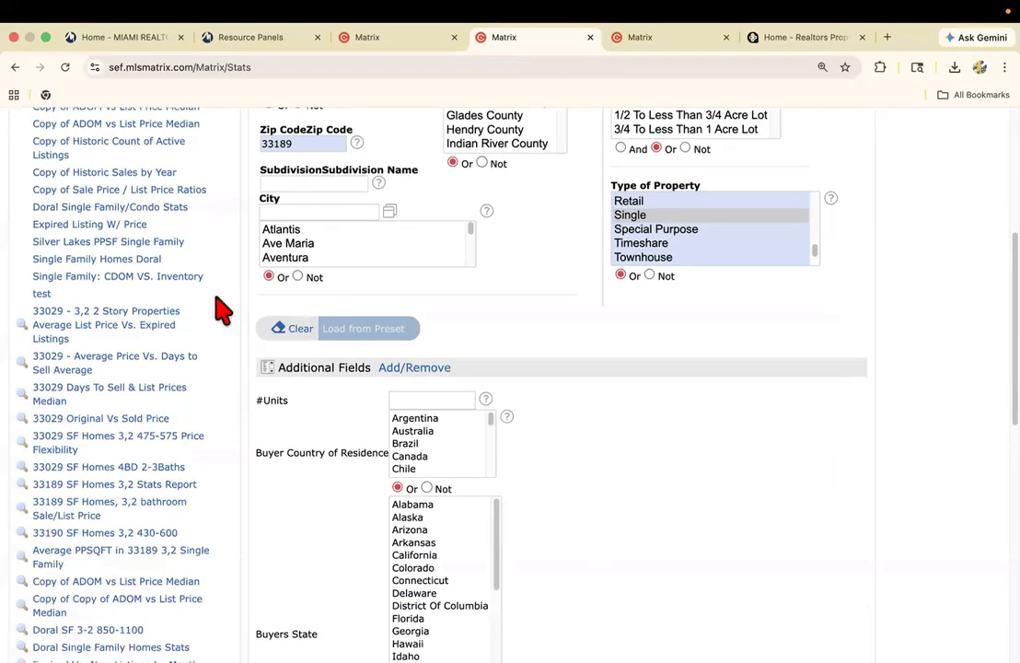
{"action": "scroll", "coordinate": [216, 308], "scroll_direction": "down", "scroll_amount": 5}
{"action": "left_click", "coordinate": [120, 330]}
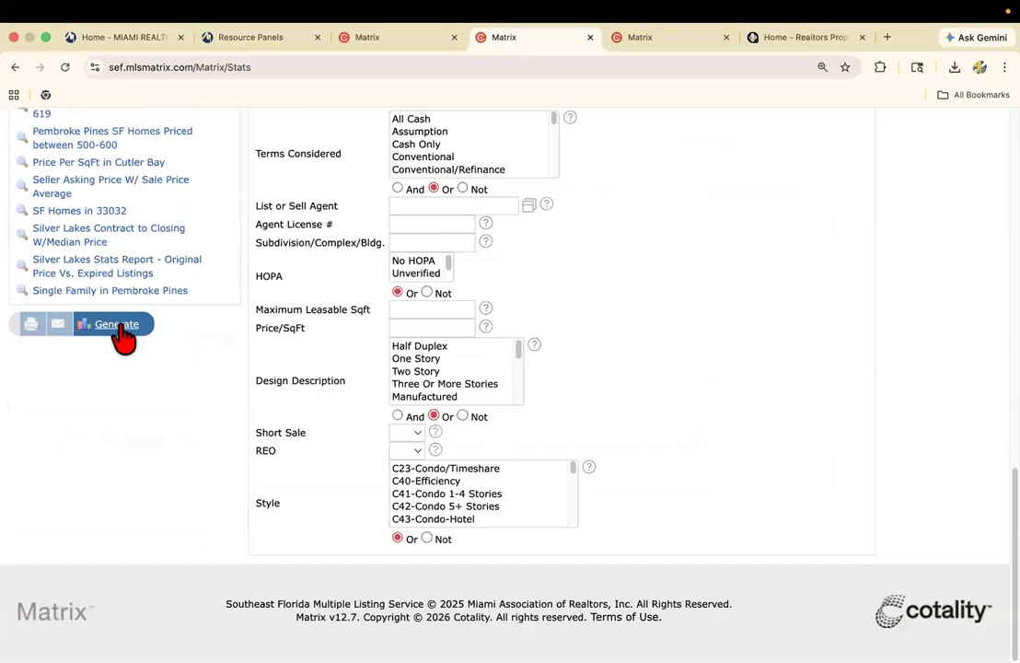
{"action": "left_click", "coordinate": [124, 328]}
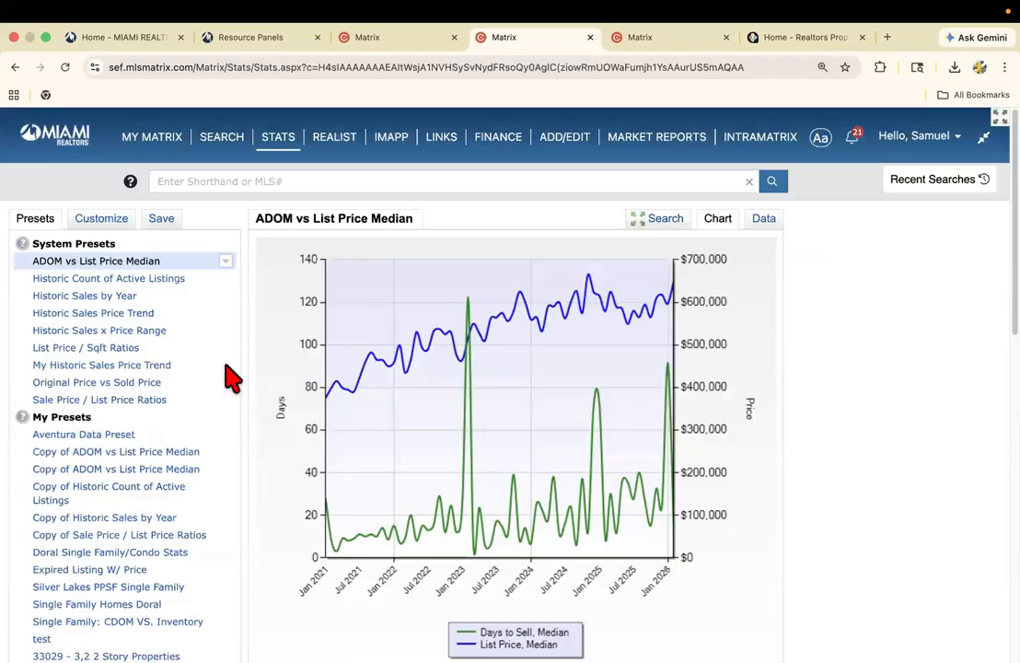
{"action": "scroll", "coordinate": [264, 386], "scroll_direction": "down", "scroll_amount": 2}
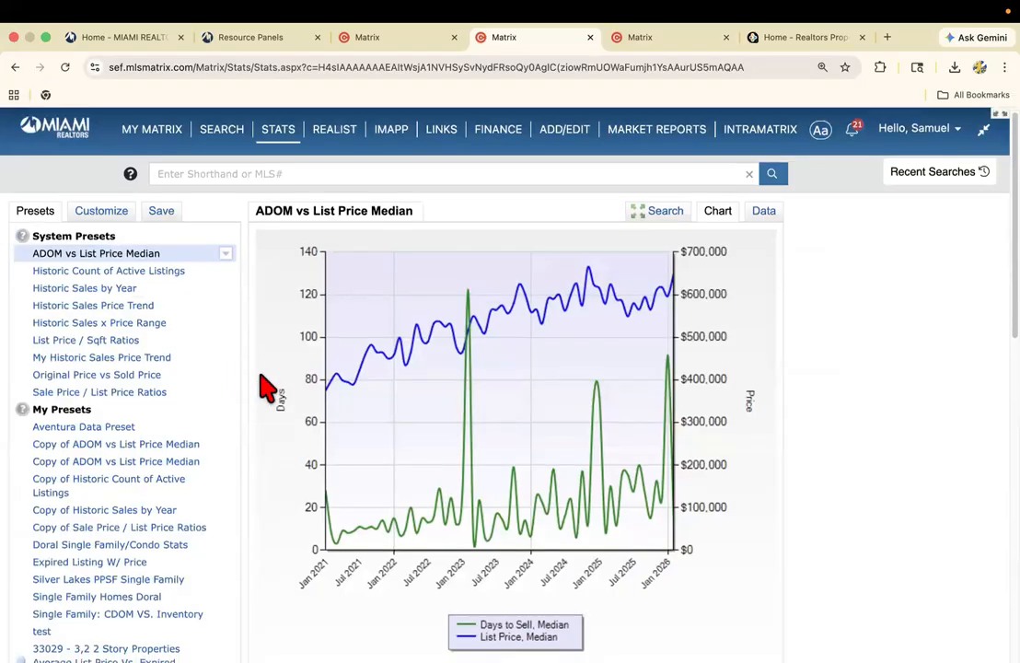
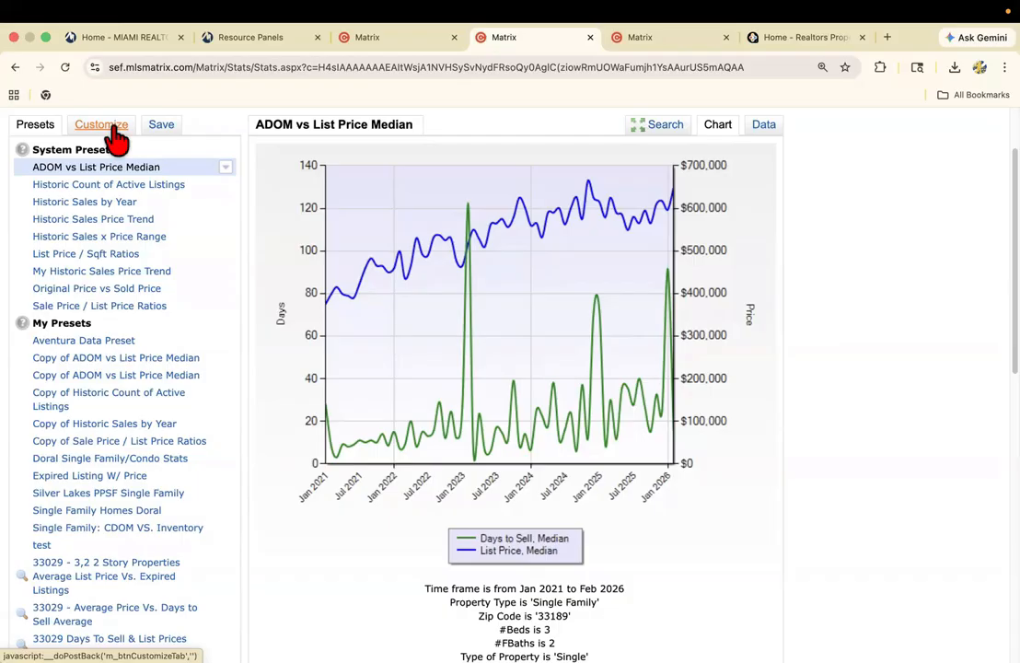
Customize the ADOM vs List Price Median chart to use a Custom time frame.
{"action": "left_click", "coordinate": [111, 135]}
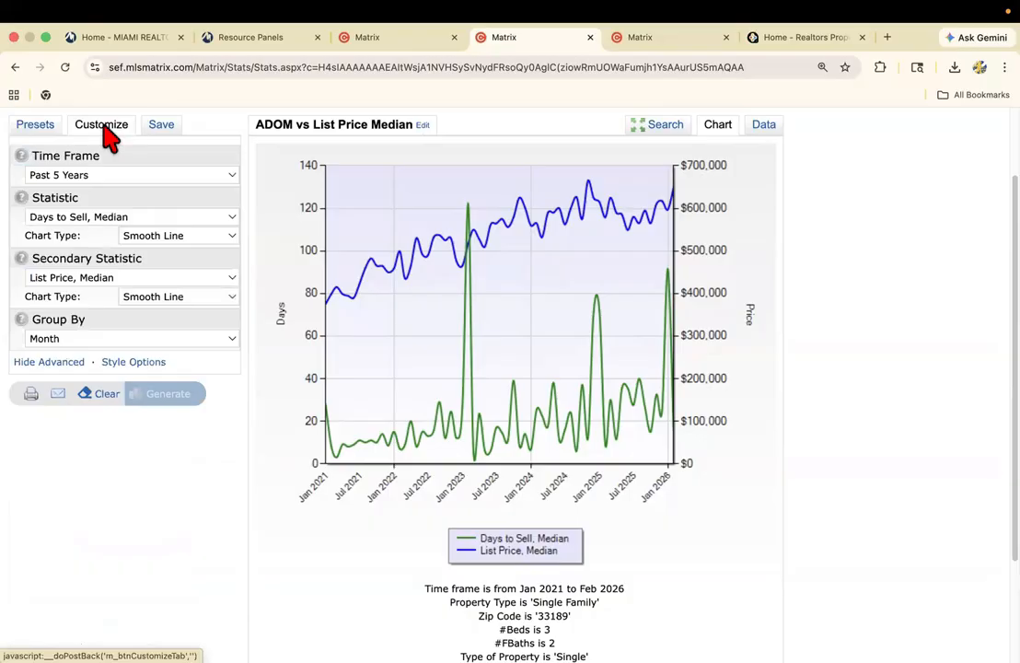
{"action": "left_click", "coordinate": [99, 177]}
{"action": "mouse_move", "coordinate": [159, 35]}
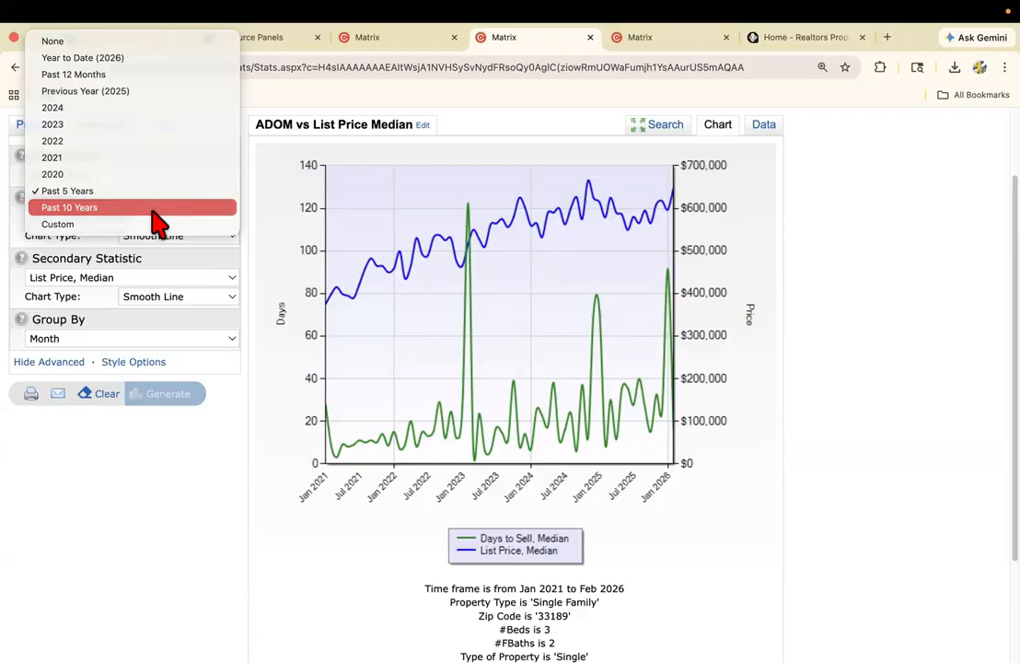
{"action": "left_click", "coordinate": [109, 225]}
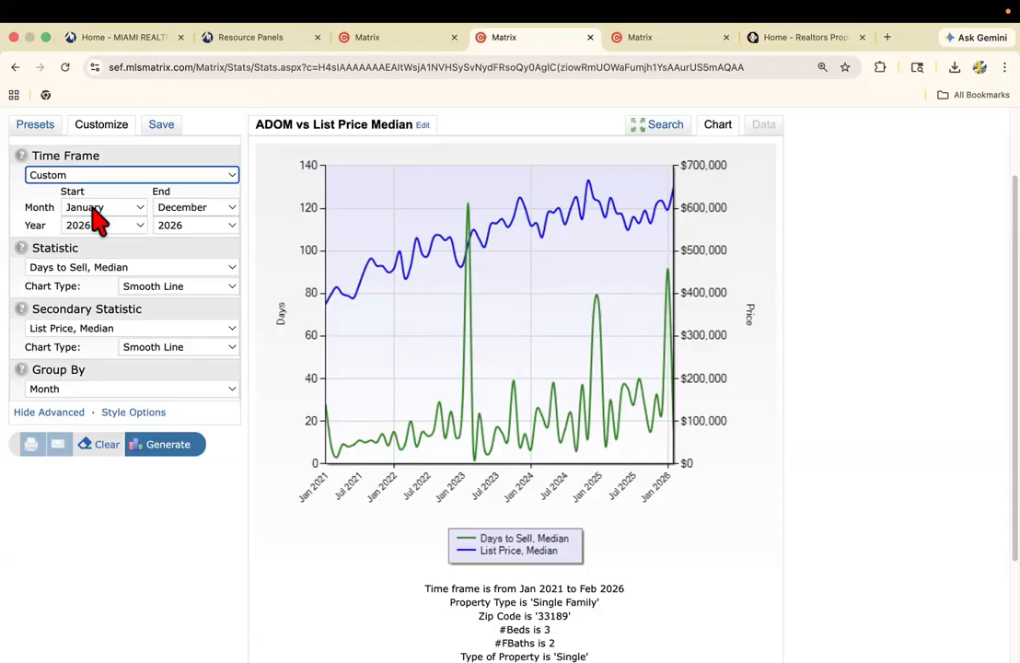
{"action": "left_click", "coordinate": [93, 174]}
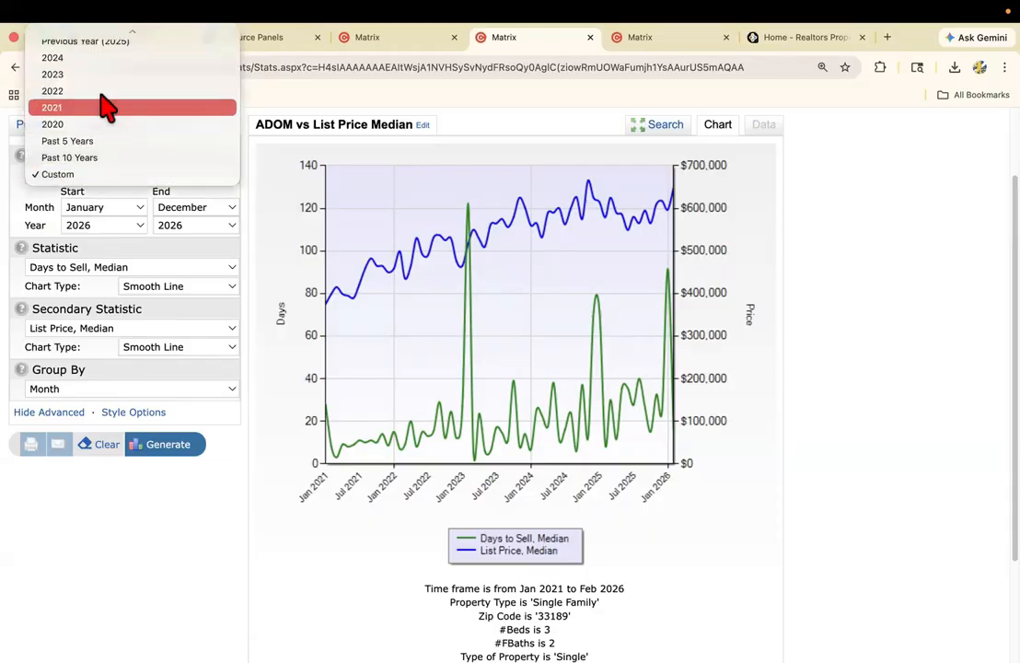
{"action": "left_click", "coordinate": [26, 200]}
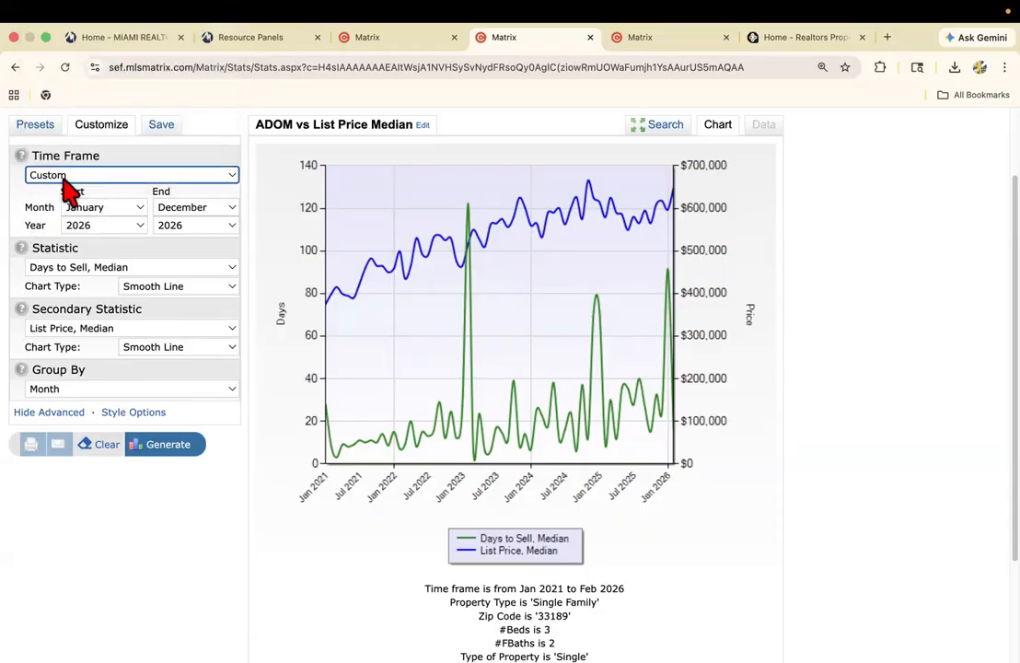
Set the custom time frame from September 2025 to March 2026 and regenerate the chart.
{"action": "left_click", "coordinate": [95, 208]}
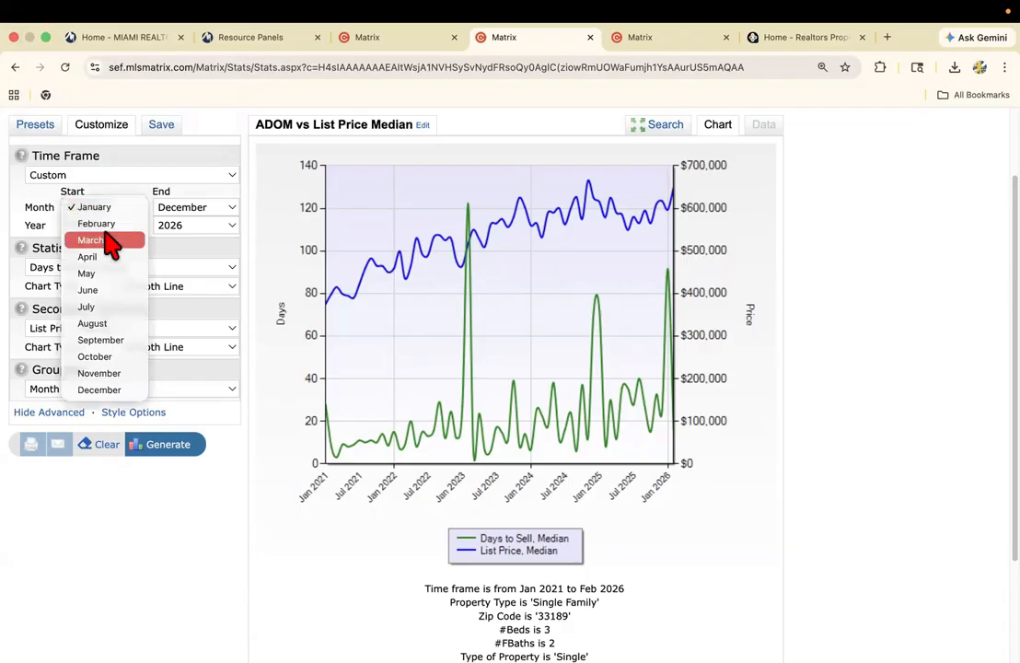
{"action": "left_click", "coordinate": [114, 341]}
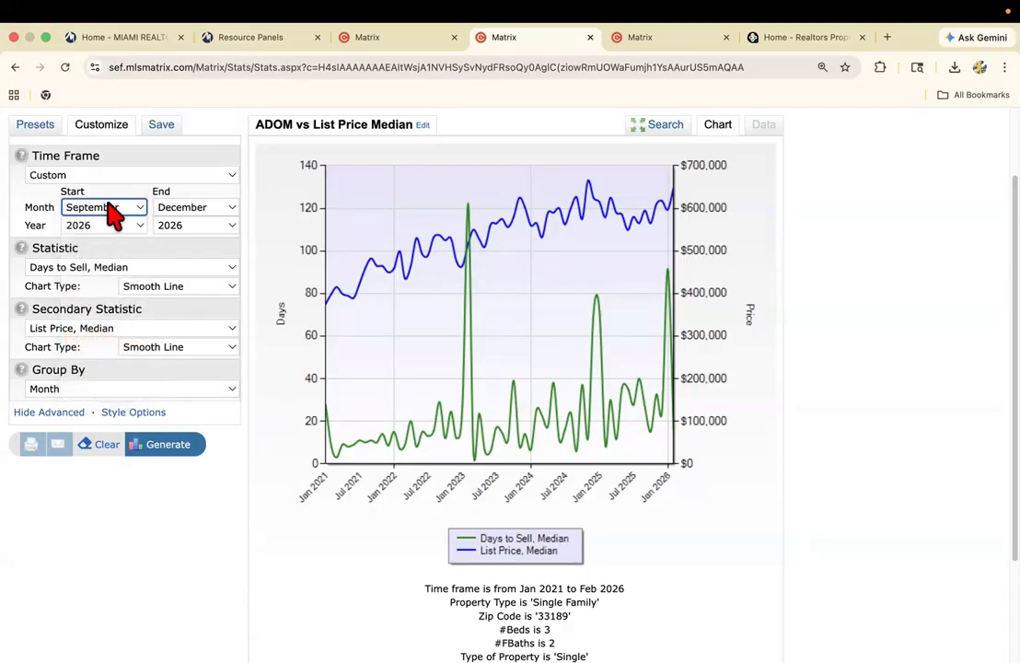
{"action": "left_click", "coordinate": [108, 224]}
{"action": "left_click", "coordinate": [105, 209]}
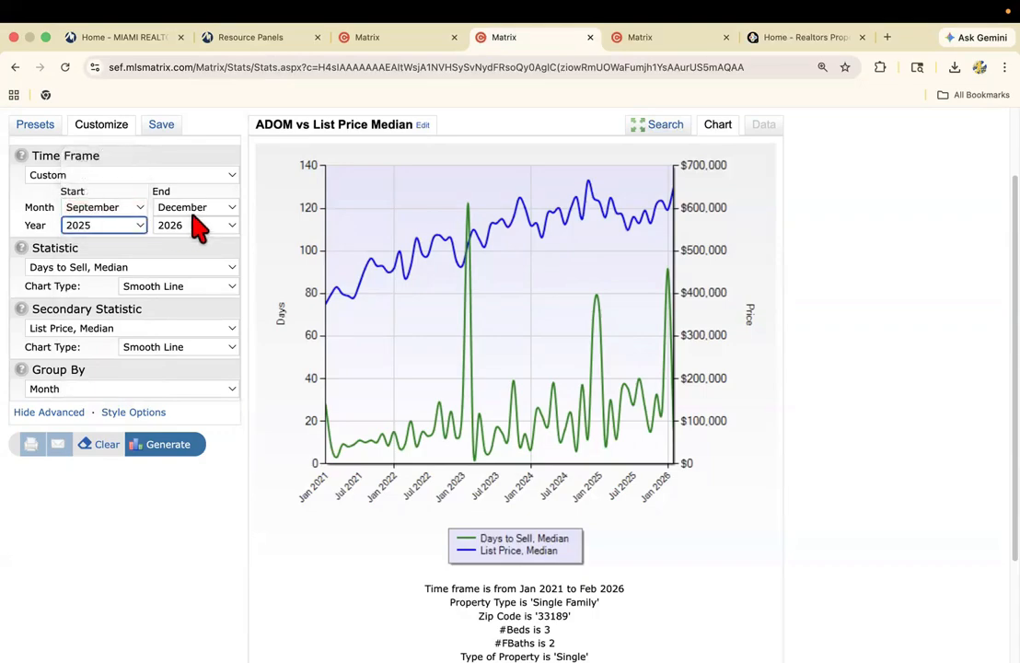
{"action": "left_click", "coordinate": [194, 210]}
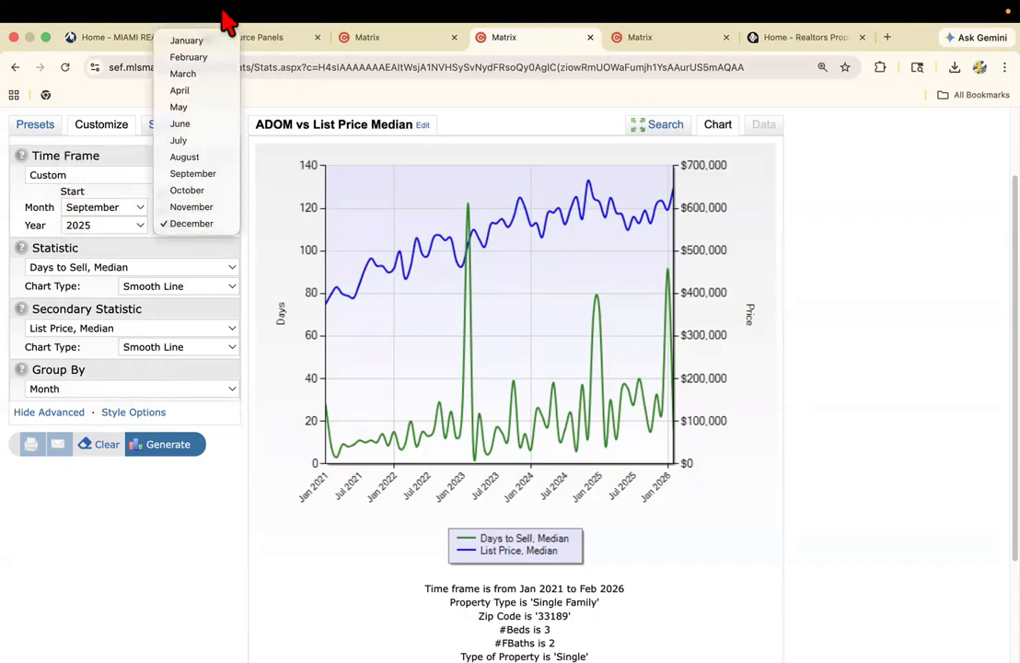
{"action": "left_click", "coordinate": [208, 77]}
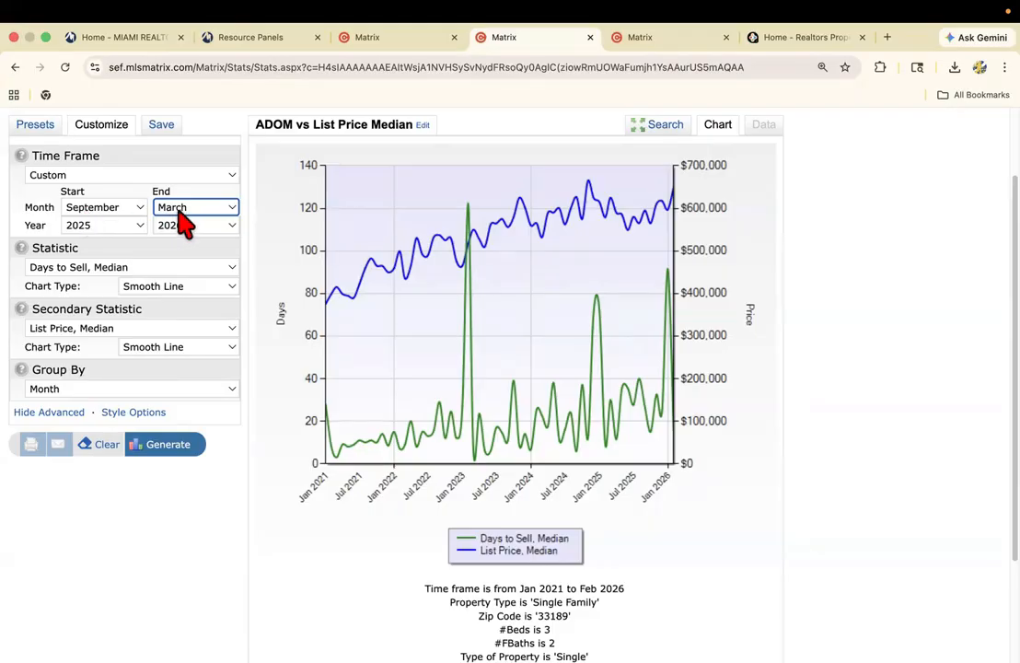
{"action": "left_click", "coordinate": [166, 449]}
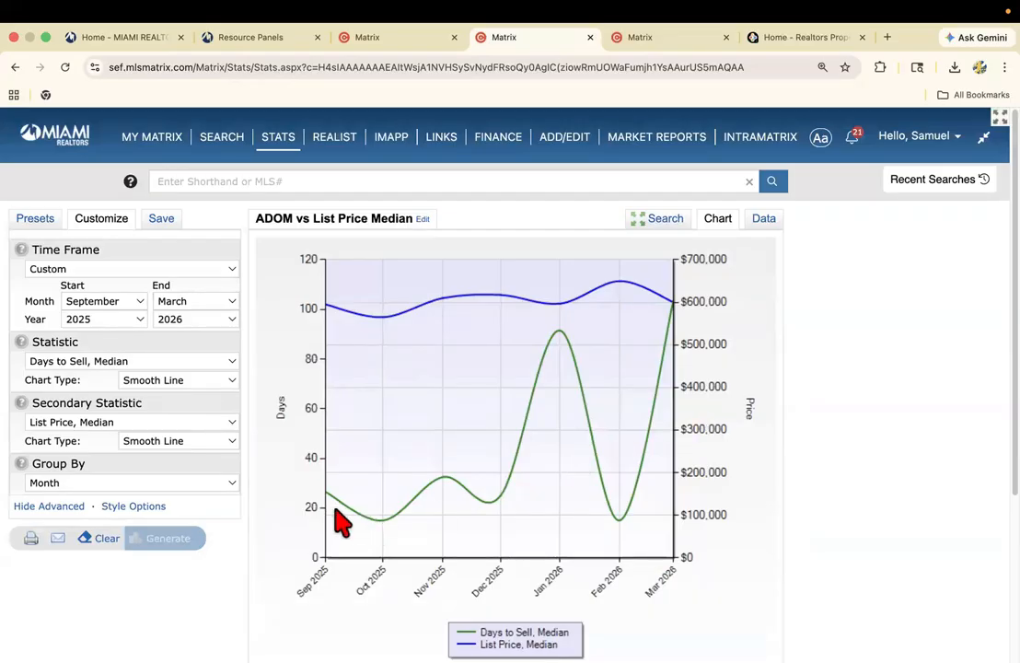
Check the January 2026 median days to sell on the chart and review the monthly figures as a data table.
{"action": "scroll", "coordinate": [345, 523], "scroll_direction": "down", "scroll_amount": 3}
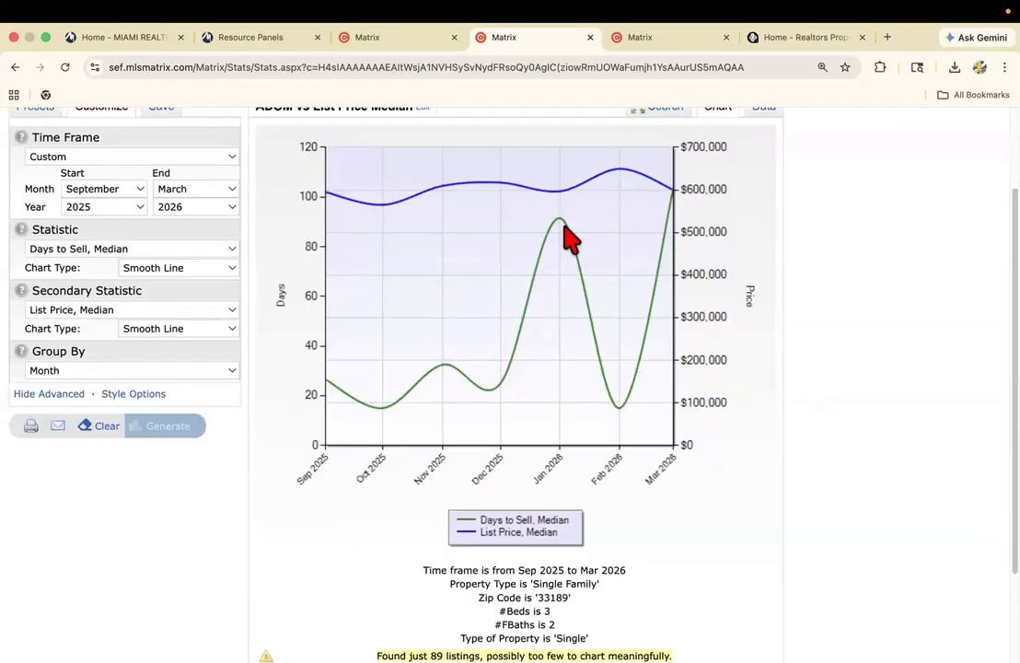
{"action": "mouse_move", "coordinate": [563, 228]}
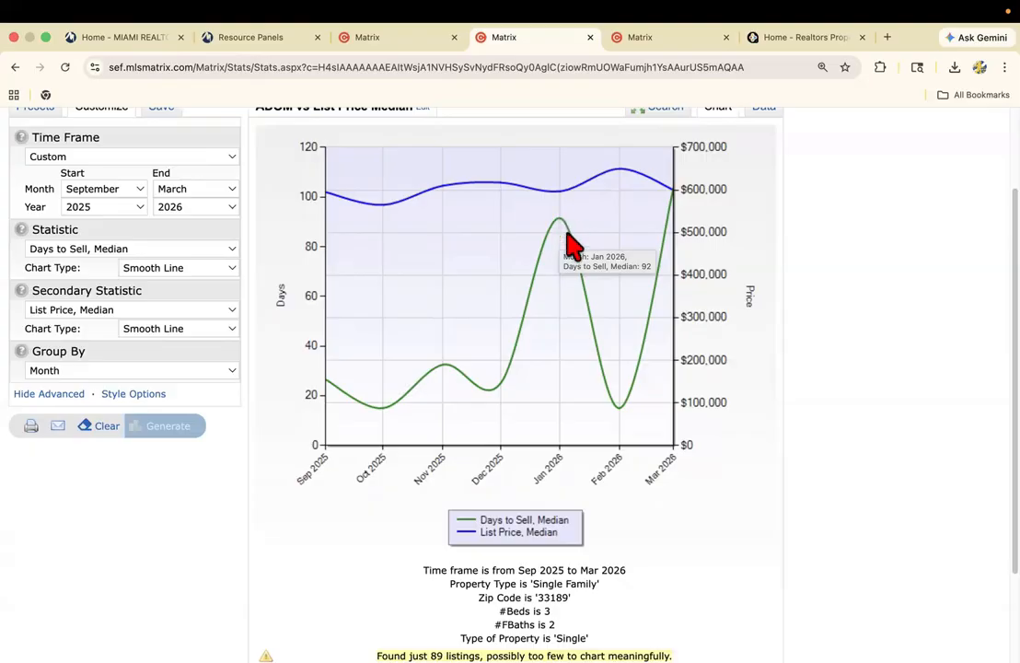
{"action": "scroll", "coordinate": [635, 239], "scroll_direction": "up", "scroll_amount": 1}
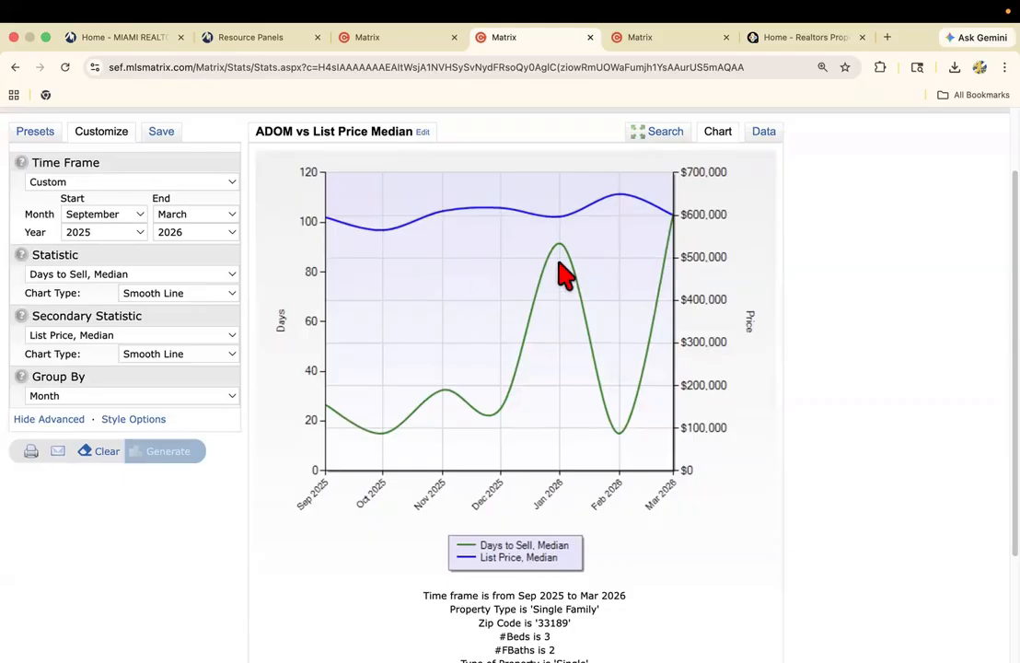
{"action": "left_click", "coordinate": [765, 134]}
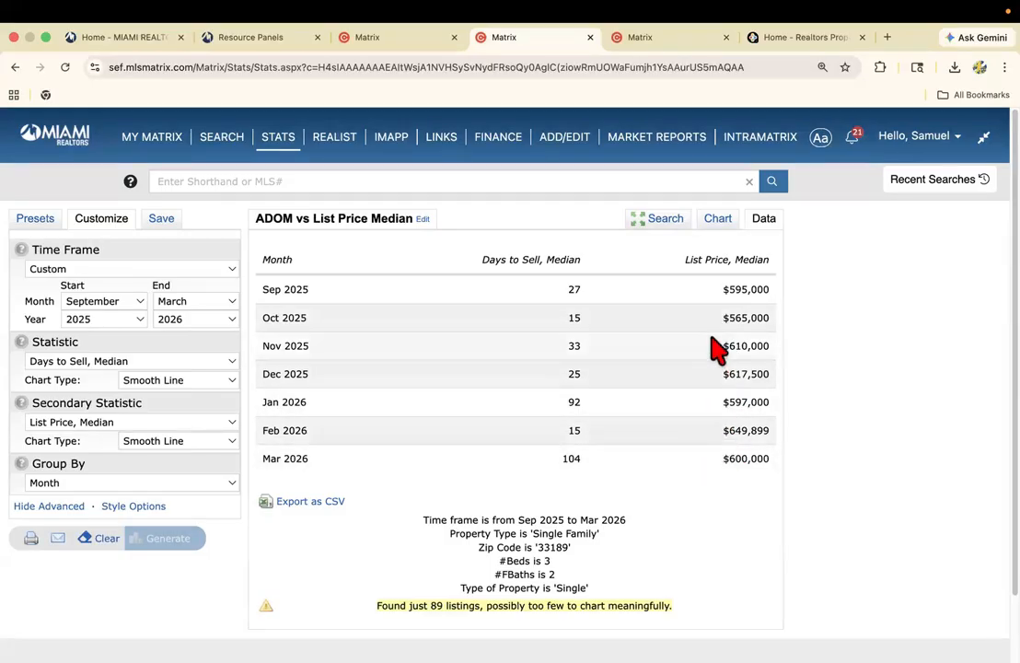
{"action": "scroll", "coordinate": [478, 376], "scroll_direction": "down", "scroll_amount": 1}
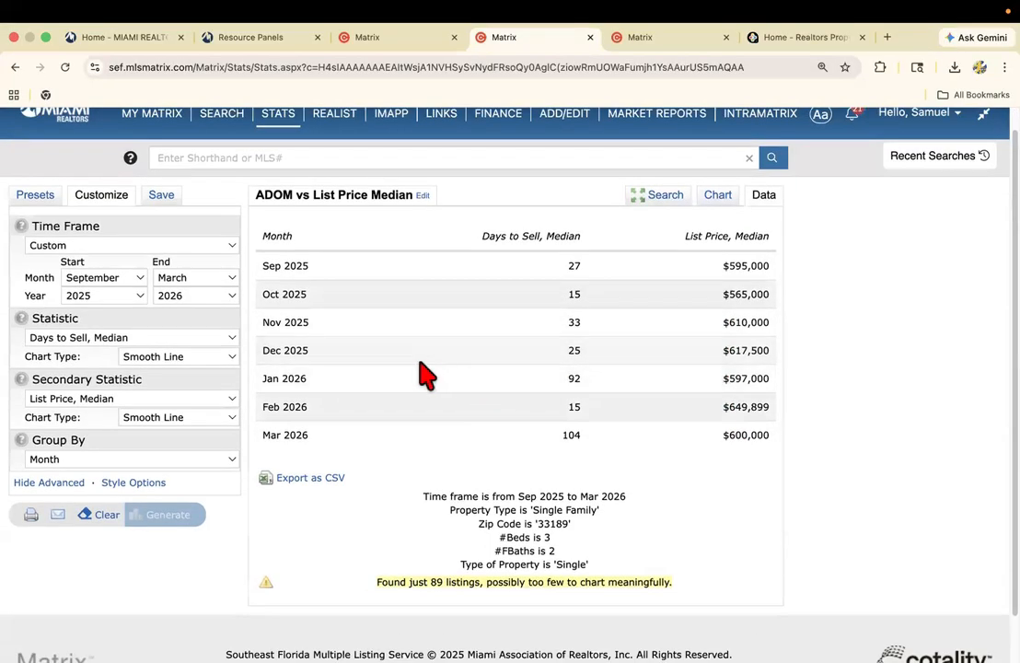
{"action": "scroll", "coordinate": [419, 360], "scroll_direction": "up", "scroll_amount": 1}
Generate the data table for the system preset Historic Count of Active Listings.
{"action": "left_click", "coordinate": [37, 220]}
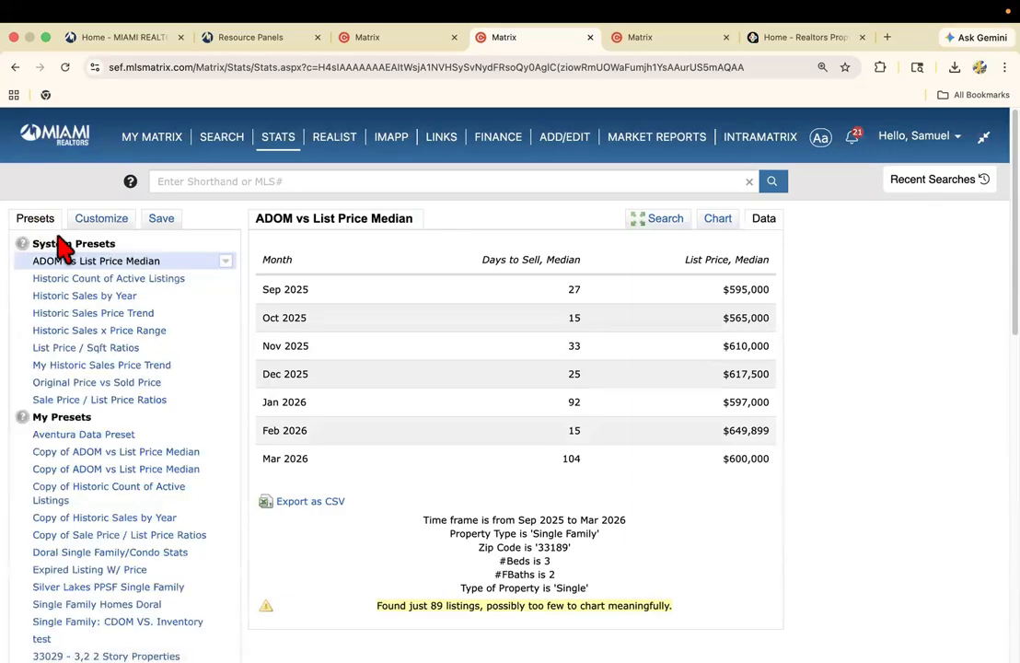
{"action": "left_click", "coordinate": [111, 280]}
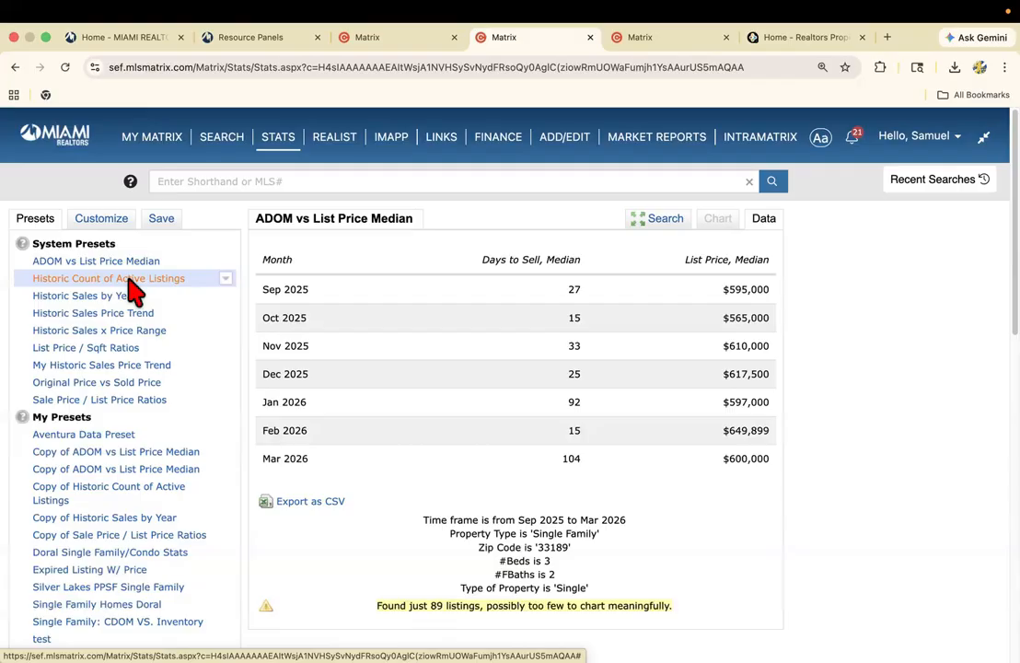
{"action": "left_click", "coordinate": [130, 279]}
{"action": "scroll", "coordinate": [319, 433], "scroll_direction": "down", "scroll_amount": 10}
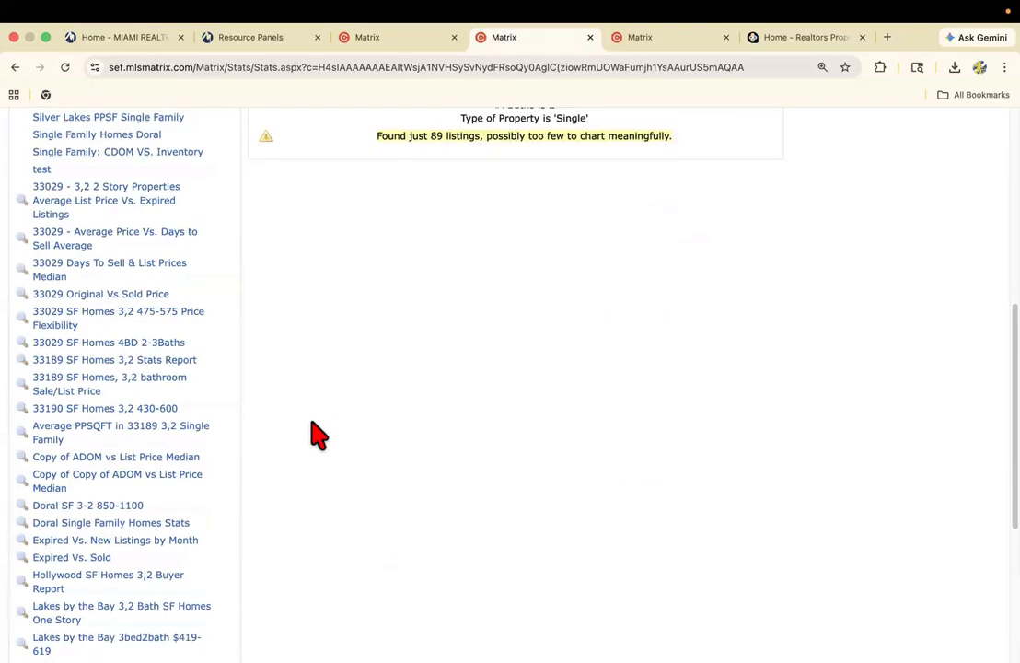
{"action": "left_click", "coordinate": [122, 545]}
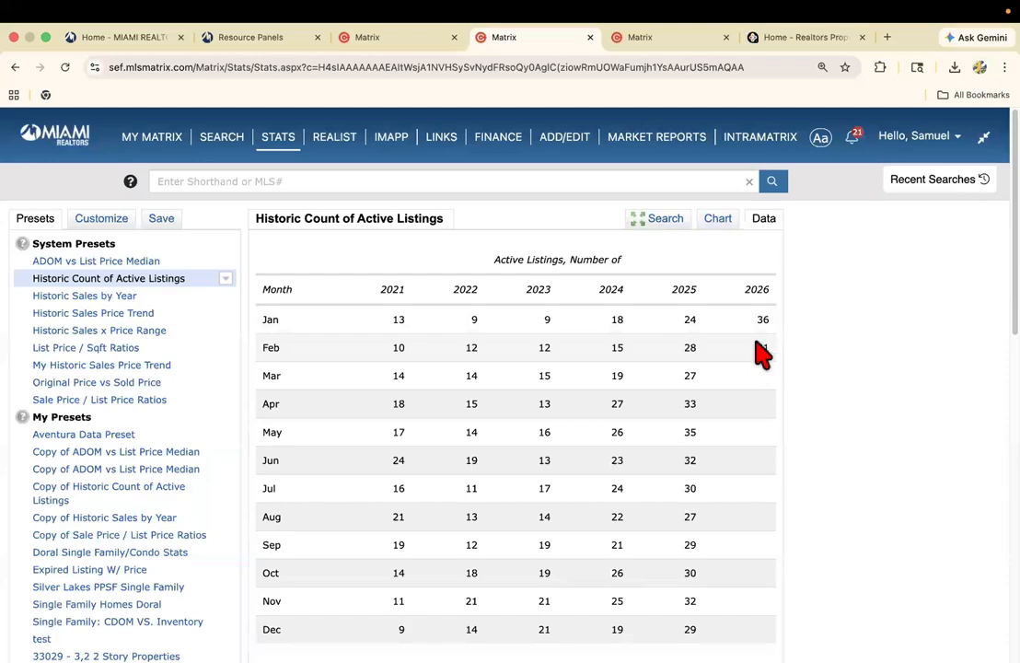
Generate the data table for the system preset Historic Sales by Year.
{"action": "left_click", "coordinate": [97, 296]}
{"action": "scroll", "coordinate": [245, 357], "scroll_direction": "down", "scroll_amount": 15}
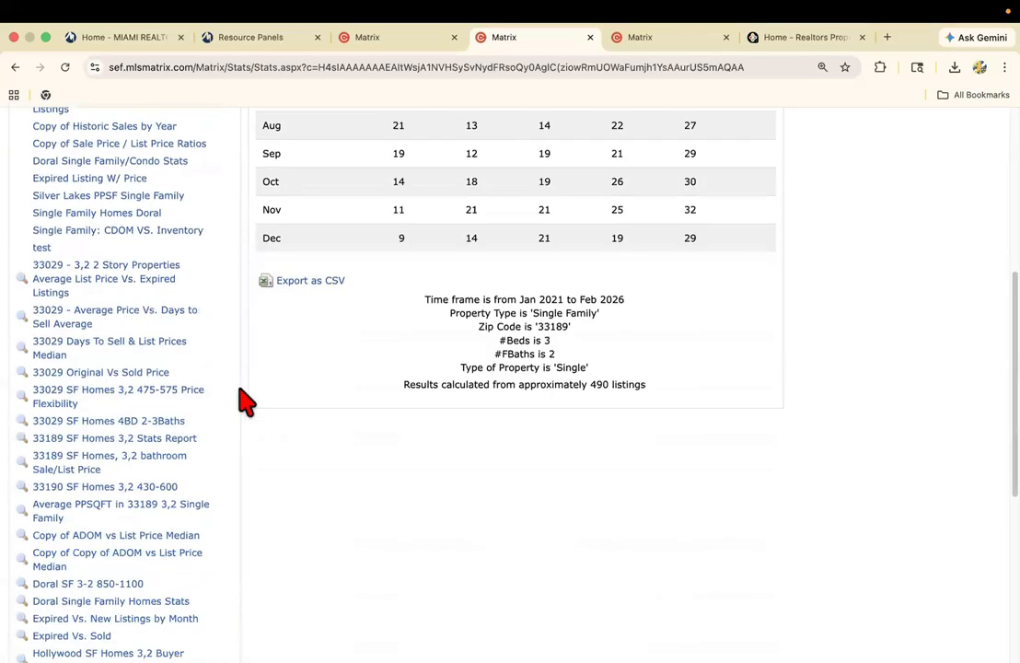
{"action": "left_click", "coordinate": [120, 547]}
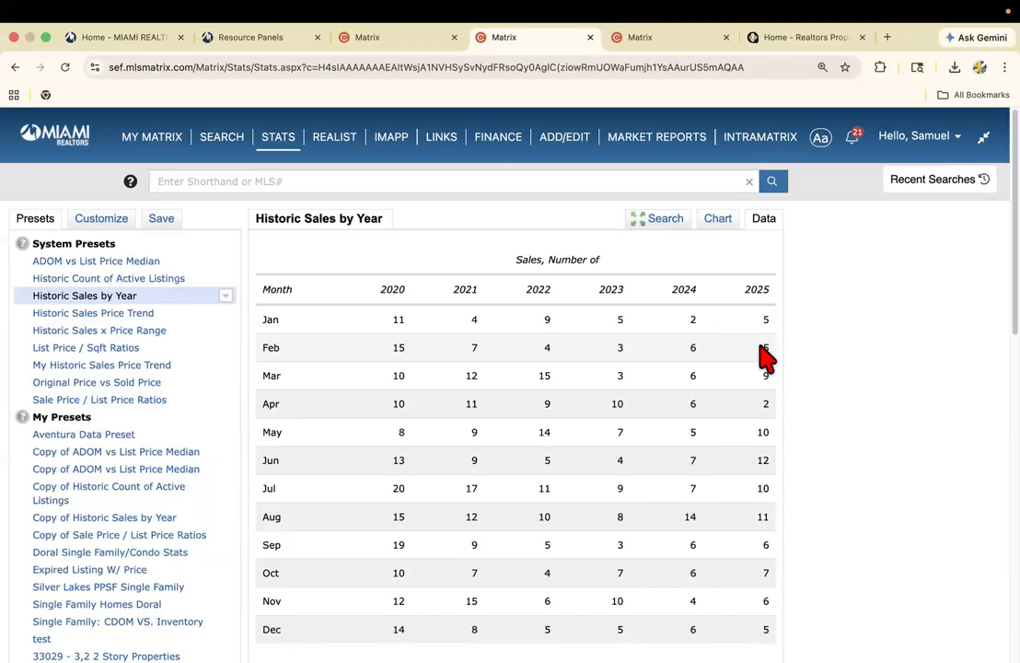
Switch to Realtors Property Resource and open the Residential Market Trends research page.
{"action": "left_click", "coordinate": [787, 39]}
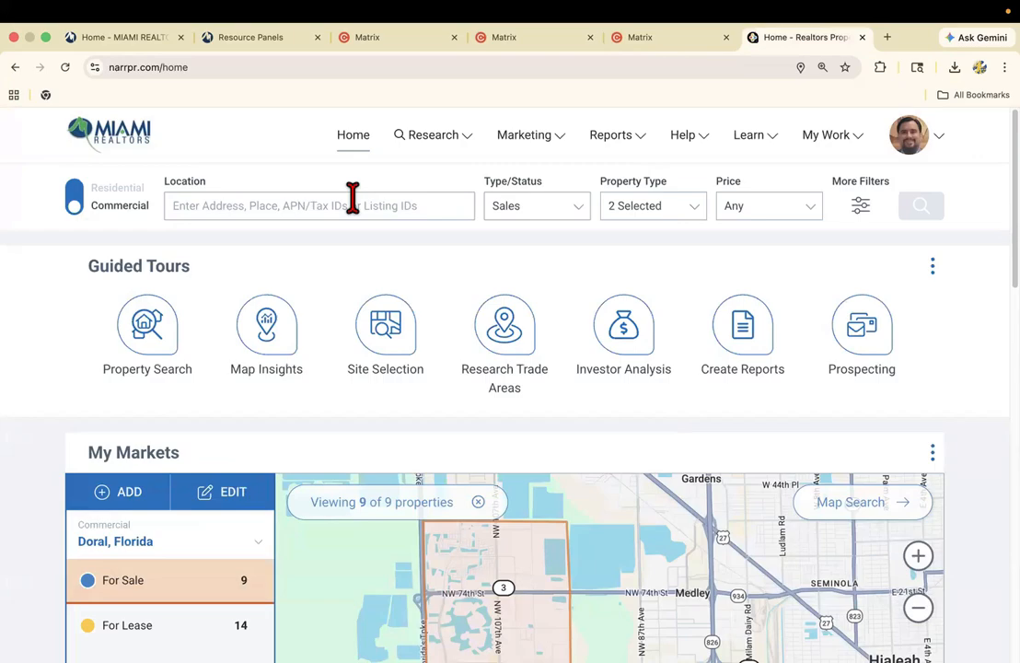
{"action": "left_click", "coordinate": [432, 147]}
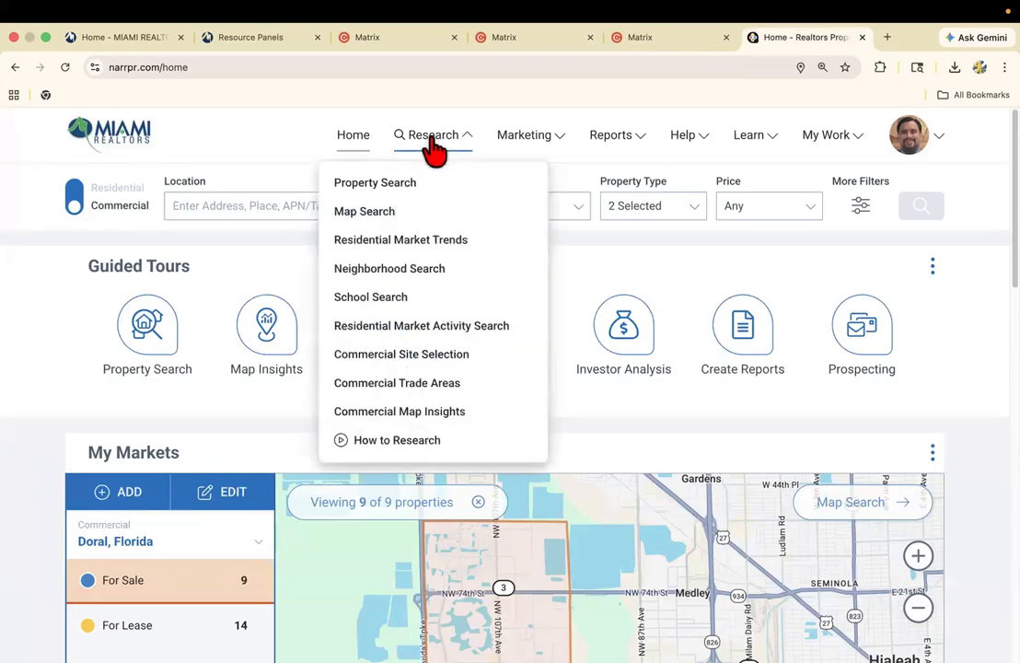
{"action": "left_click", "coordinate": [412, 242]}
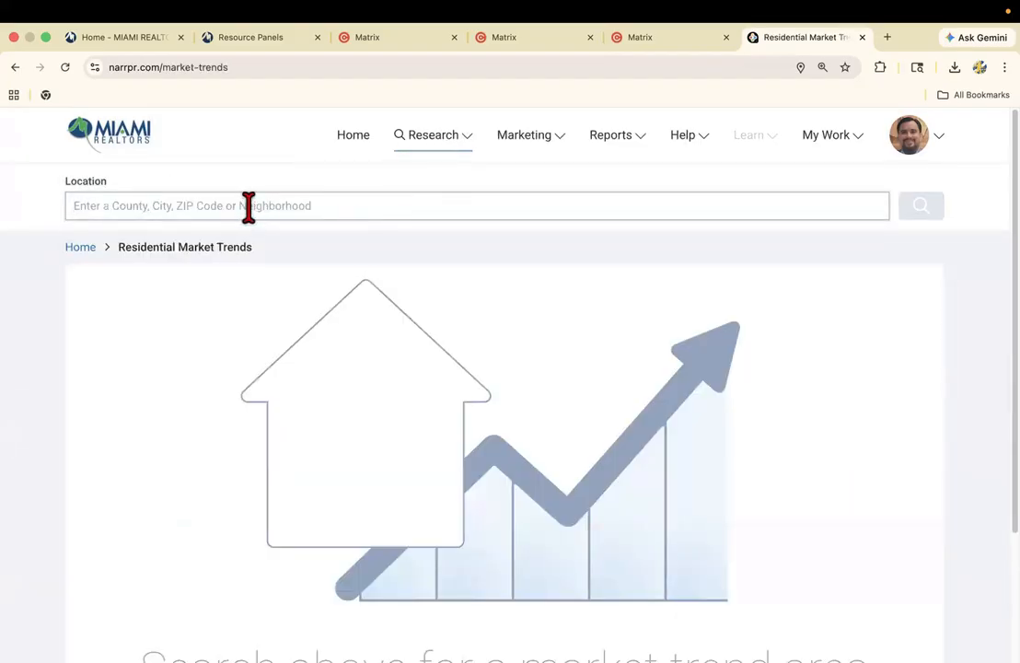
Search market trends for "lakes by the bay" and open Lakes by the Bay West in Miami-Dade County, FL.
{"action": "left_click", "coordinate": [249, 206]}
{"action": "type", "text": "33"}
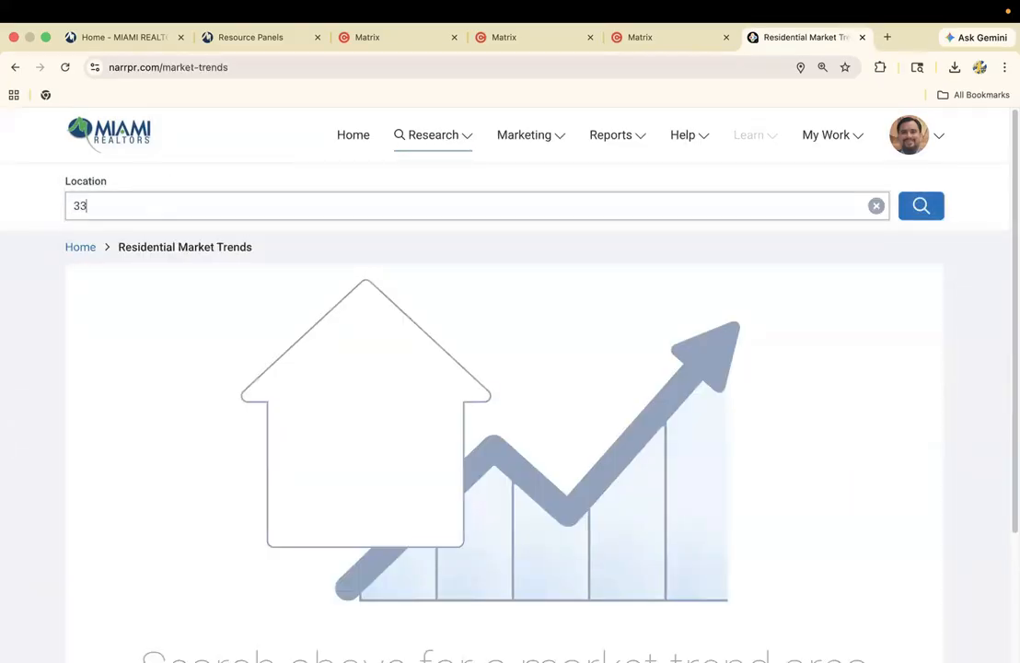
{"action": "type", "text": "189"}
{"action": "double_click", "coordinate": [196, 209]}
{"action": "type", "text": "lakes by the bay"}
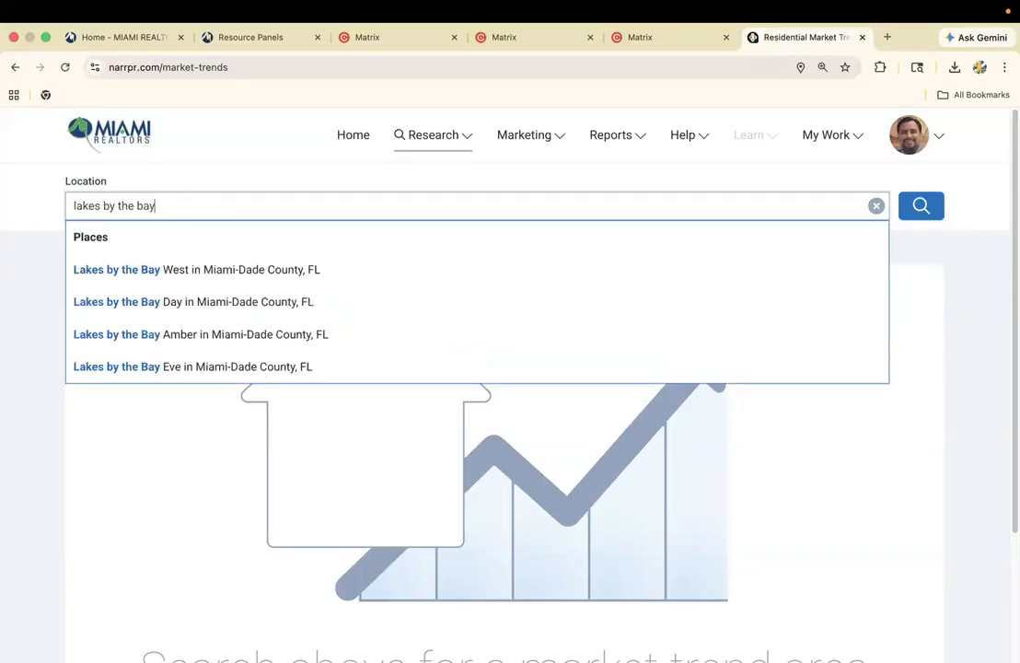
{"action": "left_click", "coordinate": [155, 270]}
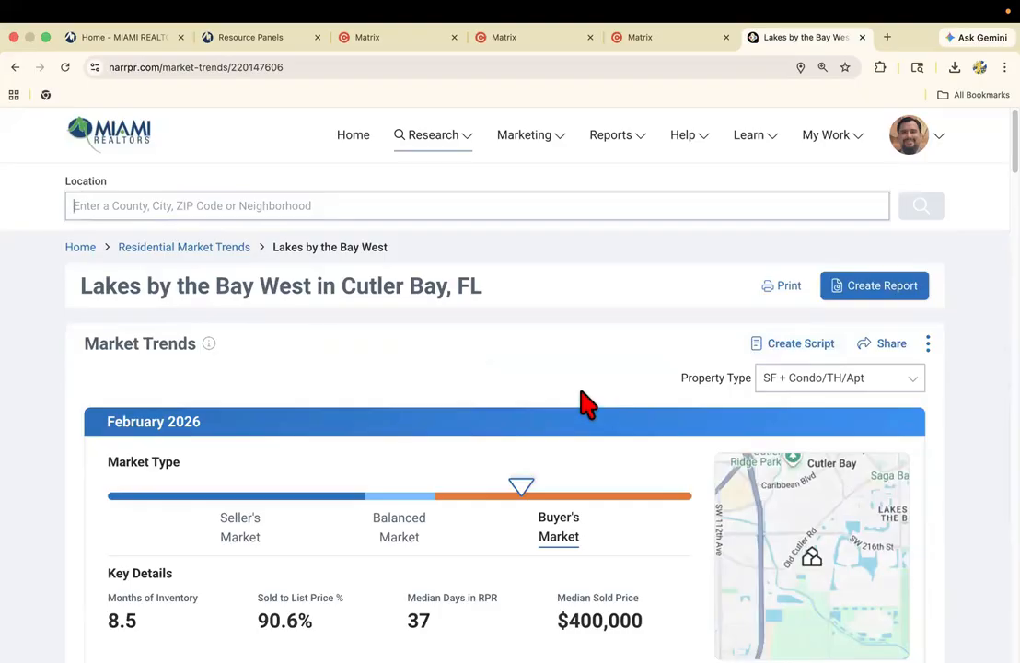
Limit the Lakes by the Bay West market trends to the Single Family property type and review the key details.
{"action": "scroll", "coordinate": [534, 402], "scroll_direction": "down", "scroll_amount": 1}
{"action": "scroll", "coordinate": [535, 411], "scroll_direction": "down", "scroll_amount": 4}
{"action": "scroll", "coordinate": [455, 425], "scroll_direction": "up", "scroll_amount": 1}
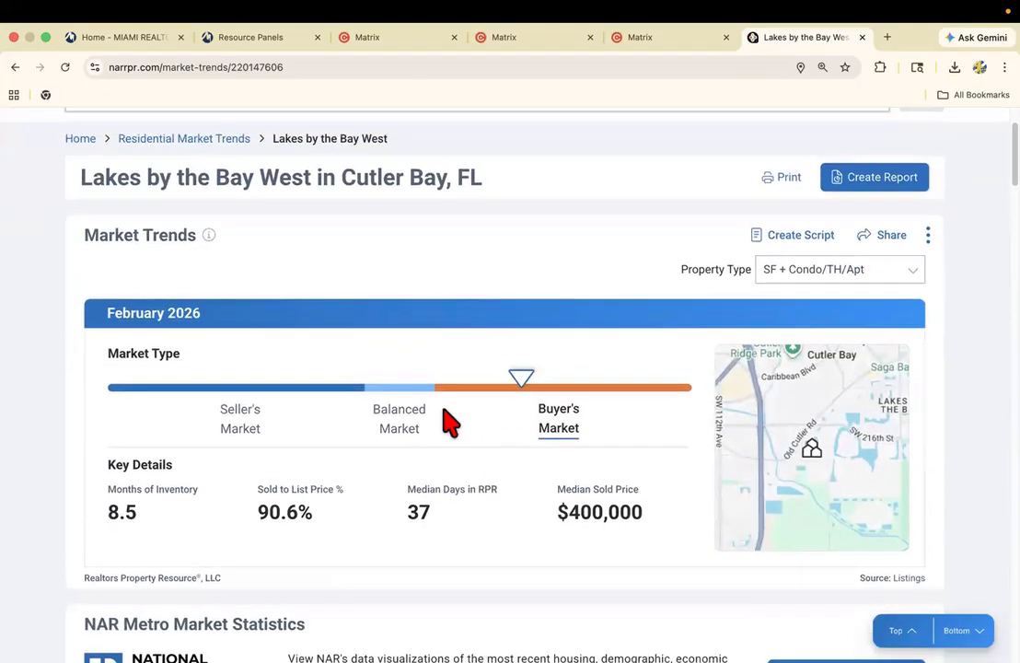
{"action": "scroll", "coordinate": [434, 419], "scroll_direction": "down", "scroll_amount": 1}
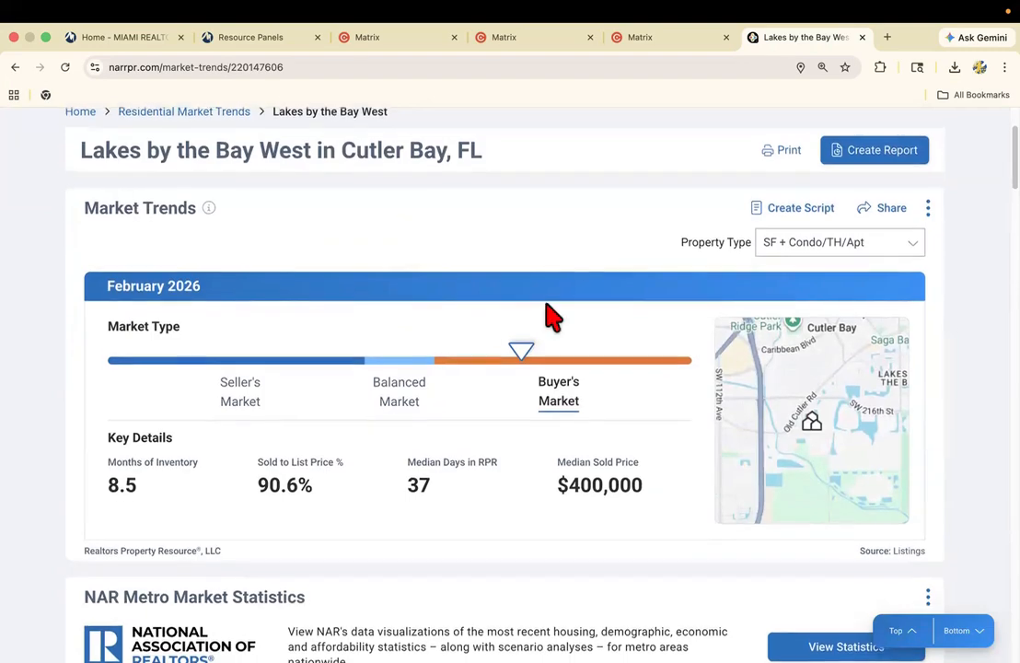
{"action": "scroll", "coordinate": [546, 315], "scroll_direction": "up", "scroll_amount": 1}
{"action": "scroll", "coordinate": [549, 316], "scroll_direction": "up", "scroll_amount": 1}
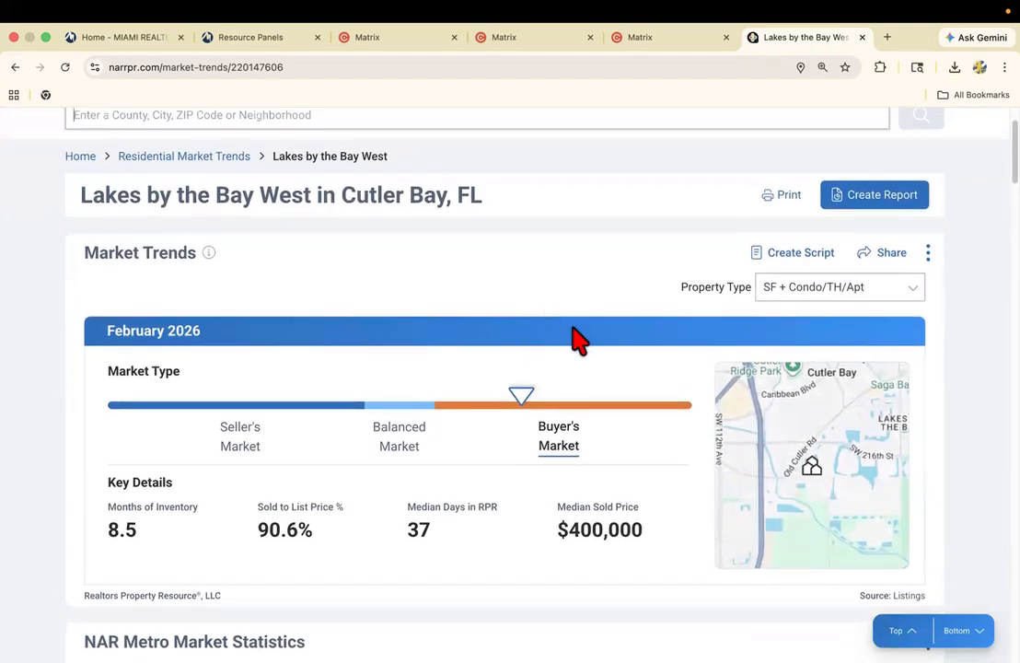
{"action": "left_click", "coordinate": [807, 301]}
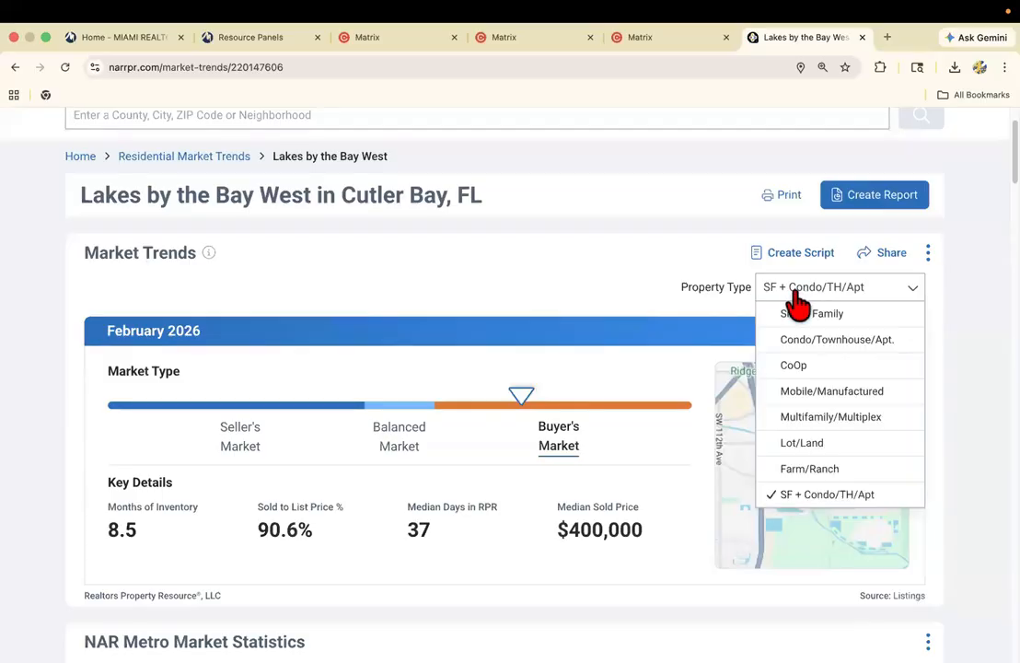
{"action": "left_click", "coordinate": [803, 314]}
{"action": "left_click", "coordinate": [567, 450]}
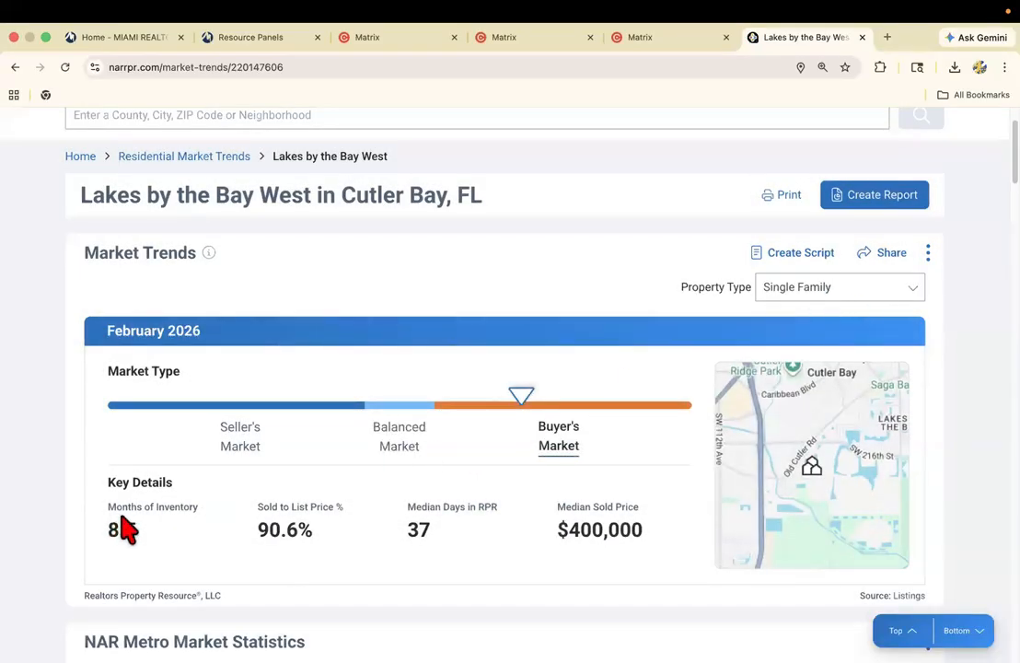
{"action": "scroll", "coordinate": [115, 502], "scroll_direction": "down", "scroll_amount": 1}
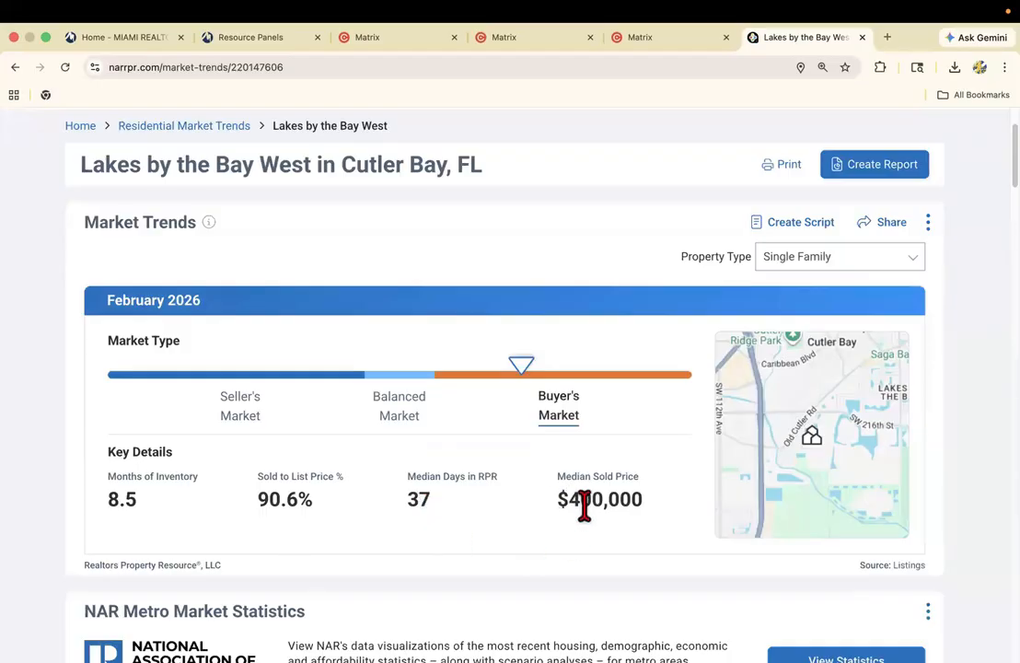
{"action": "scroll", "coordinate": [549, 520], "scroll_direction": "up", "scroll_amount": 3}
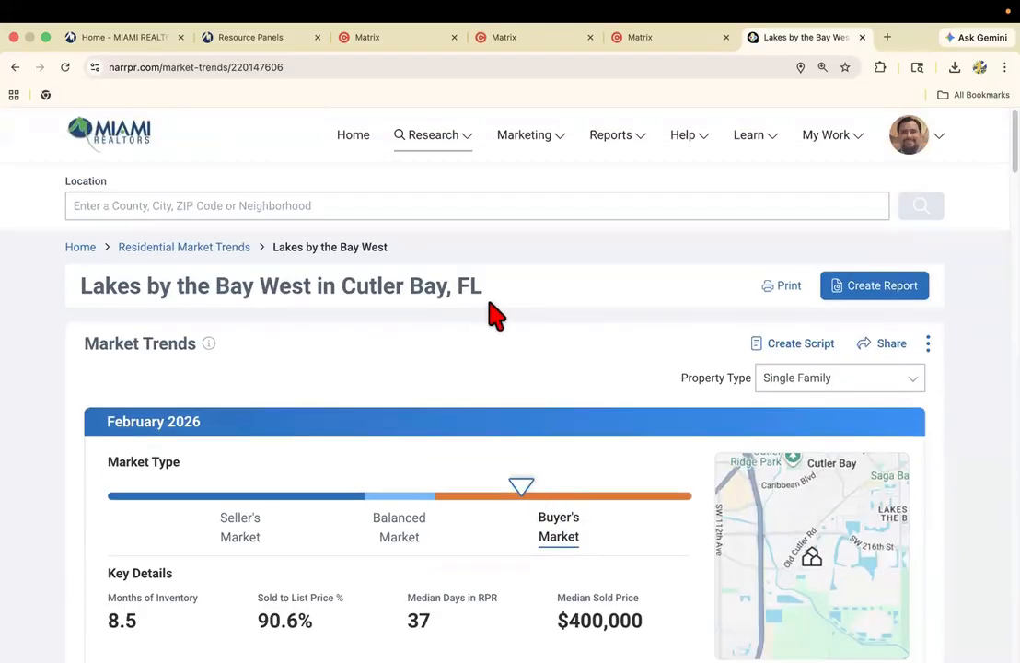
Switch back to the Matrix statistics page and select the system preset Historic Sales Price Trend.
{"action": "left_click", "coordinate": [626, 38]}
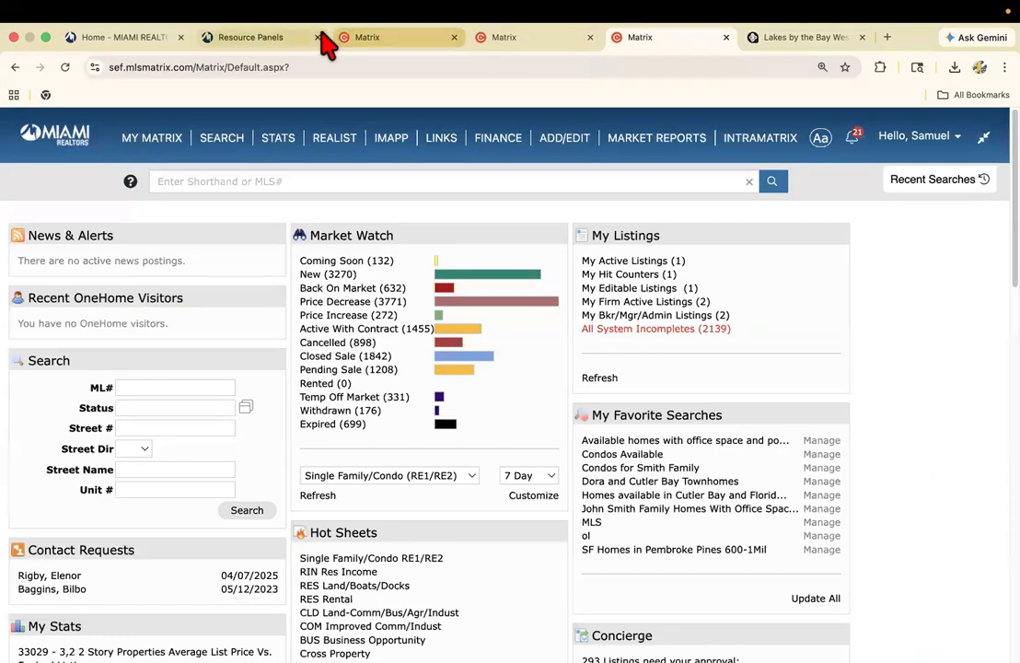
{"action": "left_click", "coordinate": [497, 42]}
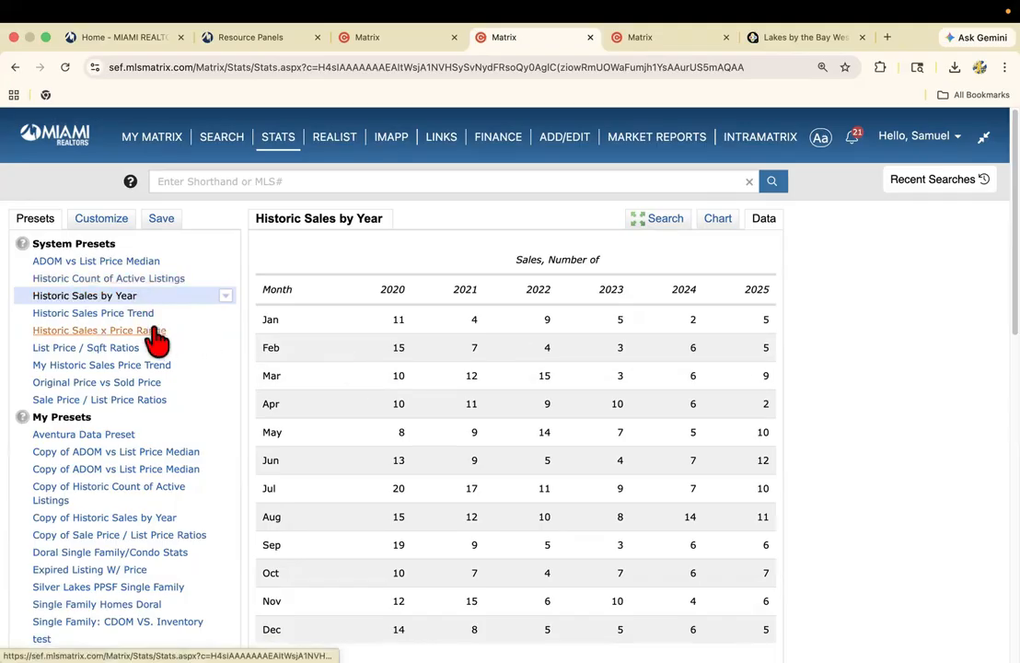
{"action": "left_click", "coordinate": [122, 314]}
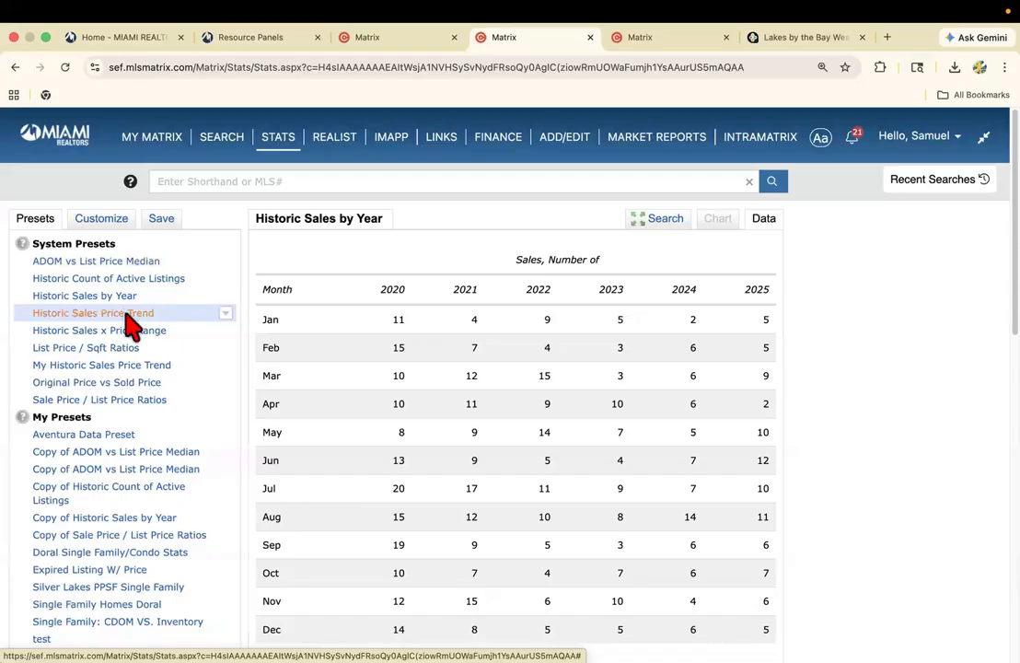
{"action": "left_click", "coordinate": [81, 315]}
Check the subject listing's list price and set the statistics search's price criterion to 450-650 (thousands).
{"action": "left_click", "coordinate": [662, 221]}
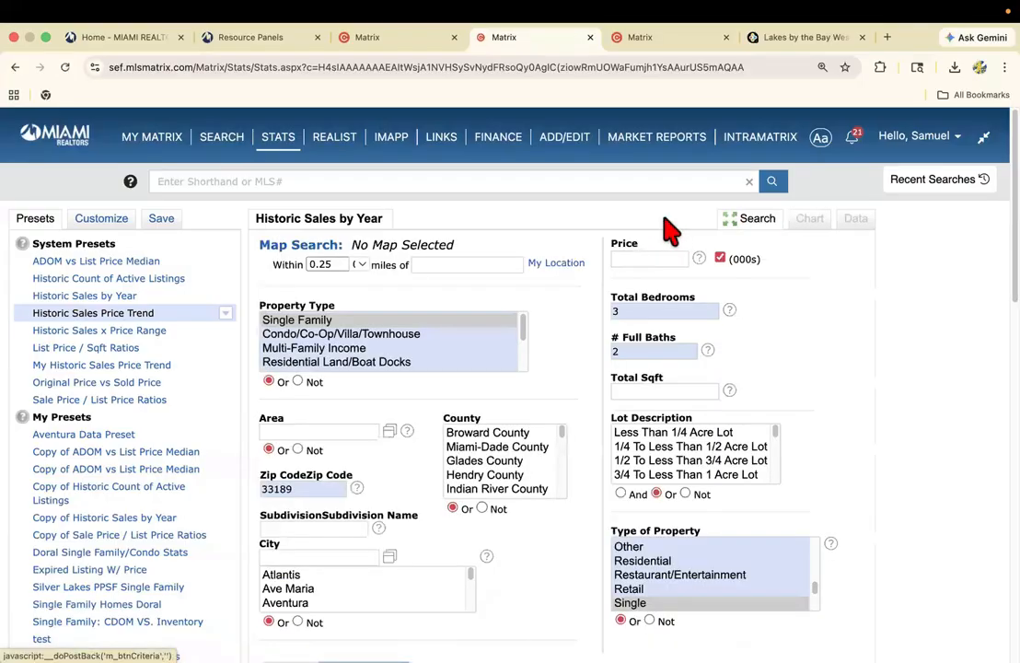
{"action": "left_click", "coordinate": [428, 39]}
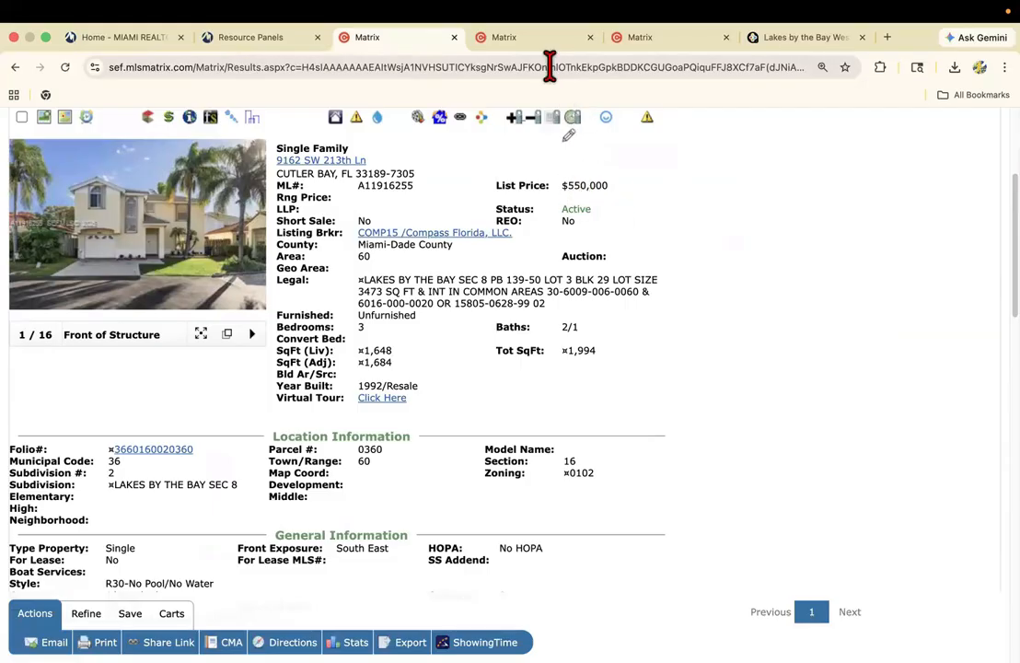
{"action": "left_click", "coordinate": [542, 40]}
{"action": "left_click", "coordinate": [648, 260]}
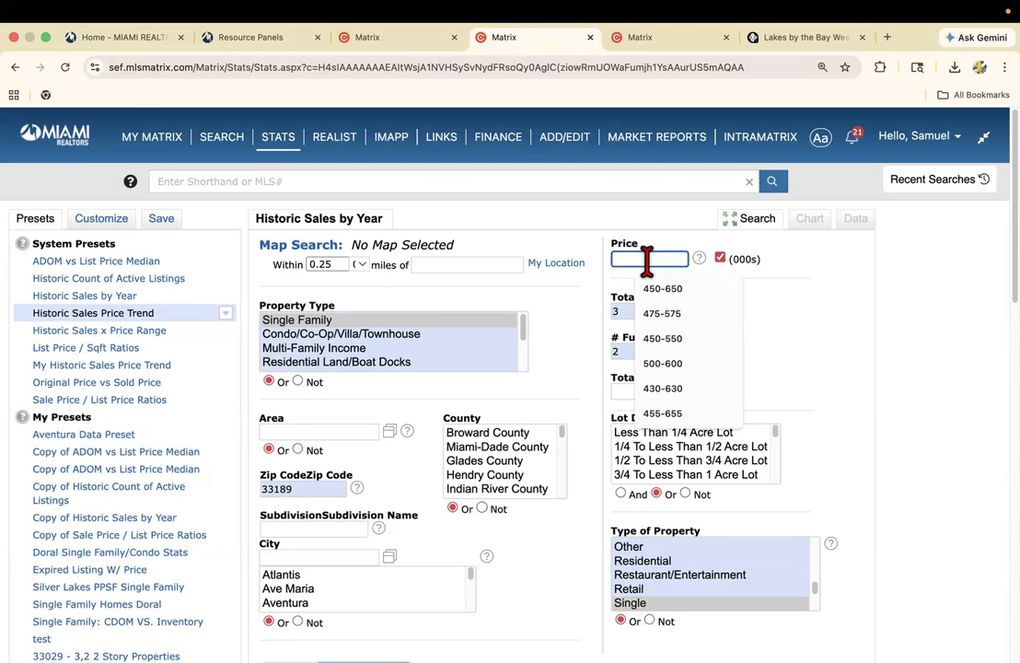
{"action": "type", "text": "450-"}
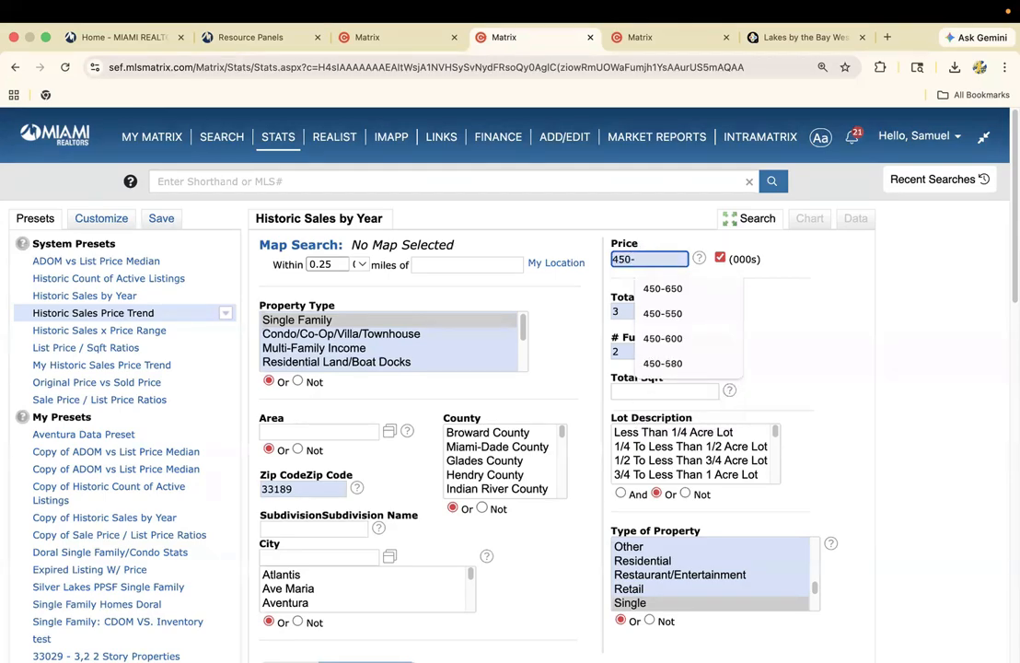
{"action": "type", "text": "650"}
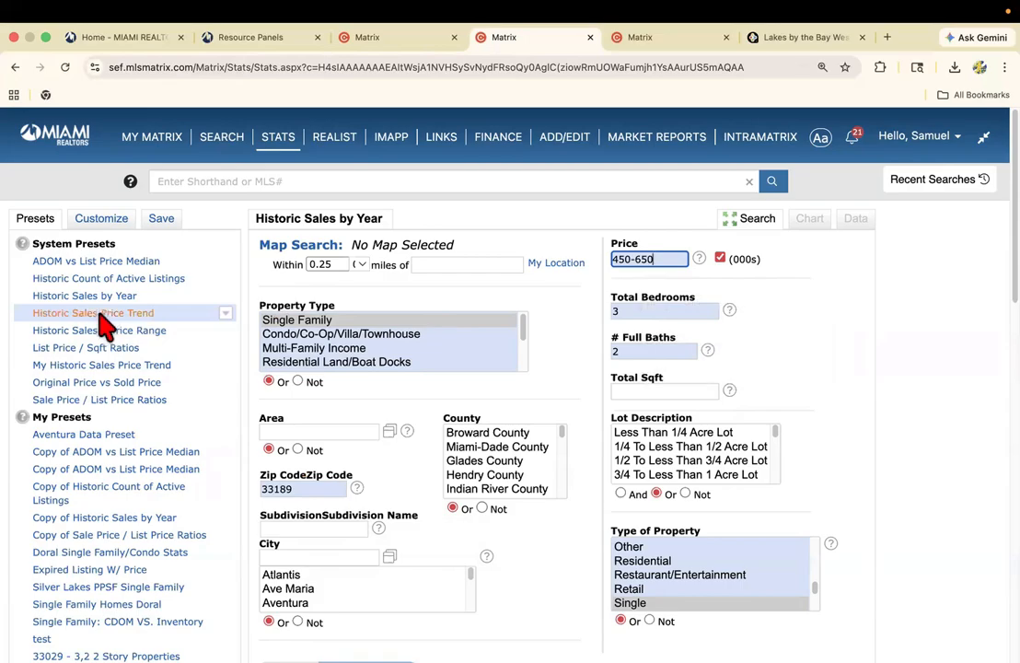
Generate the Historic Sales Price Trend chart and examine its average sale price line.
{"action": "scroll", "coordinate": [149, 319], "scroll_direction": "down", "scroll_amount": 5}
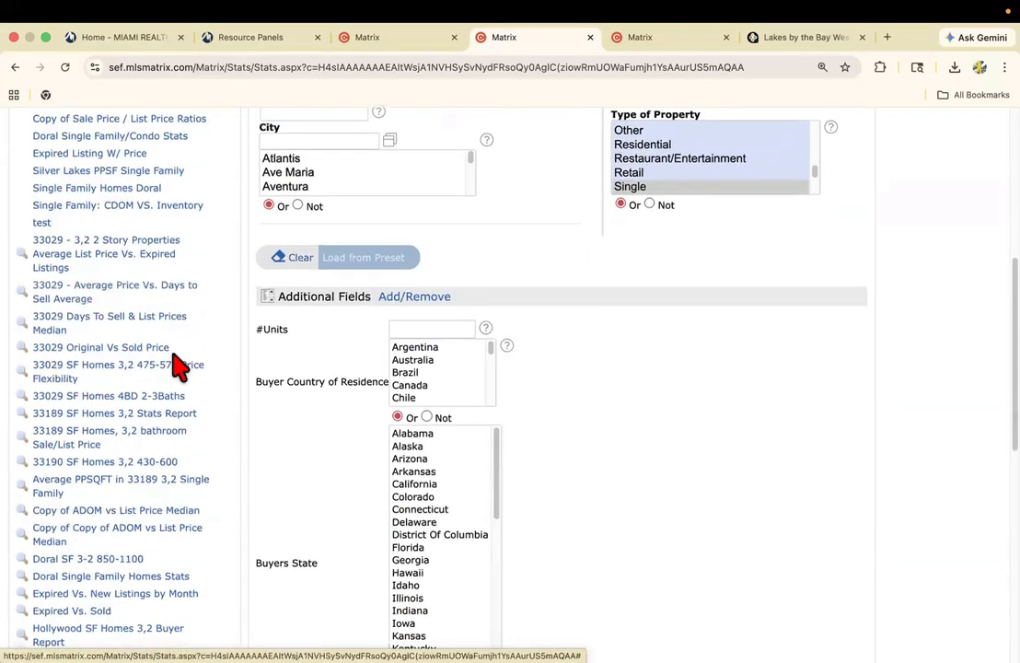
{"action": "scroll", "coordinate": [179, 366], "scroll_direction": "down", "scroll_amount": 8}
{"action": "left_click", "coordinate": [109, 343]}
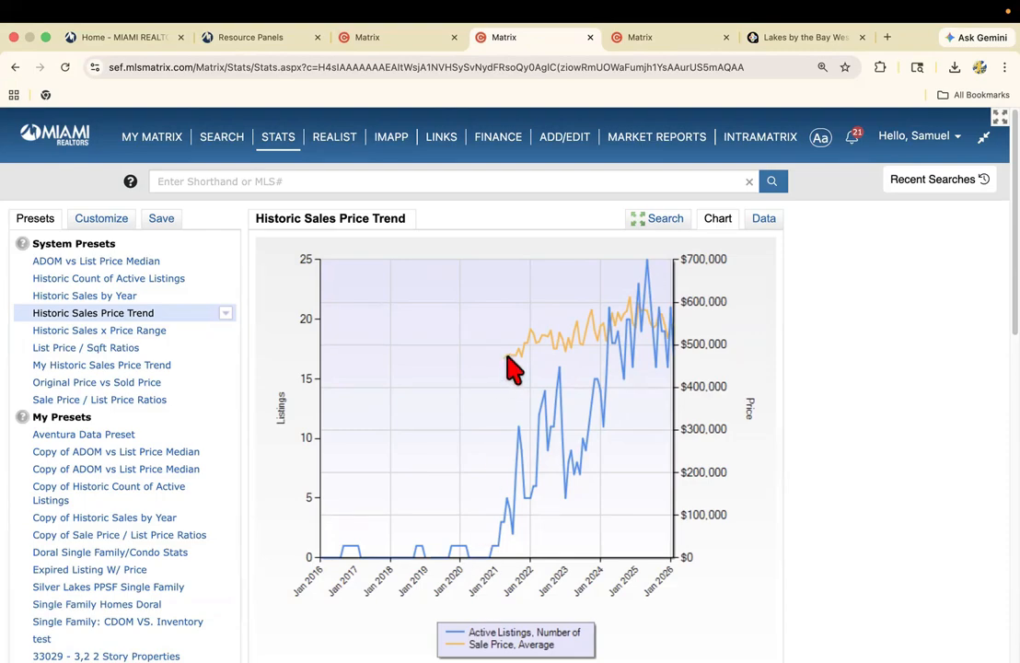
{"action": "mouse_move", "coordinate": [507, 358]}
Change the Historic Sales Price Trend time frame to Past 12 Months and regenerate the chart.
{"action": "left_click", "coordinate": [100, 224]}
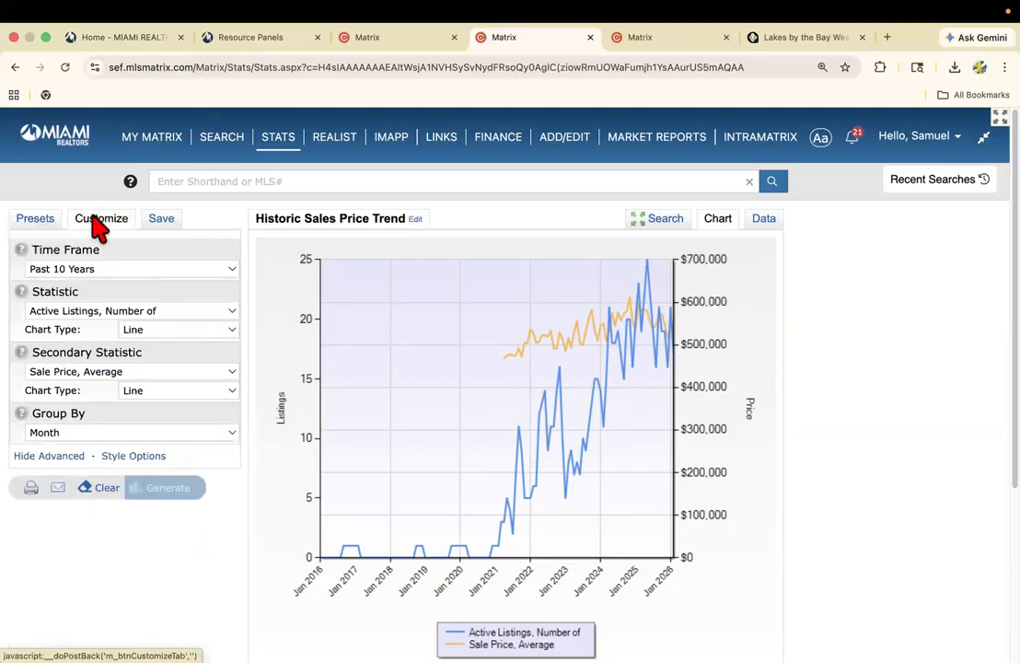
{"action": "left_click", "coordinate": [81, 270]}
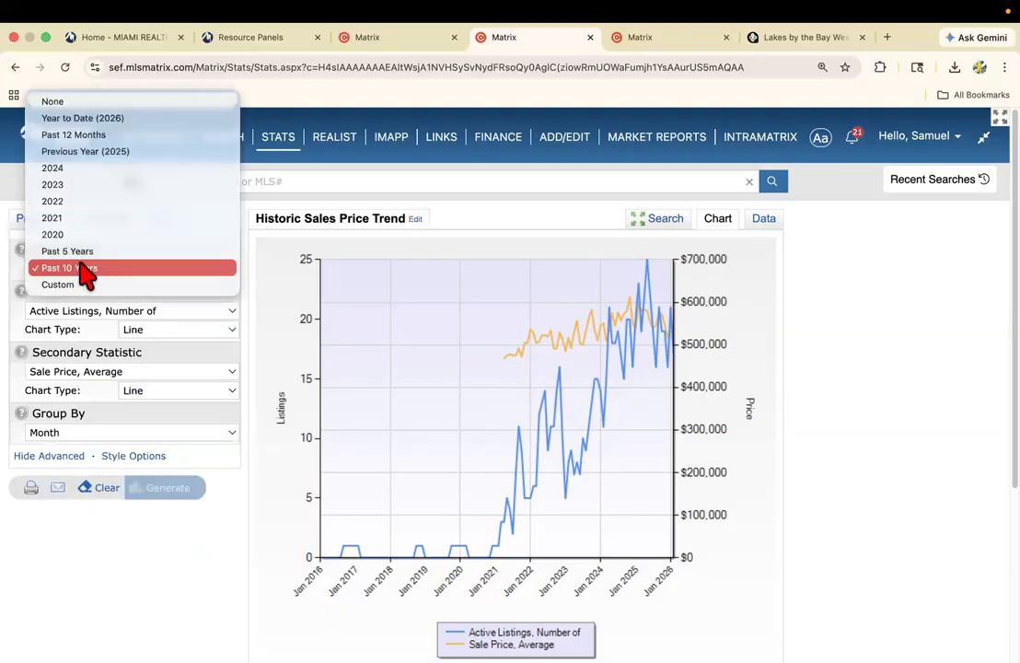
{"action": "left_click", "coordinate": [262, 213]}
{"action": "left_click", "coordinate": [92, 269]}
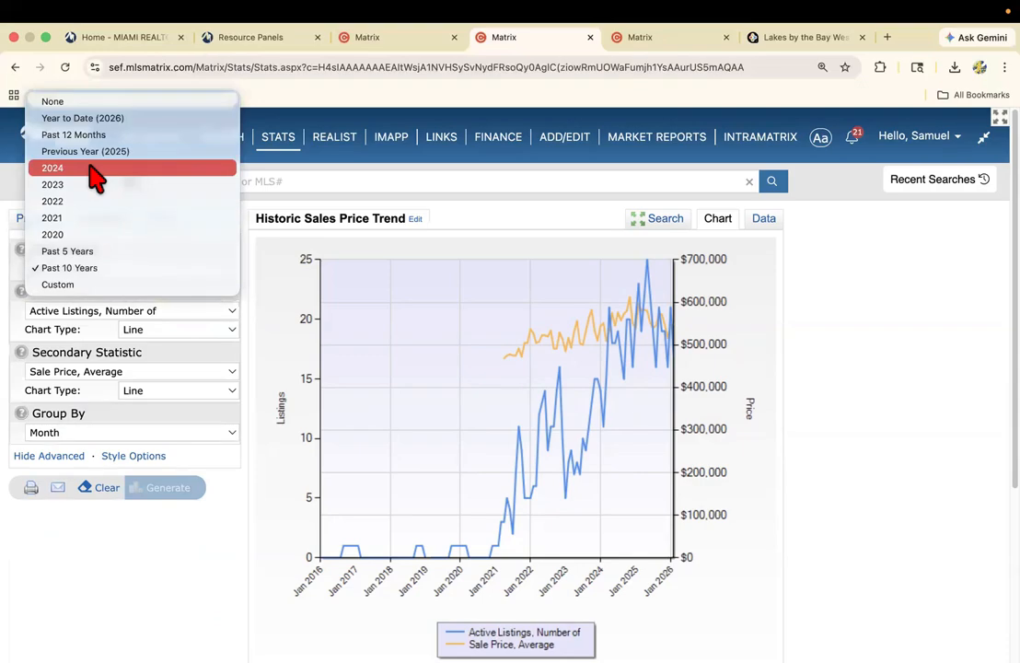
{"action": "left_click", "coordinate": [92, 135]}
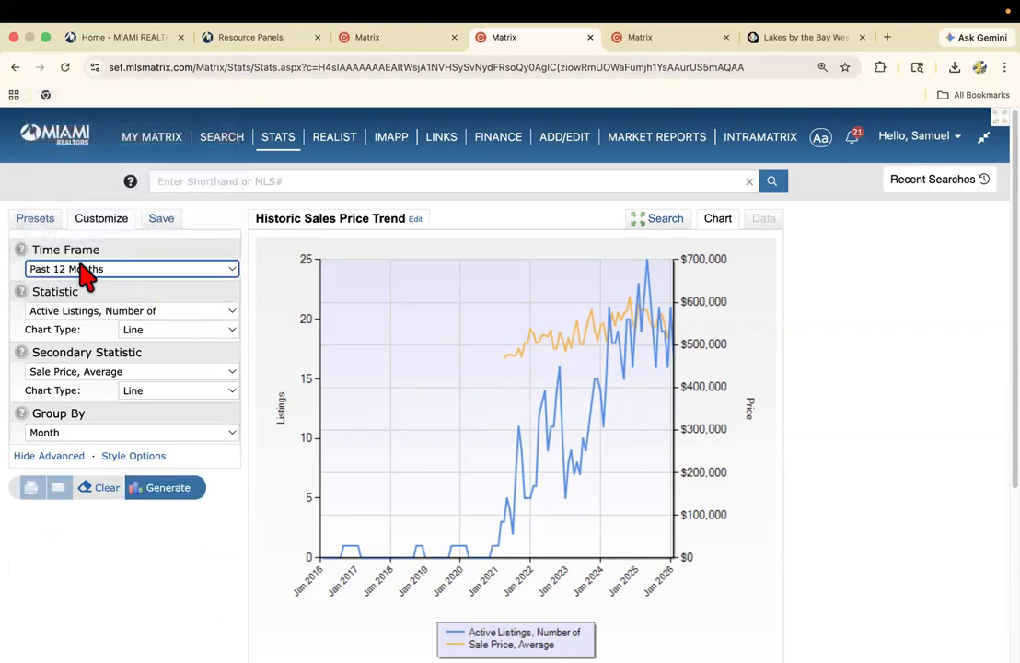
{"action": "left_click", "coordinate": [174, 498]}
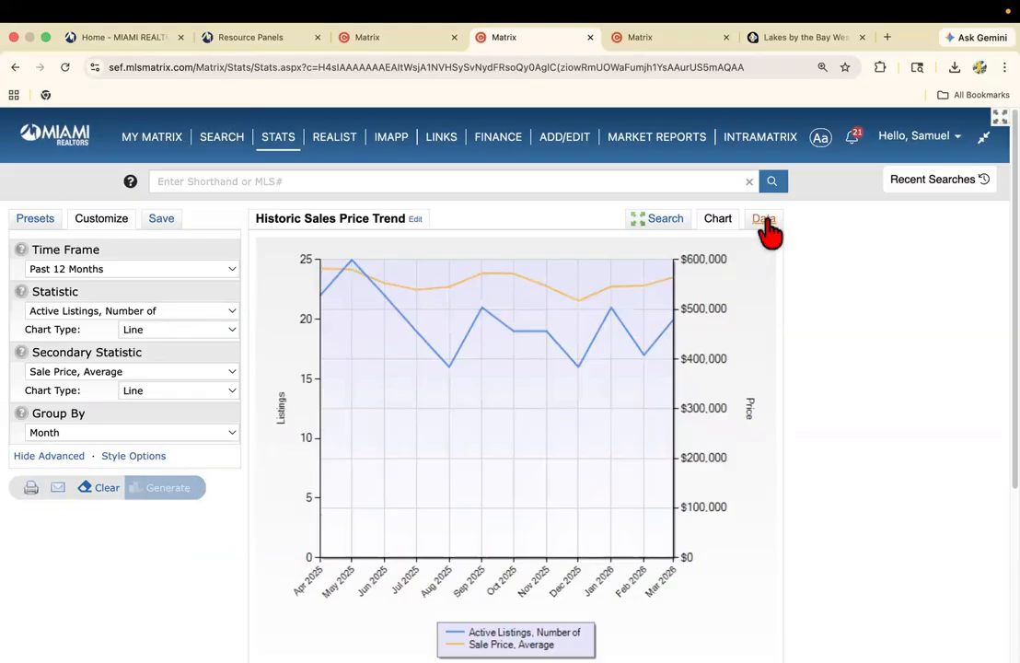
View the price trend's monthly data table and compare its average sale prices with the subject listing's list price.
{"action": "left_click", "coordinate": [764, 221]}
{"action": "scroll", "coordinate": [644, 382], "scroll_direction": "down", "scroll_amount": 1}
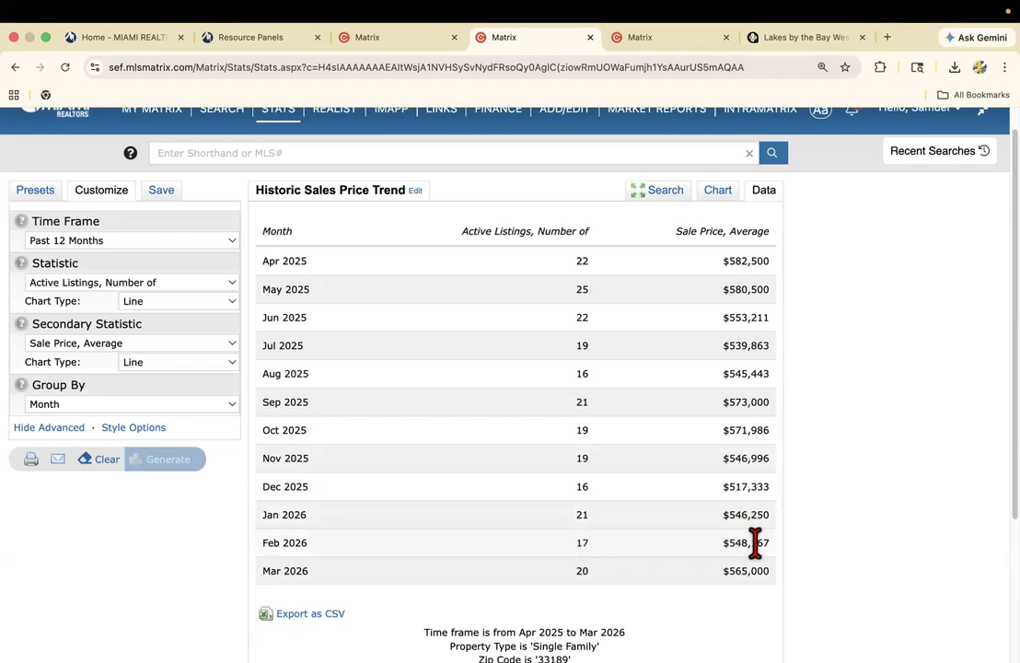
{"action": "left_click", "coordinate": [391, 39]}
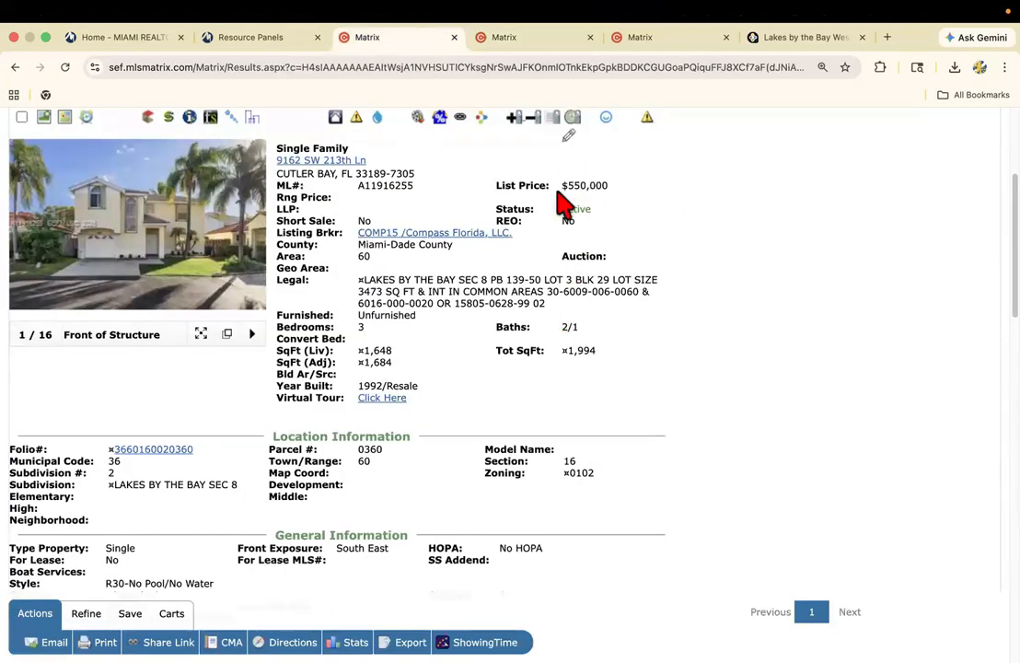
{"action": "left_click", "coordinate": [514, 39]}
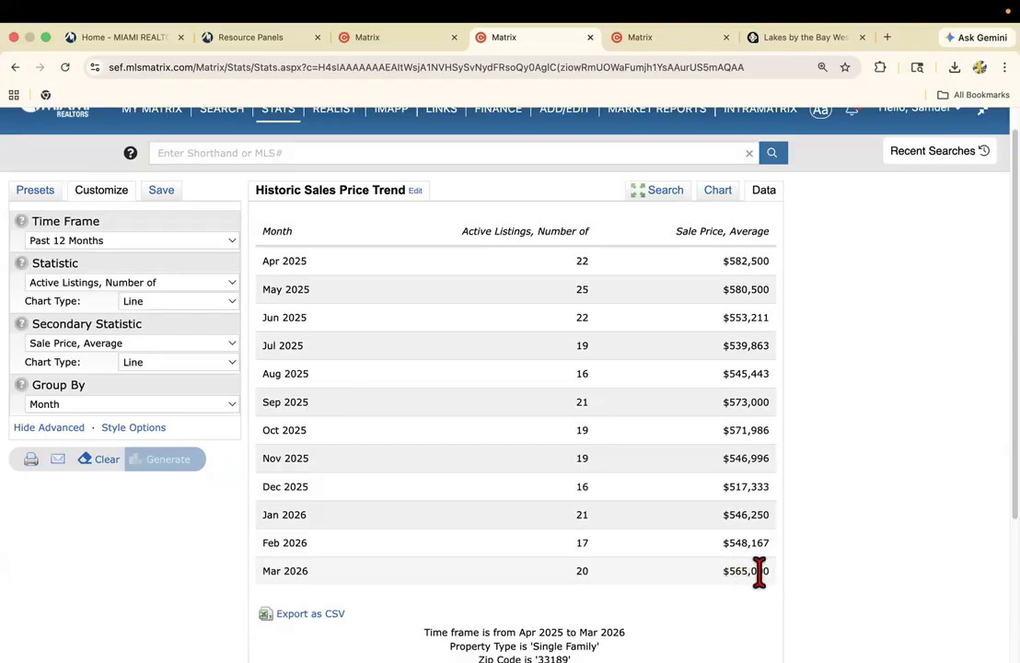
{"action": "scroll", "coordinate": [603, 534], "scroll_direction": "down", "scroll_amount": 2}
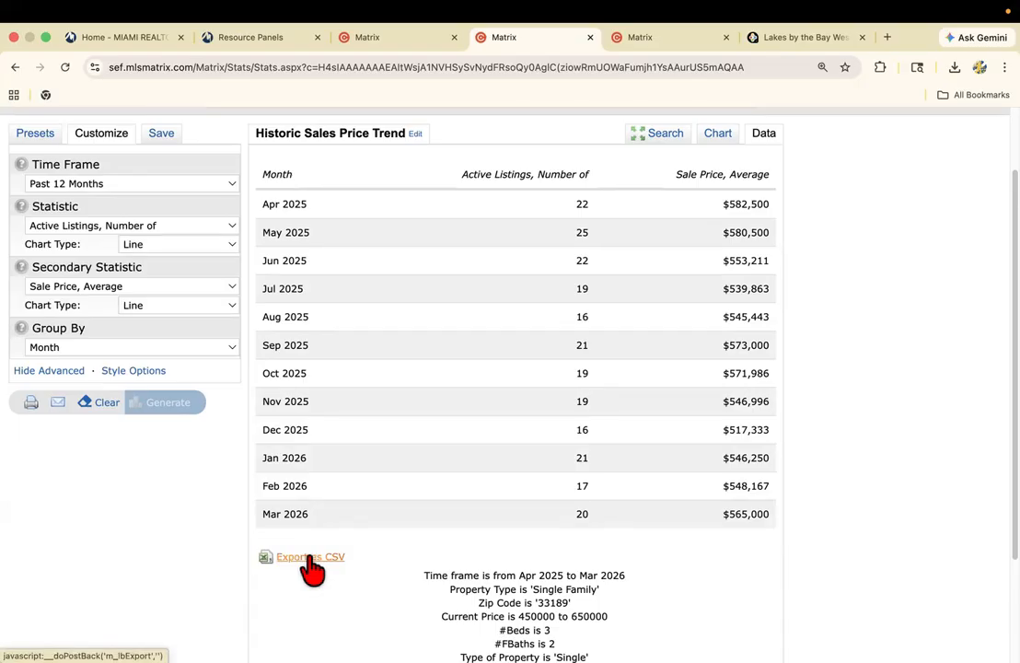
Preview the printable version of the Historic Sales Price Trend chart with tabular data included, and close the preview.
{"action": "left_click", "coordinate": [721, 136]}
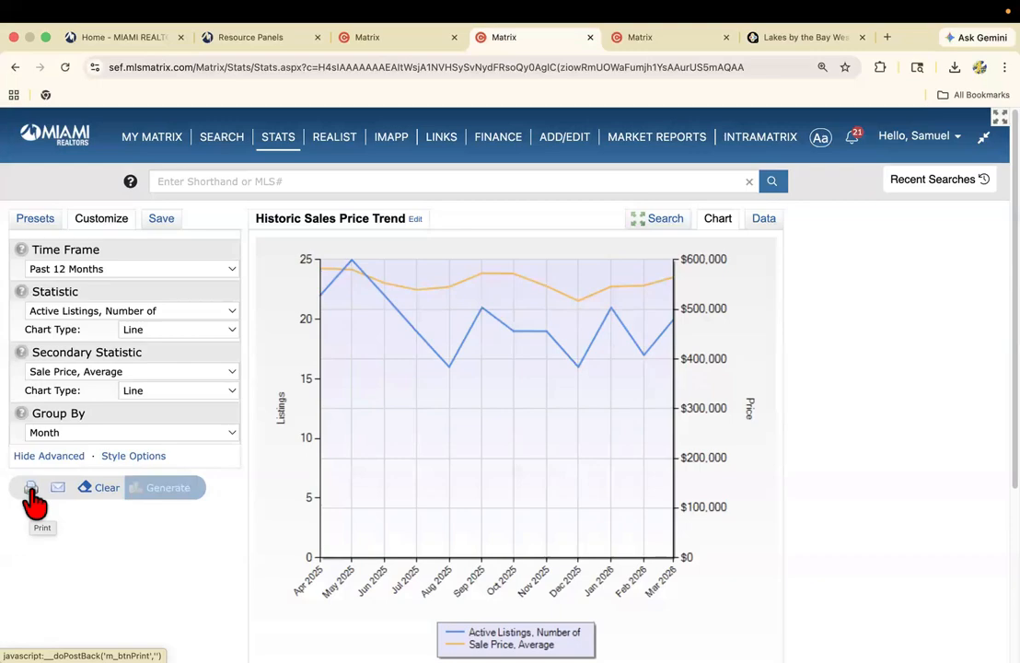
{"action": "left_click", "coordinate": [31, 494]}
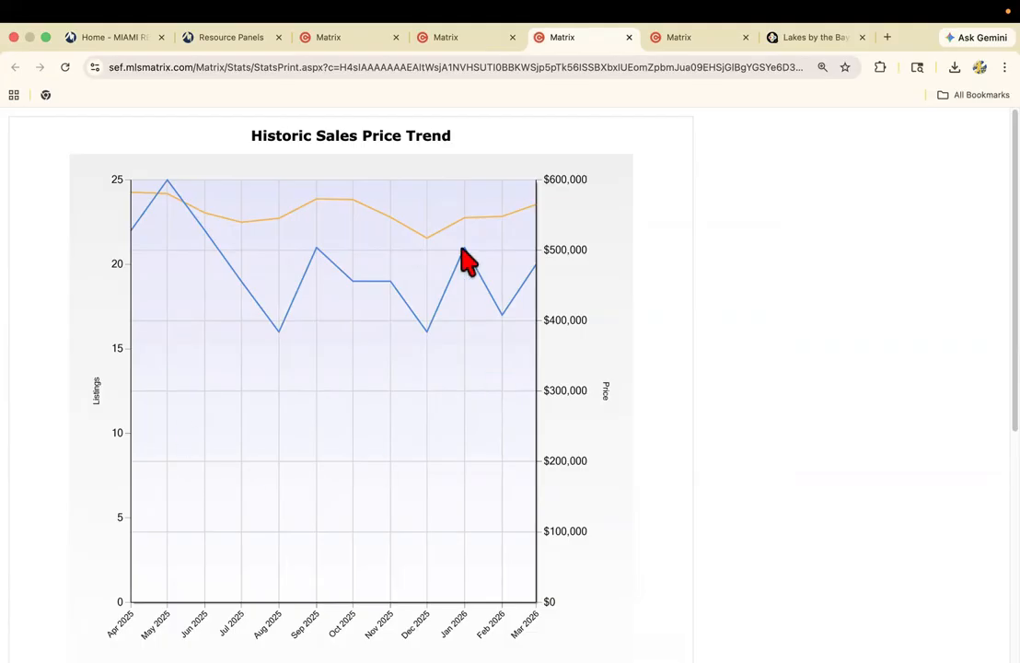
{"action": "scroll", "coordinate": [282, 352], "scroll_direction": "down", "scroll_amount": 5}
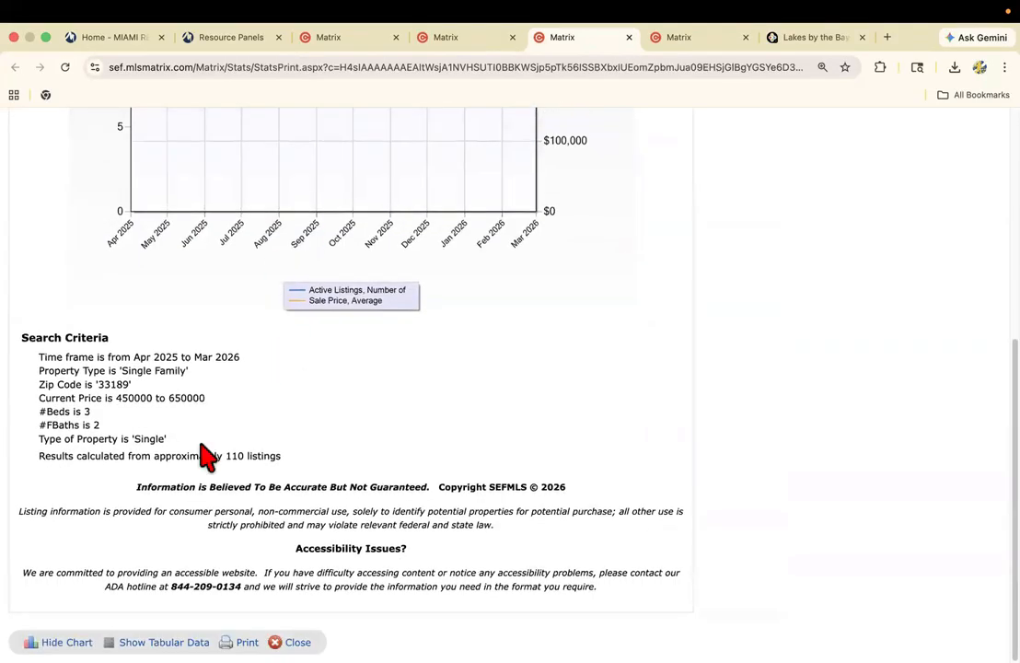
{"action": "left_click", "coordinate": [164, 642]}
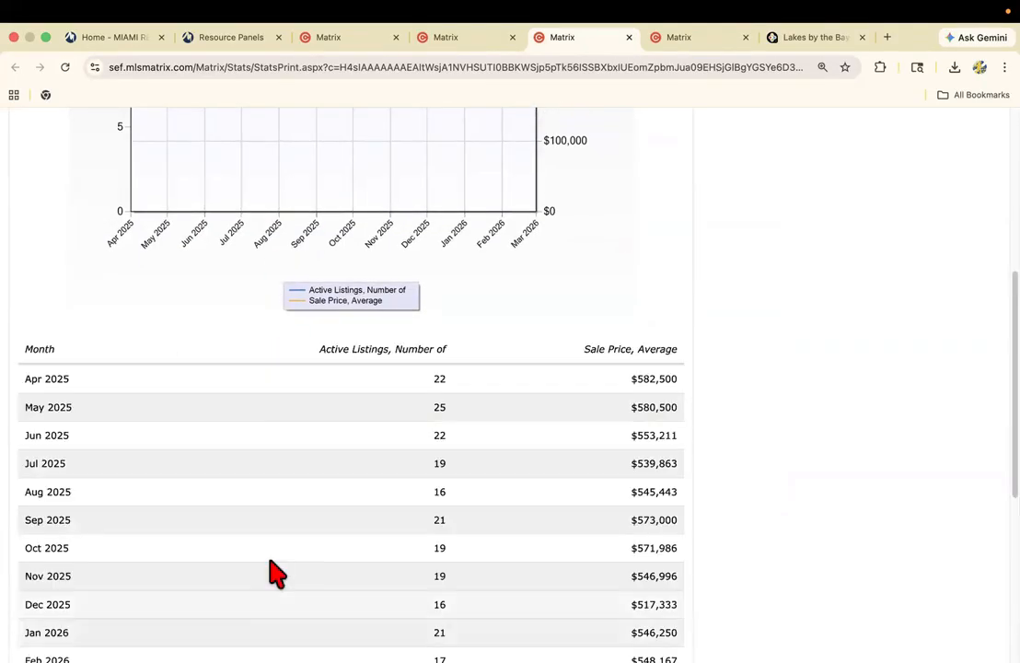
{"action": "scroll", "coordinate": [319, 501], "scroll_direction": "down", "scroll_amount": 4}
{"action": "scroll", "coordinate": [368, 386], "scroll_direction": "up", "scroll_amount": 4}
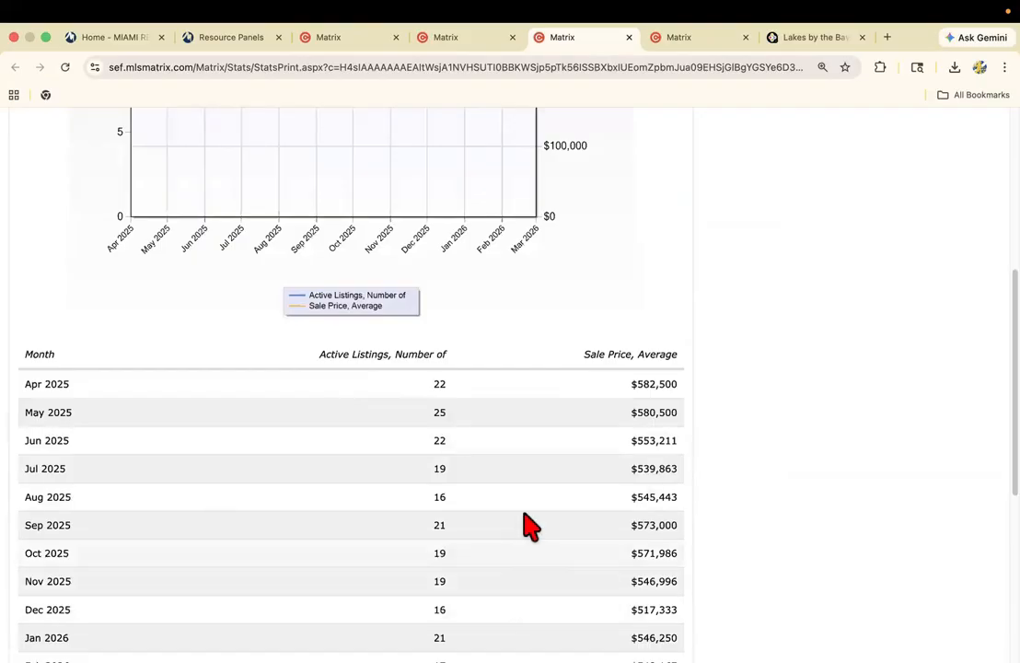
{"action": "scroll", "coordinate": [523, 523], "scroll_direction": "down", "scroll_amount": 2}
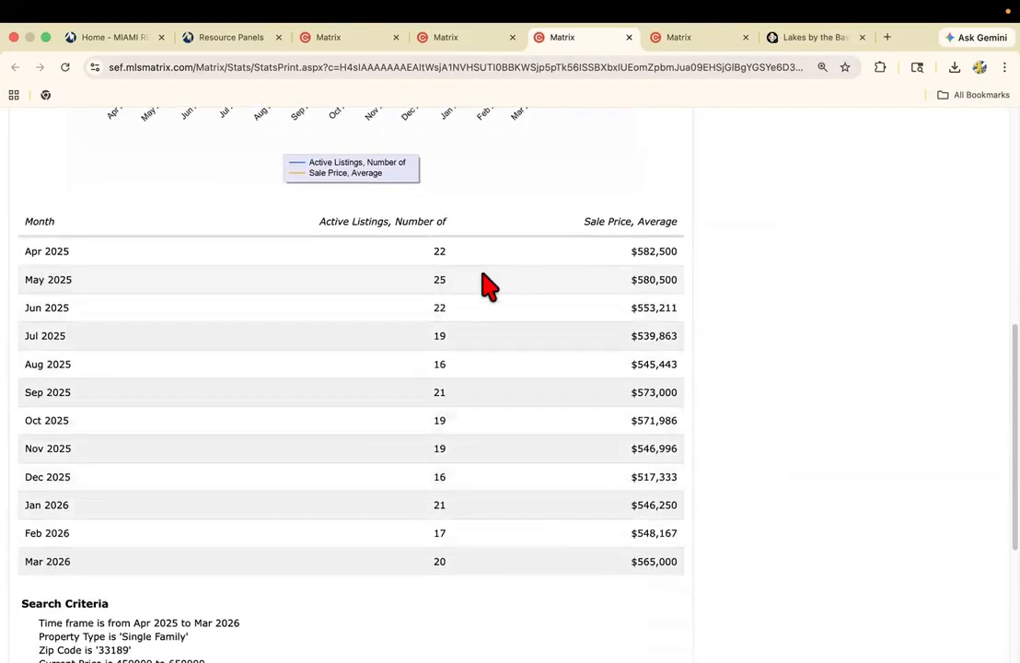
{"action": "left_click", "coordinate": [628, 37]}
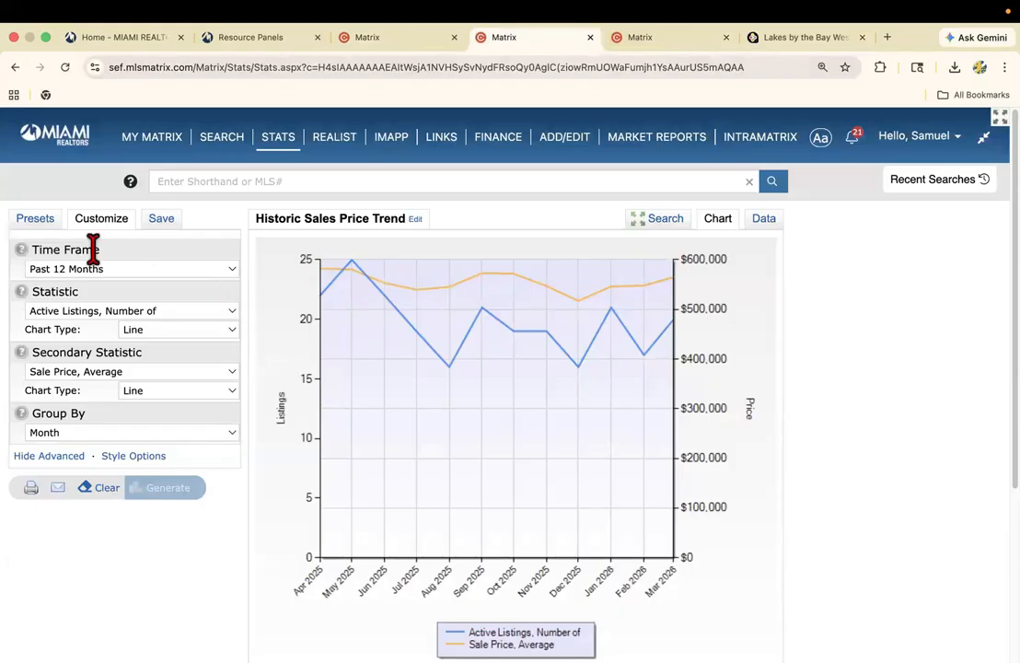
Select the system preset Historic Sales x Price Range and clear the price criterion from the search.
{"action": "left_click", "coordinate": [35, 221]}
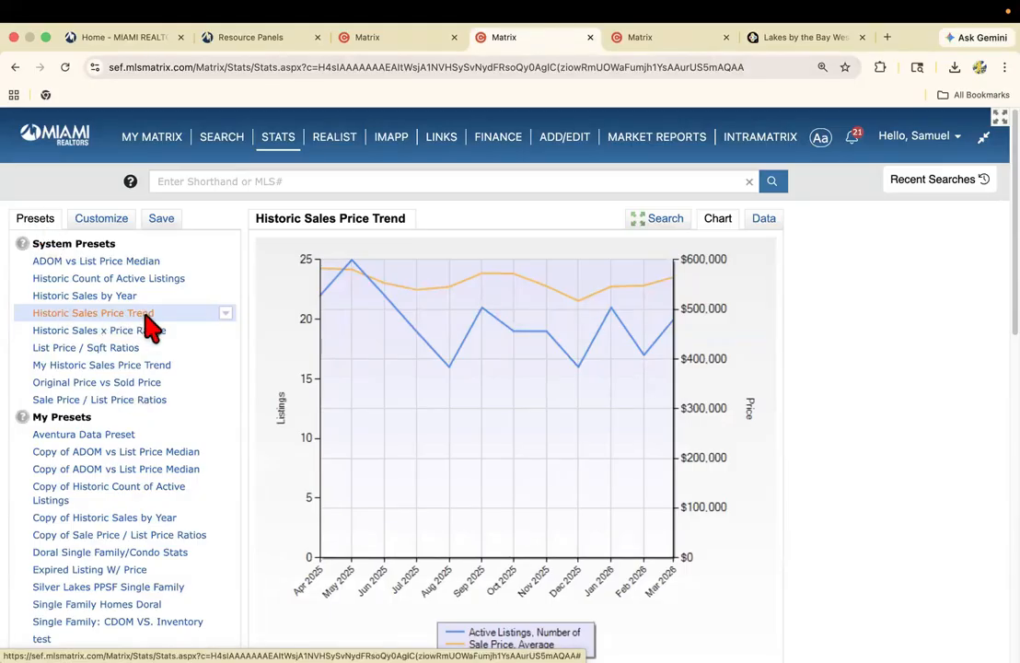
{"action": "left_click", "coordinate": [81, 331]}
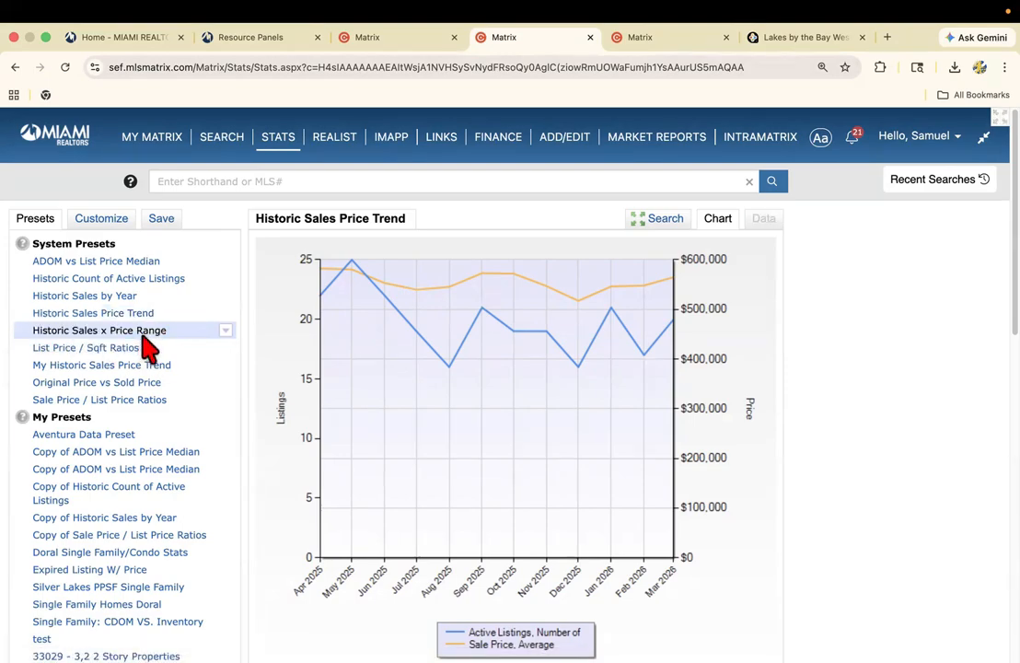
{"action": "left_click", "coordinate": [669, 223]}
{"action": "left_click", "coordinate": [671, 259]}
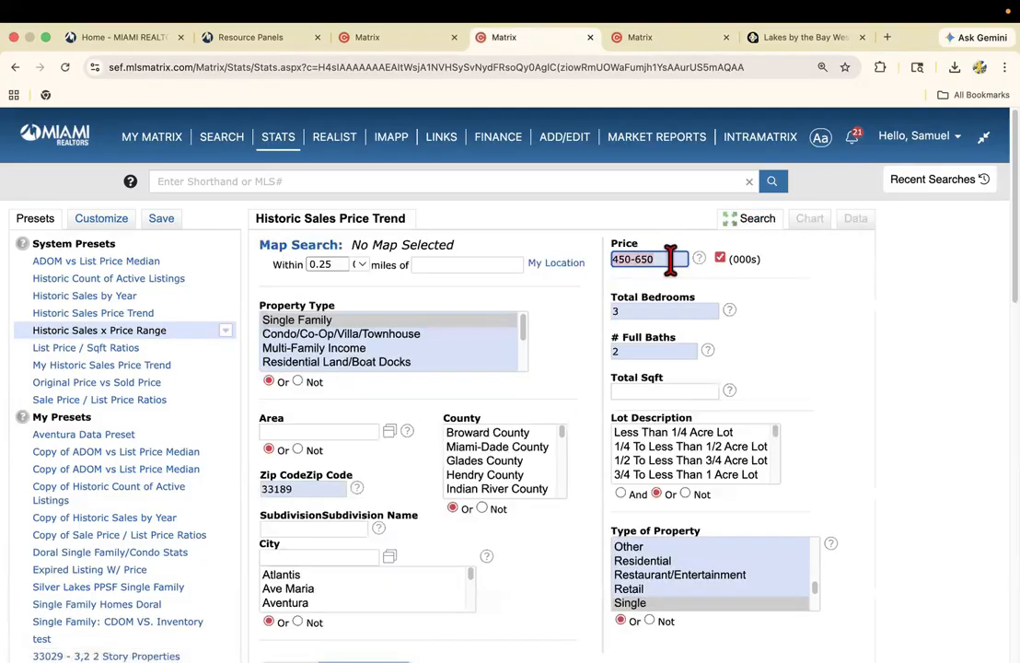
{"action": "key", "text": "BackSpace"}
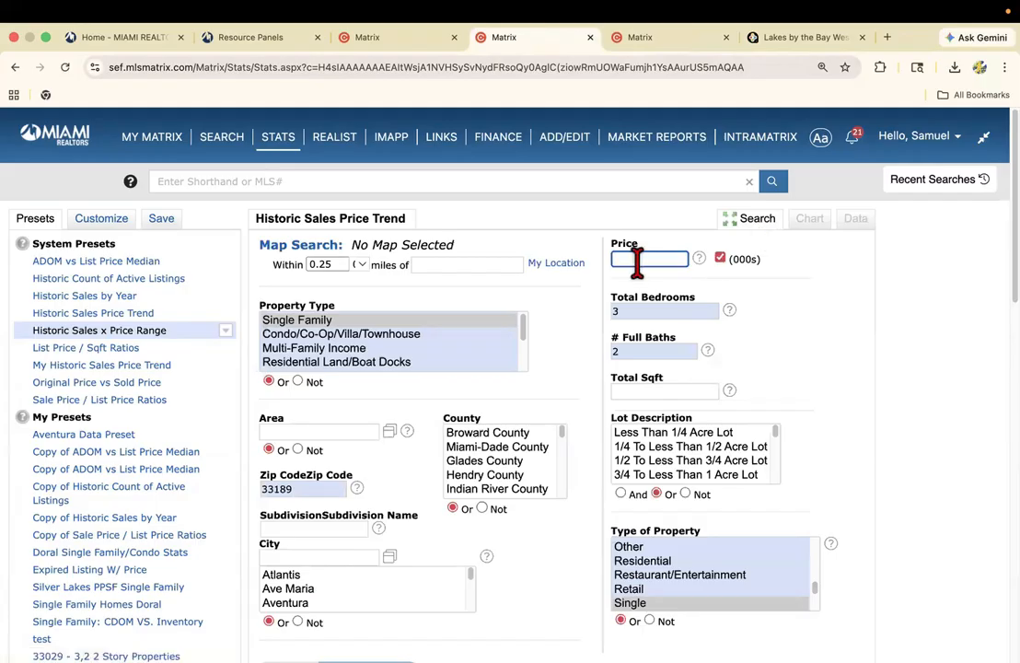
Generate the Historic Sales x Price Range chart and review the sales by price bracket for 2024 through 2026.
{"action": "left_click", "coordinate": [66, 333]}
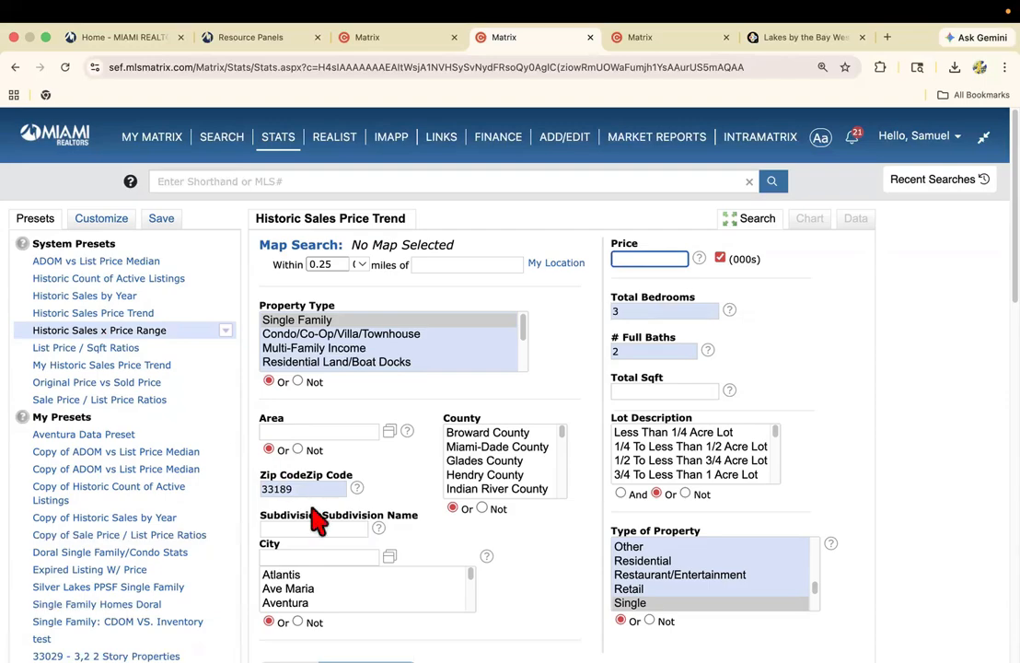
{"action": "mouse_move", "coordinate": [313, 495]}
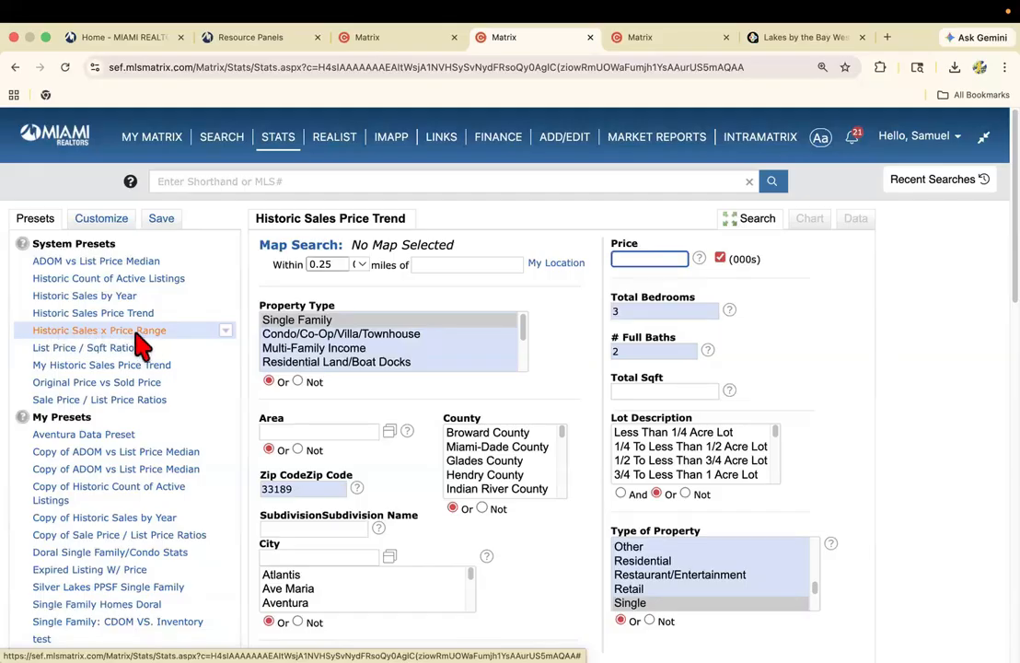
{"action": "scroll", "coordinate": [139, 341], "scroll_direction": "down", "scroll_amount": 5}
{"action": "scroll", "coordinate": [156, 428], "scroll_direction": "down", "scroll_amount": 6}
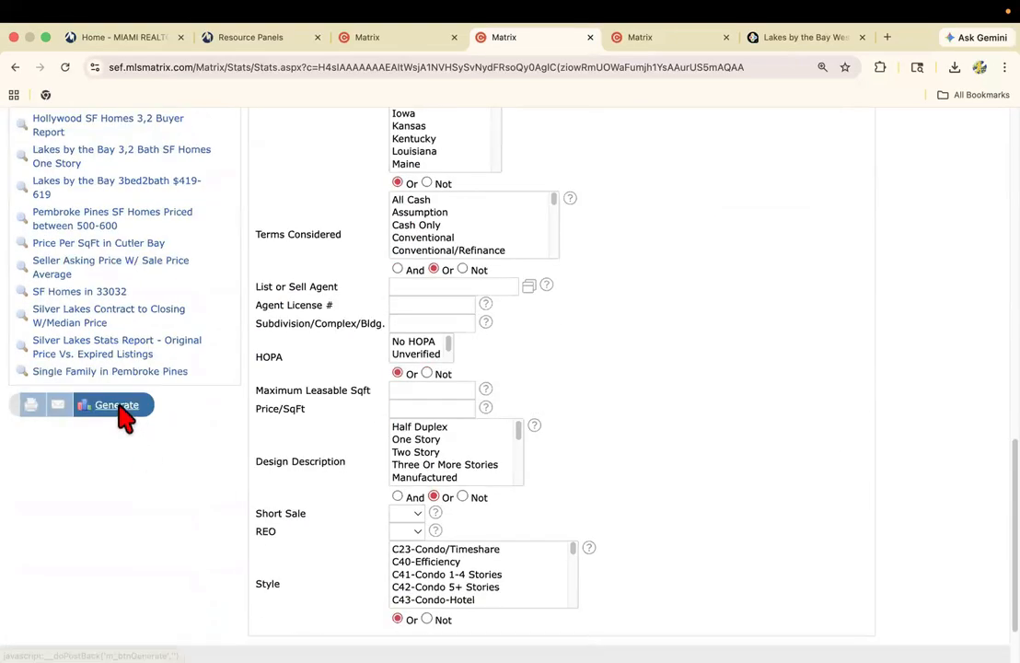
{"action": "left_click", "coordinate": [125, 416]}
{"action": "scroll", "coordinate": [405, 412], "scroll_direction": "down", "scroll_amount": 3}
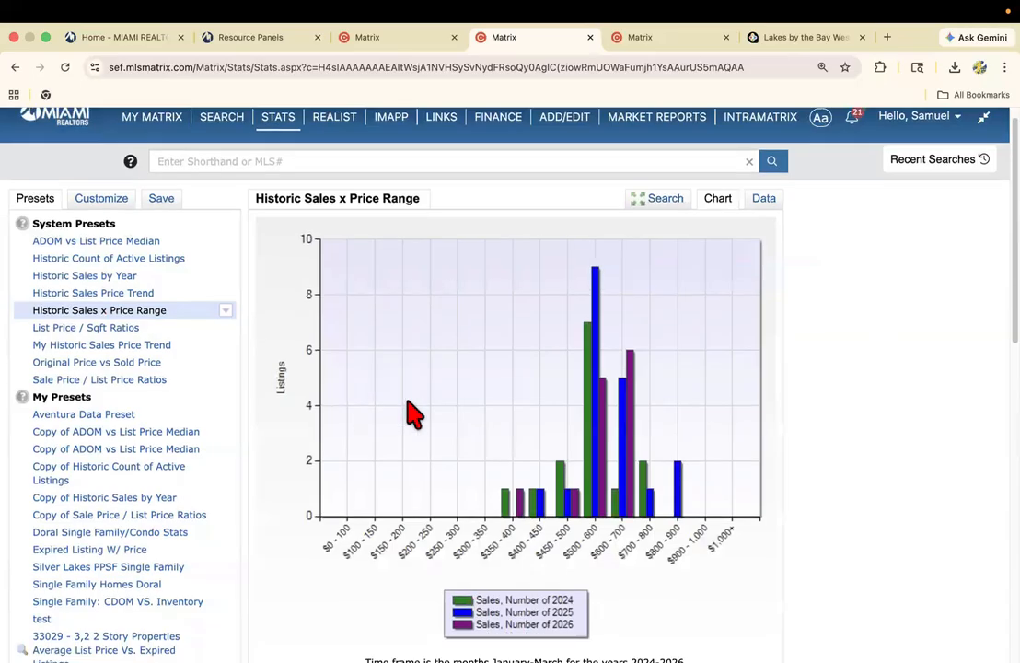
{"action": "scroll", "coordinate": [518, 388], "scroll_direction": "up", "scroll_amount": 2}
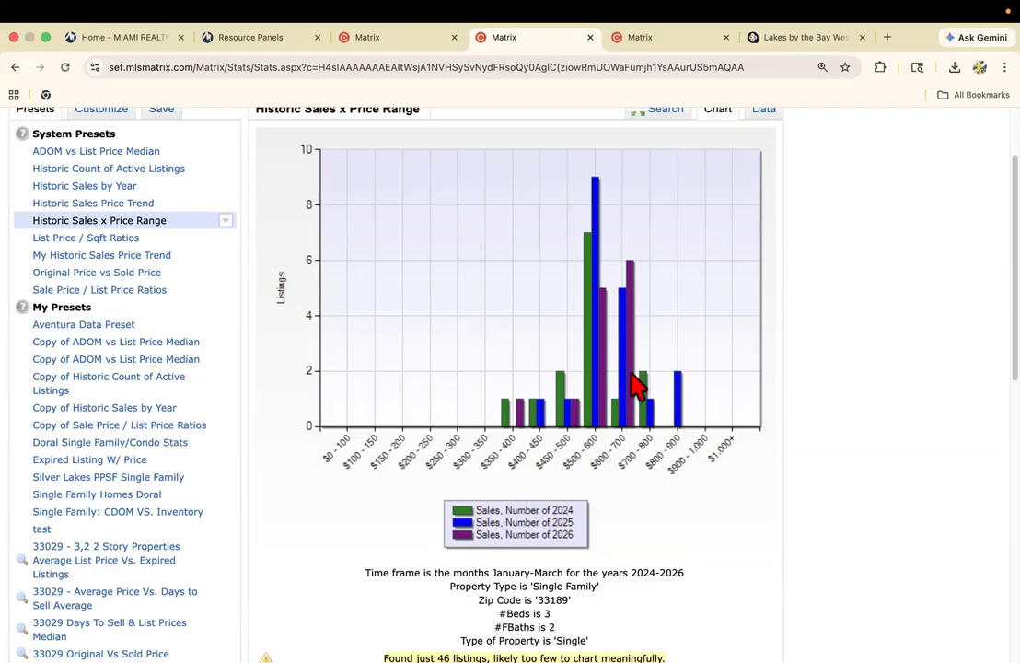
Compare the sales counts by year across the price brackets, including the 2026 count for the $600–700 thousand bracket.
{"action": "mouse_move", "coordinate": [632, 383]}
{"action": "mouse_move", "coordinate": [527, 425]}
{"action": "mouse_move", "coordinate": [634, 353]}
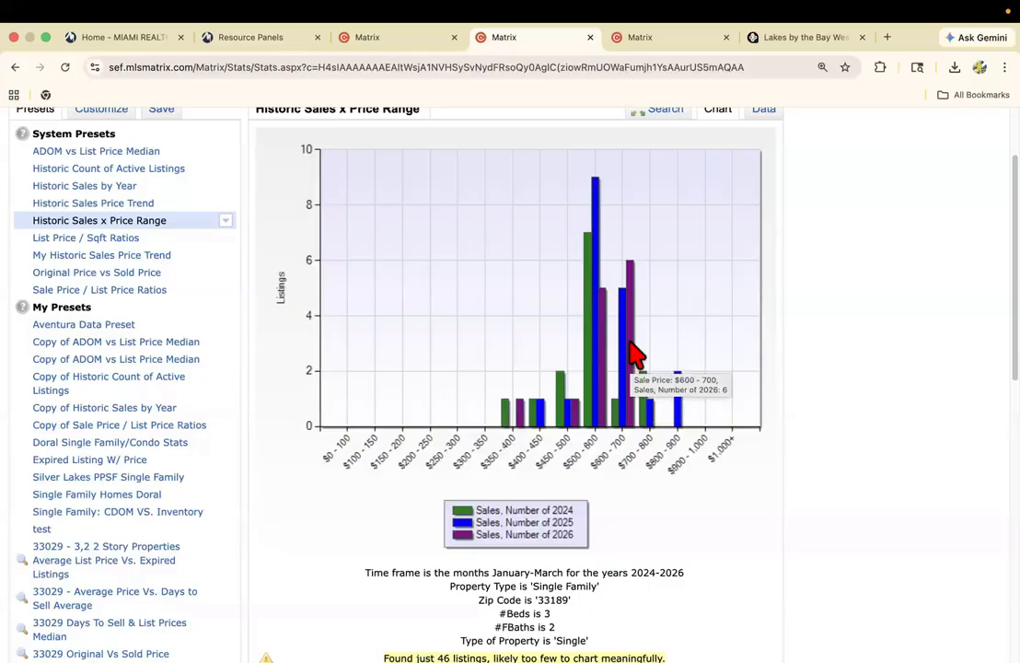
{"action": "mouse_move", "coordinate": [575, 416]}
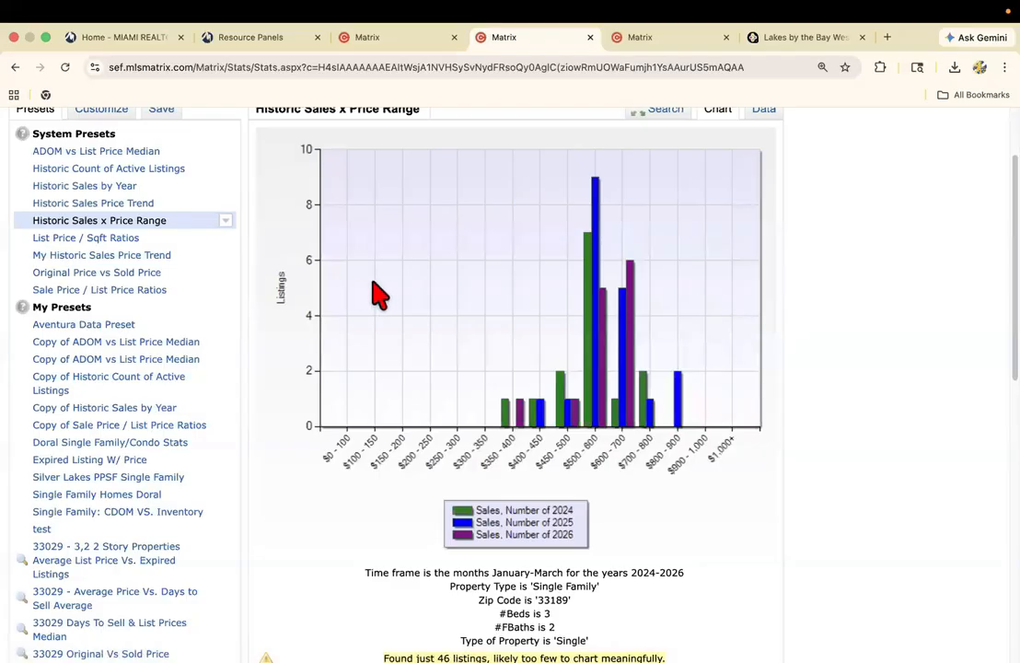
Return to the search criteria and enter 33189 SF Homes 3,2 - Market Sales as the English name for saving the current preset.
{"action": "scroll", "coordinate": [387, 300], "scroll_direction": "up", "scroll_amount": 1}
{"action": "scroll", "coordinate": [387, 299], "scroll_direction": "up", "scroll_amount": 1}
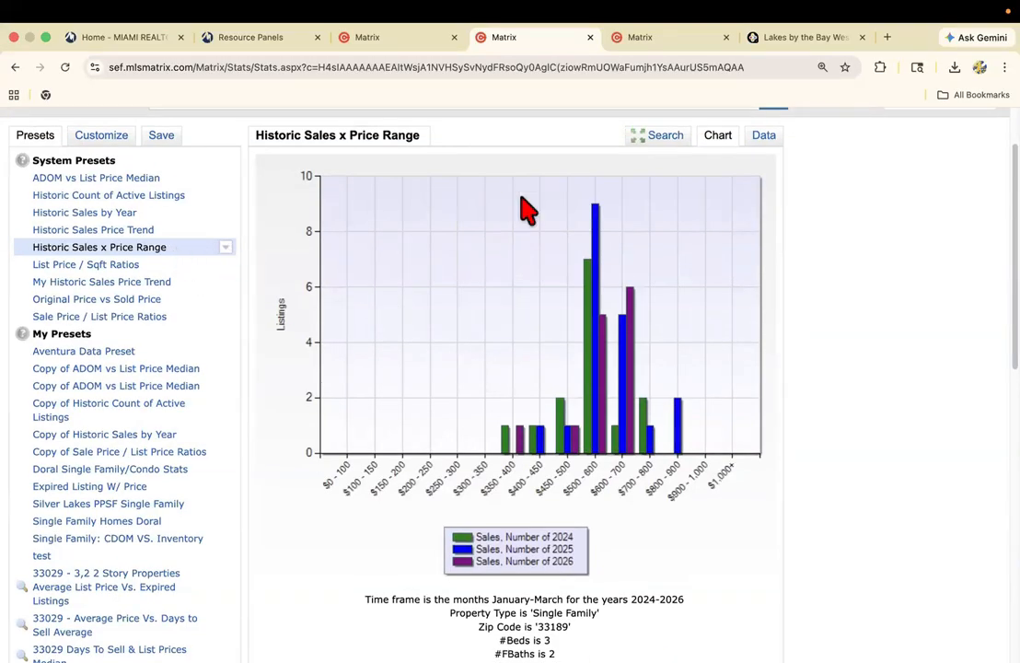
{"action": "left_click", "coordinate": [661, 138]}
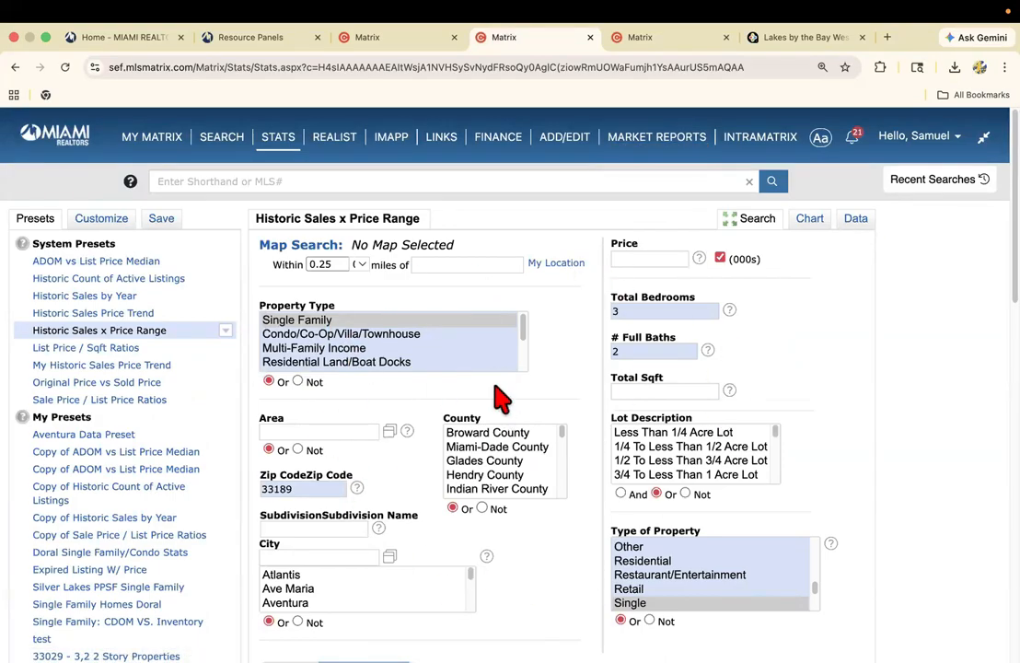
{"action": "left_click", "coordinate": [169, 229]}
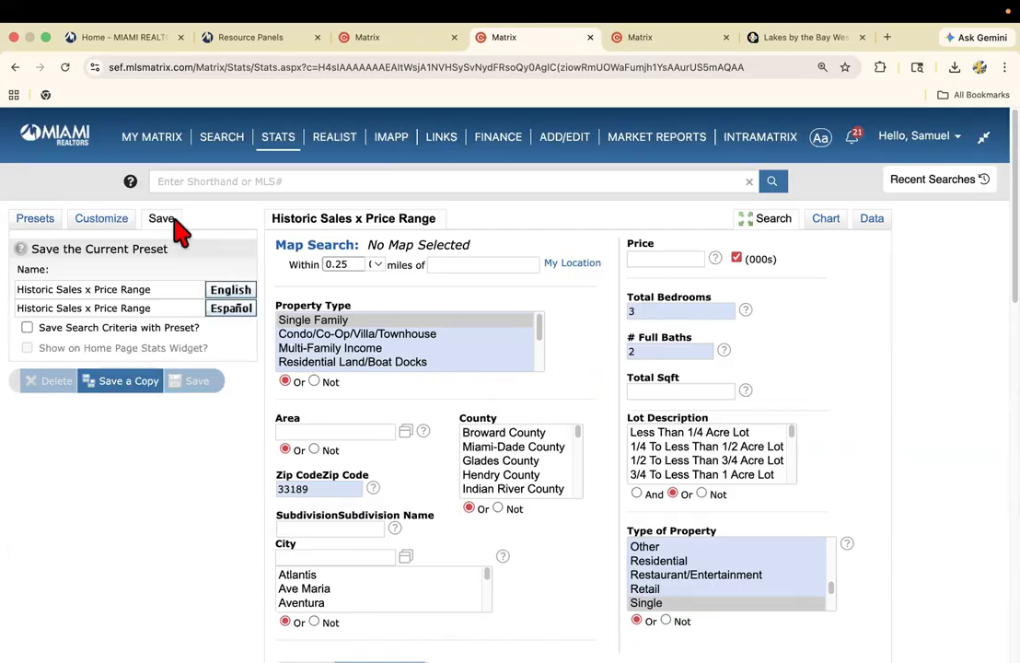
{"action": "triple_click", "coordinate": [124, 289]}
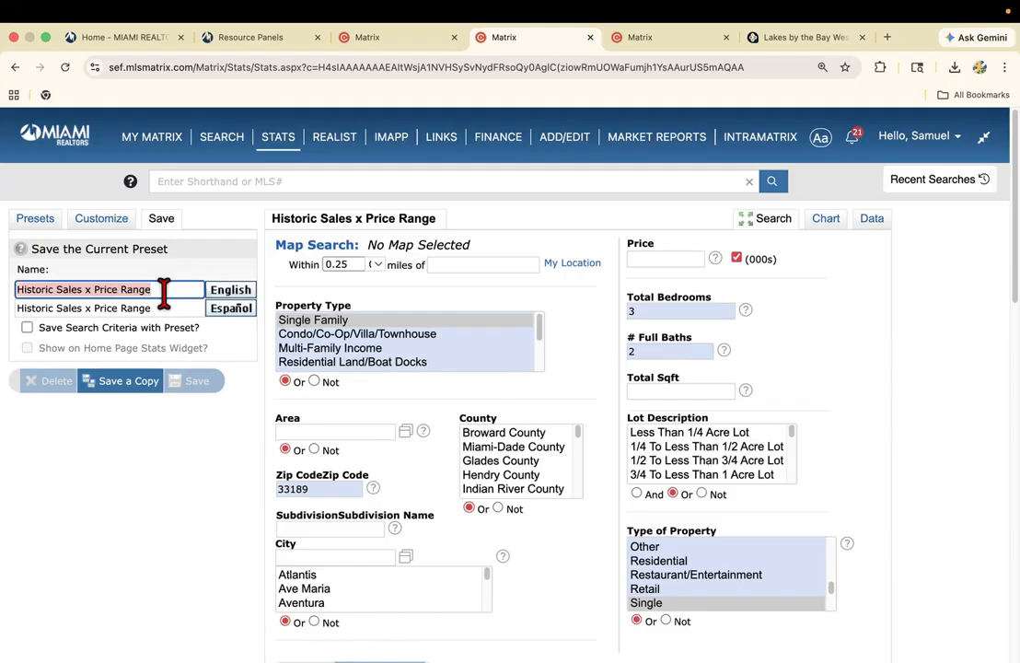
{"action": "type", "text": "3318"}
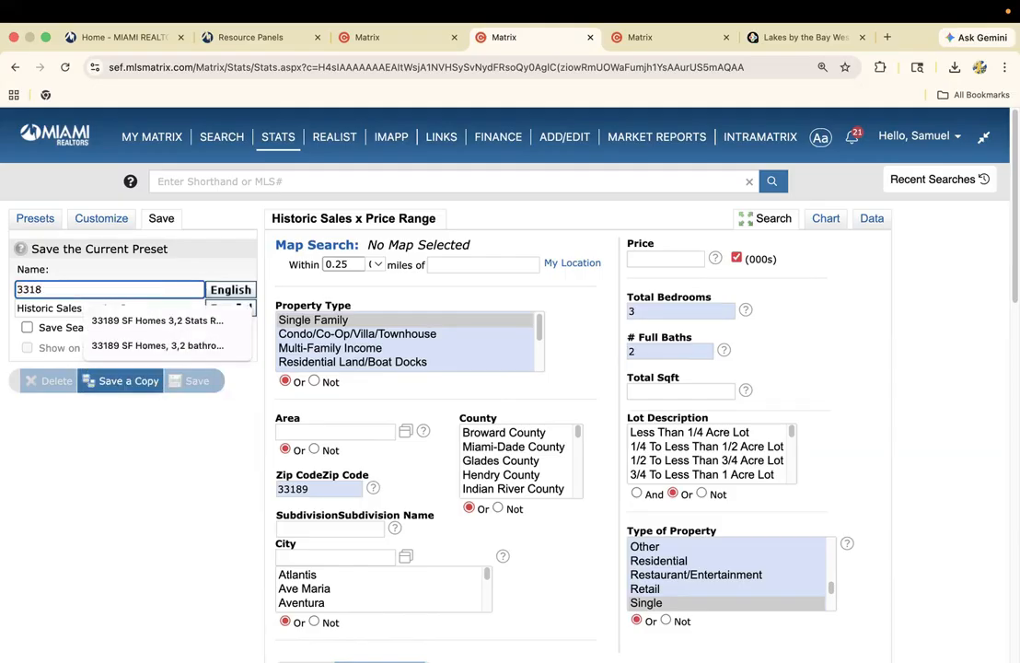
{"action": "type", "text": "9 SF Homes 3,2,"}
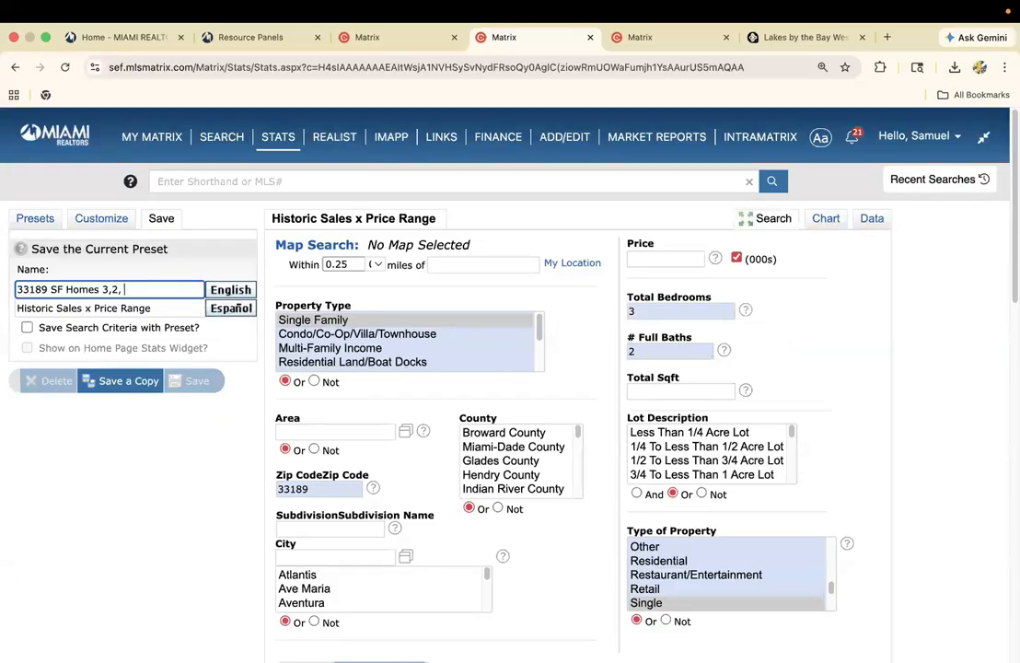
{"action": "key", "text": "BackSpace"}
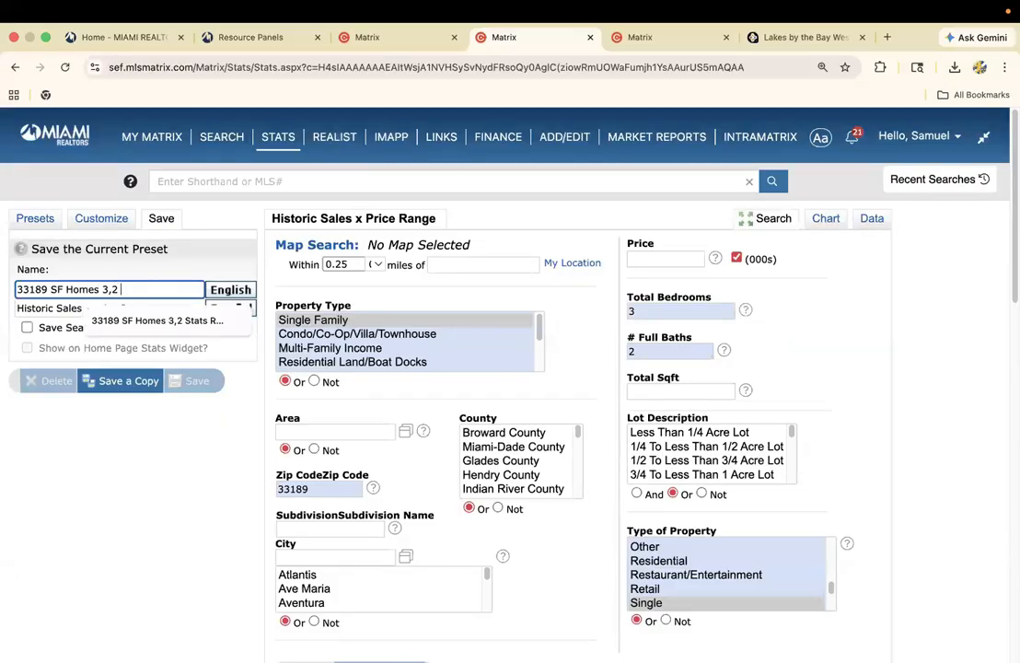
{"action": "type", "text": "- Market Sales"}
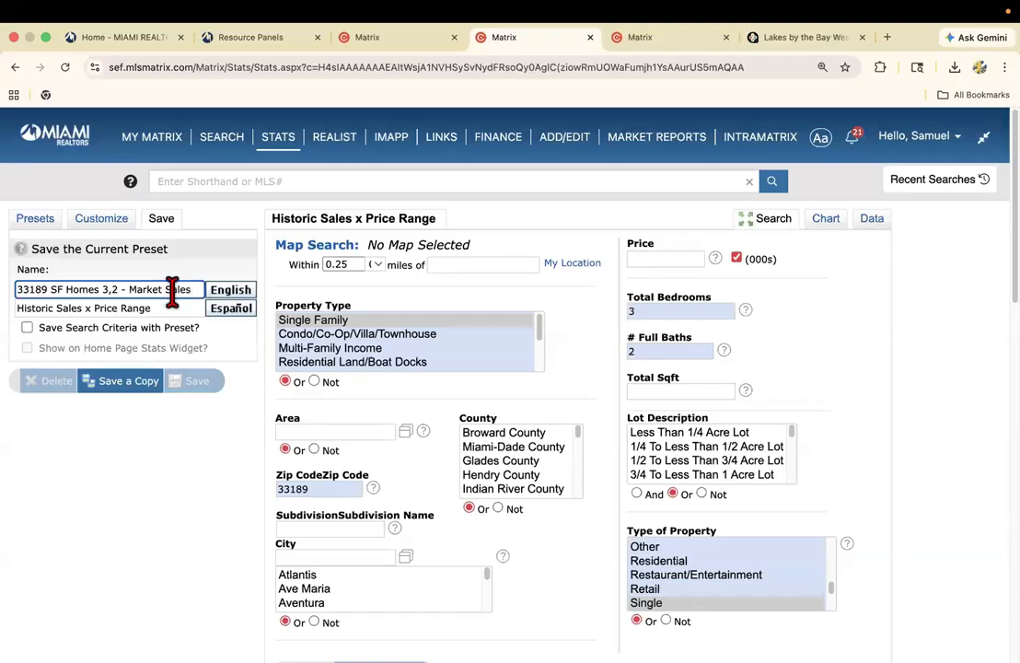
Include the search criteria and the home page stats widget option, and save the preset as a copy.
{"action": "left_click", "coordinate": [117, 307]}
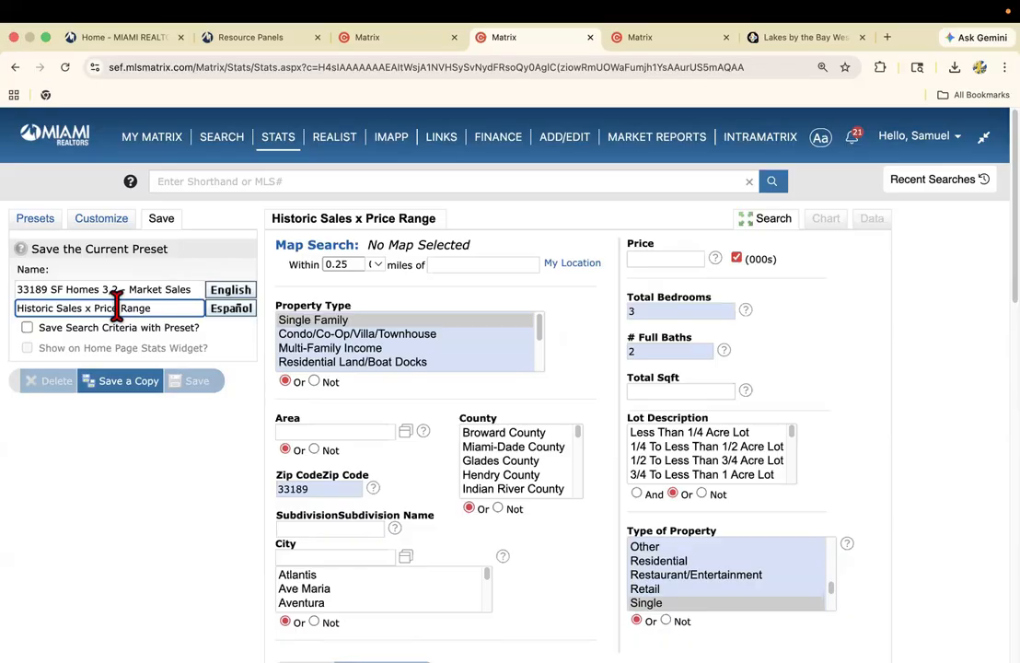
{"action": "triple_click", "coordinate": [169, 307]}
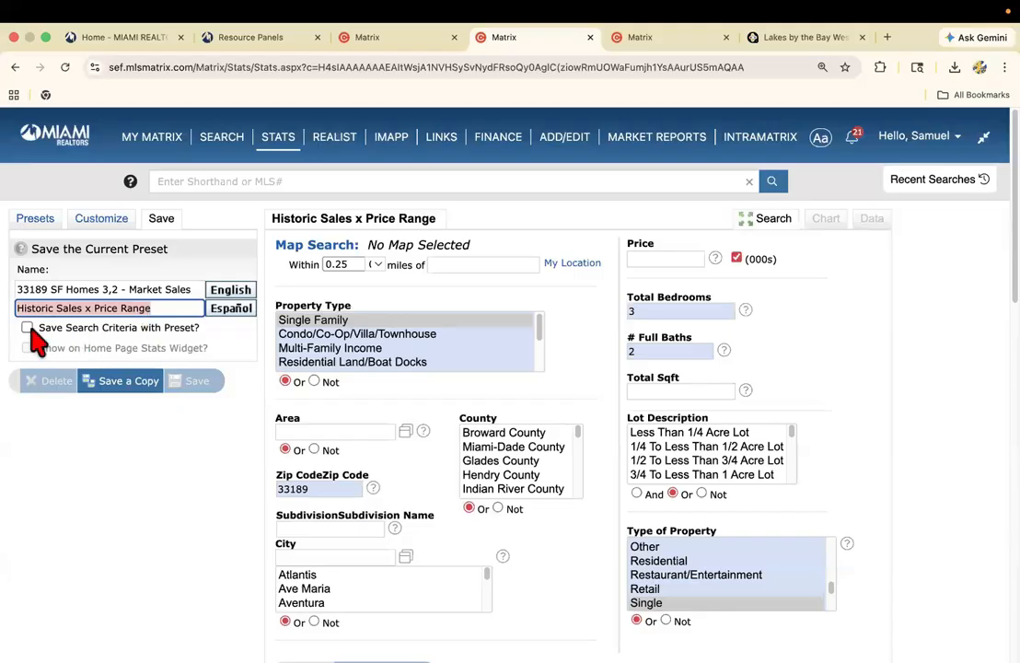
{"action": "left_click", "coordinate": [28, 328]}
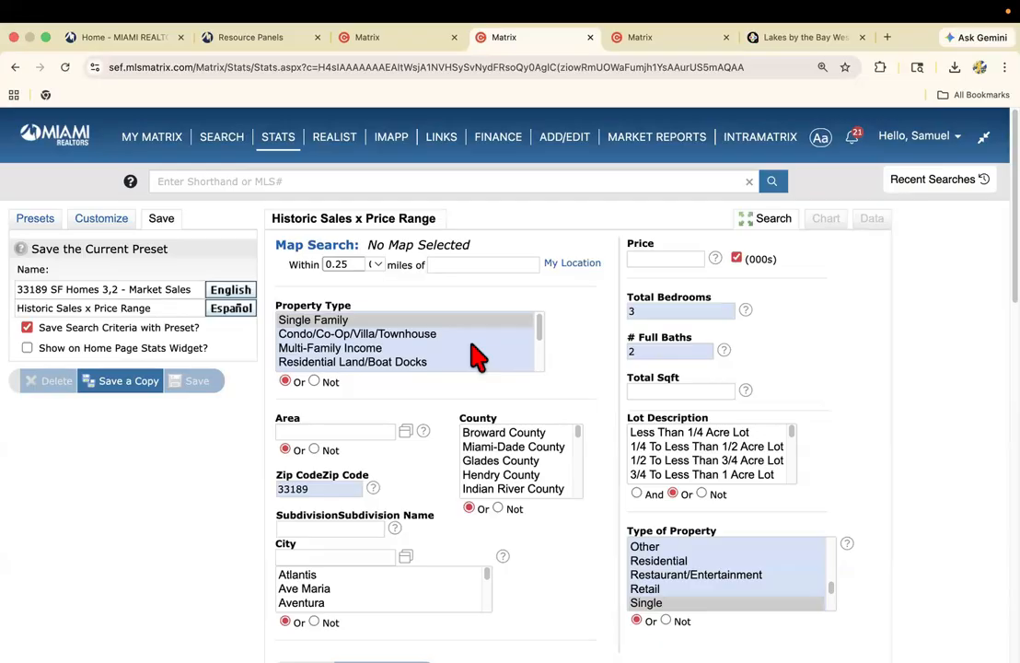
{"action": "left_click", "coordinate": [27, 348]}
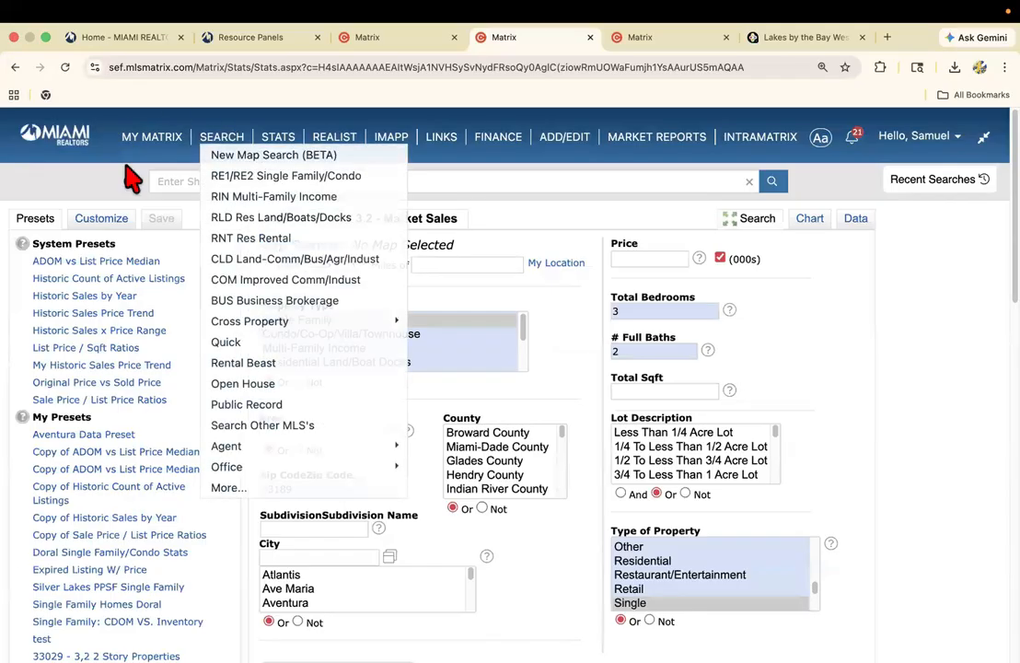
{"action": "mouse_move", "coordinate": [134, 147]}
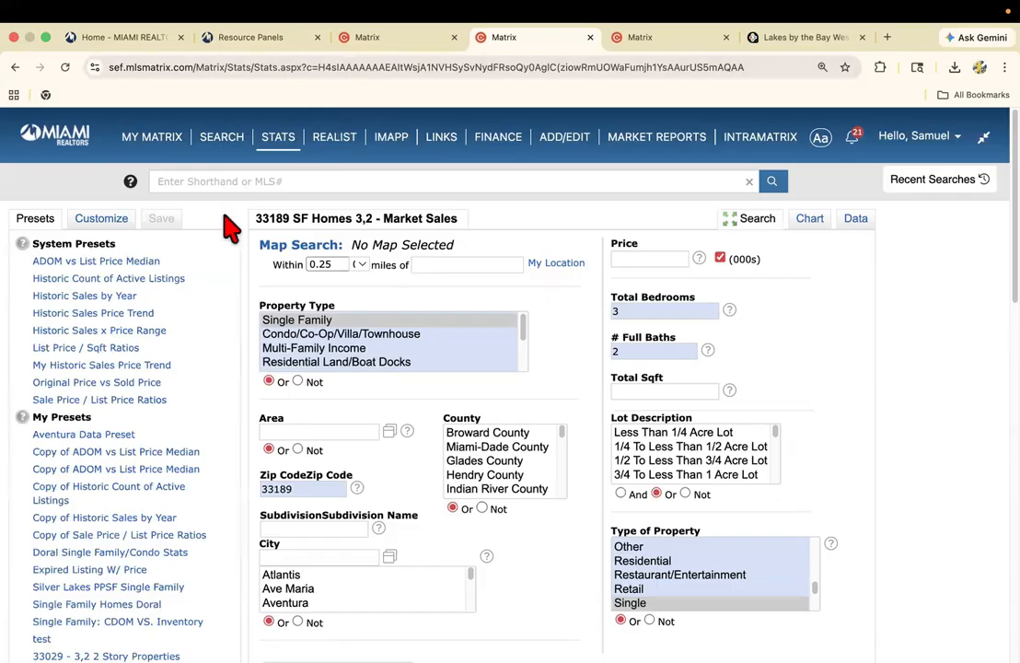
Select the system preset List Price / Sqft Ratios and generate its chart for the same search criteria.
{"action": "left_click", "coordinate": [107, 351]}
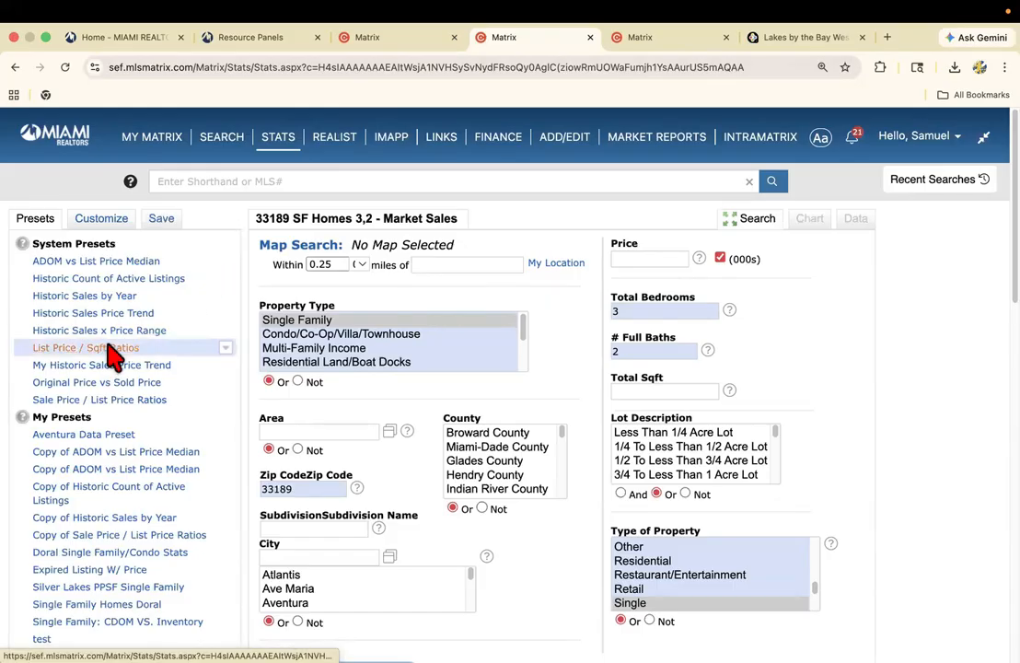
{"action": "scroll", "coordinate": [69, 343], "scroll_direction": "down", "scroll_amount": 1}
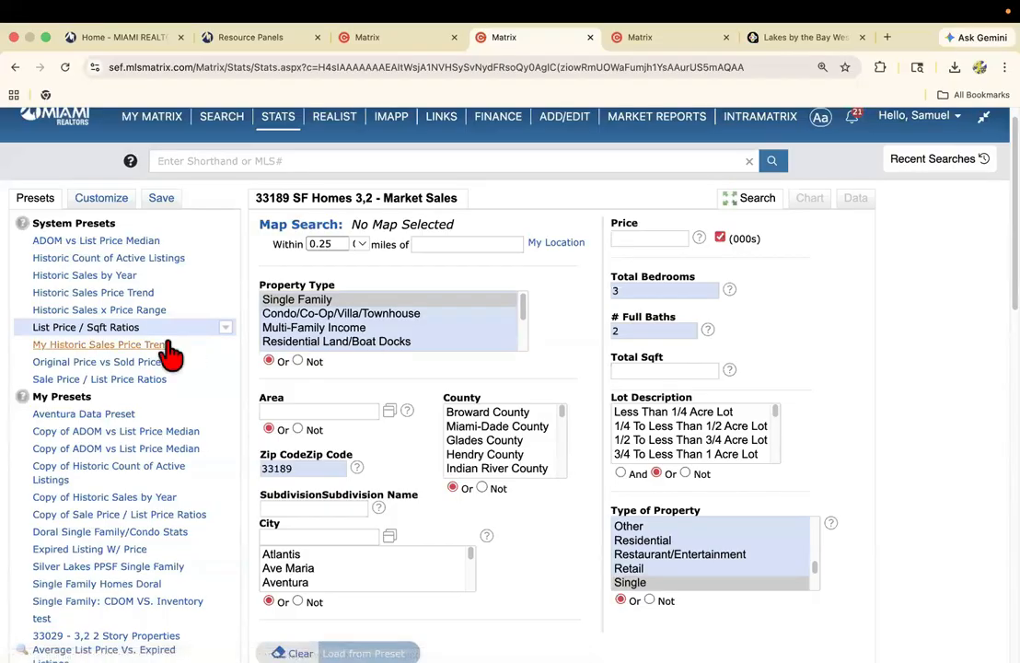
{"action": "scroll", "coordinate": [129, 354], "scroll_direction": "down", "scroll_amount": 15}
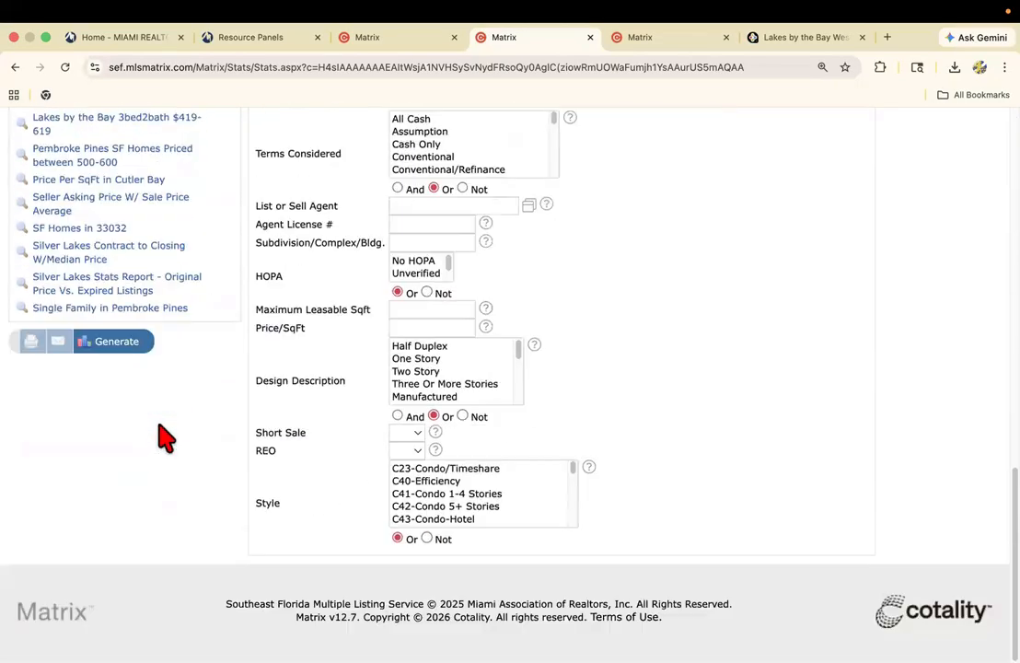
{"action": "left_click", "coordinate": [123, 348]}
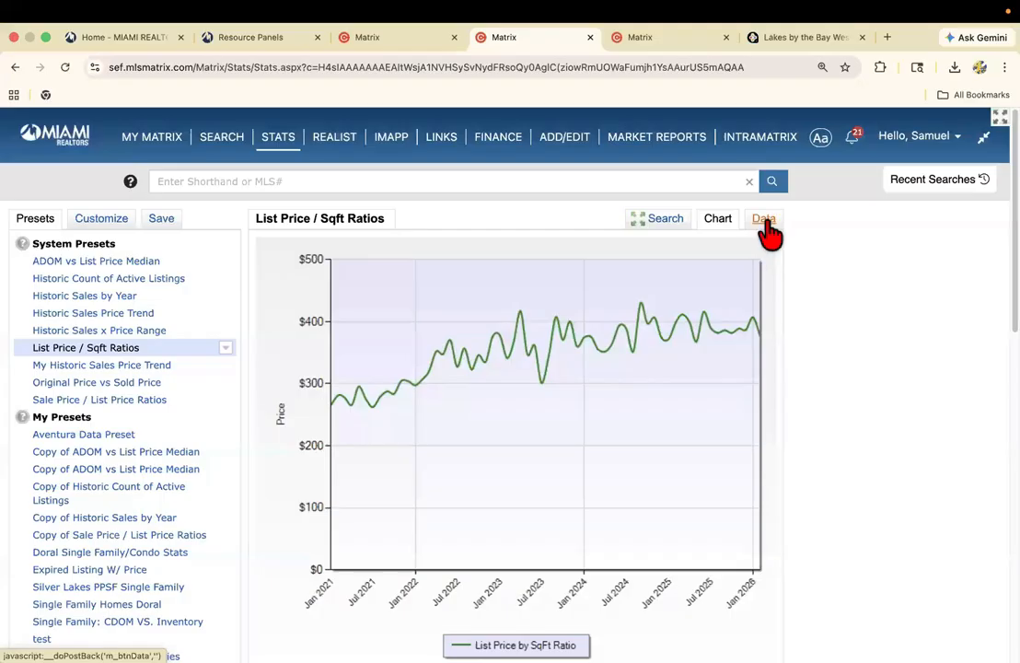
View the monthly list price per square foot data table and compare it with the subject listing's details.
{"action": "left_click", "coordinate": [760, 224]}
{"action": "scroll", "coordinate": [759, 336], "scroll_direction": "down", "scroll_amount": 1}
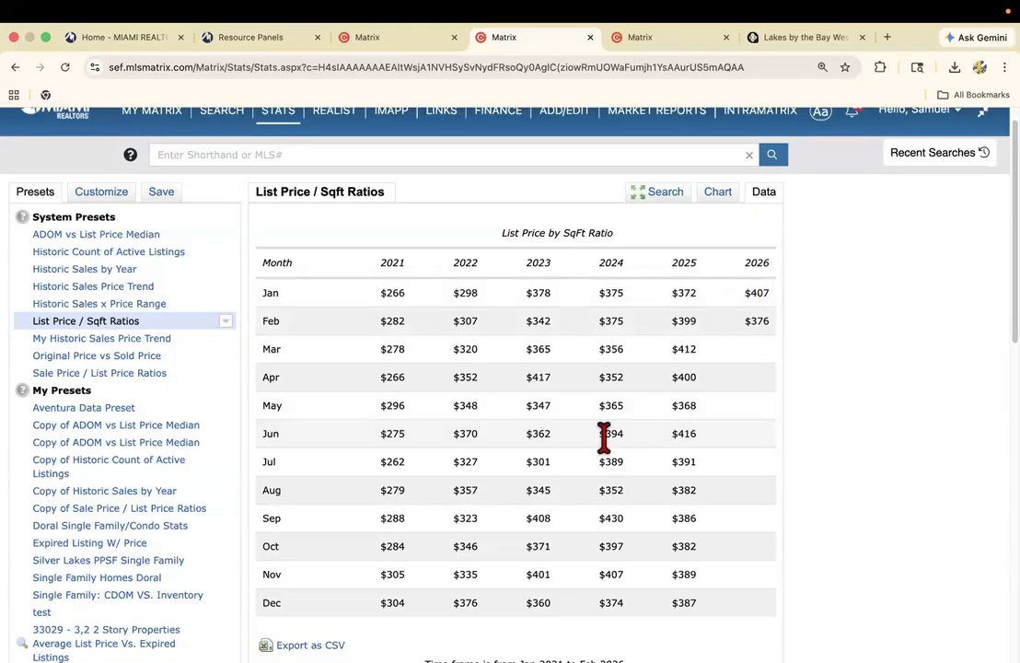
{"action": "scroll", "coordinate": [608, 435], "scroll_direction": "down", "scroll_amount": 3}
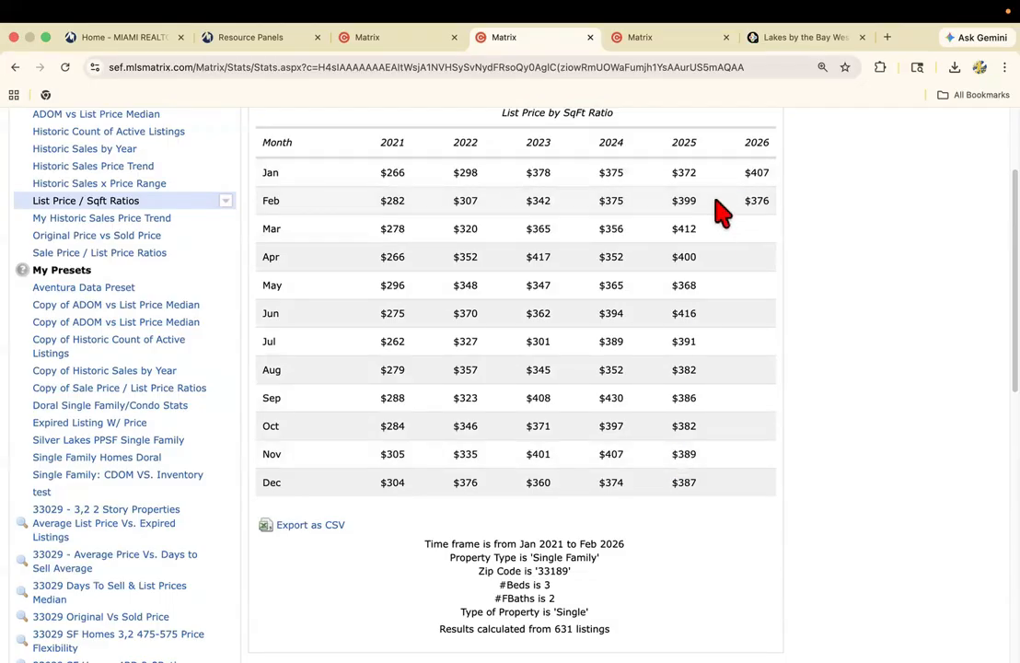
{"action": "left_click", "coordinate": [428, 39]}
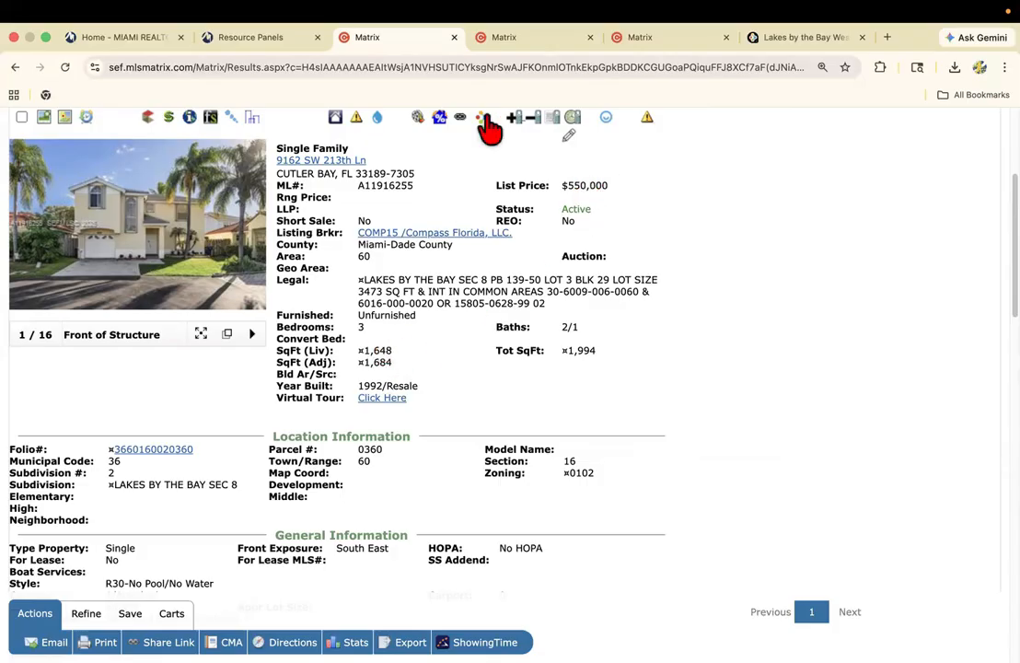
{"action": "left_click", "coordinate": [506, 54]}
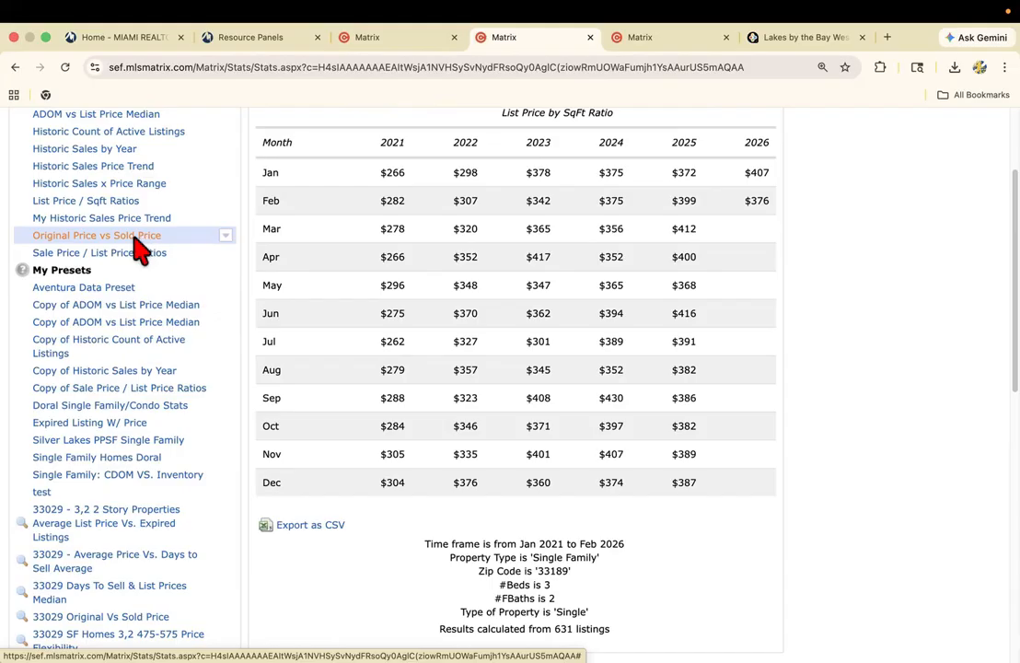
Generate the Original Price vs Sold Price statistics from the system preset.
{"action": "scroll", "coordinate": [138, 247], "scroll_direction": "down", "scroll_amount": 5}
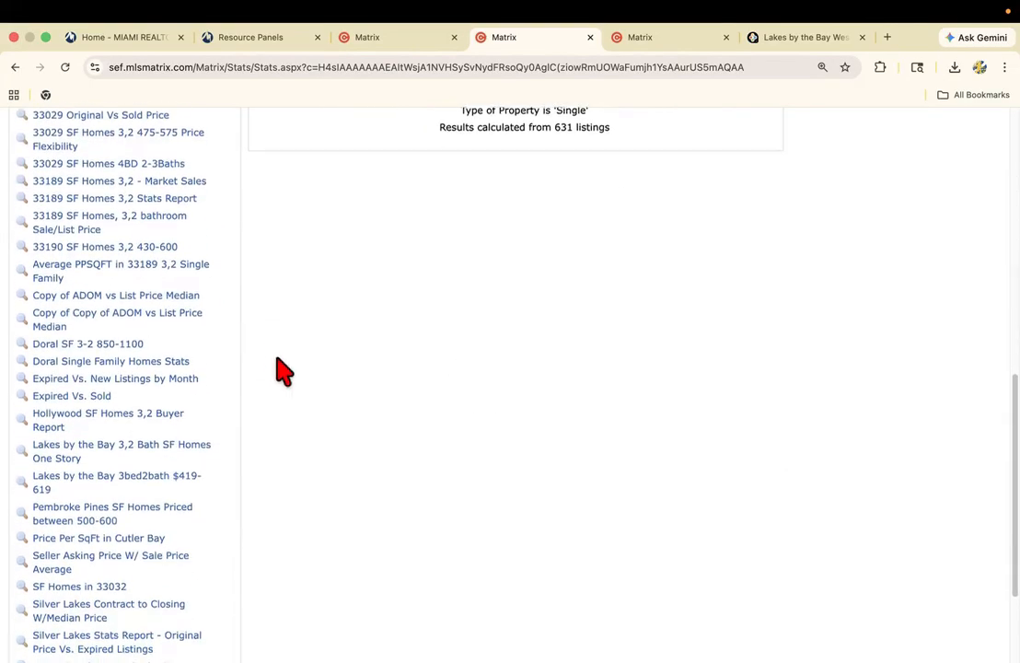
{"action": "scroll", "coordinate": [280, 368], "scroll_direction": "down", "scroll_amount": 2}
{"action": "left_click", "coordinate": [122, 543]}
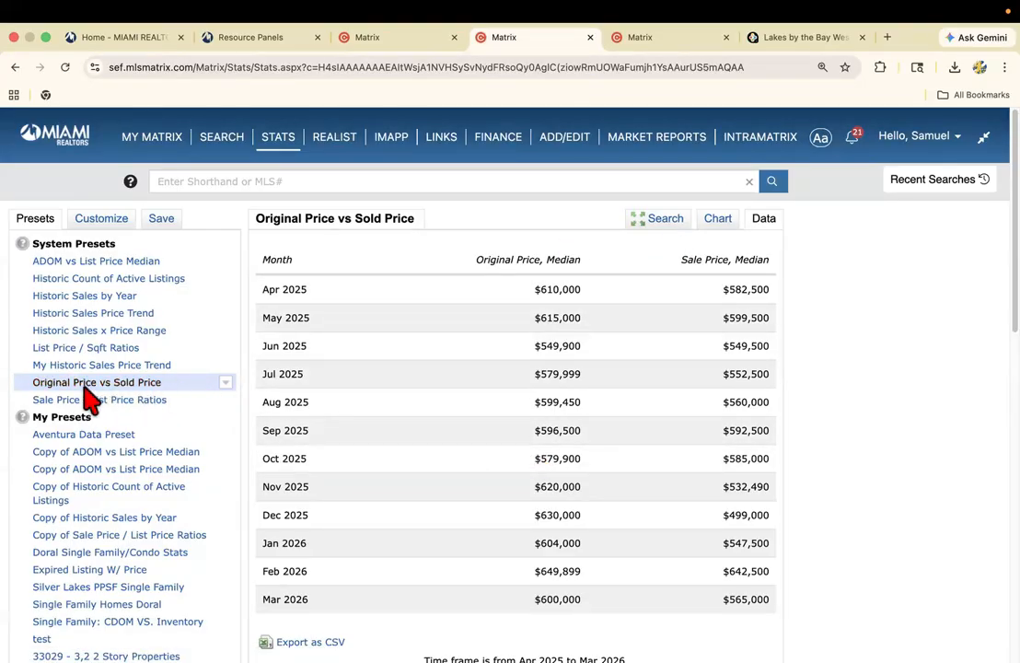
Limit the search to a price of 450-650 thousand and regenerate the Original Price vs Sold Price chart.
{"action": "left_click", "coordinate": [663, 219]}
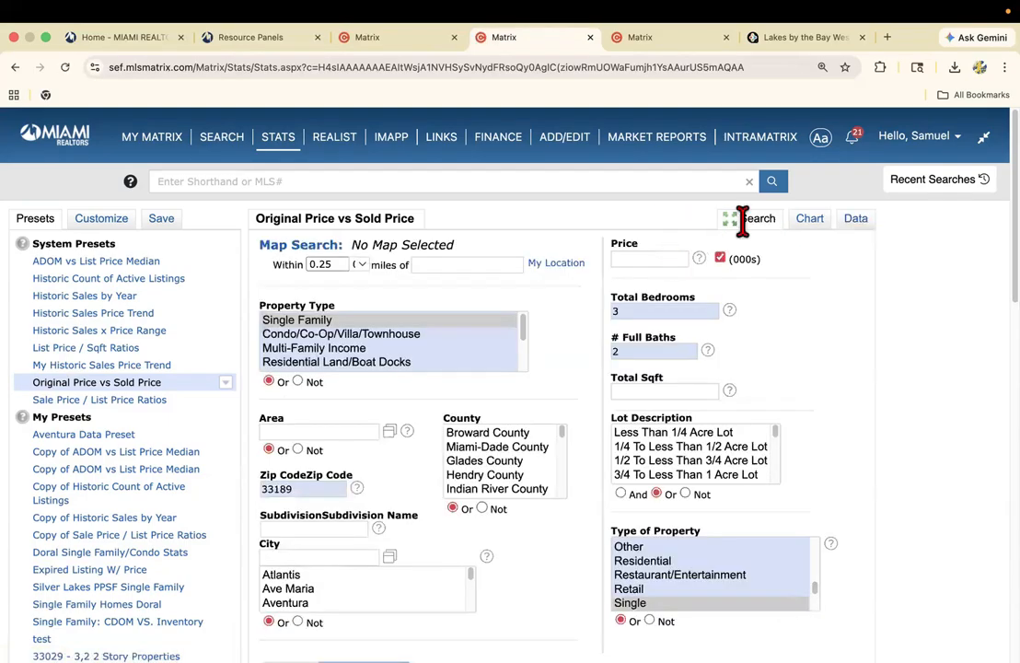
{"action": "left_click", "coordinate": [649, 258]}
{"action": "type", "text": "4"}
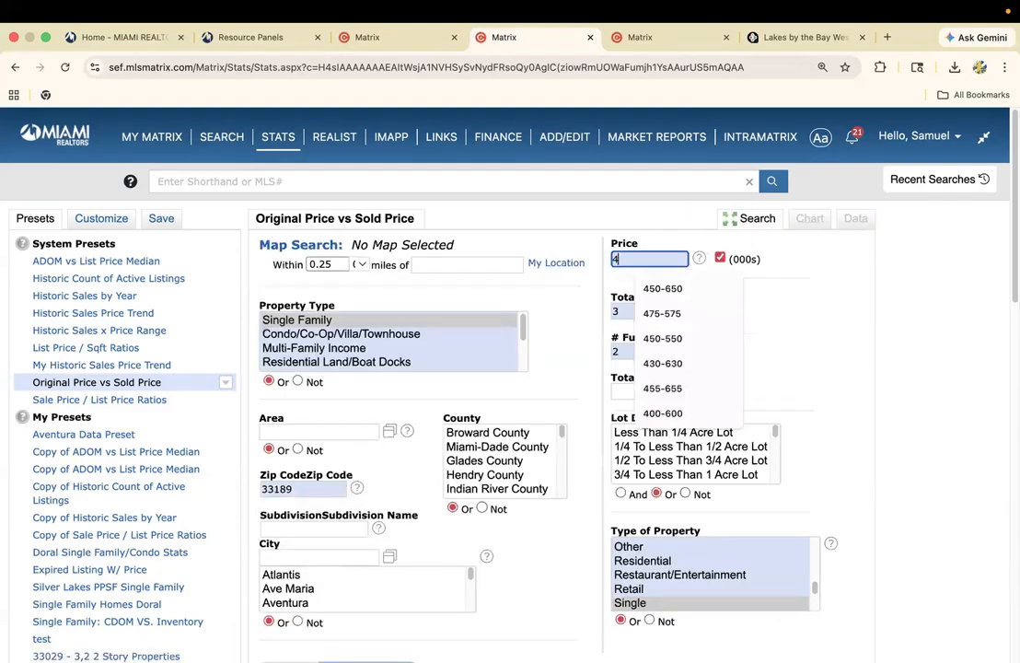
{"action": "type", "text": "50-650"}
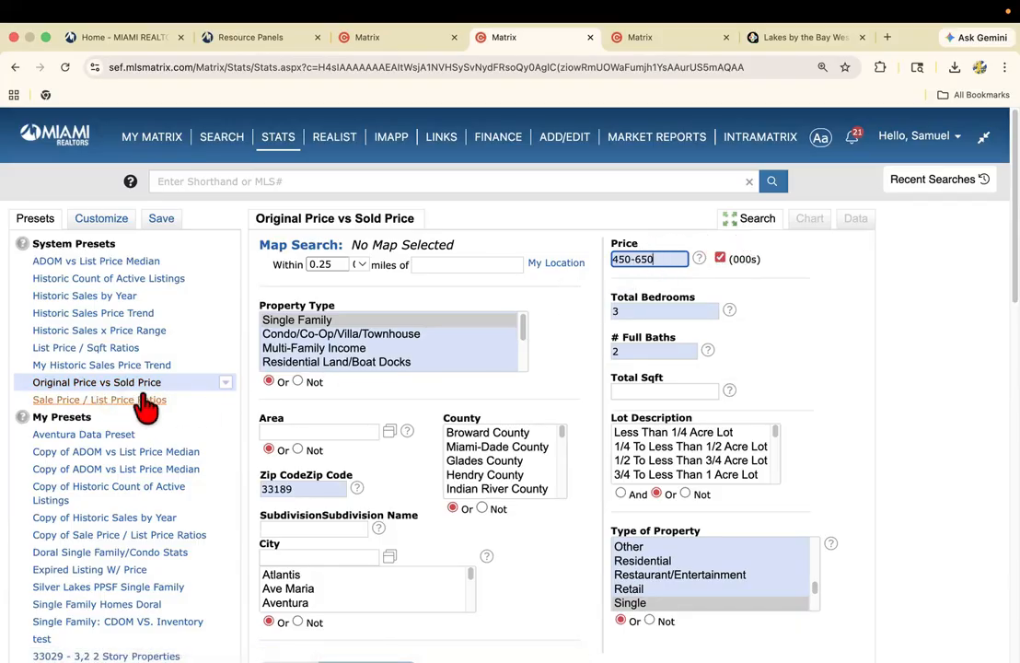
{"action": "scroll", "coordinate": [225, 502], "scroll_direction": "down", "scroll_amount": 6}
{"action": "scroll", "coordinate": [252, 585], "scroll_direction": "down", "scroll_amount": 5}
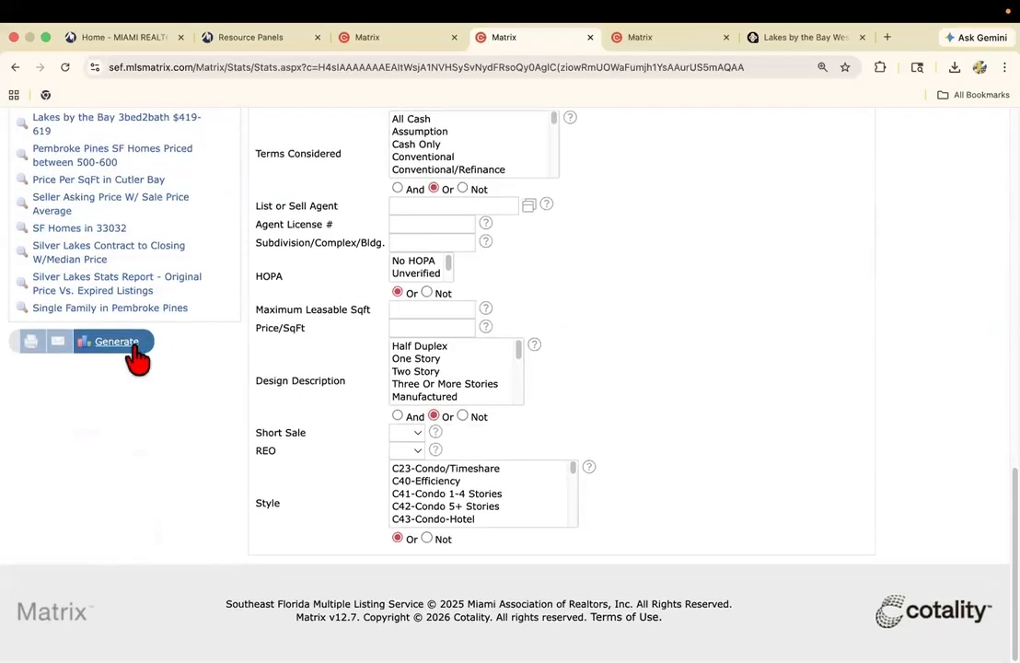
{"action": "left_click", "coordinate": [129, 343]}
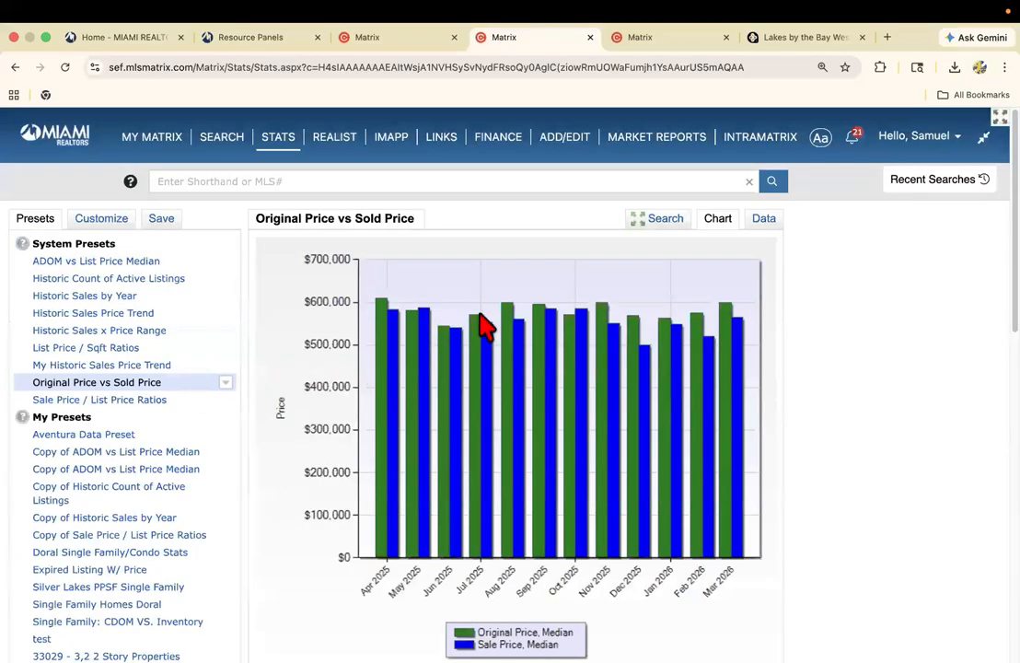
View the monthly median original and sale prices in the data table and compare them with the subject listing's list price.
{"action": "left_click", "coordinate": [764, 218]}
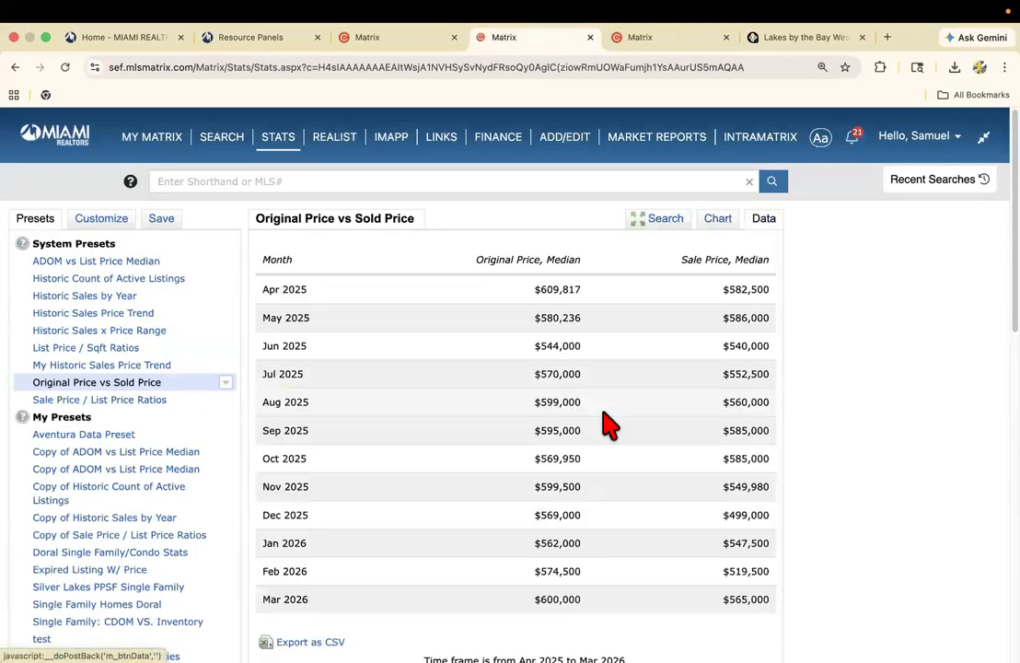
{"action": "scroll", "coordinate": [590, 412], "scroll_direction": "down", "scroll_amount": 2}
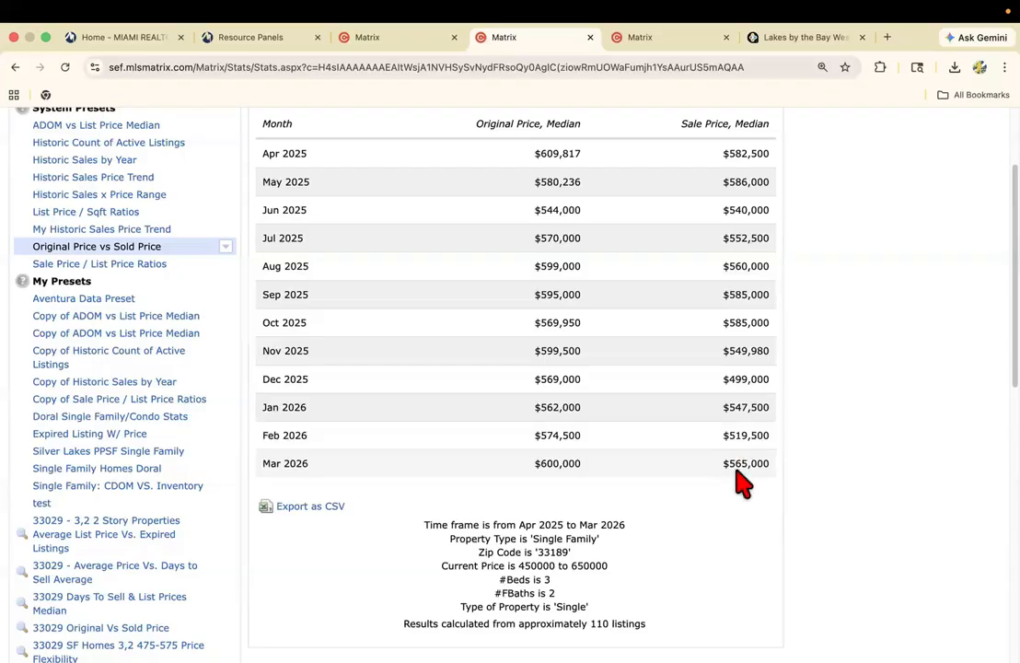
{"action": "scroll", "coordinate": [745, 471], "scroll_direction": "up", "scroll_amount": 1}
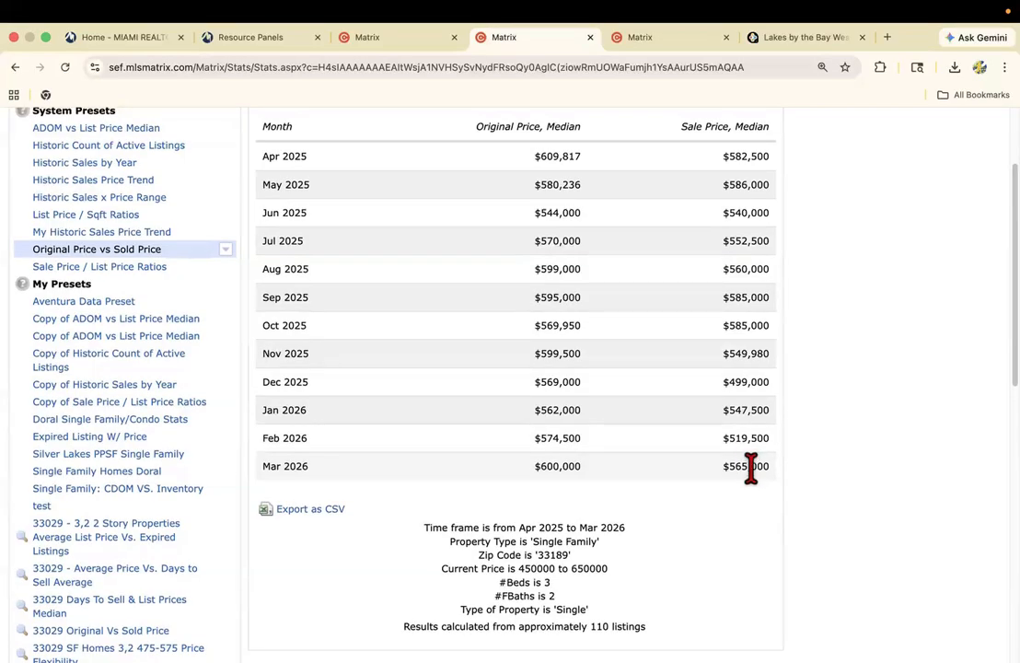
{"action": "scroll", "coordinate": [672, 394], "scroll_direction": "up", "scroll_amount": 3}
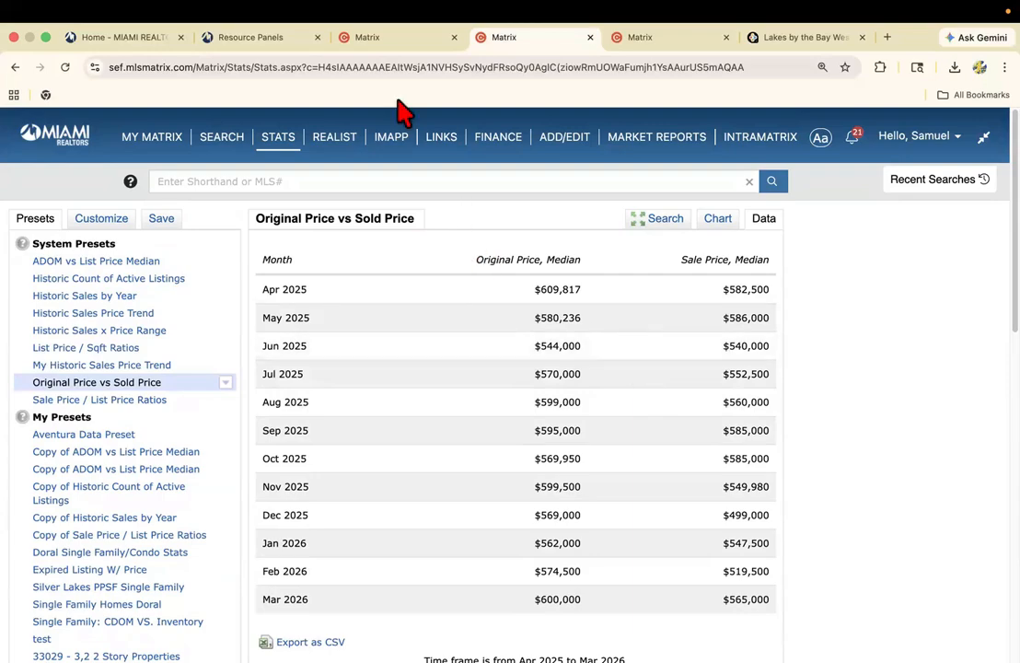
{"action": "left_click", "coordinate": [394, 45]}
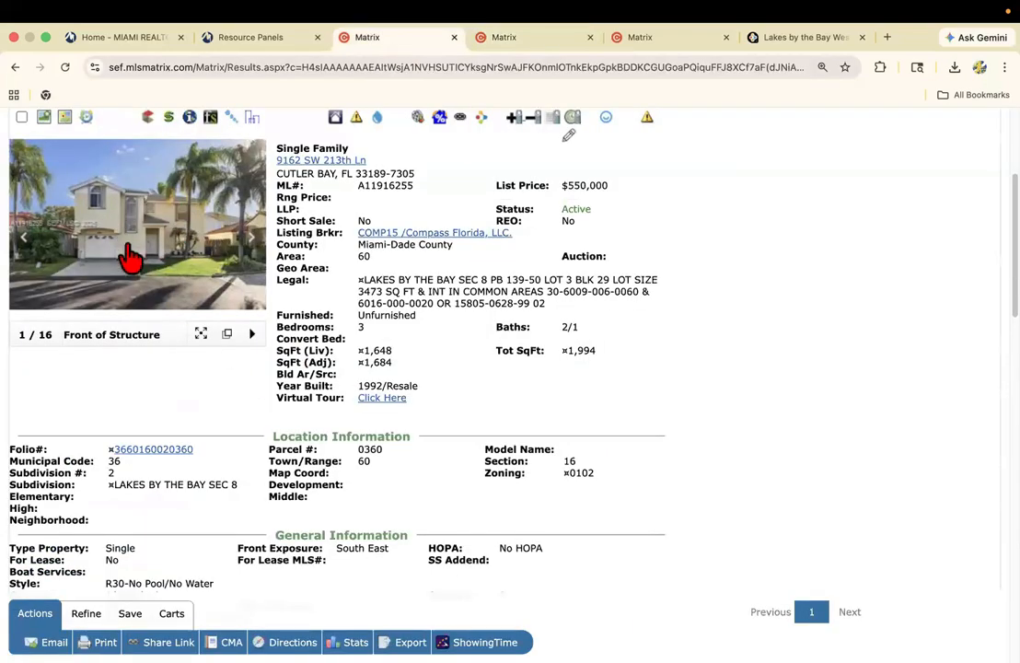
{"action": "left_click", "coordinate": [506, 39]}
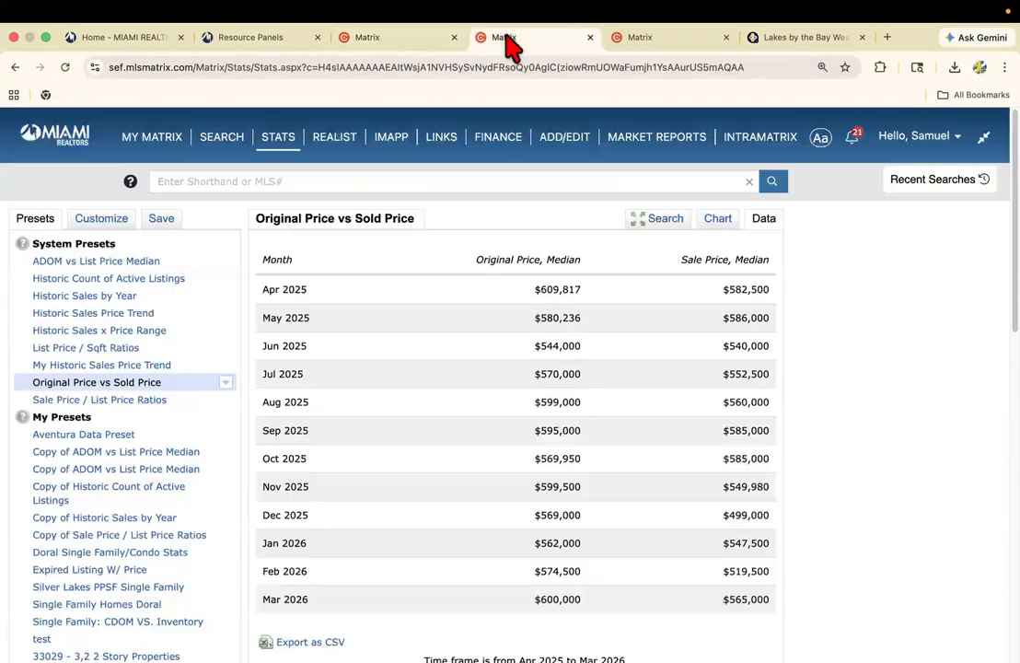
Check which frequently used fields are selected for the Original Price vs Sold Price search, leaving the field selection as is.
{"action": "left_click", "coordinate": [657, 219]}
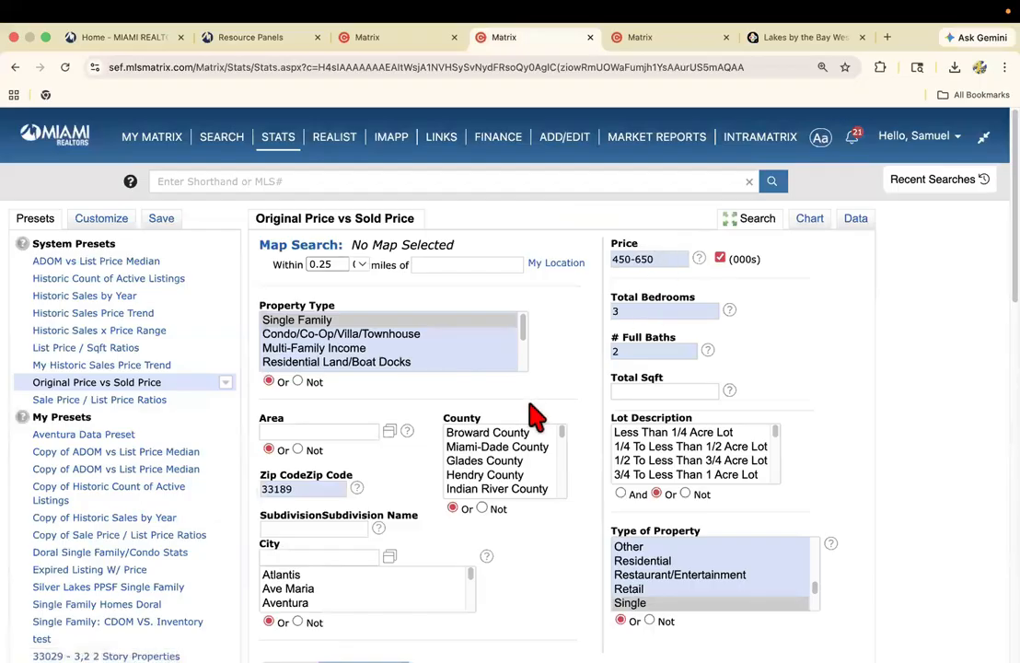
{"action": "scroll", "coordinate": [589, 384], "scroll_direction": "down", "scroll_amount": 1}
{"action": "scroll", "coordinate": [589, 387], "scroll_direction": "down", "scroll_amount": 3}
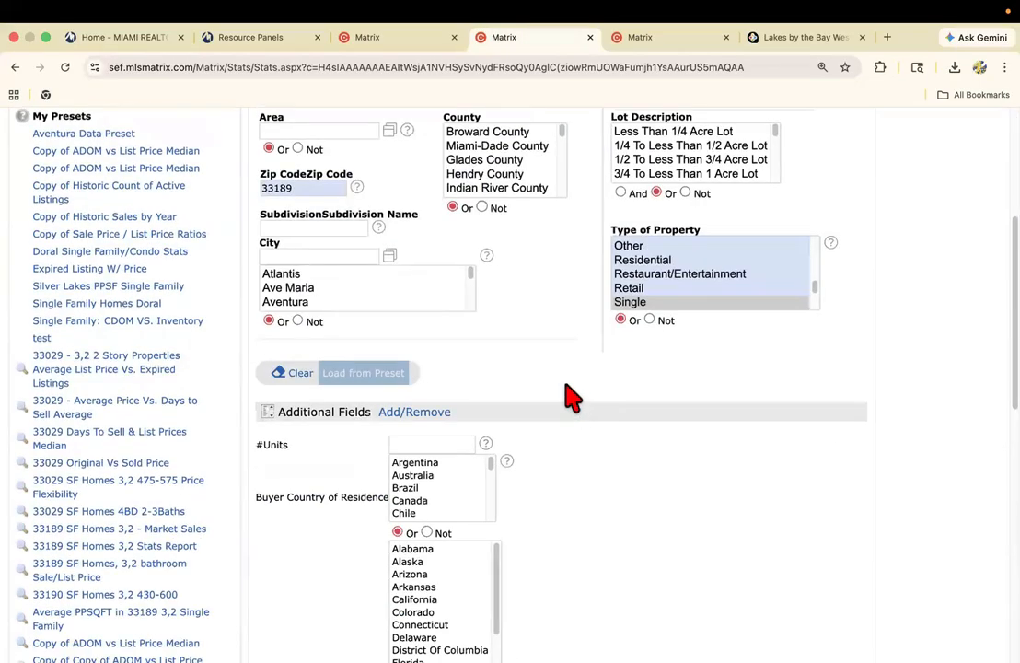
{"action": "left_click", "coordinate": [387, 416]}
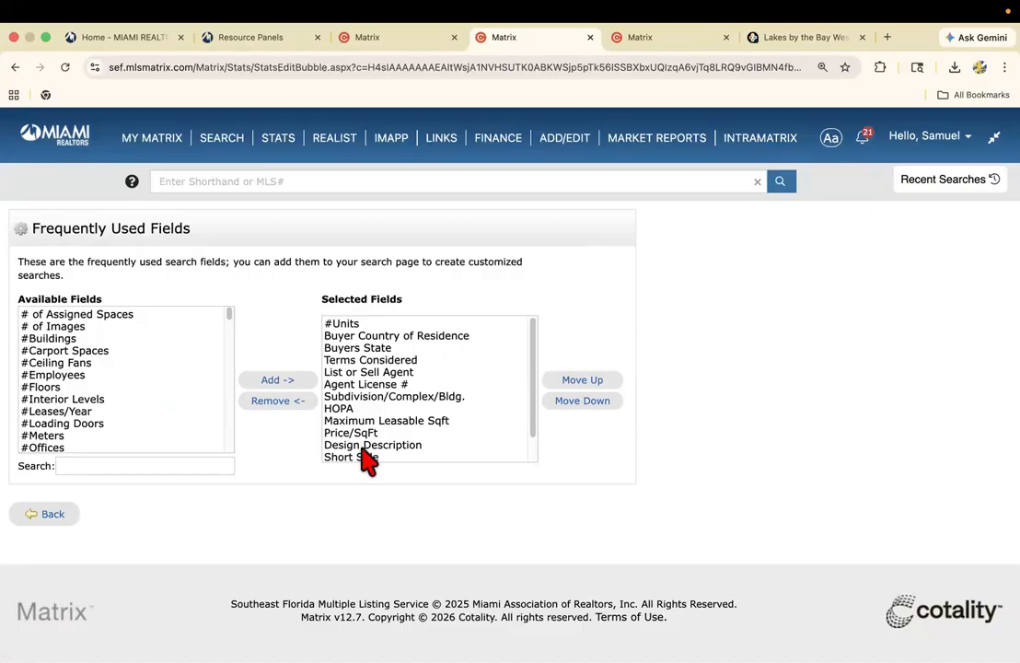
{"action": "left_click", "coordinate": [52, 514]}
Restrict the search to the Two Story design description and regenerate the Original Price vs Sold Price chart.
{"action": "scroll", "coordinate": [414, 516], "scroll_direction": "down", "scroll_amount": 2}
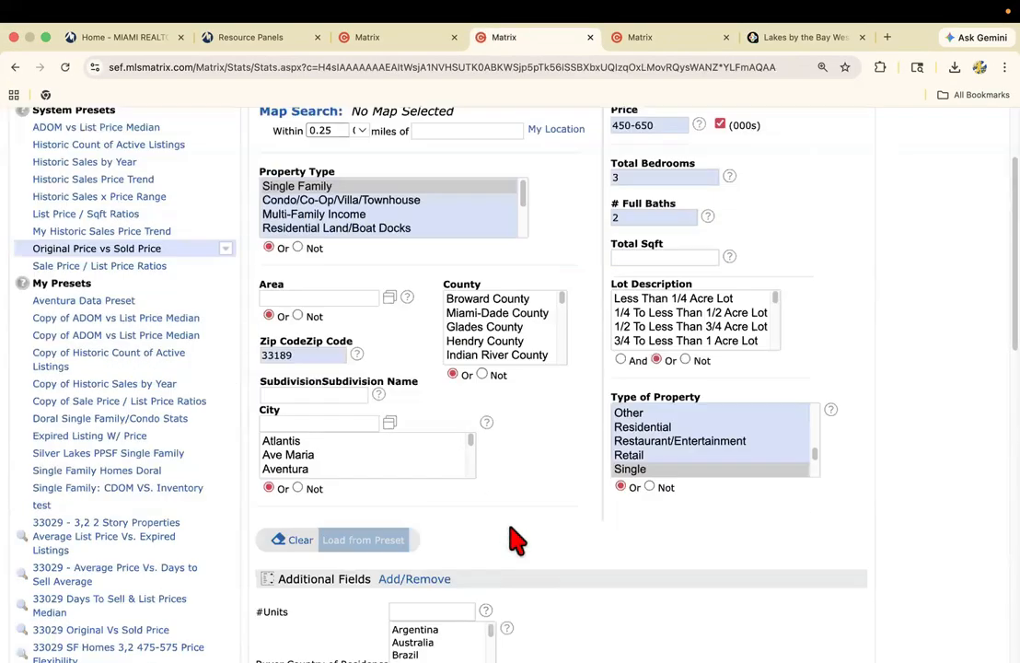
{"action": "scroll", "coordinate": [520, 534], "scroll_direction": "down", "scroll_amount": 10}
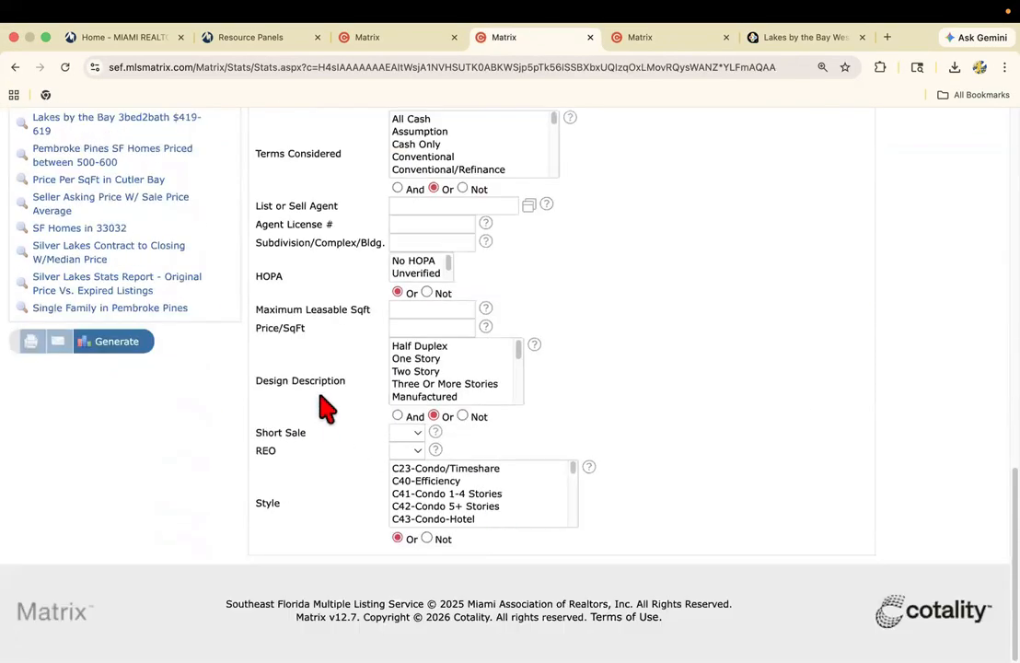
{"action": "left_click", "coordinate": [416, 372]}
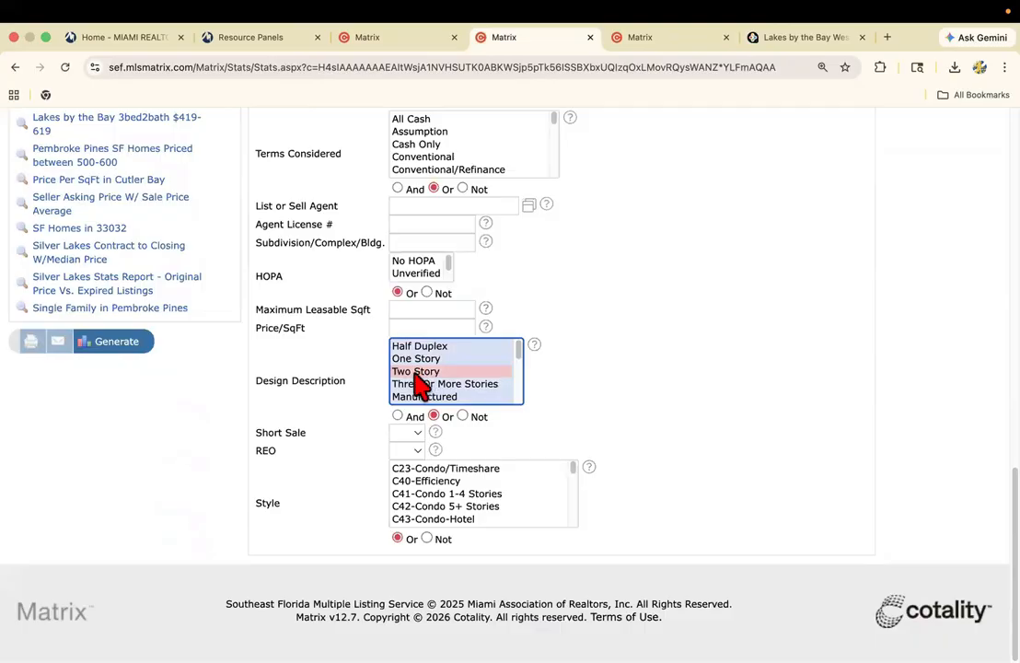
{"action": "scroll", "coordinate": [292, 375], "scroll_direction": "up", "scroll_amount": 4}
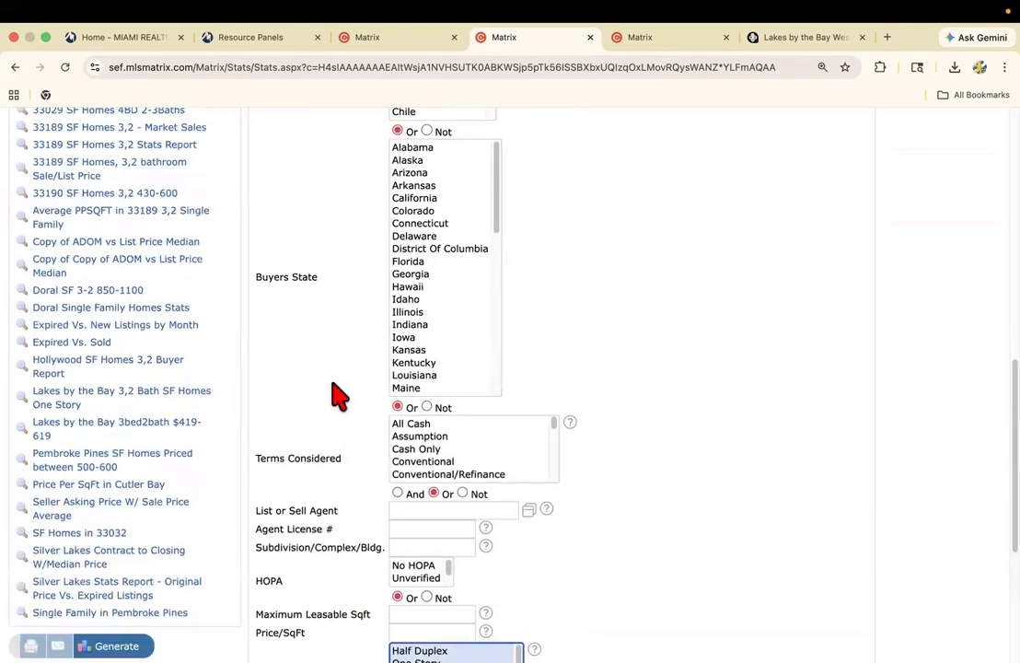
{"action": "scroll", "coordinate": [339, 324], "scroll_direction": "up", "scroll_amount": 4}
{"action": "scroll", "coordinate": [296, 457], "scroll_direction": "down", "scroll_amount": 5}
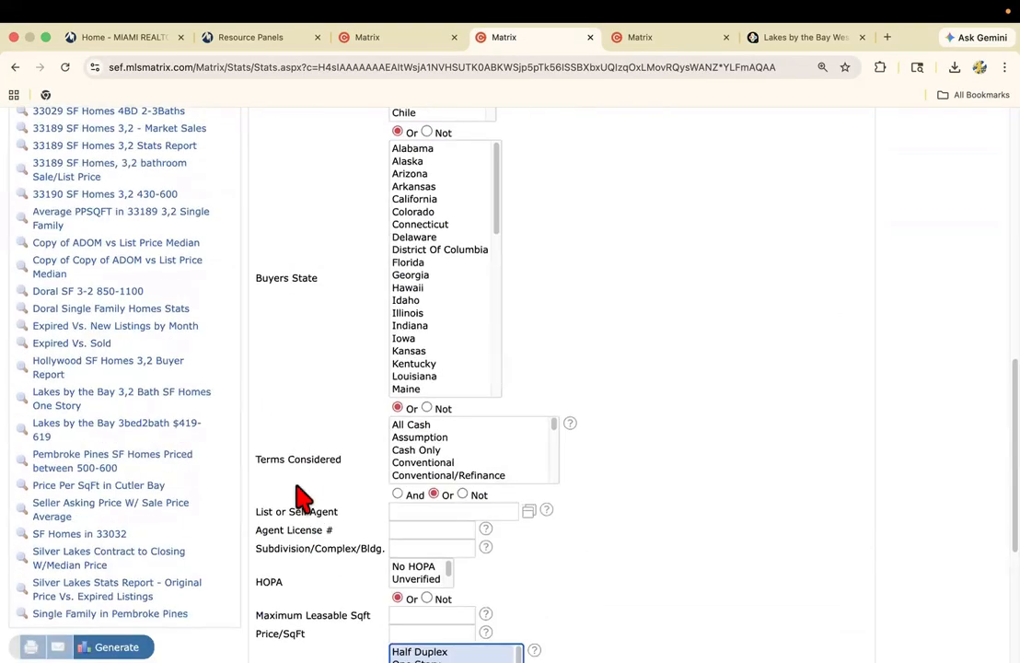
{"action": "scroll", "coordinate": [306, 491], "scroll_direction": "down", "scroll_amount": 3}
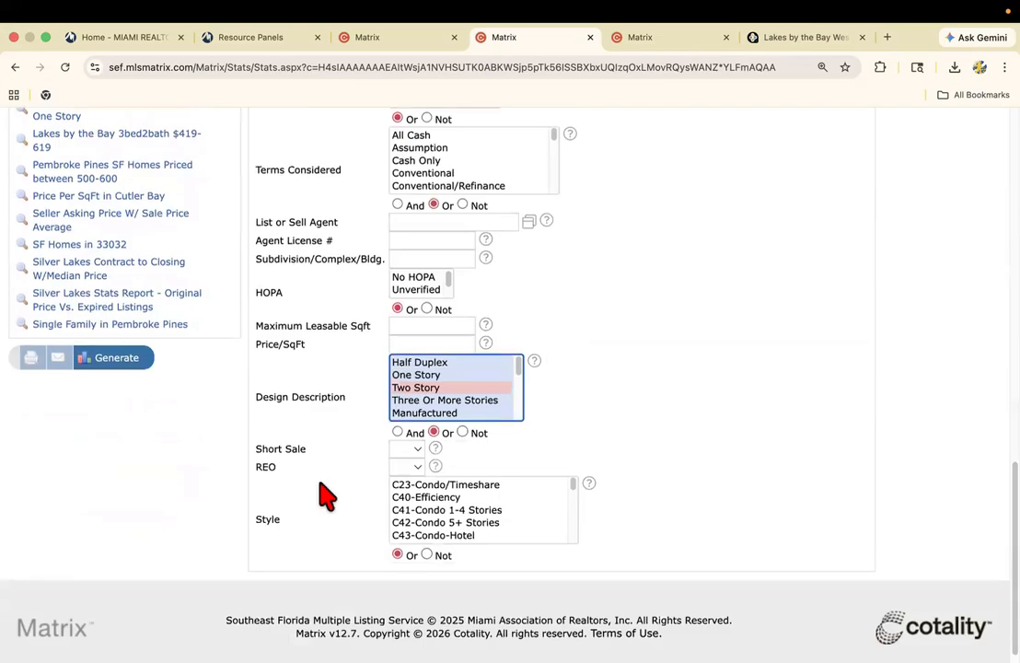
{"action": "scroll", "coordinate": [326, 497], "scroll_direction": "up", "scroll_amount": 7}
{"action": "scroll", "coordinate": [338, 497], "scroll_direction": "down", "scroll_amount": 7}
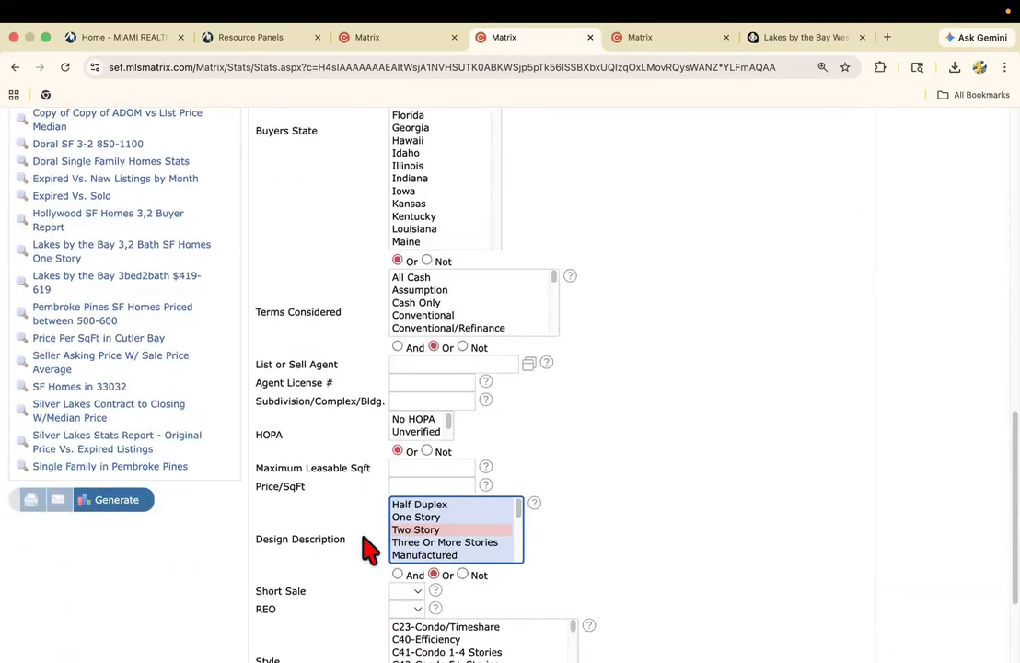
{"action": "left_click", "coordinate": [115, 501]}
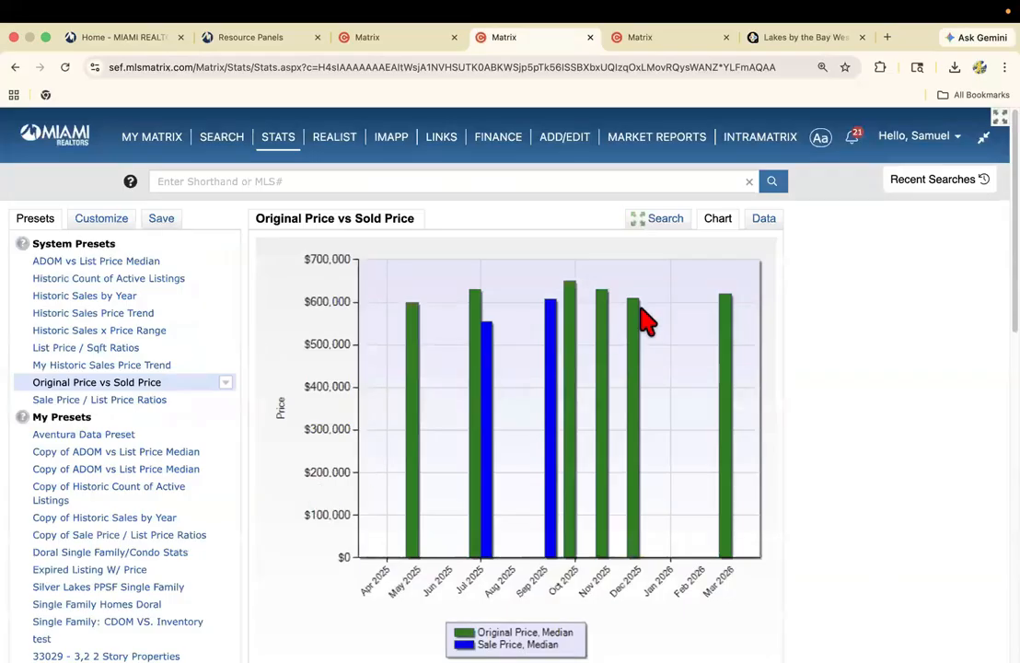
Review the two-story monthly median prices and search criteria in the data table, and return to the chart.
{"action": "left_click", "coordinate": [764, 218]}
{"action": "scroll", "coordinate": [644, 437], "scroll_direction": "down", "scroll_amount": 3}
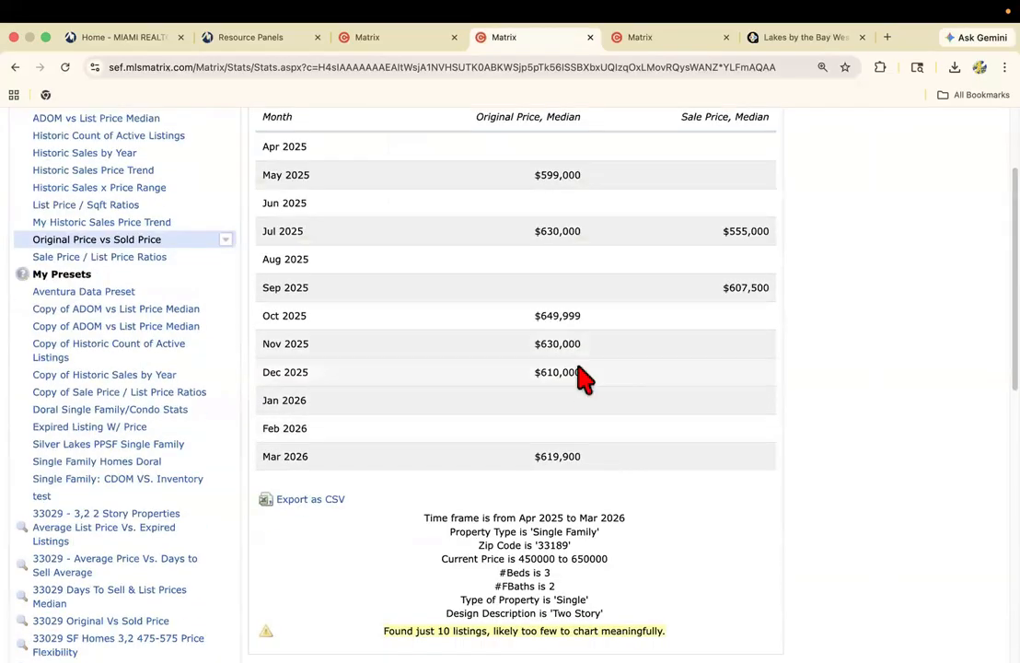
{"action": "scroll", "coordinate": [632, 342], "scroll_direction": "up", "scroll_amount": 4}
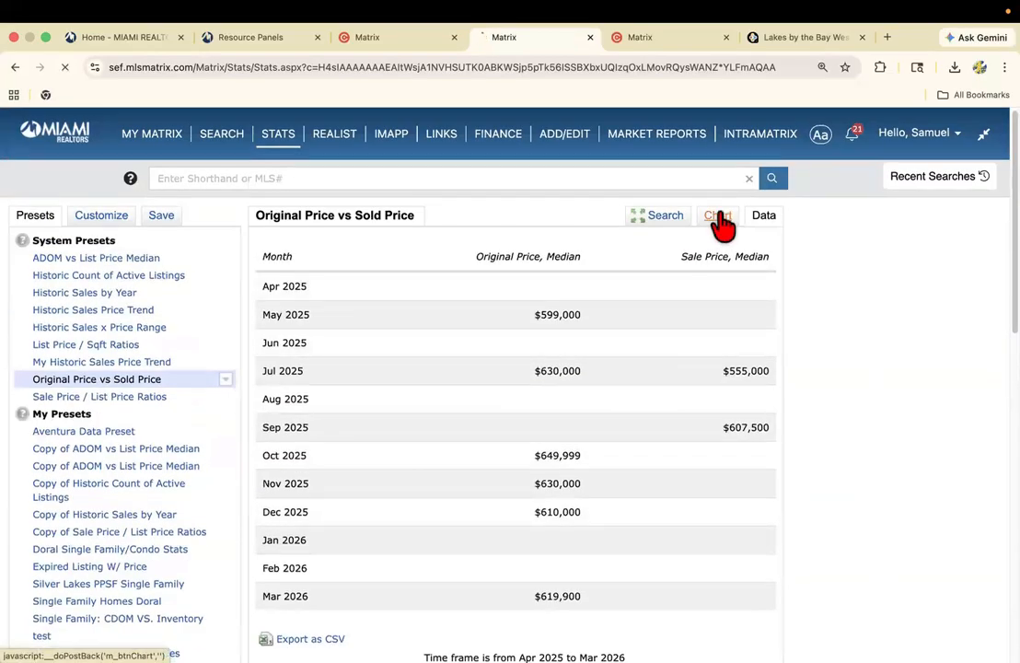
{"action": "left_click", "coordinate": [719, 219]}
Clear the zip code from the search criteria and bring up the map search centred on Cutler Bay.
{"action": "left_click", "coordinate": [665, 221]}
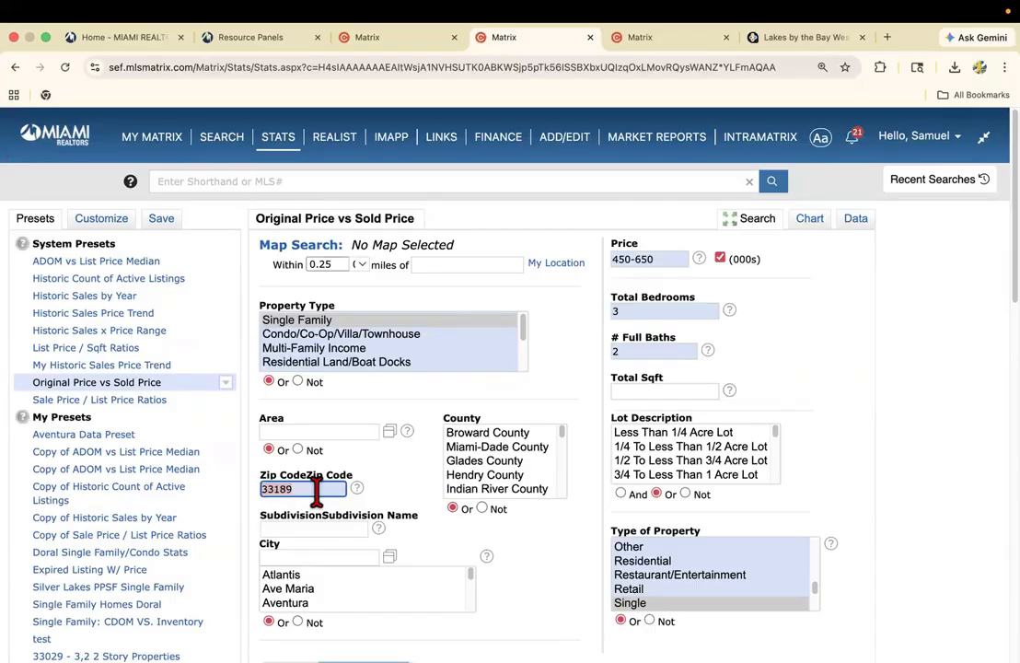
{"action": "key", "text": "BackSpace"}
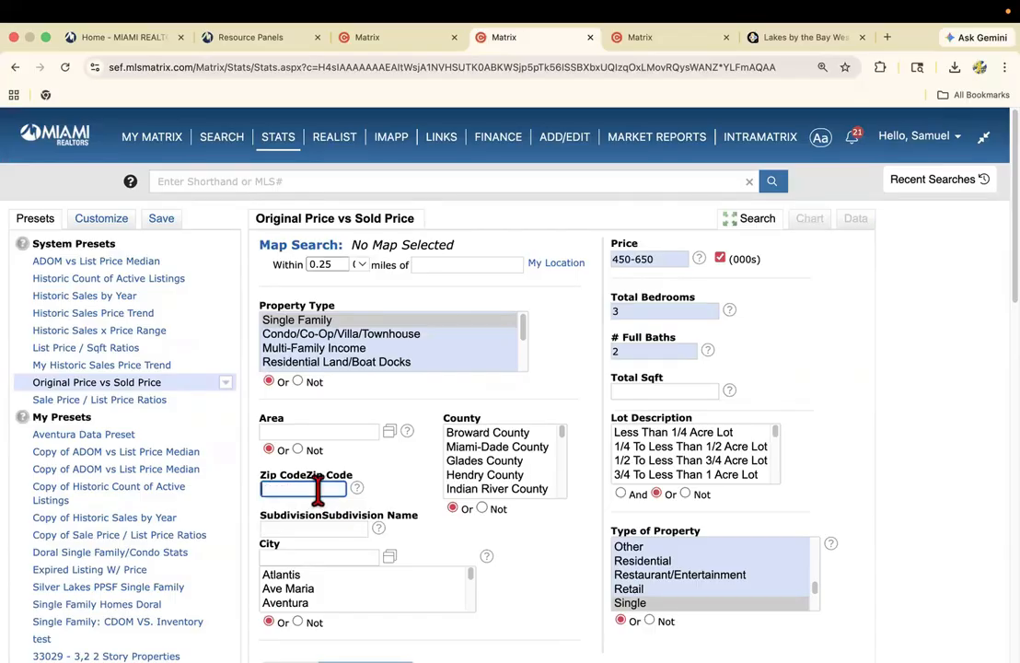
{"action": "left_click", "coordinate": [316, 246]}
{"action": "left_click_drag", "start_coordinate": [326, 528], "coordinate": [319, 410]}
{"action": "scroll", "coordinate": [331, 379], "scroll_direction": "up", "scroll_amount": 5}
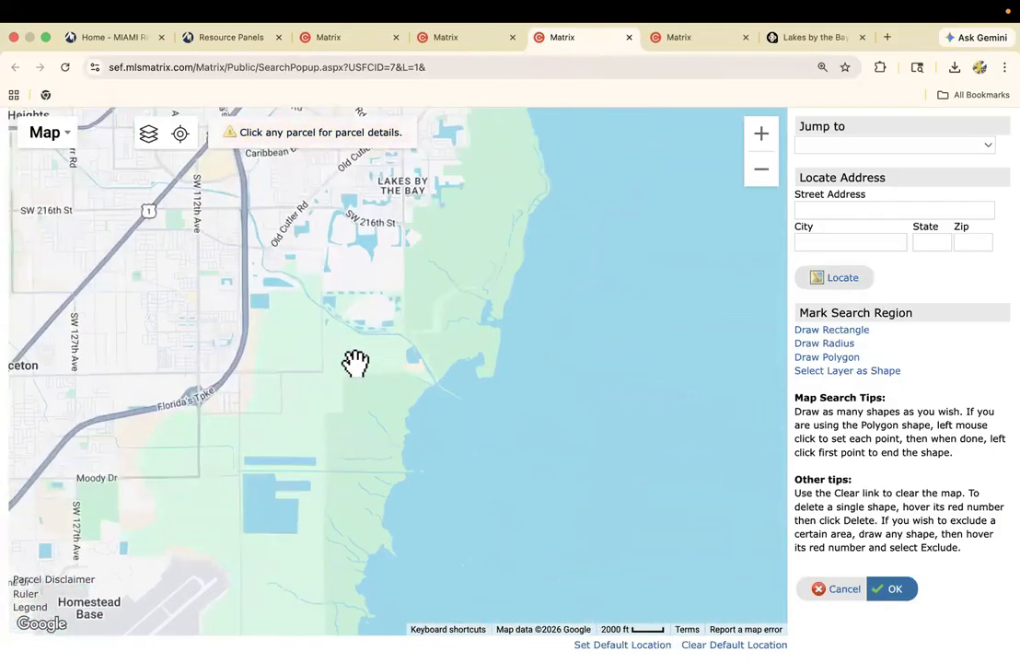
{"action": "scroll", "coordinate": [356, 362], "scroll_direction": "down", "scroll_amount": 4}
{"action": "scroll", "coordinate": [346, 387], "scroll_direction": "up", "scroll_amount": 2}
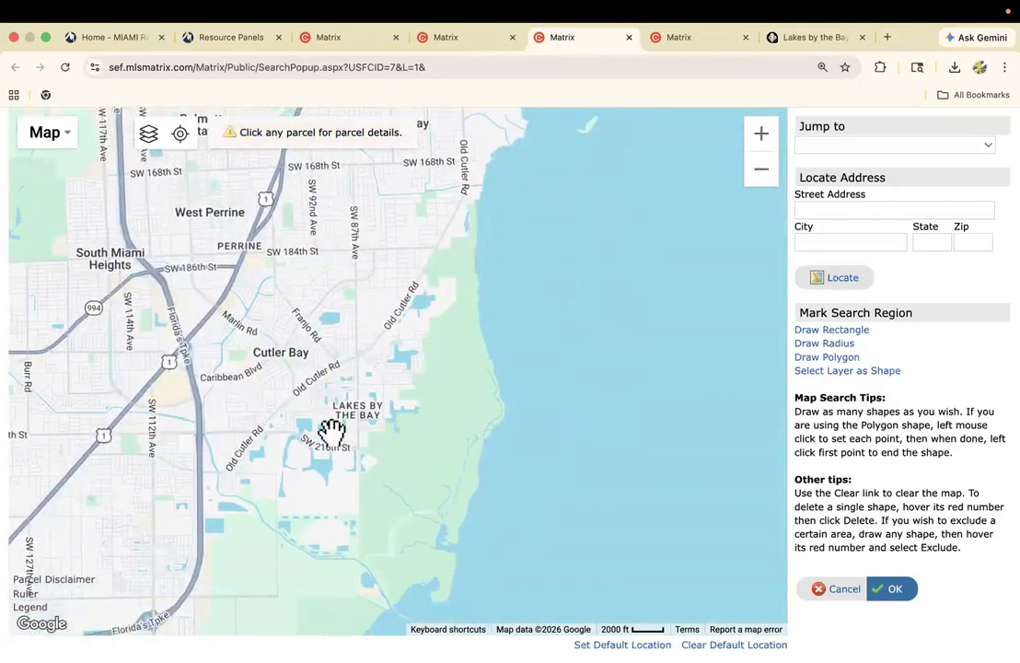
Draw a polygon around the Lakes by the Bay neighborhood and apply it as the map search area.
{"action": "left_click", "coordinate": [817, 359]}
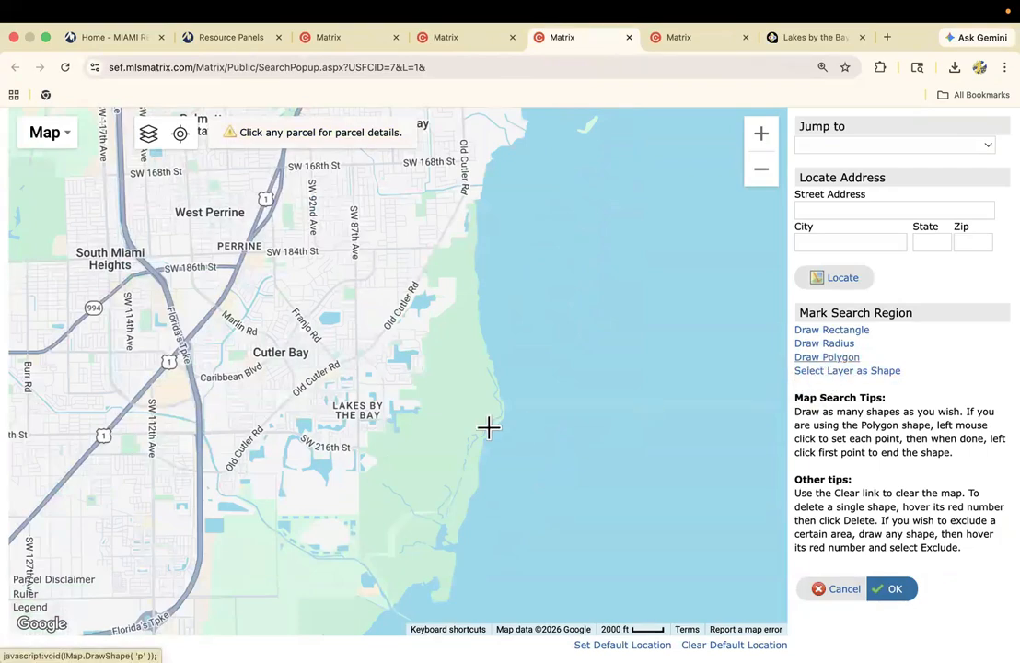
{"action": "left_click", "coordinate": [364, 449]}
{"action": "left_click", "coordinate": [406, 396]}
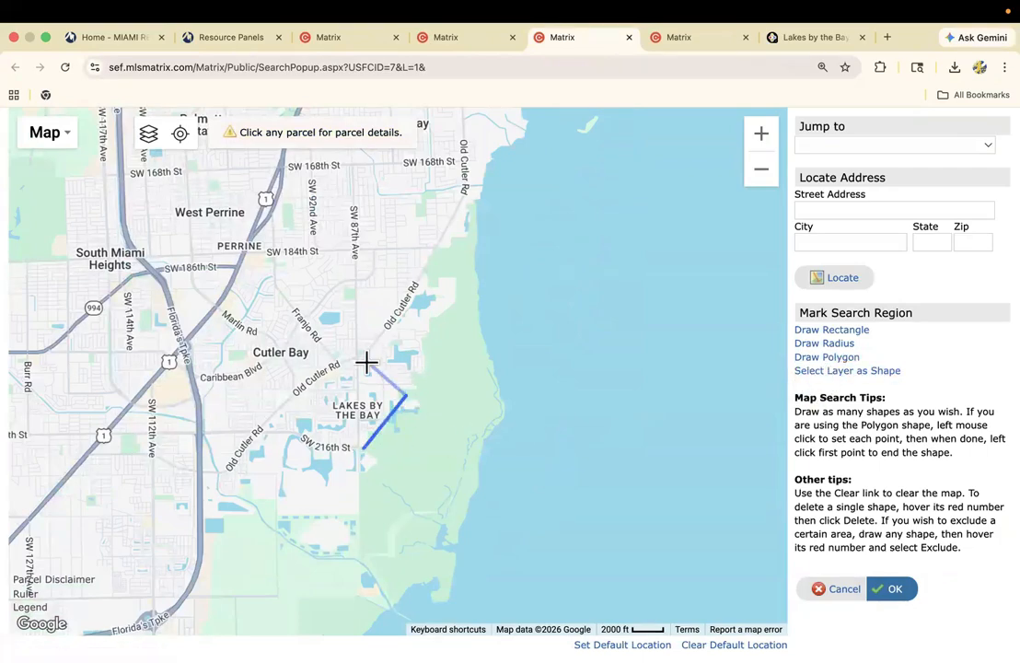
{"action": "left_click", "coordinate": [367, 361]}
{"action": "left_click", "coordinate": [279, 414]}
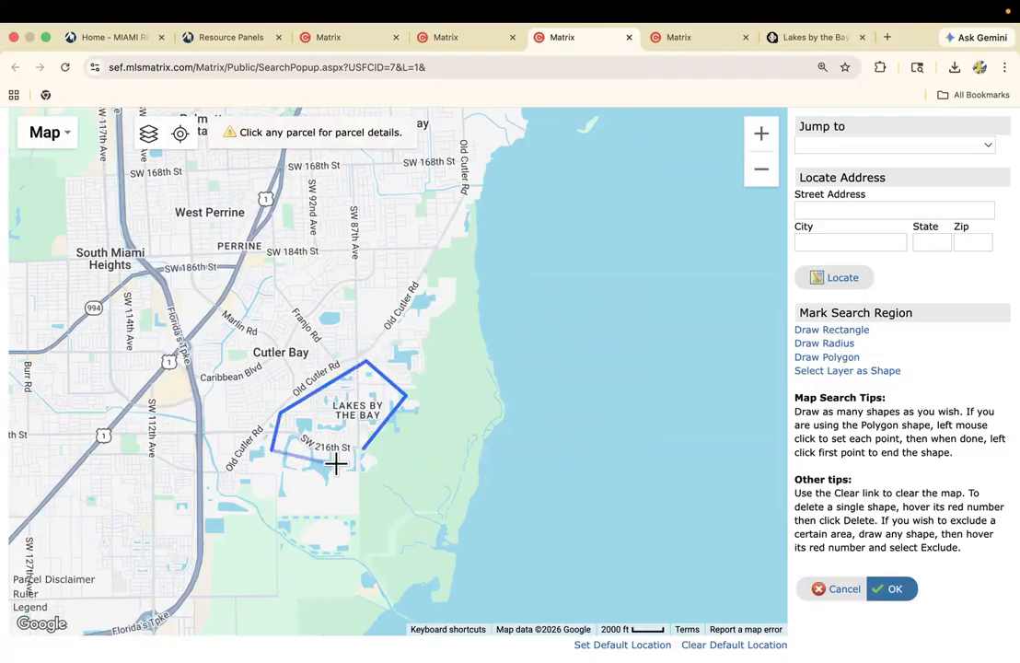
{"action": "left_click", "coordinate": [364, 451]}
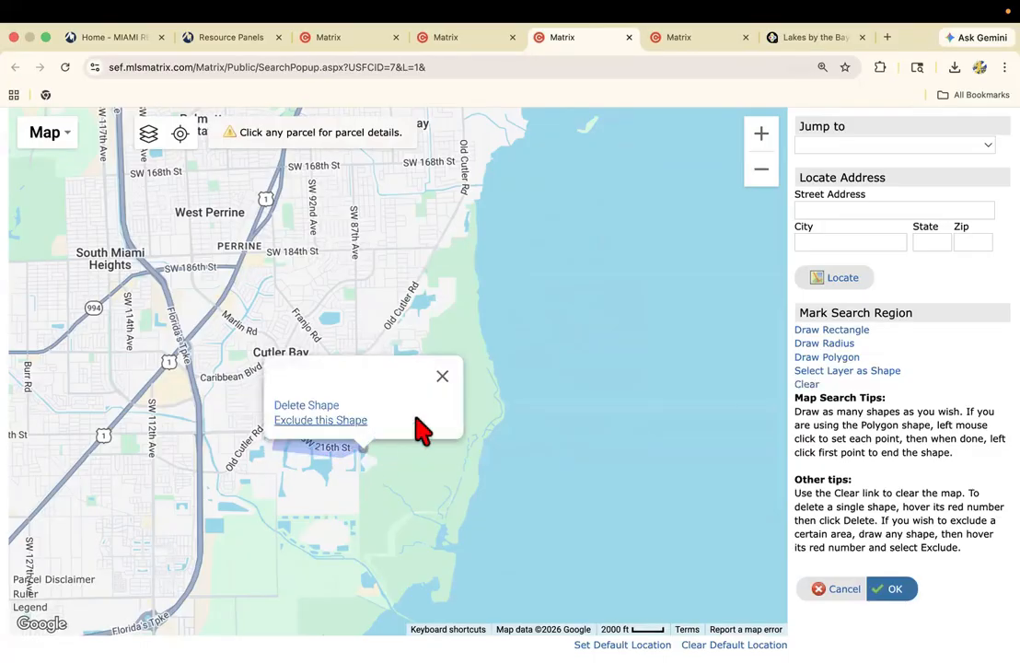
{"action": "left_click", "coordinate": [442, 377]}
{"action": "left_click", "coordinate": [887, 590]}
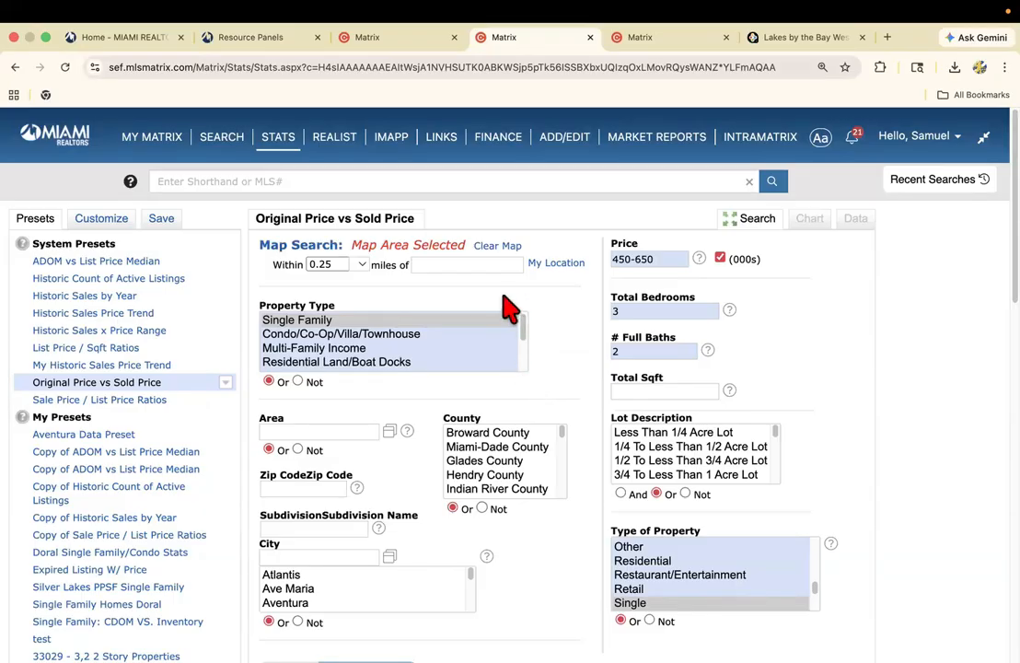
Clear the selected map area and set the zip code to 33189.
{"action": "left_click", "coordinate": [490, 247]}
{"action": "left_click", "coordinate": [330, 486]}
{"action": "type", "text": "331"}
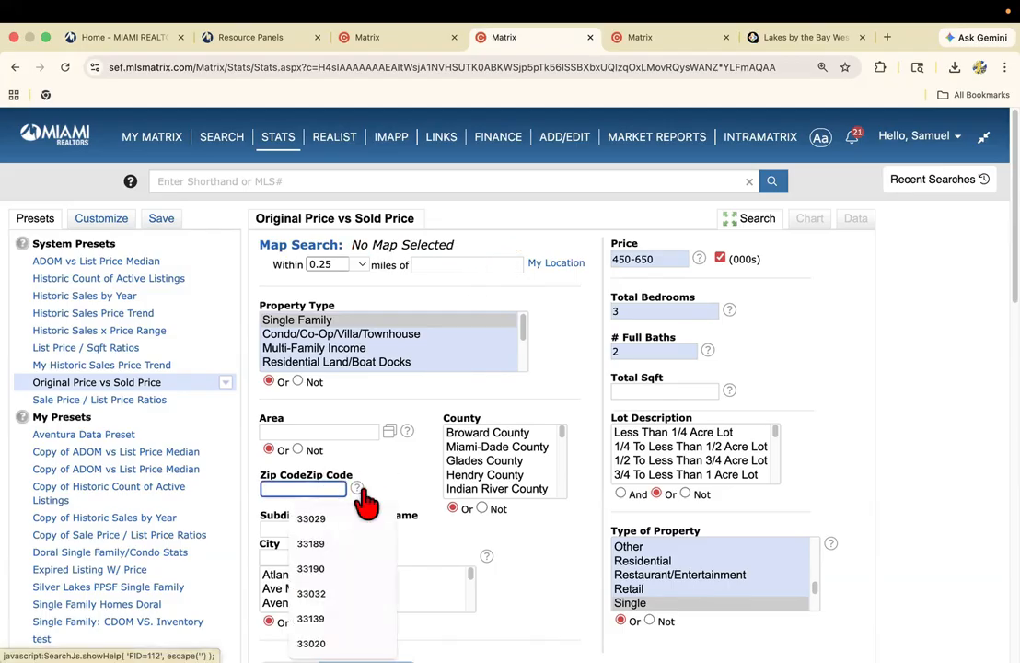
{"action": "type", "text": "89"}
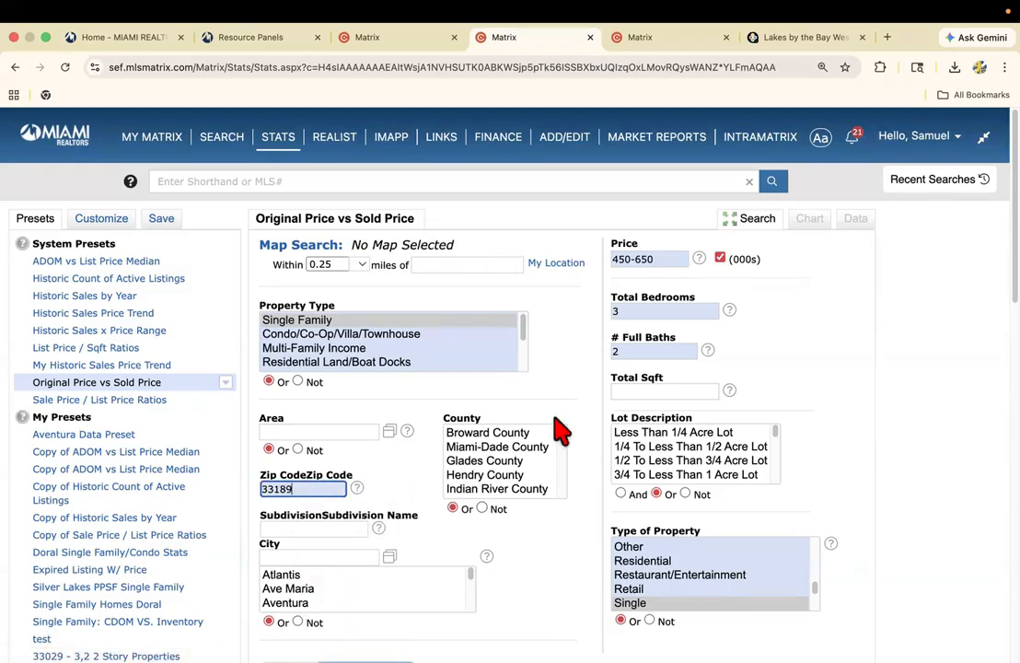
Choose the Sale Price / List Price Ratios system preset, deselect the Two Story design, and generate the statistics.
{"action": "left_click", "coordinate": [134, 402]}
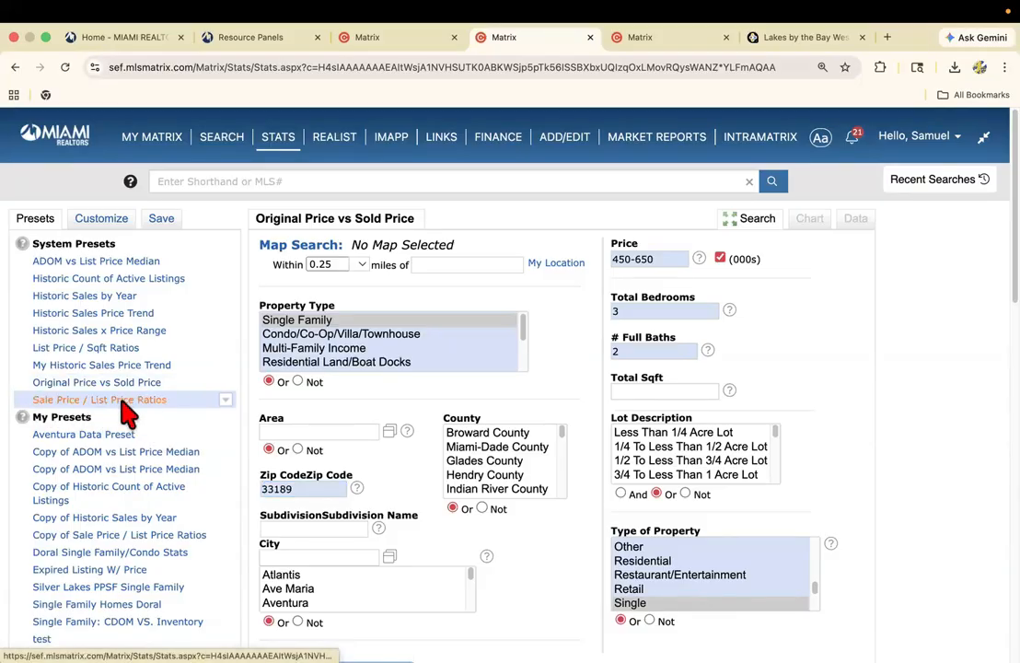
{"action": "scroll", "coordinate": [260, 443], "scroll_direction": "down", "scroll_amount": 6}
{"action": "scroll", "coordinate": [260, 444], "scroll_direction": "down", "scroll_amount": 5}
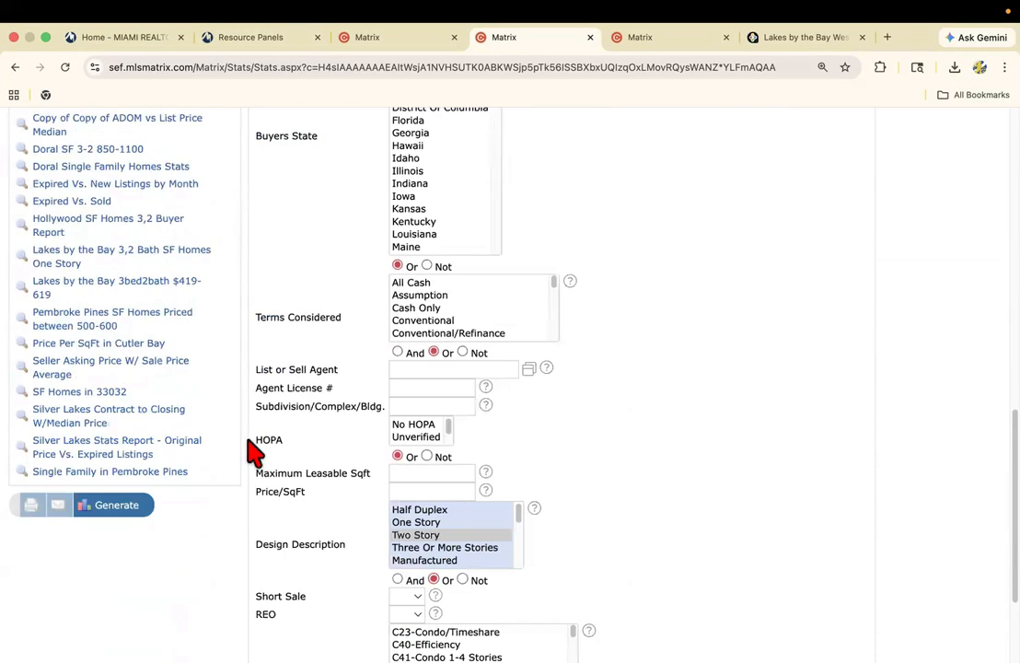
{"action": "left_click", "coordinate": [416, 401], "text": "super"}
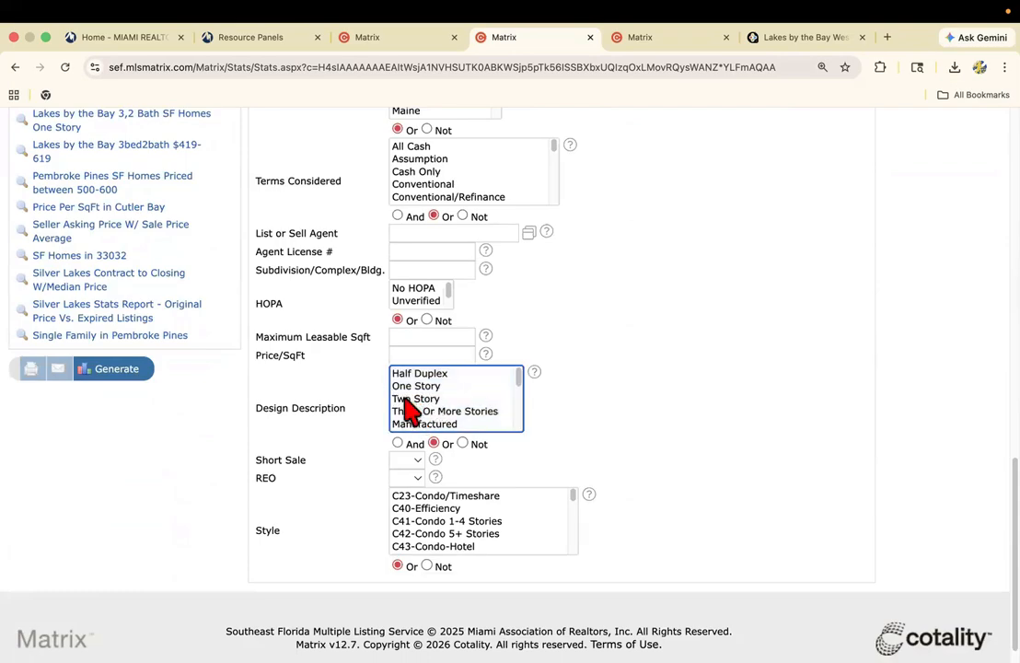
{"action": "left_click", "coordinate": [138, 374]}
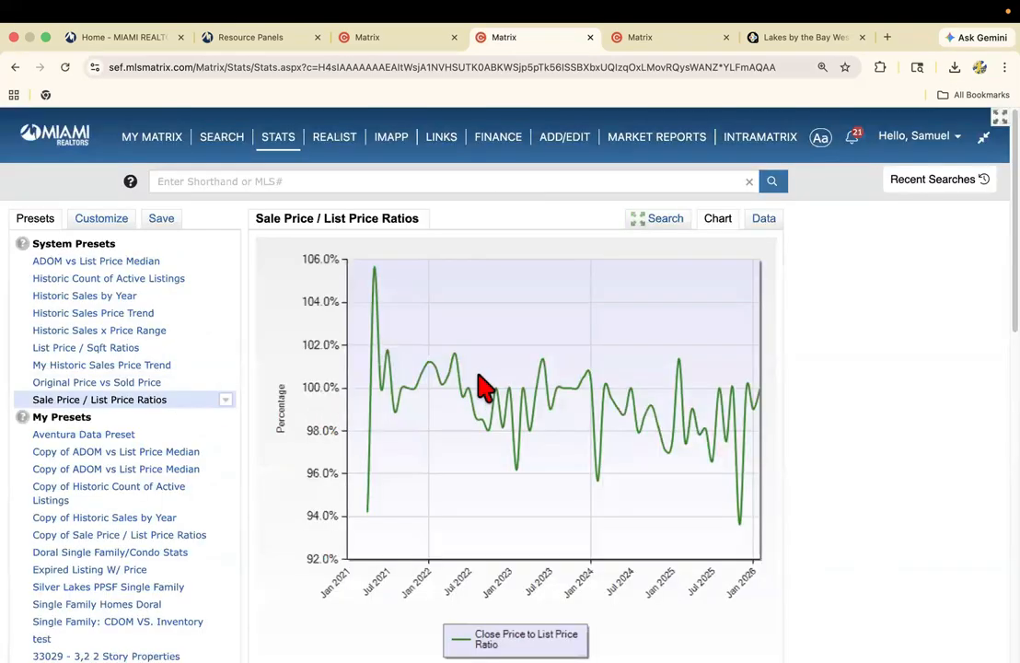
Review the monthly close price to list price ratios by year in the data table, along with the applied search criteria.
{"action": "left_click", "coordinate": [763, 219]}
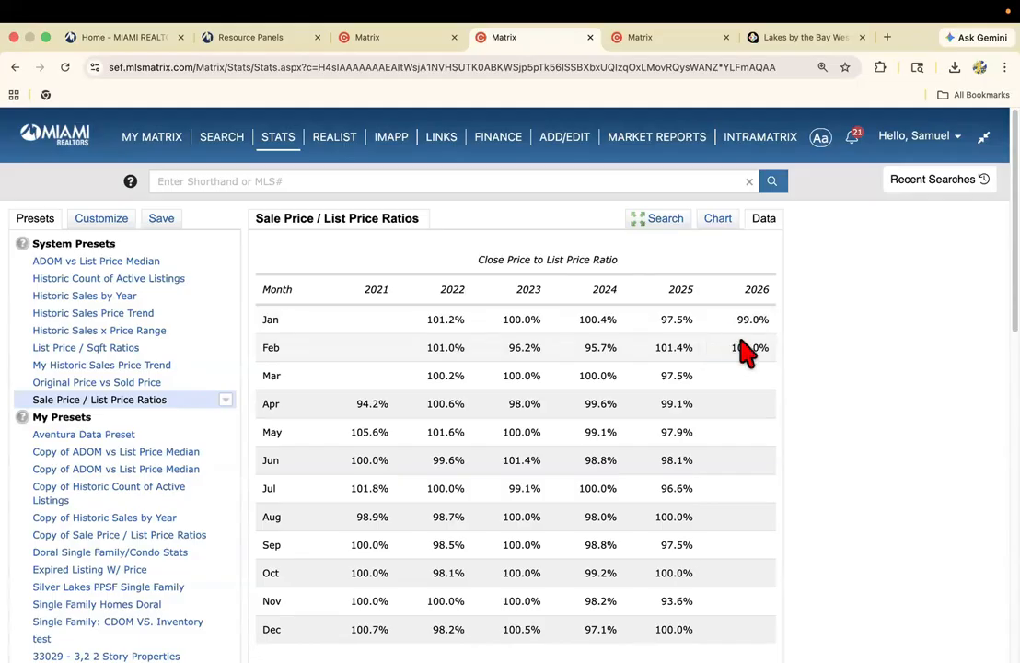
{"action": "scroll", "coordinate": [751, 342], "scroll_direction": "down", "scroll_amount": 5}
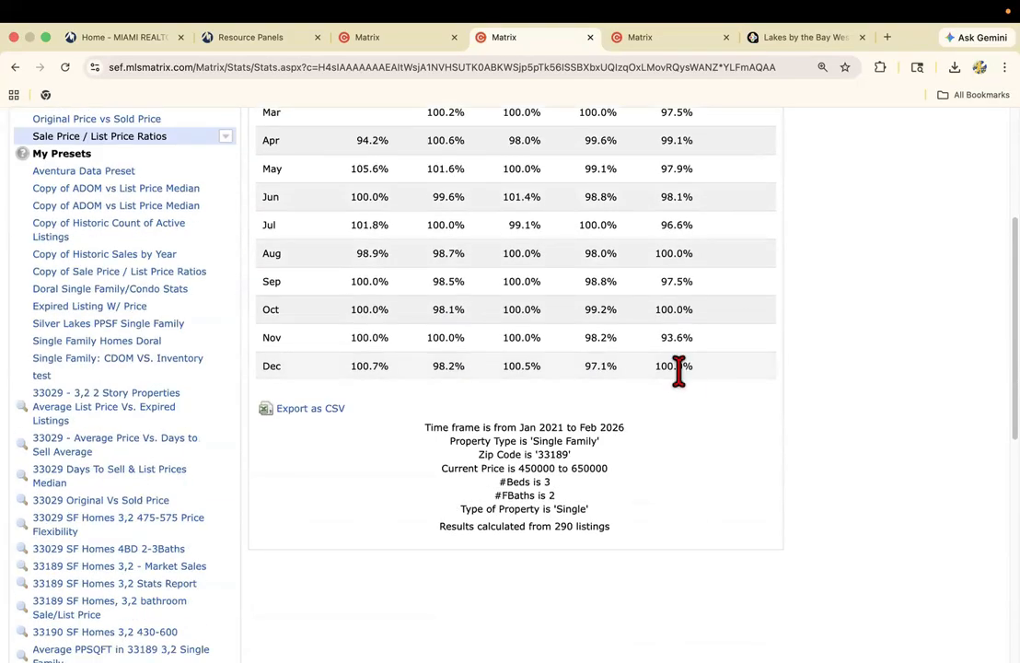
{"action": "scroll", "coordinate": [708, 371], "scroll_direction": "up", "scroll_amount": 1}
{"action": "scroll", "coordinate": [727, 396], "scroll_direction": "up", "scroll_amount": 2}
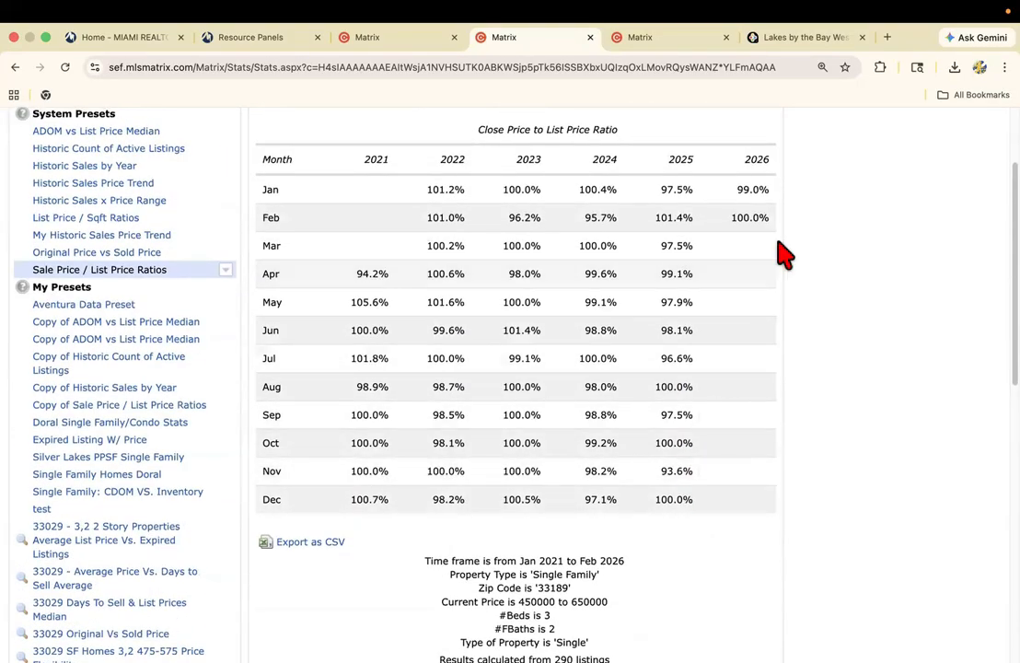
{"action": "scroll", "coordinate": [640, 380], "scroll_direction": "up", "scroll_amount": 2}
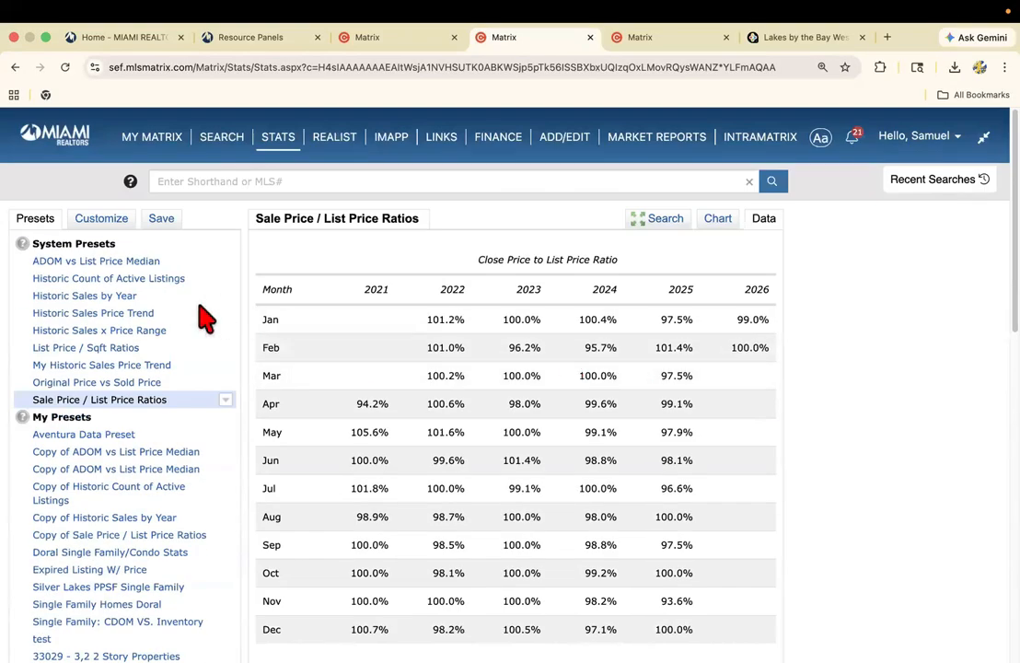
Return to the subject listing and review its list price, size and location details.
{"action": "left_click", "coordinate": [393, 39]}
{"action": "scroll", "coordinate": [409, 355], "scroll_direction": "up", "scroll_amount": 3}
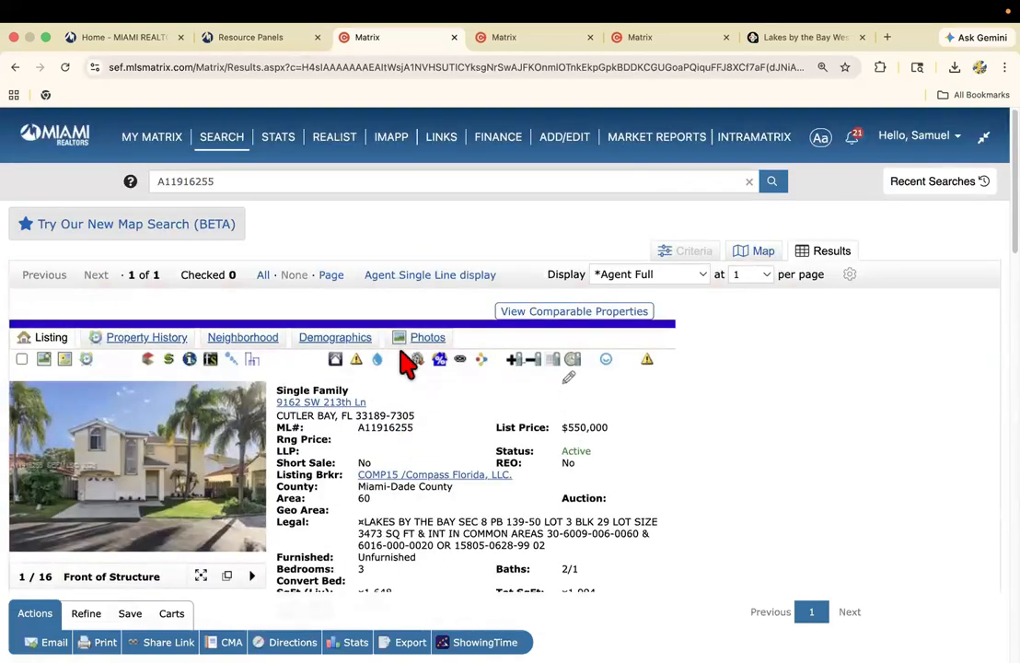
{"action": "scroll", "coordinate": [396, 359], "scroll_direction": "down", "scroll_amount": 2}
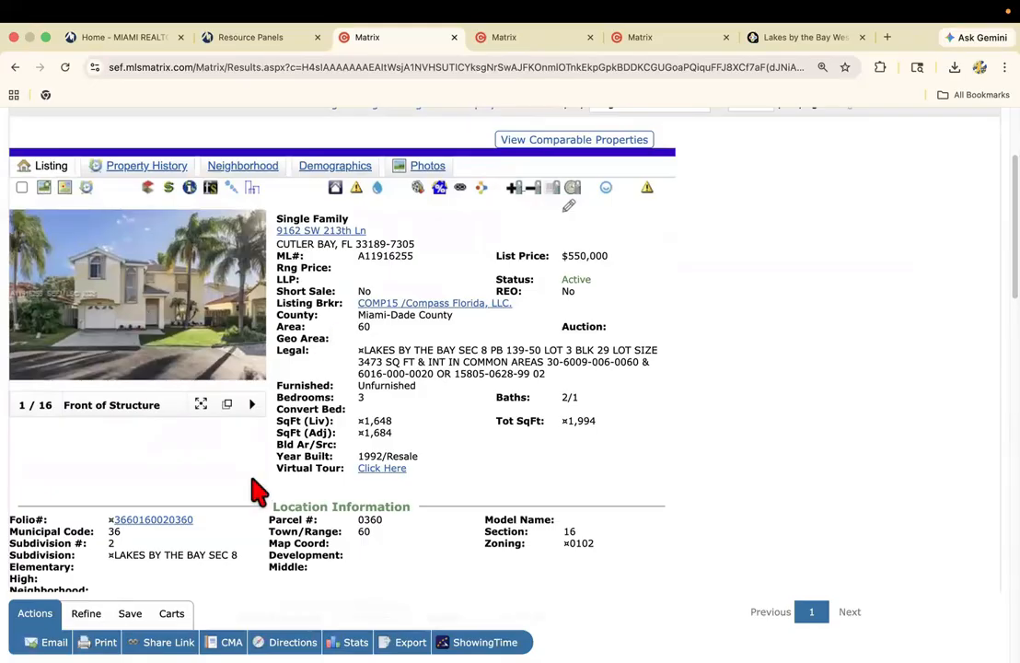
{"action": "scroll", "coordinate": [261, 488], "scroll_direction": "down", "scroll_amount": 1}
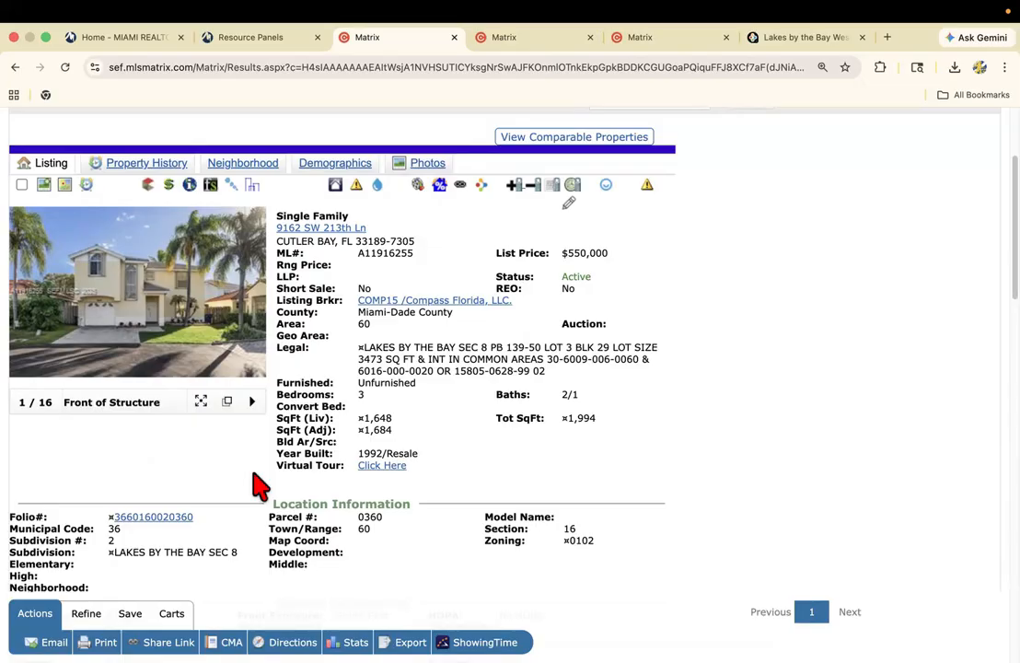
View the subject listing's front photo enlarged, close it, and review the location, general information, remarks and rooms sections.
{"action": "left_click", "coordinate": [143, 318]}
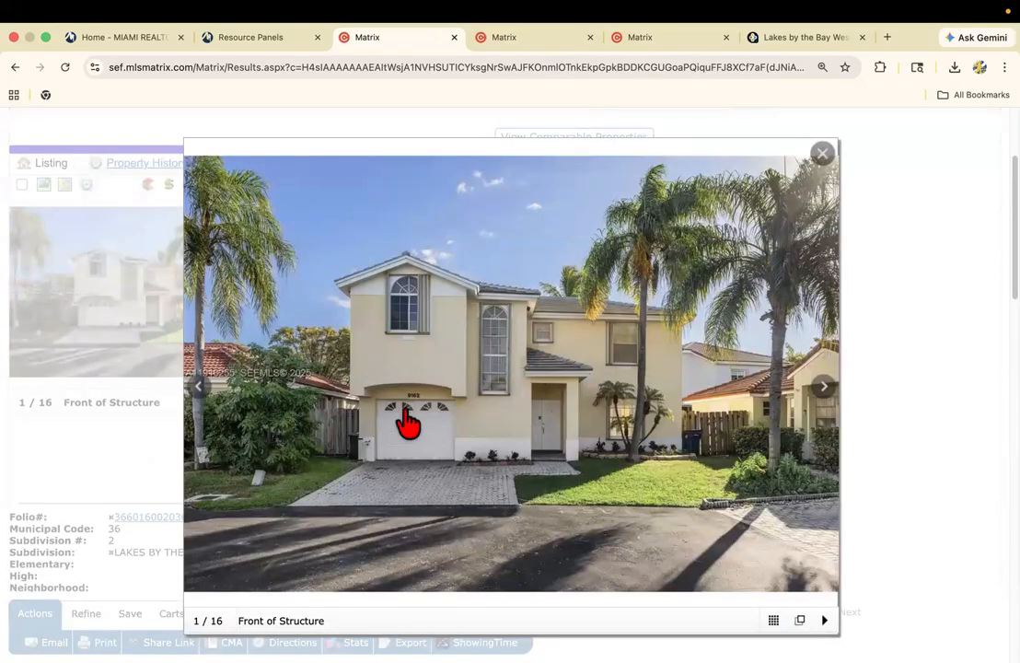
{"action": "left_click", "coordinate": [27, 491]}
{"action": "scroll", "coordinate": [50, 466], "scroll_direction": "down", "scroll_amount": 5}
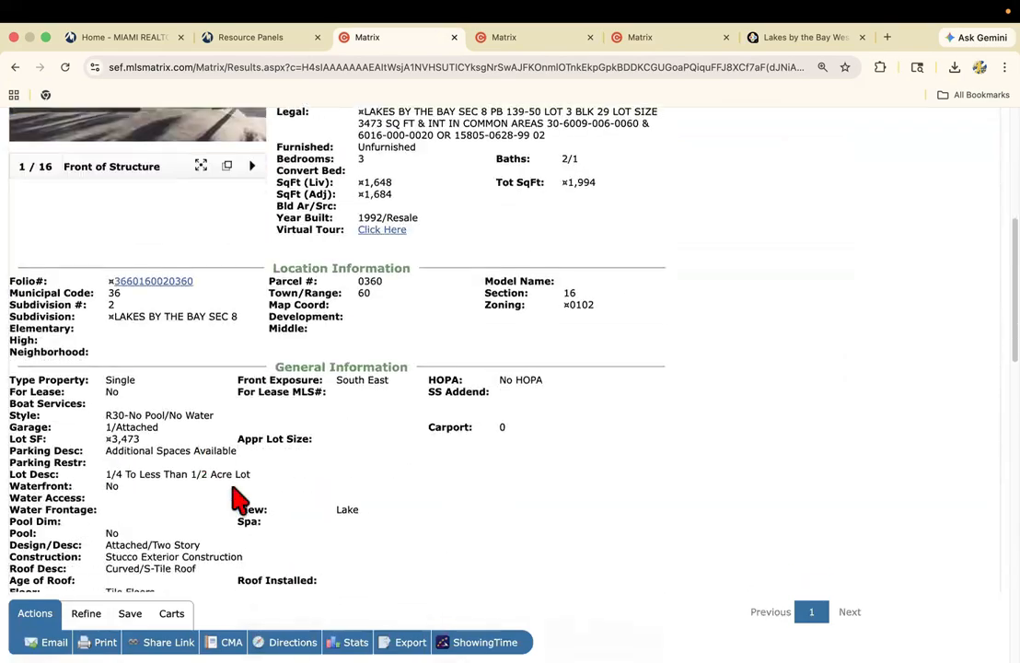
{"action": "scroll", "coordinate": [267, 501], "scroll_direction": "down", "scroll_amount": 3}
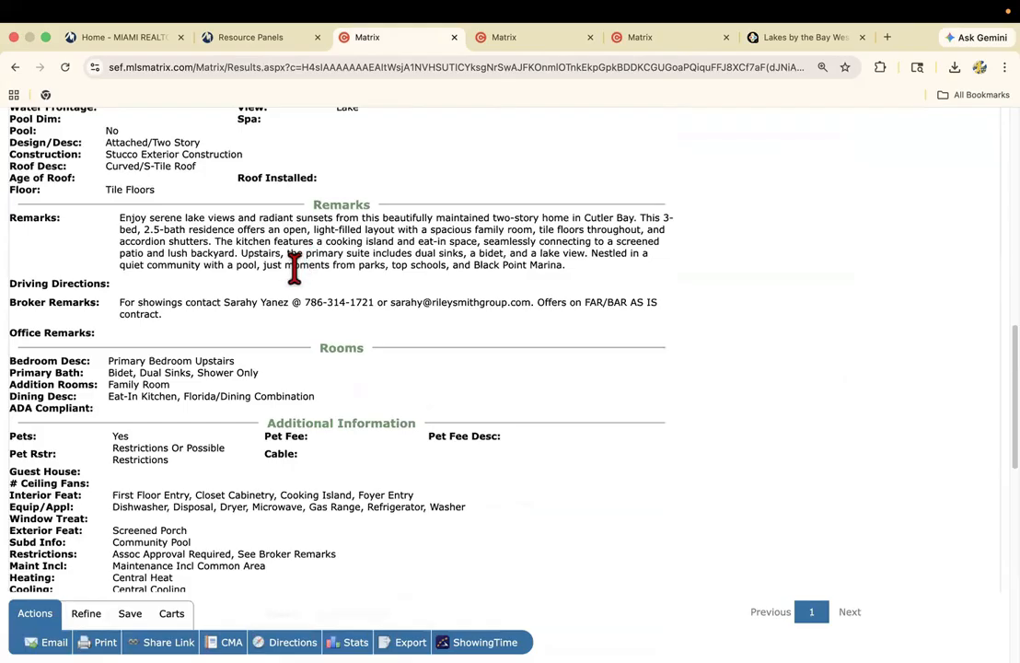
{"action": "scroll", "coordinate": [294, 268], "scroll_direction": "up", "scroll_amount": 2}
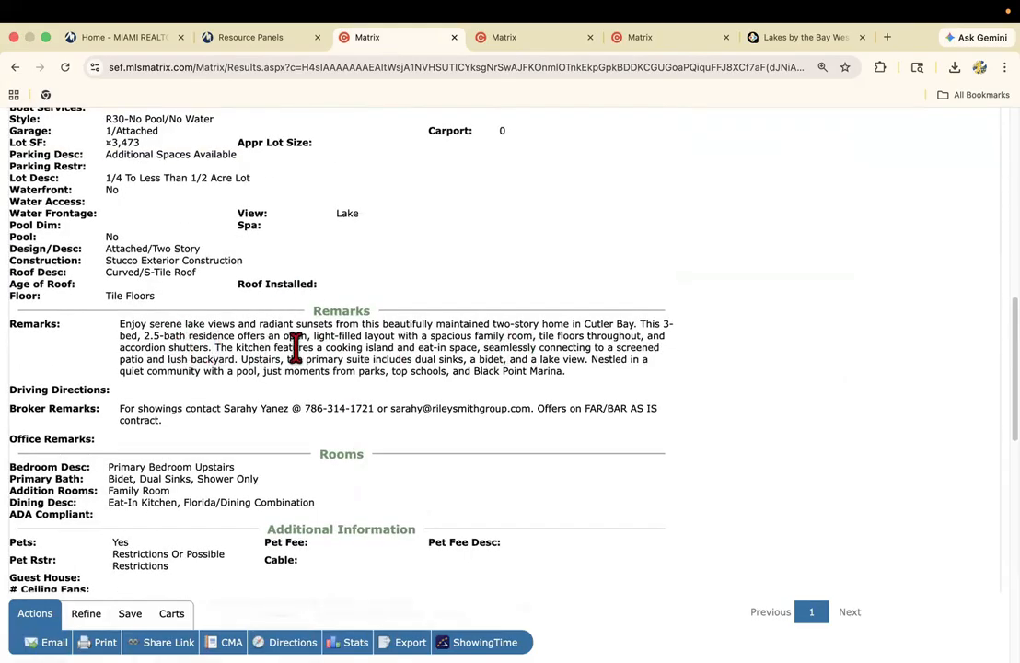
{"action": "scroll", "coordinate": [362, 359], "scroll_direction": "up", "scroll_amount": 5}
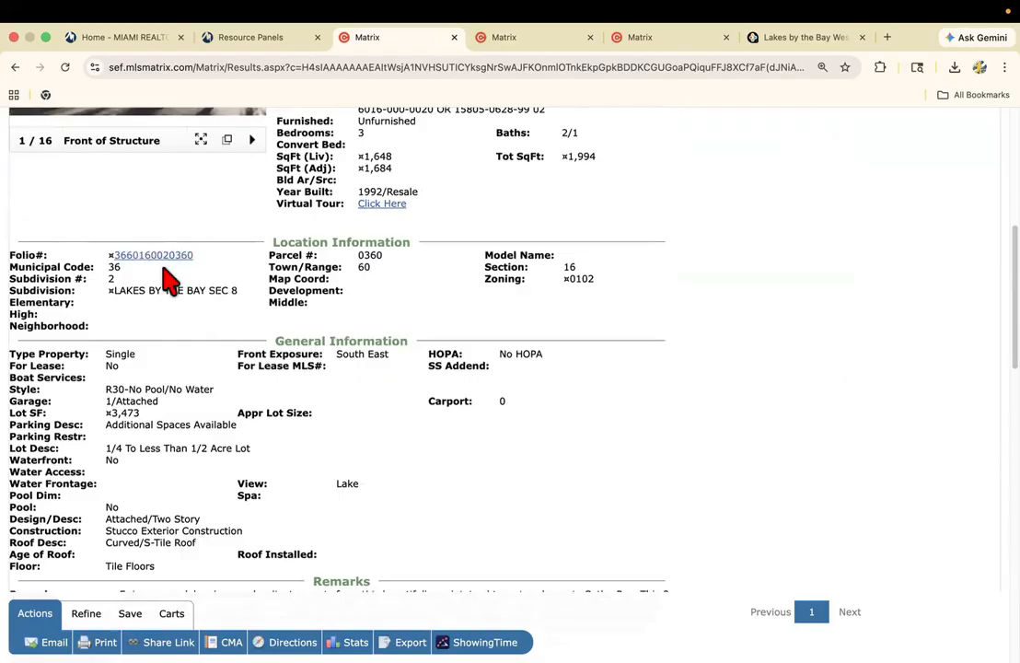
{"action": "scroll", "coordinate": [171, 281], "scroll_direction": "up", "scroll_amount": 4}
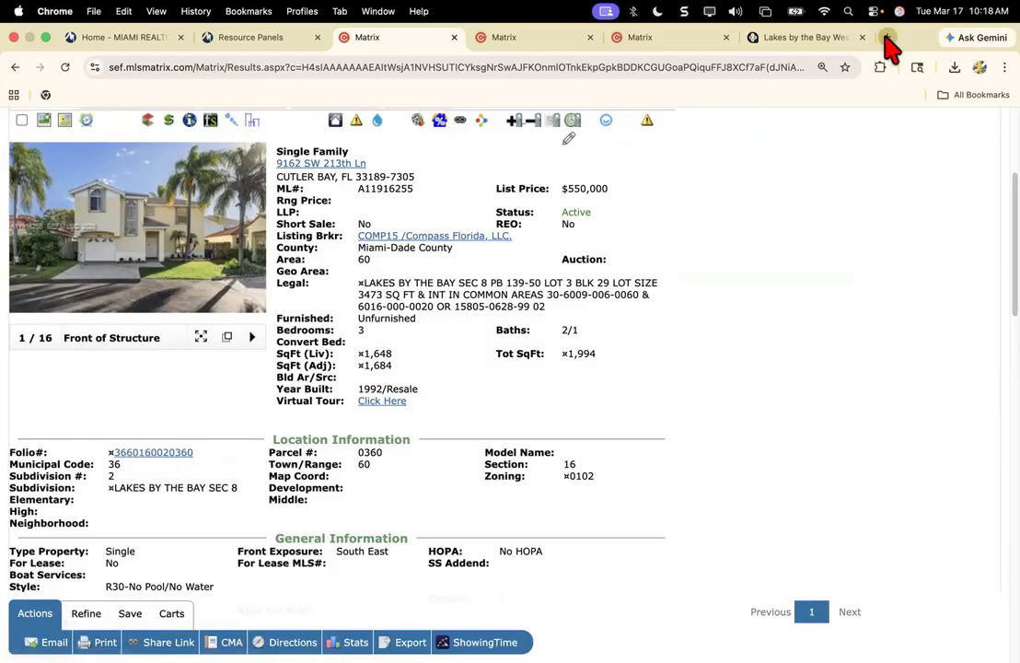
Open miamirealtors.com/zoning in a new browser tab.
{"action": "left_click", "coordinate": [887, 37]}
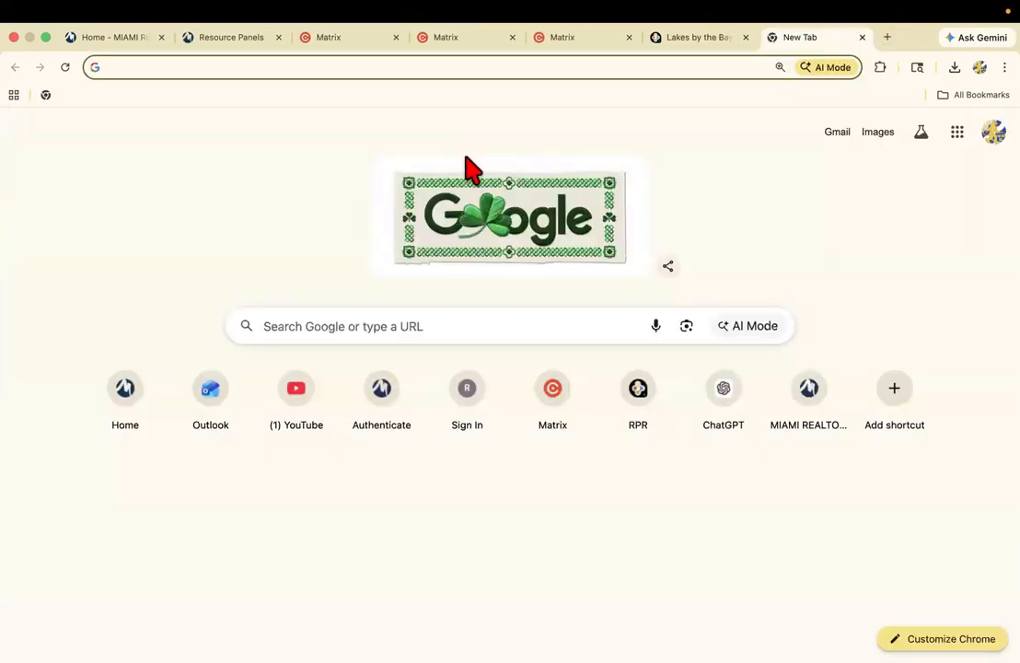
{"action": "type", "text": "m"}
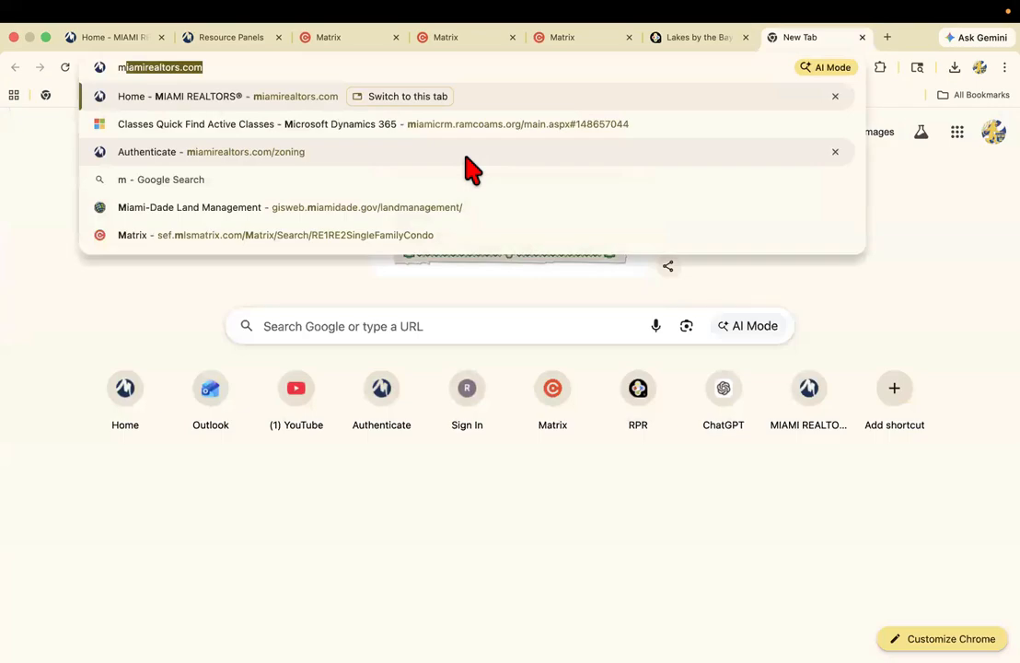
{"action": "type", "text": "iamirealtors.com/zoni"}
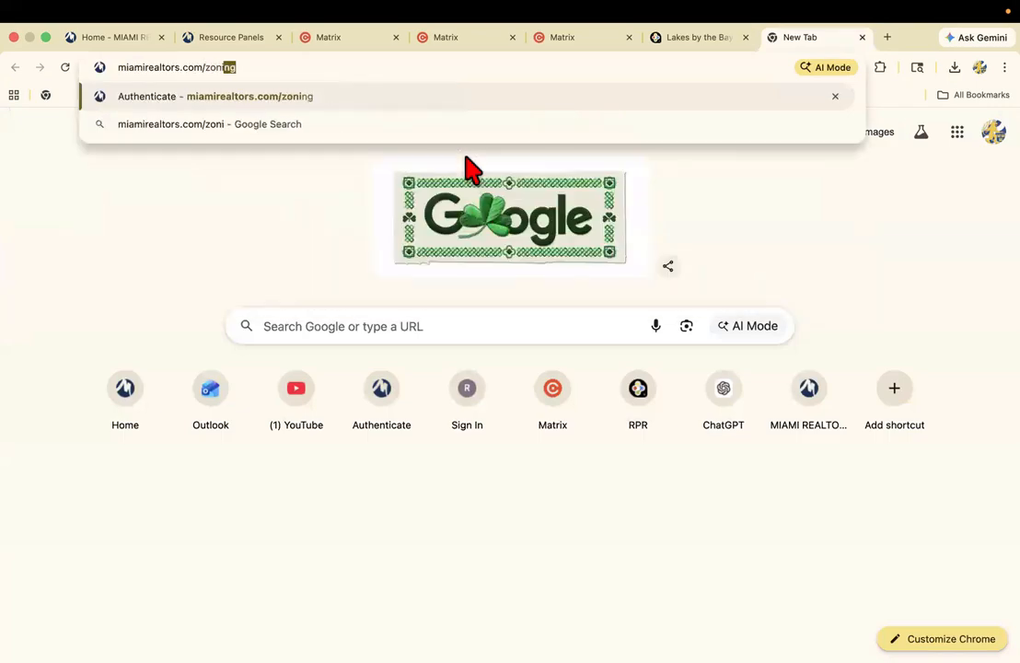
{"action": "type", "text": "ng"}
{"action": "key", "text": "Return"}
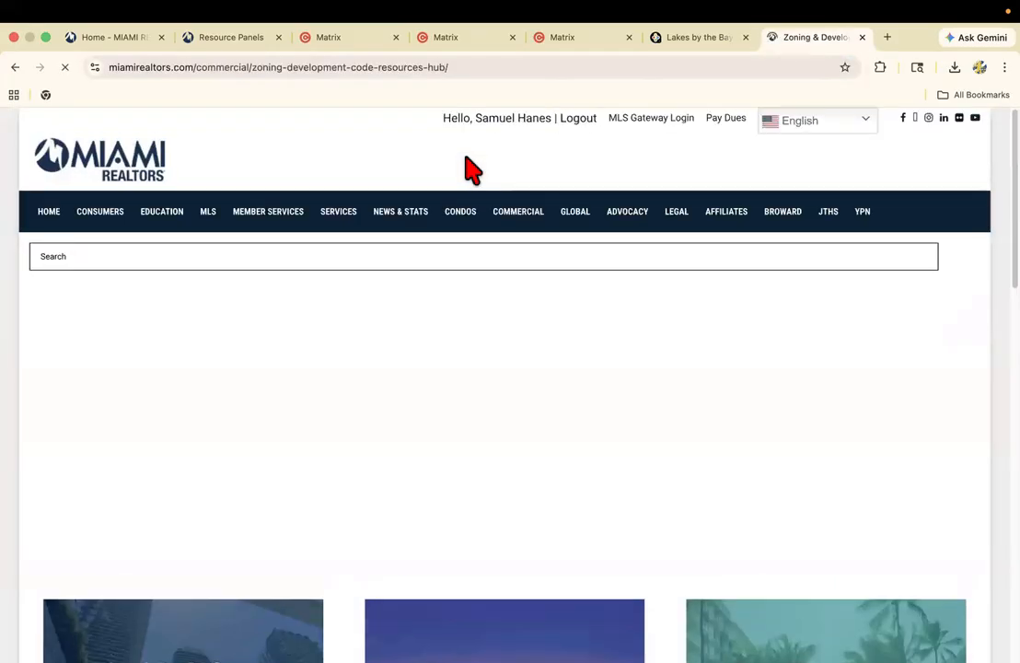
From the zoning resources hub, open the Permit Search Portal and its Miami-Dade County permit search page.
{"action": "scroll", "coordinate": [473, 310], "scroll_direction": "down", "scroll_amount": 6}
{"action": "scroll", "coordinate": [516, 305], "scroll_direction": "down", "scroll_amount": 3}
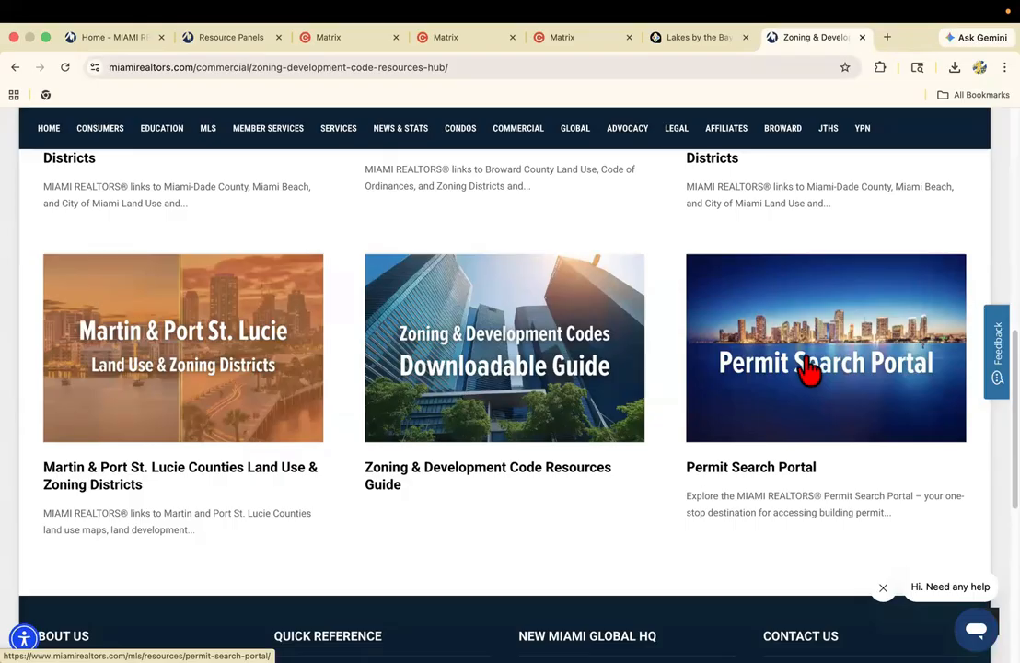
{"action": "left_click", "coordinate": [809, 374]}
{"action": "scroll", "coordinate": [797, 398], "scroll_direction": "down", "scroll_amount": 4}
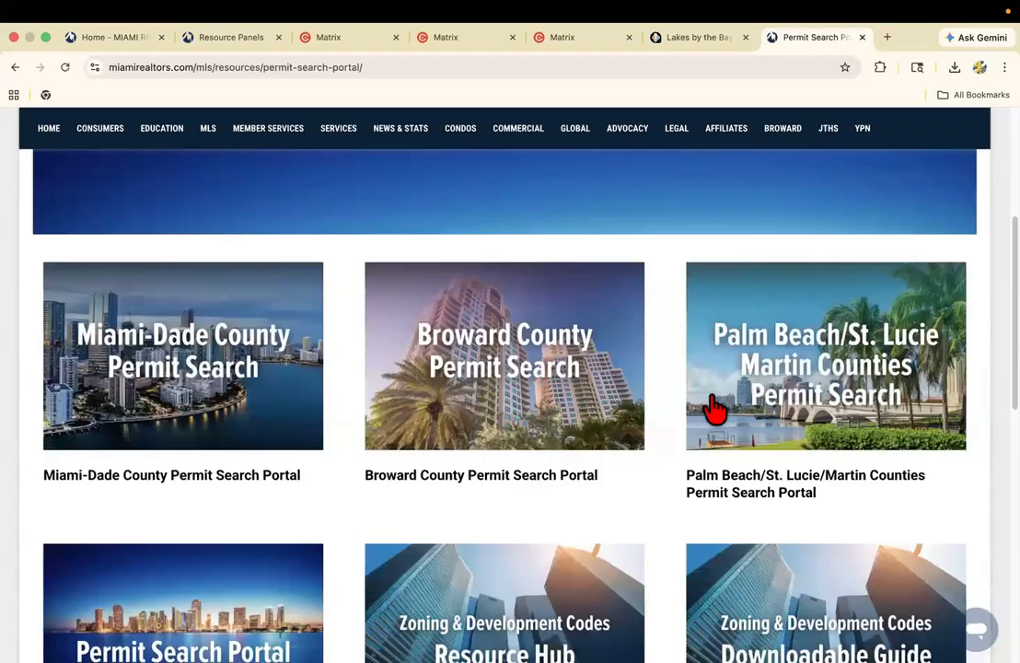
{"action": "scroll", "coordinate": [195, 362], "scroll_direction": "down", "scroll_amount": 1}
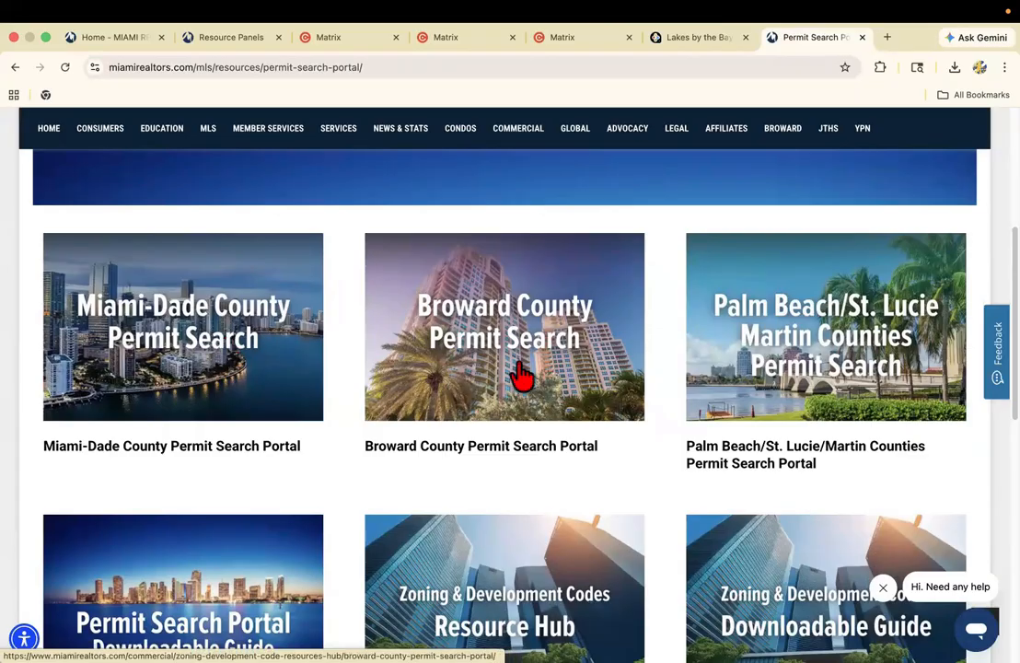
{"action": "left_click", "coordinate": [603, 377]}
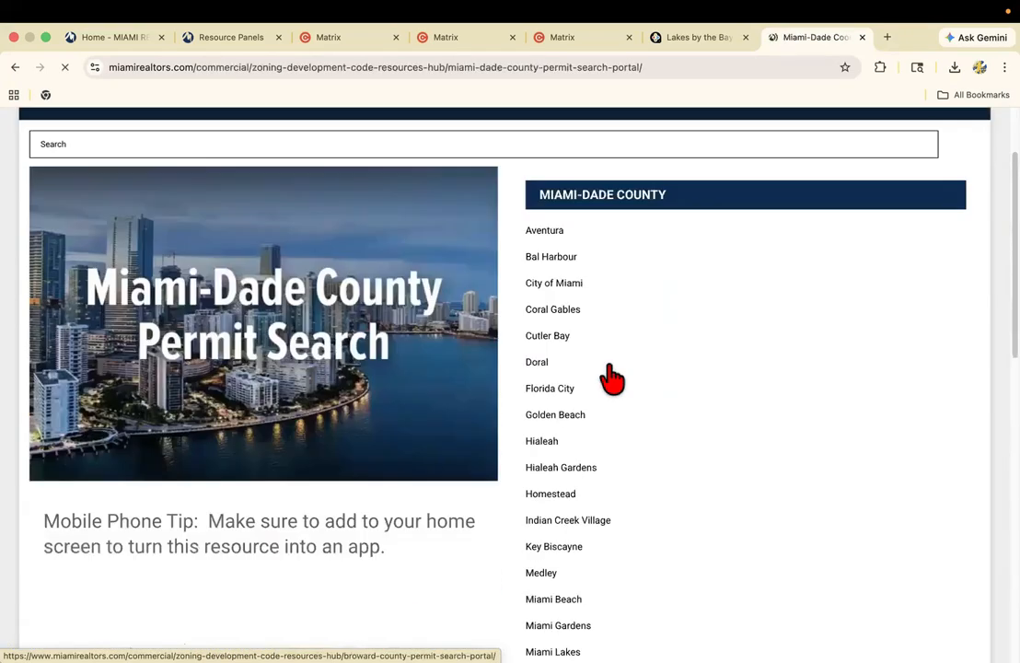
Open the South Miami permit search site from the Miami-Dade municipality list, and close it after viewing.
{"action": "scroll", "coordinate": [608, 376], "scroll_direction": "down", "scroll_amount": 3}
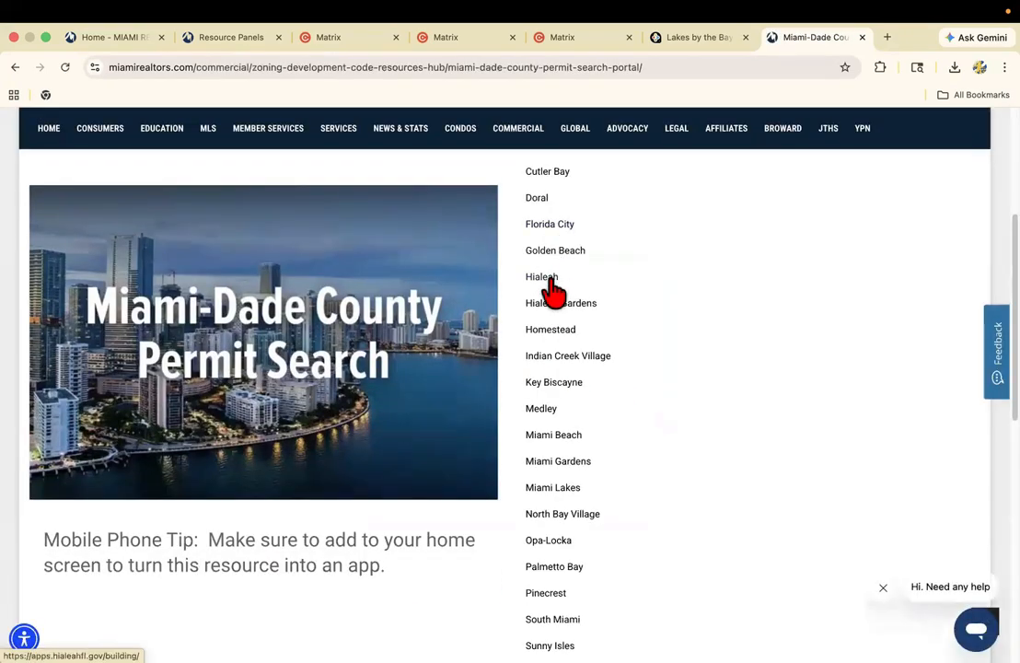
{"action": "scroll", "coordinate": [553, 424], "scroll_direction": "down", "scroll_amount": 5}
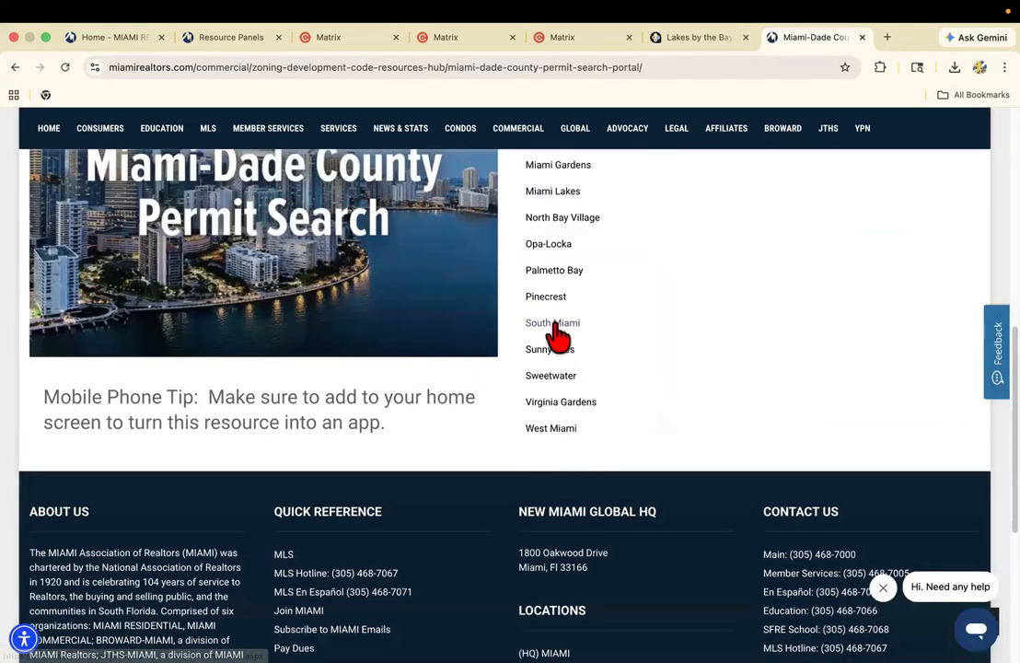
{"action": "left_click", "coordinate": [550, 324]}
{"action": "left_click", "coordinate": [550, 446]}
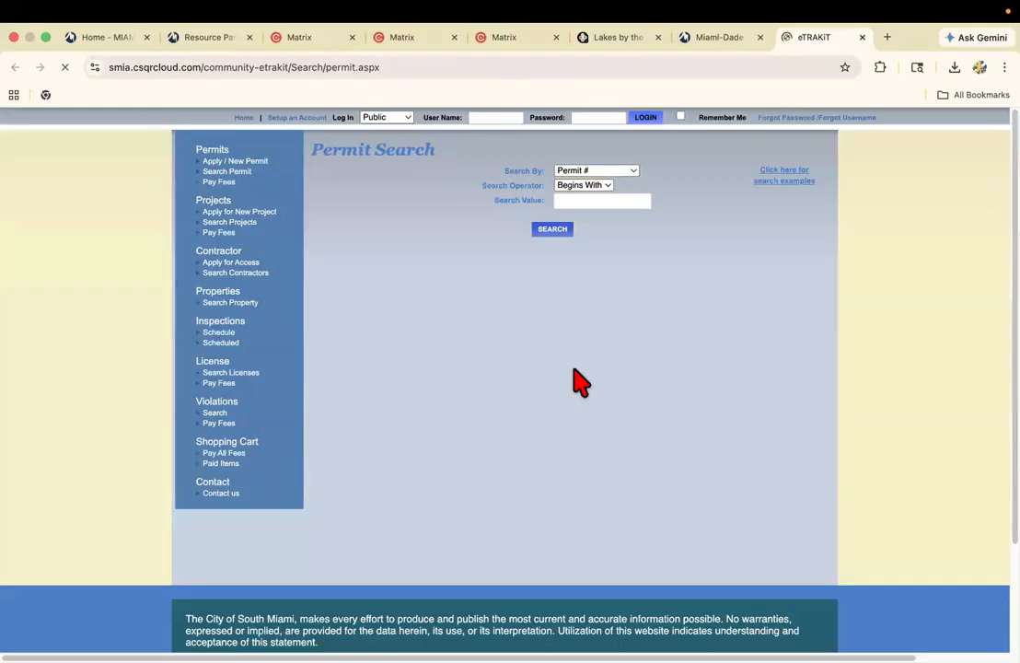
{"action": "left_click", "coordinate": [861, 37]}
Return to the subject listing in Matrix and open its IMAPP tax report.
{"action": "left_click", "coordinate": [353, 44]}
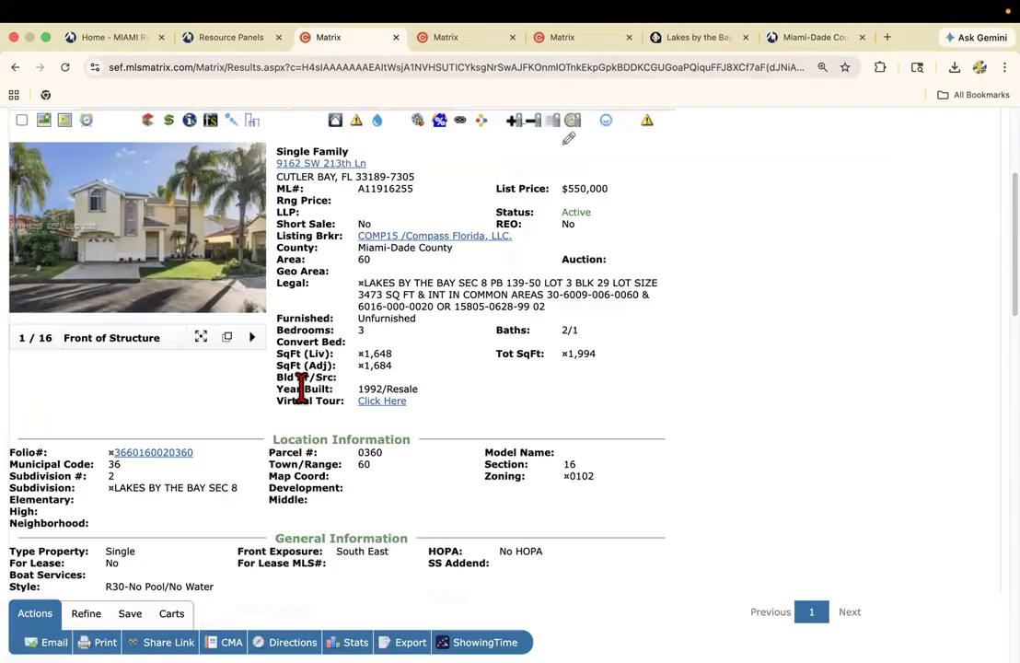
{"action": "scroll", "coordinate": [241, 486], "scroll_direction": "up", "scroll_amount": 1}
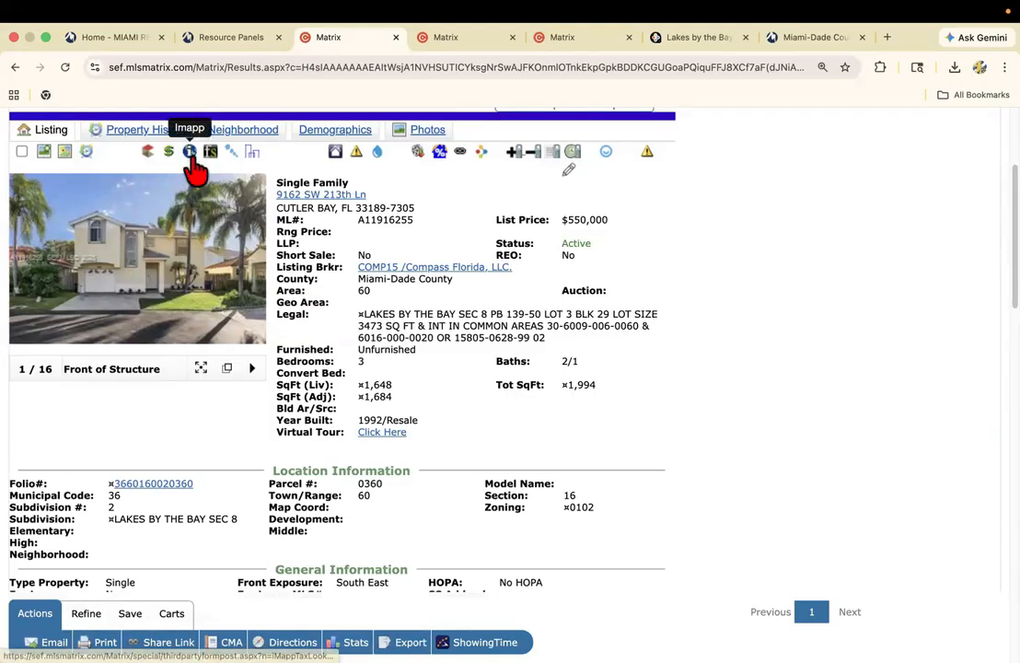
{"action": "left_click", "coordinate": [148, 484]}
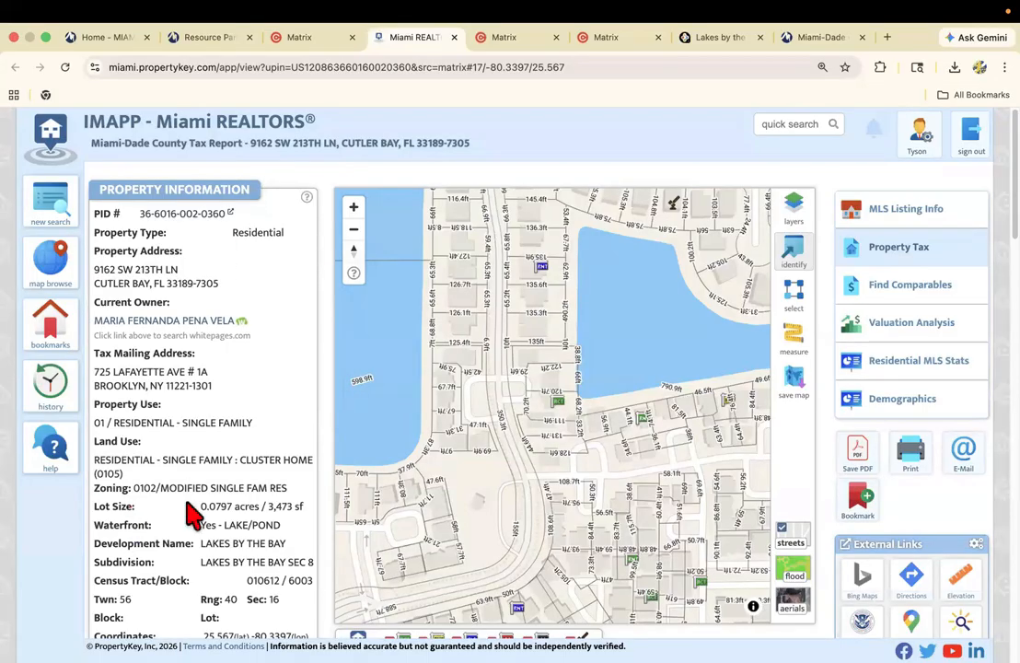
Review the IMAPP tax report's property information, sales history and report section options for the subject home.
{"action": "scroll", "coordinate": [218, 488], "scroll_direction": "down", "scroll_amount": 10}
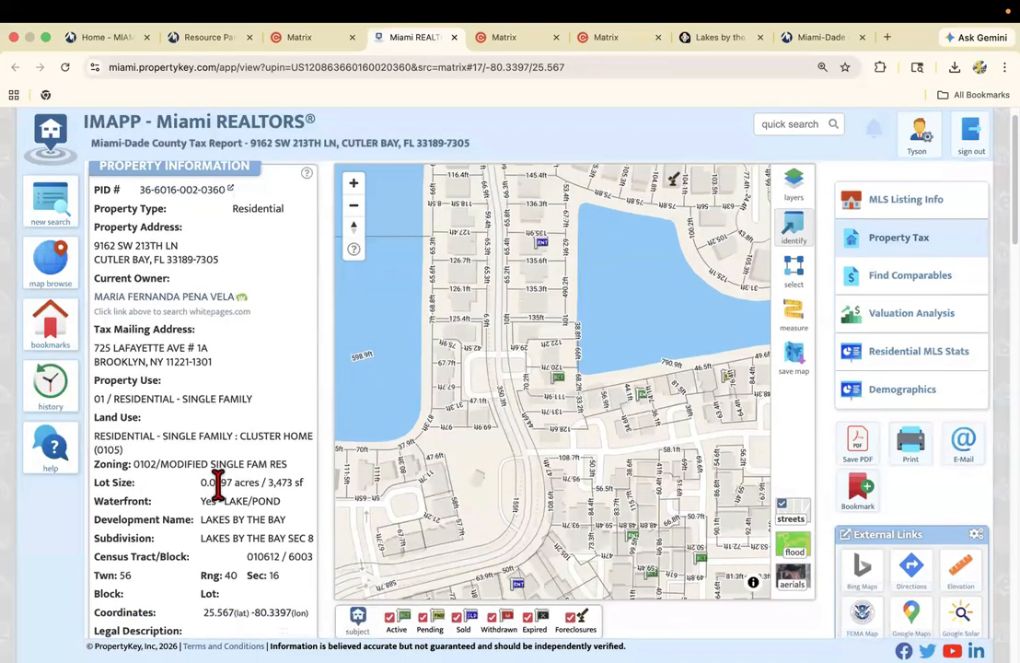
{"action": "scroll", "coordinate": [497, 497], "scroll_direction": "down", "scroll_amount": 1}
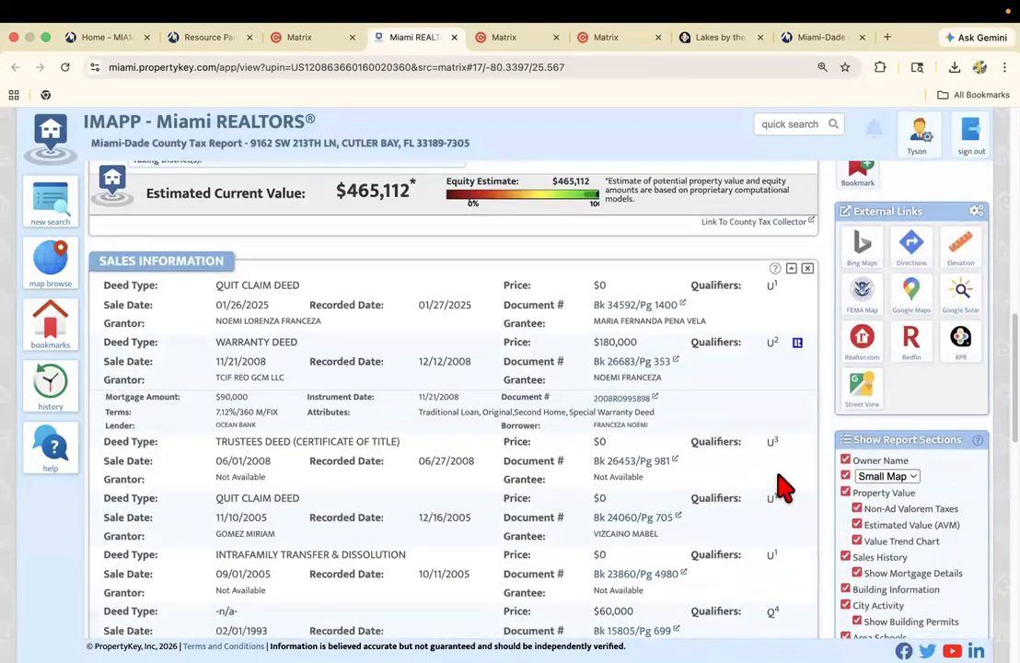
{"action": "scroll", "coordinate": [881, 456], "scroll_direction": "down", "scroll_amount": 1}
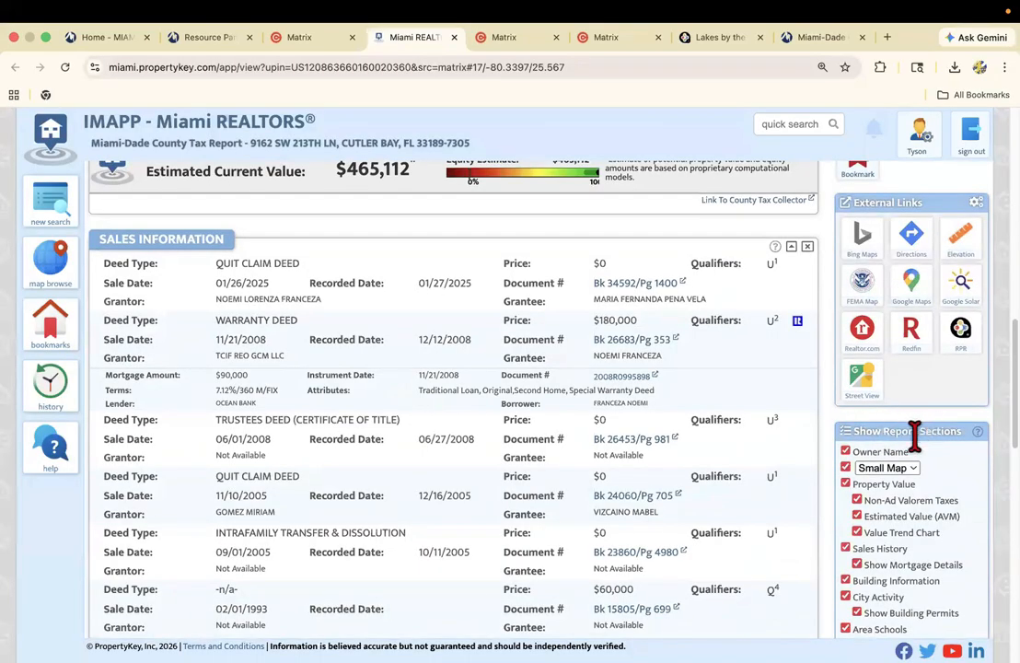
{"action": "scroll", "coordinate": [853, 451], "scroll_direction": "down", "scroll_amount": 3}
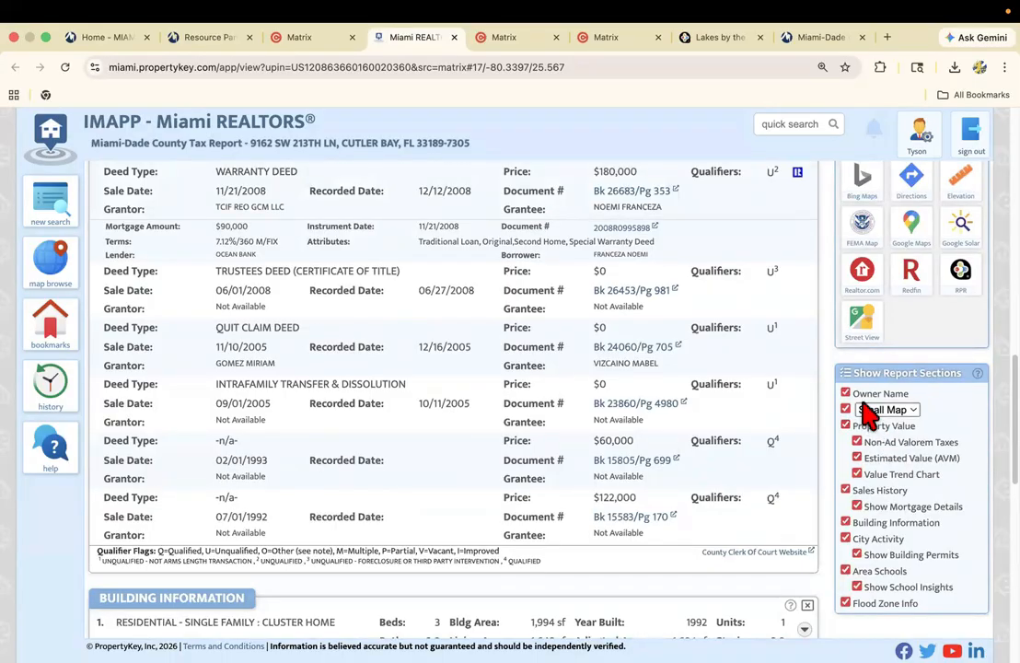
{"action": "scroll", "coordinate": [842, 404], "scroll_direction": "down", "scroll_amount": 1}
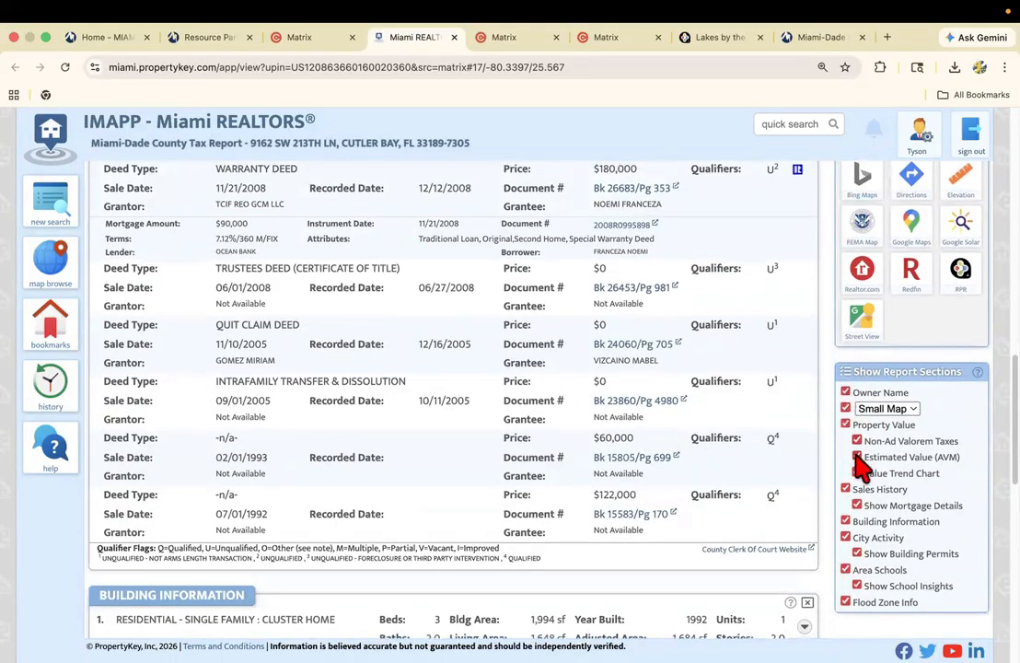
{"action": "scroll", "coordinate": [890, 425], "scroll_direction": "up", "scroll_amount": 6}
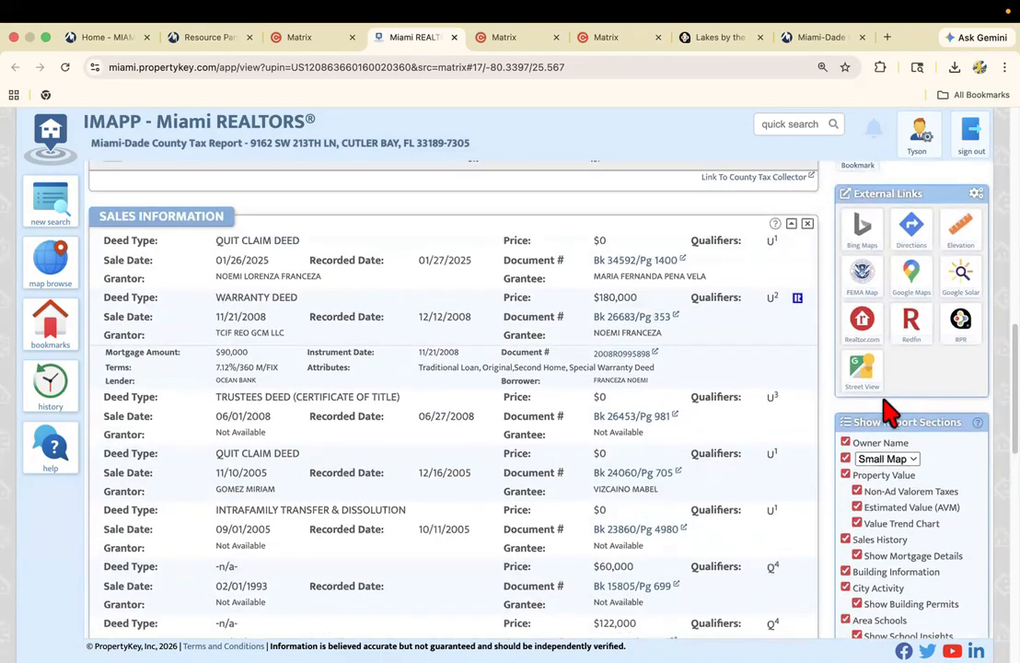
{"action": "scroll", "coordinate": [680, 400], "scroll_direction": "up", "scroll_amount": 8}
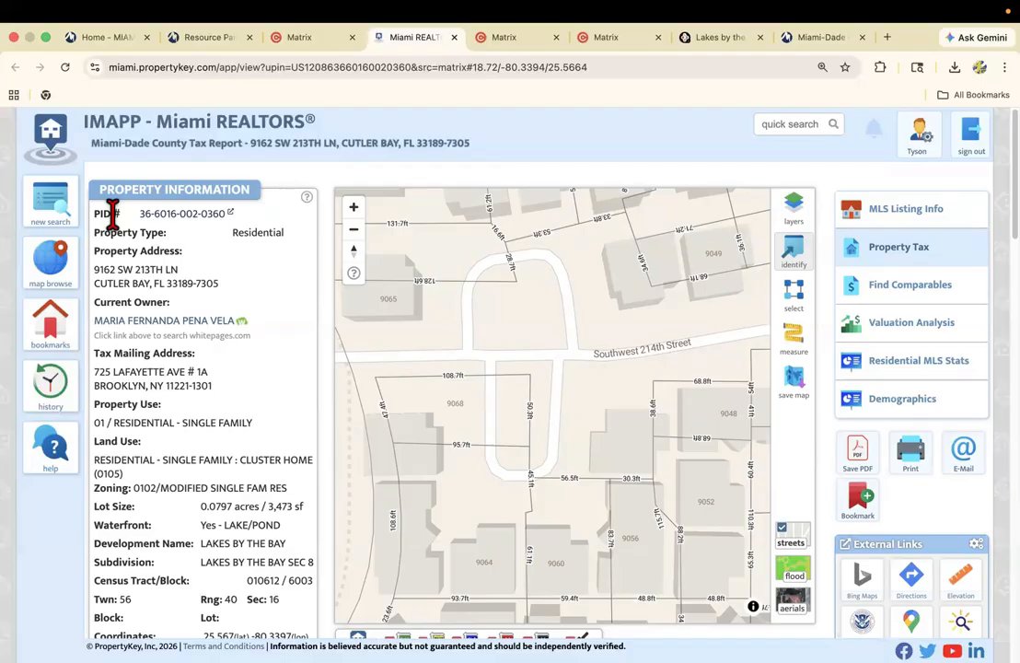
Open the county property appraiser's record from the parcel number and review its property, assessment and taxable value information.
{"action": "left_click", "coordinate": [194, 228]}
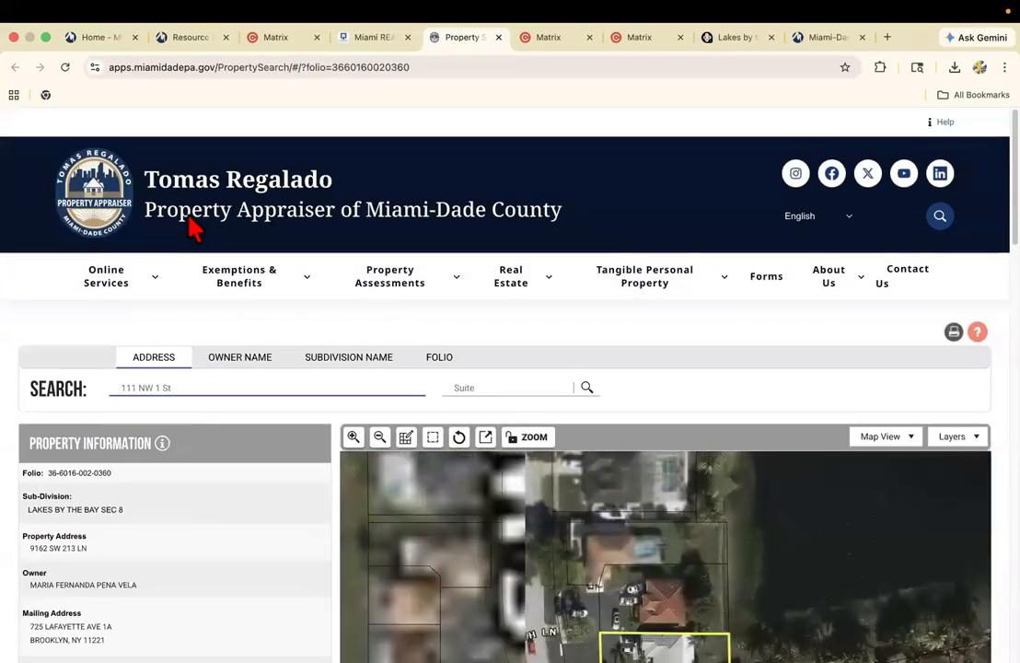
{"action": "scroll", "coordinate": [192, 313], "scroll_direction": "down", "scroll_amount": 5}
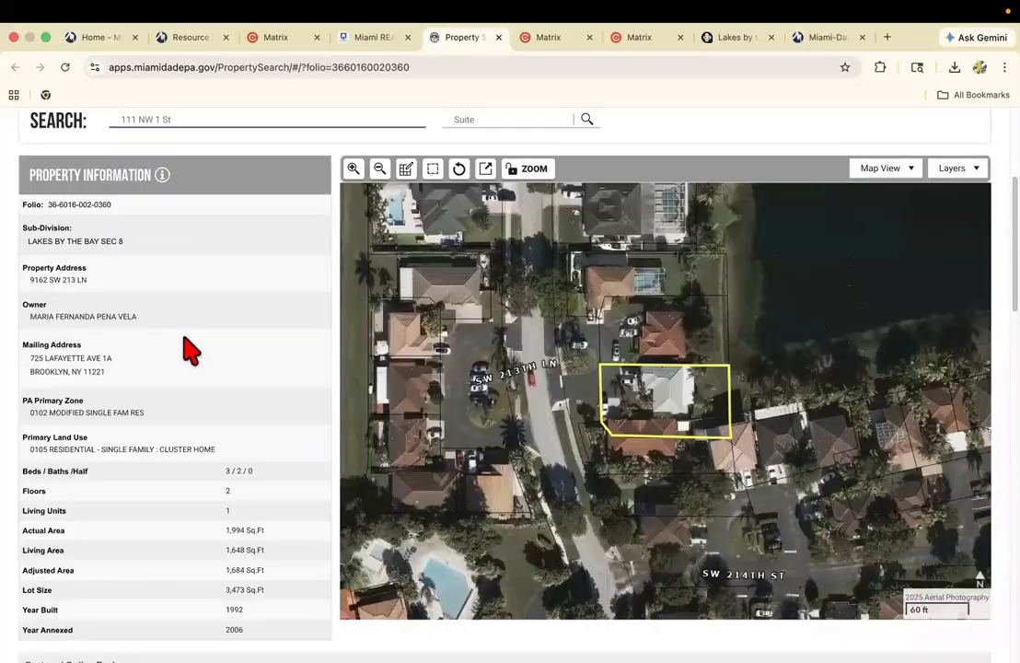
{"action": "left_click", "coordinate": [357, 37]}
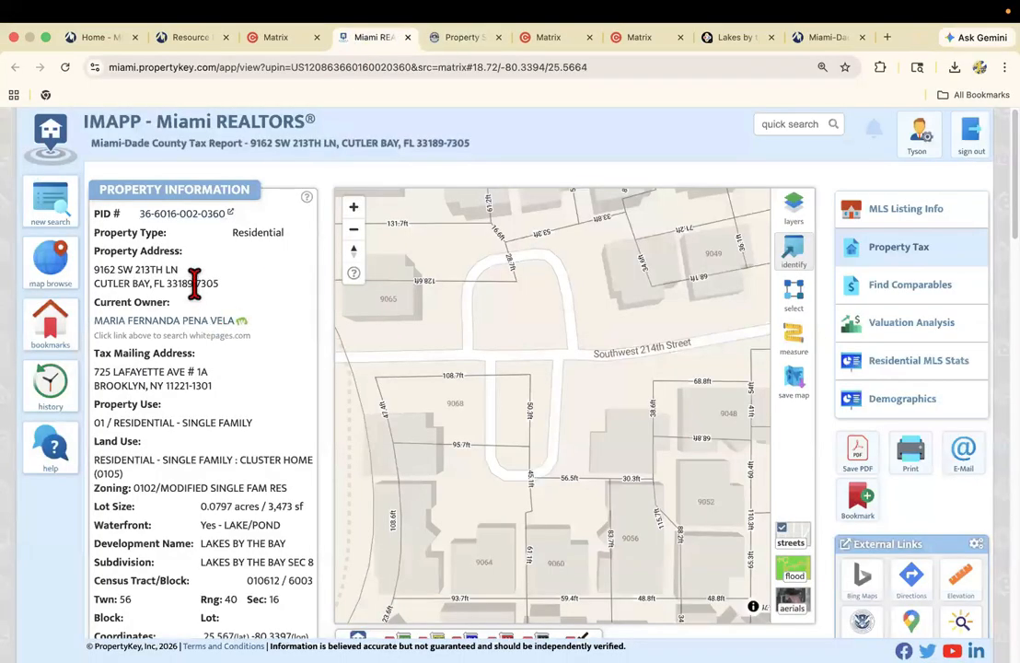
{"action": "left_click", "coordinate": [451, 38]}
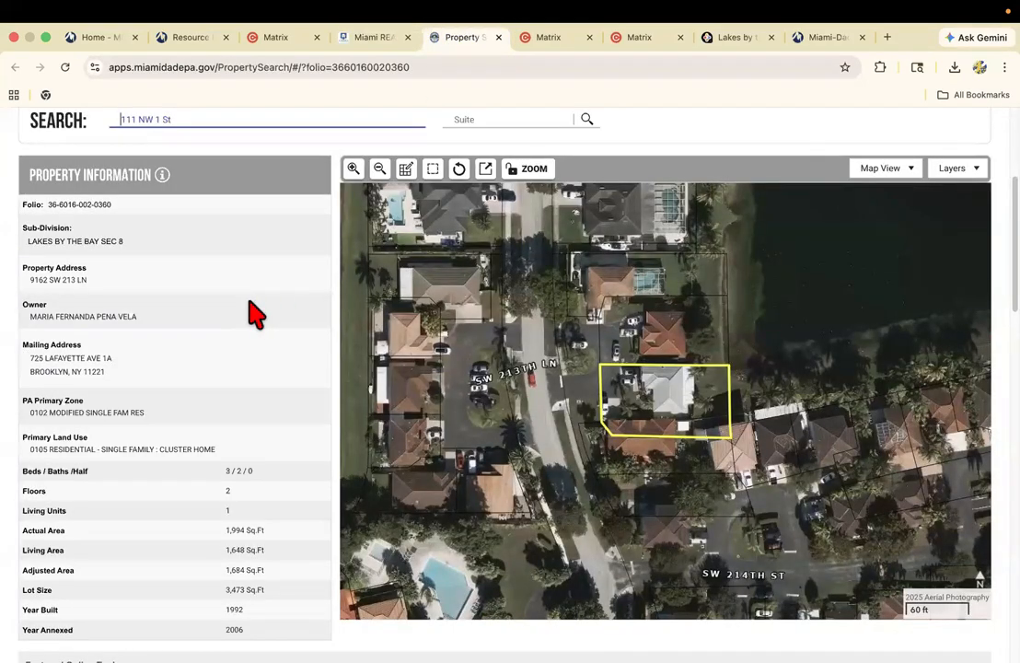
{"action": "scroll", "coordinate": [248, 309], "scroll_direction": "down", "scroll_amount": 7}
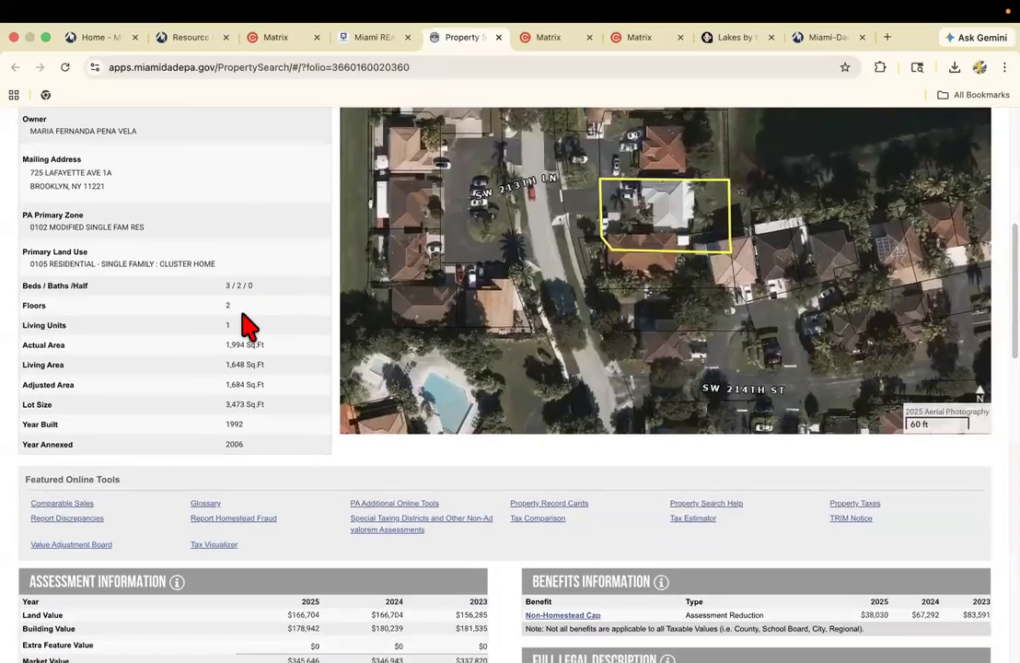
{"action": "scroll", "coordinate": [246, 327], "scroll_direction": "down", "scroll_amount": 4}
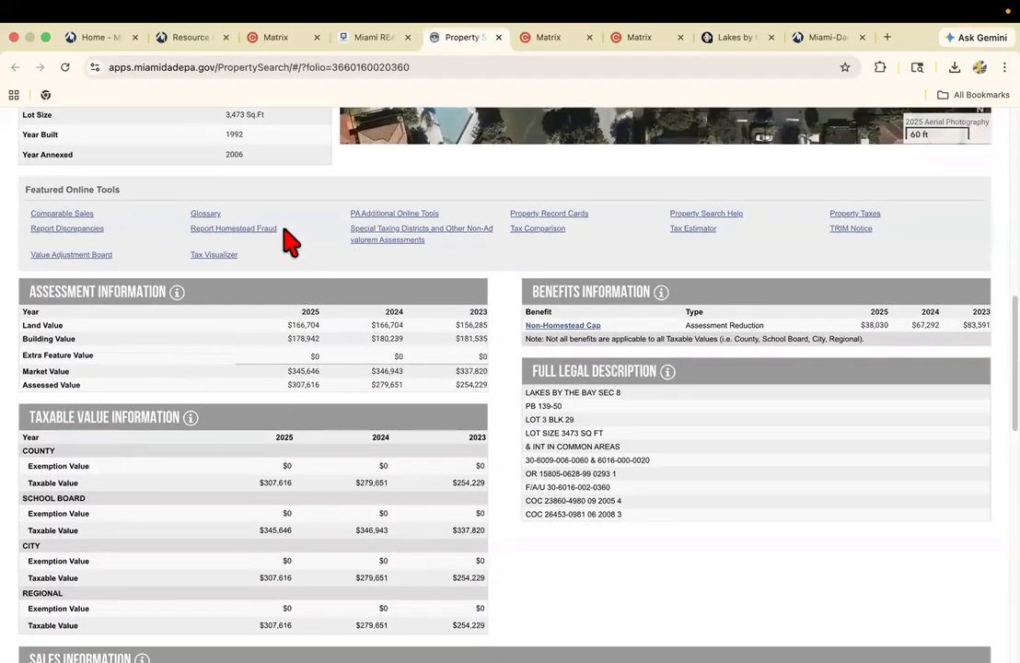
Return to the IMAPP tax report and examine the parcels and listing markers surrounding the subject home on its map.
{"action": "left_click", "coordinate": [368, 41]}
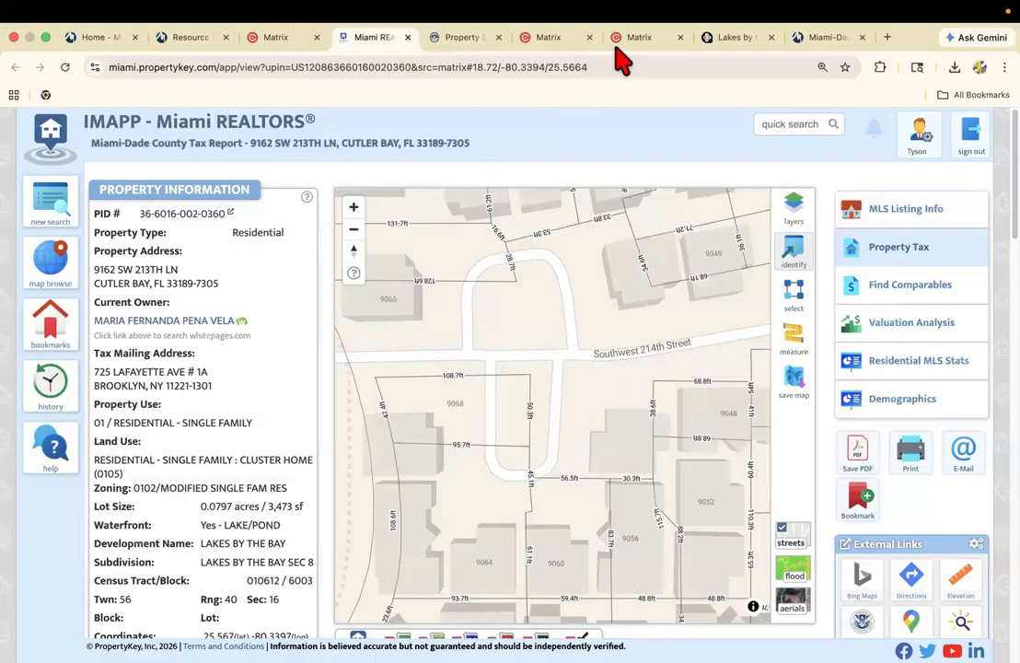
{"action": "scroll", "coordinate": [138, 387], "scroll_direction": "down", "scroll_amount": 3}
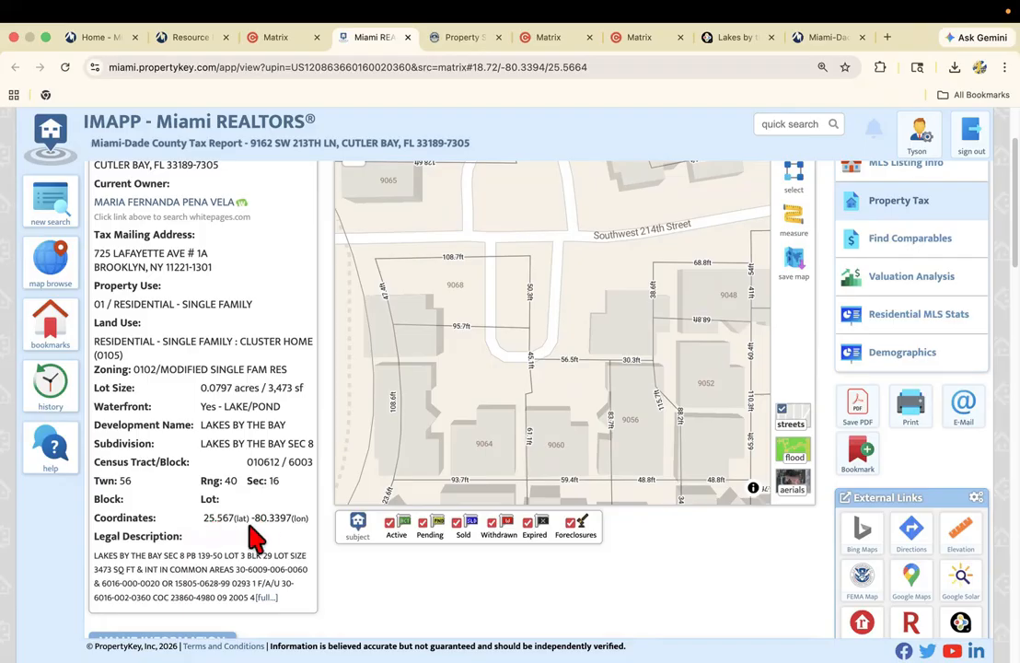
{"action": "scroll", "coordinate": [210, 555], "scroll_direction": "down", "scroll_amount": 1}
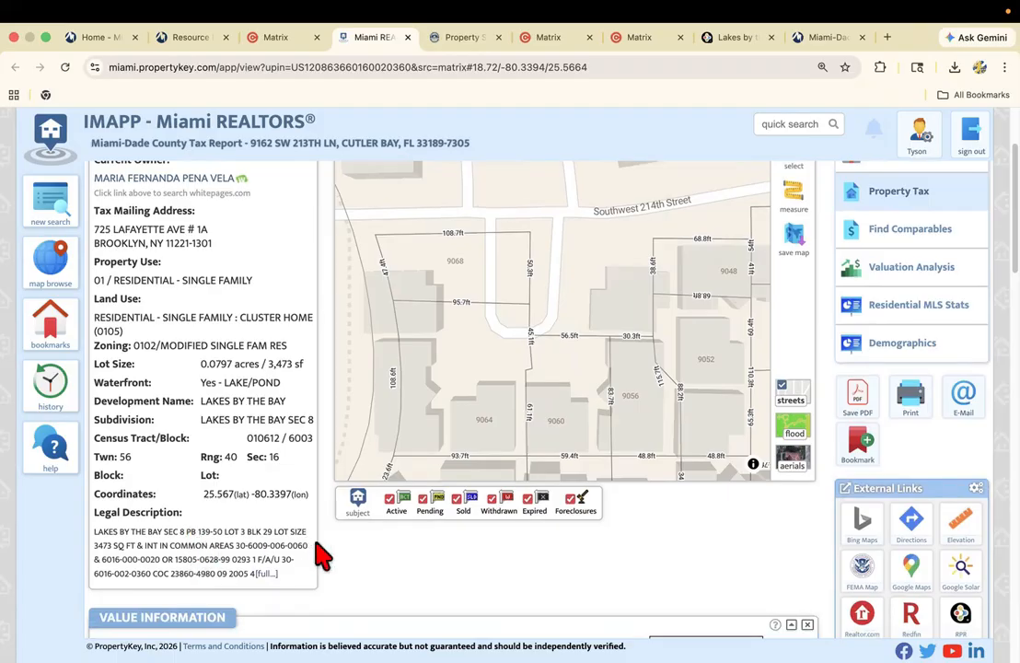
{"action": "scroll", "coordinate": [471, 598], "scroll_direction": "up", "scroll_amount": 3}
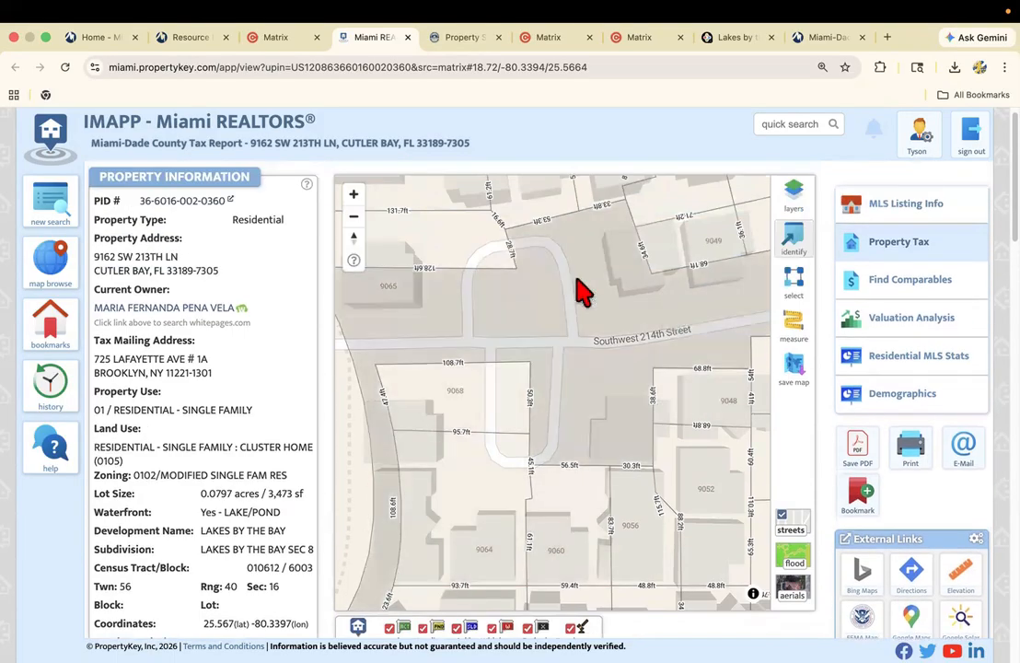
{"action": "scroll", "coordinate": [510, 391], "scroll_direction": "down", "scroll_amount": 4}
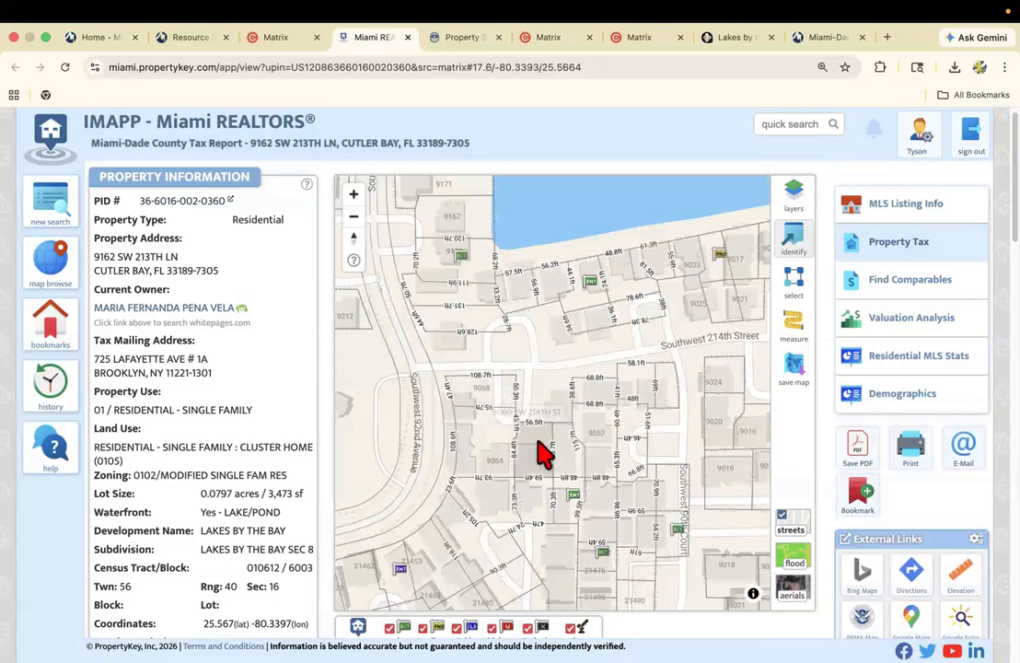
{"action": "left_click_drag", "start_coordinate": [508, 415], "coordinate": [484, 357]}
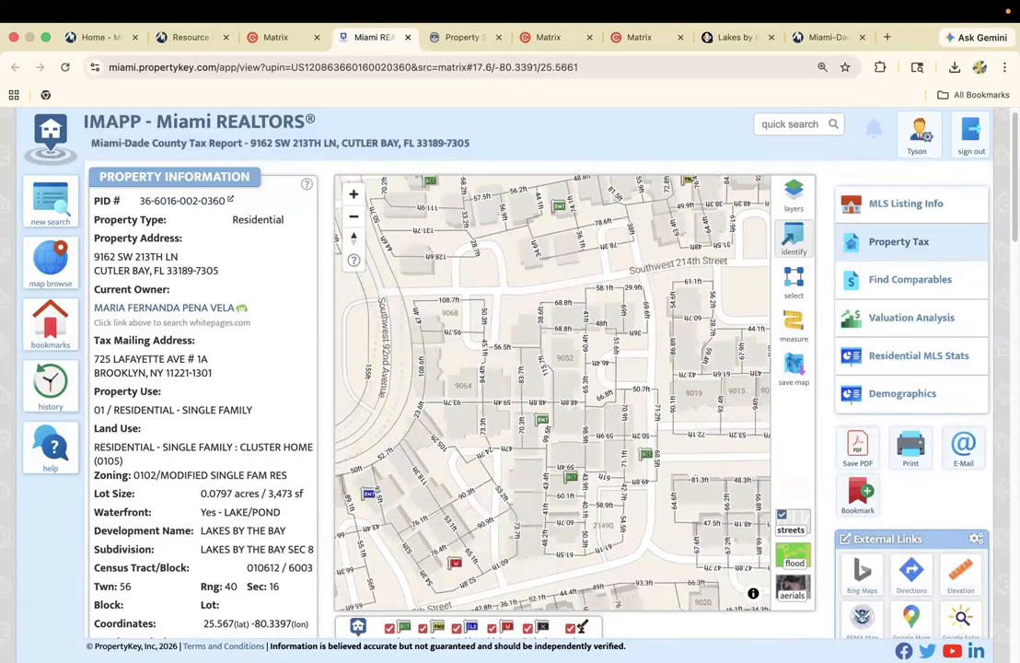
Check the listing details of nearby marked homes on the parcel map, including a rented one, and close them.
{"action": "scroll", "coordinate": [934, 360], "scroll_direction": "down", "scroll_amount": 1}
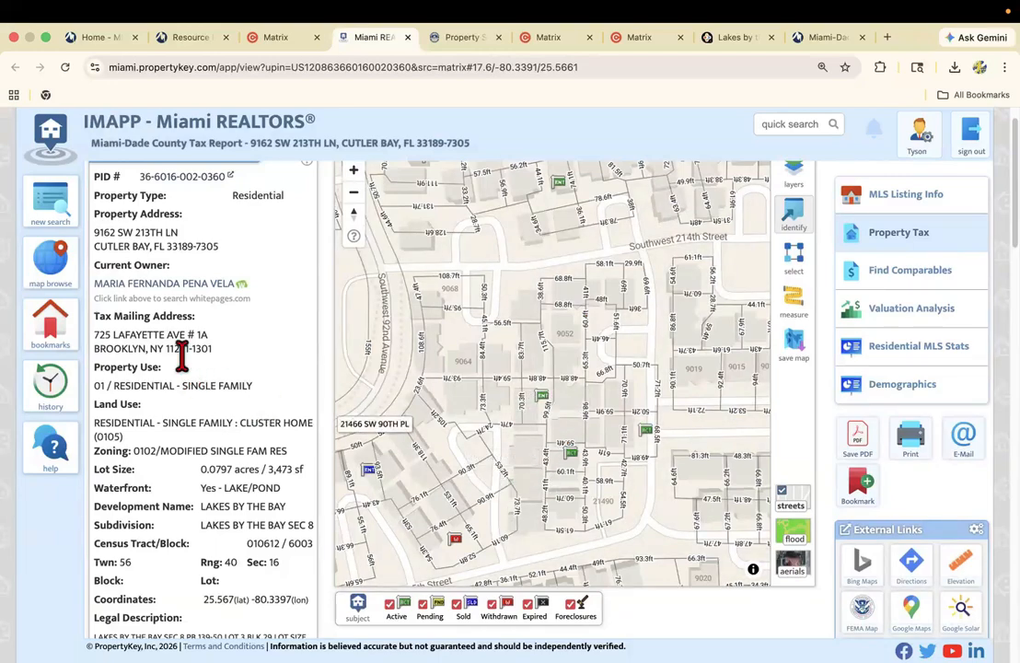
{"action": "left_click", "coordinate": [542, 405]}
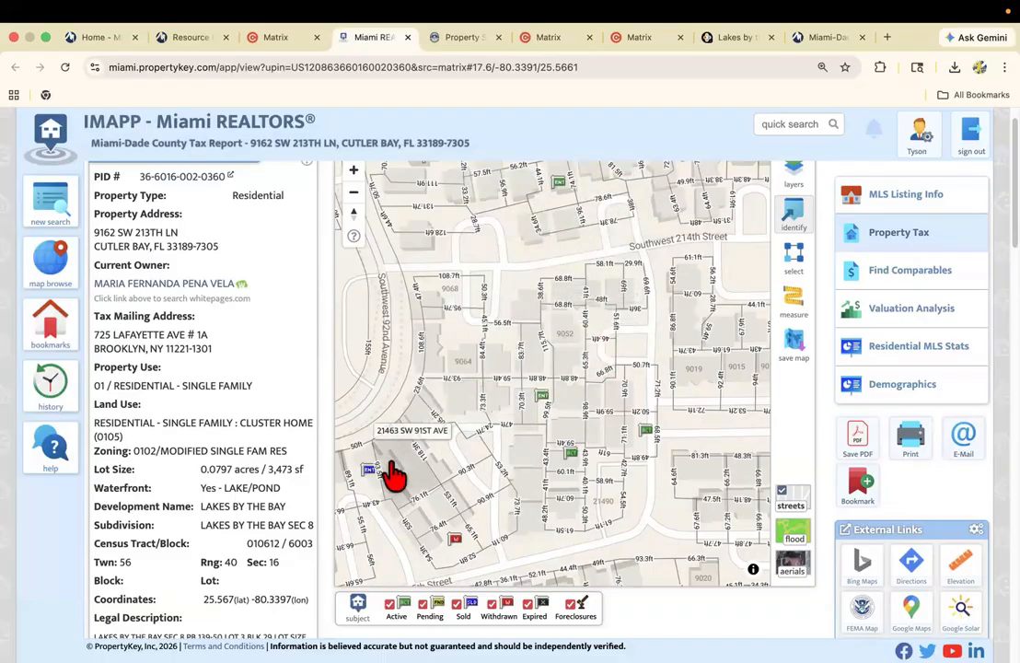
{"action": "left_click", "coordinate": [368, 477]}
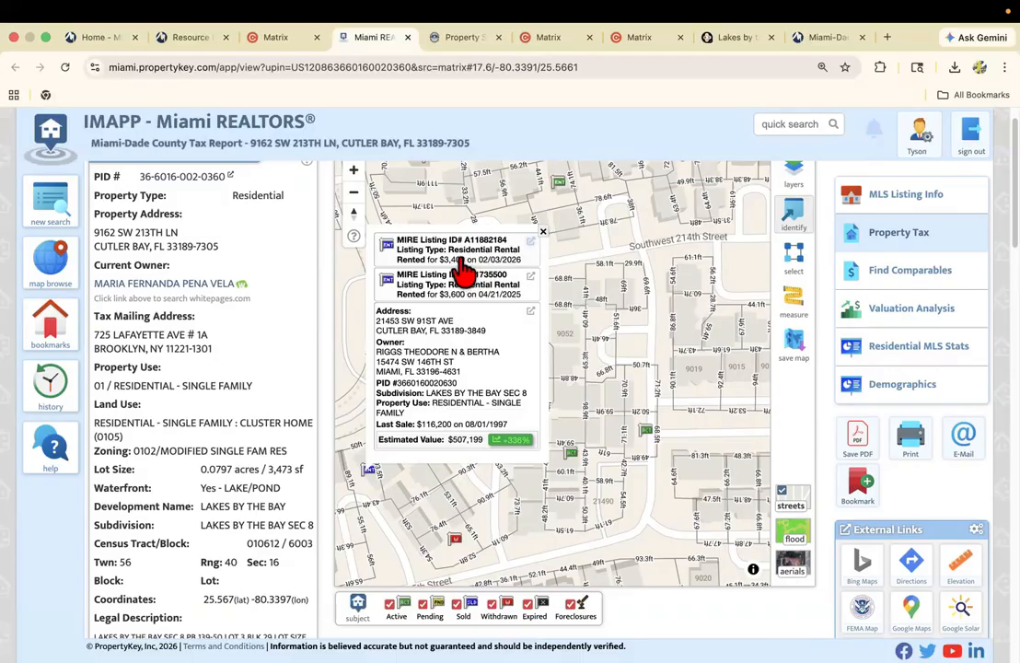
{"action": "left_click", "coordinate": [543, 232]}
Review the Value Information section's yearly values and taxes, collapsing it to the summary and expanding it back to the 2021–2025 history.
{"action": "scroll", "coordinate": [255, 462], "scroll_direction": "down", "scroll_amount": 2}
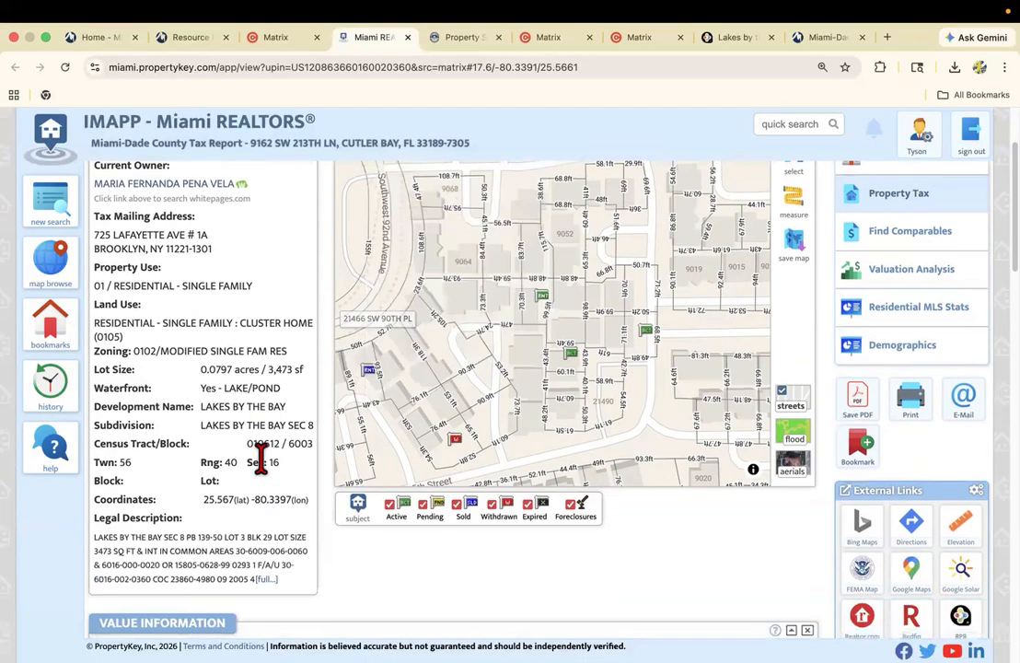
{"action": "scroll", "coordinate": [257, 467], "scroll_direction": "down", "scroll_amount": 4}
{"action": "scroll", "coordinate": [262, 468], "scroll_direction": "down", "scroll_amount": 3}
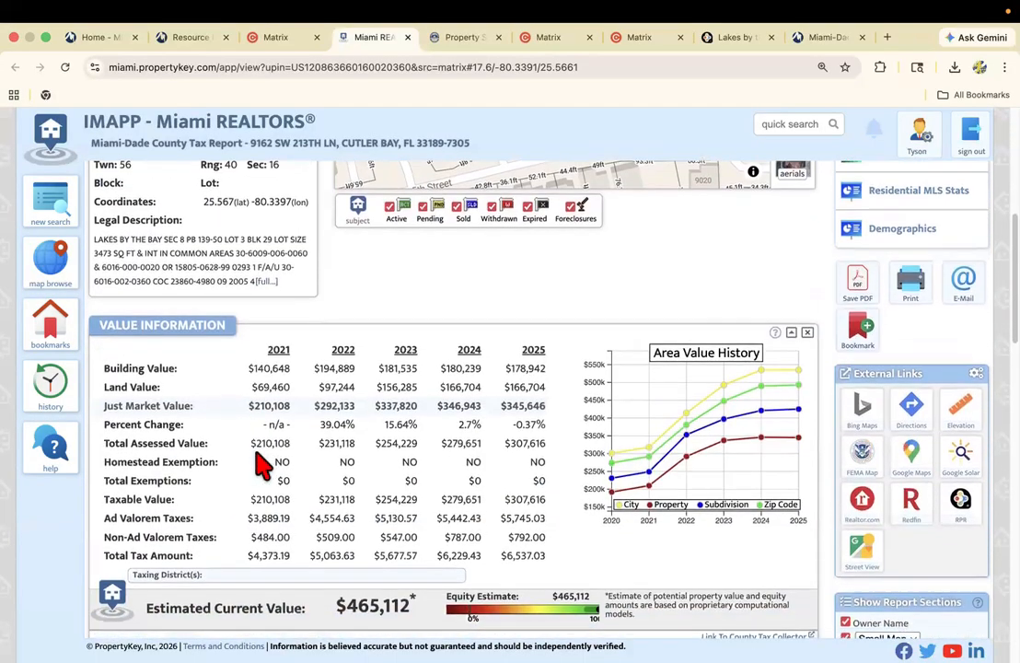
{"action": "left_click", "coordinate": [790, 334]}
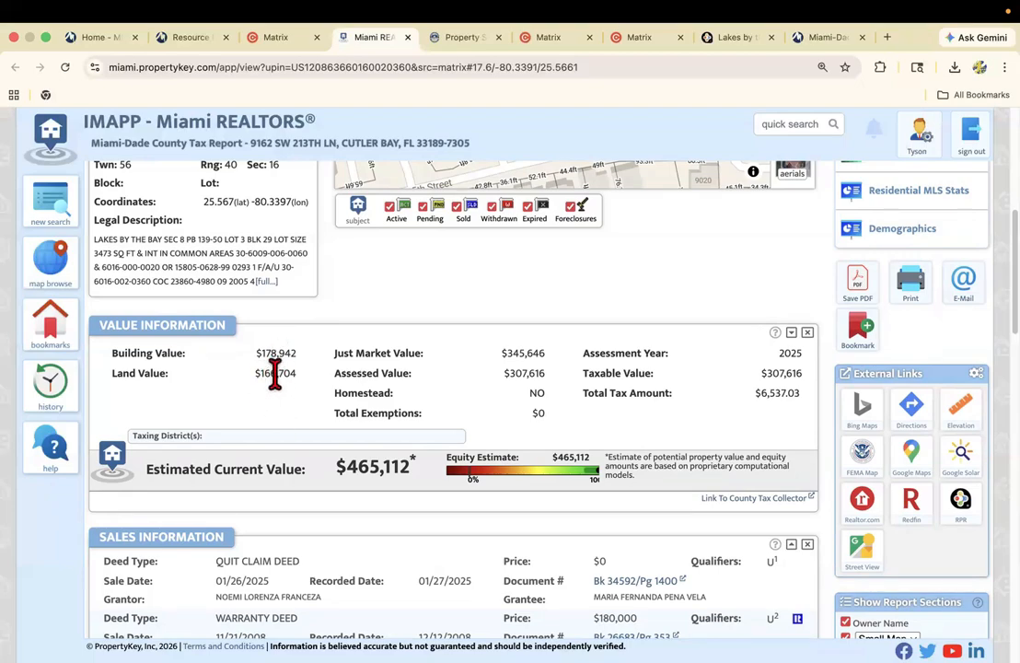
{"action": "left_click", "coordinate": [790, 334]}
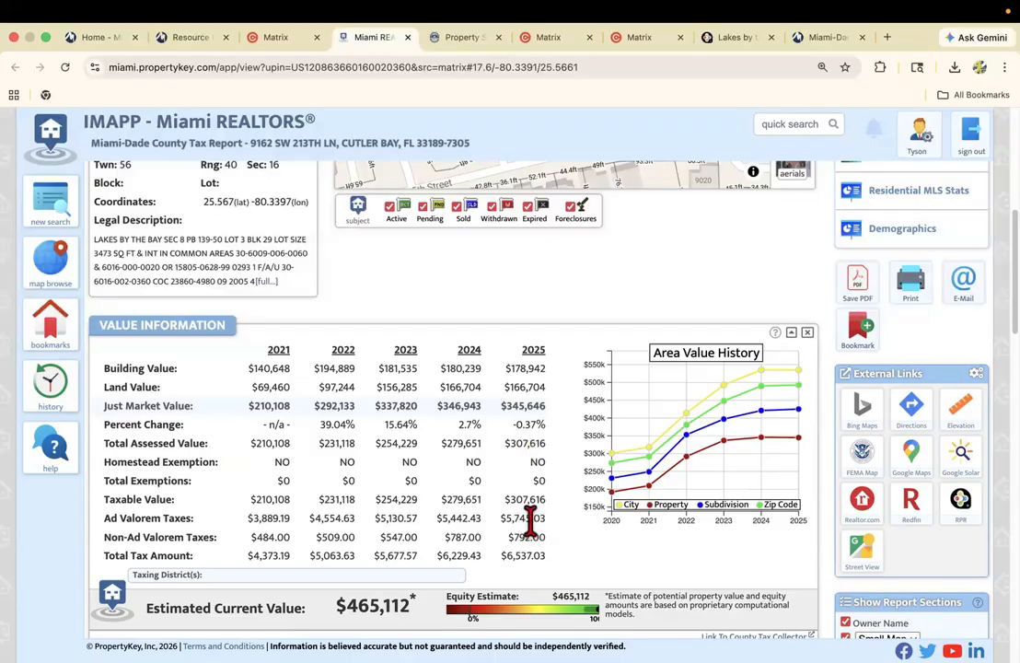
{"action": "scroll", "coordinate": [527, 527], "scroll_direction": "down", "scroll_amount": 1}
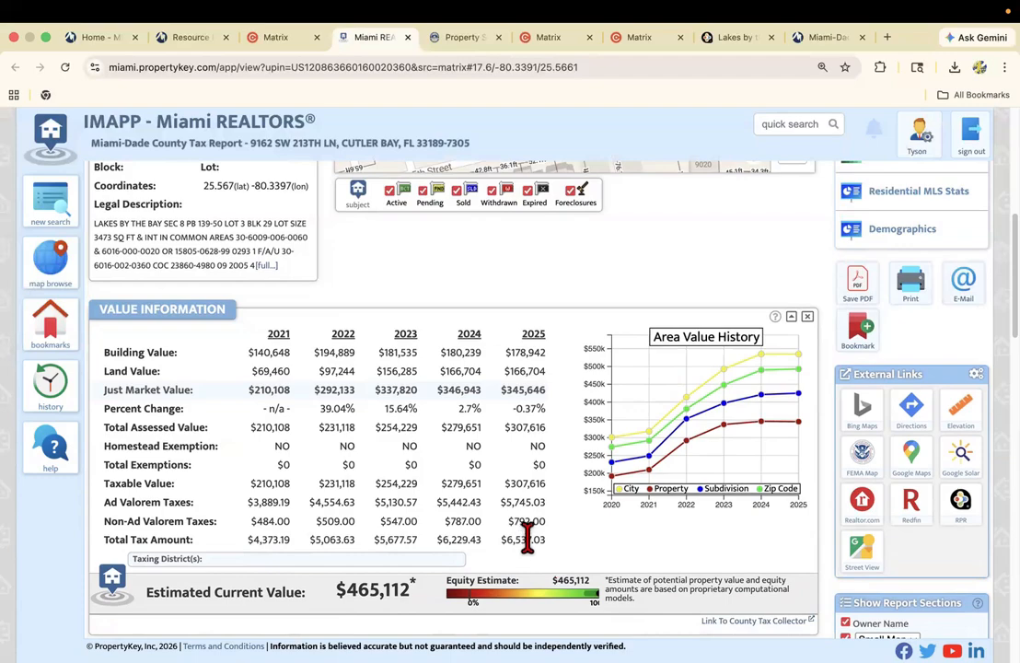
{"action": "scroll", "coordinate": [530, 541], "scroll_direction": "down", "scroll_amount": 1}
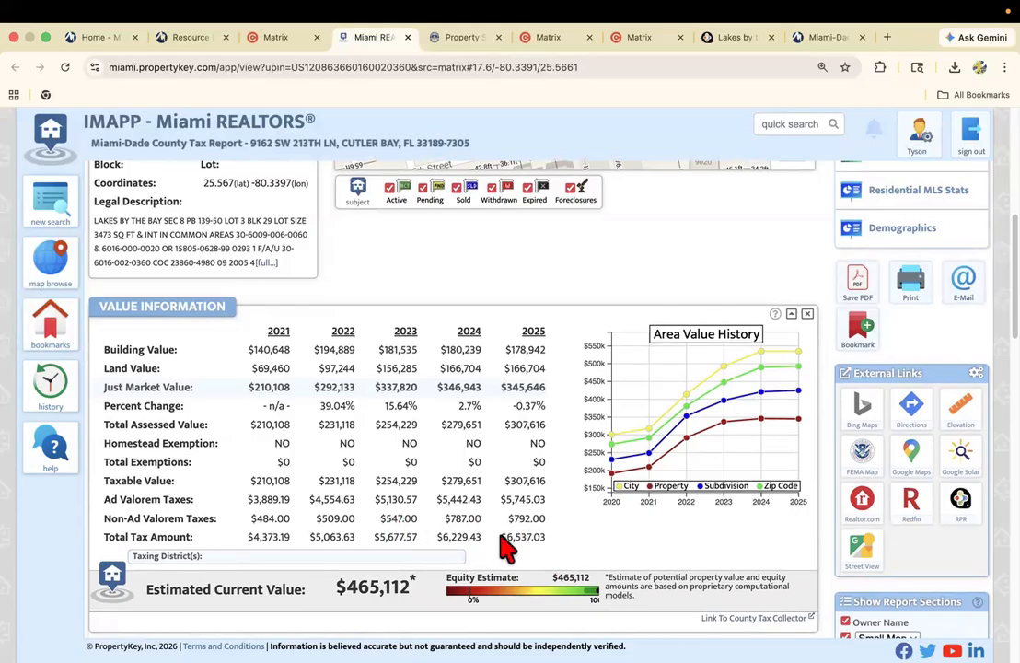
{"action": "scroll", "coordinate": [681, 562], "scroll_direction": "down", "scroll_amount": 3}
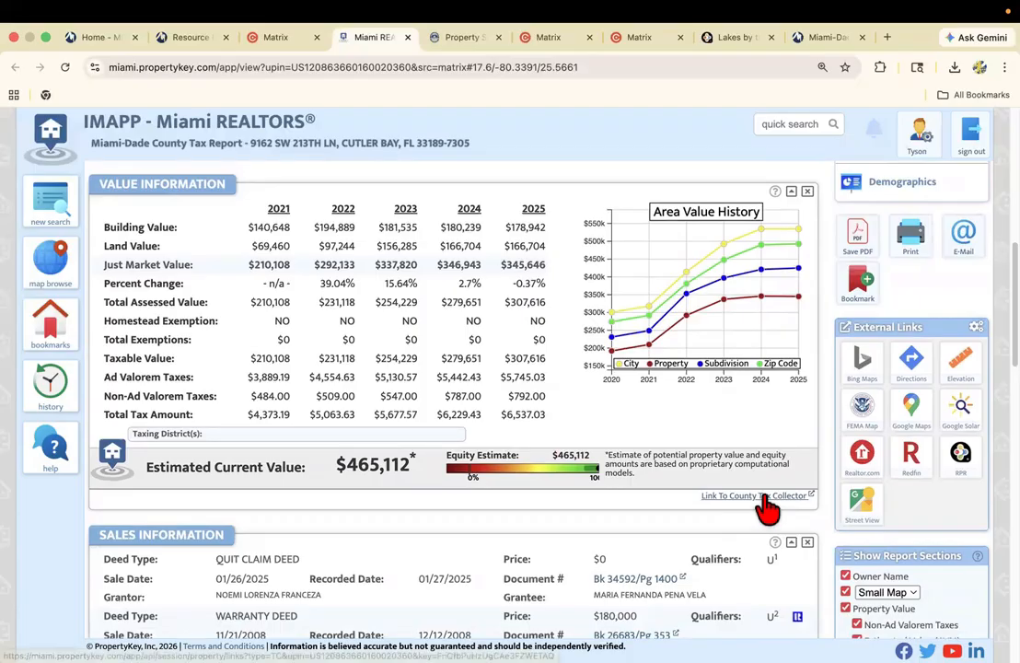
Open the county tax collector's account page from the tax report, dismiss the public notifications, and review the amount due.
{"action": "left_click", "coordinate": [770, 496]}
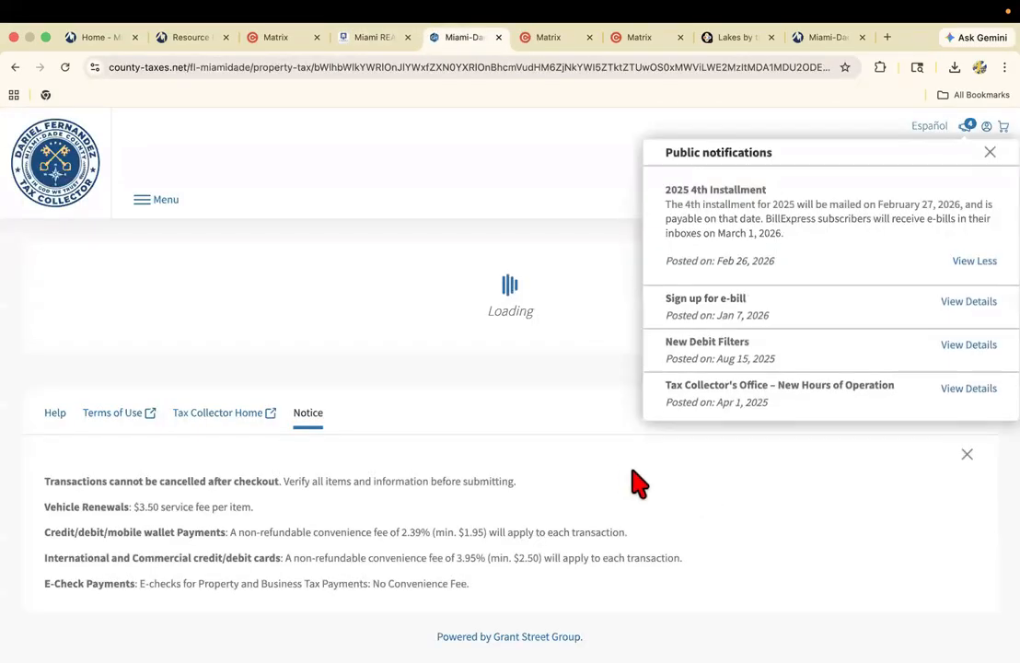
{"action": "left_click", "coordinate": [990, 152]}
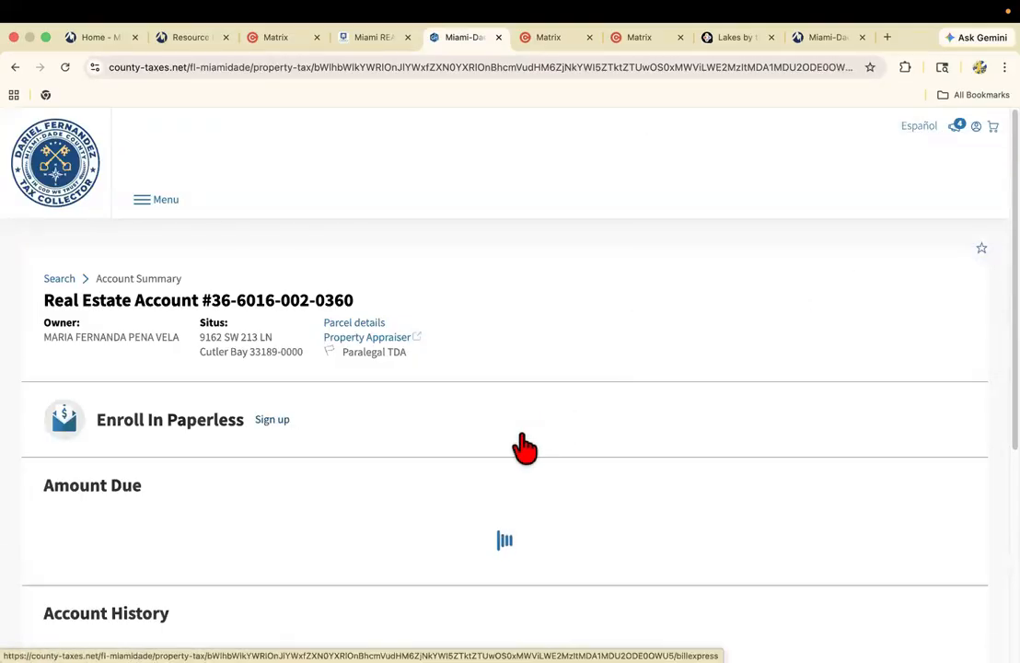
{"action": "scroll", "coordinate": [372, 485], "scroll_direction": "down", "scroll_amount": 1}
{"action": "scroll", "coordinate": [376, 460], "scroll_direction": "down", "scroll_amount": 1}
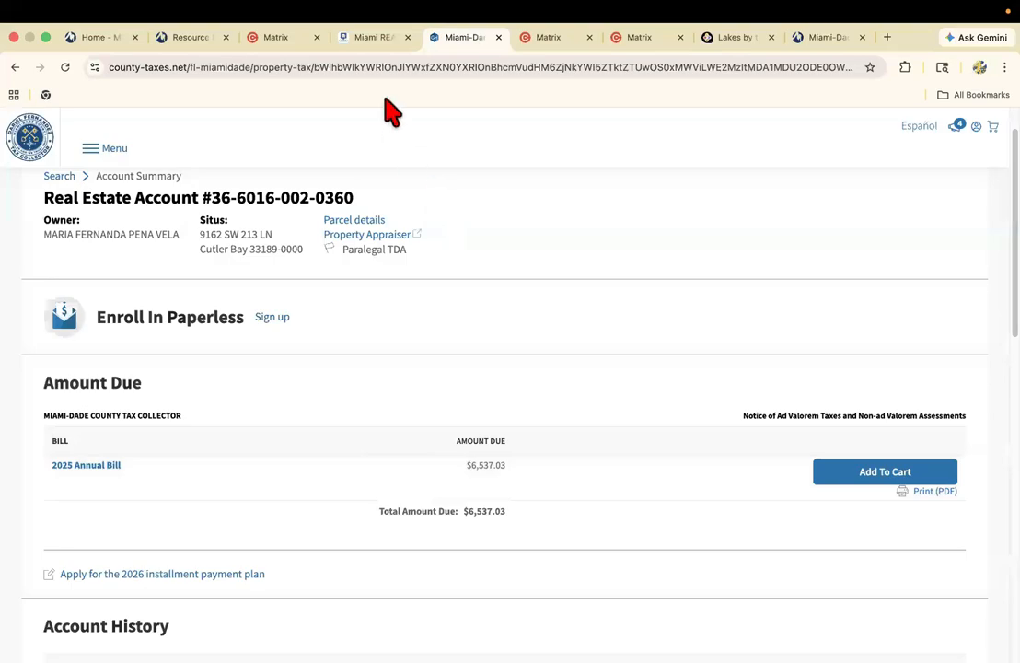
Return to the IMAPP tax report, check its estimated current value, and open the Valuation Analysis for the subject home.
{"action": "left_click", "coordinate": [377, 39]}
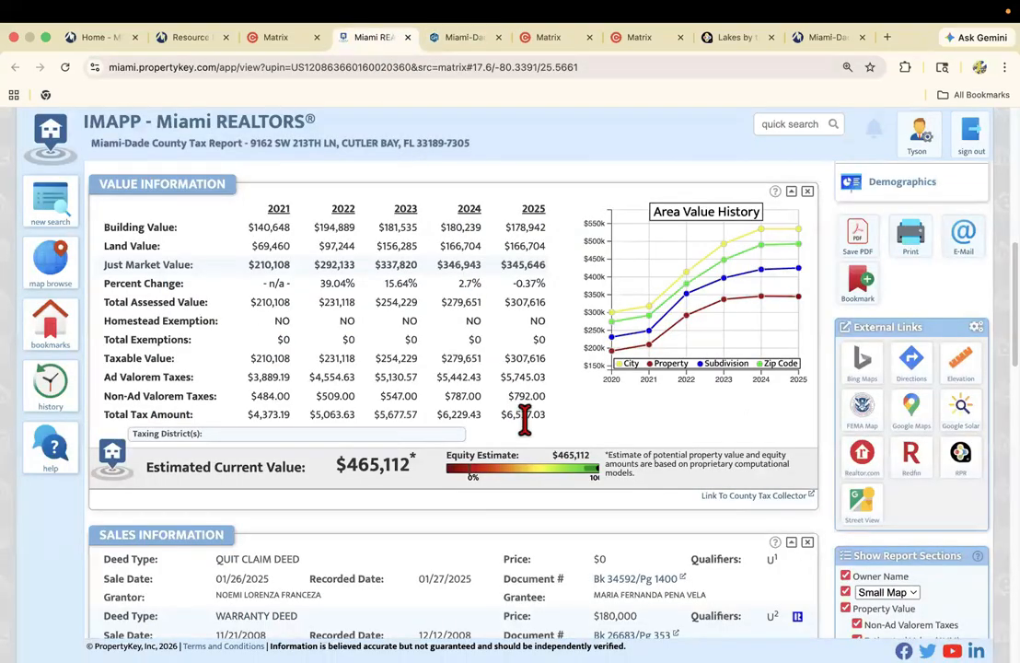
{"action": "scroll", "coordinate": [508, 405], "scroll_direction": "down", "scroll_amount": 3}
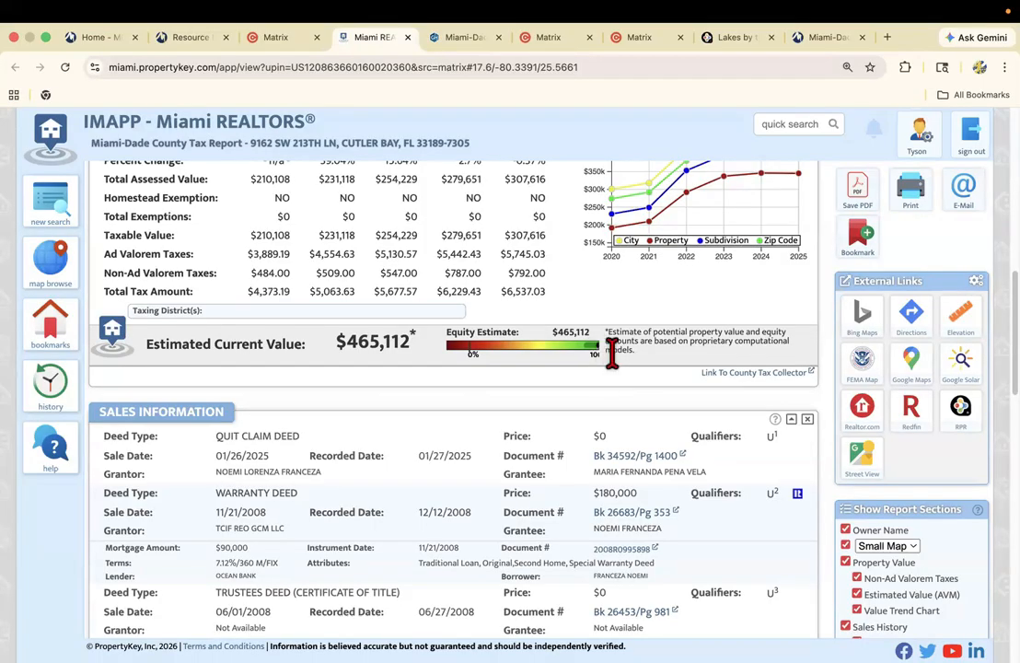
{"action": "scroll", "coordinate": [626, 364], "scroll_direction": "up", "scroll_amount": 3}
{"action": "scroll", "coordinate": [657, 371], "scroll_direction": "up", "scroll_amount": 5}
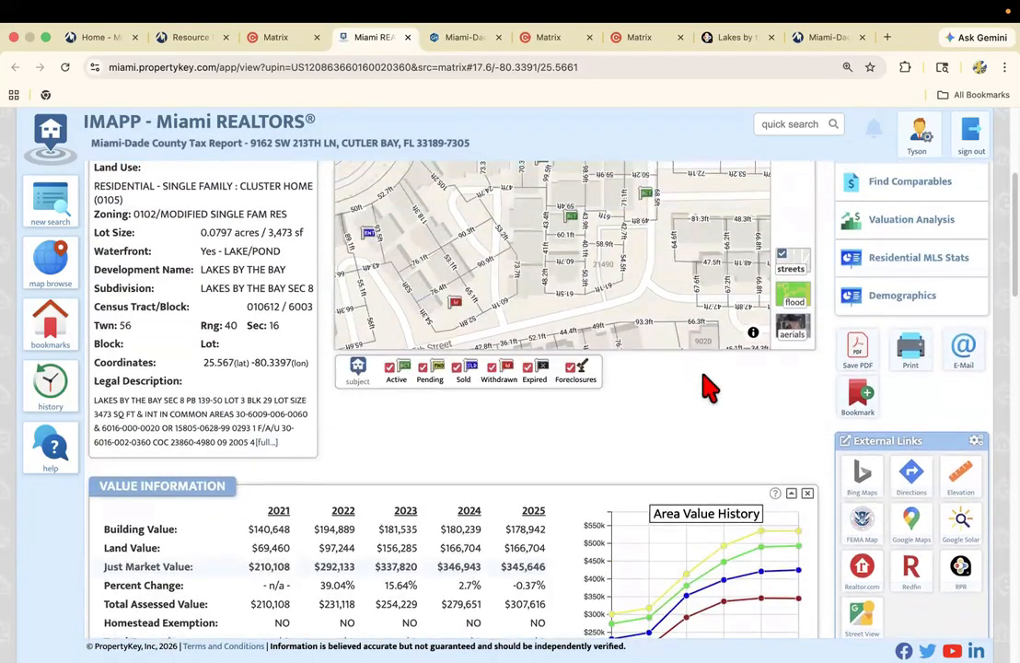
{"action": "scroll", "coordinate": [750, 383], "scroll_direction": "up", "scroll_amount": 2}
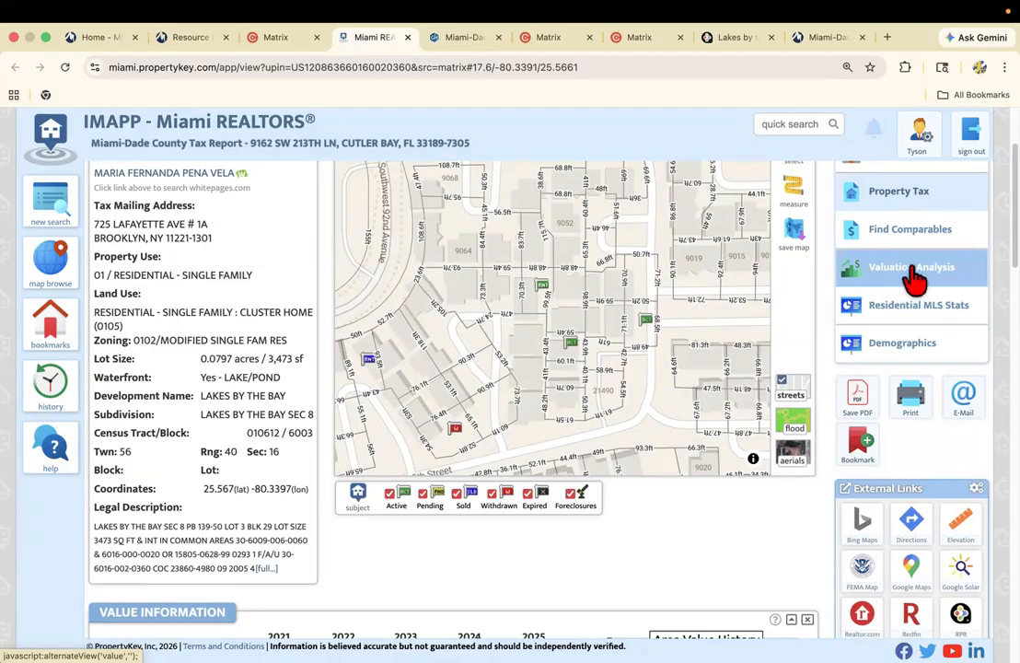
{"action": "left_click", "coordinate": [916, 281]}
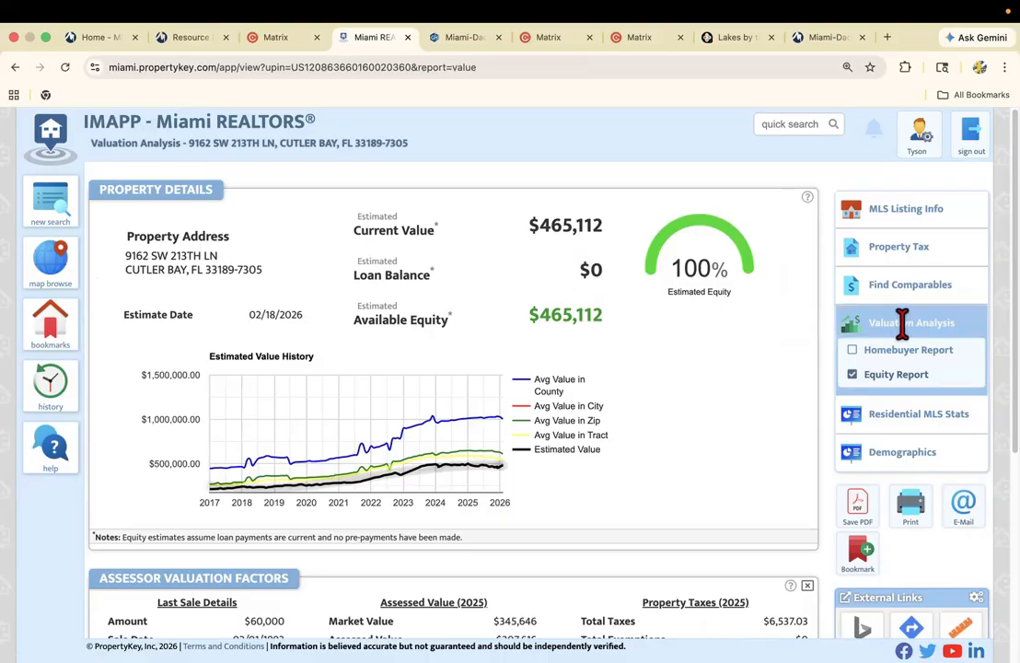
Go back to the Property Tax report and review the deed and mortgage history in Sales Information.
{"action": "left_click", "coordinate": [886, 246]}
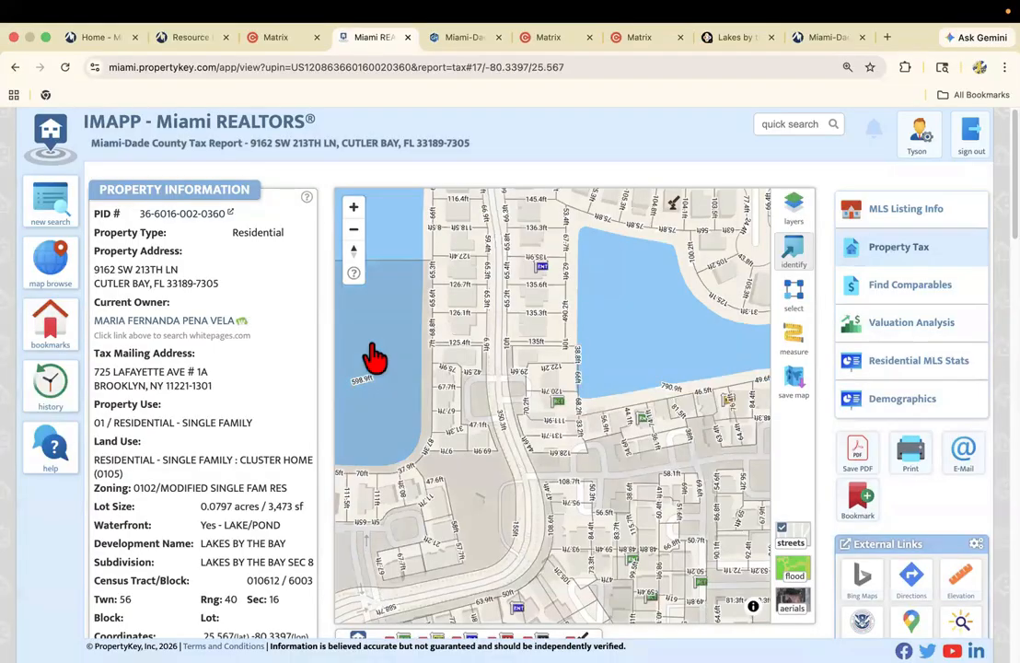
{"action": "scroll", "coordinate": [274, 360], "scroll_direction": "down", "scroll_amount": 15}
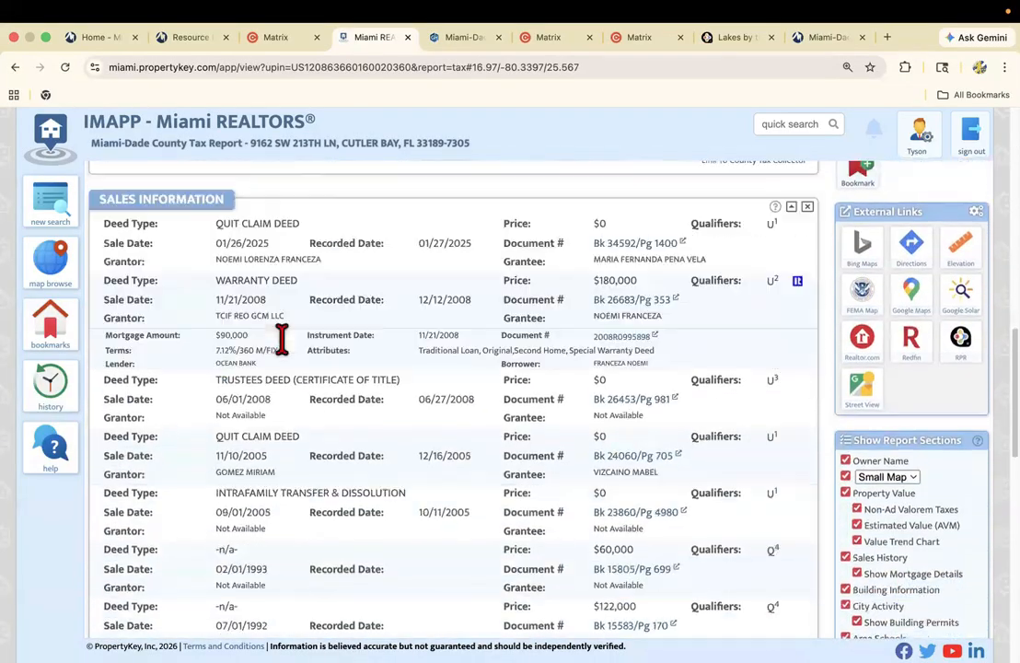
{"action": "scroll", "coordinate": [282, 338], "scroll_direction": "down", "scroll_amount": 2}
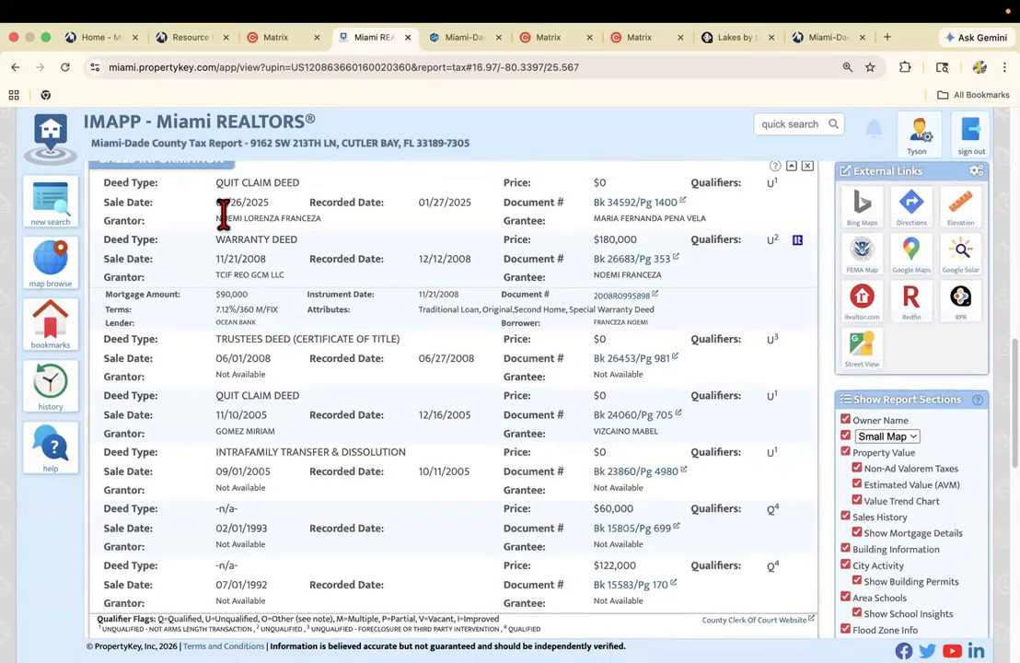
{"action": "scroll", "coordinate": [196, 224], "scroll_direction": "up", "scroll_amount": 1}
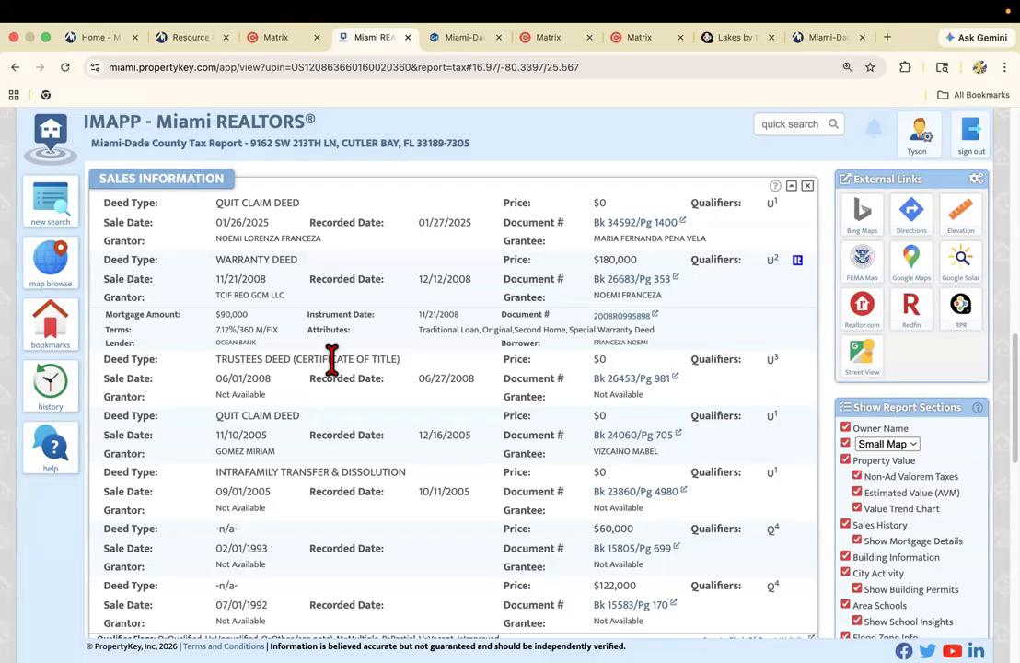
Review the tax report's building information, city permits, assigned schools and flood zone details for the subject home.
{"action": "scroll", "coordinate": [368, 460], "scroll_direction": "down", "scroll_amount": 3}
{"action": "scroll", "coordinate": [386, 449], "scroll_direction": "down", "scroll_amount": 5}
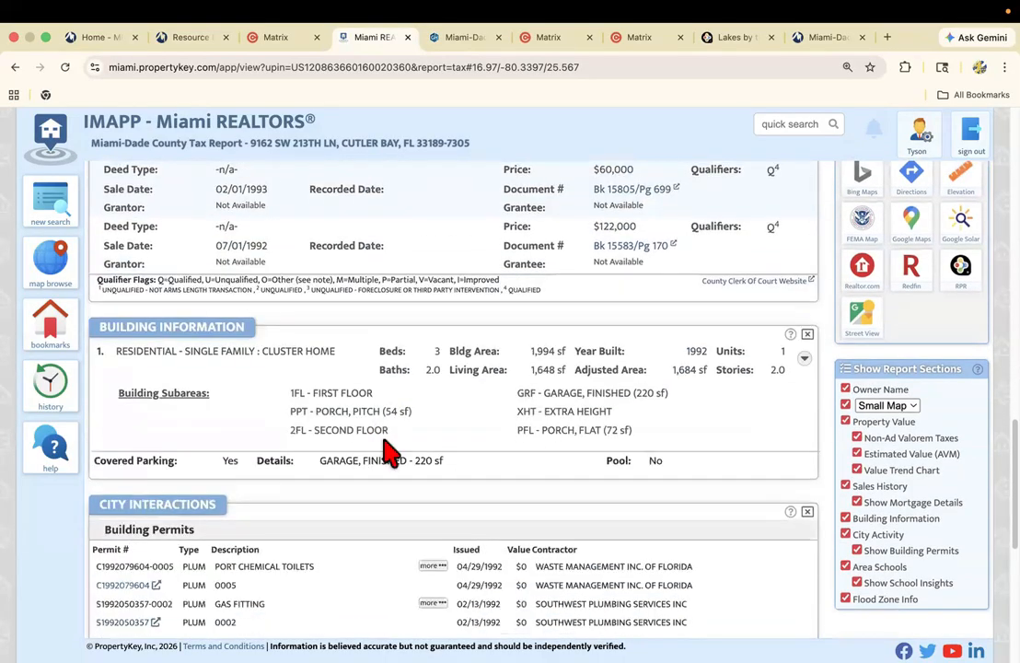
{"action": "scroll", "coordinate": [204, 329], "scroll_direction": "down", "scroll_amount": 1}
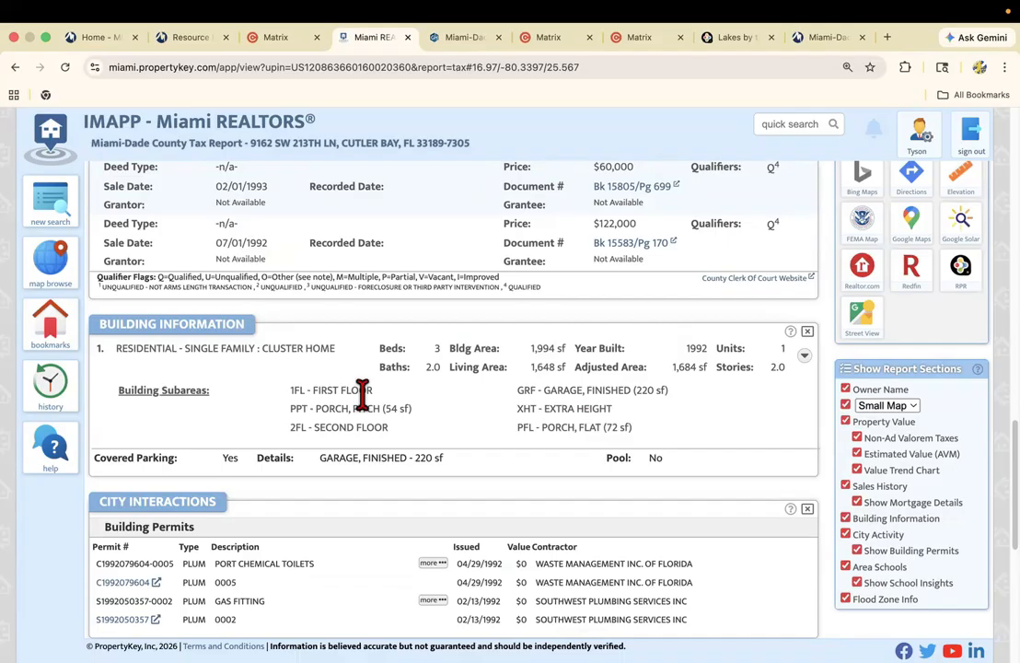
{"action": "scroll", "coordinate": [363, 394], "scroll_direction": "down", "scroll_amount": 3}
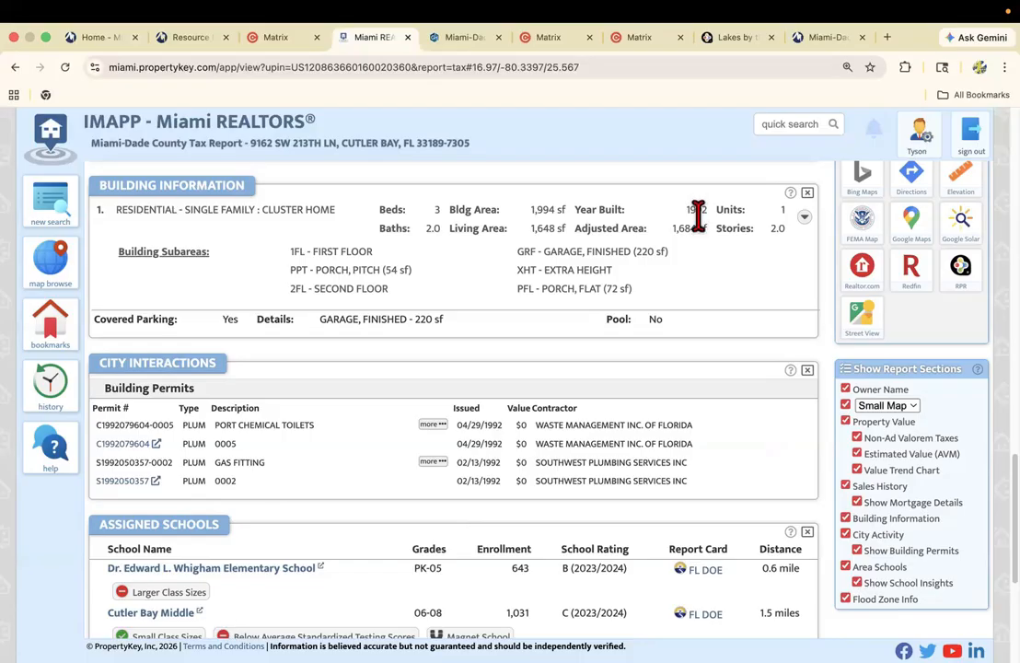
{"action": "scroll", "coordinate": [359, 467], "scroll_direction": "down", "scroll_amount": 3}
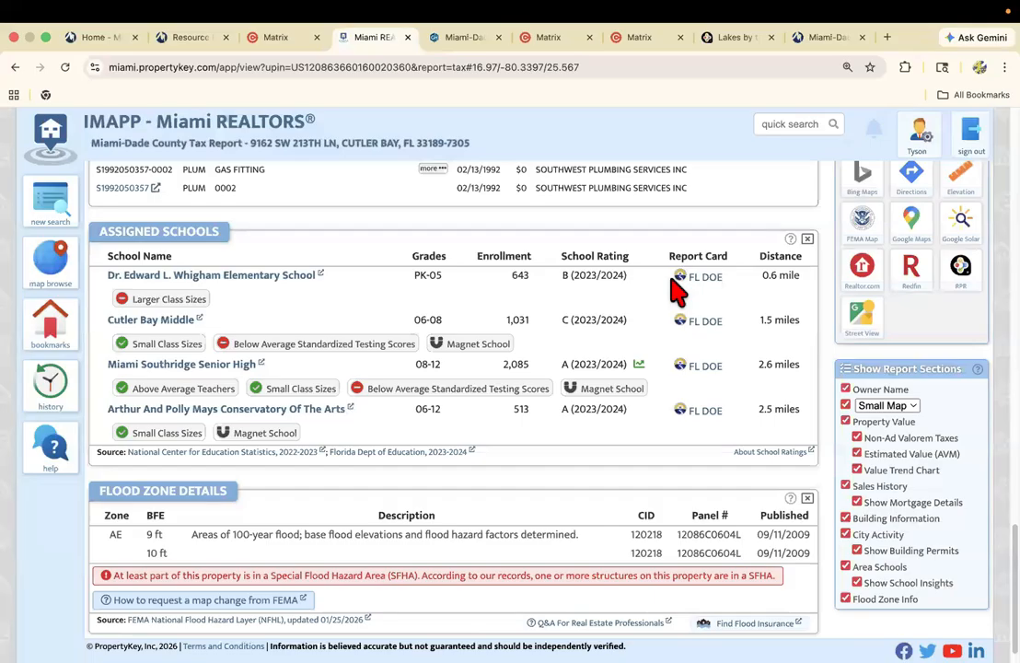
{"action": "scroll", "coordinate": [589, 333], "scroll_direction": "down", "scroll_amount": 1}
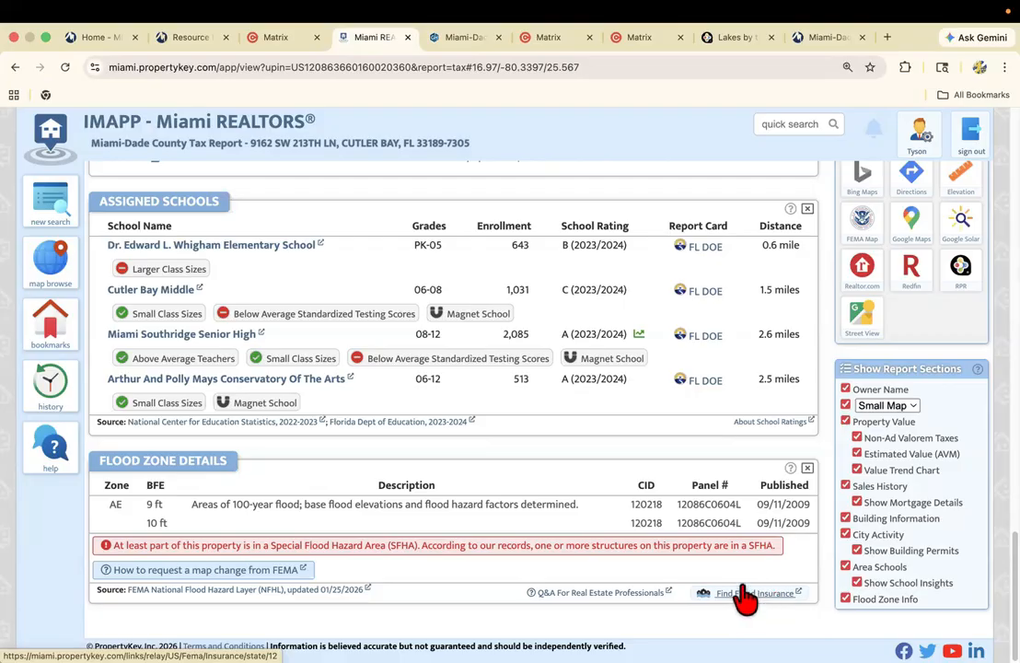
Open the Find Comparables report for the subject home and review its projected sale price, statistics, criteria and comparable properties.
{"action": "scroll", "coordinate": [690, 553], "scroll_direction": "up", "scroll_amount": 15}
{"action": "scroll", "coordinate": [685, 544], "scroll_direction": "up", "scroll_amount": 3}
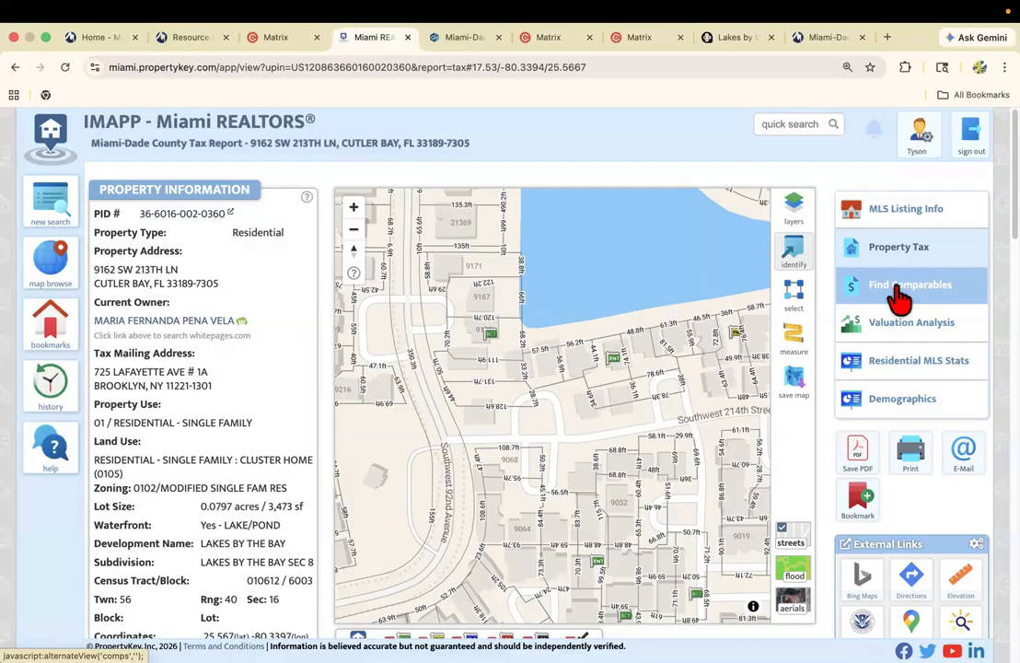
{"action": "left_click", "coordinate": [899, 295]}
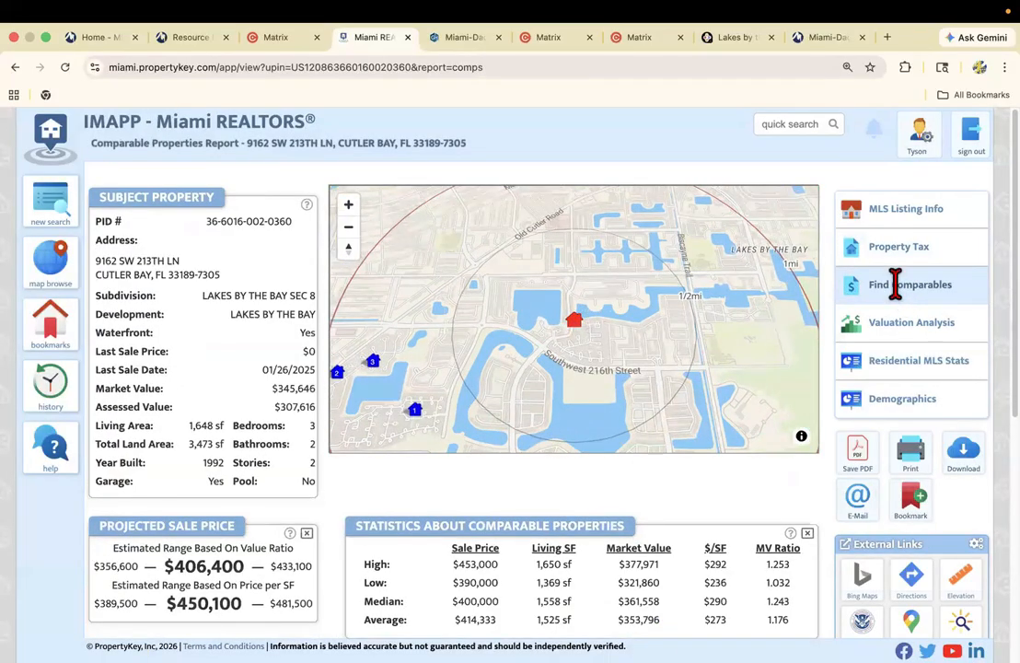
{"action": "scroll", "coordinate": [271, 456], "scroll_direction": "down", "scroll_amount": 3}
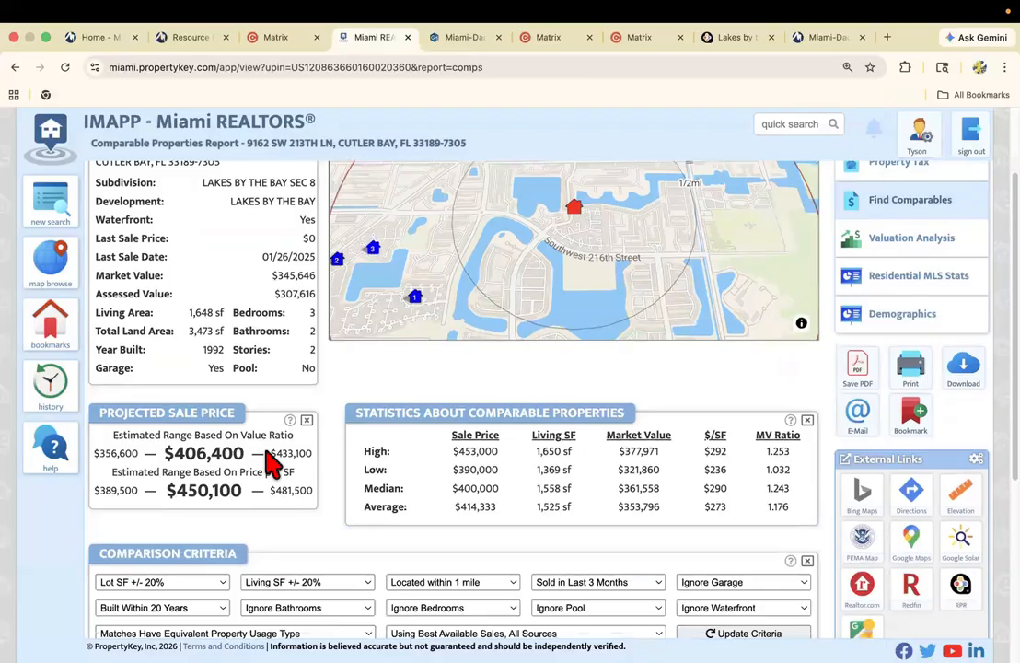
{"action": "scroll", "coordinate": [271, 455], "scroll_direction": "down", "scroll_amount": 7}
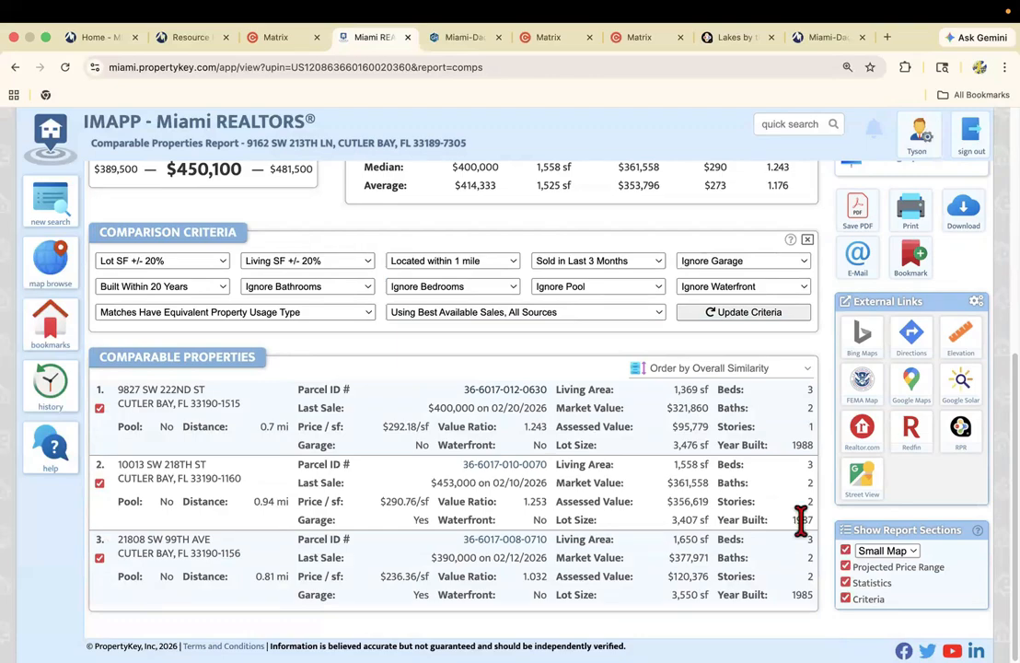
{"action": "scroll", "coordinate": [209, 477], "scroll_direction": "up", "scroll_amount": 10}
{"action": "scroll", "coordinate": [184, 515], "scroll_direction": "down", "scroll_amount": 5}
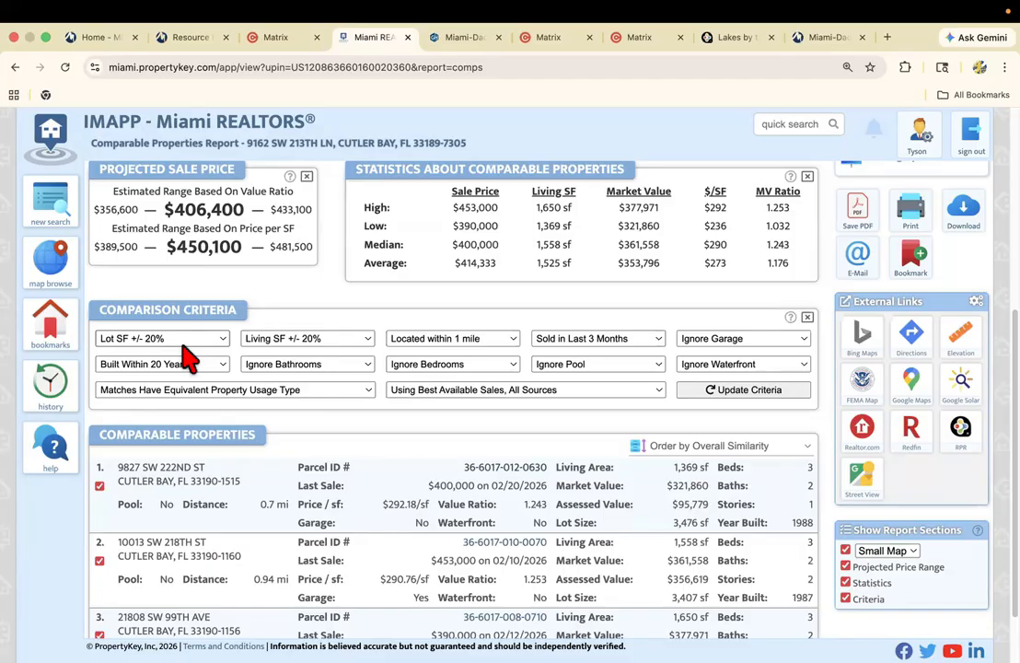
Keep the comparison lot size at +/- 20% and set the bedroom criterion to Same # Bedrooms.
{"action": "left_click", "coordinate": [130, 341]}
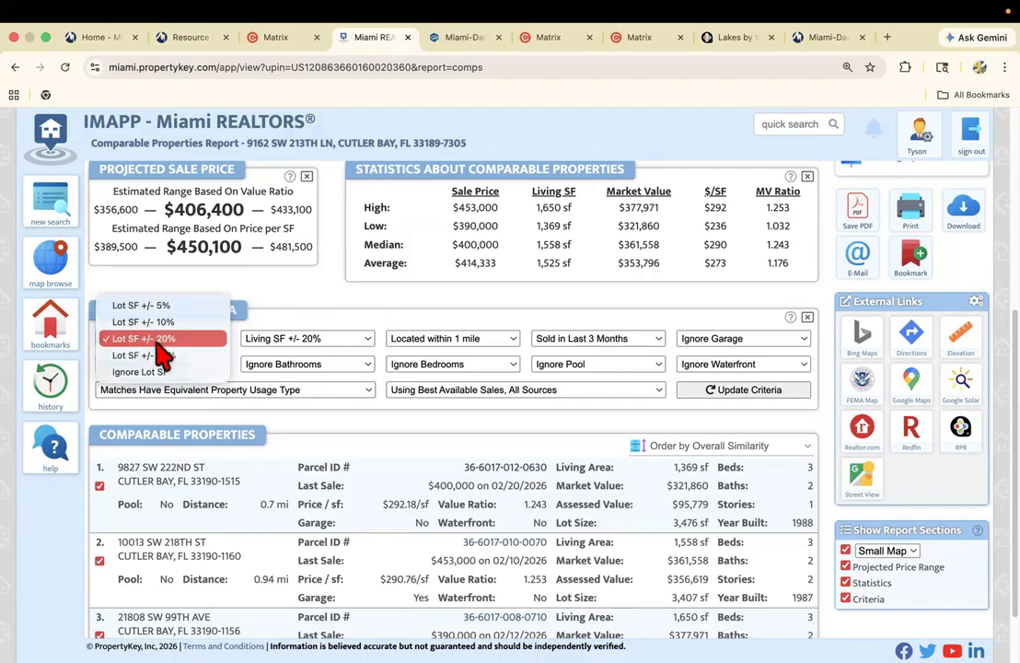
{"action": "left_click", "coordinate": [162, 340]}
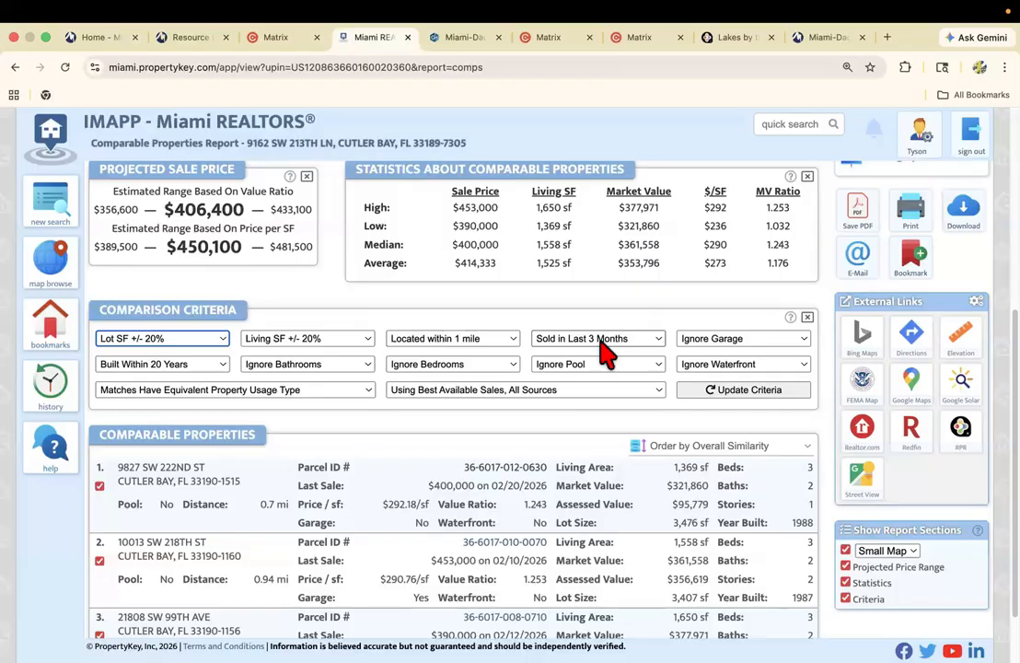
{"action": "left_click", "coordinate": [439, 369]}
{"action": "left_click", "coordinate": [440, 380]}
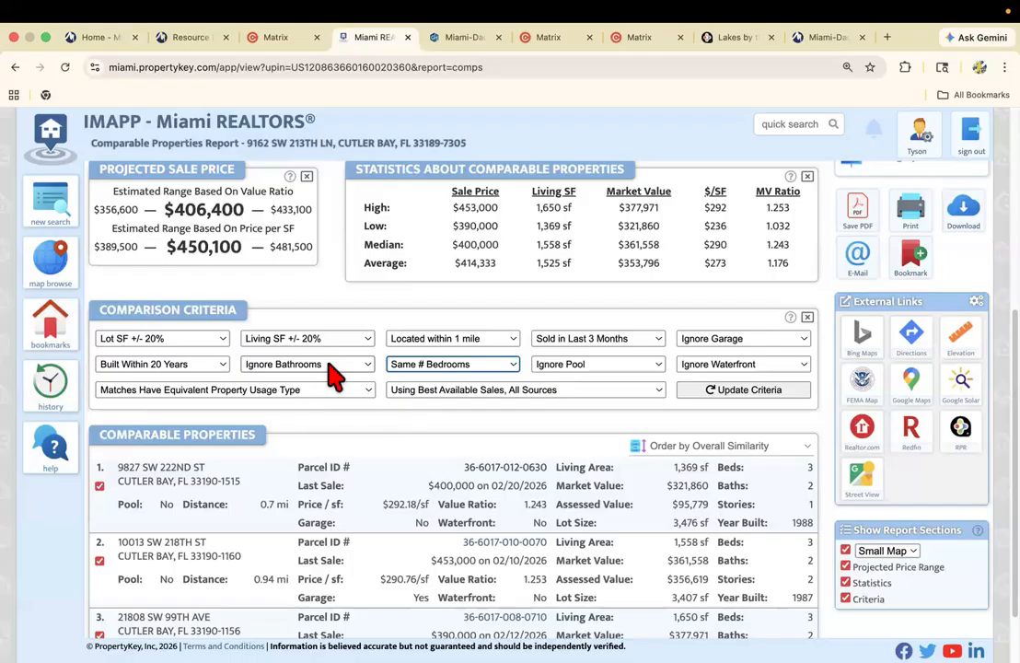
Check the subject's listing in Matrix, return to the IMAPP comparables report, and set the age criterion to Ignore Year Built.
{"action": "left_click", "coordinate": [281, 37]}
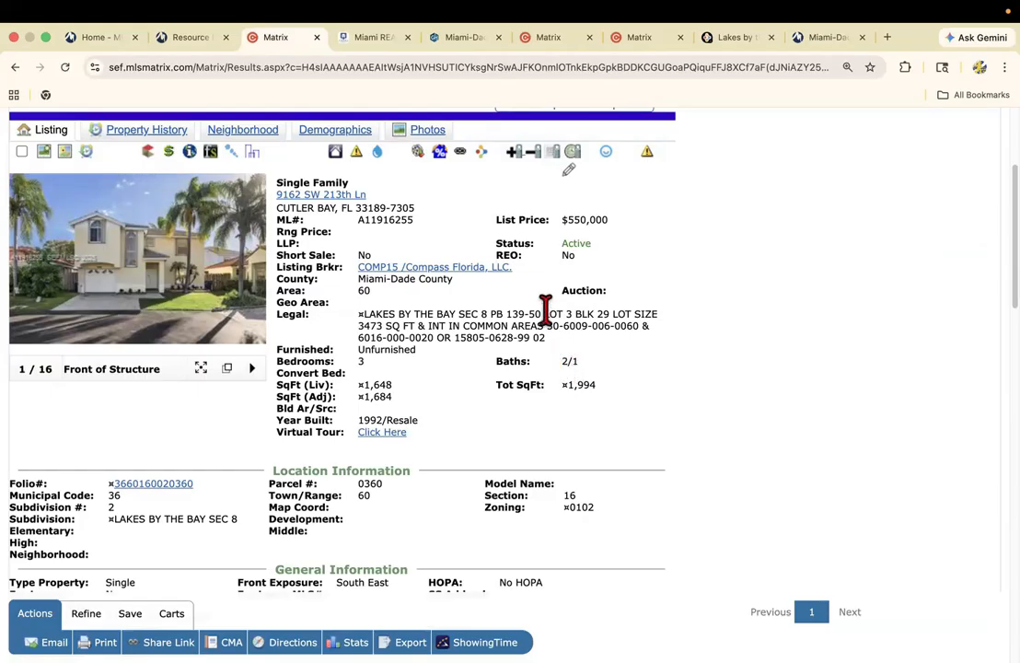
{"action": "left_click", "coordinate": [363, 40]}
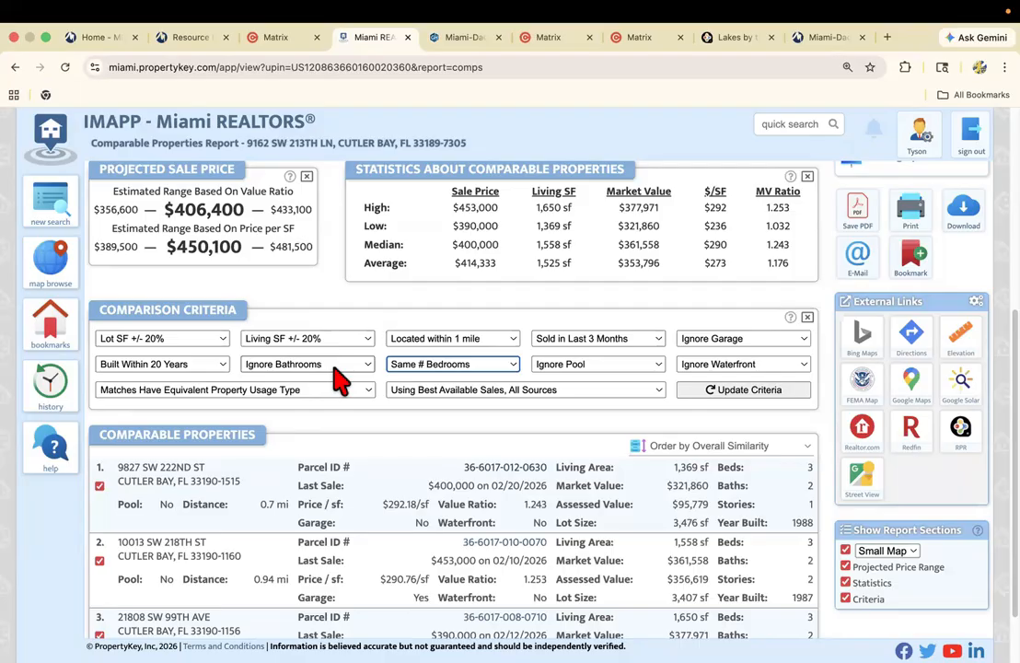
{"action": "left_click", "coordinate": [138, 363]}
{"action": "left_click", "coordinate": [140, 314]}
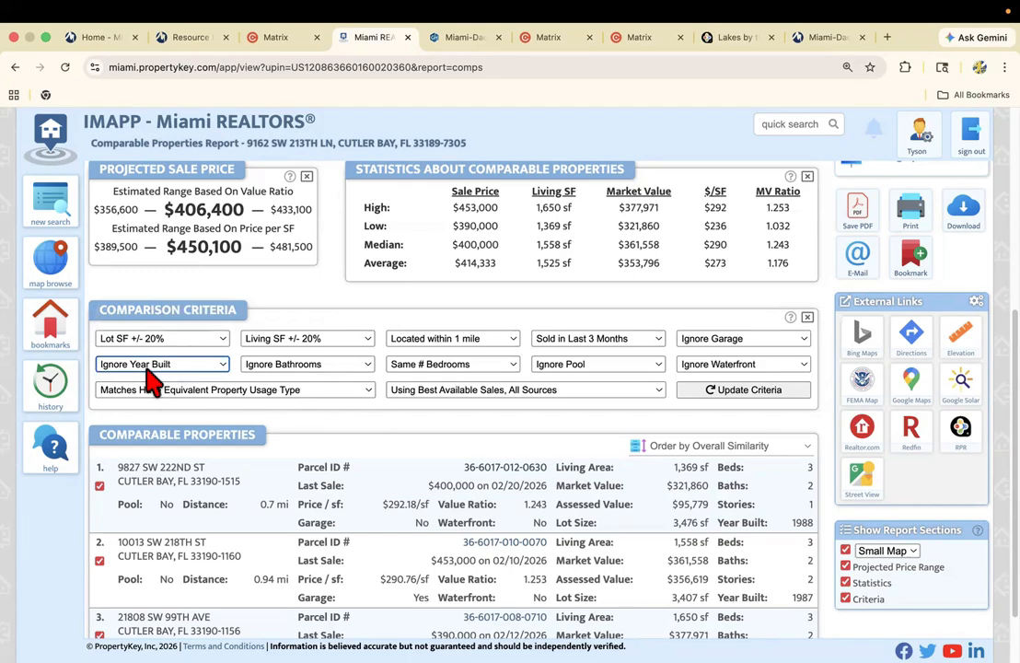
{"action": "left_click", "coordinate": [147, 368]}
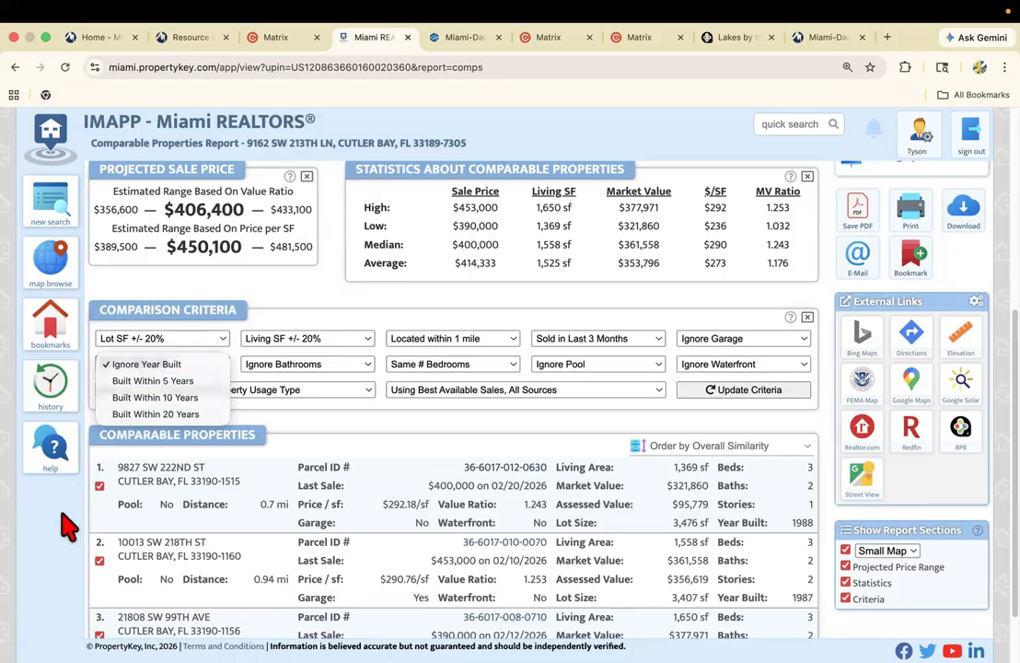
{"action": "left_click", "coordinate": [164, 363]}
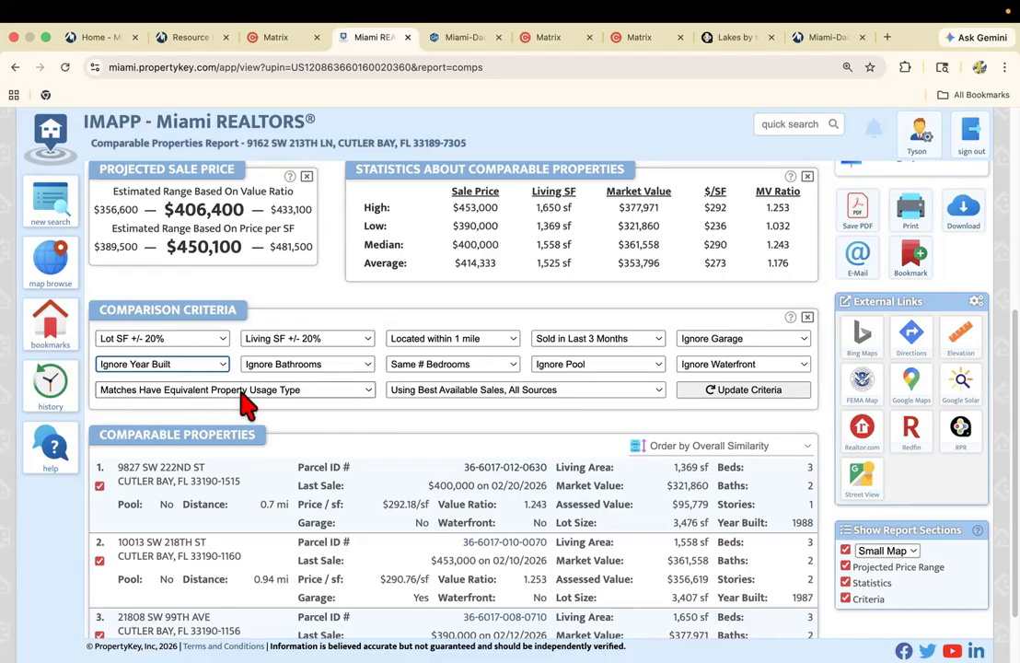
Keep equivalent property usage type and best available sales from all sources, and update the comparables with the revised criteria.
{"action": "left_click", "coordinate": [290, 399]}
{"action": "left_click", "coordinate": [289, 393]}
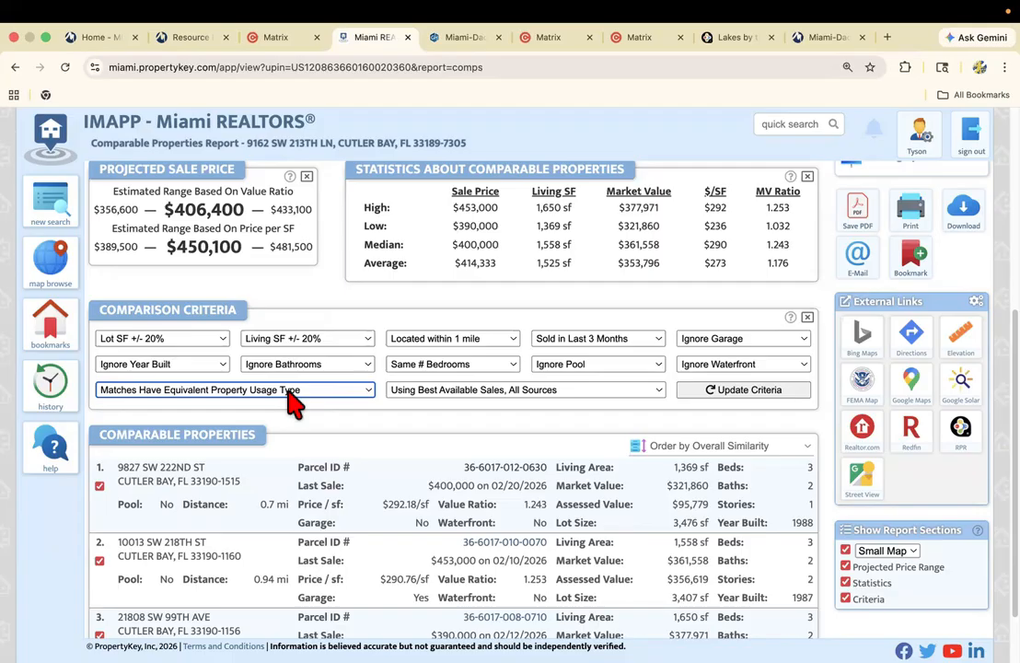
{"action": "left_click", "coordinate": [505, 391]}
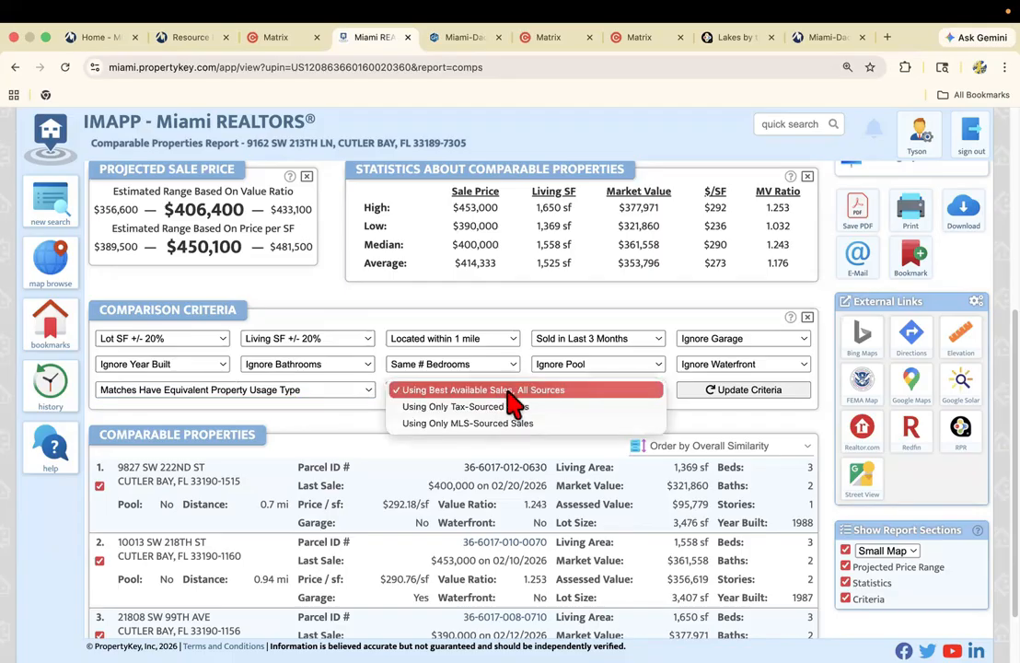
{"action": "left_click", "coordinate": [506, 391]}
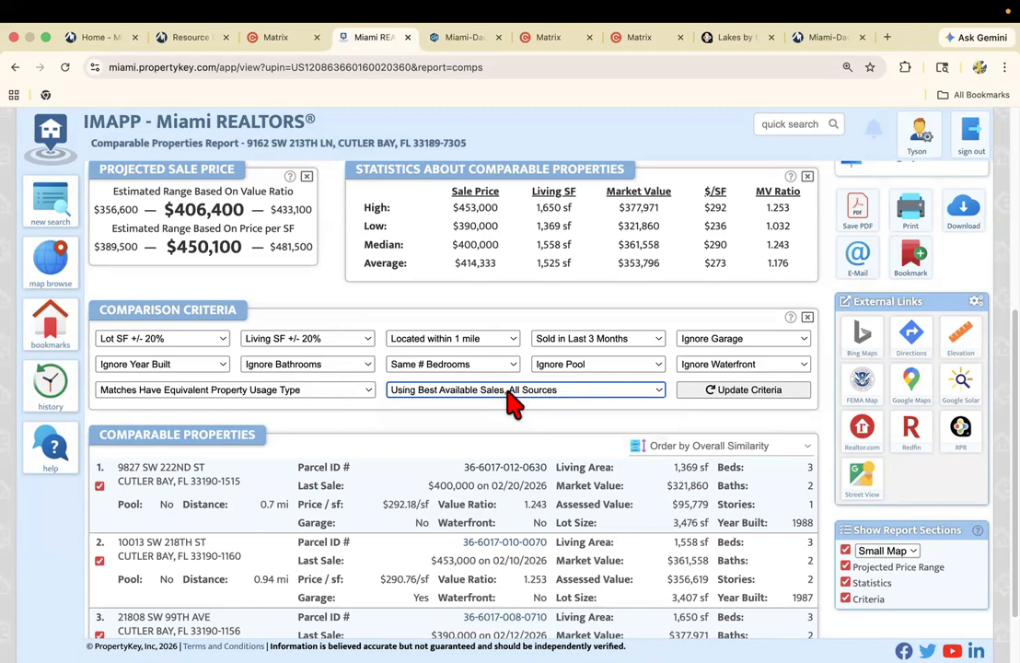
{"action": "left_click", "coordinate": [511, 396]}
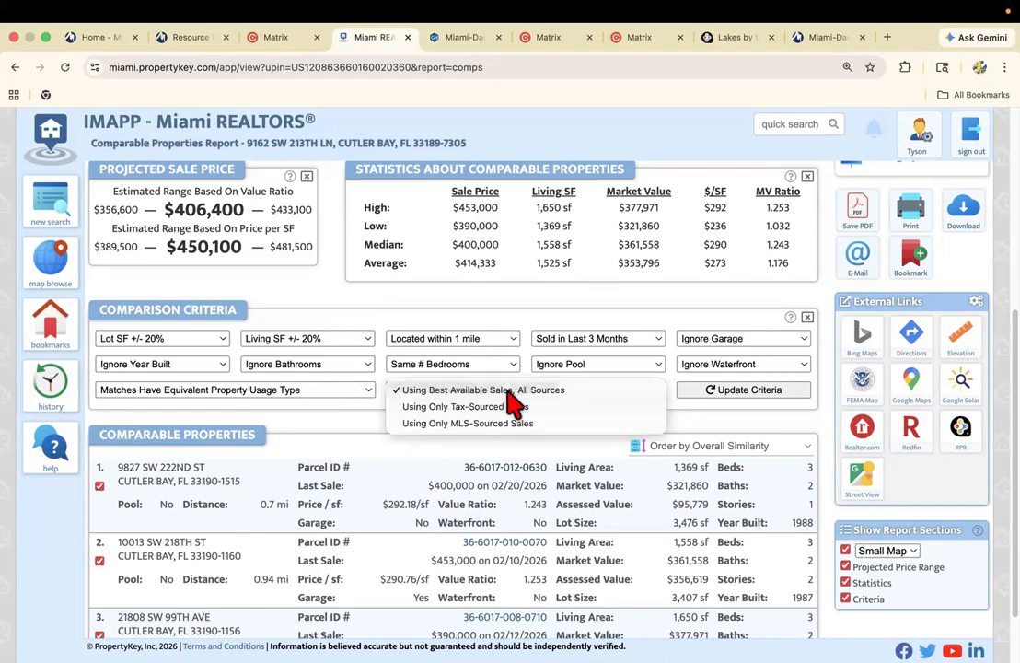
{"action": "left_click", "coordinate": [512, 395]}
{"action": "left_click", "coordinate": [510, 396]}
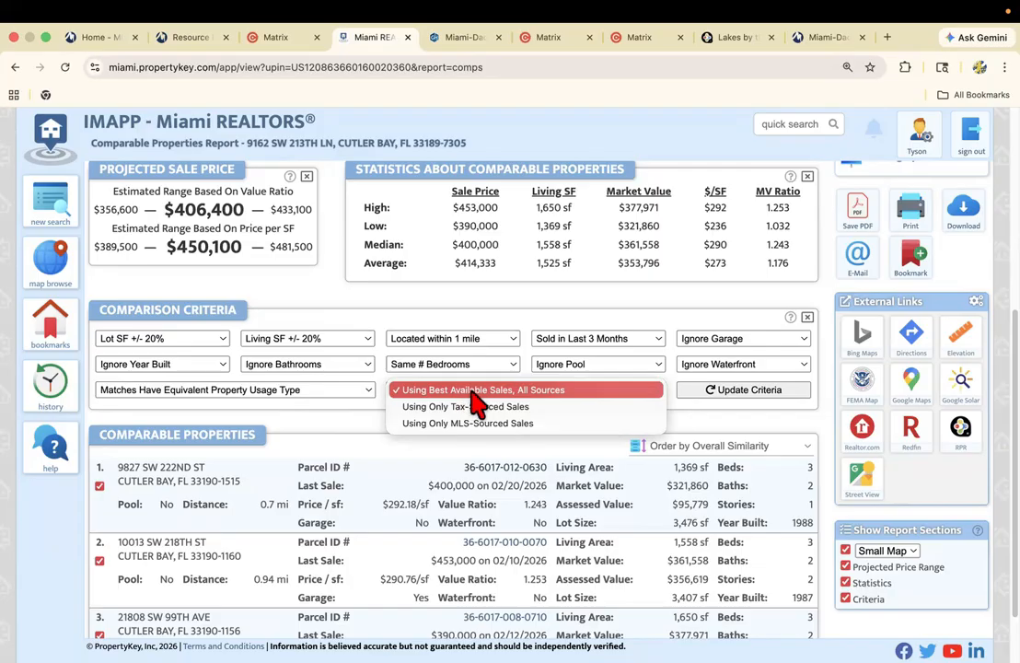
{"action": "left_click", "coordinate": [476, 401]}
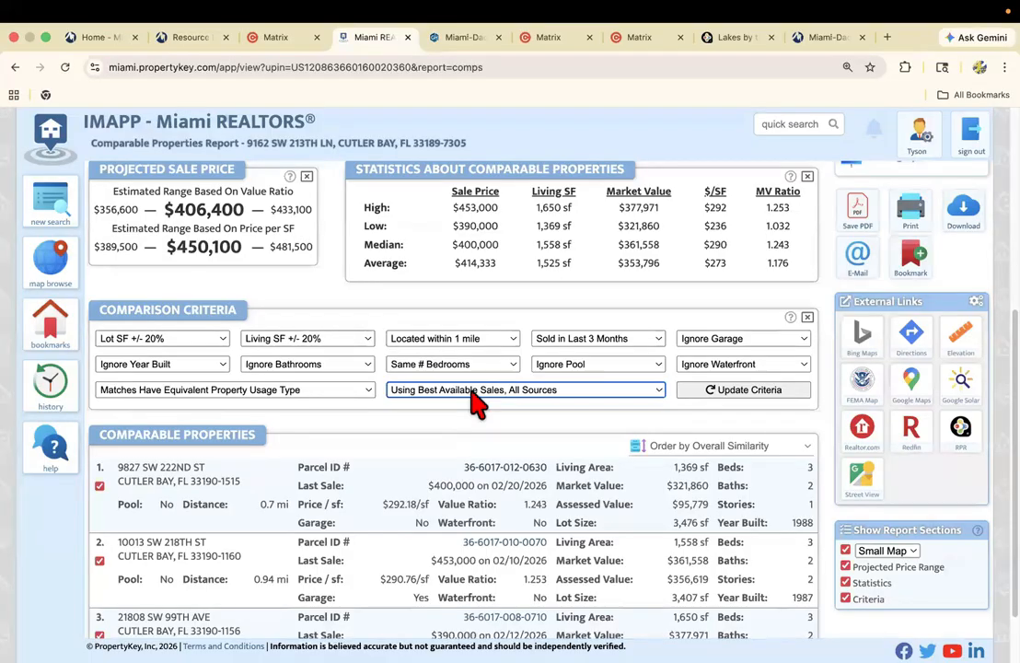
{"action": "left_click", "coordinate": [757, 402]}
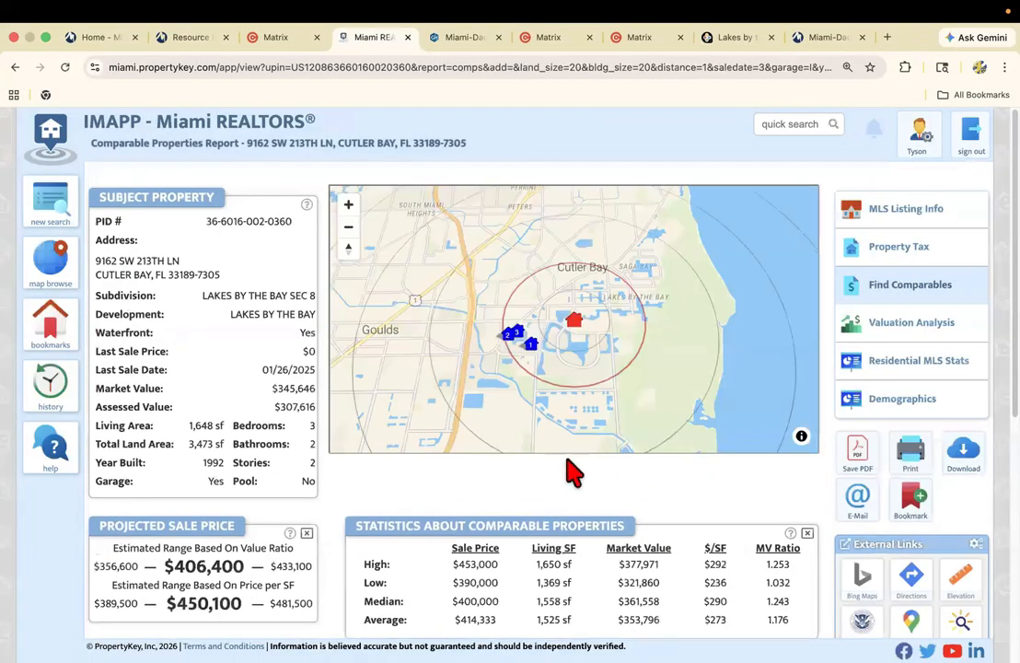
Review the comparable properties list under the updated criteria, including each home's address and distance.
{"action": "scroll", "coordinate": [568, 460], "scroll_direction": "down", "scroll_amount": 3}
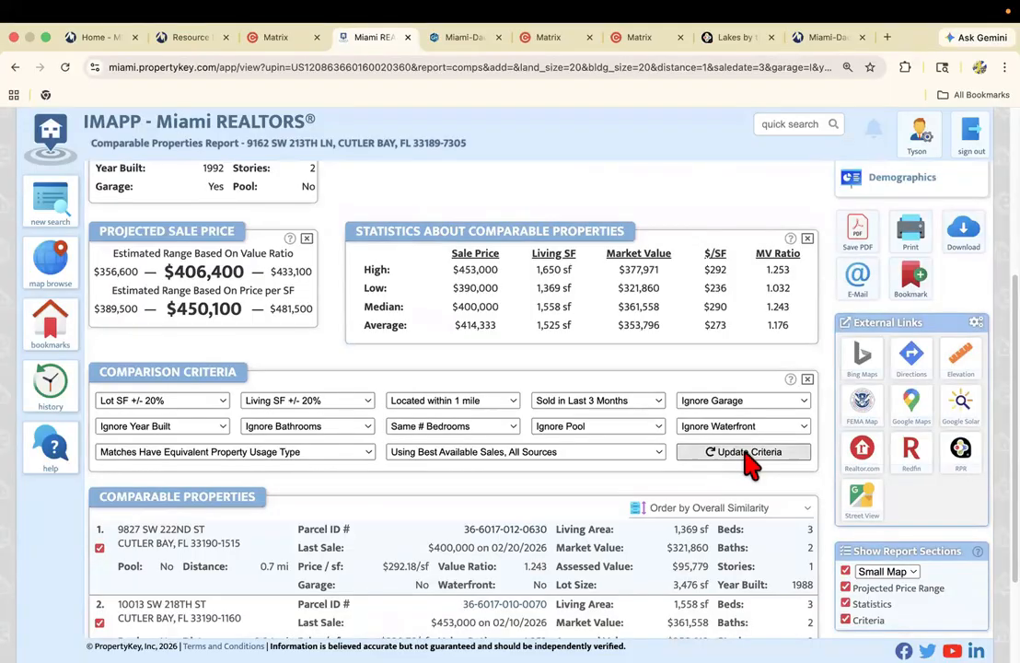
{"action": "scroll", "coordinate": [367, 465], "scroll_direction": "down", "scroll_amount": 1}
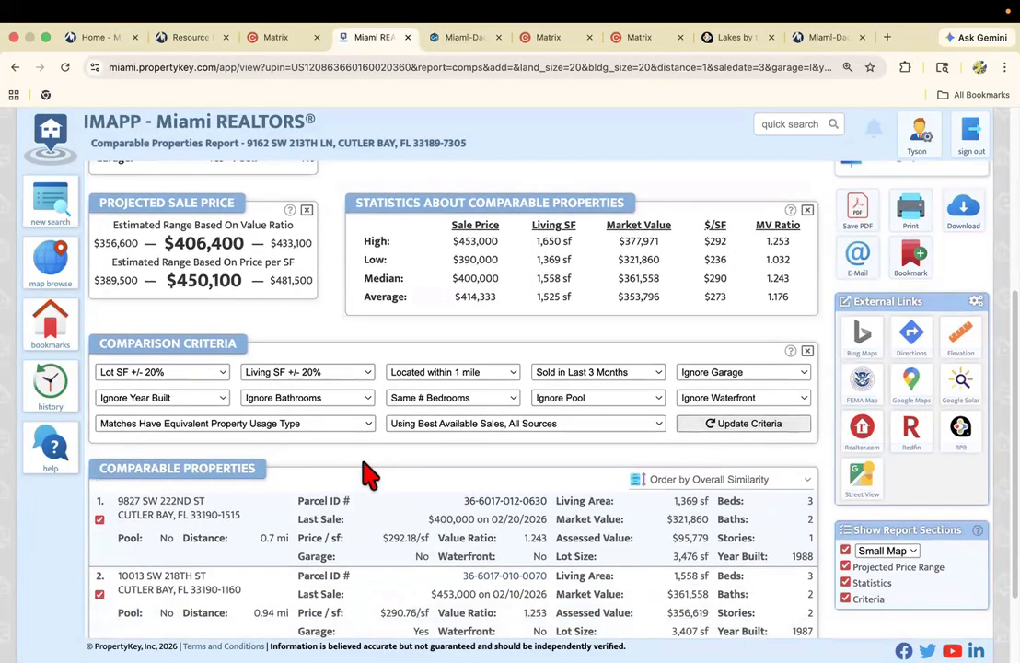
{"action": "scroll", "coordinate": [360, 462], "scroll_direction": "down", "scroll_amount": 3}
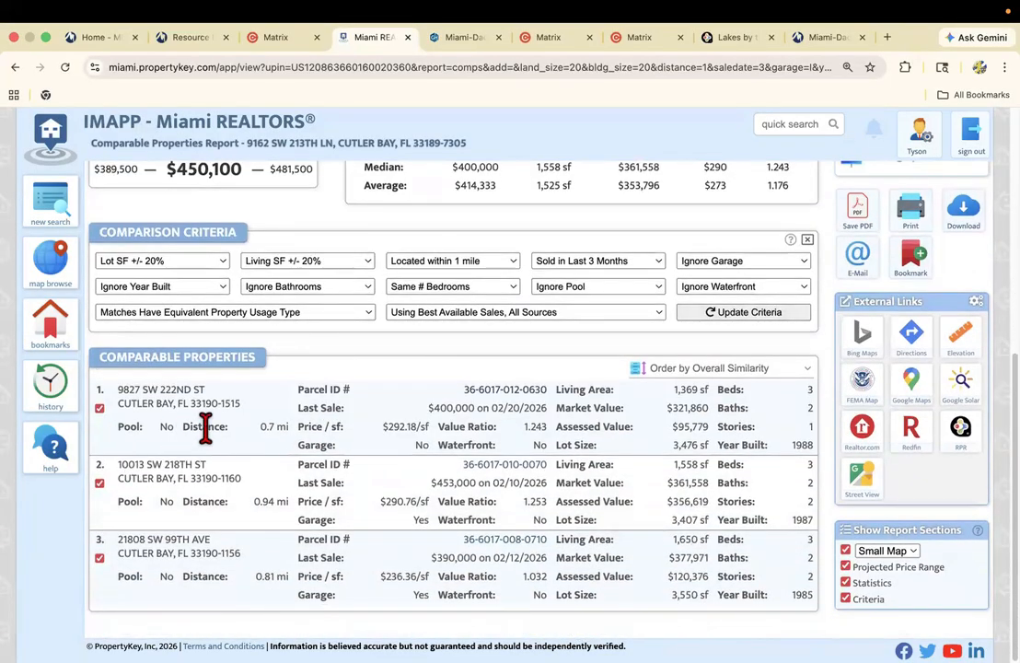
{"action": "scroll", "coordinate": [206, 426], "scroll_direction": "up", "scroll_amount": 1}
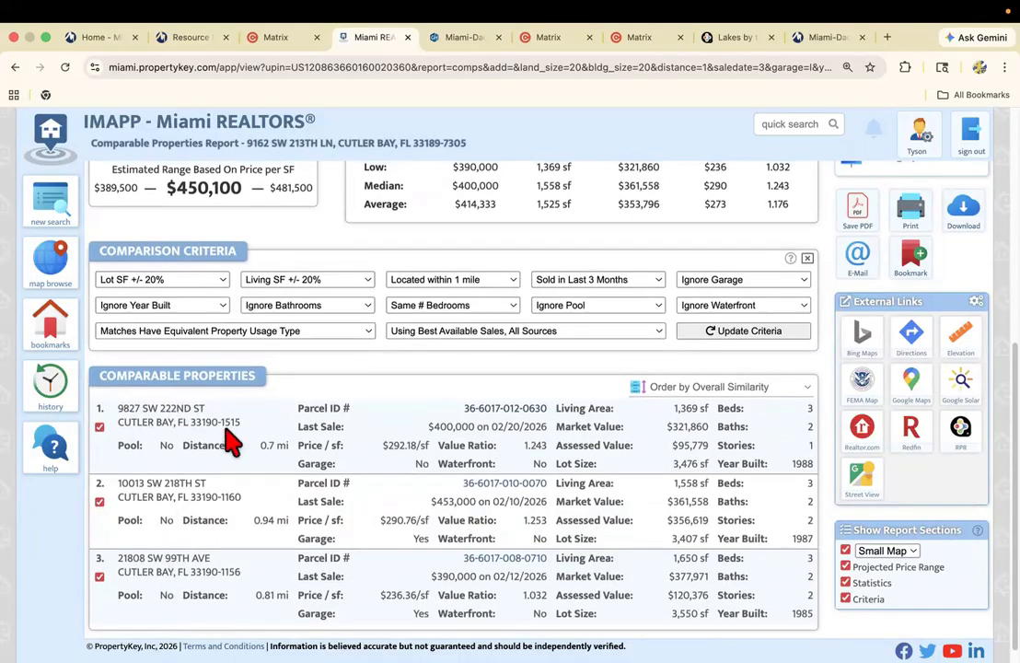
Compare the subject property's details with the Projected Sale Price section and highlight the estimated range based on value ratio.
{"action": "scroll", "coordinate": [230, 445], "scroll_direction": "up", "scroll_amount": 8}
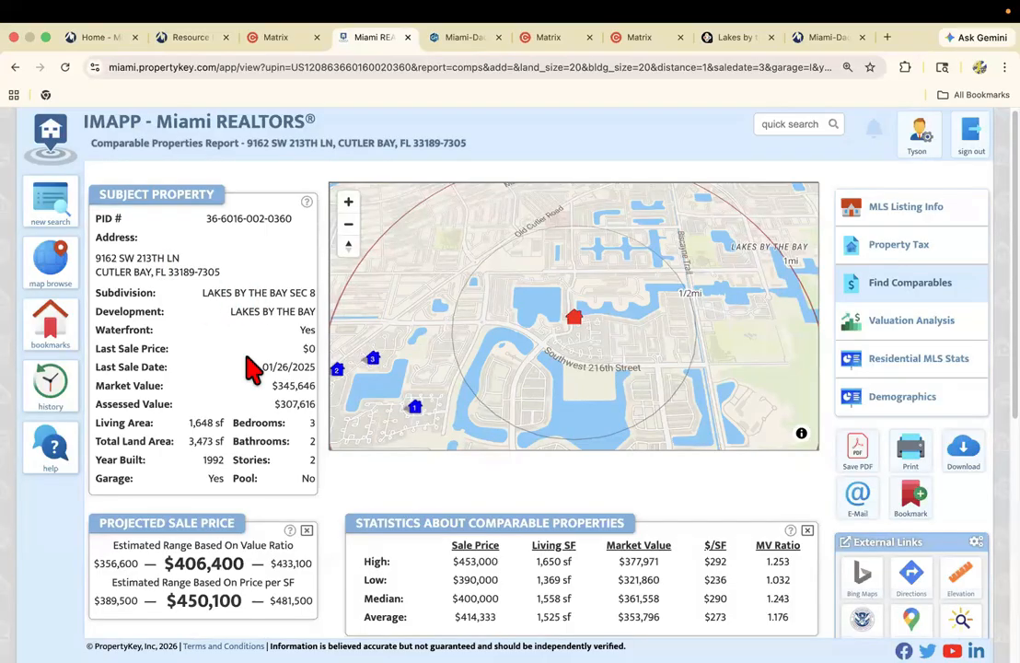
{"action": "scroll", "coordinate": [250, 361], "scroll_direction": "down", "scroll_amount": 3}
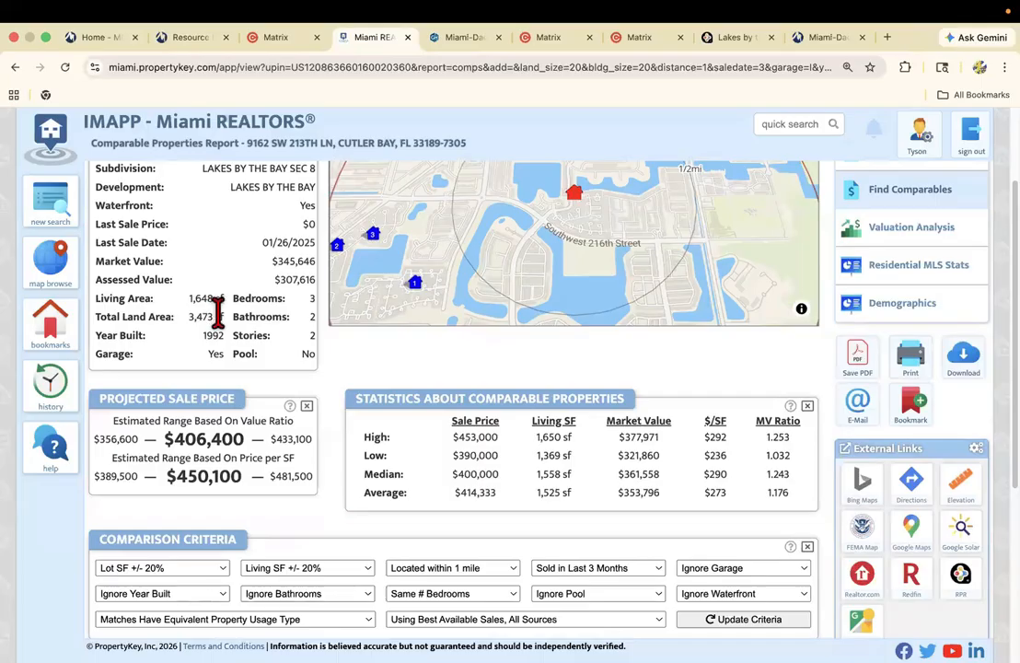
{"action": "scroll", "coordinate": [219, 313], "scroll_direction": "down", "scroll_amount": 1}
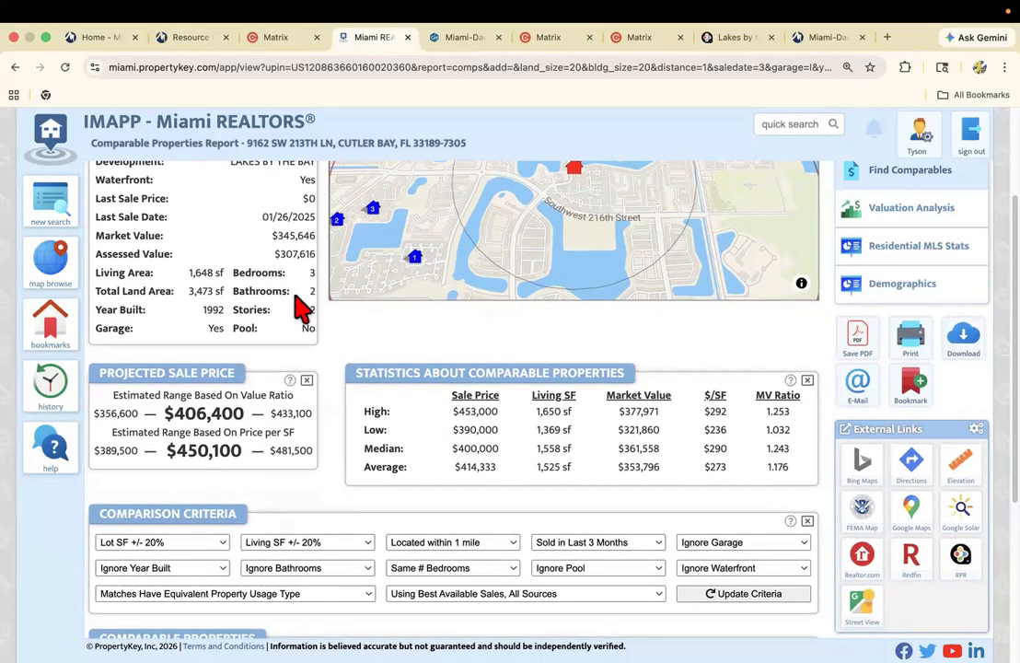
{"action": "scroll", "coordinate": [299, 306], "scroll_direction": "down", "scroll_amount": 1}
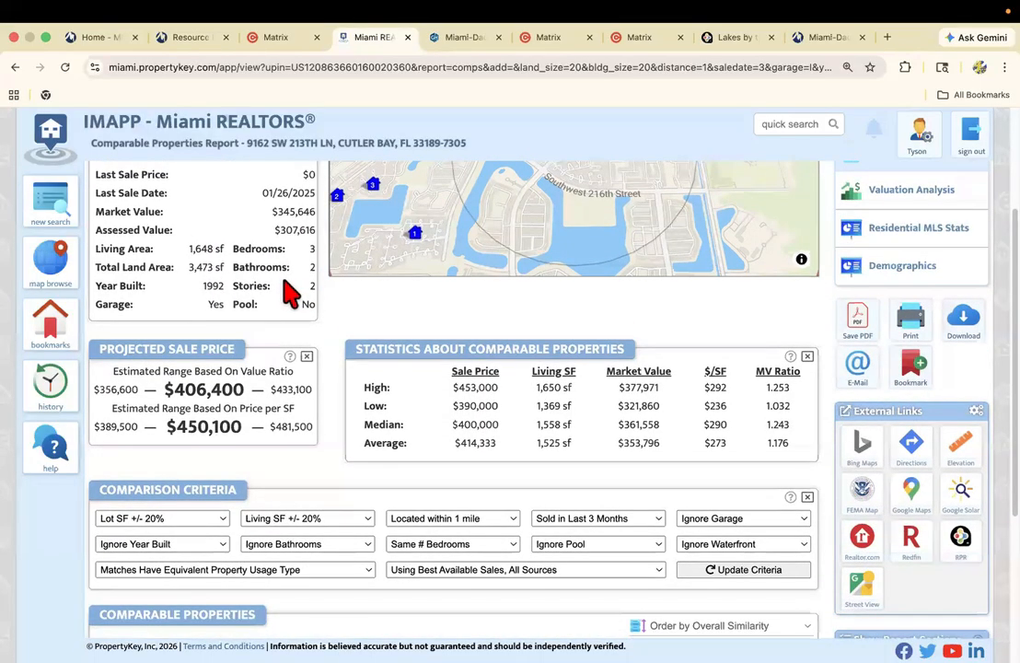
{"action": "scroll", "coordinate": [267, 304], "scroll_direction": "down", "scroll_amount": 5}
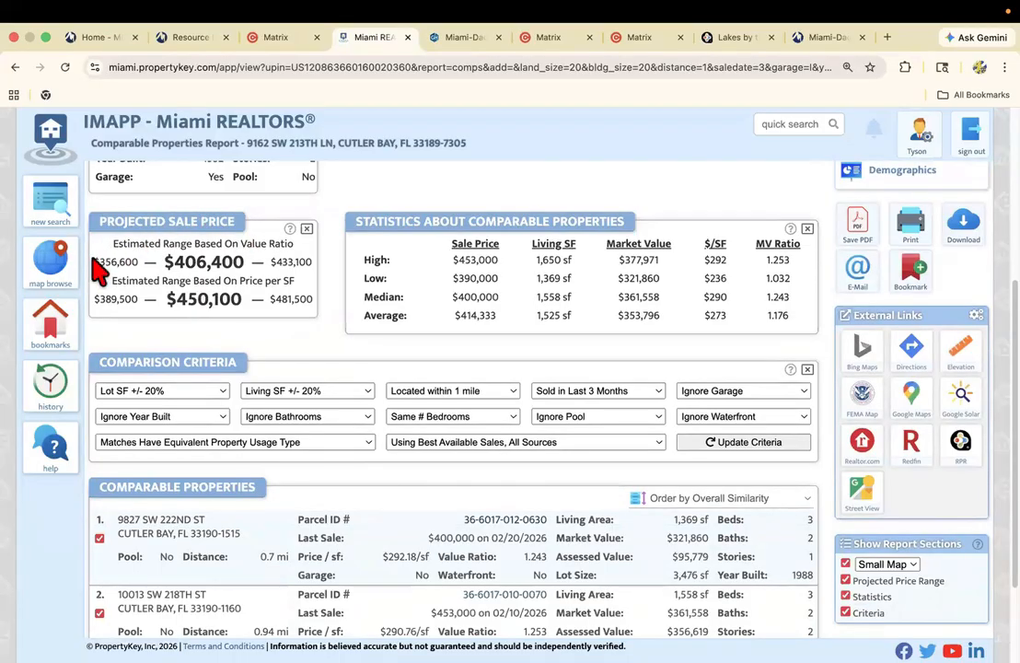
{"action": "left_click_drag", "start_coordinate": [95, 262], "coordinate": [312, 260]}
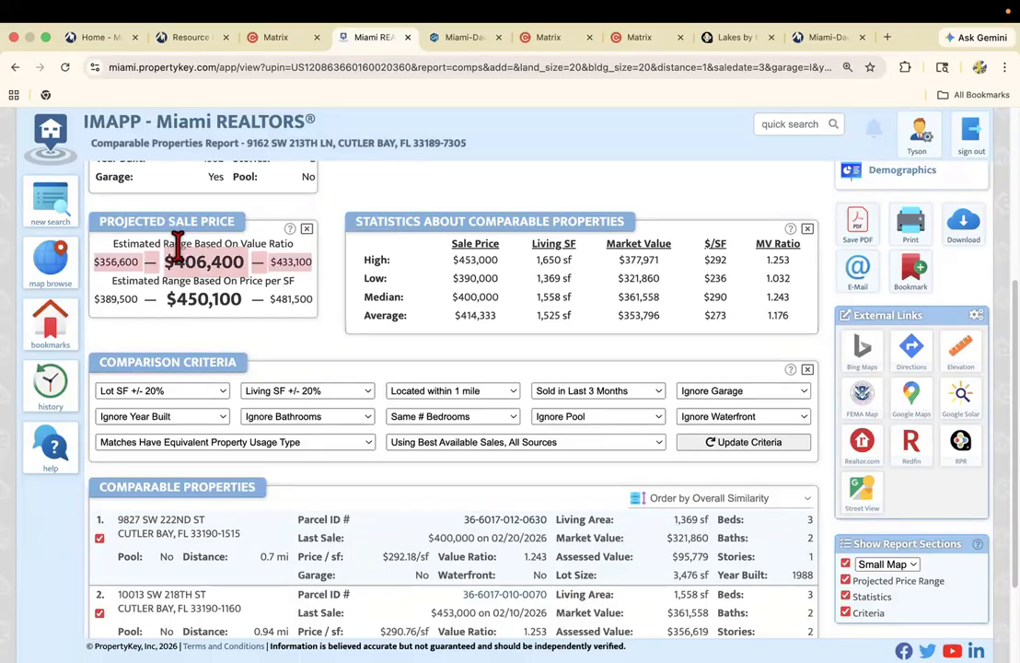
Highlight the projected sale price range based on value ratio and compare it with the price-per-SF range and the comparable properties.
{"action": "left_click", "coordinate": [295, 253]}
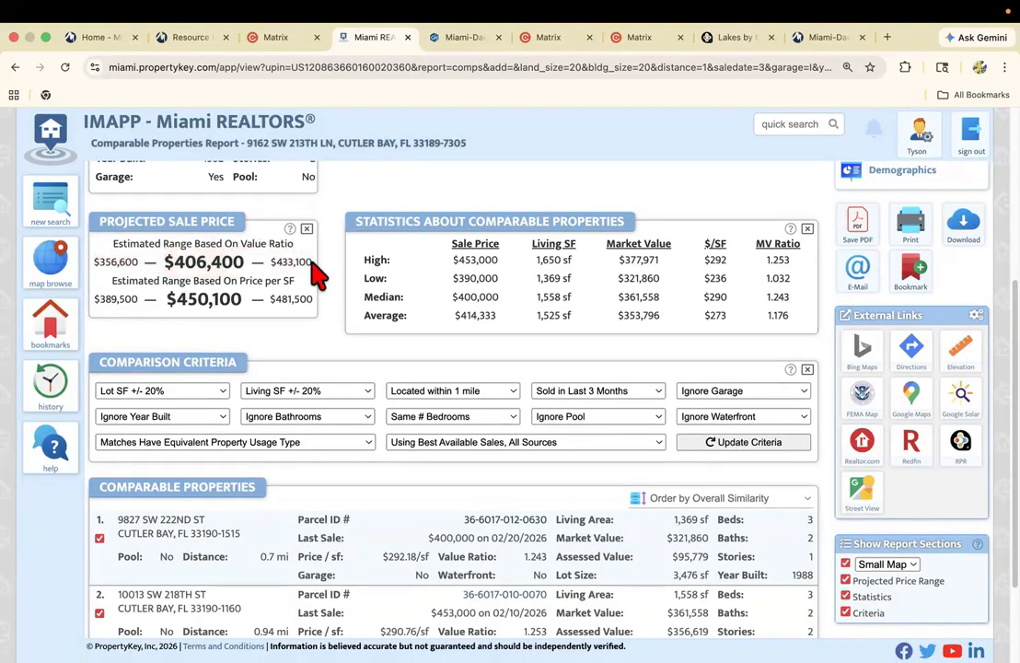
{"action": "left_click_drag", "start_coordinate": [311, 262], "coordinate": [104, 256]}
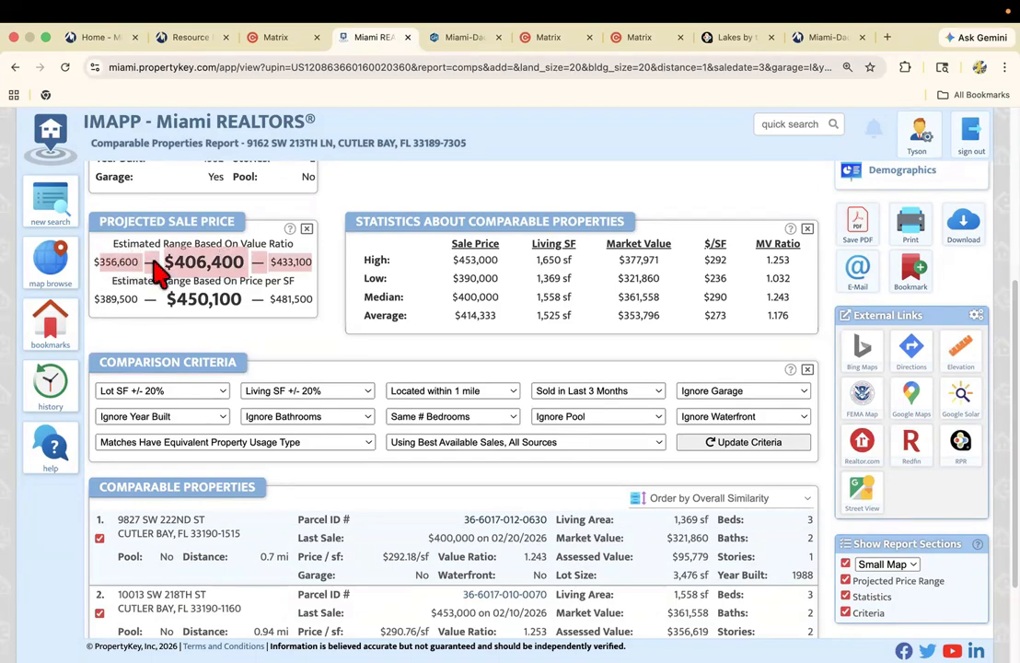
{"action": "left_click", "coordinate": [202, 303]}
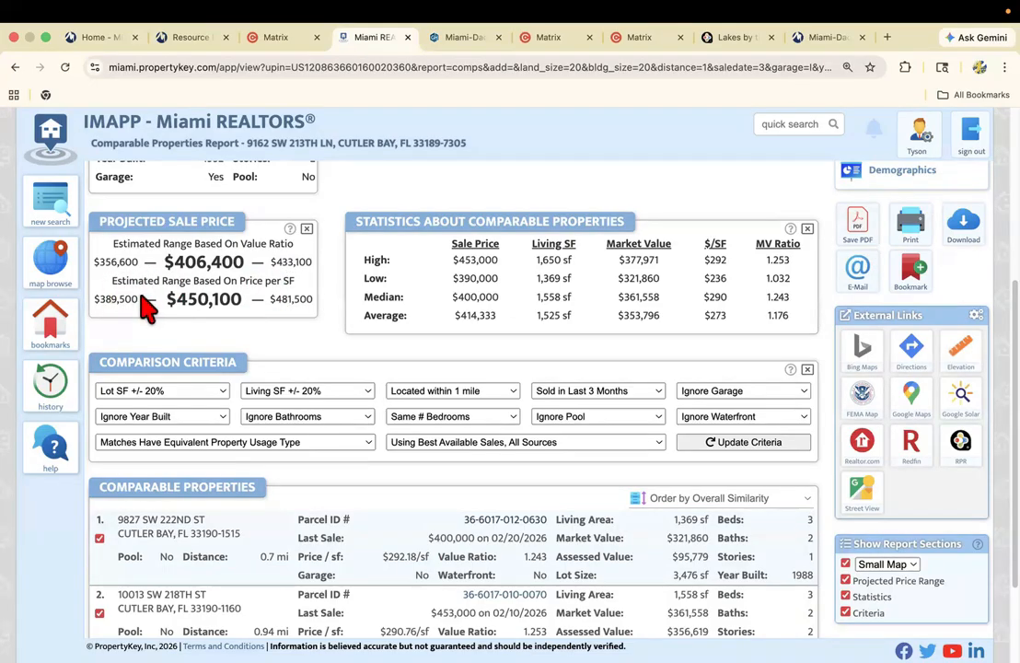
{"action": "scroll", "coordinate": [136, 274], "scroll_direction": "down", "scroll_amount": 1}
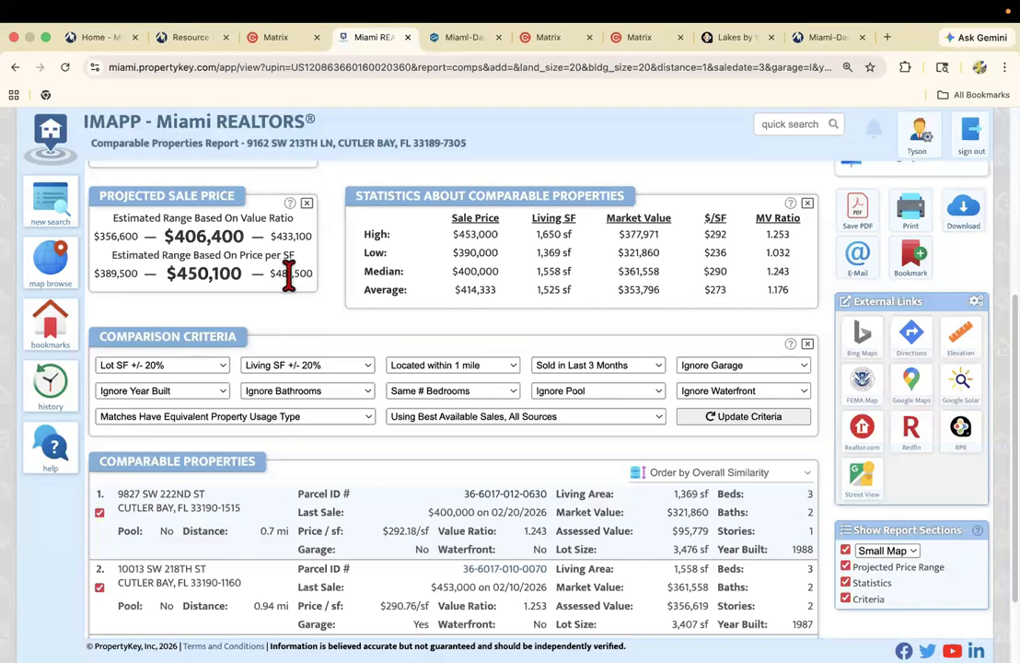
{"action": "scroll", "coordinate": [290, 271], "scroll_direction": "down", "scroll_amount": 4}
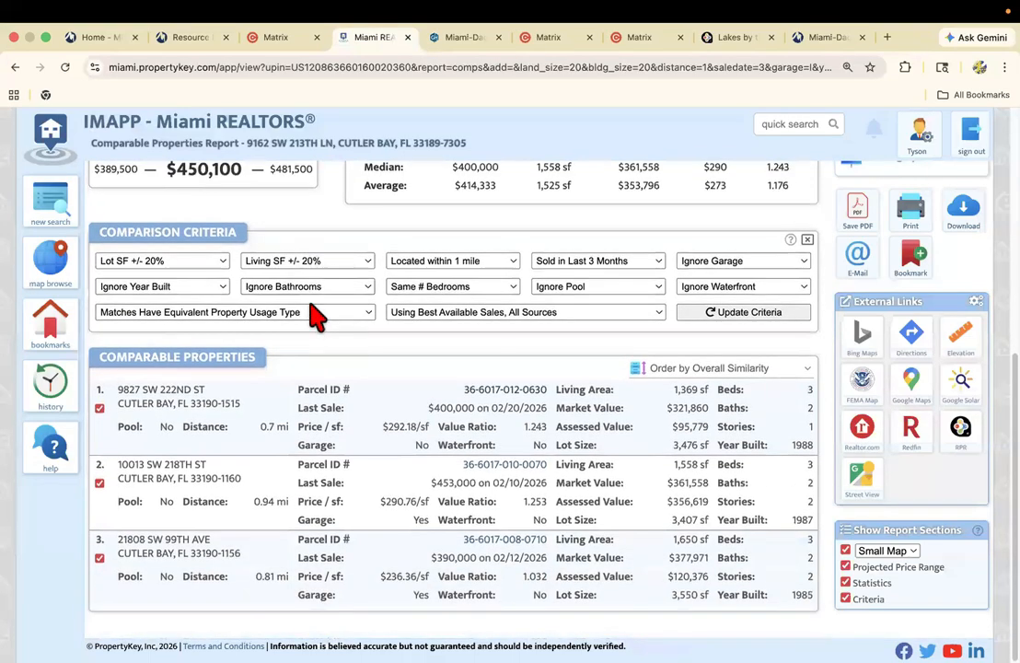
{"action": "scroll", "coordinate": [348, 322], "scroll_direction": "up", "scroll_amount": 4}
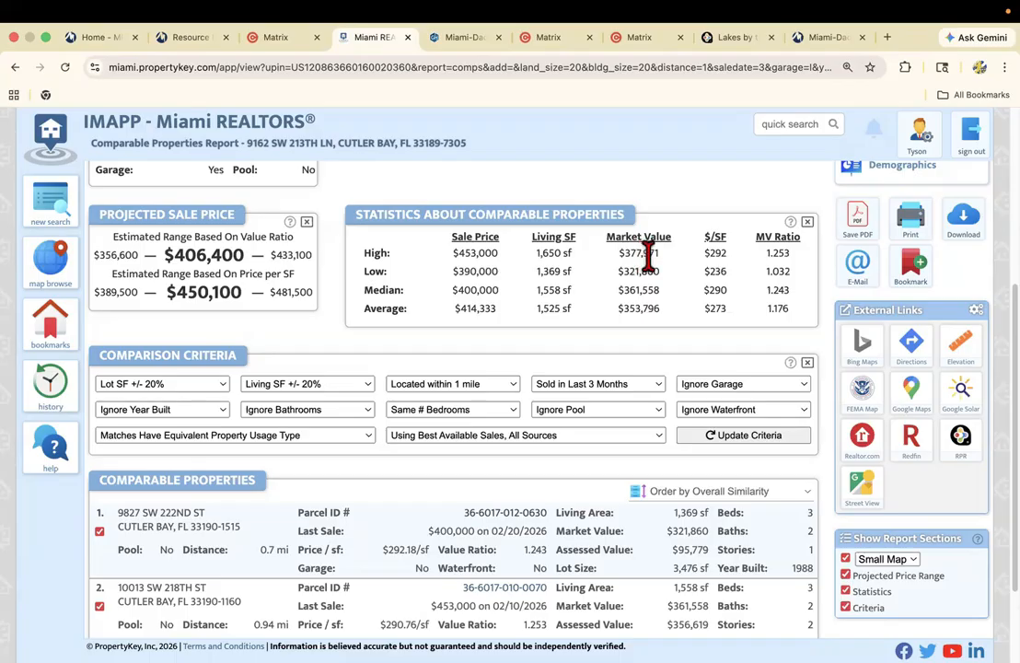
Open the help for Statistics About Comparable Properties, highlight the MV Ratio explanation, and close the help.
{"action": "left_click", "coordinate": [790, 226]}
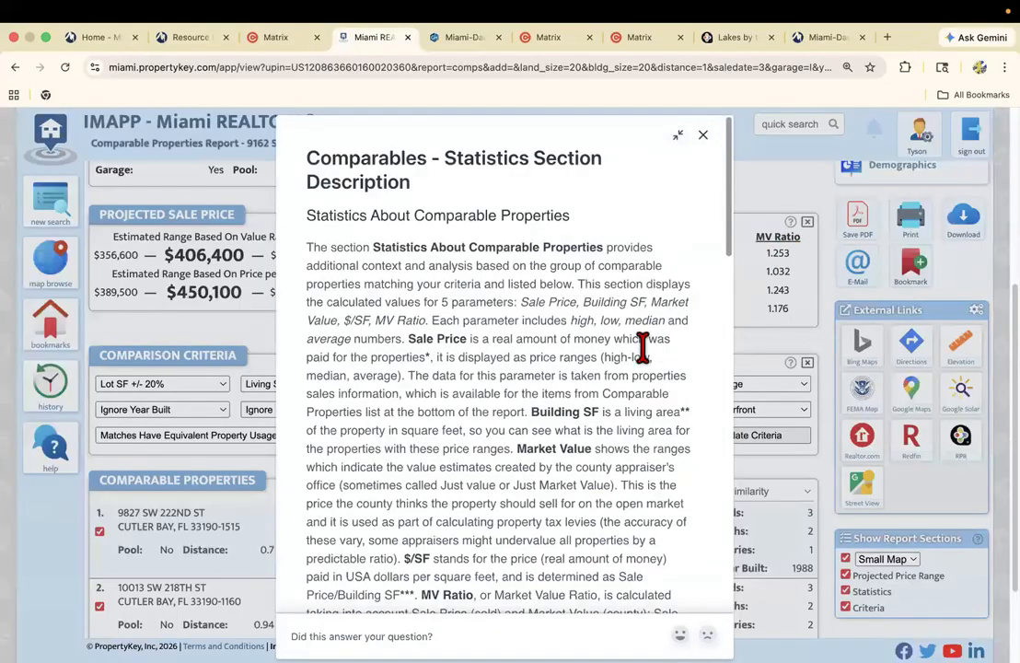
{"action": "scroll", "coordinate": [588, 357], "scroll_direction": "down", "scroll_amount": 6}
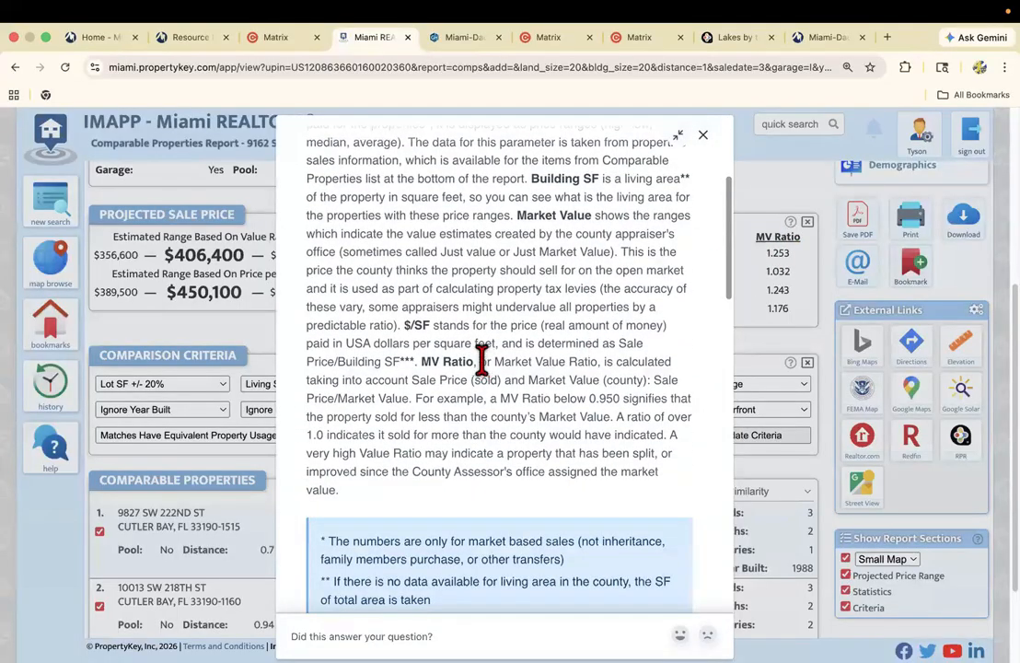
{"action": "left_click_drag", "start_coordinate": [421, 361], "coordinate": [556, 492]}
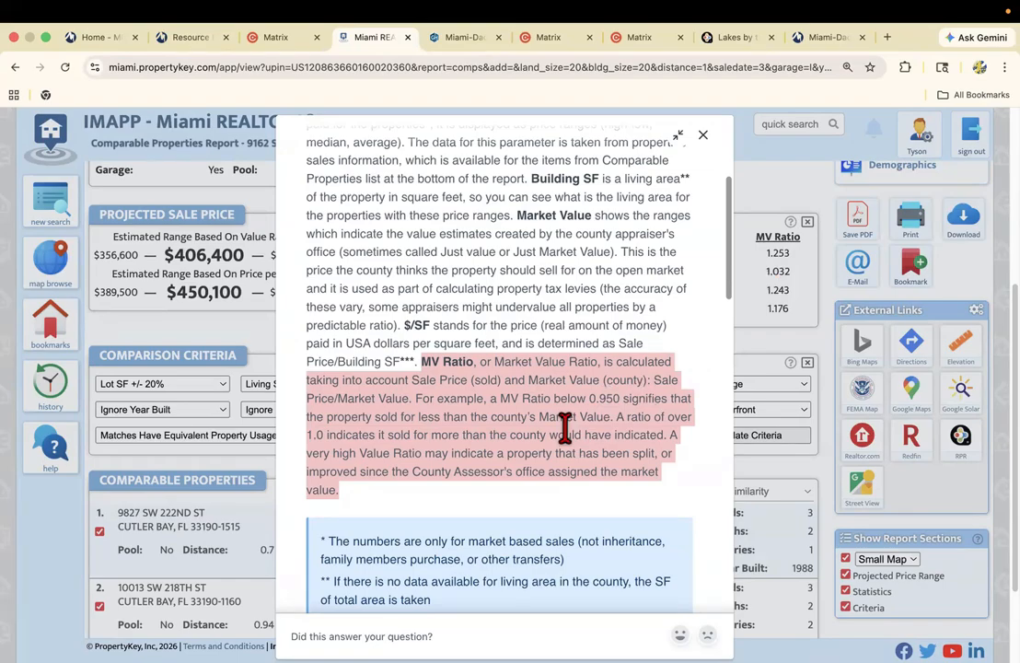
{"action": "left_click", "coordinate": [704, 138]}
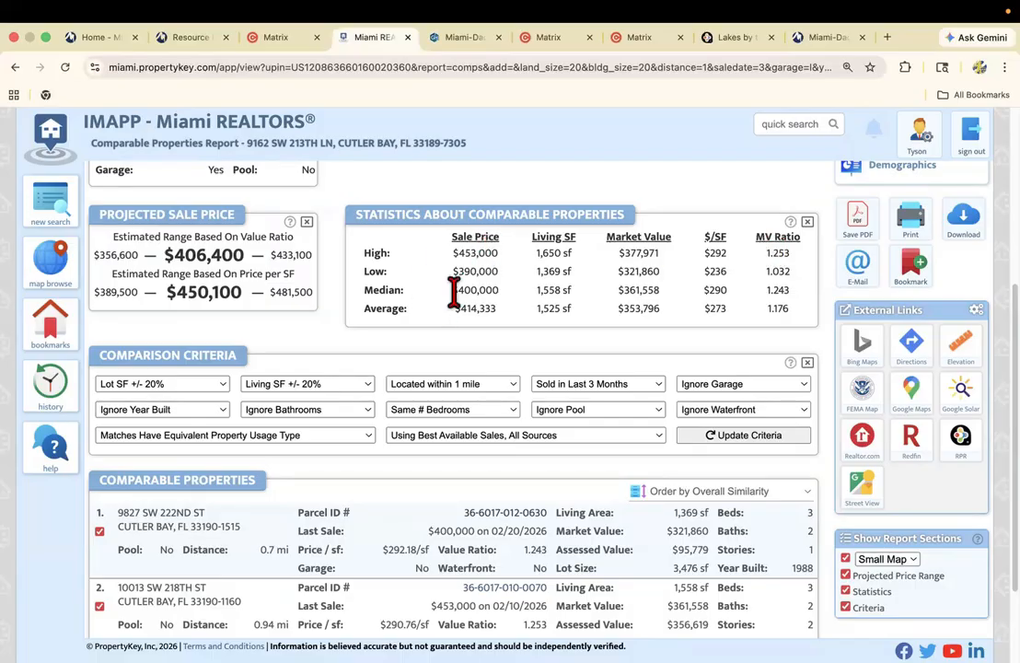
Open the second comparable's parcel record and MLS listing info, and check its sale price and date against the comparables report.
{"action": "scroll", "coordinate": [409, 368], "scroll_direction": "down", "scroll_amount": 3}
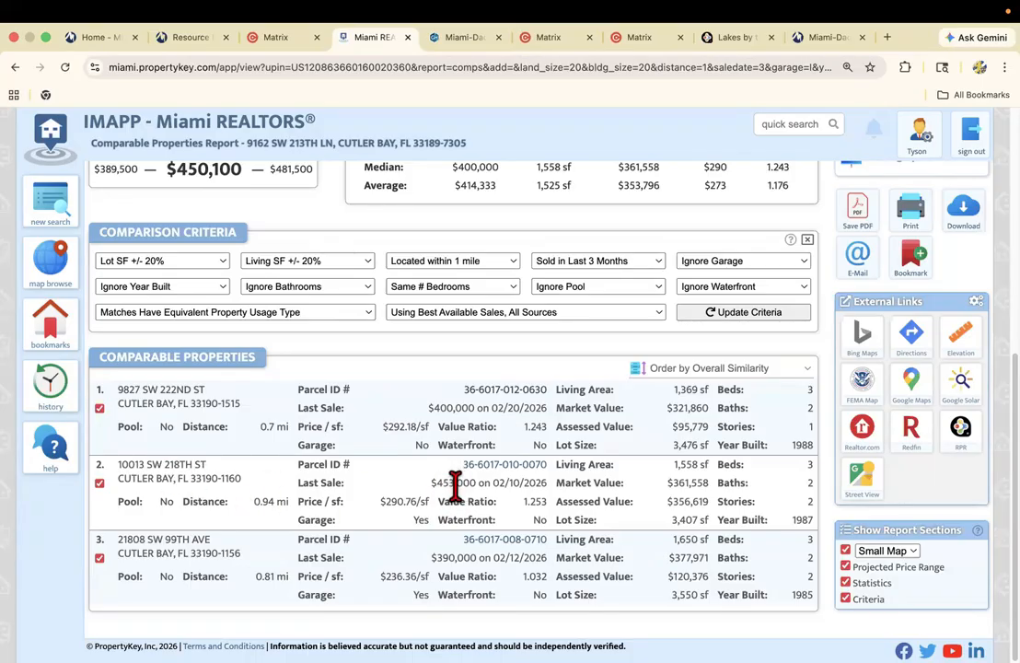
{"action": "left_click", "coordinate": [506, 474]}
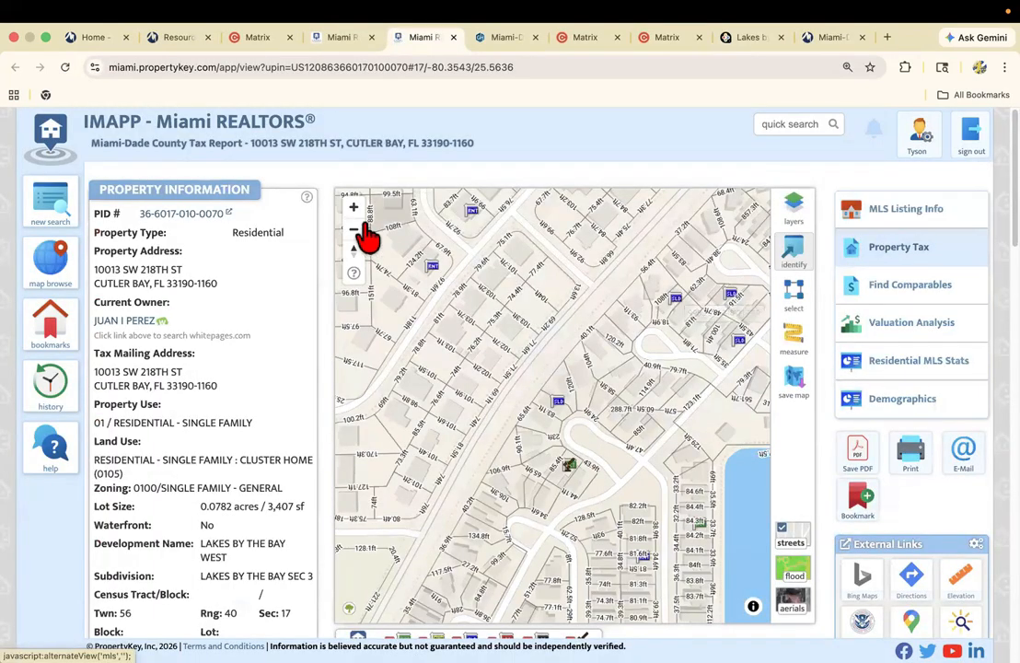
{"action": "left_click", "coordinate": [898, 217]}
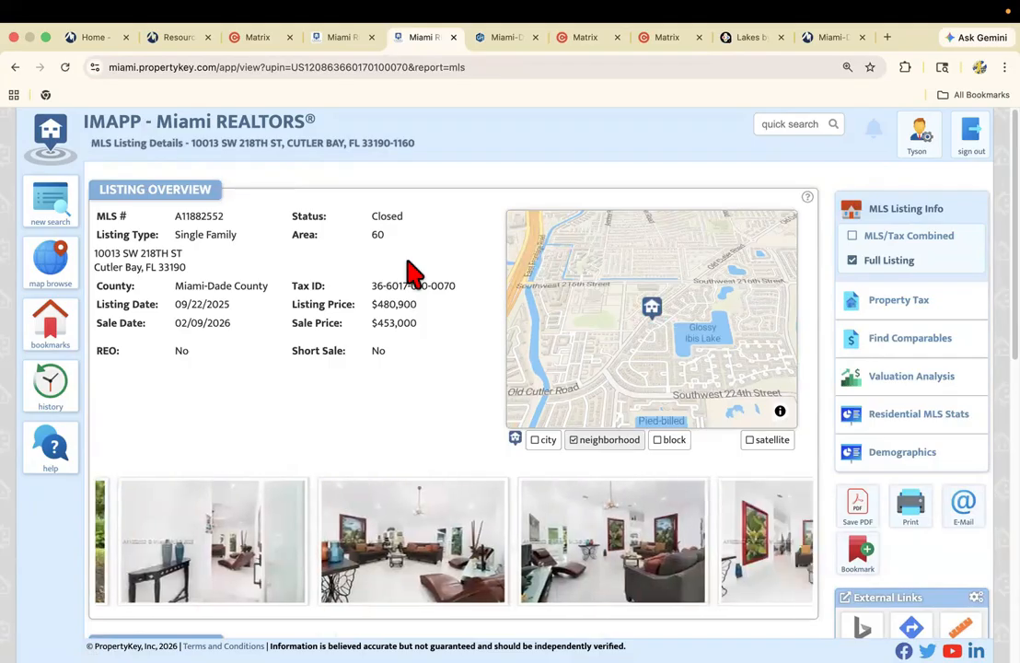
{"action": "left_click", "coordinate": [344, 39]}
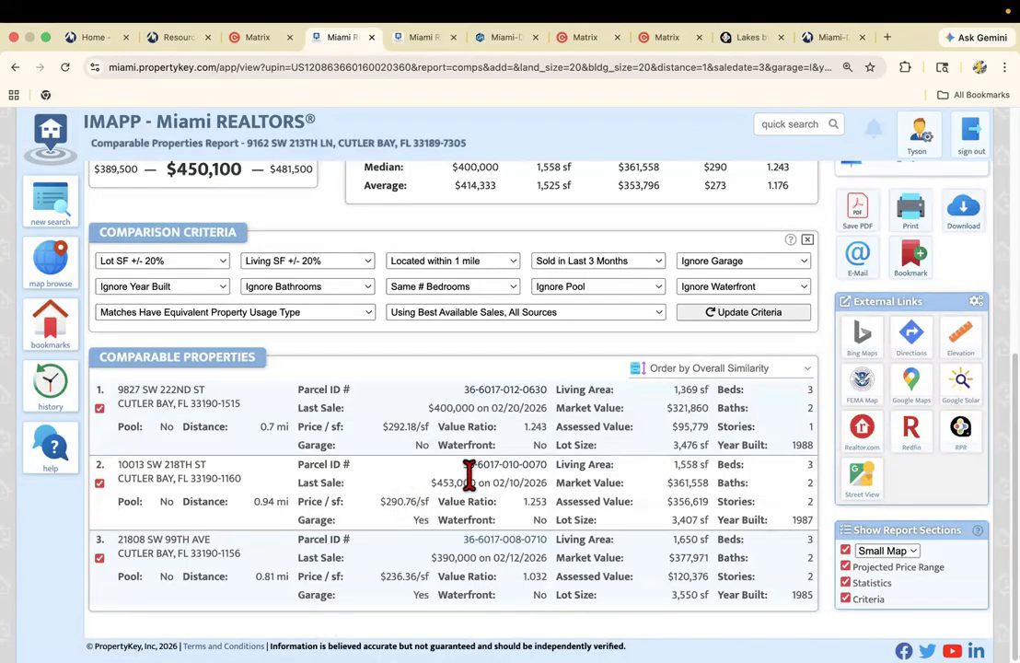
{"action": "left_click", "coordinate": [432, 37]}
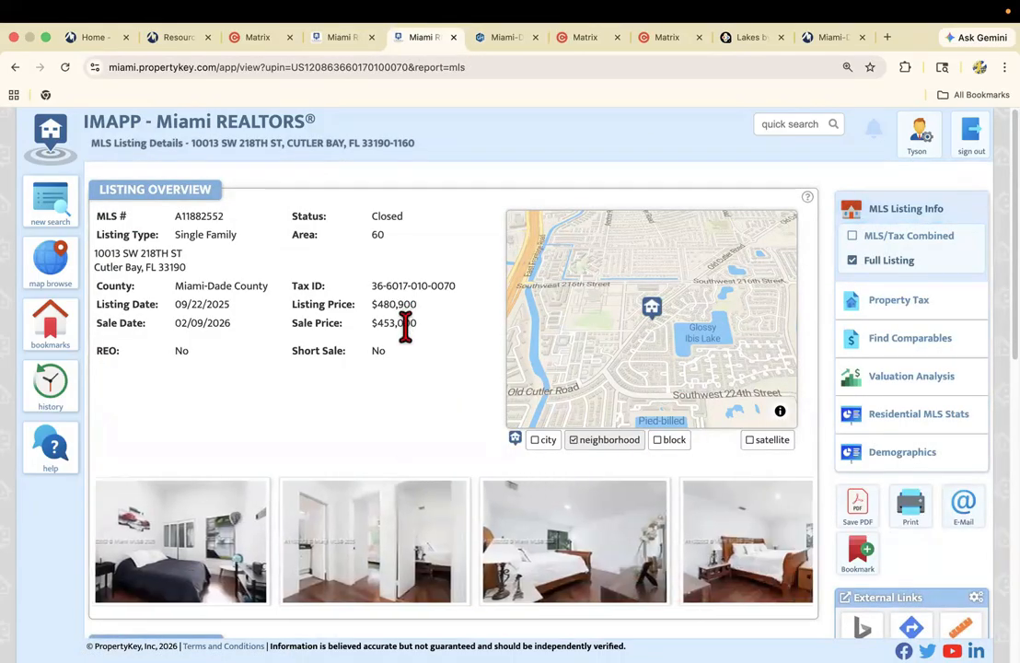
Review the second comparable's listing photos, building details, remarks and listing details to judge the home's condition.
{"action": "scroll", "coordinate": [410, 339], "scroll_direction": "down", "scroll_amount": 2}
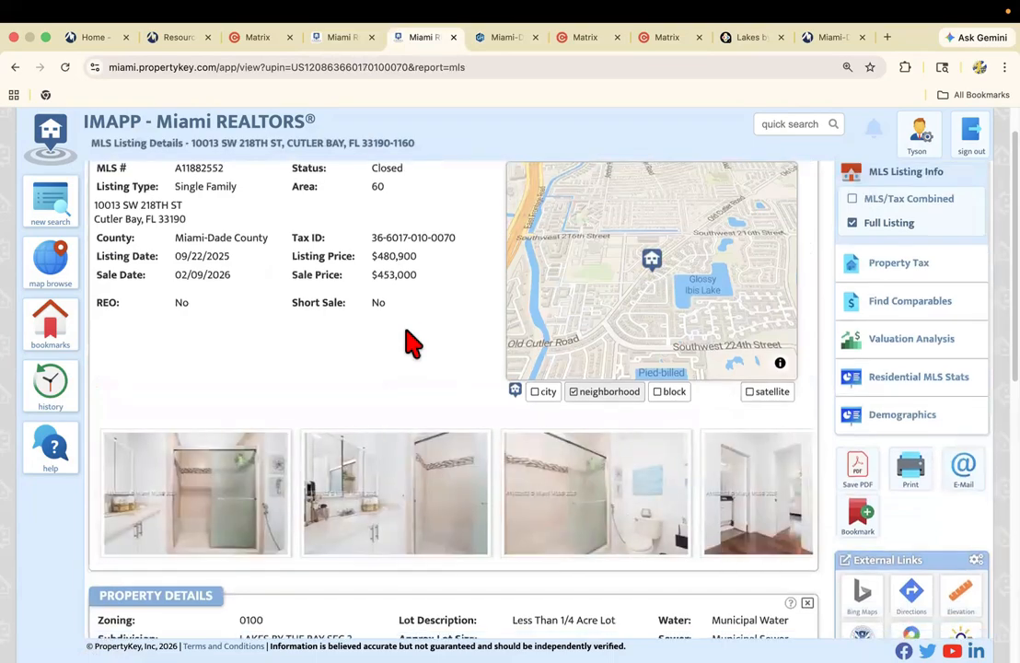
{"action": "scroll", "coordinate": [405, 342], "scroll_direction": "down", "scroll_amount": 4}
{"action": "scroll", "coordinate": [417, 357], "scroll_direction": "up", "scroll_amount": 1}
{"action": "scroll", "coordinate": [409, 354], "scroll_direction": "up", "scroll_amount": 2}
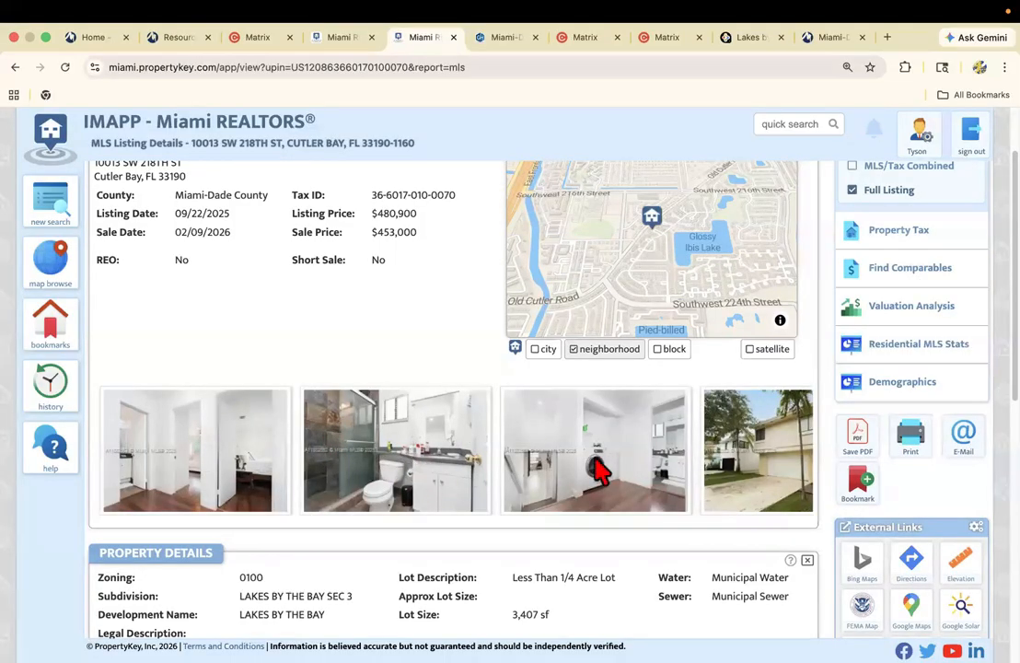
{"action": "left_click_drag", "start_coordinate": [594, 456], "coordinate": [411, 458]}
{"action": "left_click_drag", "start_coordinate": [337, 470], "coordinate": [608, 479]}
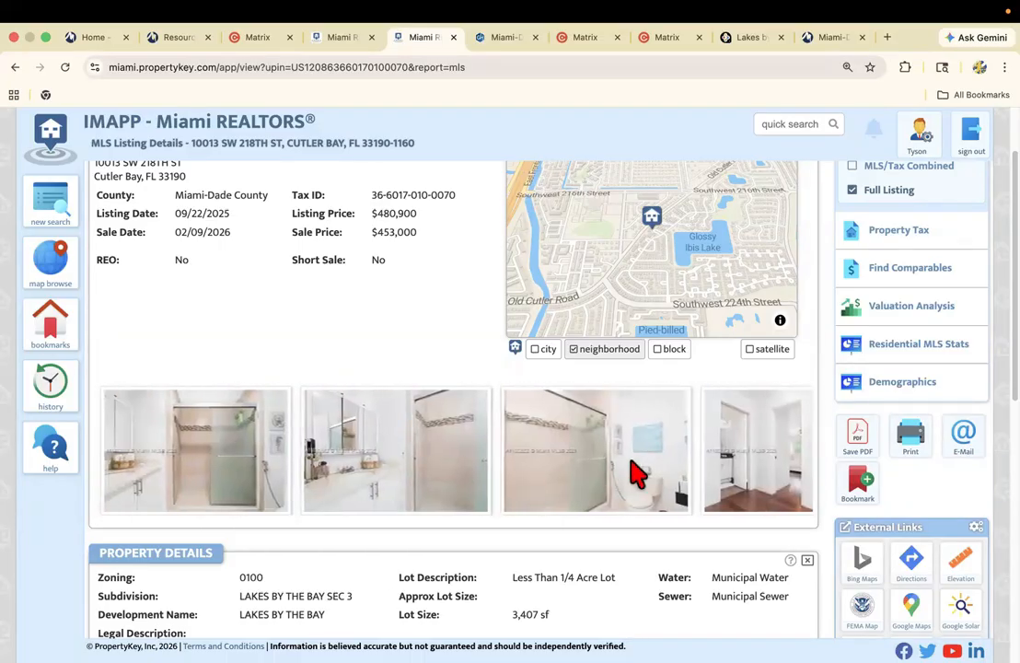
{"action": "left_click_drag", "start_coordinate": [370, 459], "coordinate": [649, 451]}
{"action": "left_click_drag", "start_coordinate": [426, 451], "coordinate": [598, 451]}
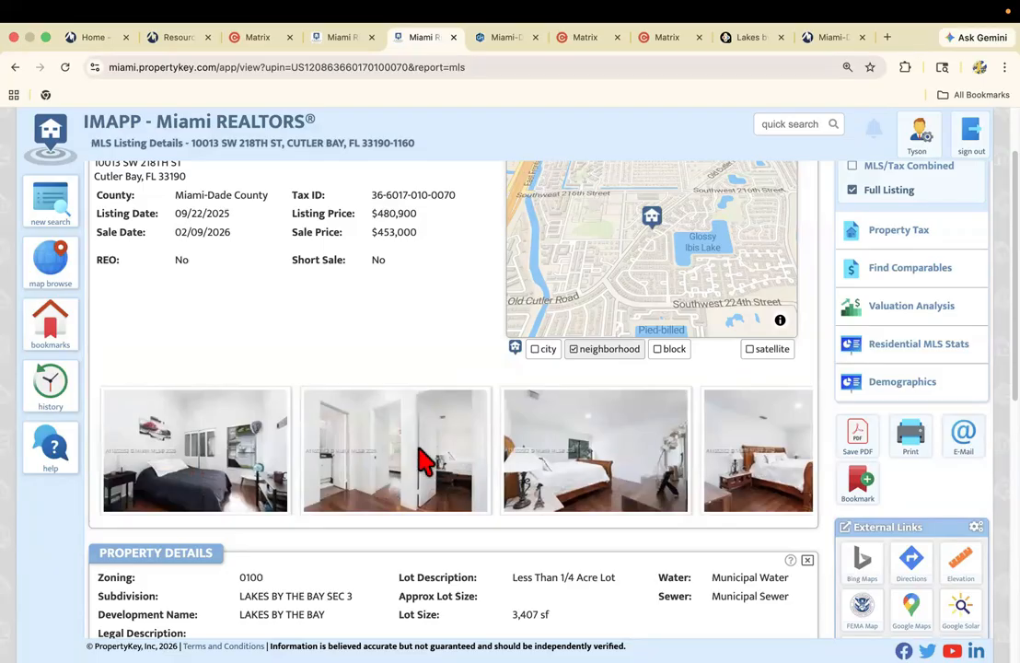
{"action": "scroll", "coordinate": [419, 460], "scroll_direction": "down", "scroll_amount": 5}
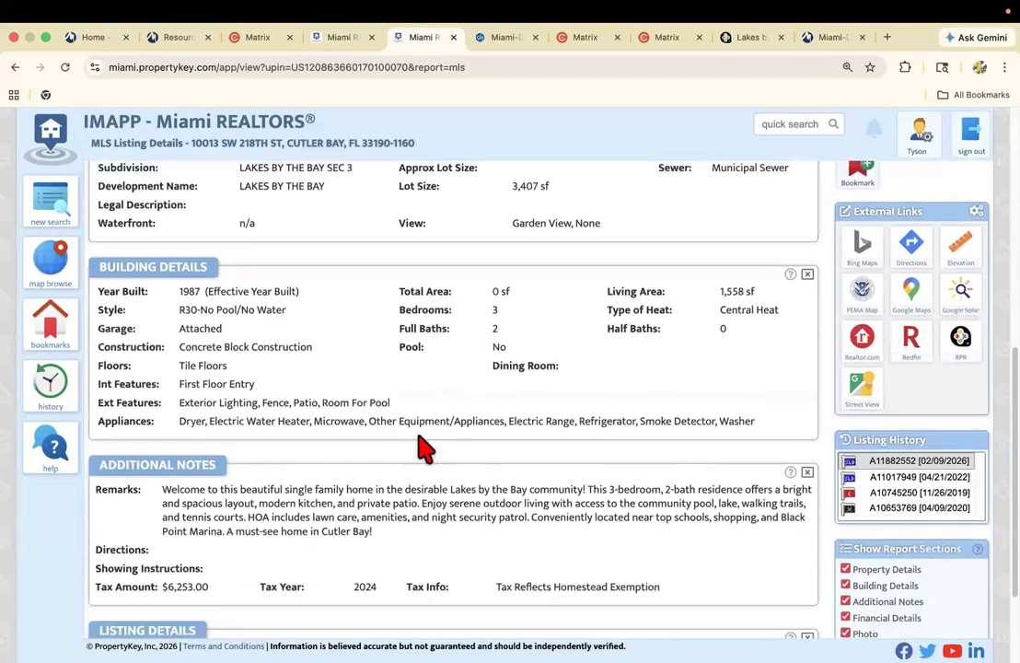
{"action": "scroll", "coordinate": [422, 442], "scroll_direction": "down", "scroll_amount": 1}
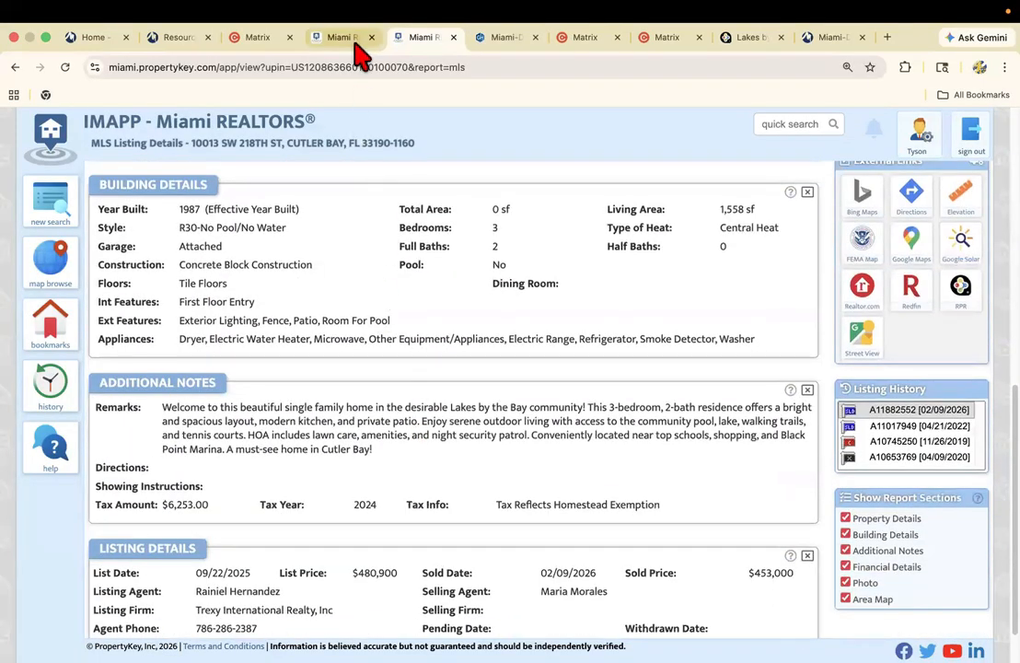
Return to the comparables report, check the MV ratio statistics, open the third comparable's parcel record, and close the second comparable's listing.
{"action": "left_click", "coordinate": [313, 37]}
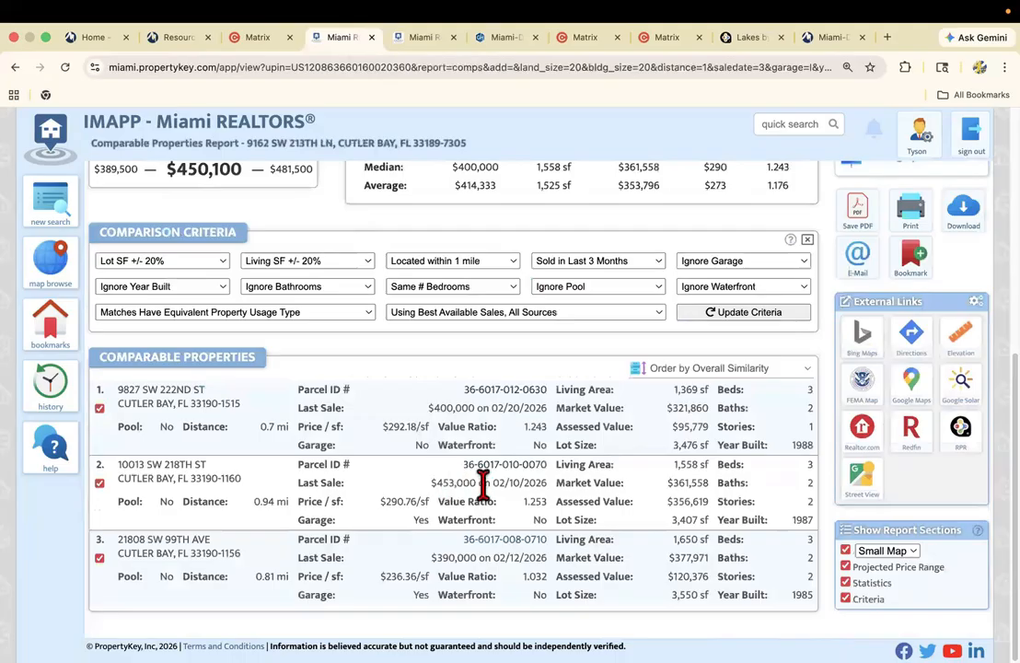
{"action": "scroll", "coordinate": [553, 470], "scroll_direction": "up", "scroll_amount": 3}
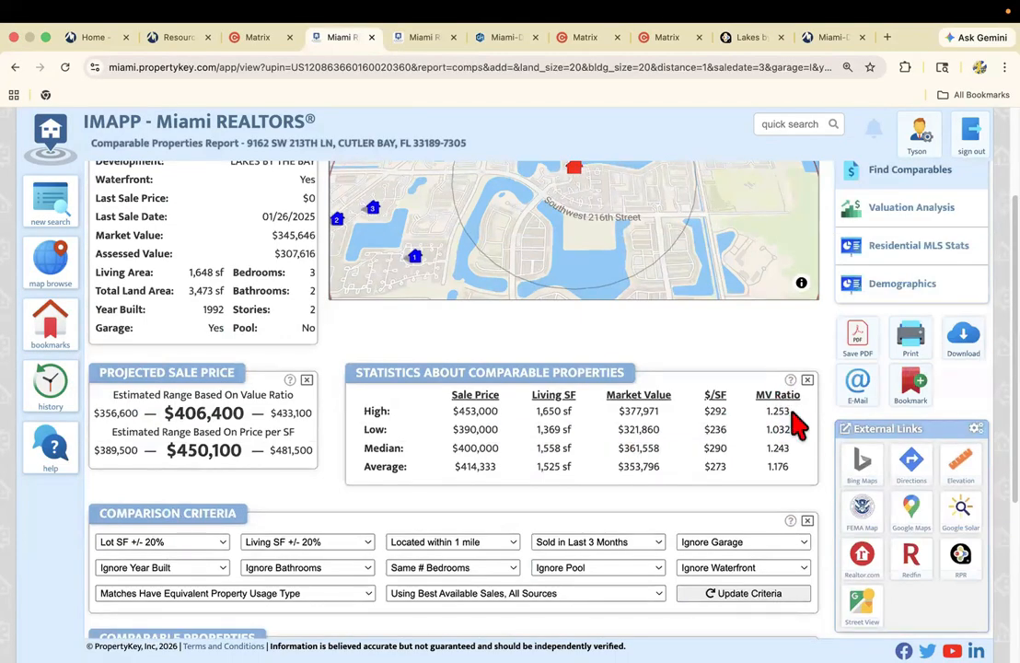
{"action": "scroll", "coordinate": [615, 420], "scroll_direction": "down", "scroll_amount": 1}
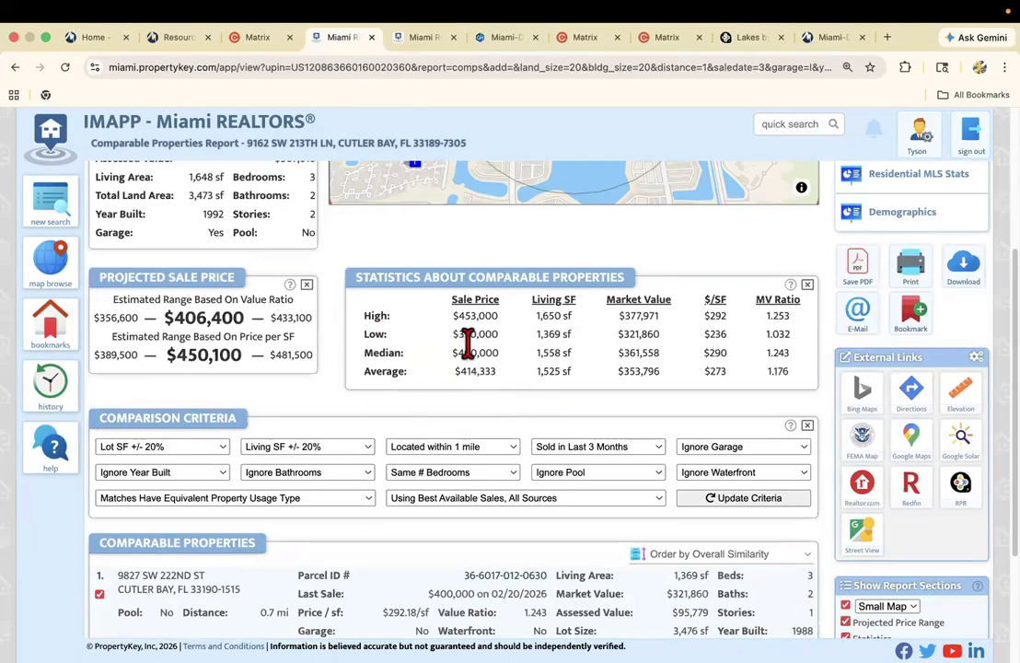
{"action": "scroll", "coordinate": [423, 343], "scroll_direction": "down", "scroll_amount": 2}
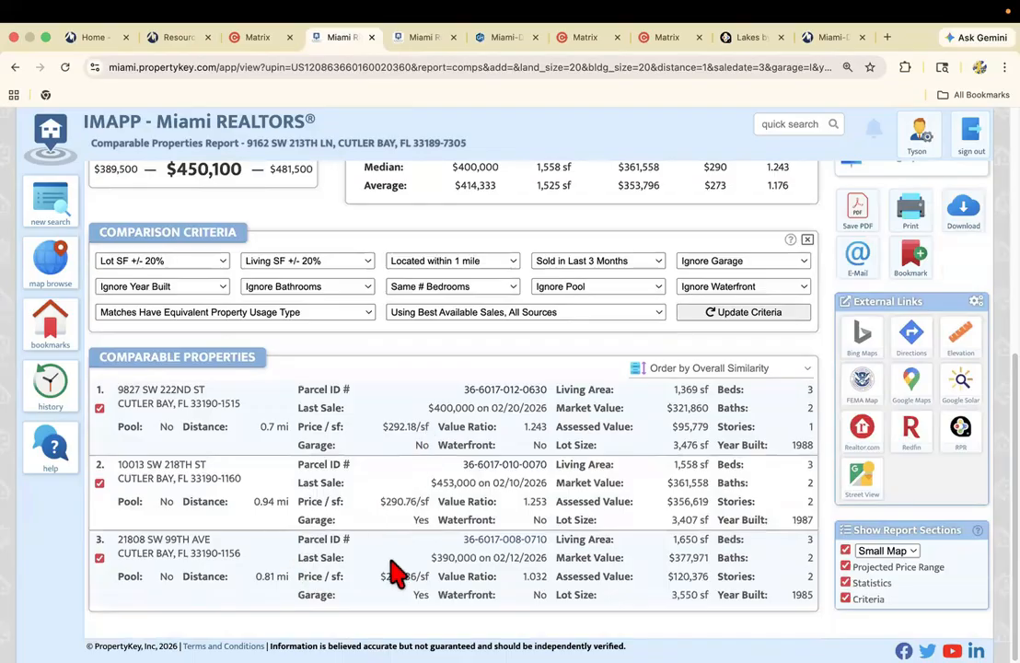
{"action": "left_click", "coordinate": [497, 540]}
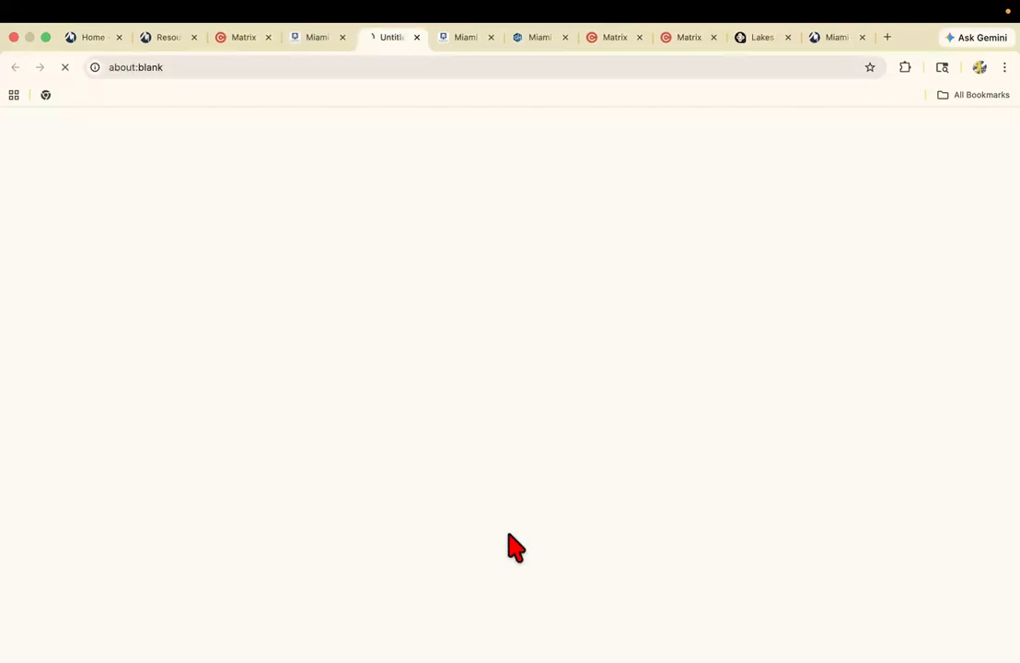
{"action": "left_click", "coordinate": [491, 37]}
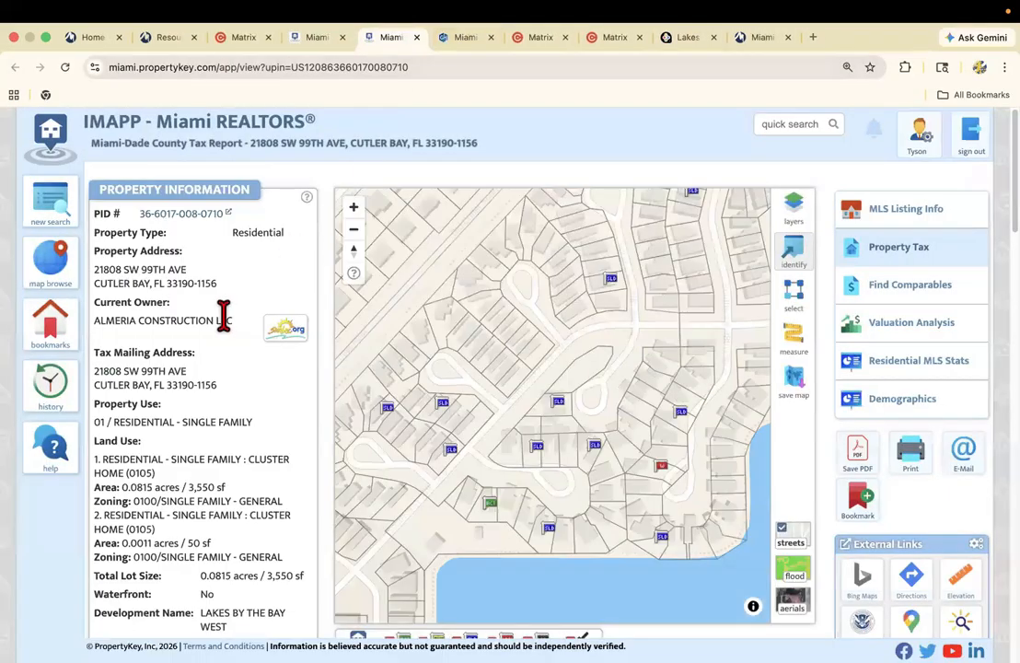
Examine the third comparable's current owner, yearly value information, estimated current value and sales history in the county tax report.
{"action": "scroll", "coordinate": [204, 294], "scroll_direction": "down", "scroll_amount": 6}
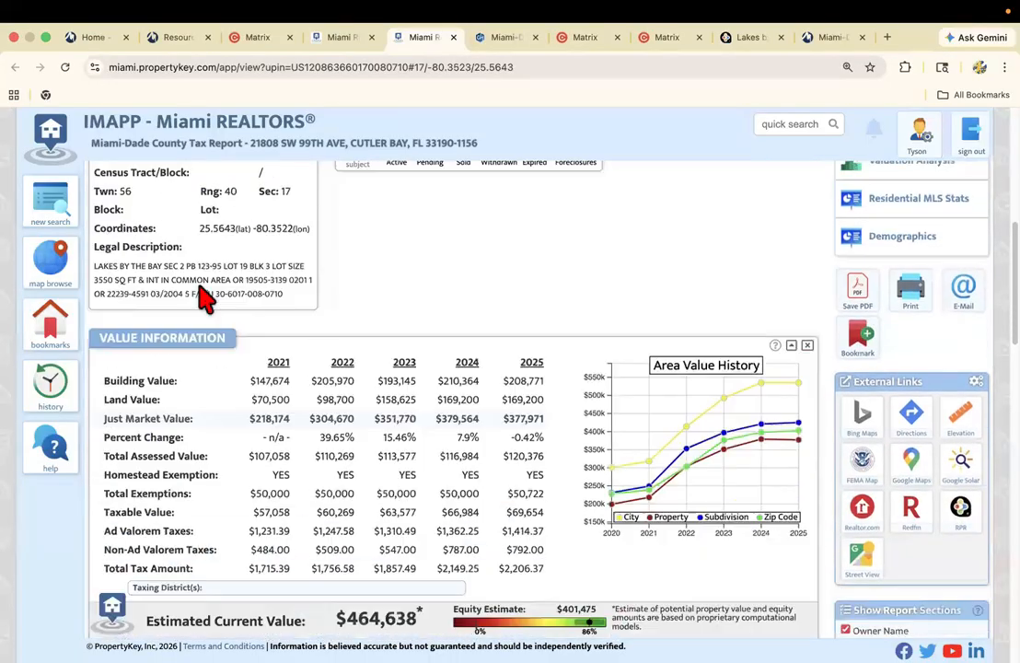
{"action": "scroll", "coordinate": [204, 294], "scroll_direction": "down", "scroll_amount": 5}
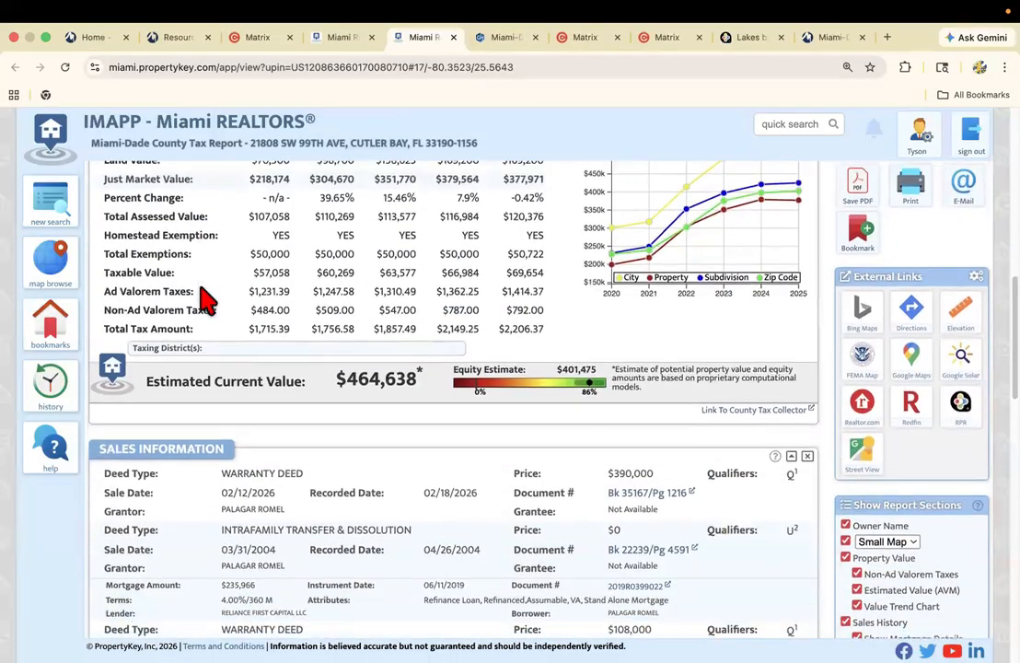
{"action": "scroll", "coordinate": [209, 307], "scroll_direction": "down", "scroll_amount": 1}
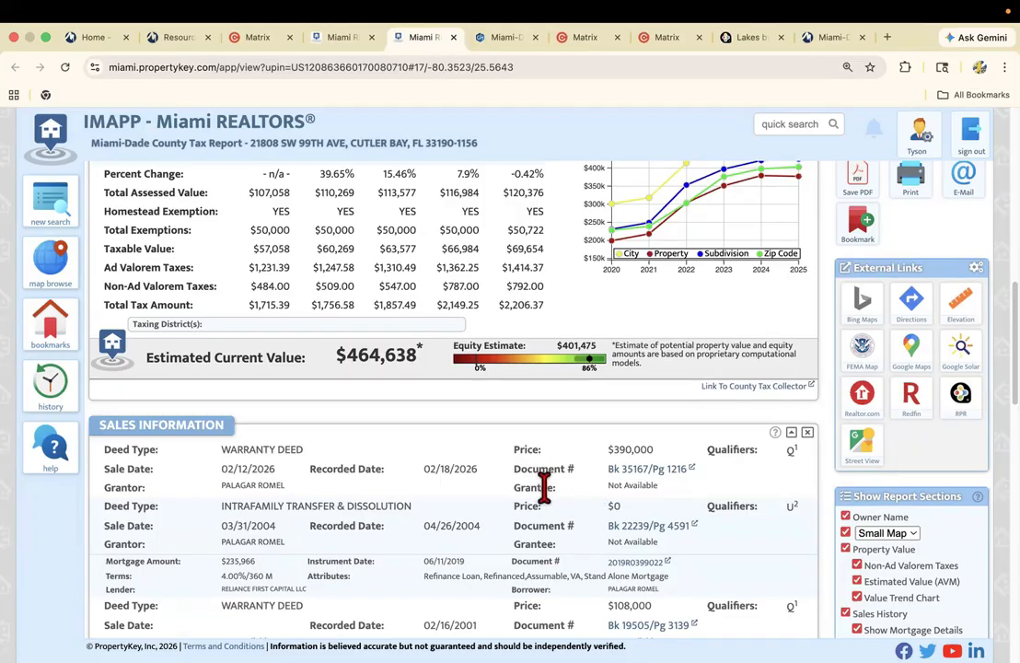
{"action": "scroll", "coordinate": [544, 488], "scroll_direction": "up", "scroll_amount": 10}
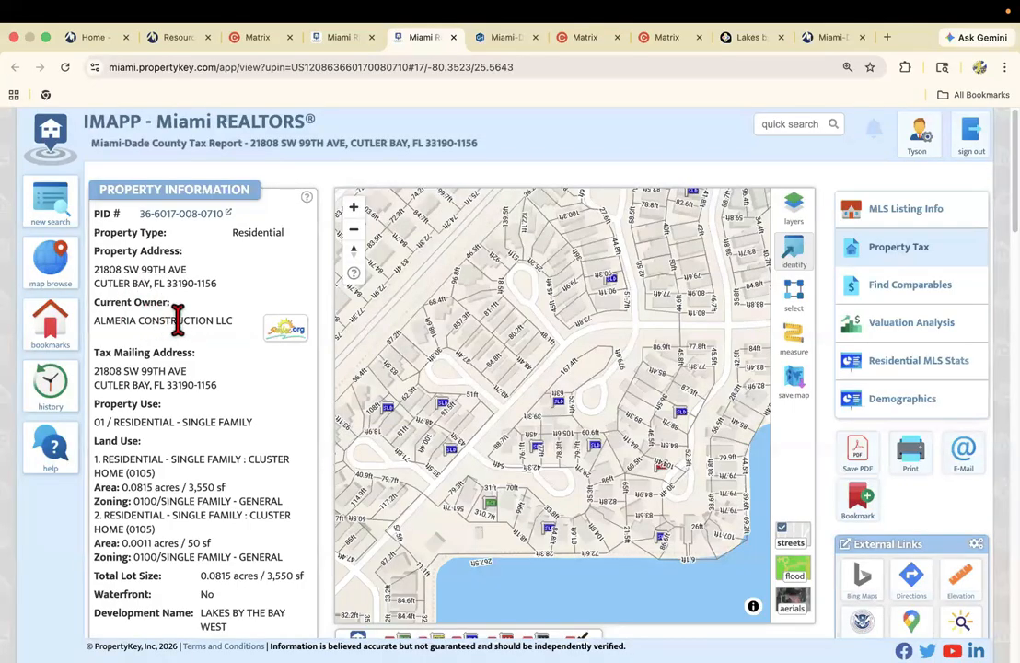
{"action": "scroll", "coordinate": [205, 323], "scroll_direction": "down", "scroll_amount": 5}
{"action": "scroll", "coordinate": [204, 336], "scroll_direction": "down", "scroll_amount": 12}
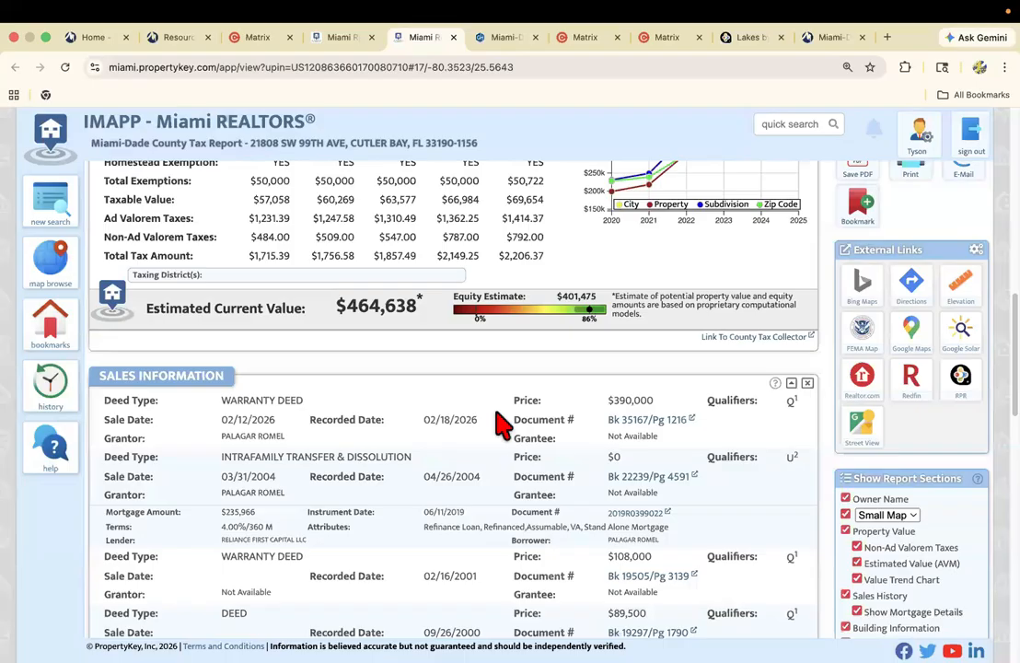
{"action": "scroll", "coordinate": [500, 423], "scroll_direction": "up", "scroll_amount": 1}
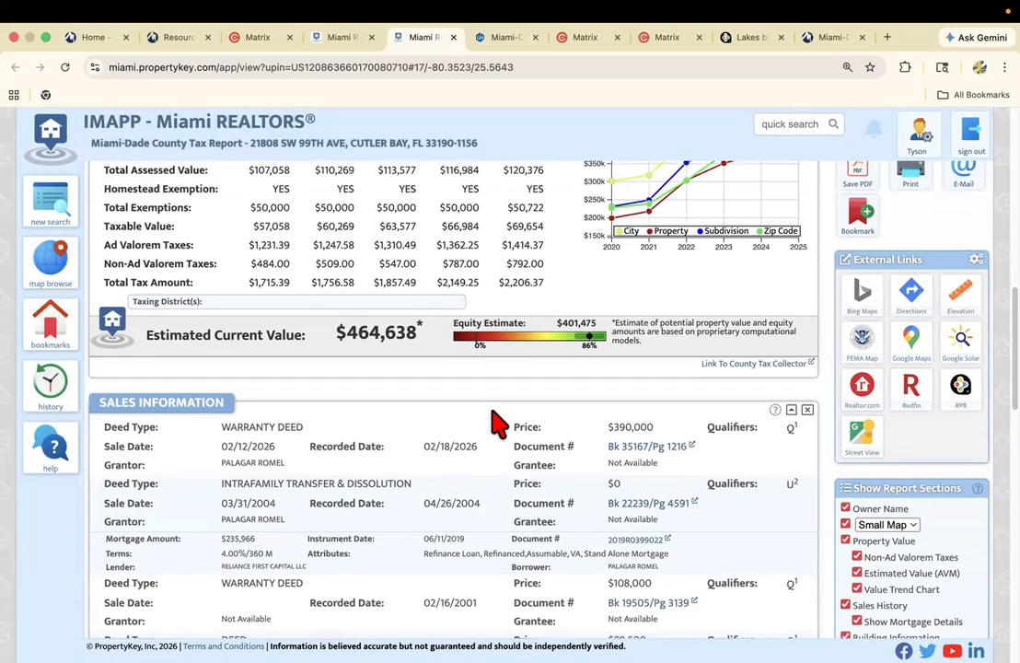
{"action": "scroll", "coordinate": [497, 421], "scroll_direction": "up", "scroll_amount": 2}
{"action": "scroll", "coordinate": [516, 386], "scroll_direction": "up", "scroll_amount": 1}
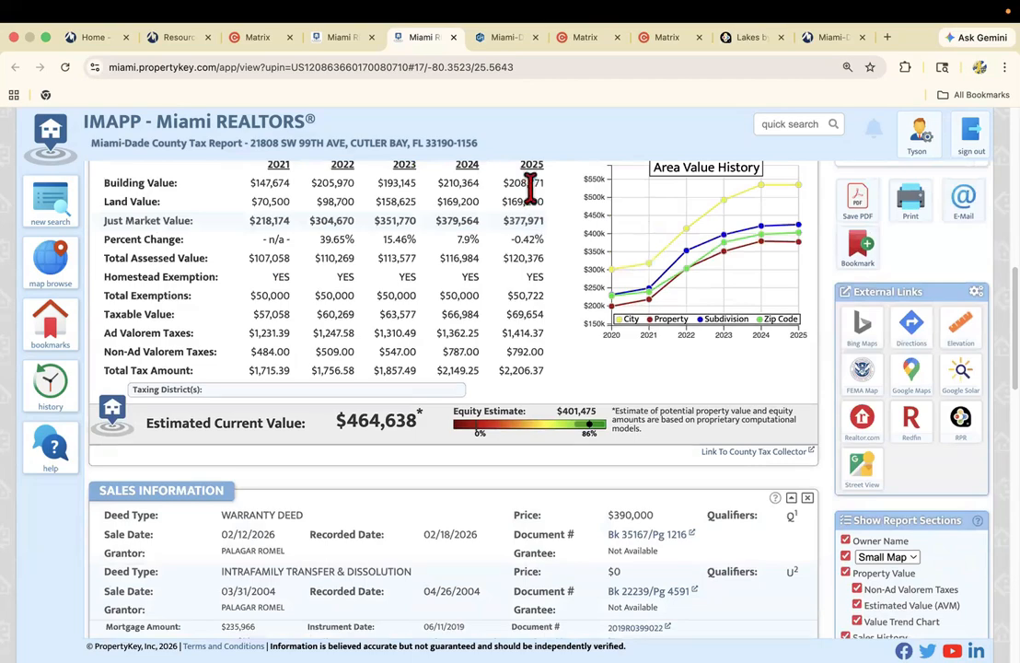
{"action": "scroll", "coordinate": [569, 460], "scroll_direction": "down", "scroll_amount": 5}
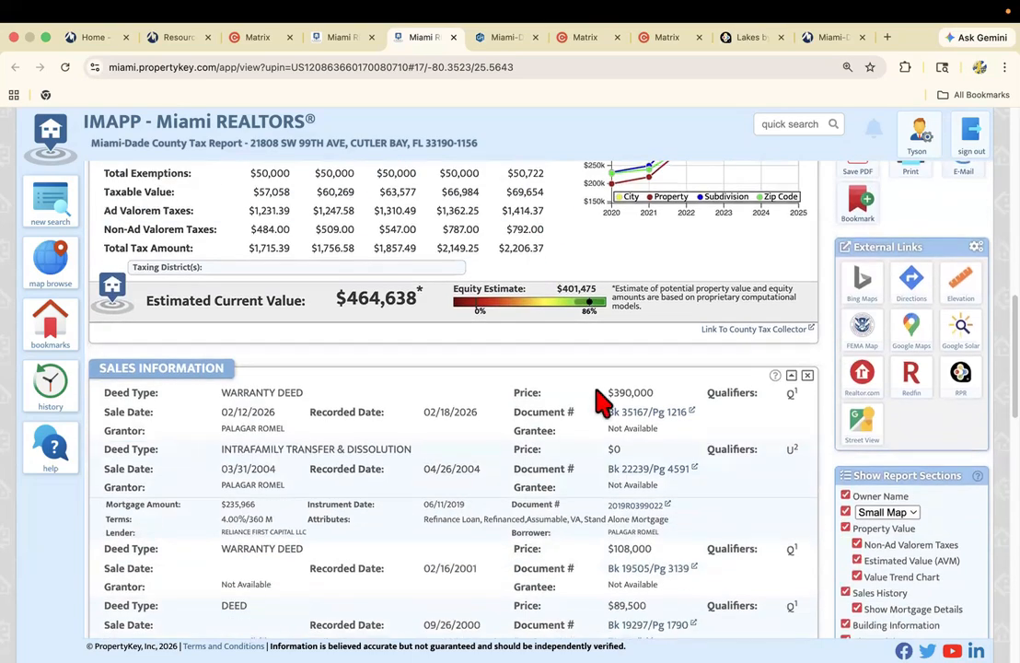
Leave the third comparable's tax report and review the subject home's MLS listing photos in Matrix, up to the living room.
{"action": "scroll", "coordinate": [321, 353], "scroll_direction": "up", "scroll_amount": 20}
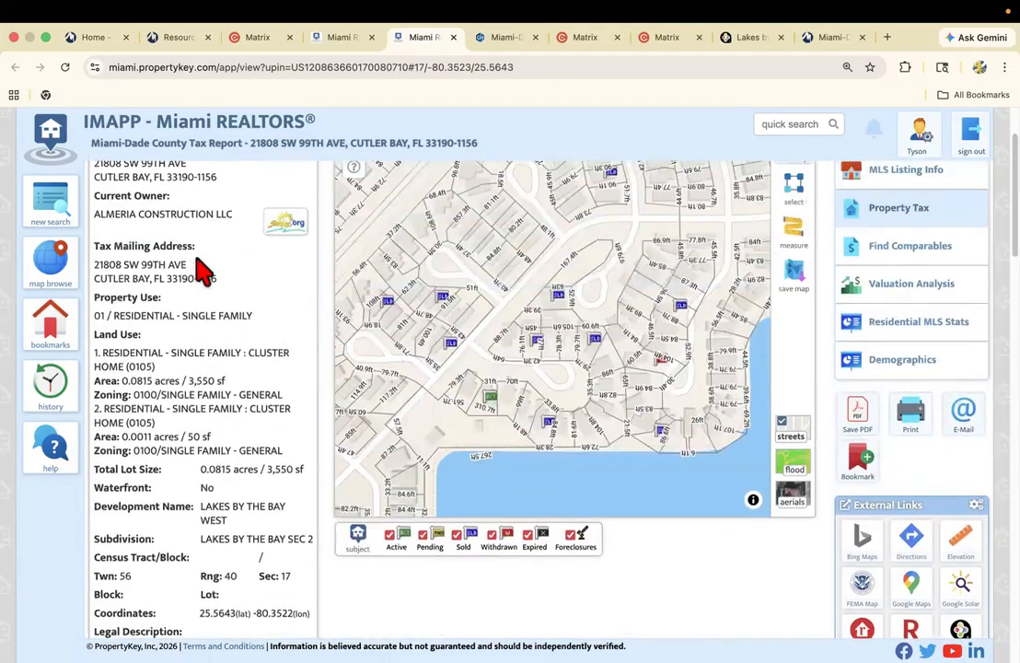
{"action": "left_click", "coordinate": [342, 36]}
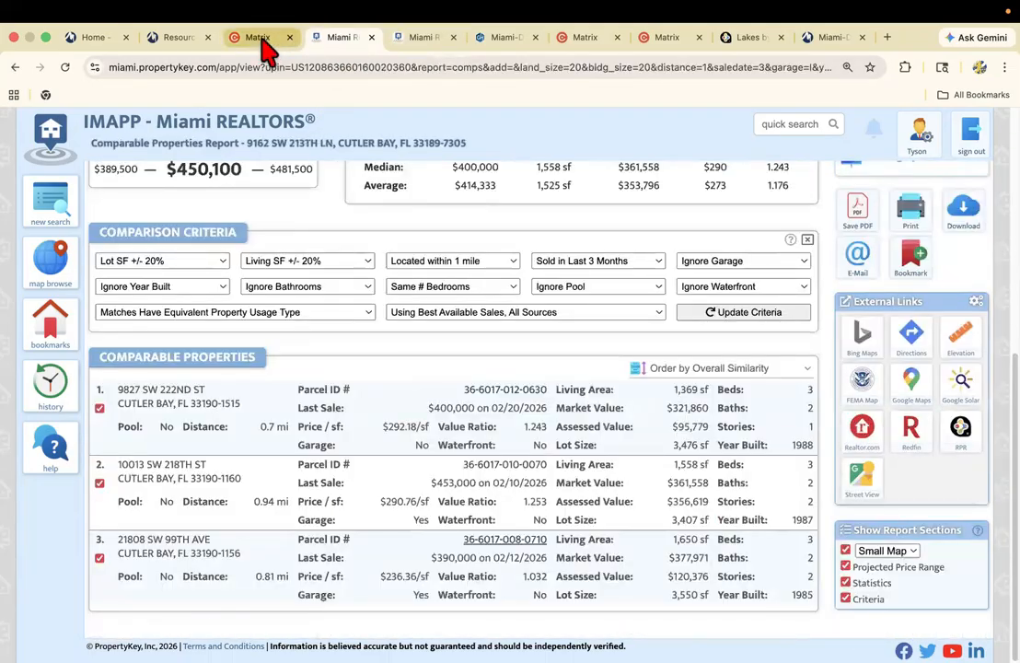
{"action": "left_click", "coordinate": [262, 37]}
{"action": "left_click", "coordinate": [162, 253]}
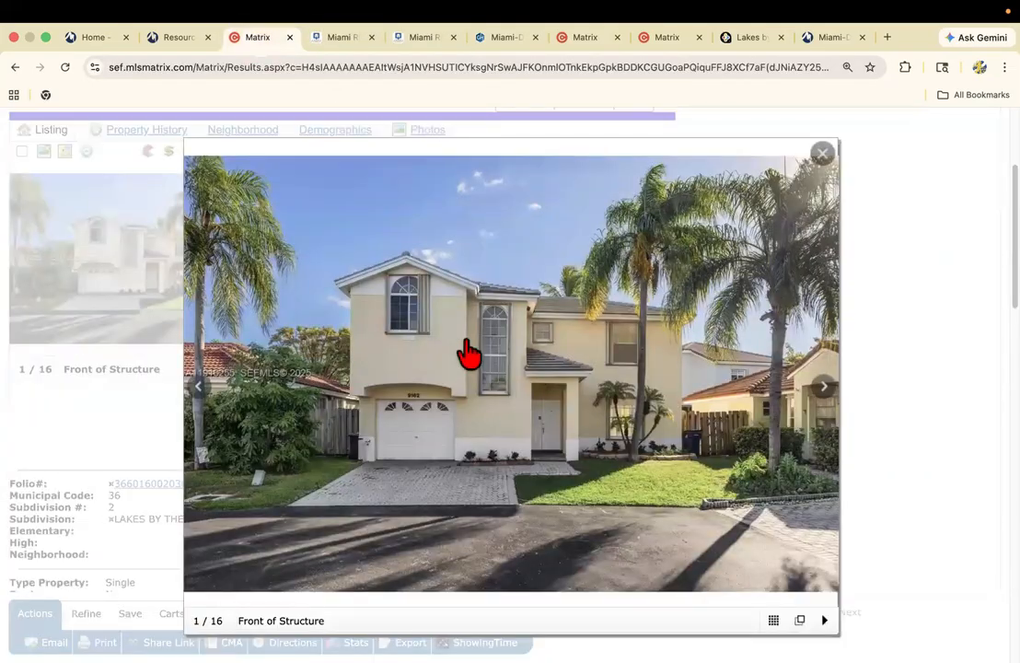
{"action": "left_click", "coordinate": [824, 391]}
{"action": "left_click", "coordinate": [824, 391]}
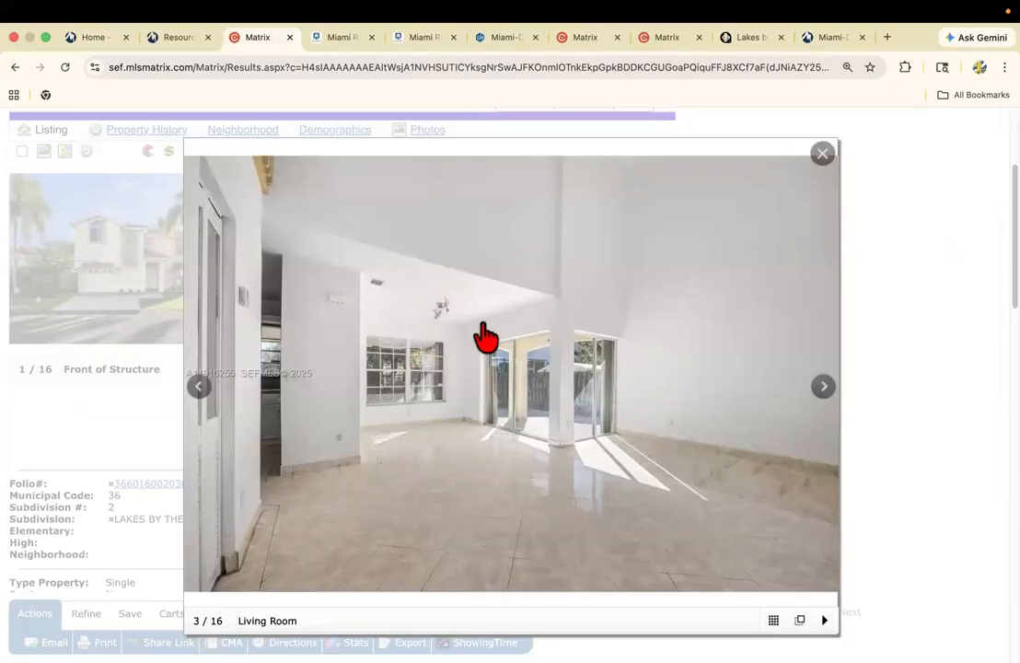
Return to the IMAPP comparables report and exclude the third comparable, the $390,000 sale.
{"action": "left_click", "coordinate": [335, 39]}
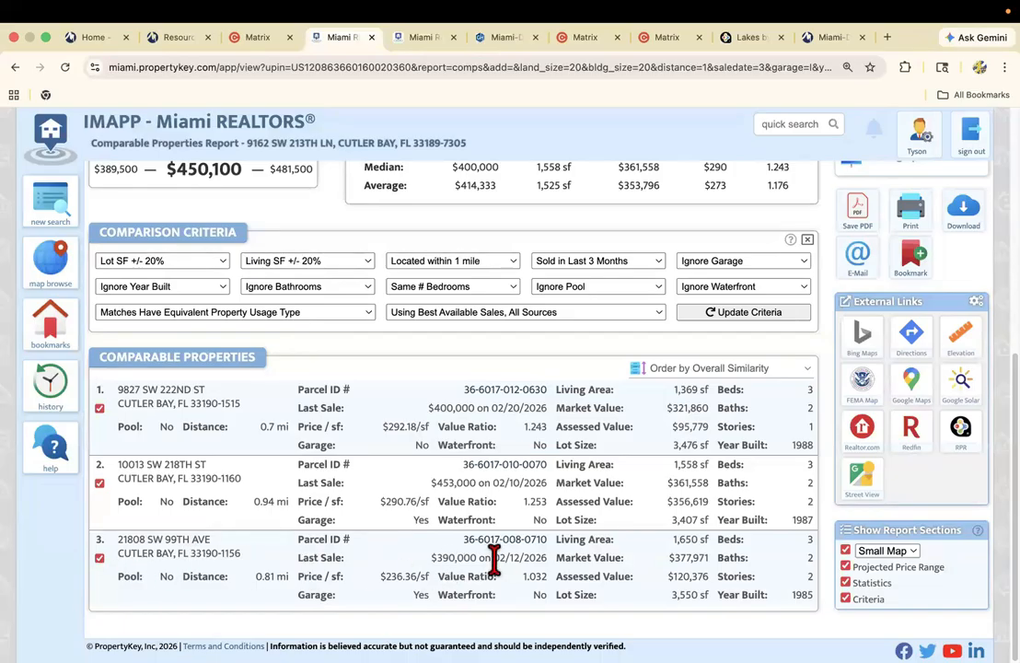
{"action": "left_click", "coordinate": [99, 558]}
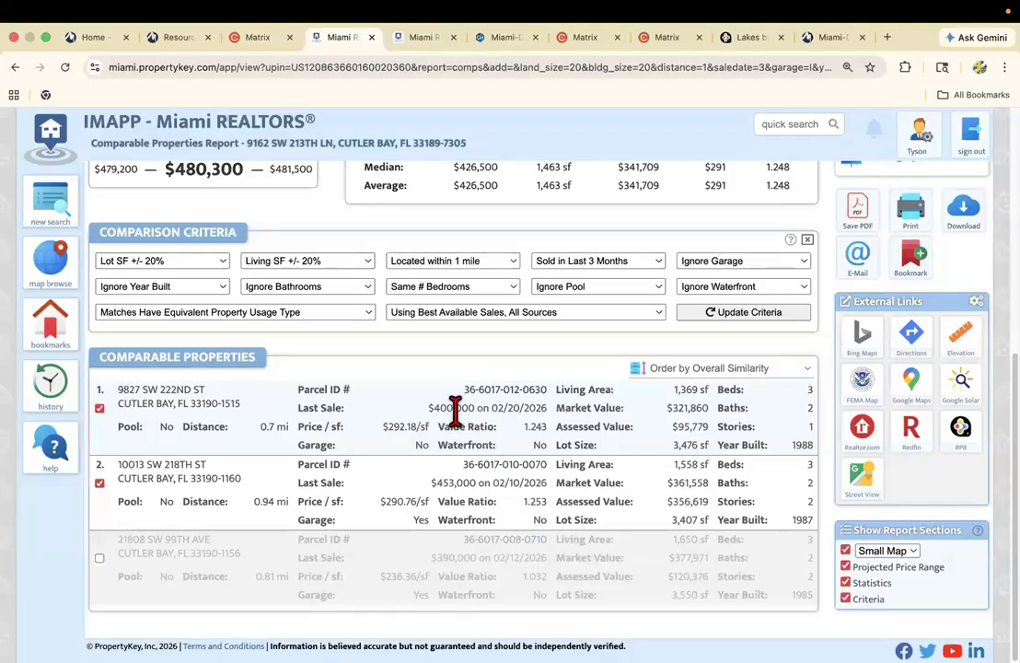
Open the first comparable's parcel record and examine its yearly values, estimated current value and sales history, including deed types and grantors.
{"action": "left_click", "coordinate": [497, 390]}
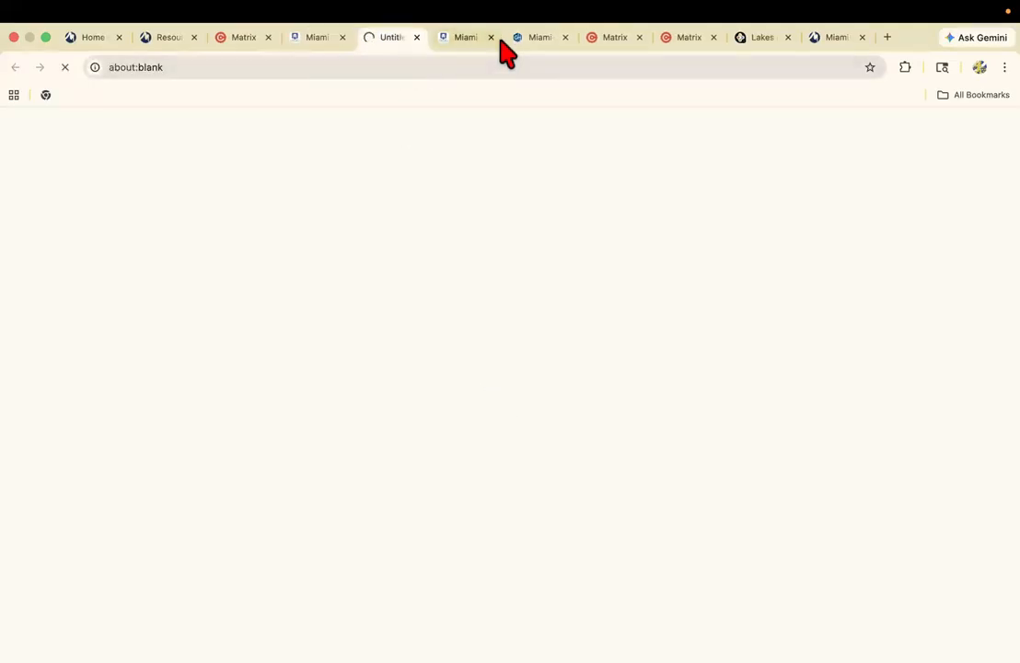
{"action": "scroll", "coordinate": [264, 325], "scroll_direction": "down", "scroll_amount": 10}
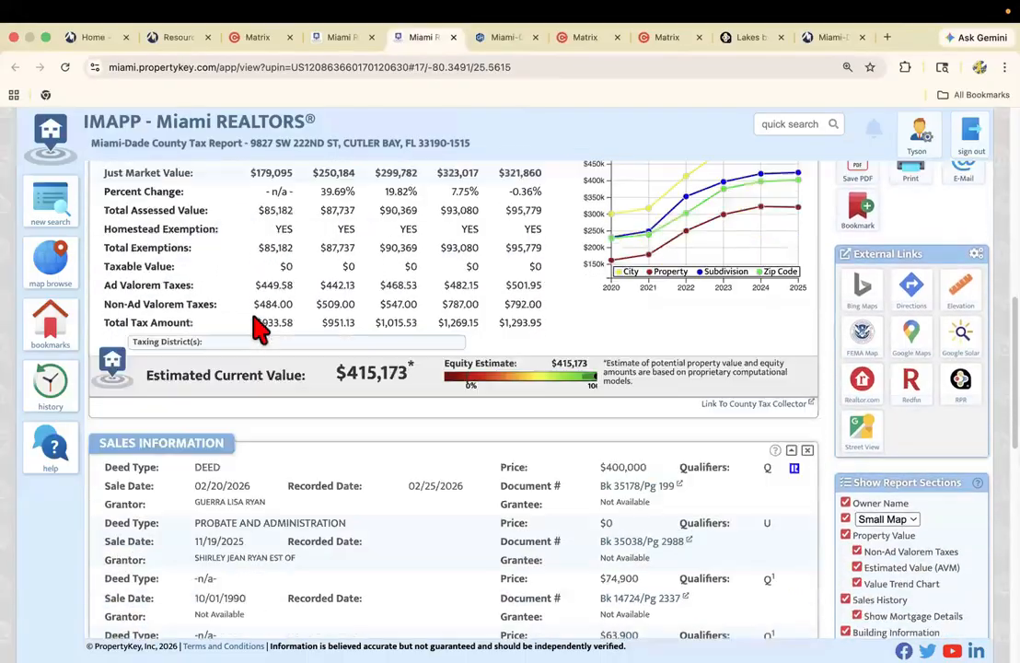
{"action": "scroll", "coordinate": [263, 324], "scroll_direction": "down", "scroll_amount": 1}
{"action": "scroll", "coordinate": [412, 391], "scroll_direction": "down", "scroll_amount": 2}
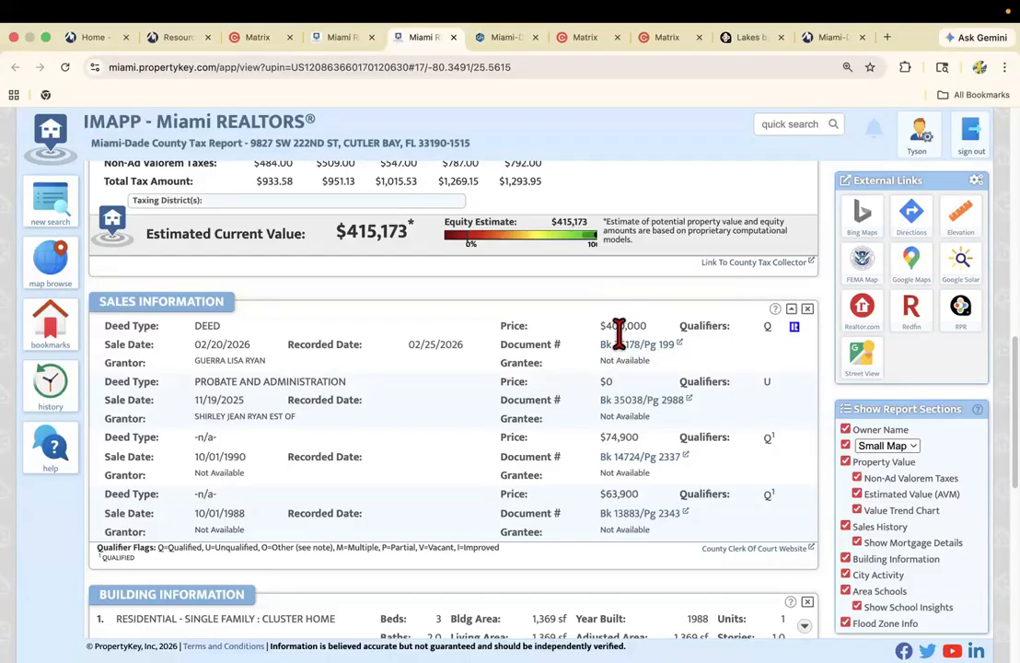
{"action": "scroll", "coordinate": [620, 332], "scroll_direction": "up", "scroll_amount": 1}
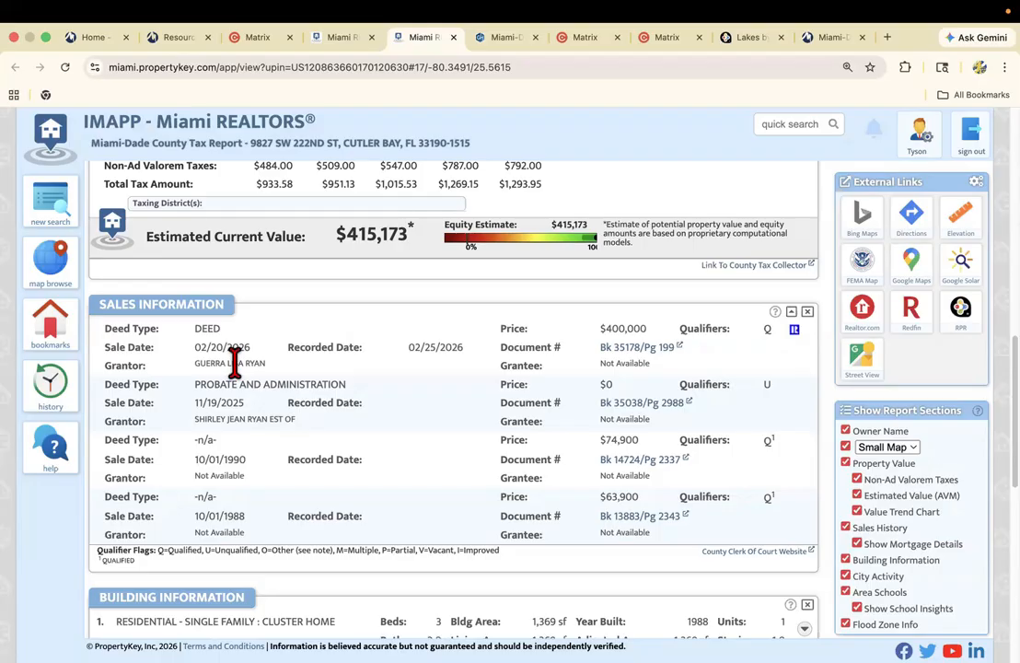
{"action": "scroll", "coordinate": [238, 369], "scroll_direction": "up", "scroll_amount": 3}
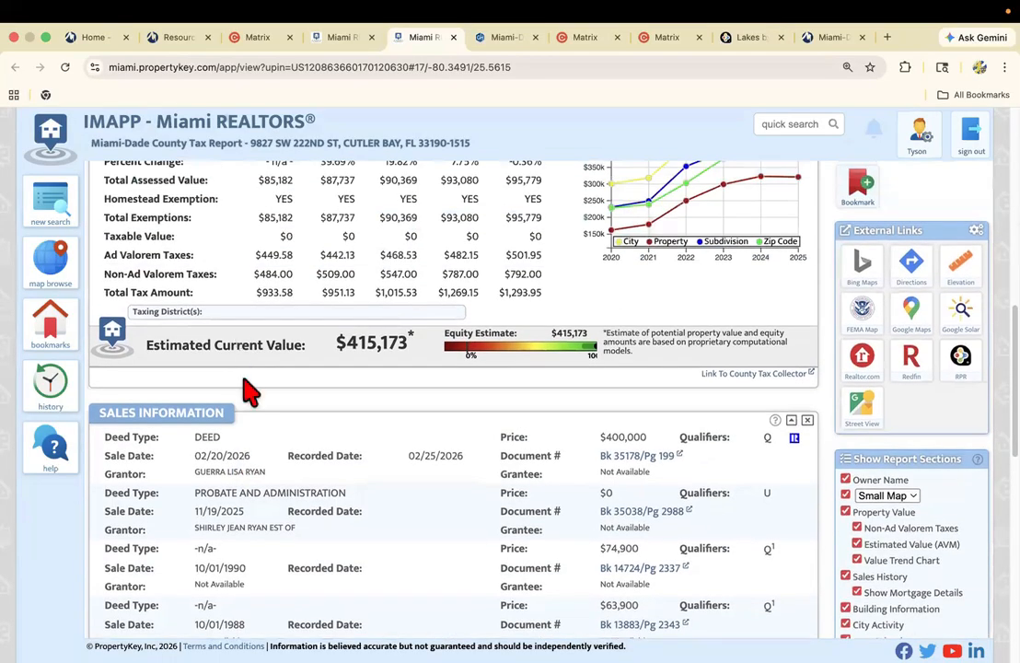
{"action": "scroll", "coordinate": [242, 470], "scroll_direction": "up", "scroll_amount": 3}
{"action": "scroll", "coordinate": [243, 516], "scroll_direction": "down", "scroll_amount": 3}
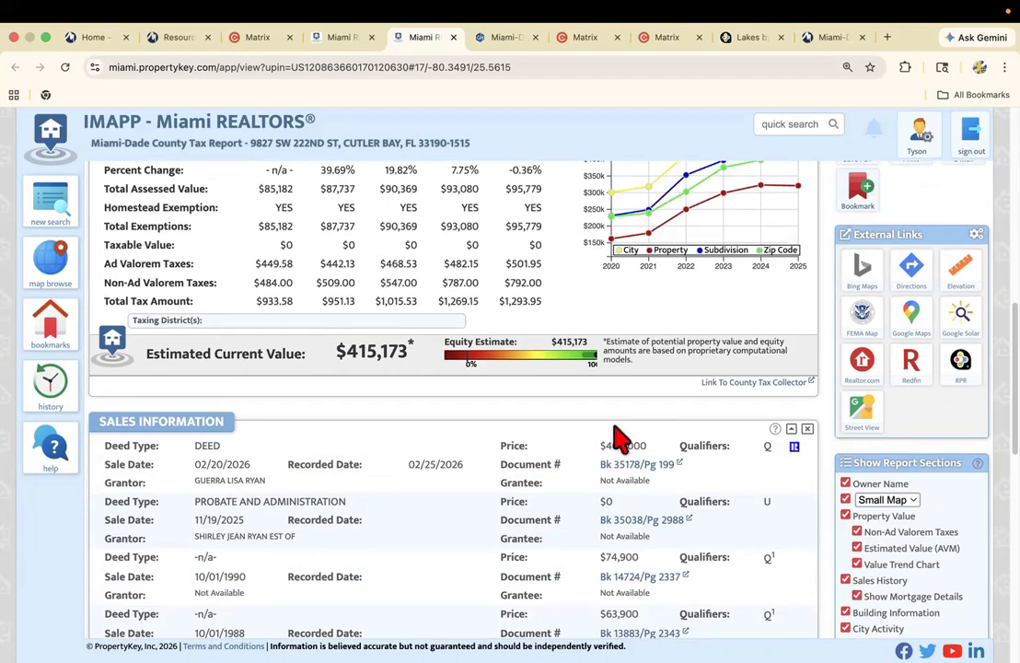
Exclude the $400,000 sale from the comparables report and check the recalculated projected sale price and comparable statistics.
{"action": "left_click", "coordinate": [342, 38]}
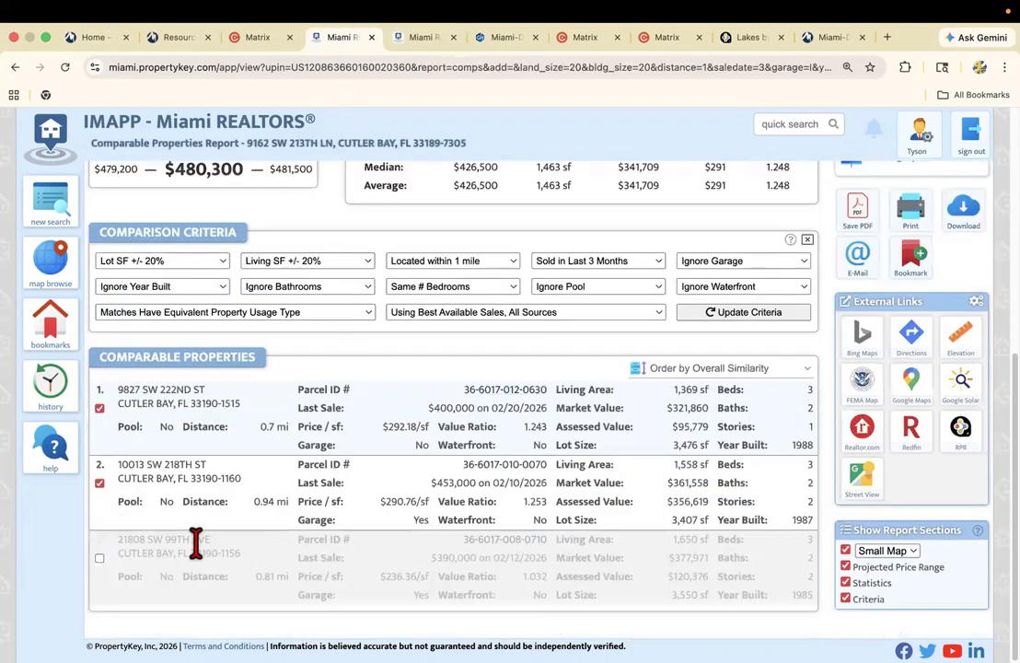
{"action": "left_click", "coordinate": [100, 407]}
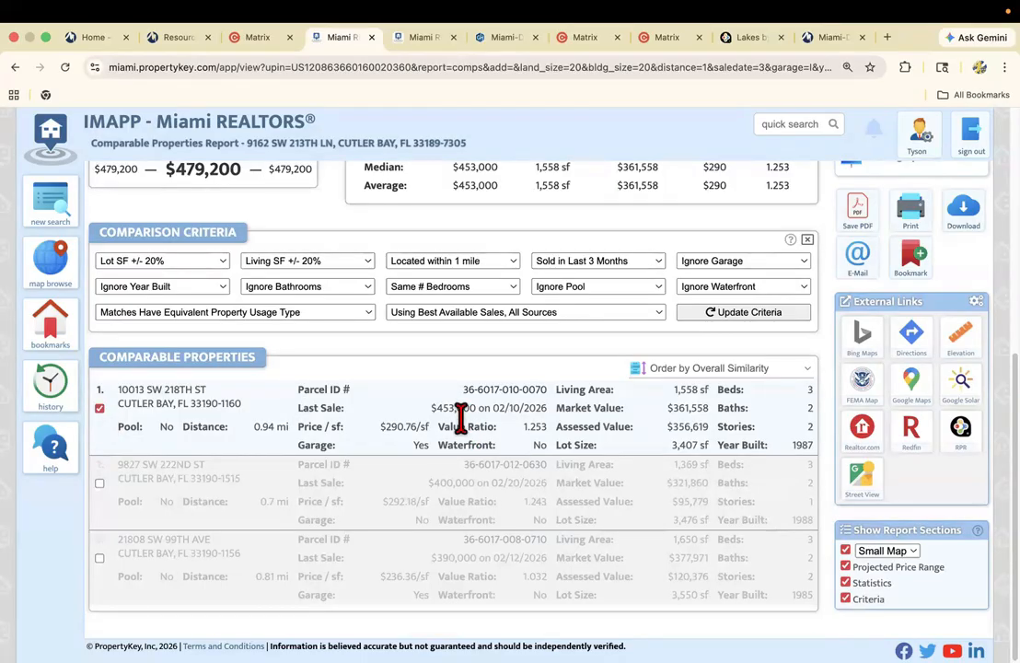
{"action": "scroll", "coordinate": [460, 419], "scroll_direction": "up", "scroll_amount": 1}
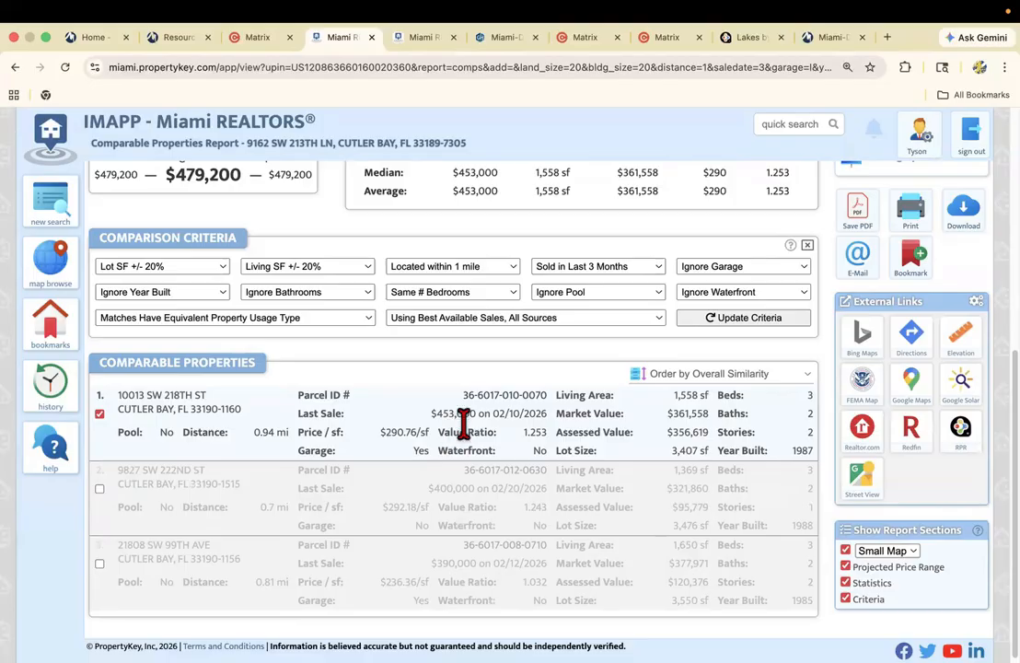
{"action": "scroll", "coordinate": [502, 423], "scroll_direction": "up", "scroll_amount": 3}
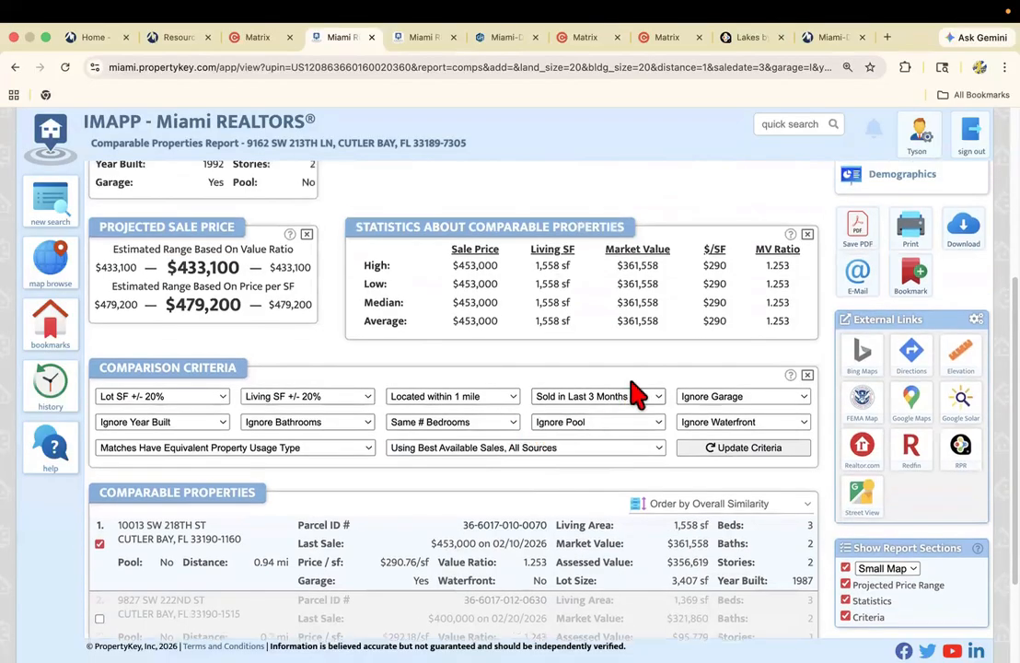
{"action": "scroll", "coordinate": [736, 386], "scroll_direction": "up", "scroll_amount": 3}
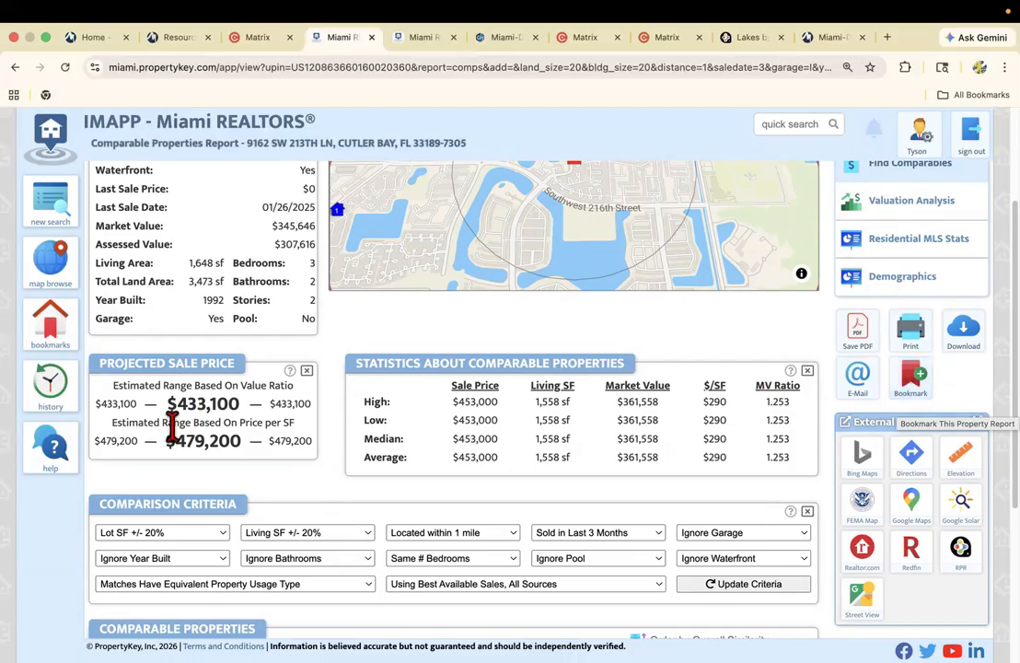
Bookmark the subject property as a favorite with a note reading "CMA for" plus the buyer's name, and a new tag "cma".
{"action": "left_click", "coordinate": [911, 382]}
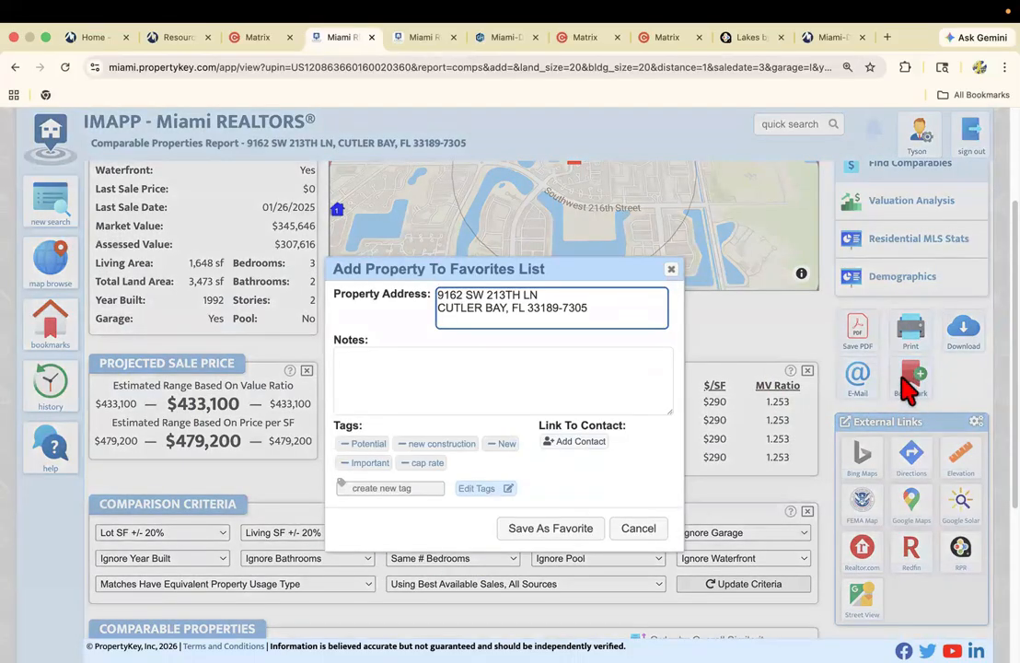
{"action": "left_click", "coordinate": [373, 369]}
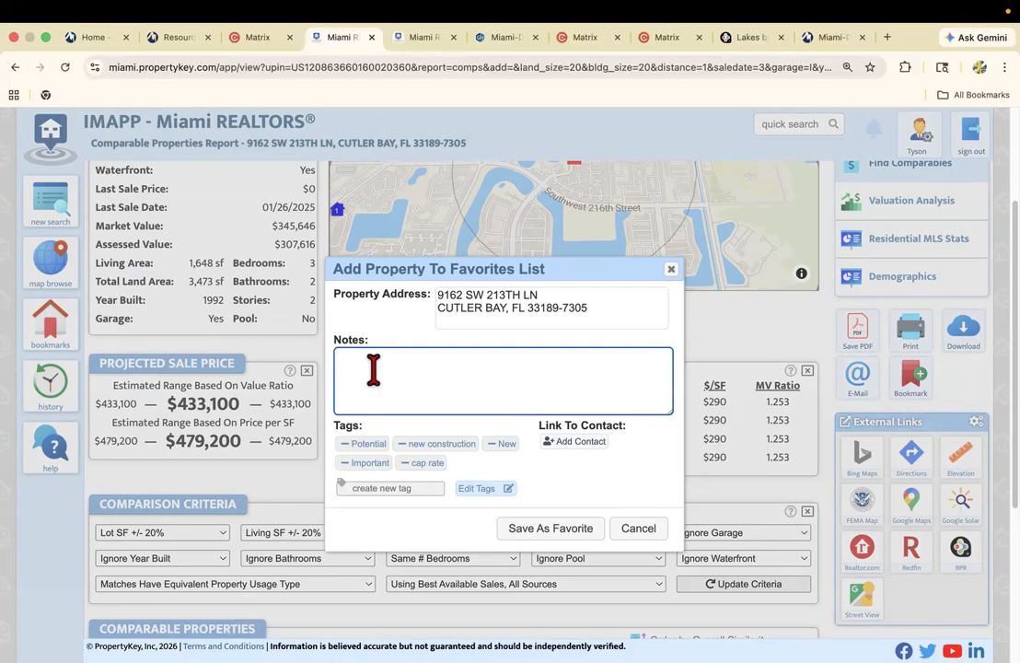
{"action": "type", "text": "CMA for John Smith Buyer"}
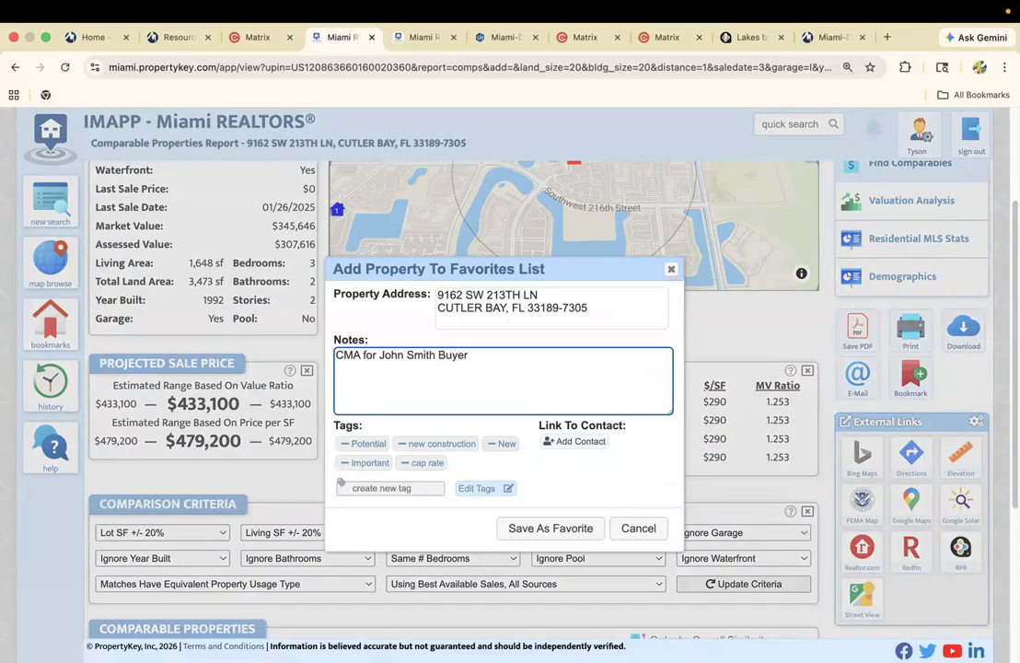
{"action": "left_click", "coordinate": [373, 488]}
{"action": "type", "text": "cma"}
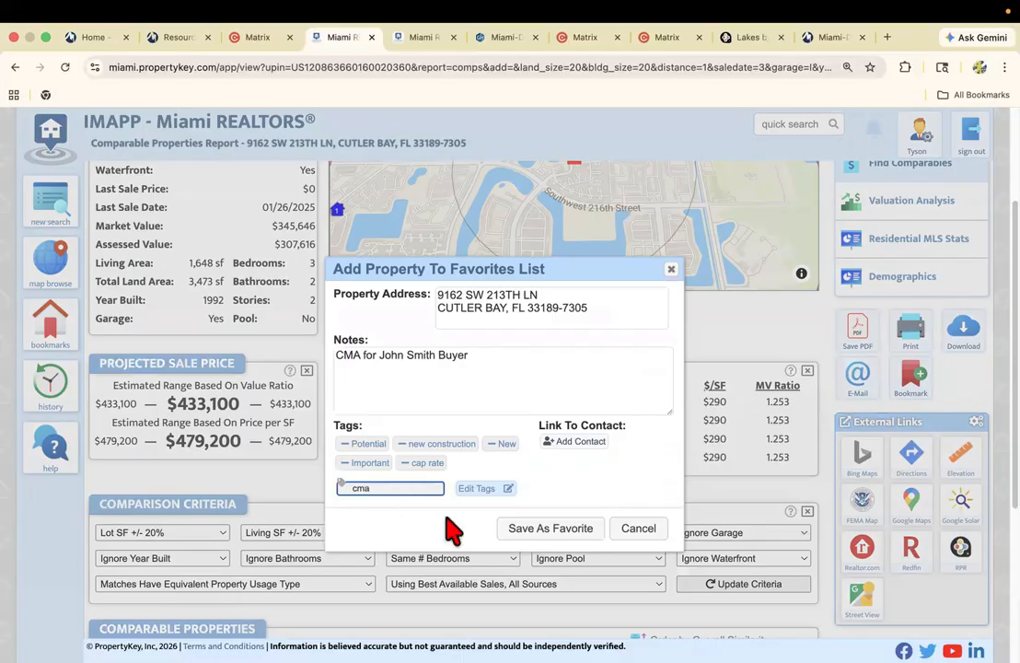
{"action": "left_click", "coordinate": [547, 530]}
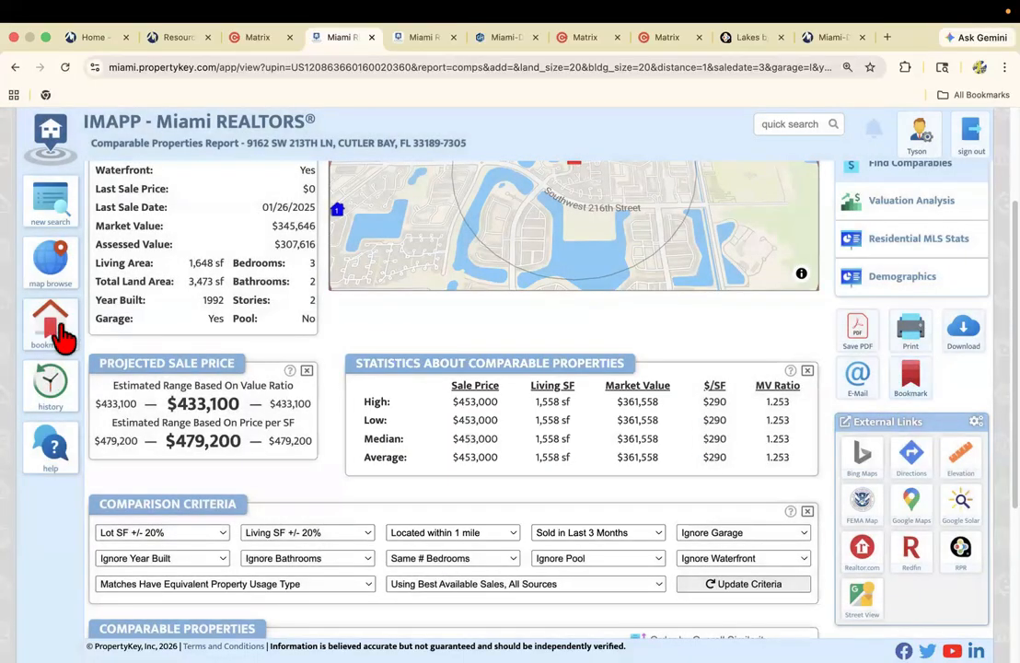
Filter the saved properties by the cma tag and a creation date of Today, and open the subject home's bookmarked report.
{"action": "left_click", "coordinate": [61, 331]}
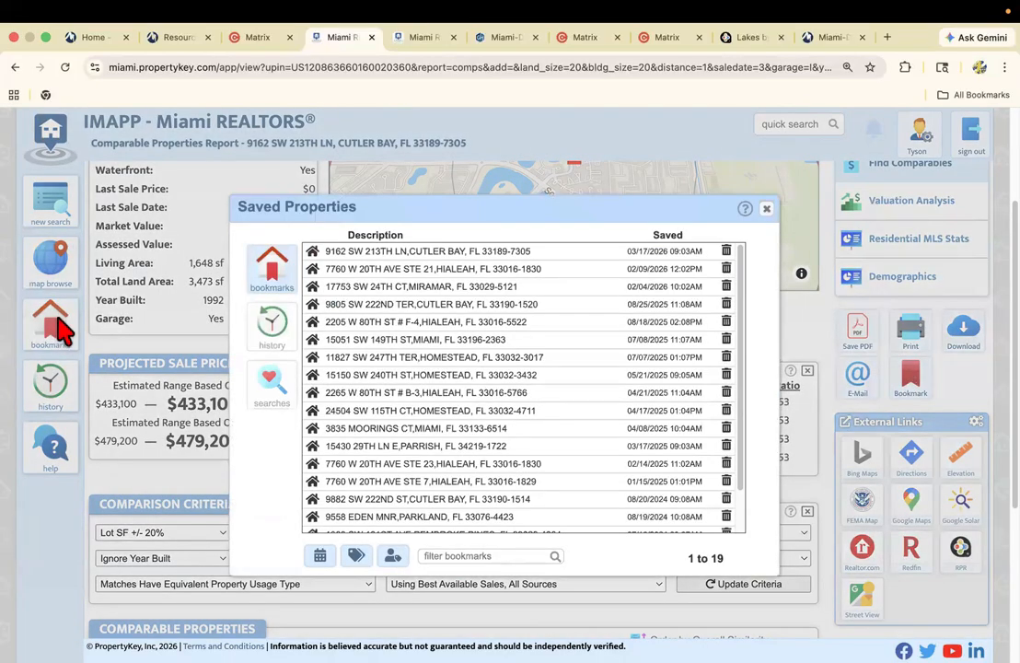
{"action": "left_click", "coordinate": [394, 558]}
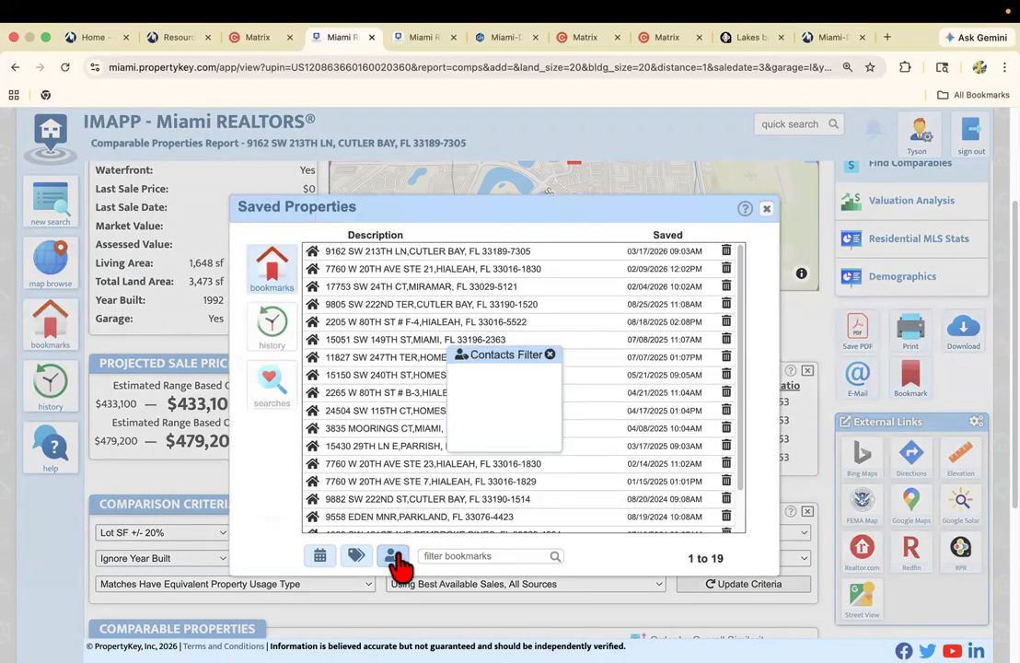
{"action": "left_click", "coordinate": [549, 354]}
{"action": "left_click", "coordinate": [356, 557]}
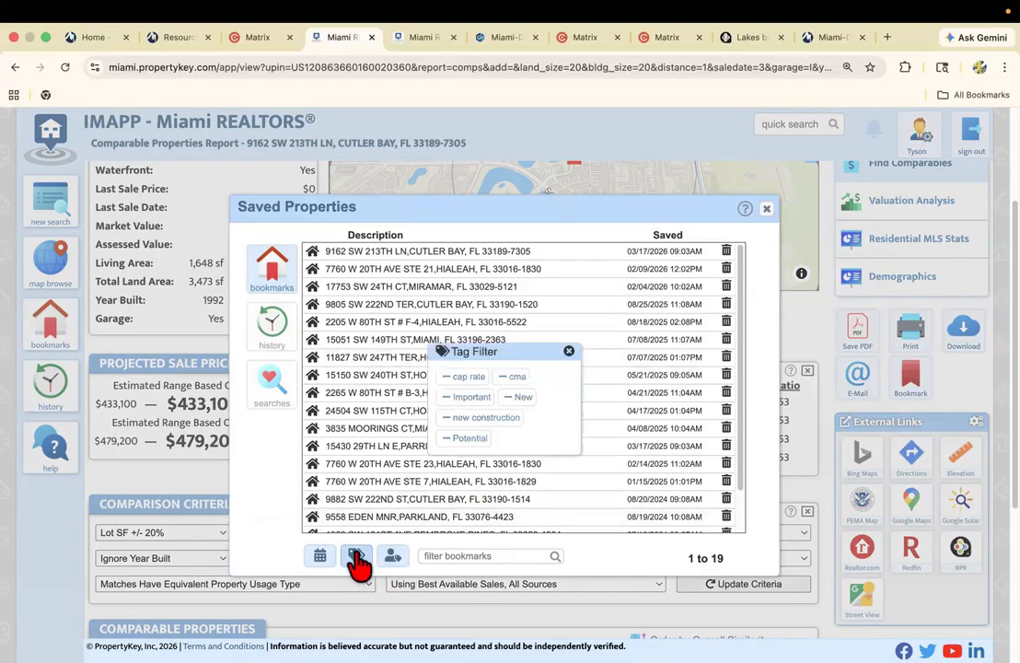
{"action": "left_click", "coordinate": [511, 377]}
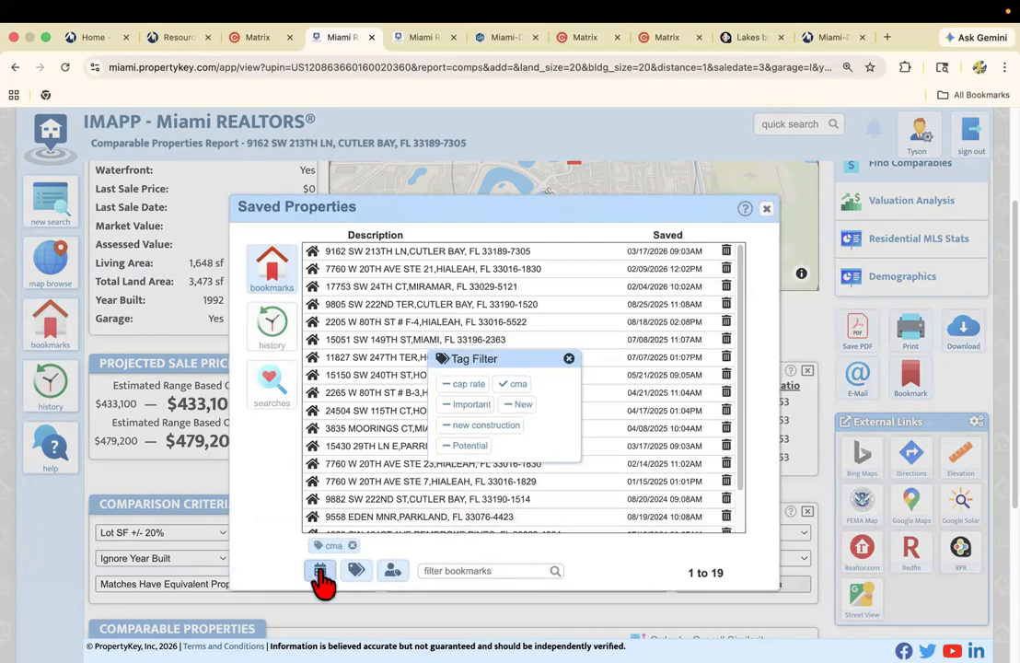
{"action": "left_click", "coordinate": [569, 358]}
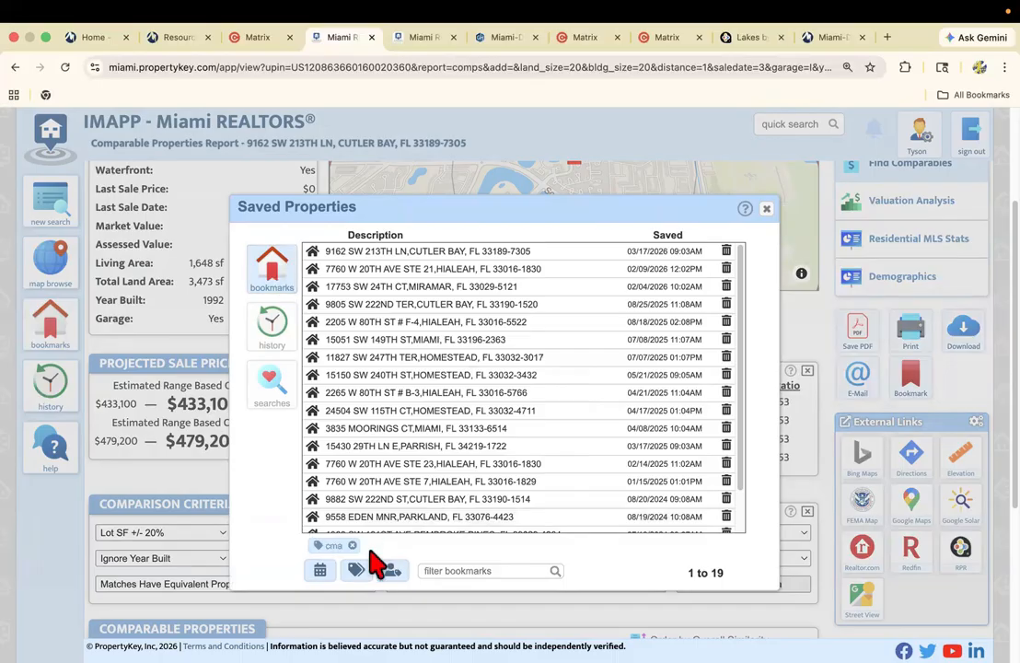
{"action": "left_click", "coordinate": [322, 570]}
{"action": "left_click", "coordinate": [468, 397]}
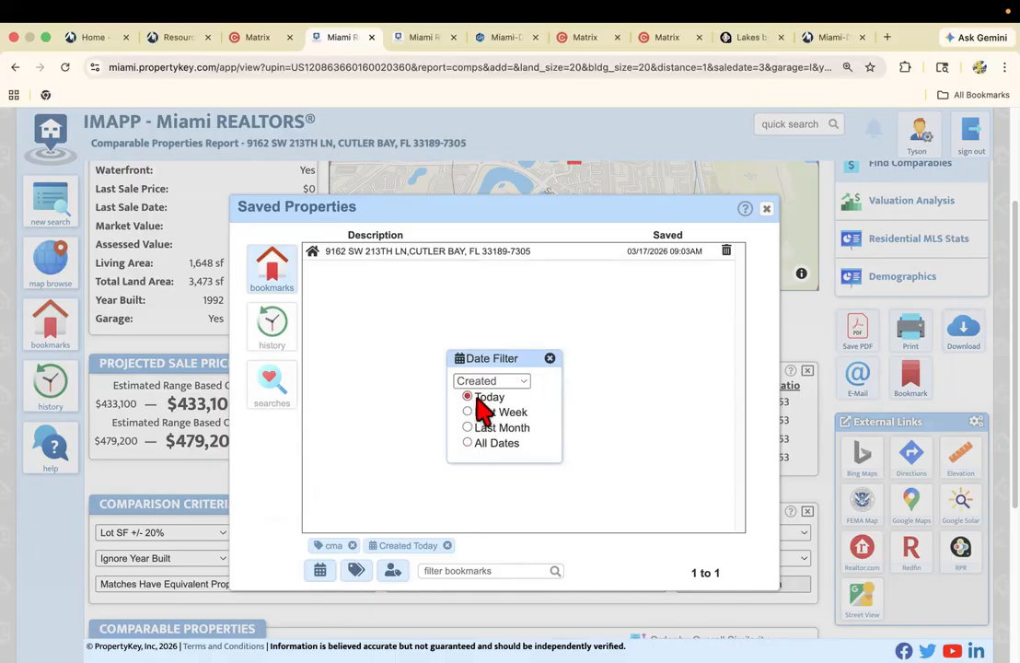
{"action": "left_click", "coordinate": [550, 358]}
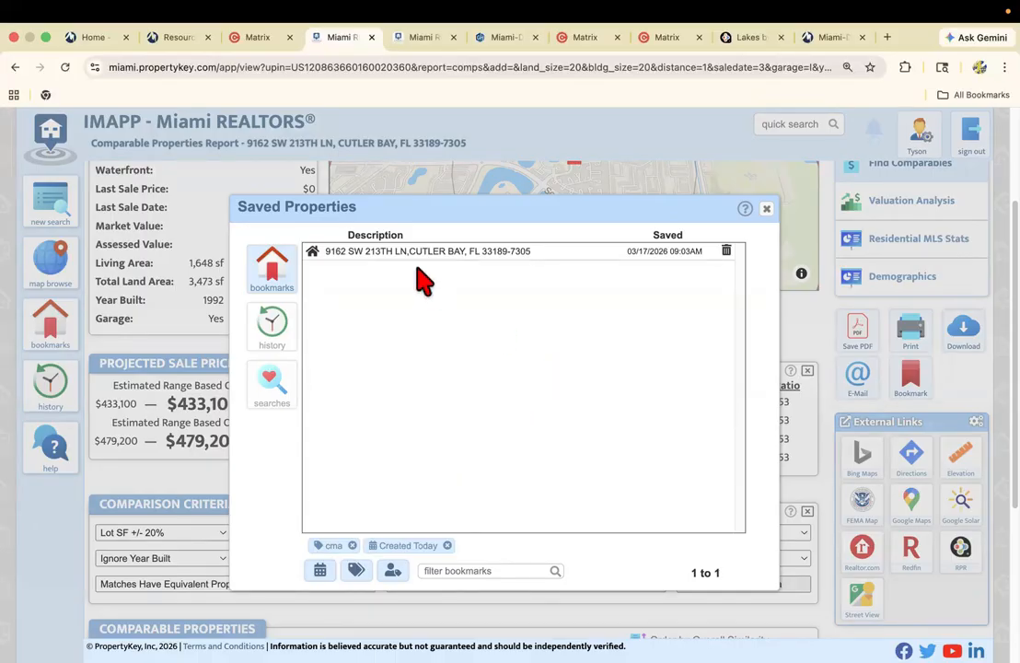
{"action": "left_click", "coordinate": [419, 254]}
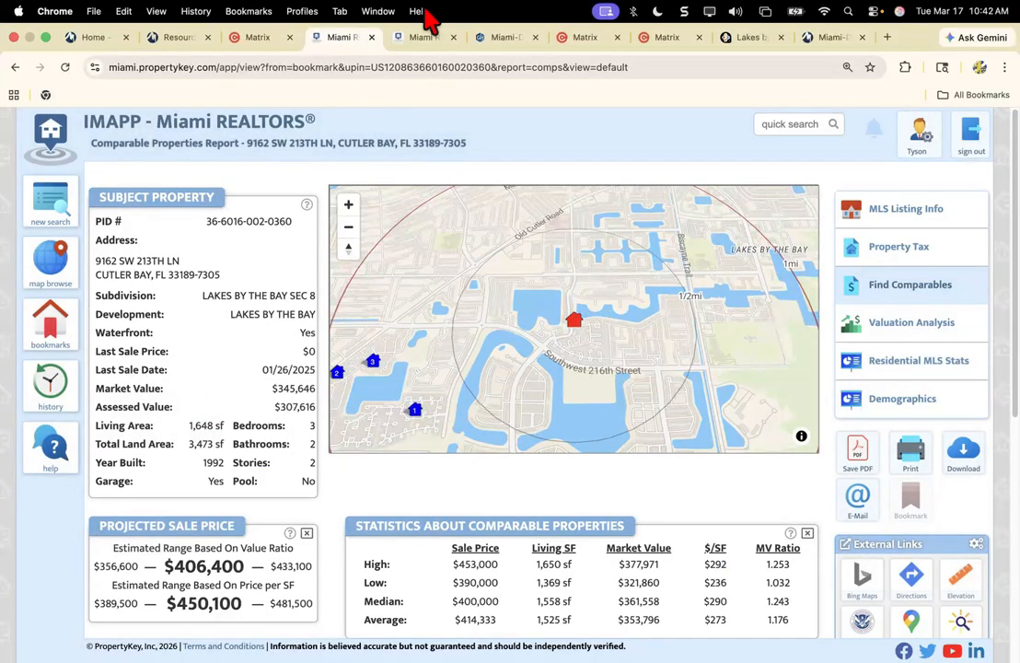
Switch to Matrix, close the subject listing's photo viewer and place the Sale Price / List Price Ratios page beside the listing page.
{"action": "left_click", "coordinate": [265, 42]}
{"action": "left_click", "coordinate": [876, 341]}
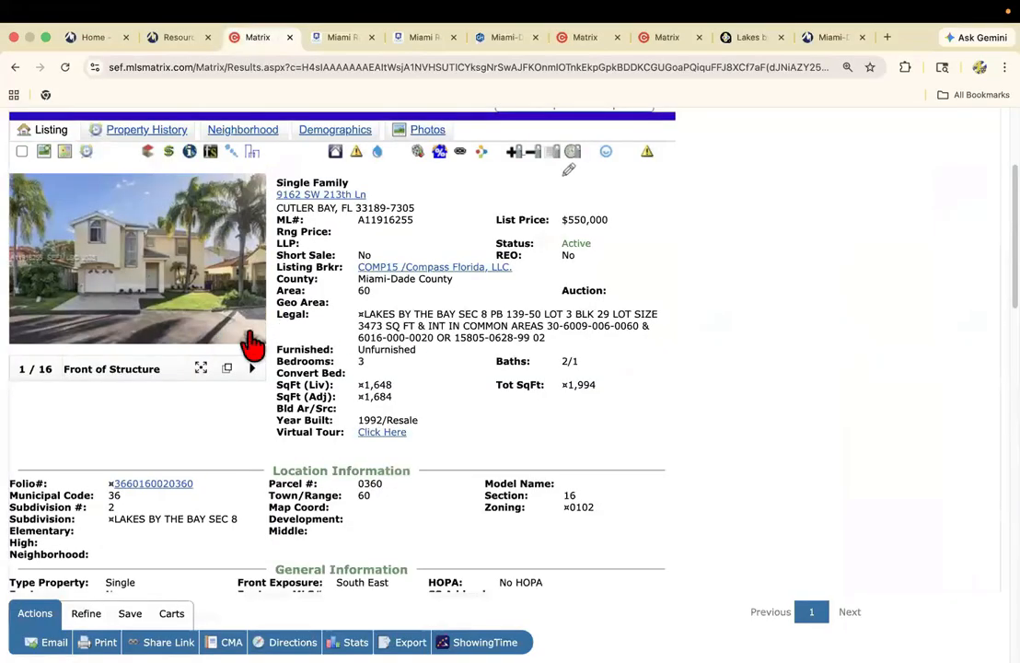
{"action": "left_click_drag", "start_coordinate": [587, 40], "coordinate": [341, 40]}
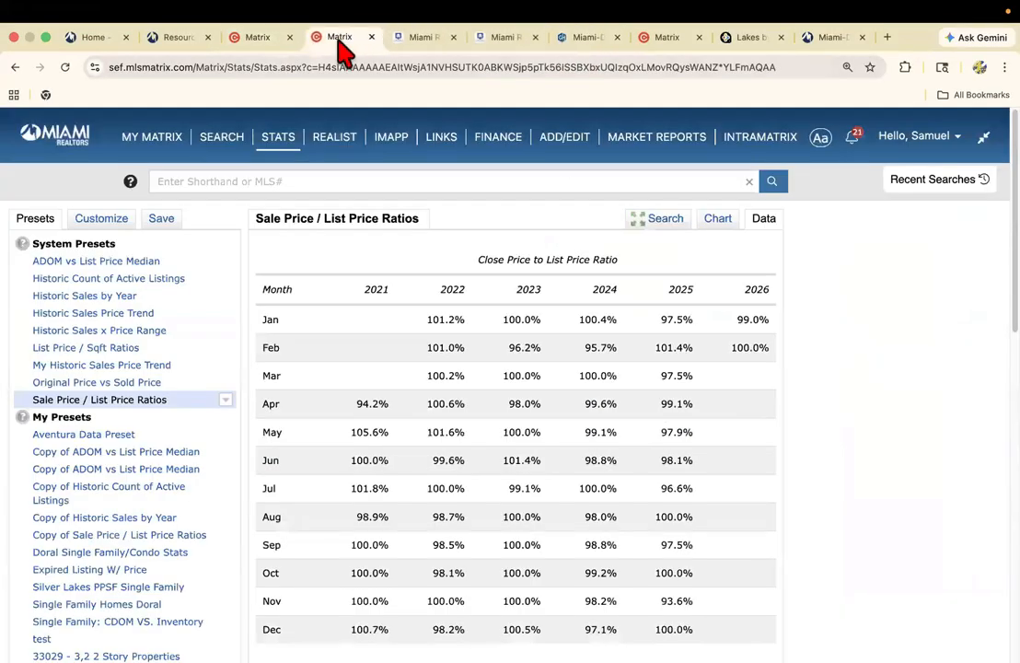
Open the RE1/RE2 Single Family/Condo search form in Matrix.
{"action": "mouse_move", "coordinate": [211, 152]}
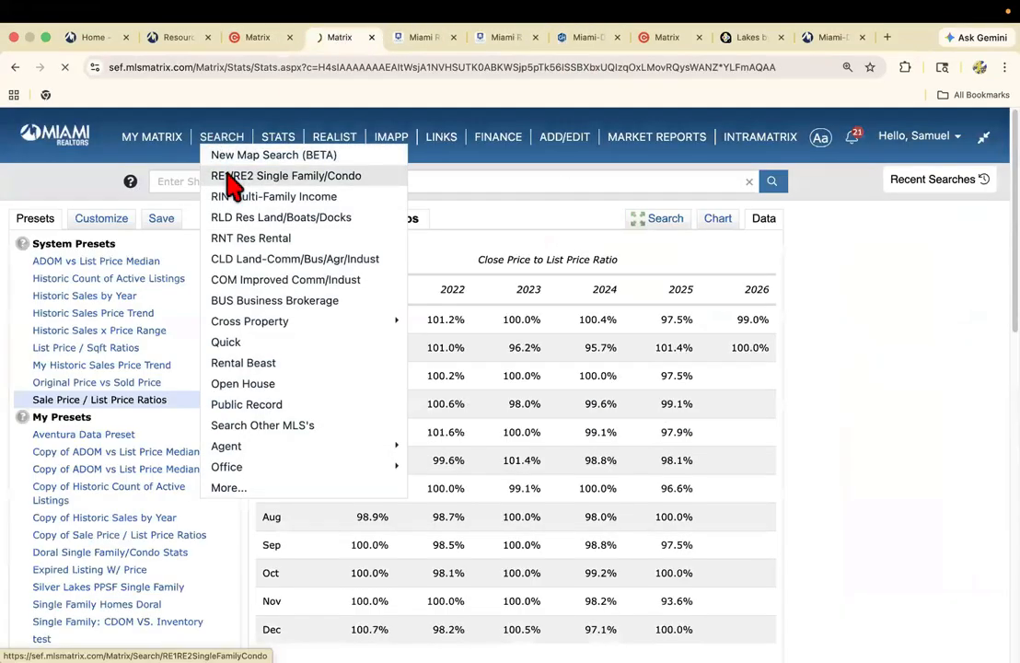
{"action": "left_click", "coordinate": [230, 175]}
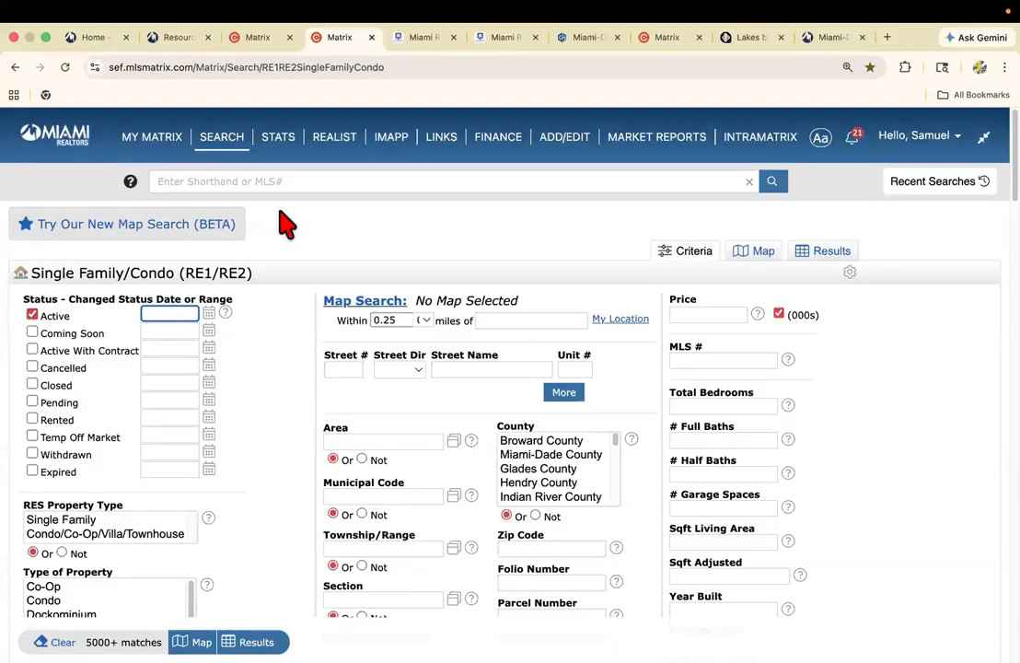
{"action": "mouse_move", "coordinate": [221, 153]}
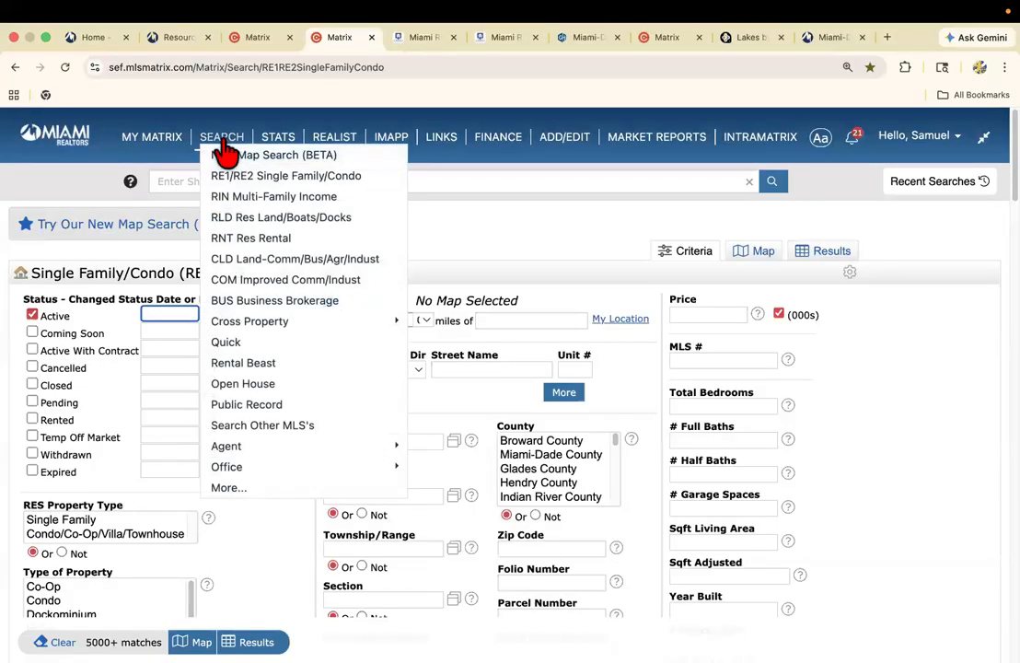
Limit the single-family search's map area to within 1 mile of the subject home's address copied from its listing.
{"action": "left_click", "coordinate": [265, 189]}
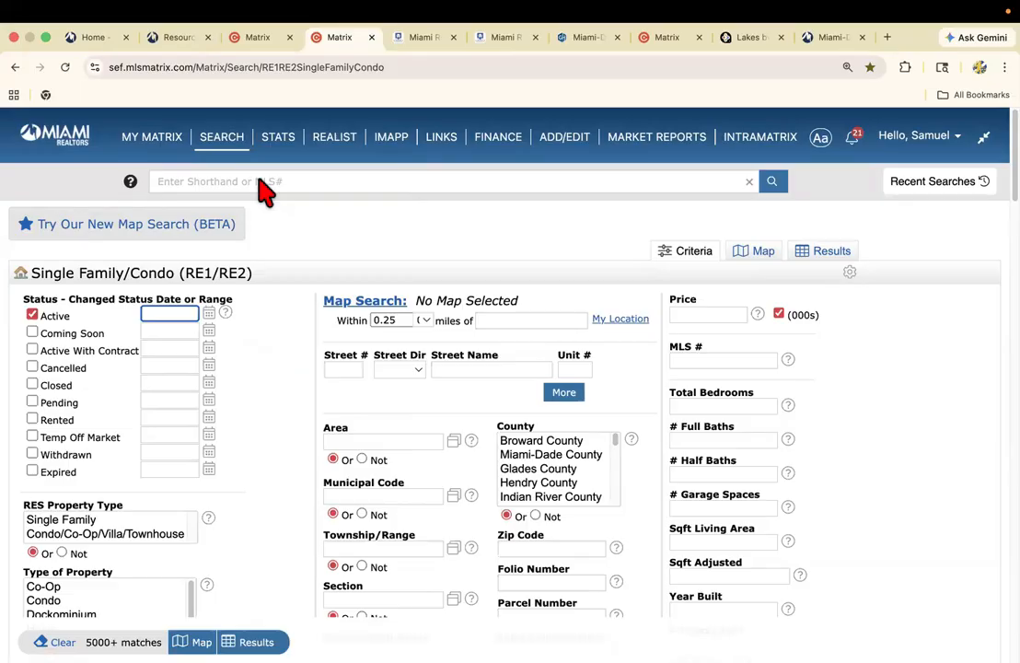
{"action": "left_click", "coordinate": [261, 44]}
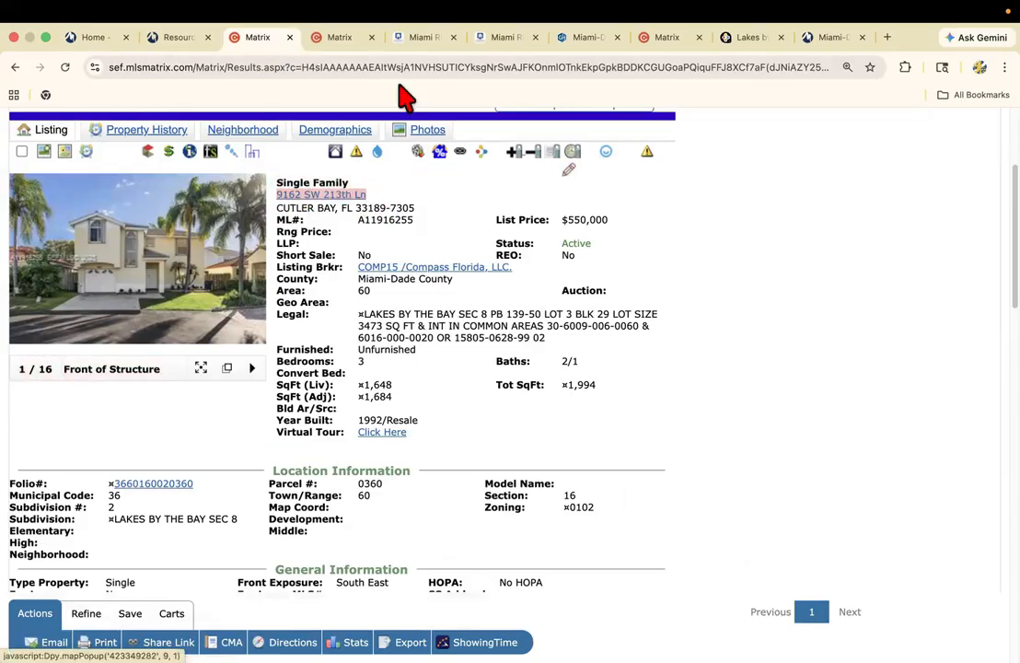
{"action": "left_click", "coordinate": [344, 46]}
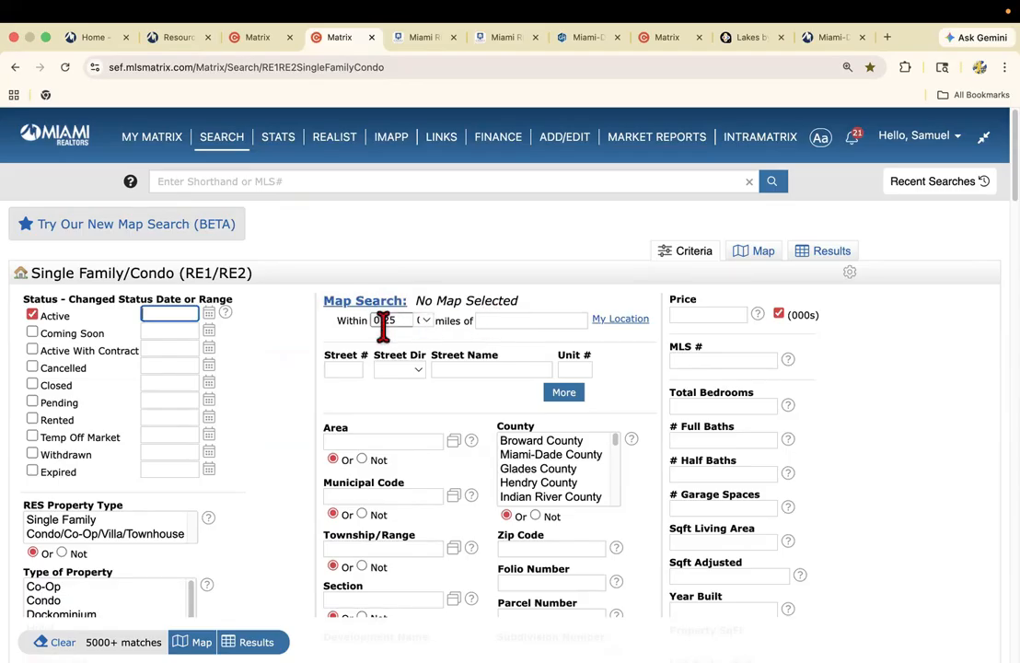
{"action": "left_click", "coordinate": [494, 323]}
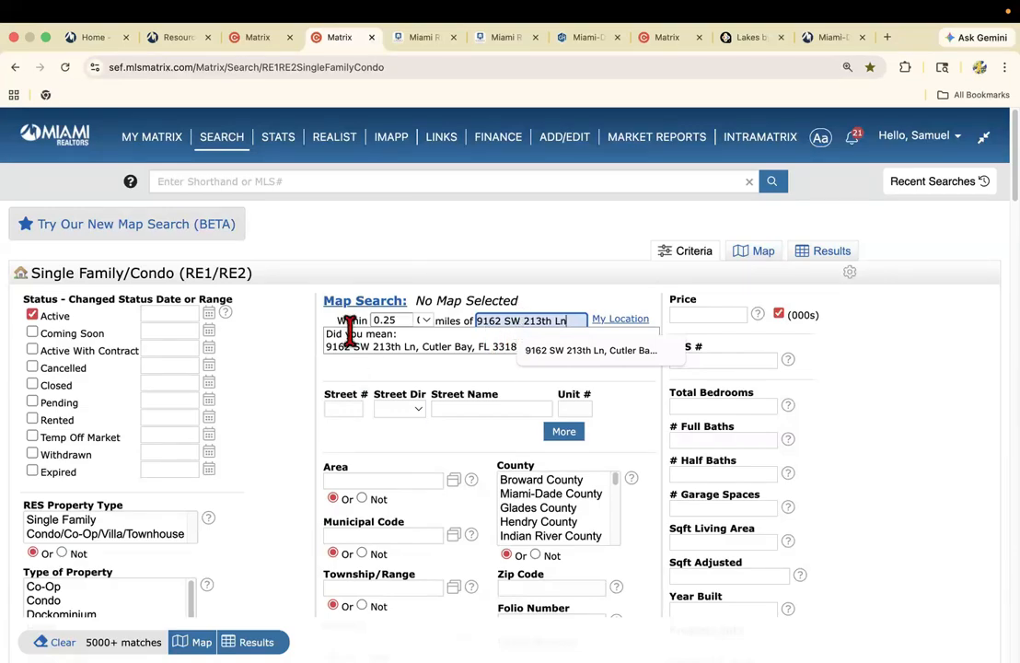
{"action": "left_click", "coordinate": [421, 346]}
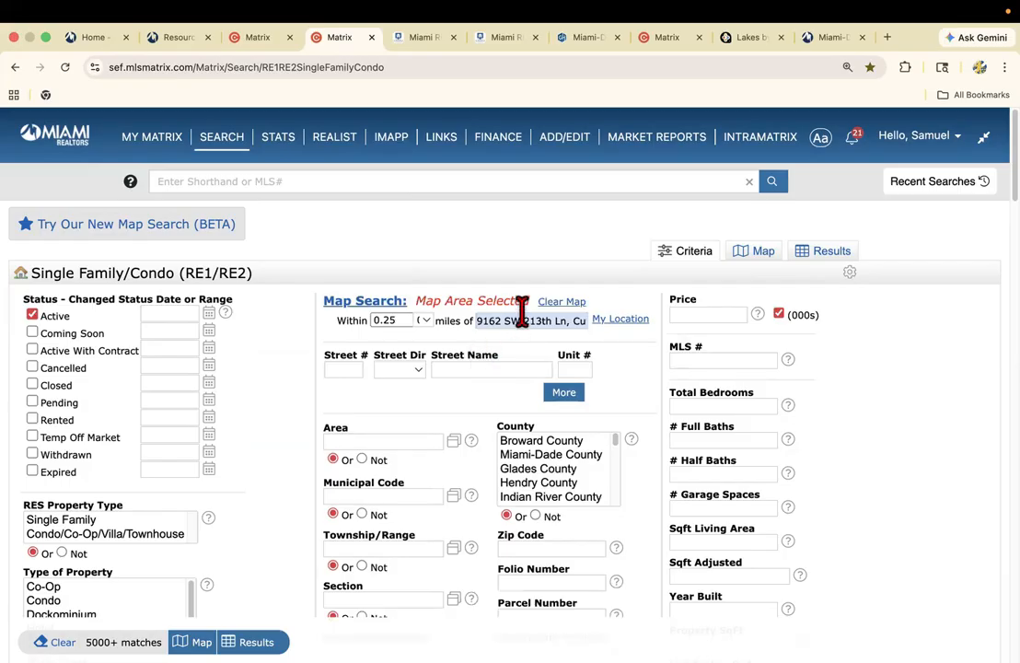
{"action": "left_click", "coordinate": [425, 322]}
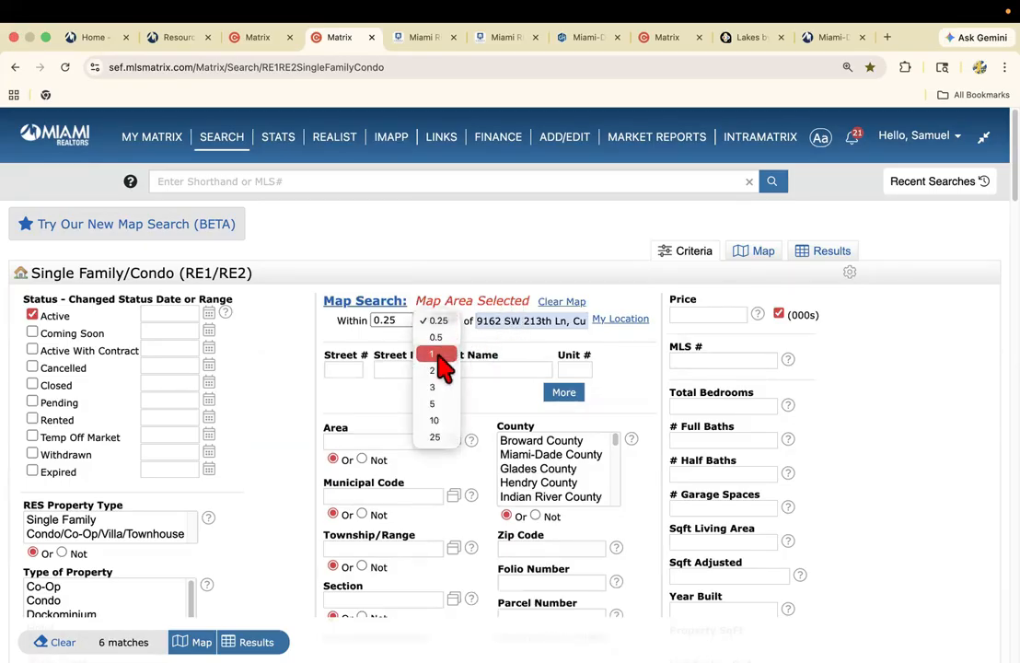
{"action": "left_click", "coordinate": [437, 356]}
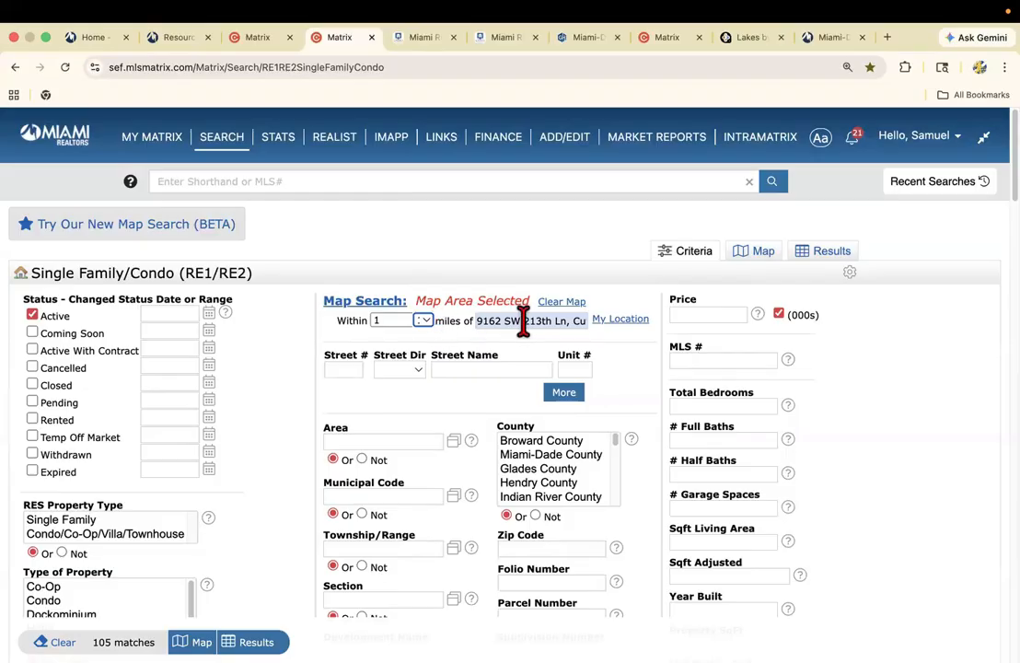
Add the Coming Soon, Active With Contract, Pending and Closed statuses to the search criteria.
{"action": "left_click", "coordinate": [32, 332]}
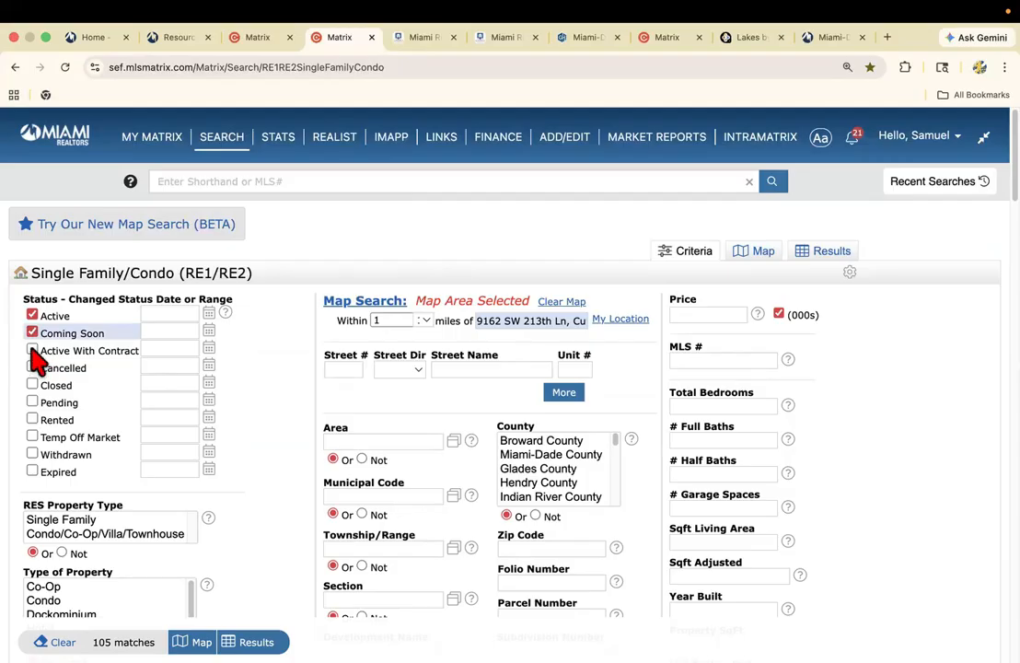
{"action": "left_click", "coordinate": [33, 351]}
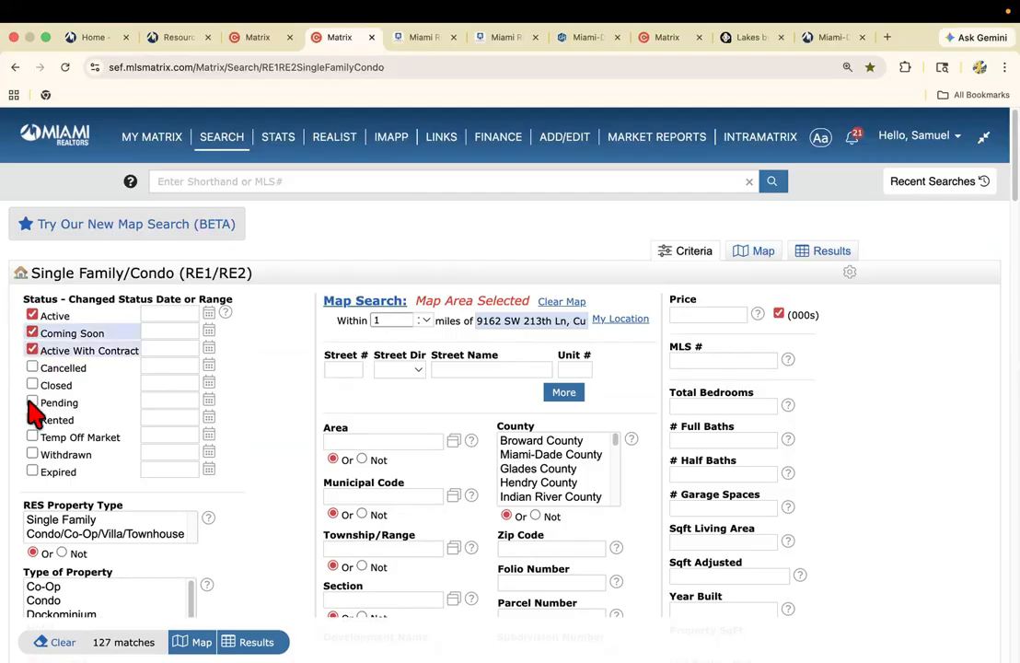
{"action": "left_click", "coordinate": [32, 402]}
{"action": "left_click", "coordinate": [32, 384]}
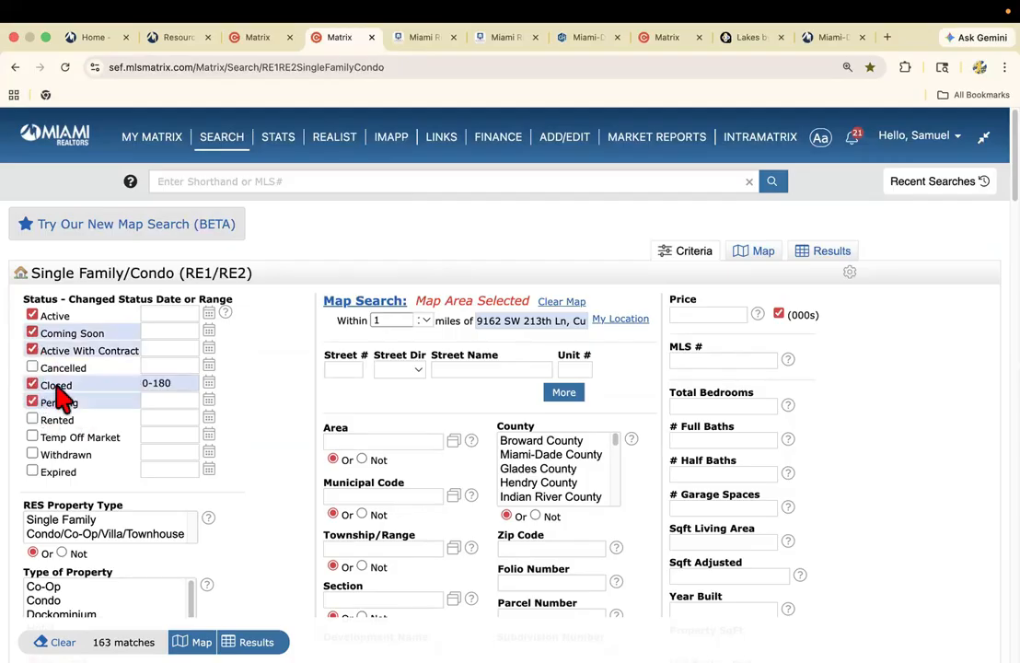
Set the changed-status date range for Closed listings to 0-90.
{"action": "left_click", "coordinate": [192, 382]}
{"action": "key", "text": "BackSpace"}
{"action": "key", "text": "BackSpace"}
{"action": "key", "text": "BackSpace"}
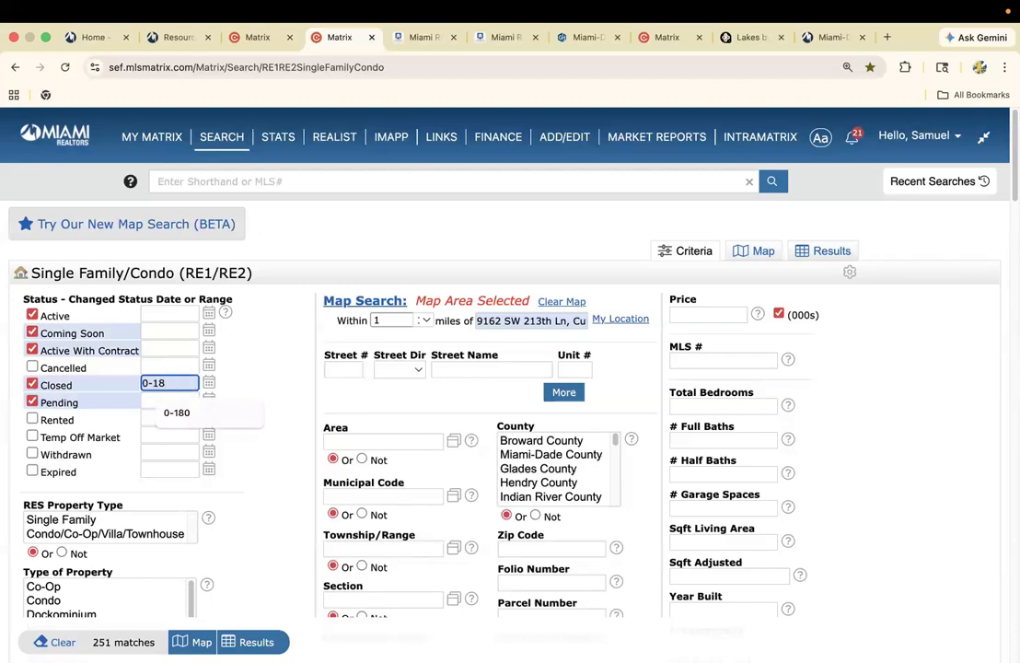
{"action": "type", "text": "90"}
{"action": "left_click", "coordinate": [267, 395]}
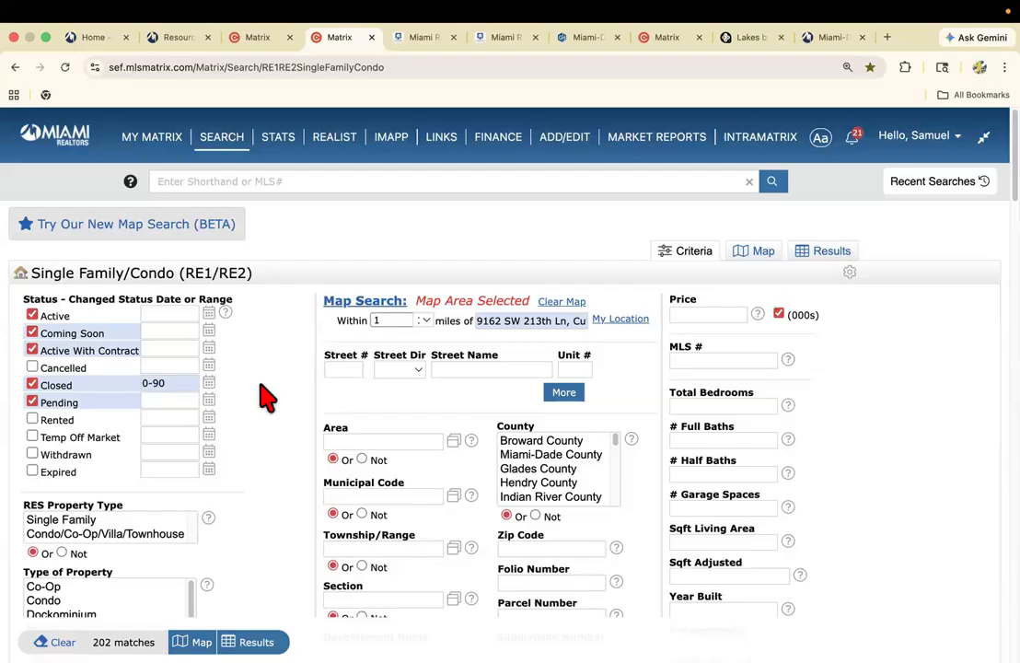
Set the search criteria to 3 total bedrooms and 2 full baths.
{"action": "left_click", "coordinate": [690, 406]}
{"action": "type", "text": "3"}
{"action": "left_click", "coordinate": [690, 440]}
{"action": "type", "text": "2"}
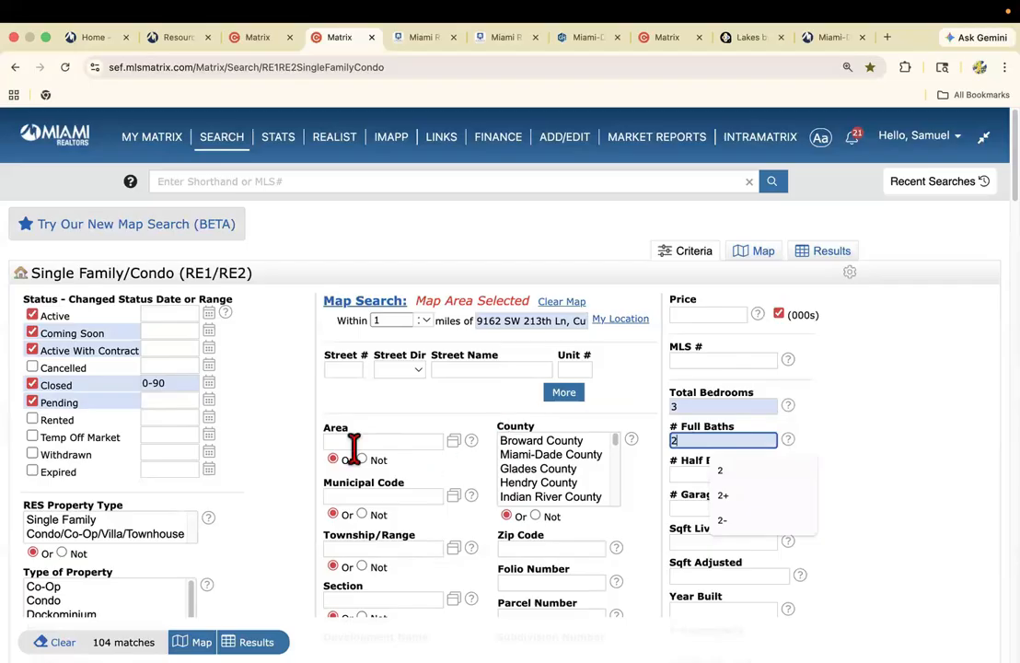
{"action": "left_click", "coordinate": [292, 447]}
Restrict the search to RES property type Single Family, property type Single, with RE1 (SF) Pool set to No.
{"action": "scroll", "coordinate": [291, 447], "scroll_direction": "down", "scroll_amount": 3}
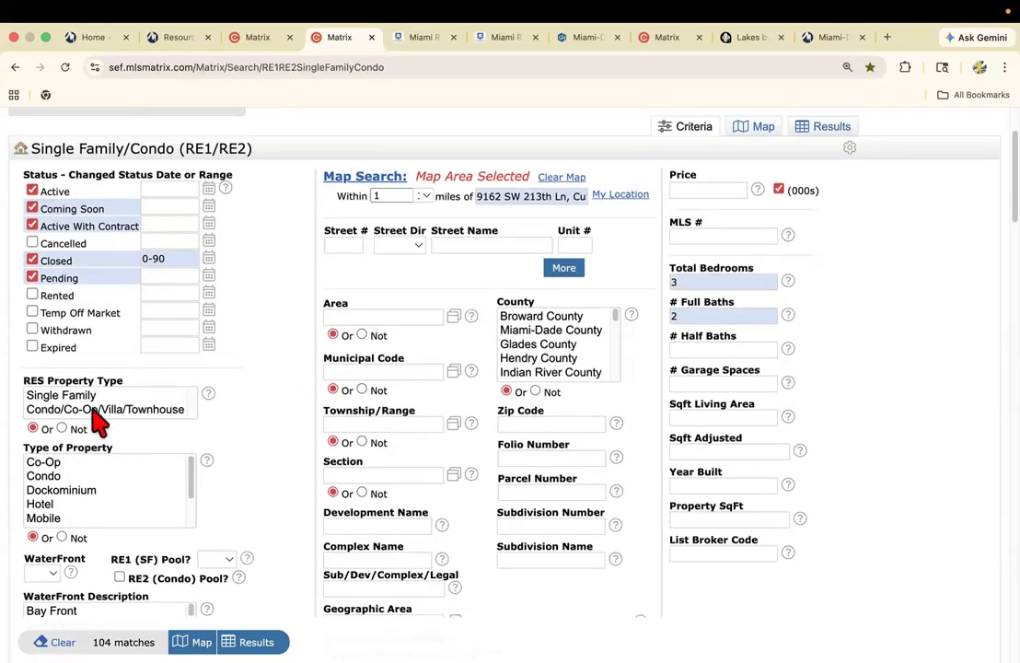
{"action": "left_click", "coordinate": [53, 397]}
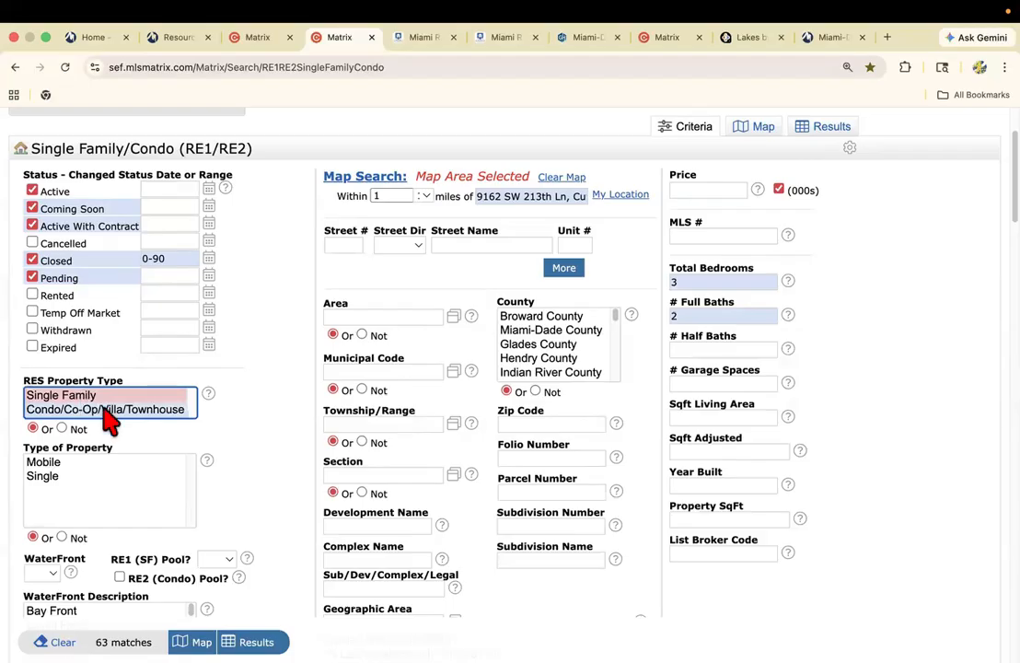
{"action": "left_click", "coordinate": [48, 475]}
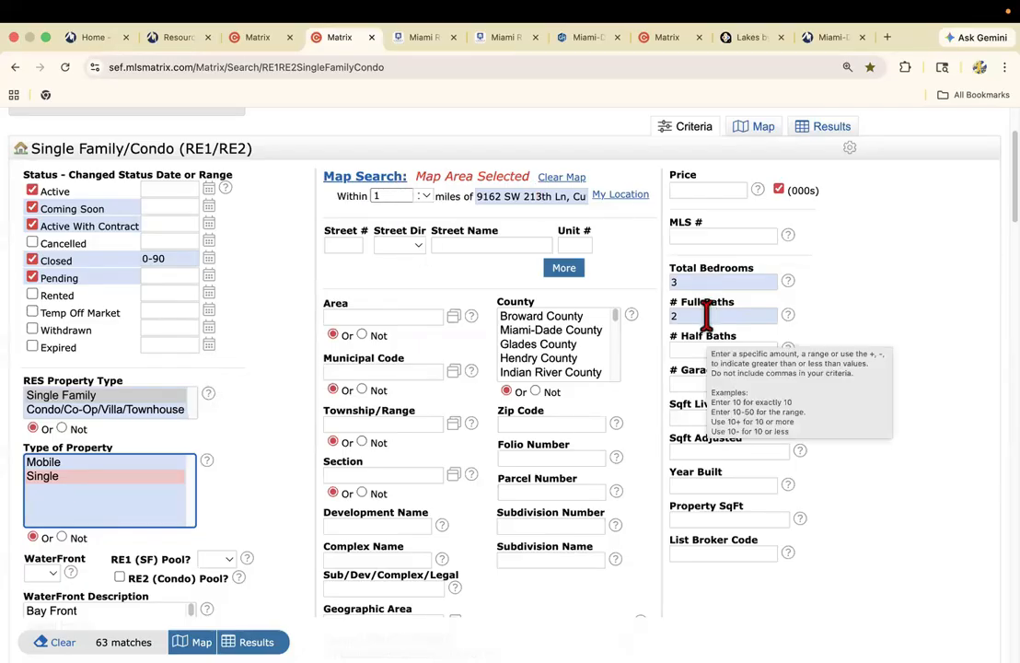
{"action": "scroll", "coordinate": [304, 444], "scroll_direction": "down", "scroll_amount": 1}
{"action": "scroll", "coordinate": [280, 440], "scroll_direction": "down", "scroll_amount": 3}
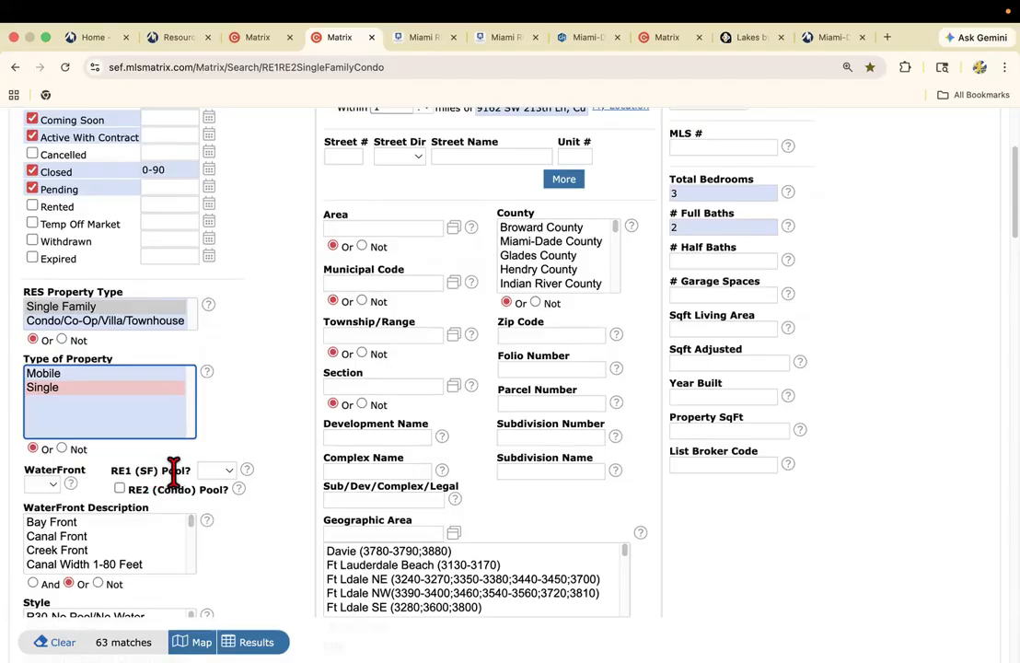
{"action": "left_click", "coordinate": [215, 473]}
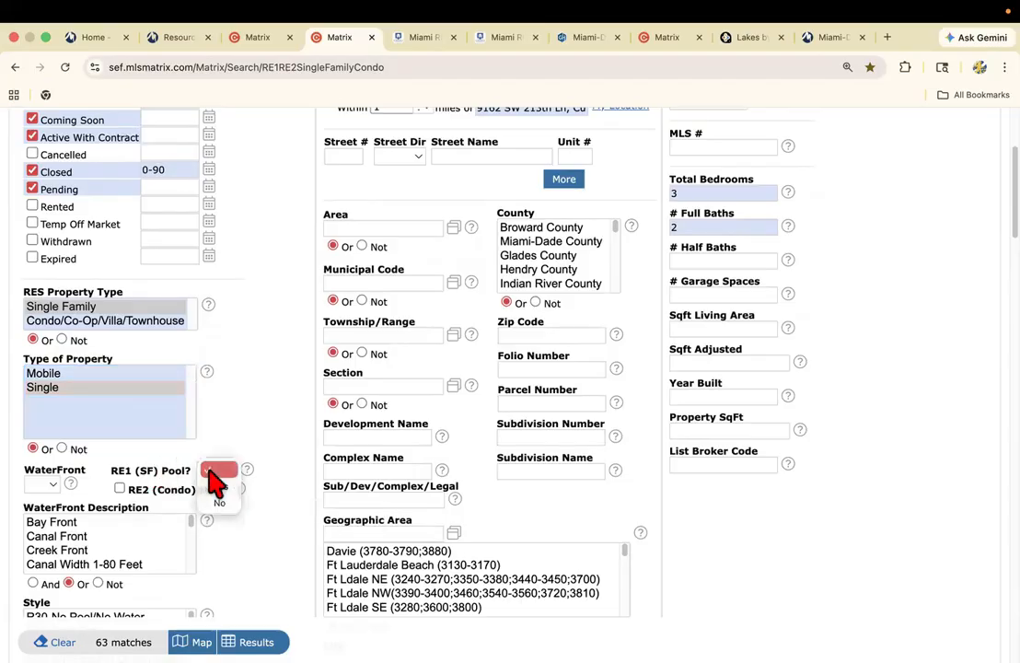
{"action": "left_click", "coordinate": [219, 503]}
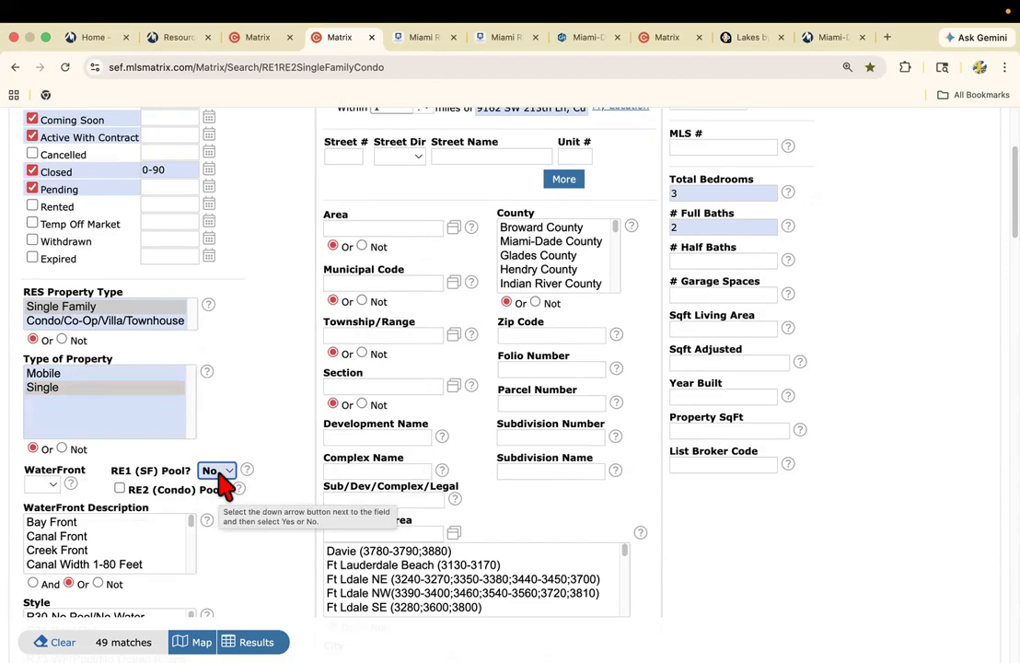
Look up the living area in the subject home's listing and place a cleared Calculator beside the listing details.
{"action": "left_click", "coordinate": [257, 36]}
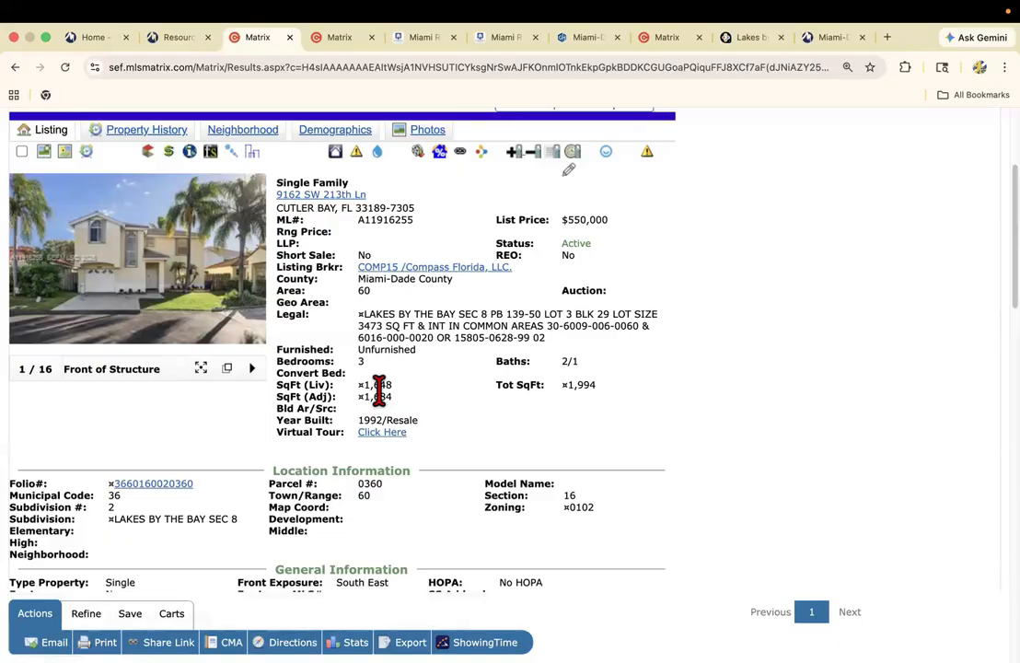
{"action": "left_click", "coordinate": [340, 38]}
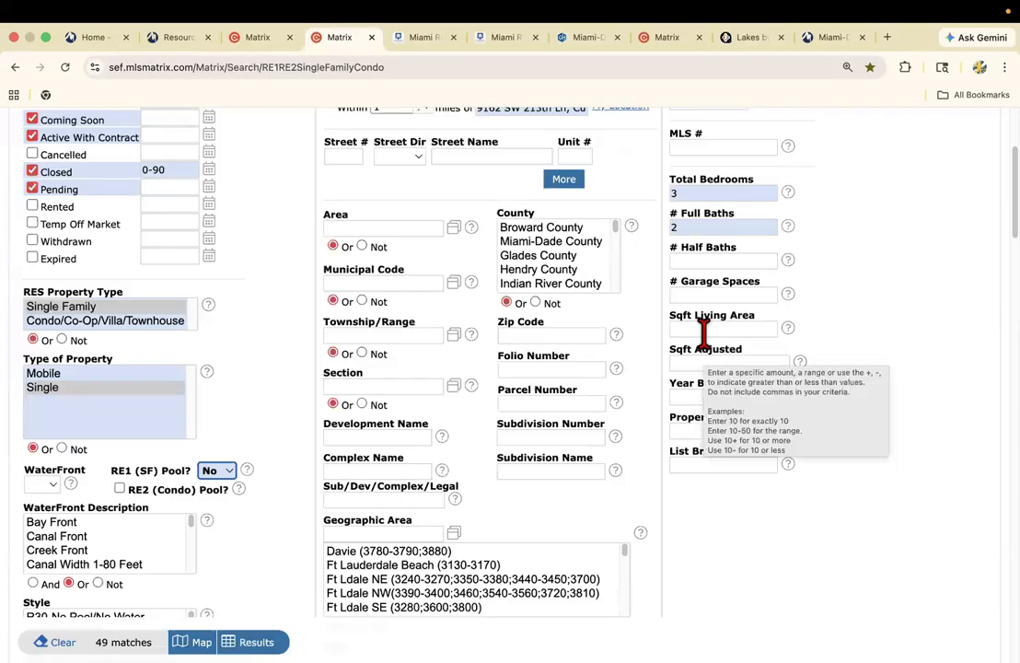
{"action": "left_click", "coordinate": [260, 37]}
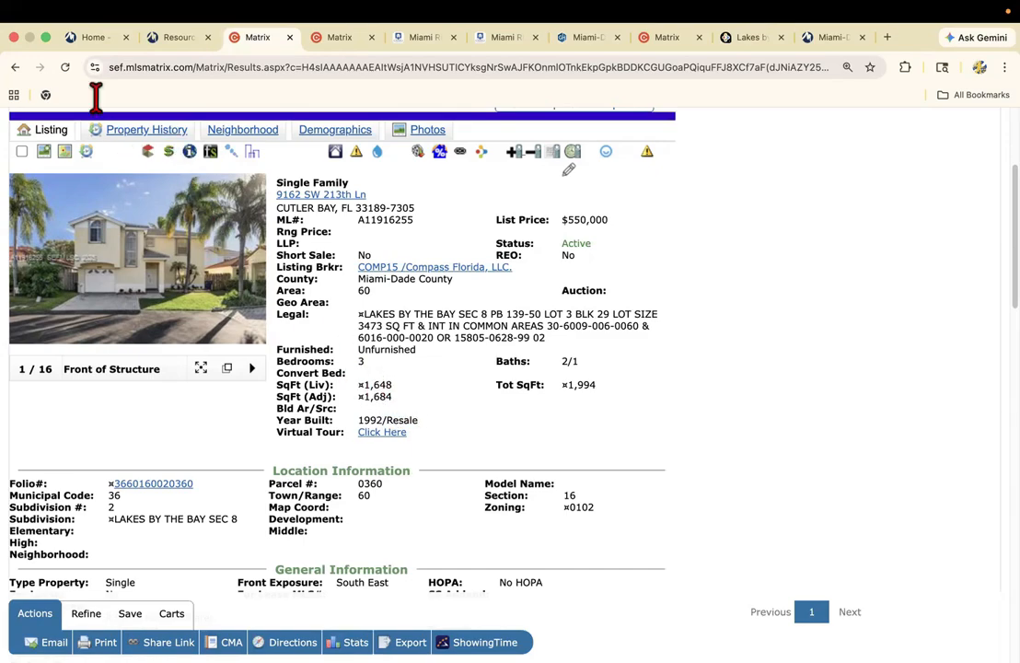
{"action": "left_click", "coordinate": [46, 37]}
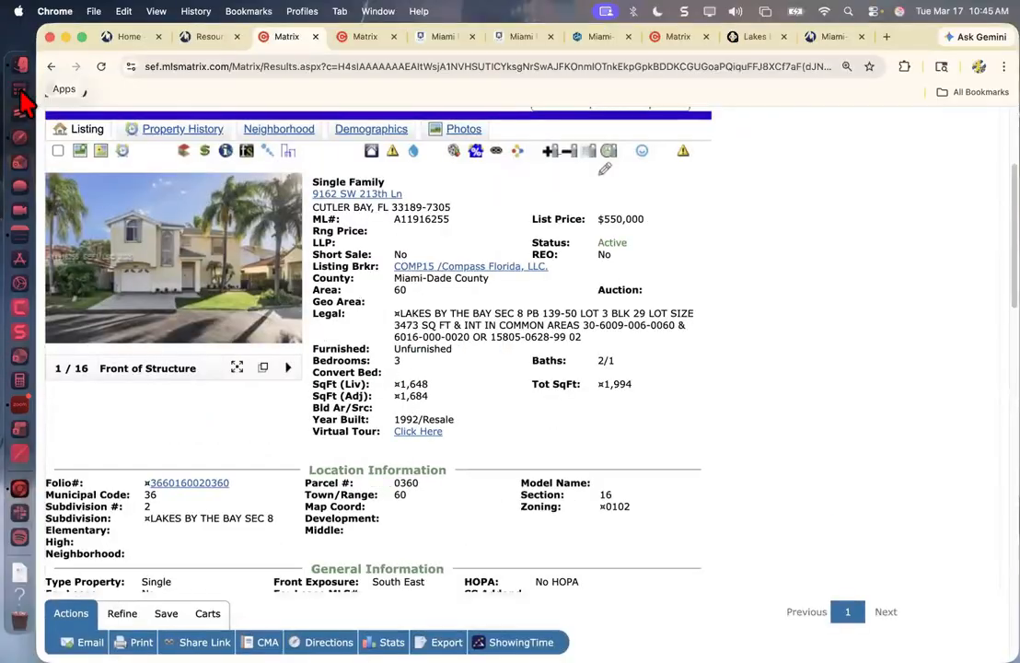
{"action": "left_click", "coordinate": [23, 97]}
{"action": "type", "text": "calculator"}
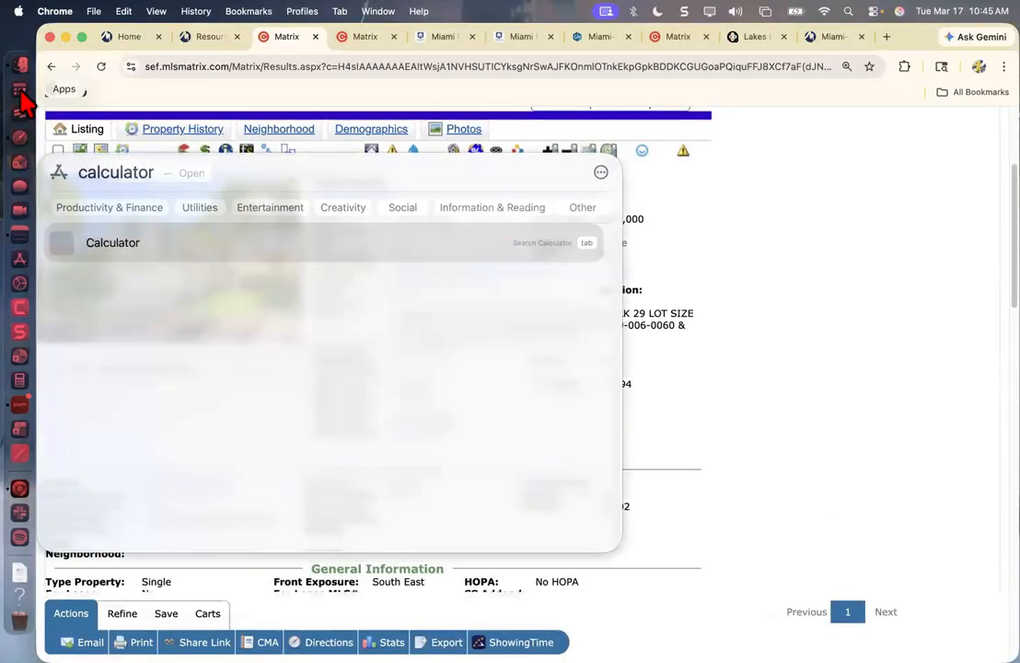
{"action": "key", "text": "Return"}
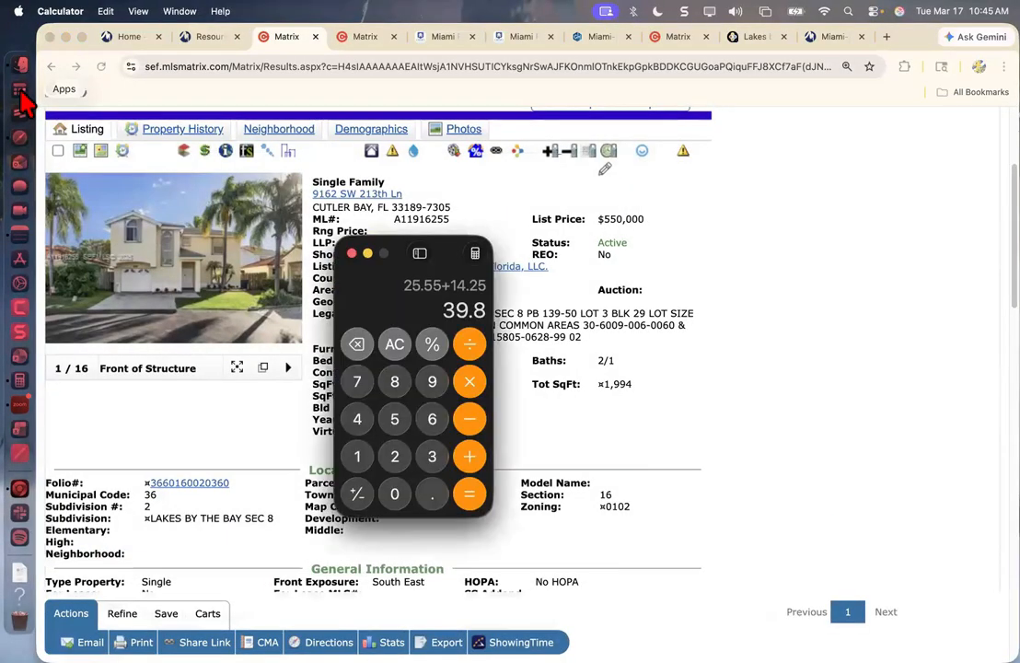
{"action": "triple_click", "coordinate": [358, 343]}
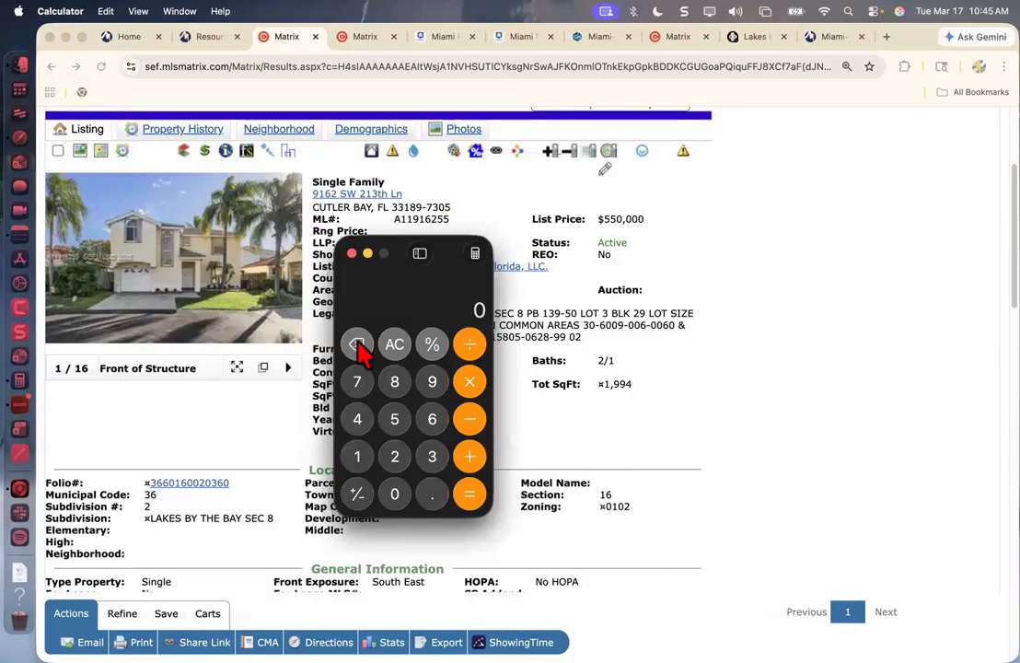
{"action": "left_click_drag", "start_coordinate": [458, 257], "coordinate": [692, 170]}
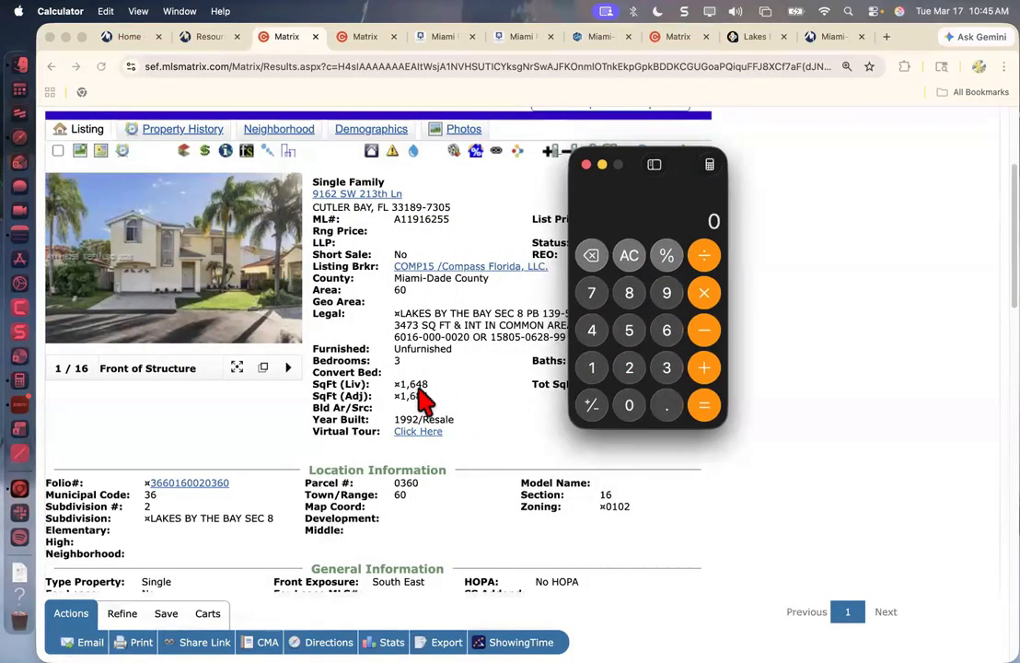
Calculate 20% of the subject home's living area in Calculator as 1,648 × 0.20.
{"action": "left_click", "coordinate": [594, 370]}
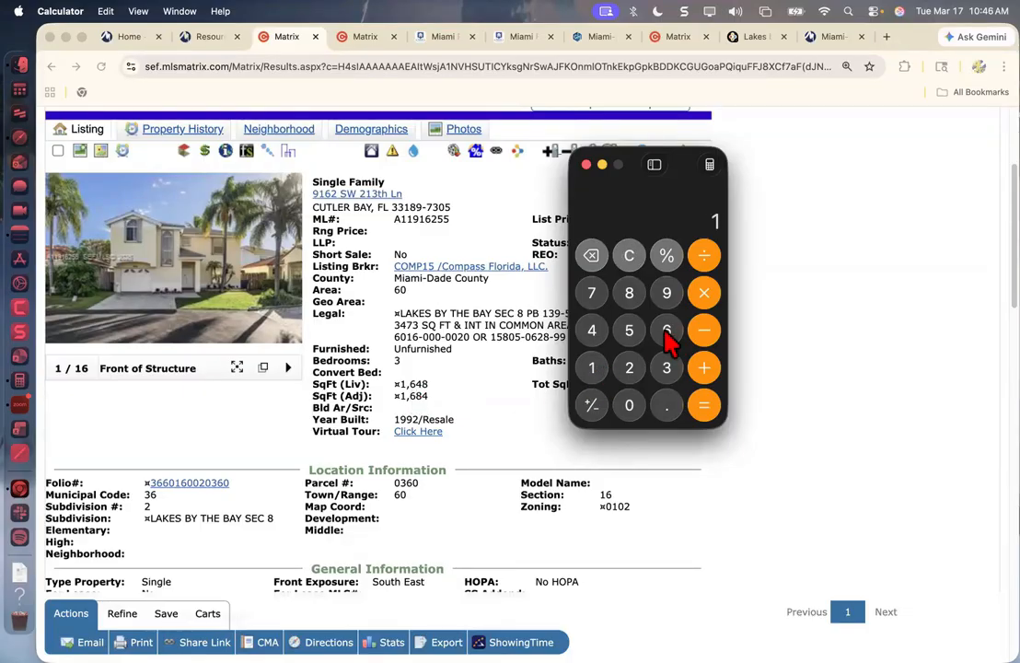
{"action": "left_click", "coordinate": [594, 334]}
{"action": "left_click", "coordinate": [631, 297]}
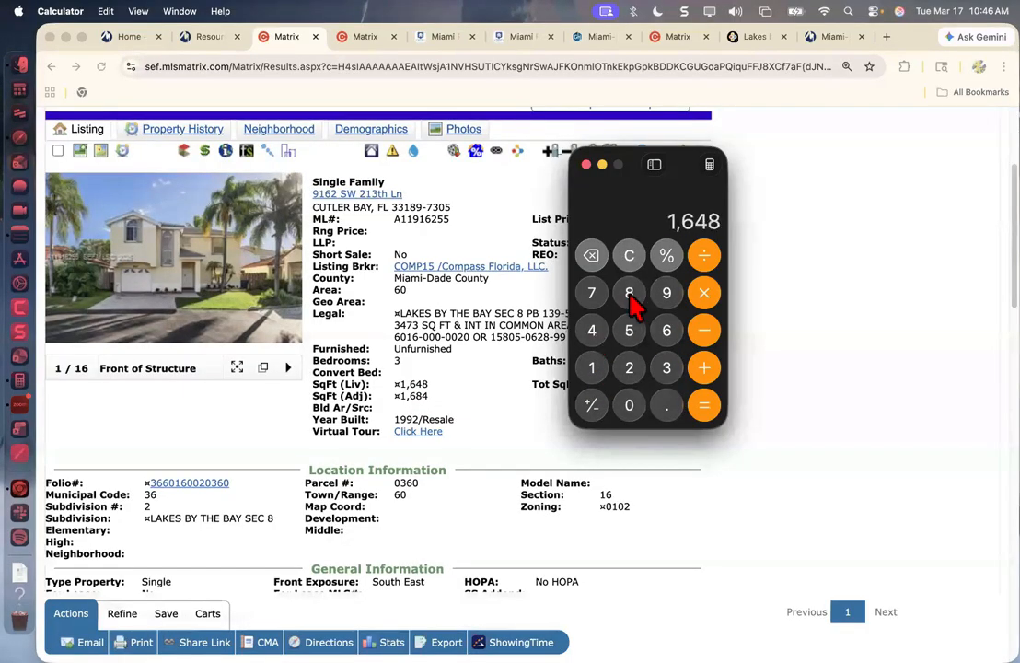
{"action": "left_click", "coordinate": [703, 292]}
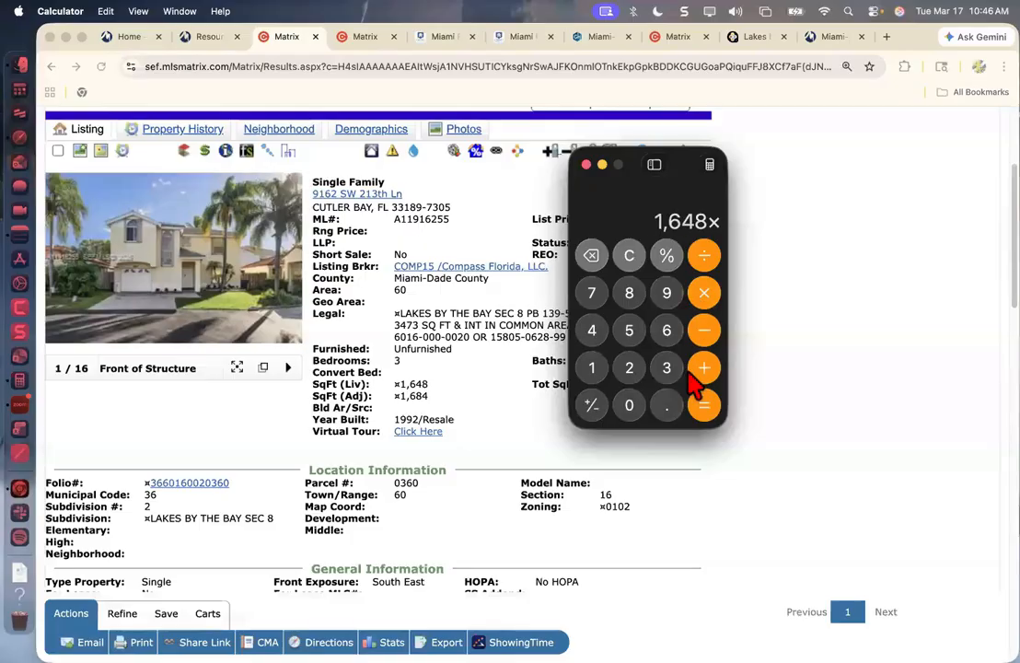
{"action": "left_click", "coordinate": [664, 409]}
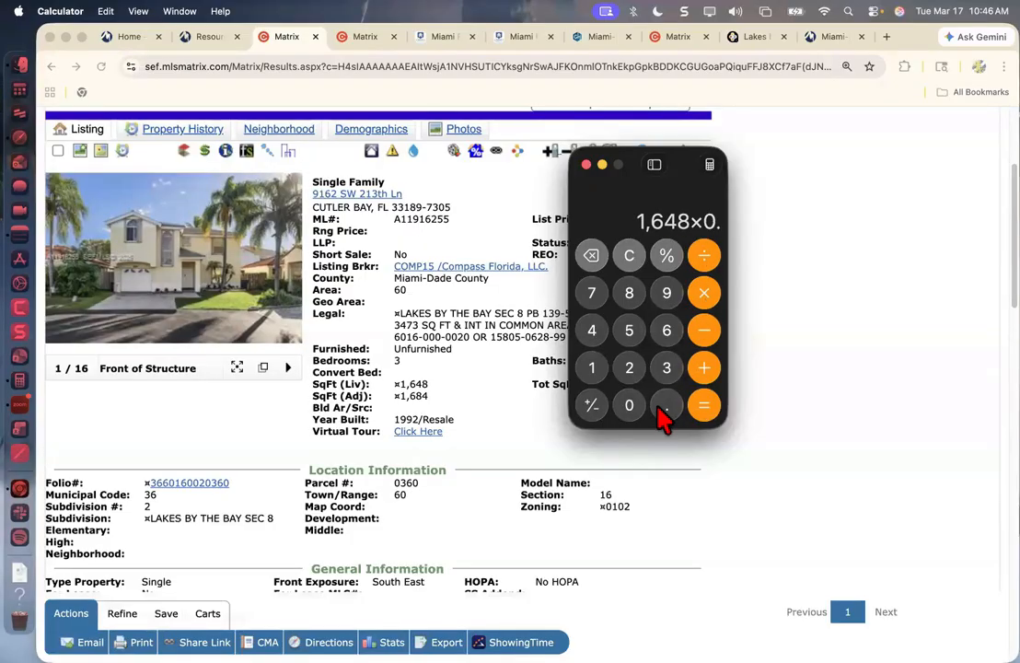
{"action": "left_click", "coordinate": [630, 368]}
{"action": "left_click", "coordinate": [630, 405]}
{"action": "left_click", "coordinate": [703, 405]}
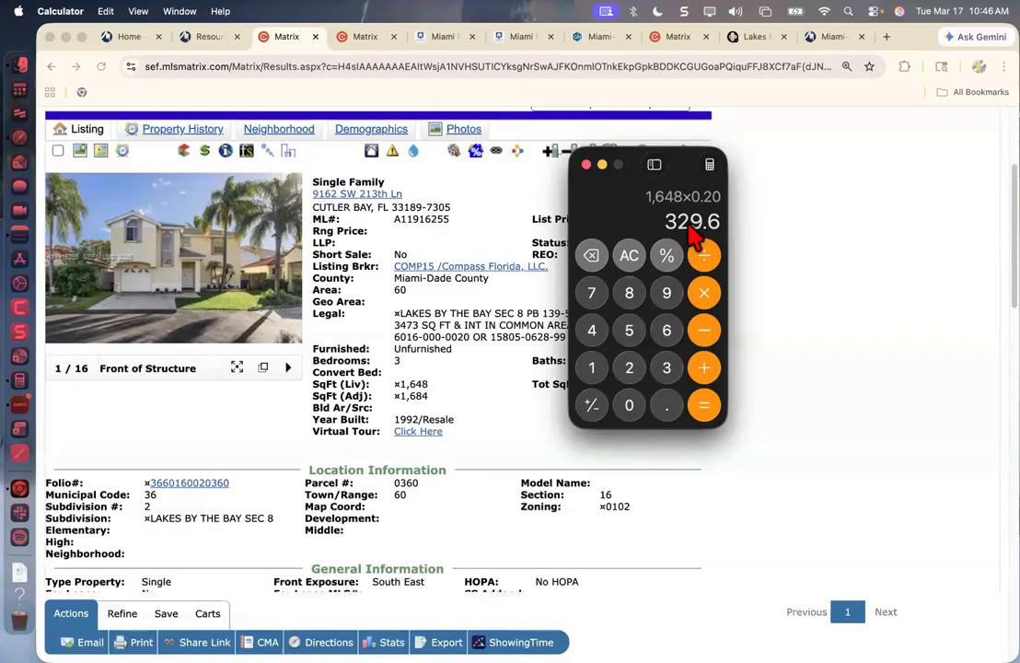
Return to the Matrix search criteria form and reposition Calculator over its middle columns.
{"action": "left_click", "coordinate": [364, 39]}
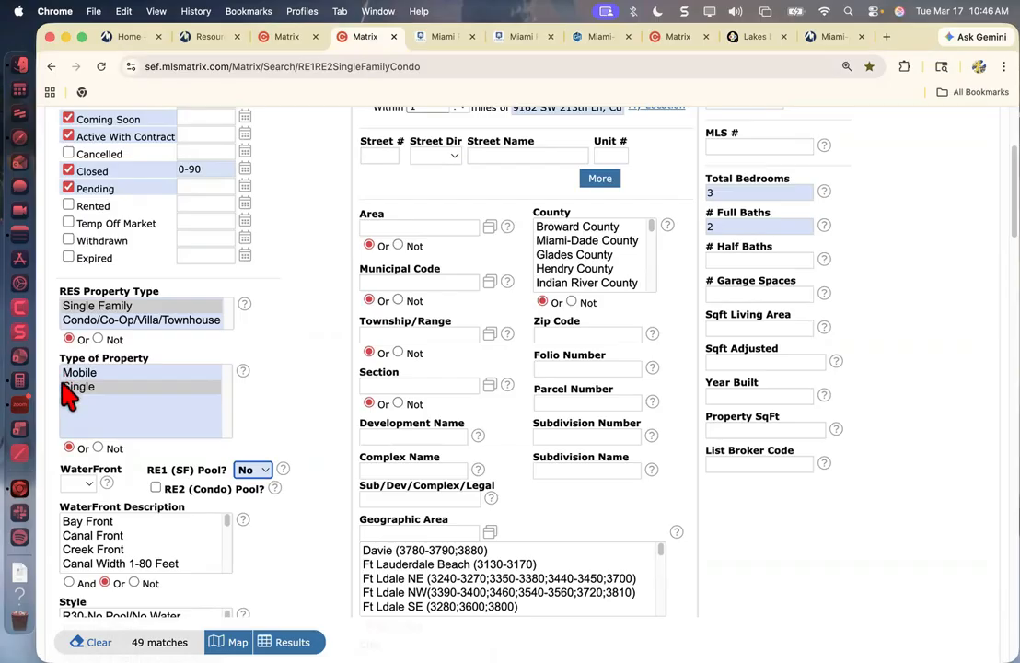
{"action": "left_click", "coordinate": [23, 394]}
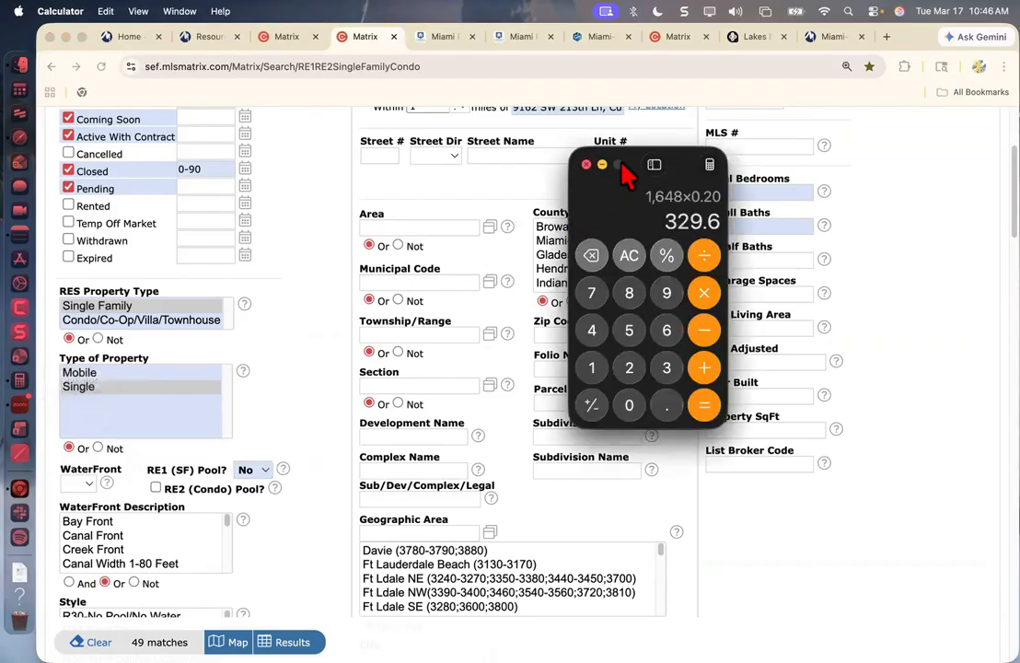
{"action": "left_click_drag", "start_coordinate": [511, 188], "coordinate": [386, 189]}
Enter 329 in the # Garage Spaces criterion.
{"action": "left_click", "coordinate": [739, 293]}
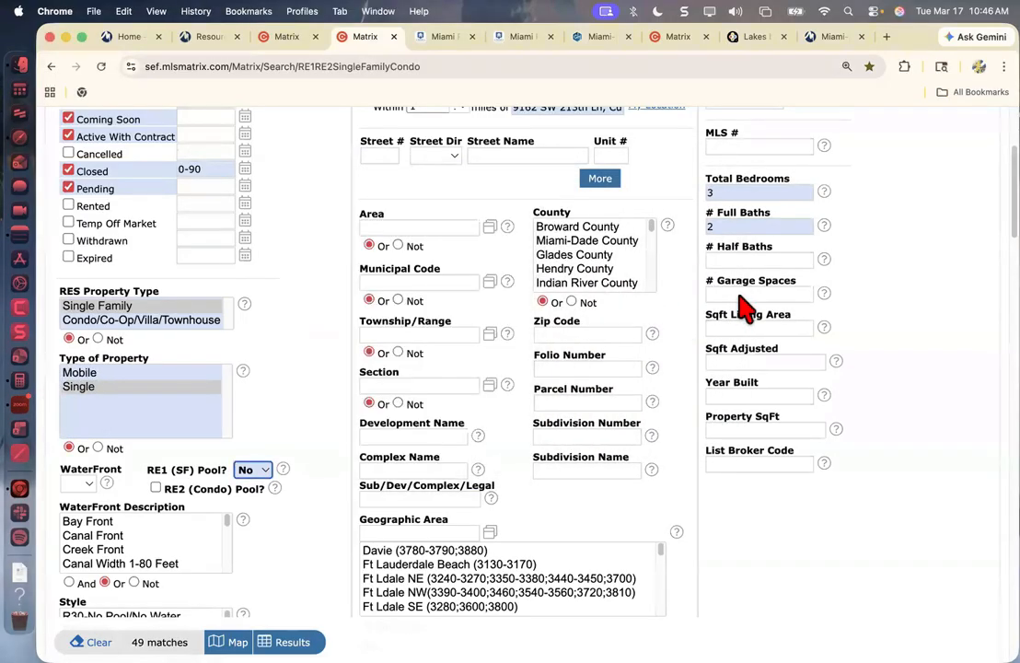
{"action": "type", "text": "329"}
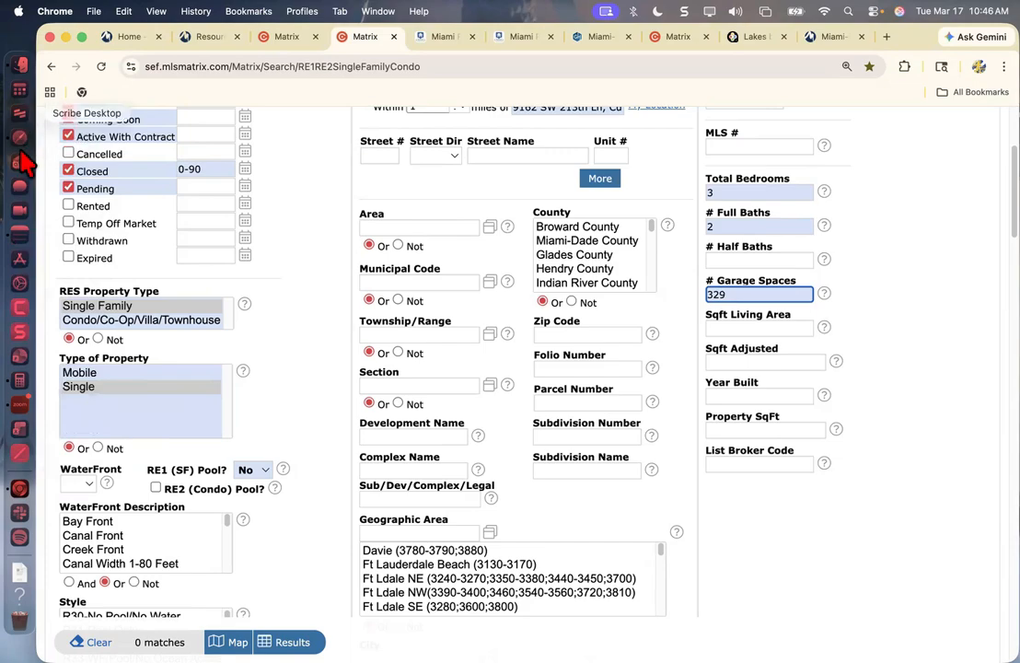
Reopen Calculator, clear its entry and calculate the lower living-area limit as 1,648 − 329.
{"action": "key", "text": "super+space"}
{"action": "type", "text": "calculator"}
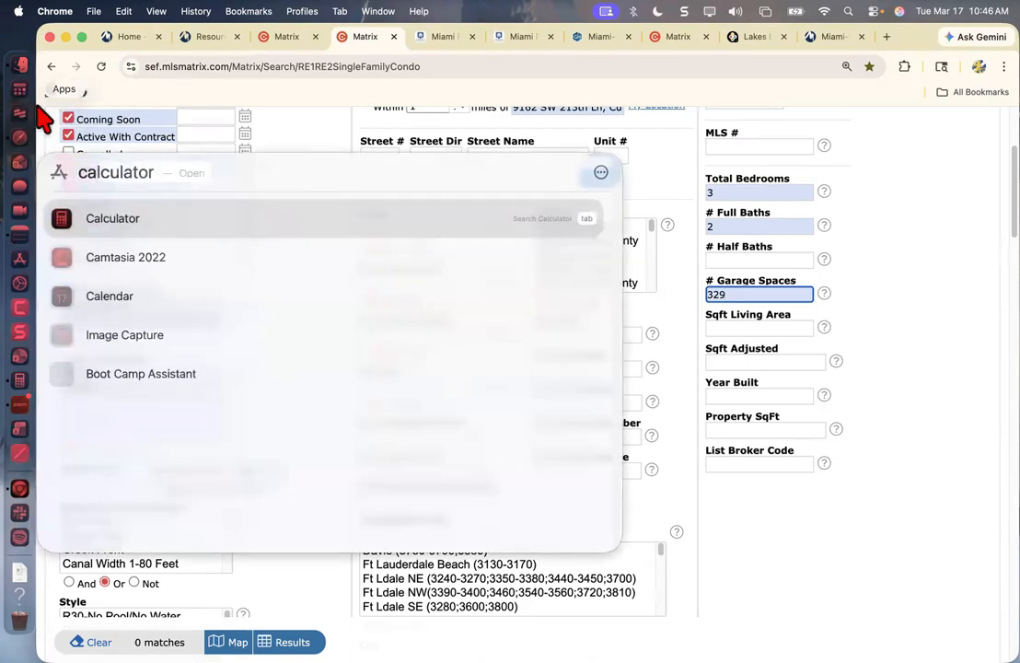
{"action": "left_click", "coordinate": [119, 221]}
{"action": "left_click", "coordinate": [383, 285]}
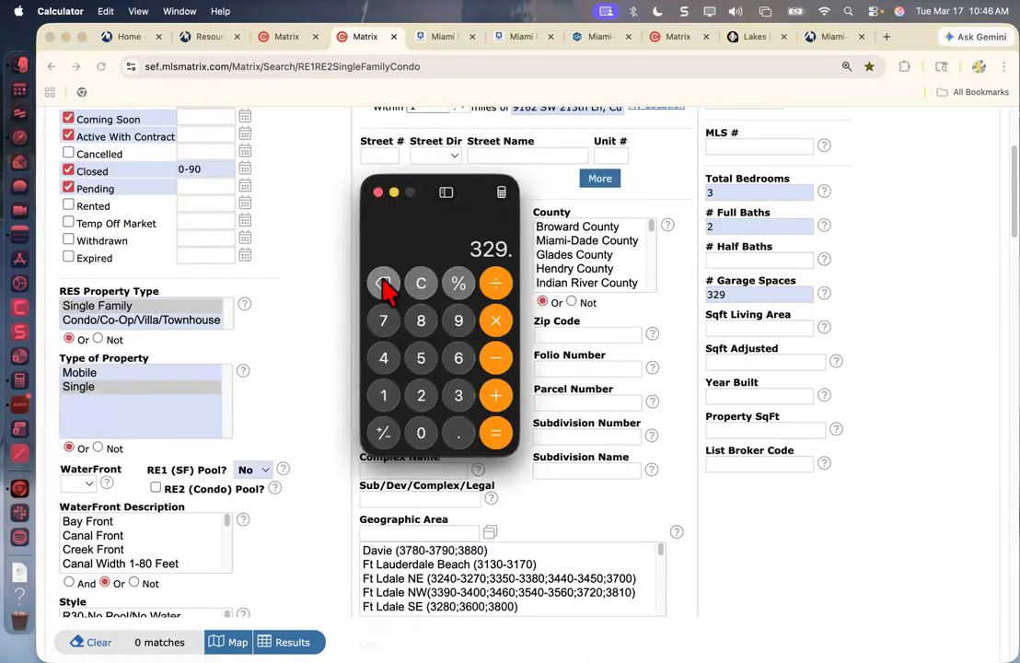
{"action": "left_click", "coordinate": [384, 284]}
{"action": "left_click", "coordinate": [384, 285]}
{"action": "left_click", "coordinate": [384, 285]}
{"action": "left_click", "coordinate": [384, 285]}
{"action": "left_click", "coordinate": [384, 394]}
{"action": "left_click", "coordinate": [458, 357]}
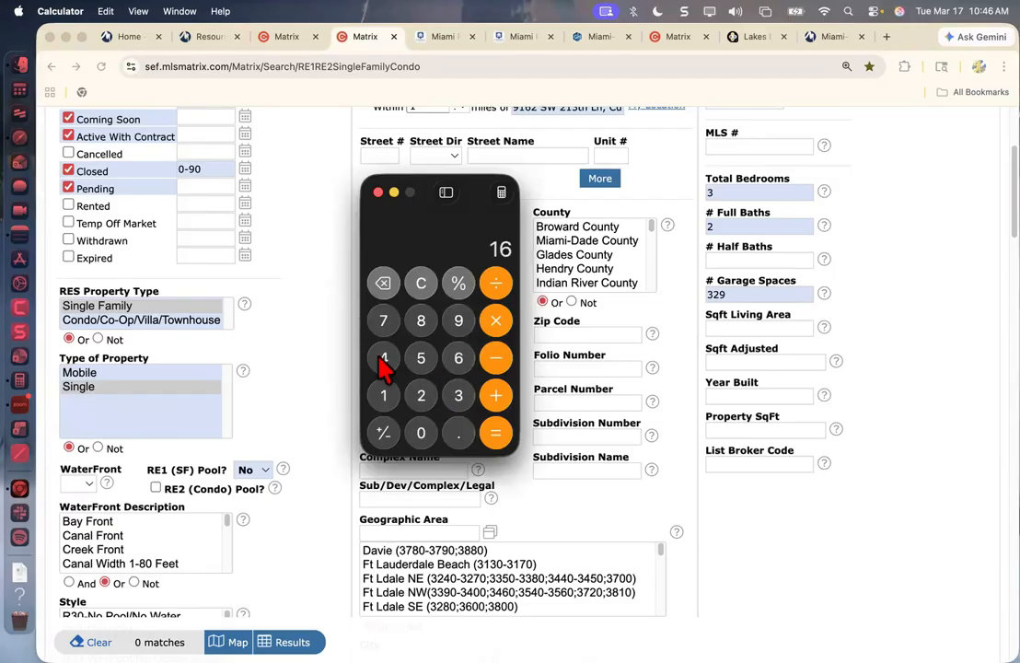
{"action": "left_click", "coordinate": [384, 359]}
{"action": "left_click", "coordinate": [421, 320]}
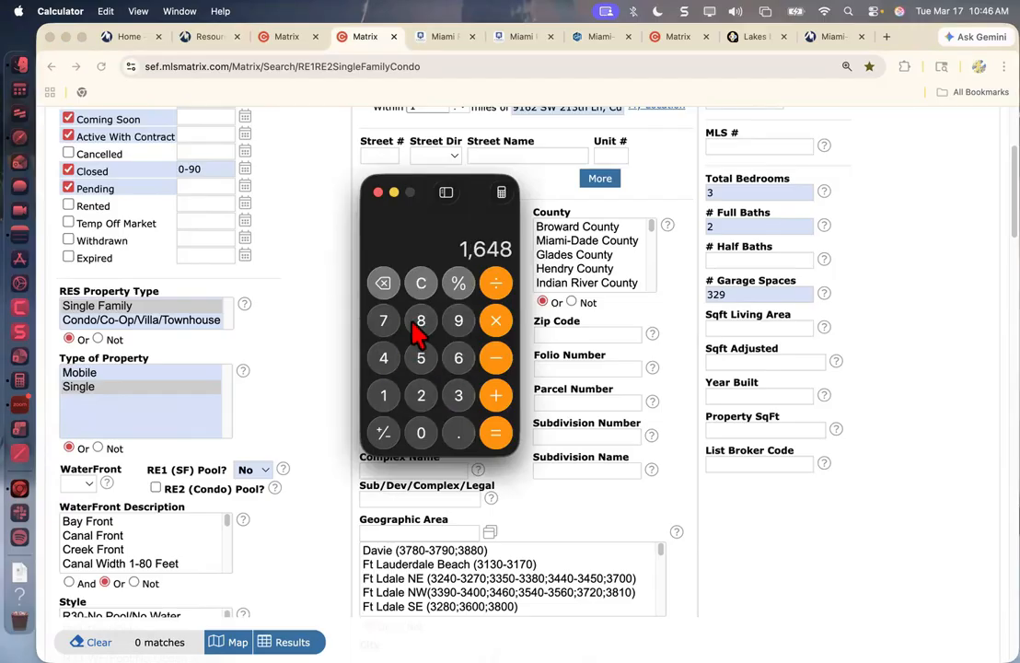
{"action": "left_click", "coordinate": [496, 363]}
{"action": "left_click", "coordinate": [457, 401]}
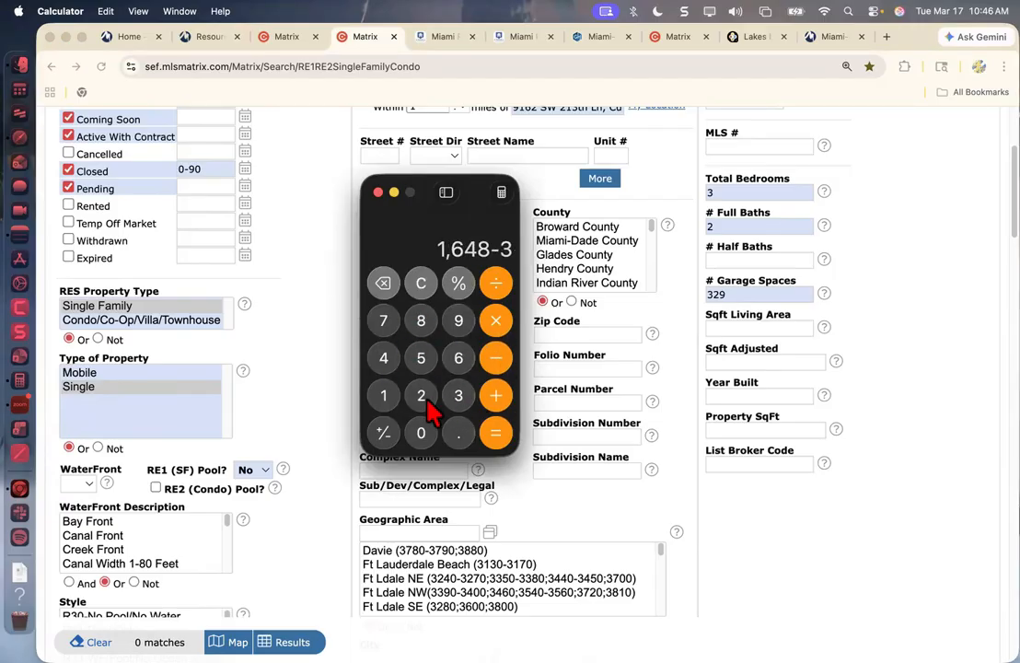
{"action": "left_click", "coordinate": [424, 403]}
{"action": "left_click", "coordinate": [459, 321]}
{"action": "left_click", "coordinate": [495, 431]}
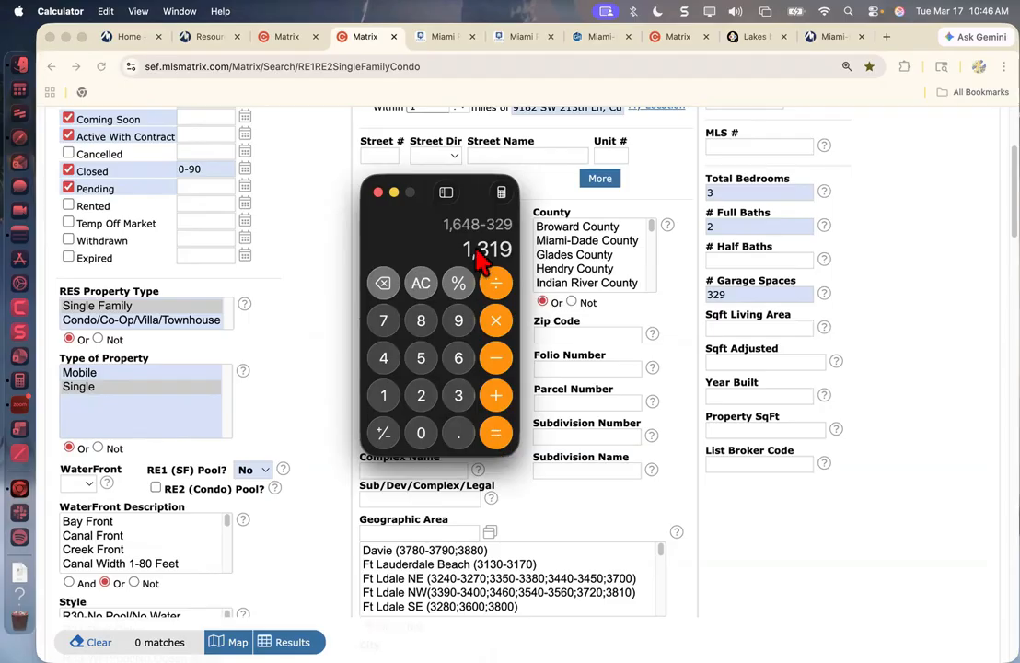
Start the Sqft Living Area range in the search criteria with 1319-.
{"action": "left_click", "coordinate": [752, 325]}
{"action": "left_click", "coordinate": [752, 326]}
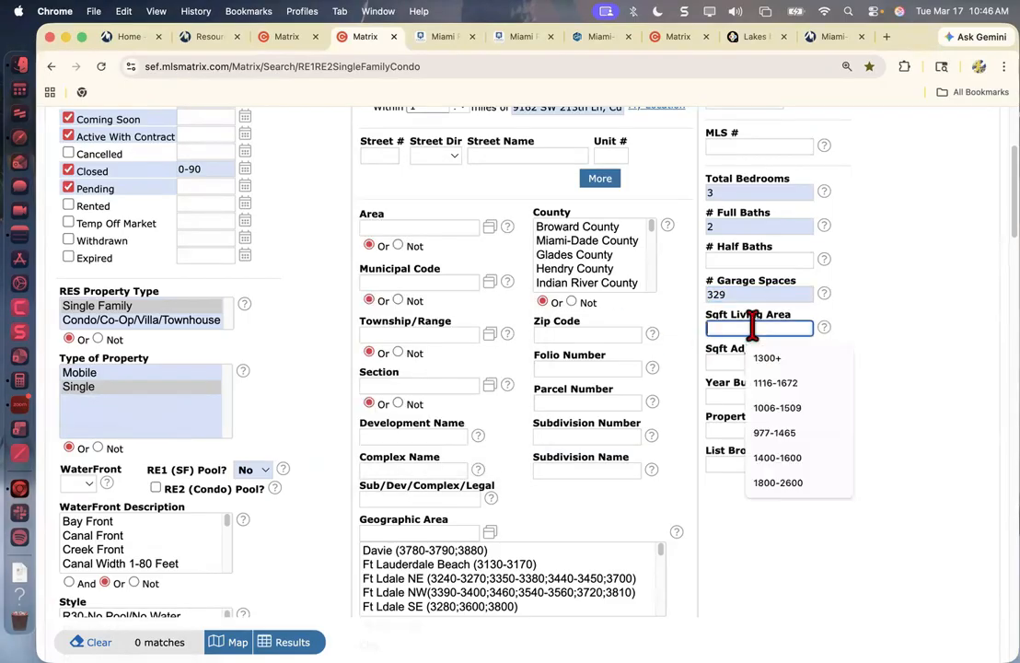
{"action": "type", "text": "131"}
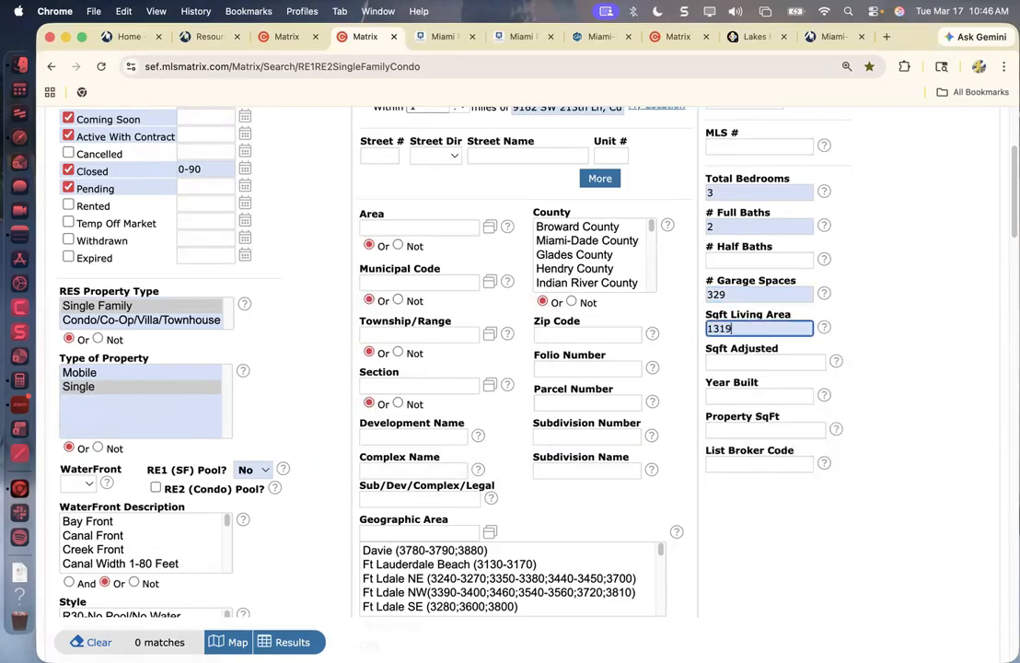
{"action": "type", "text": "9-"}
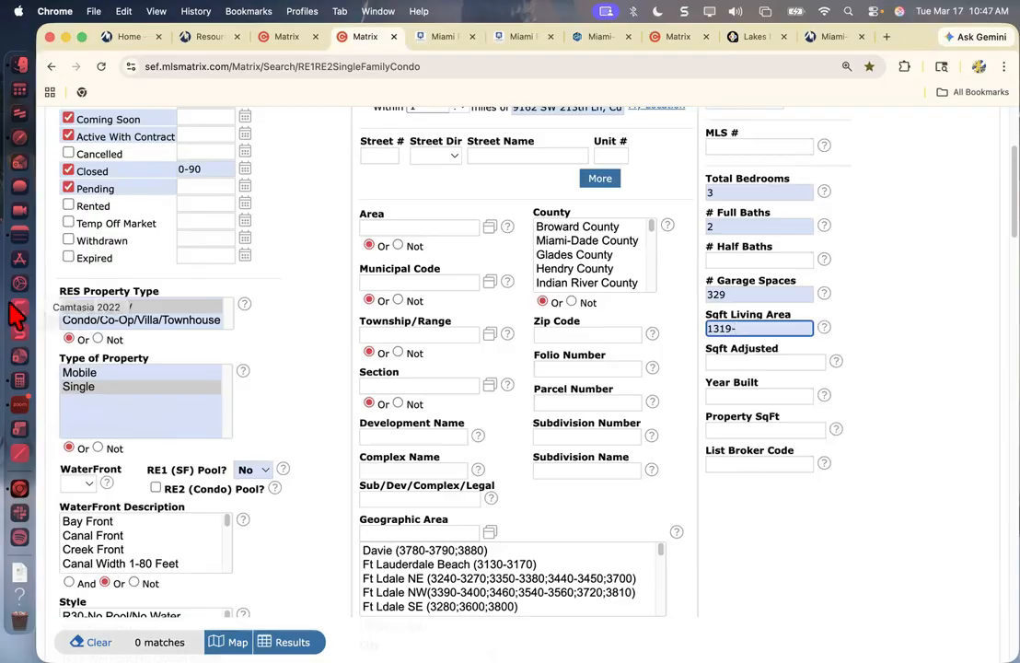
Clear the previous result in Calculator and compute the upper living-area limit as 1,649 + 329.
{"action": "left_click", "coordinate": [19, 379]}
{"action": "left_click", "coordinate": [383, 284]}
{"action": "left_click", "coordinate": [383, 283]}
{"action": "left_click", "coordinate": [383, 283]}
{"action": "left_click", "coordinate": [383, 283]}
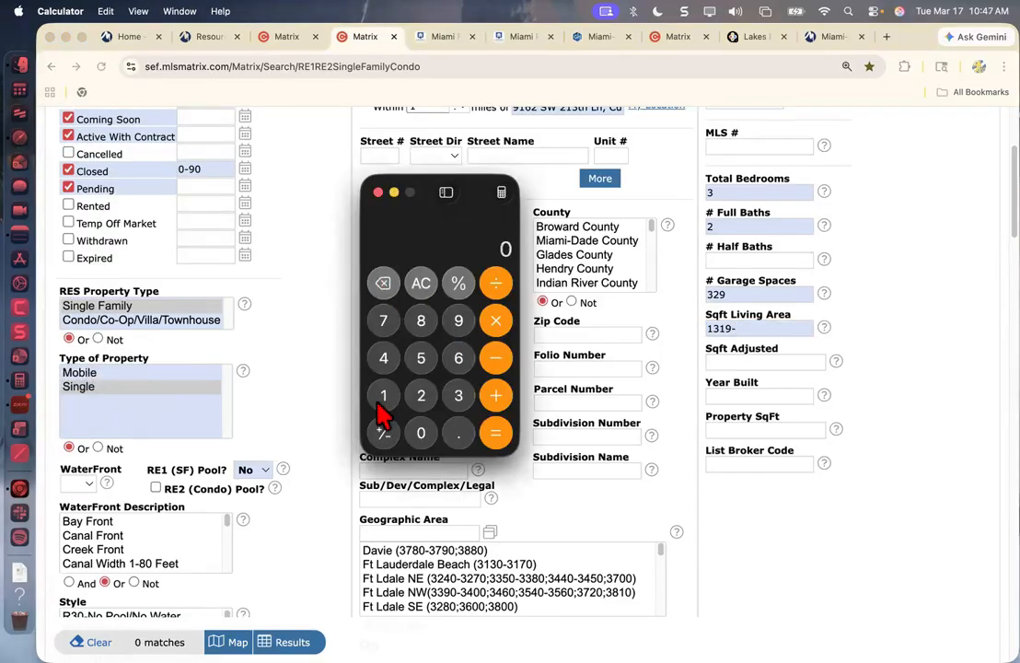
{"action": "left_click", "coordinate": [383, 398]}
{"action": "left_click", "coordinate": [458, 358]}
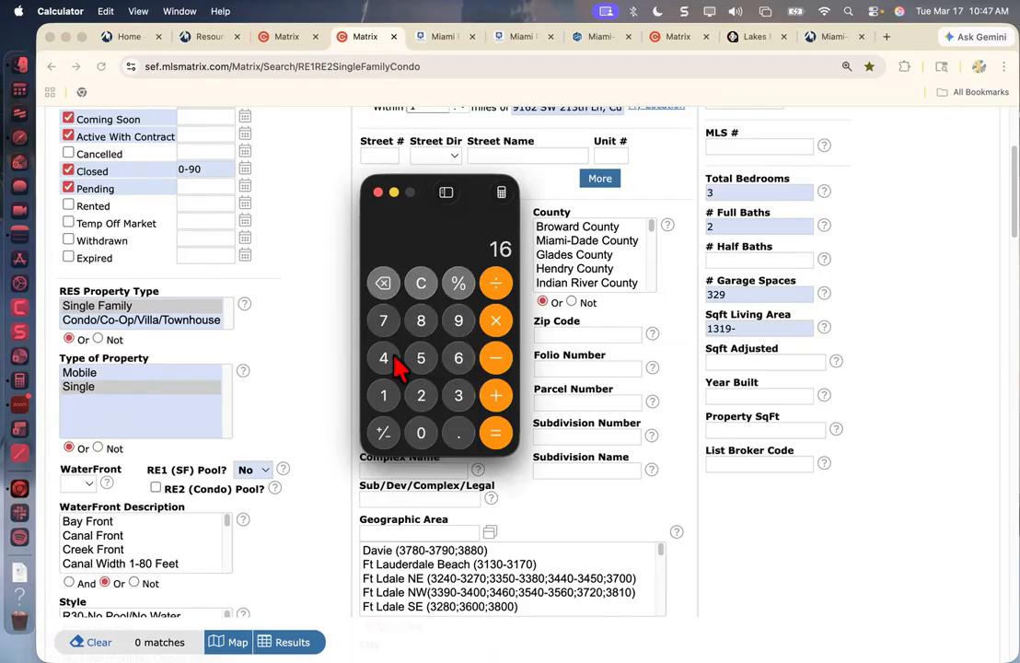
{"action": "left_click", "coordinate": [387, 361]}
{"action": "left_click", "coordinate": [456, 318]}
{"action": "left_click", "coordinate": [495, 395]}
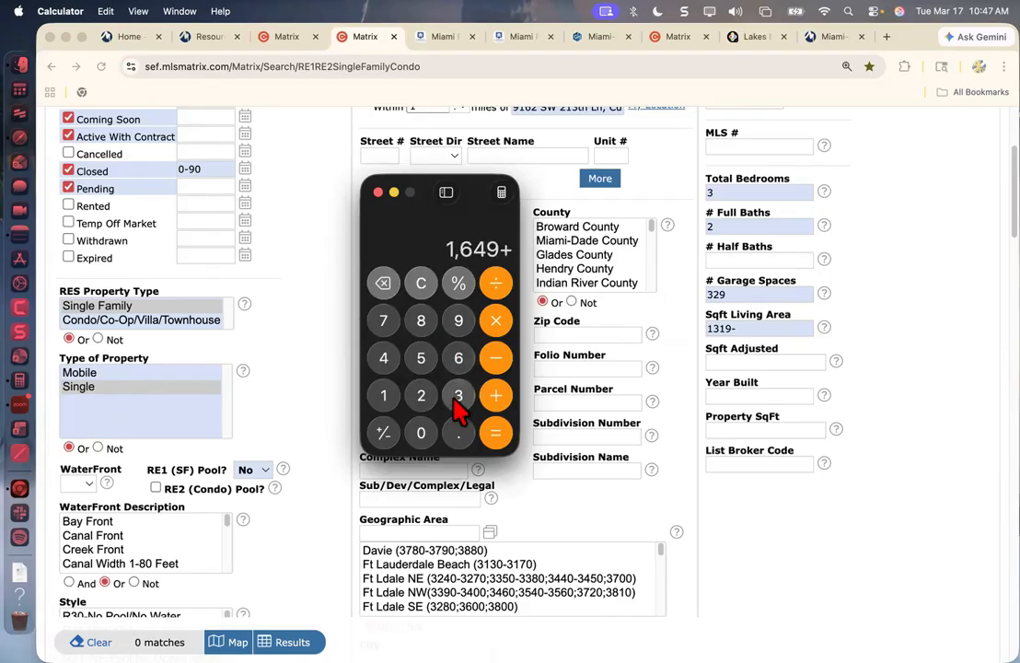
{"action": "left_click", "coordinate": [459, 395]}
{"action": "left_click", "coordinate": [421, 395]}
{"action": "left_click", "coordinate": [458, 321]}
{"action": "left_click", "coordinate": [495, 433]}
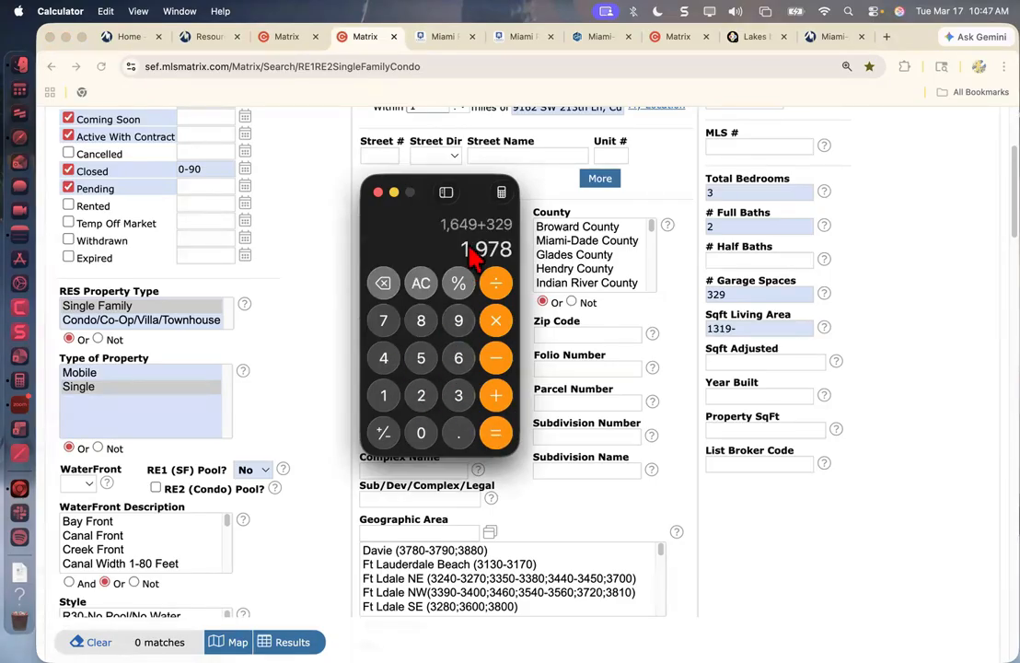
Complete the Sqft Living Area range as 1319-1978 and clear the # Garage Spaces criterion.
{"action": "left_click", "coordinate": [755, 329]}
{"action": "type", "text": "-"}
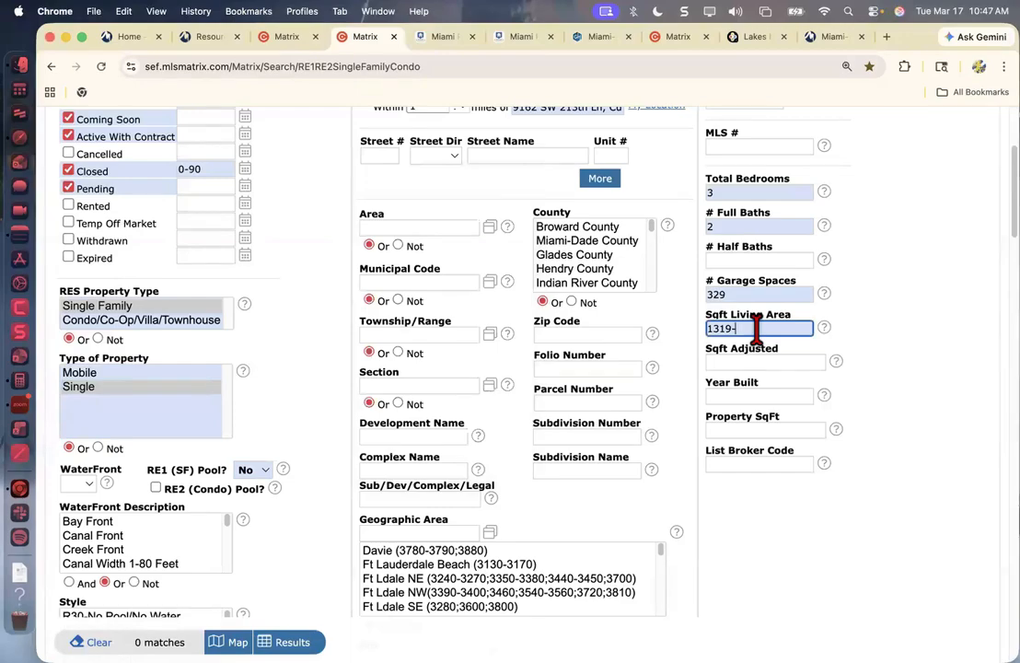
{"action": "type", "text": "1978"}
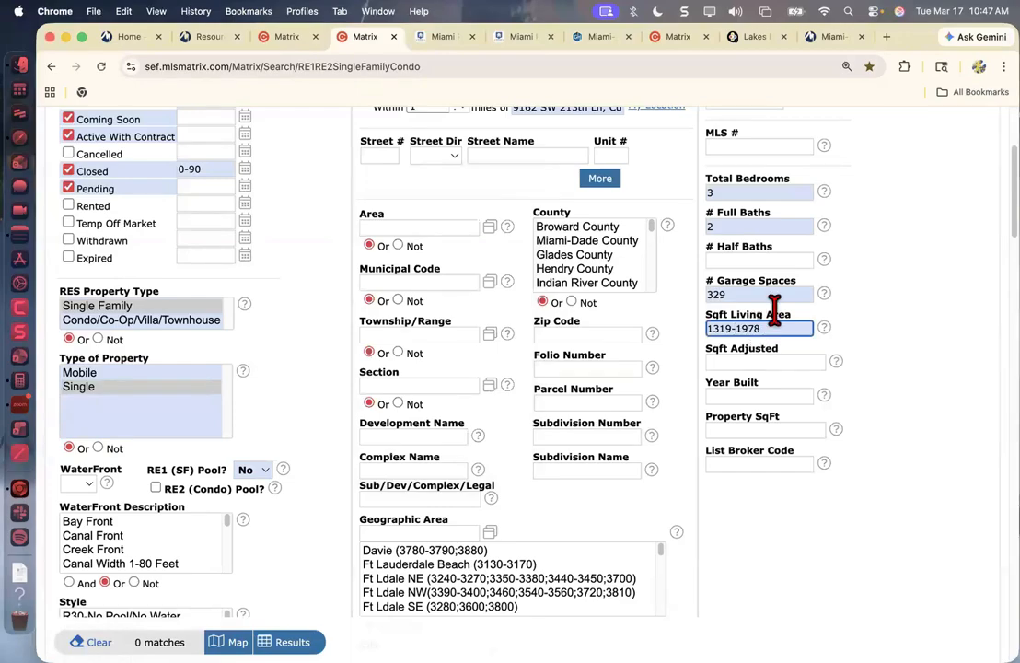
{"action": "left_click", "coordinate": [765, 295]}
{"action": "key", "text": "BackSpace"}
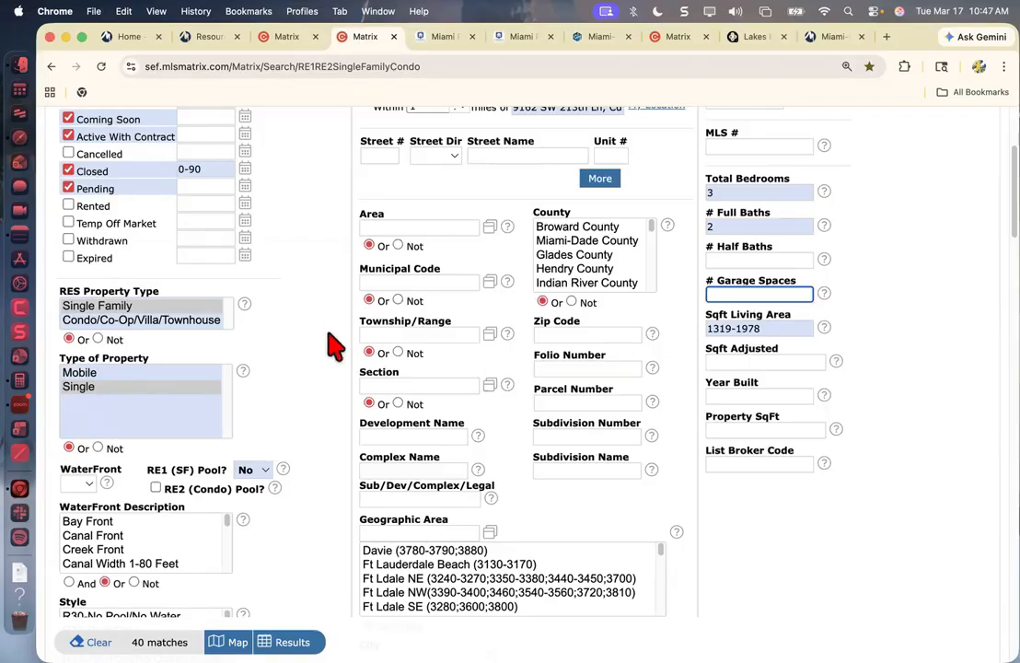
Make the browser full screen and set the Short Sale and REO additional fields to No.
{"action": "left_click", "coordinate": [82, 37]}
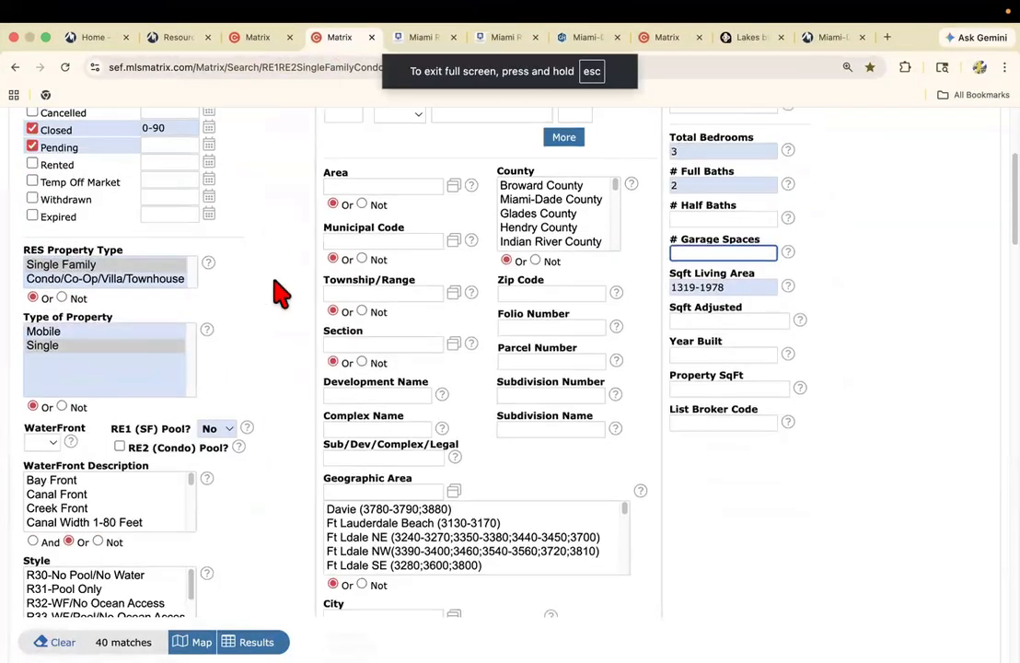
{"action": "scroll", "coordinate": [280, 293], "scroll_direction": "down", "scroll_amount": 7}
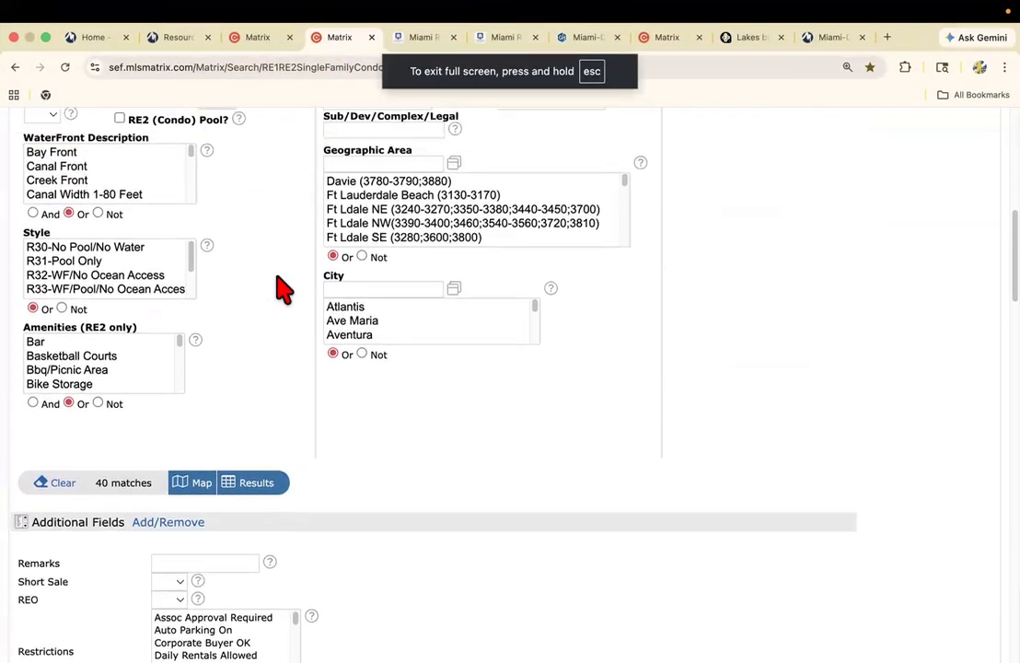
{"action": "scroll", "coordinate": [280, 291], "scroll_direction": "up", "scroll_amount": 10}
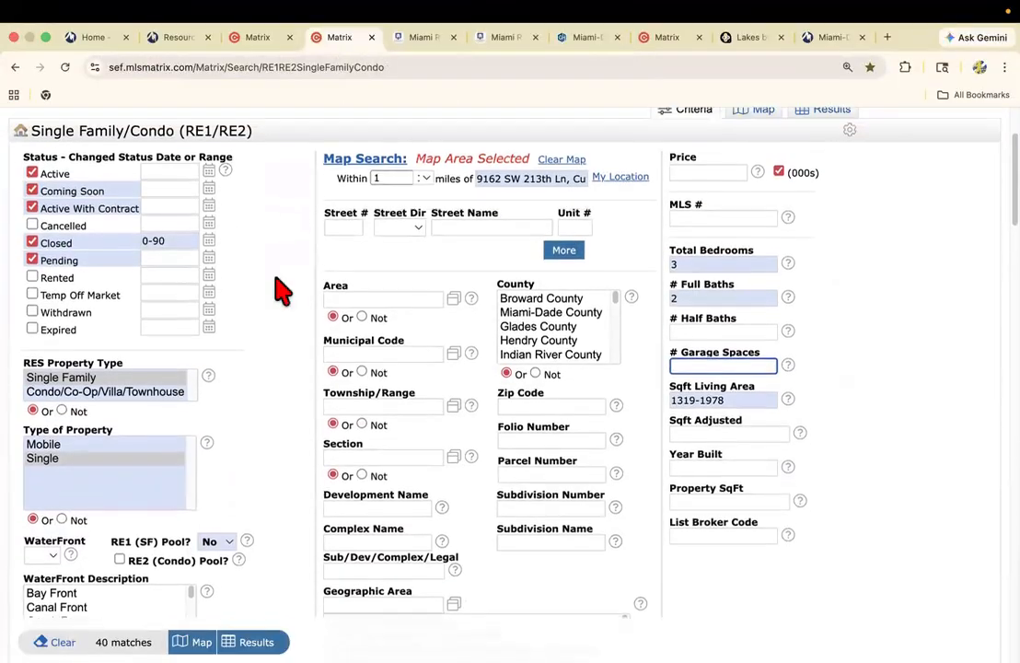
{"action": "scroll", "coordinate": [281, 291], "scroll_direction": "down", "scroll_amount": 6}
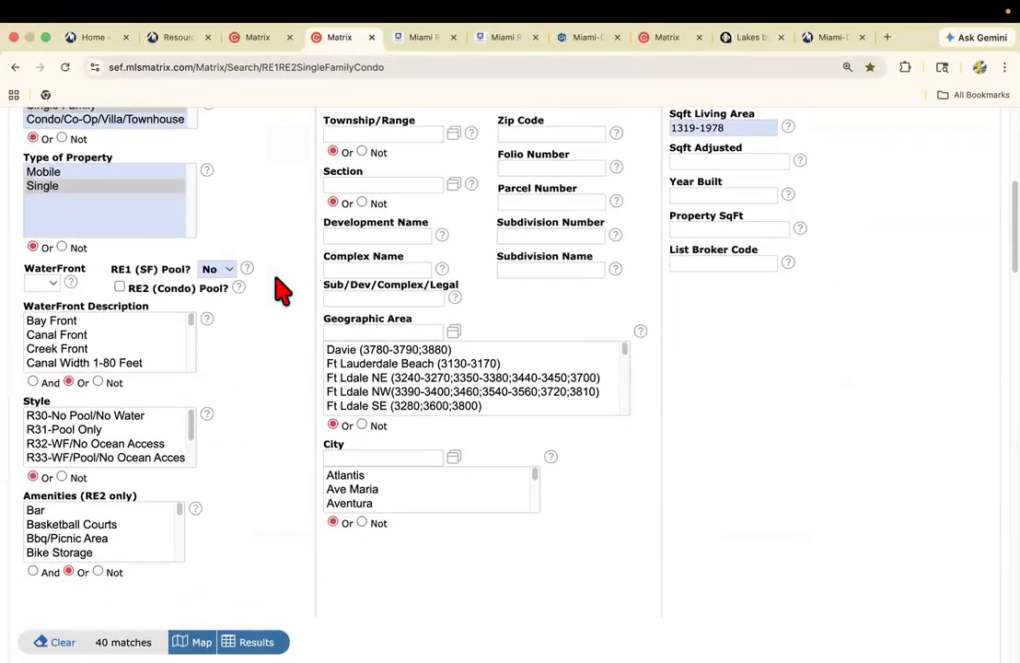
{"action": "scroll", "coordinate": [281, 293], "scroll_direction": "down", "scroll_amount": 11}
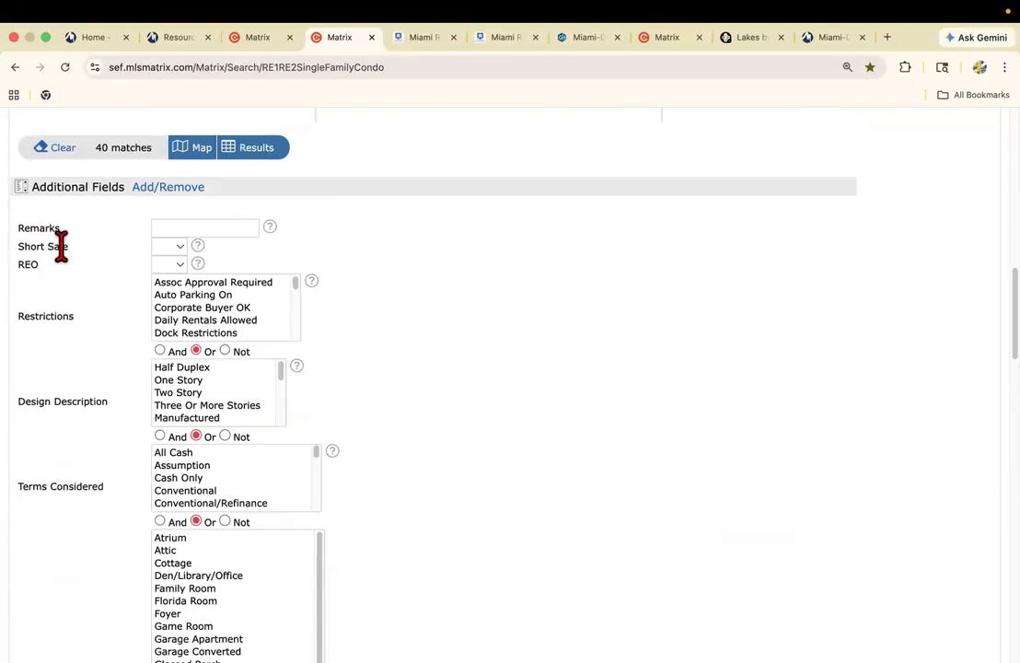
{"action": "left_click", "coordinate": [167, 246]}
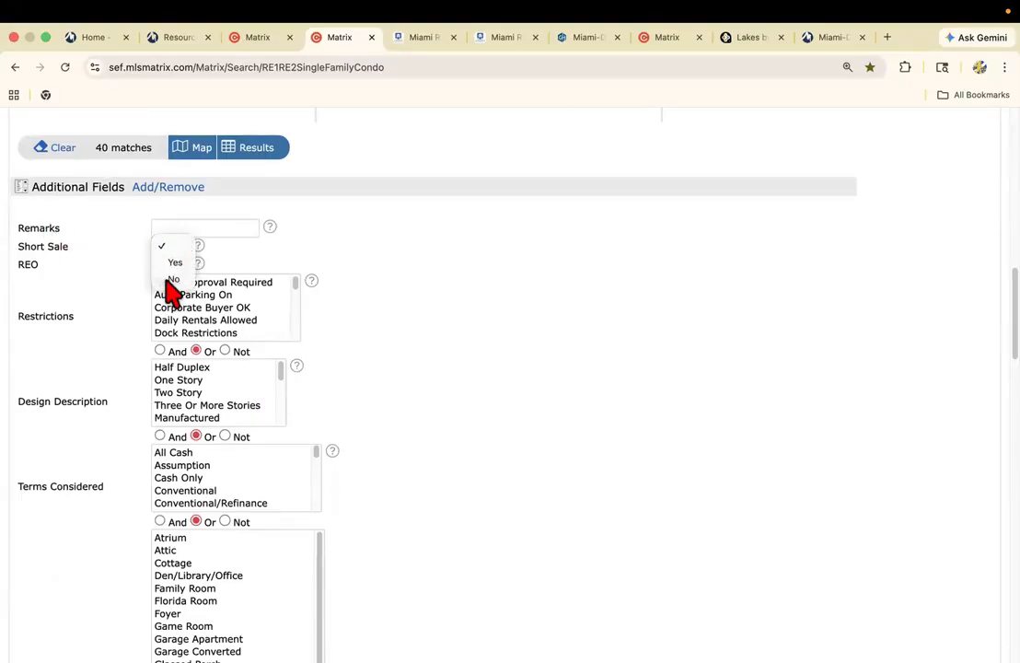
{"action": "left_click", "coordinate": [172, 279]}
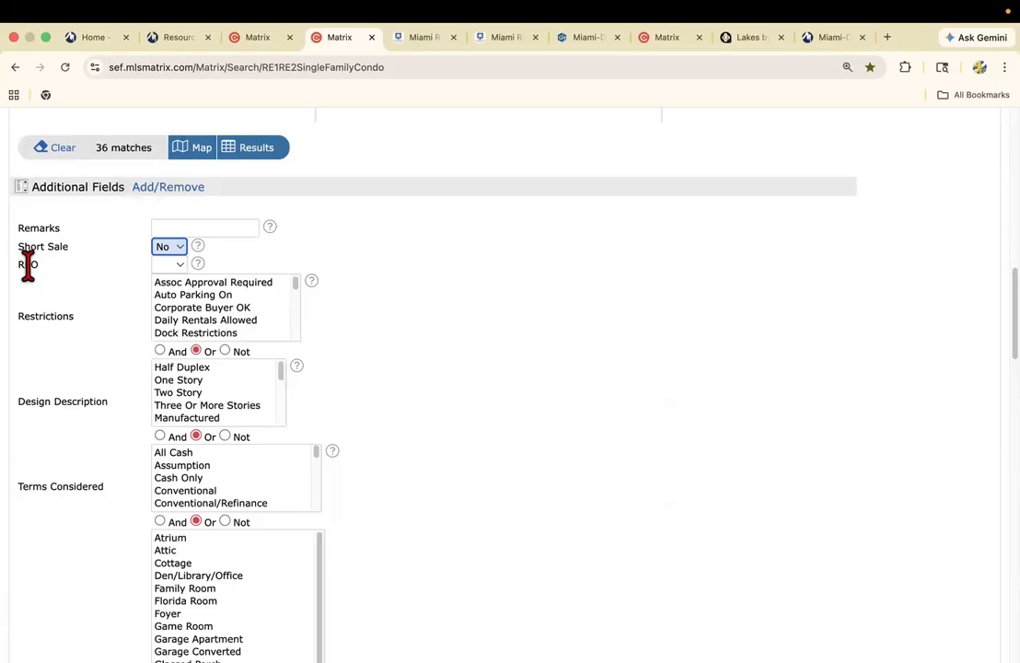
{"action": "left_click", "coordinate": [171, 264]}
{"action": "left_click", "coordinate": [172, 292]}
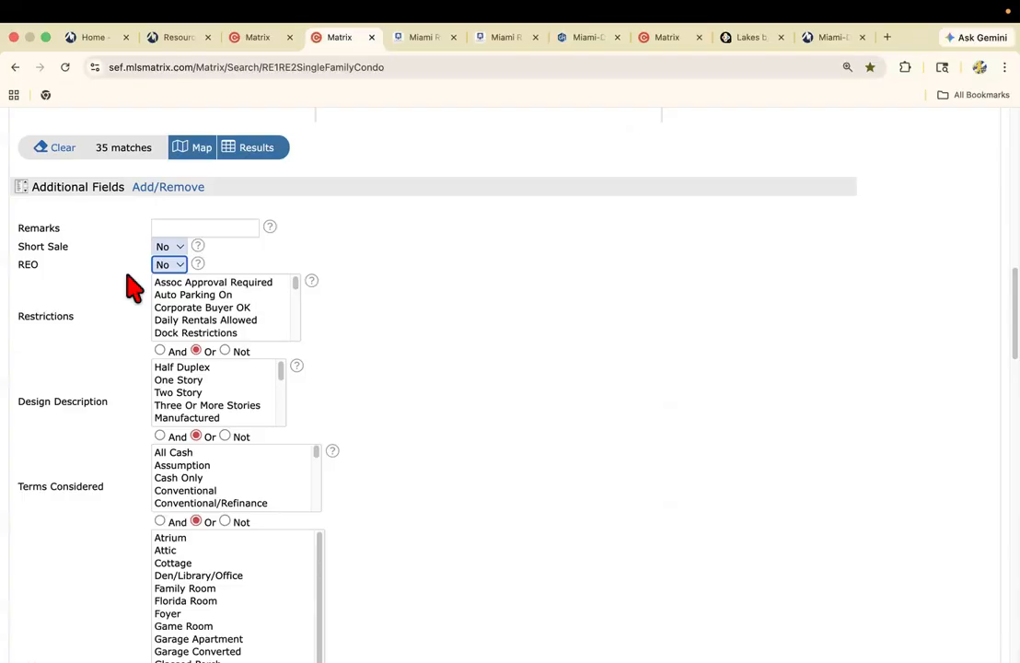
Limit Design Description to Two Story and display the list of matching listings.
{"action": "scroll", "coordinate": [101, 398], "scroll_direction": "down", "scroll_amount": 1}
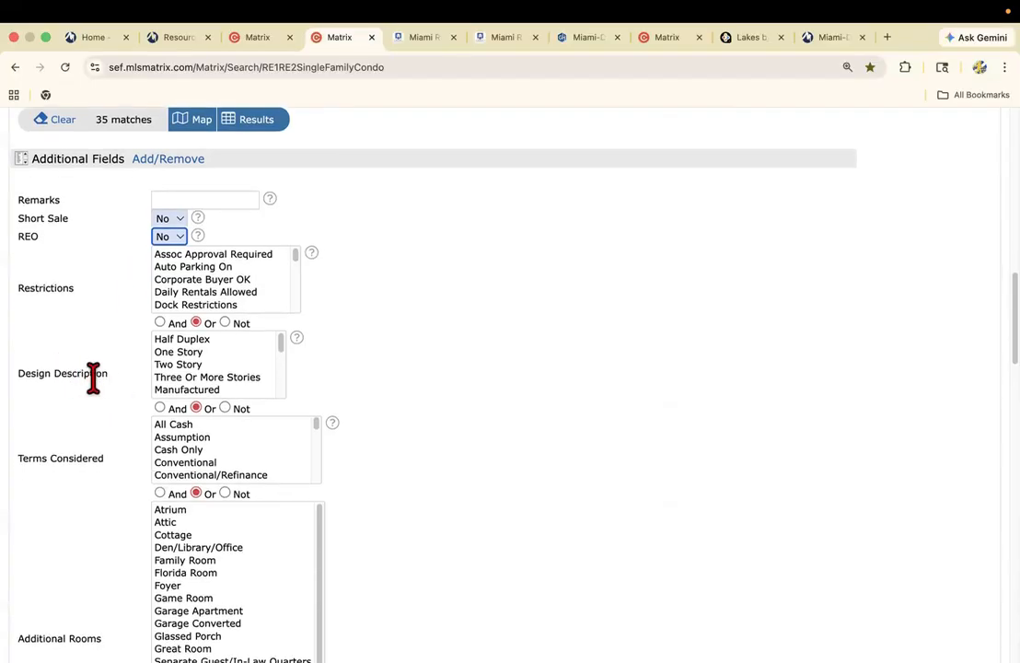
{"action": "left_click", "coordinate": [191, 366]}
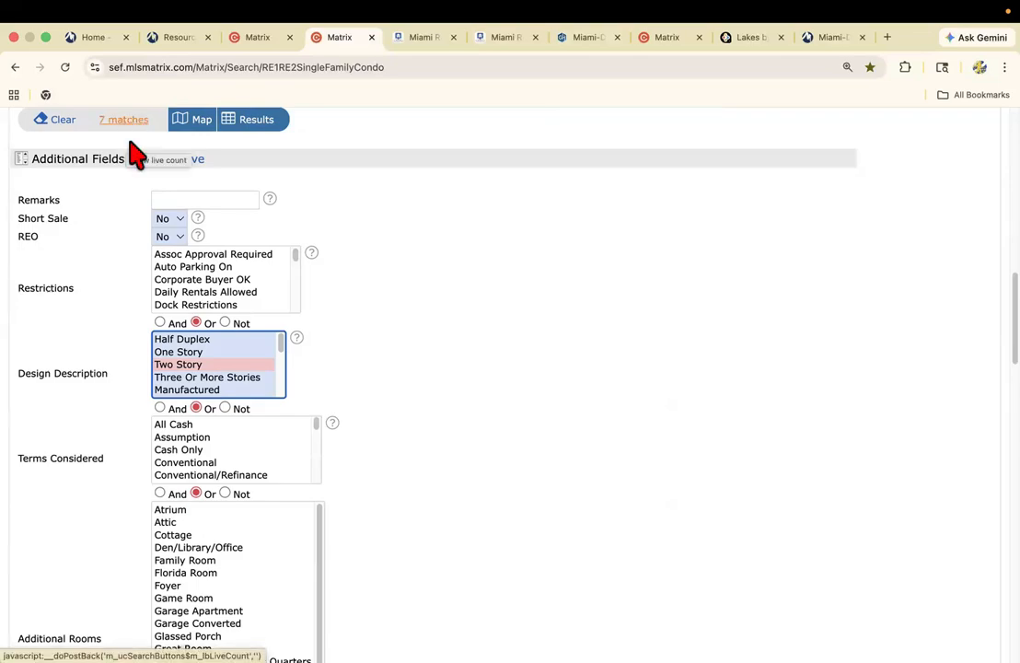
{"action": "scroll", "coordinate": [475, 380], "scroll_direction": "up", "scroll_amount": 3}
{"action": "scroll", "coordinate": [626, 448], "scroll_direction": "up", "scroll_amount": 10}
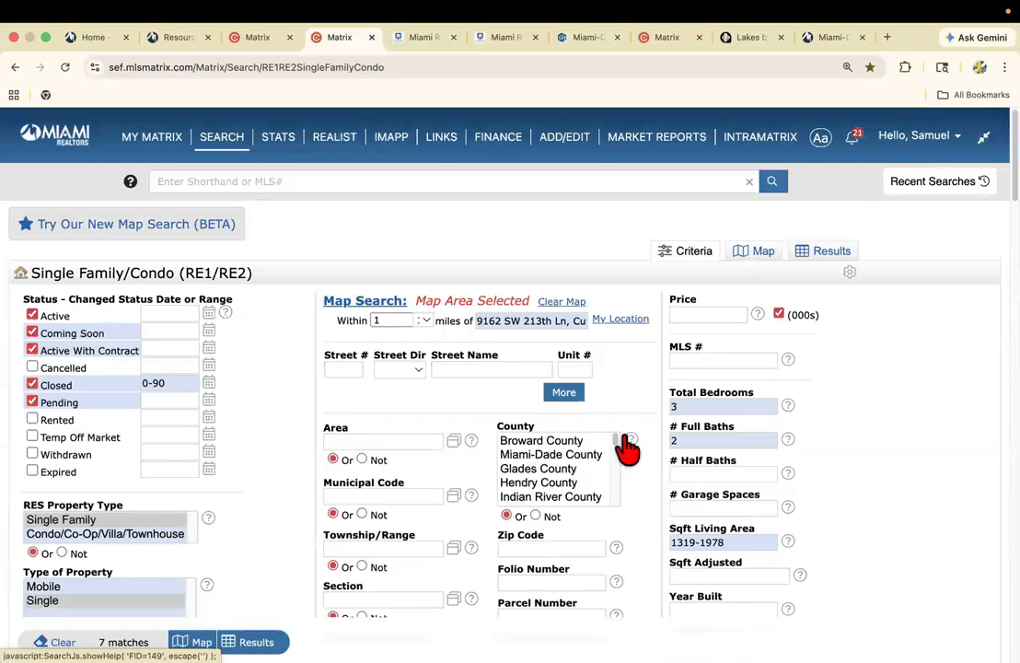
{"action": "left_click", "coordinate": [831, 261]}
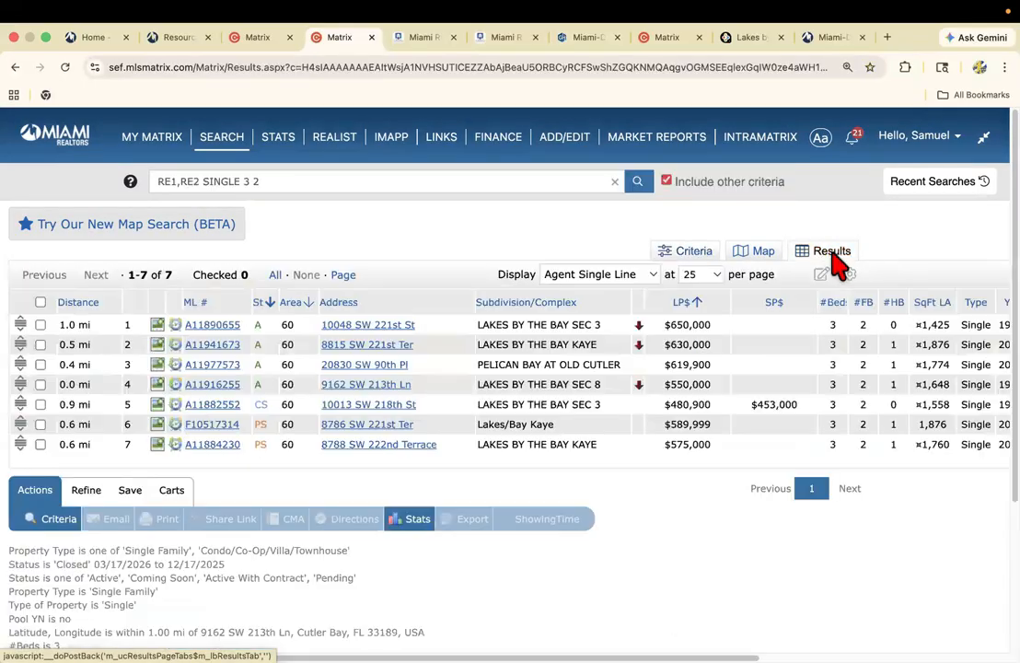
View the matching listings on a zoomed-in map and open the details at the search circle's center marker.
{"action": "left_click", "coordinate": [755, 267]}
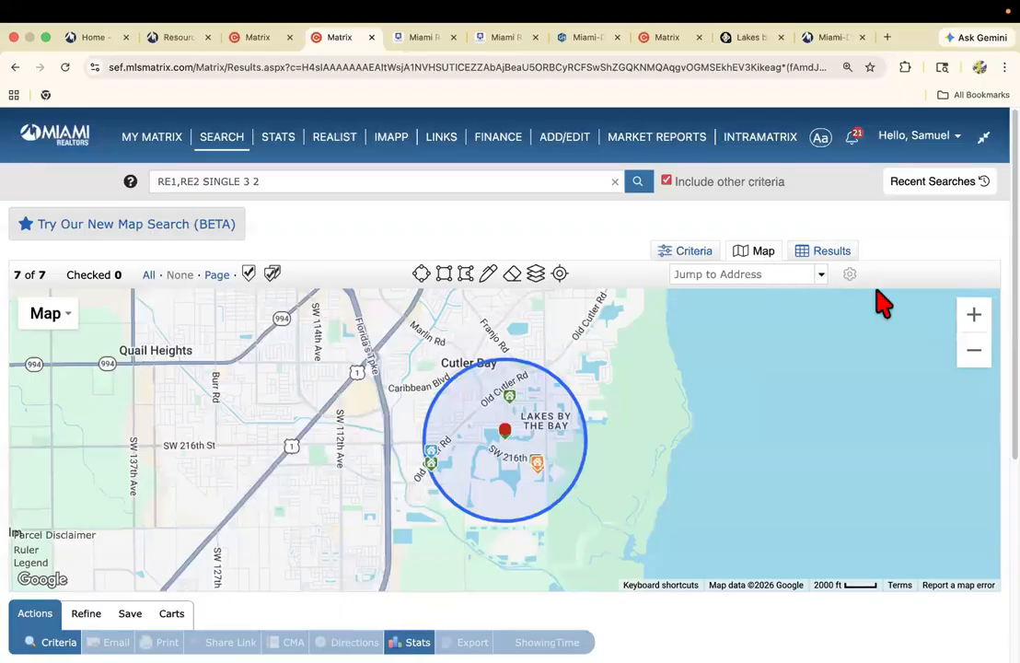
{"action": "left_click", "coordinate": [971, 318]}
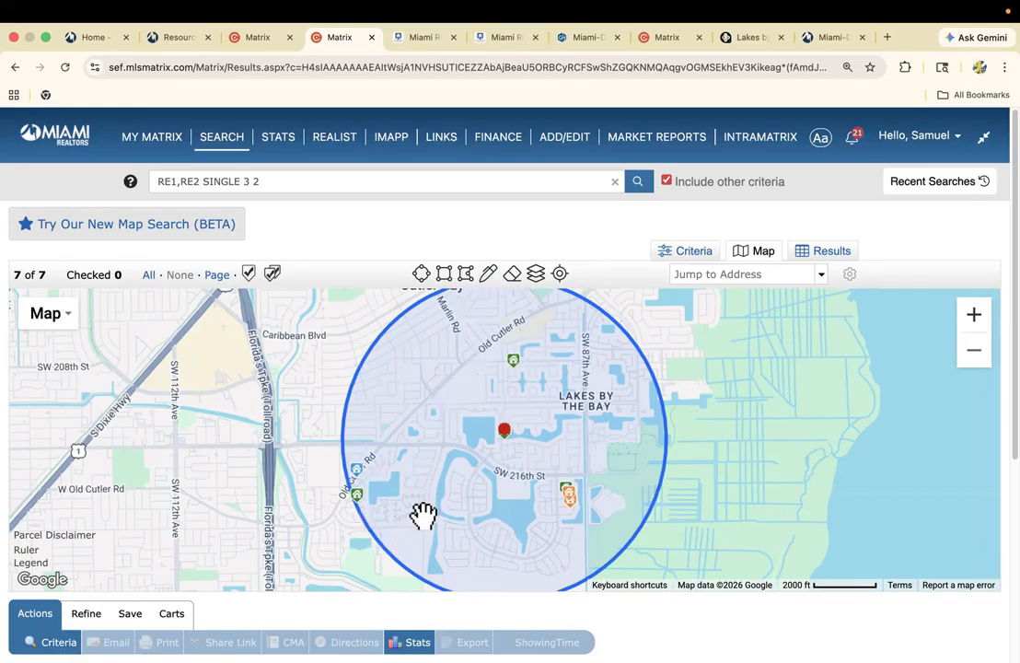
{"action": "left_click", "coordinate": [509, 453]}
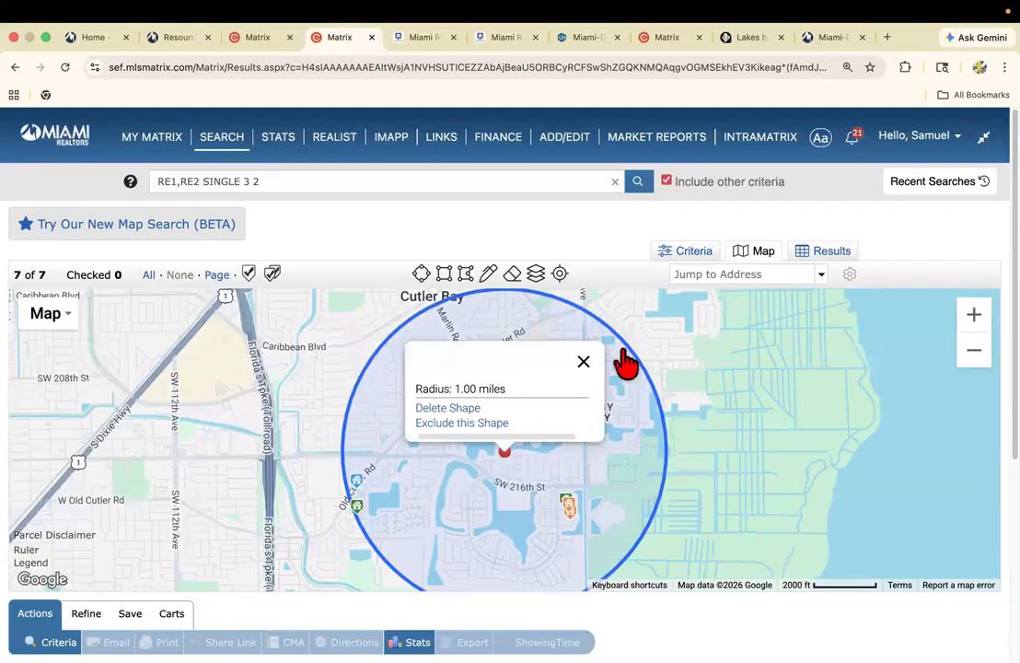
Return to the results list and discard the listing in the Pelican Bay at Old Cutler subdivision.
{"action": "left_click", "coordinate": [829, 256]}
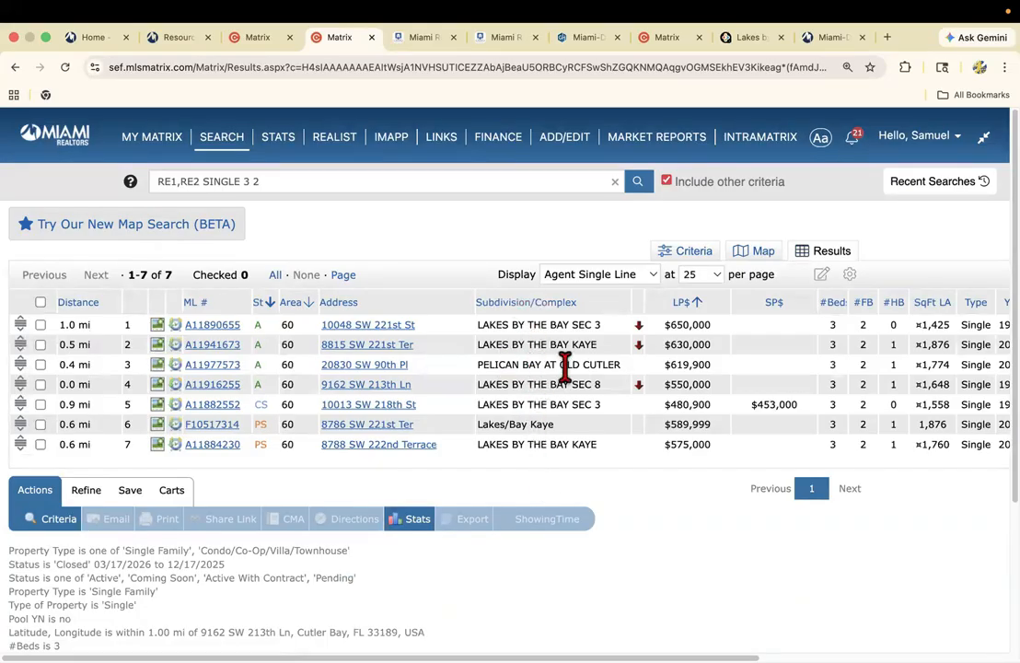
{"action": "left_click", "coordinate": [40, 364]}
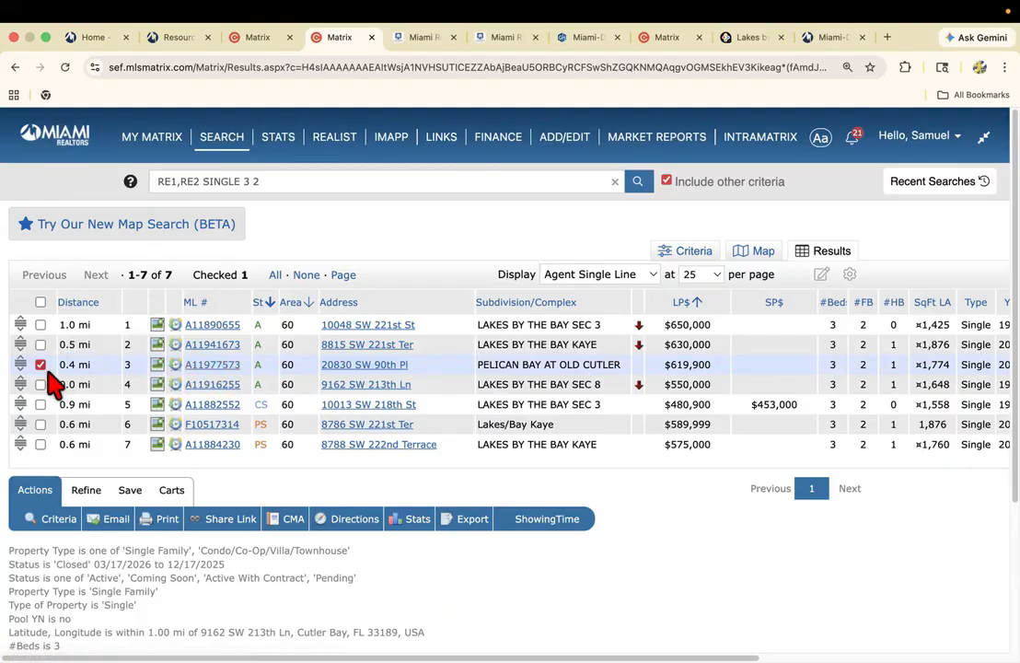
{"action": "left_click", "coordinate": [86, 497]}
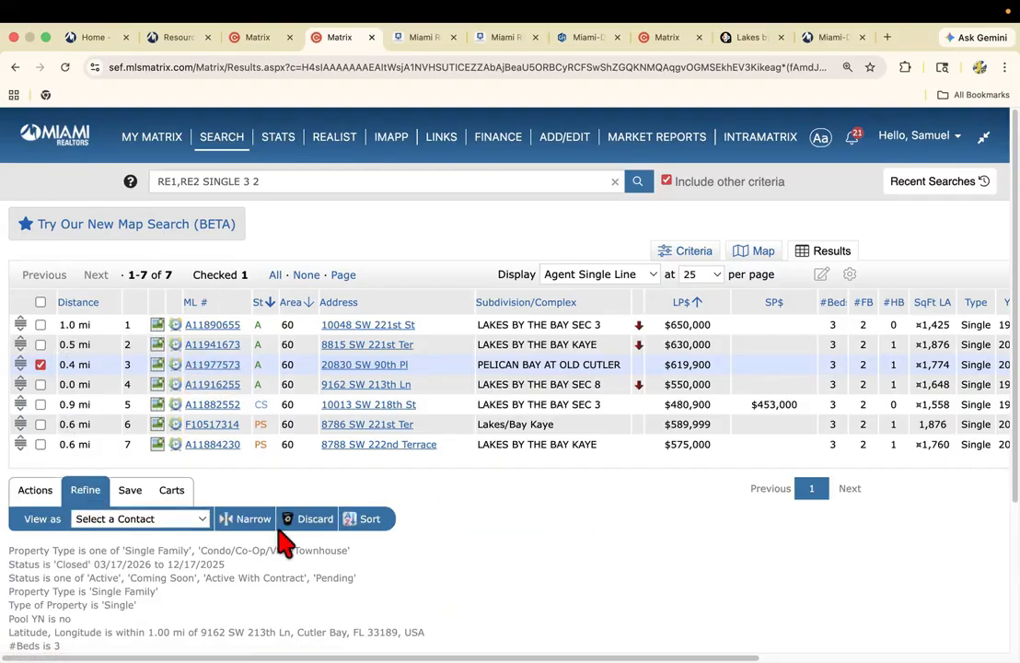
{"action": "left_click", "coordinate": [311, 519]}
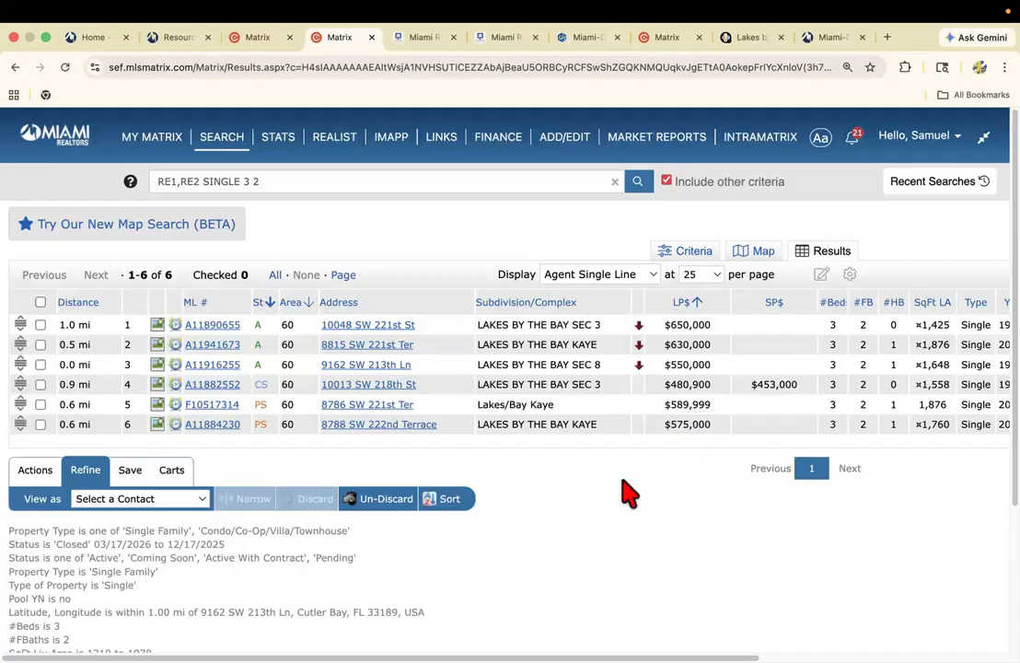
Review the remaining listings' property columns and the search criteria, including the additional fields, and return to the results list.
{"action": "scroll", "coordinate": [518, 449], "scroll_direction": "right", "scroll_amount": 1}
{"action": "scroll", "coordinate": [506, 368], "scroll_direction": "right", "scroll_amount": 5}
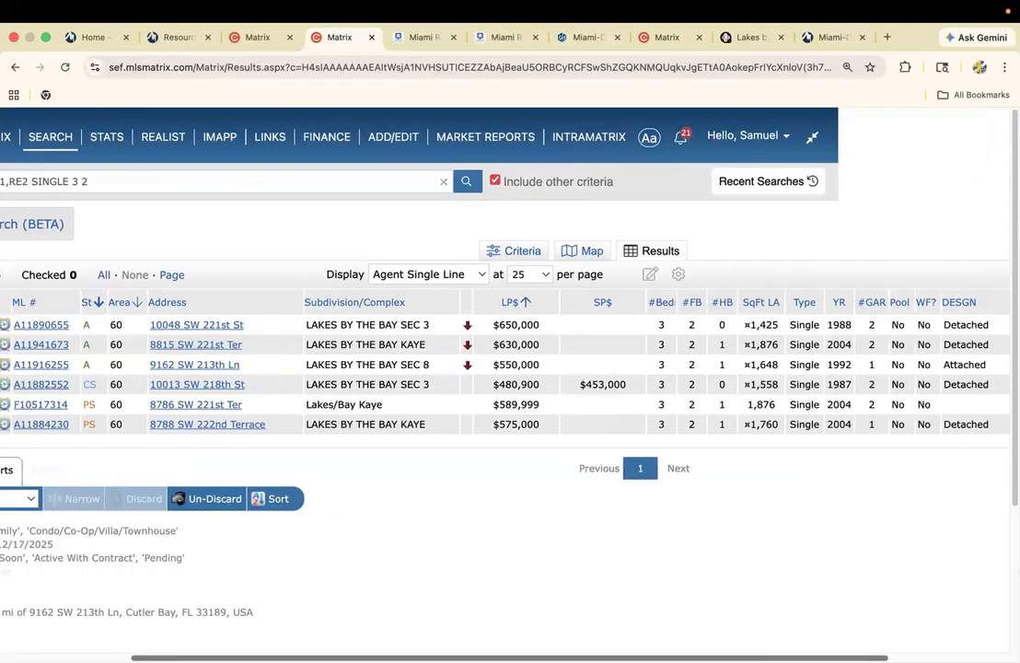
{"action": "scroll", "coordinate": [507, 368], "scroll_direction": "left", "scroll_amount": 1}
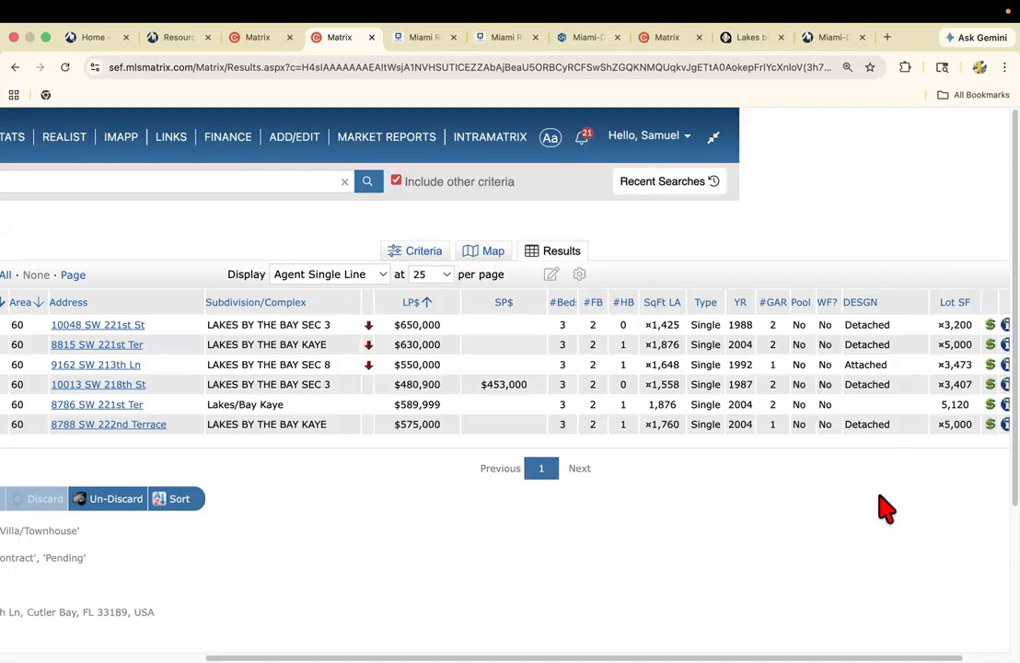
{"action": "left_click", "coordinate": [435, 261]}
{"action": "scroll", "coordinate": [303, 295], "scroll_direction": "down", "scroll_amount": 5}
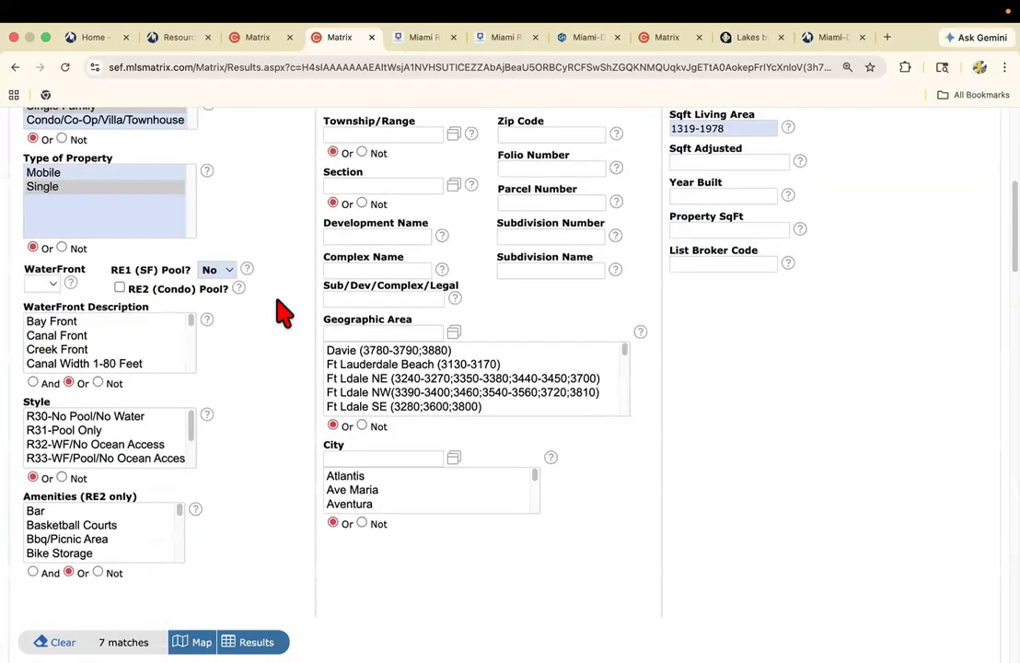
{"action": "scroll", "coordinate": [281, 313], "scroll_direction": "down", "scroll_amount": 10}
{"action": "scroll", "coordinate": [120, 374], "scroll_direction": "down", "scroll_amount": 5}
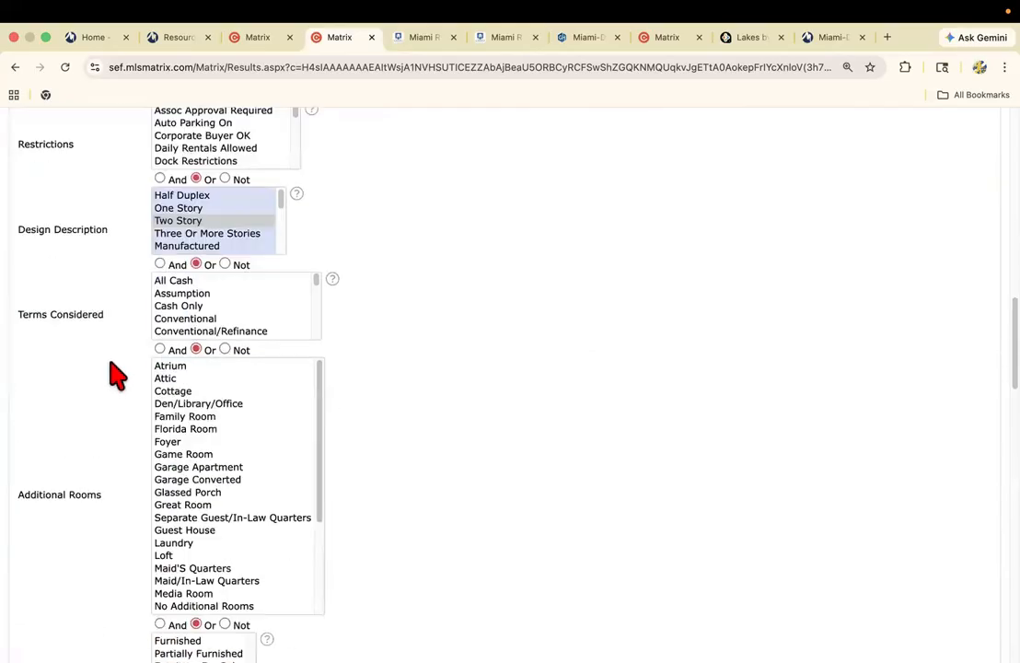
{"action": "scroll", "coordinate": [112, 370], "scroll_direction": "down", "scroll_amount": 5}
{"action": "scroll", "coordinate": [112, 370], "scroll_direction": "up", "scroll_amount": 5}
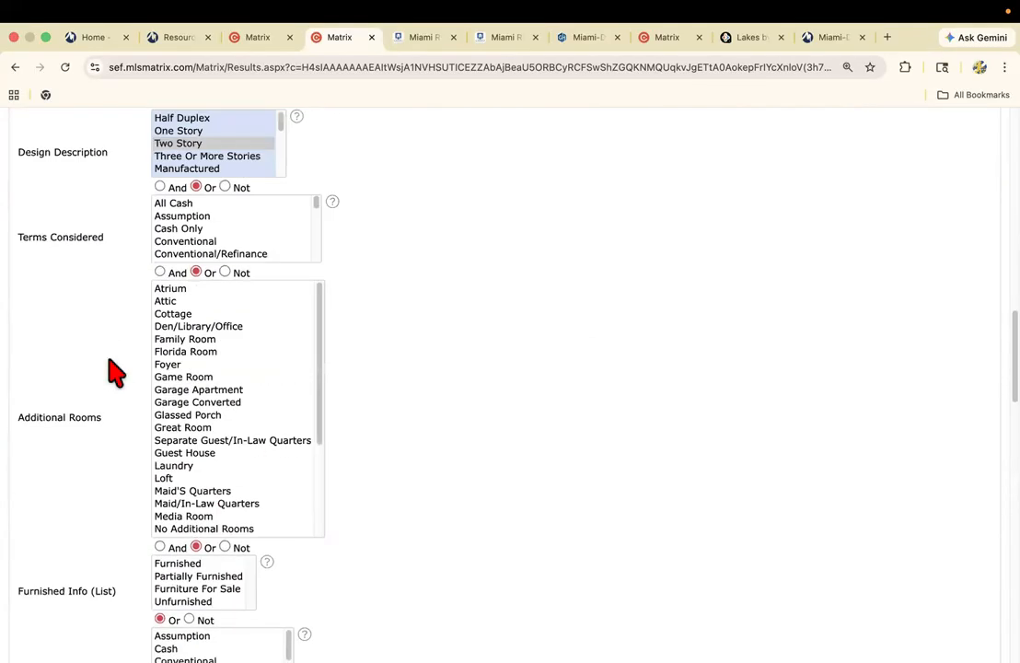
{"action": "scroll", "coordinate": [113, 372], "scroll_direction": "up", "scroll_amount": 8}
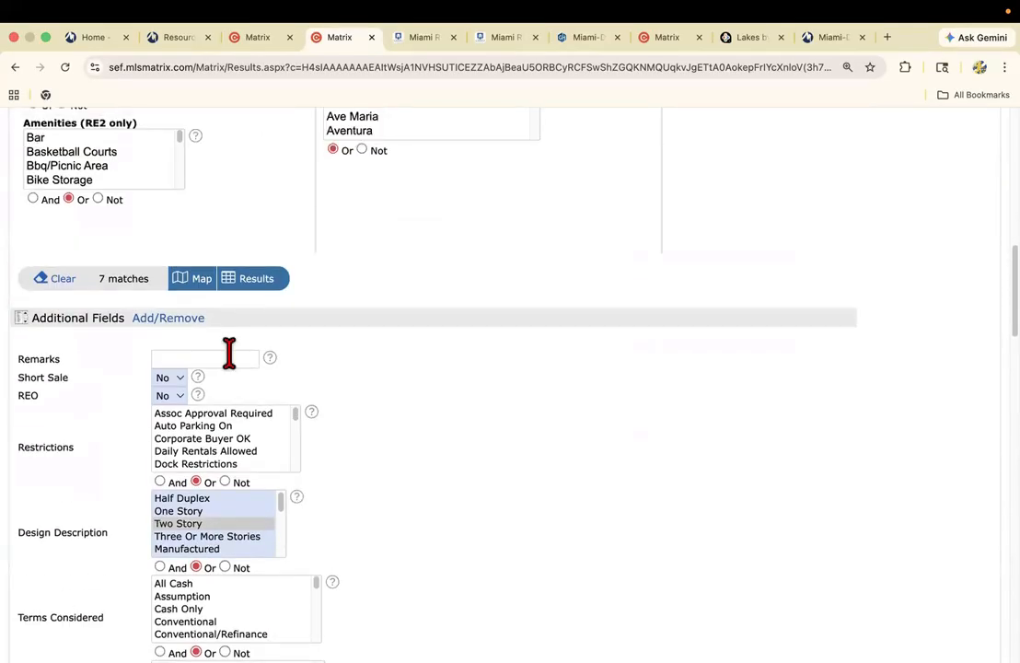
{"action": "scroll", "coordinate": [539, 357], "scroll_direction": "up", "scroll_amount": 1}
{"action": "scroll", "coordinate": [539, 357], "scroll_direction": "up", "scroll_amount": 10}
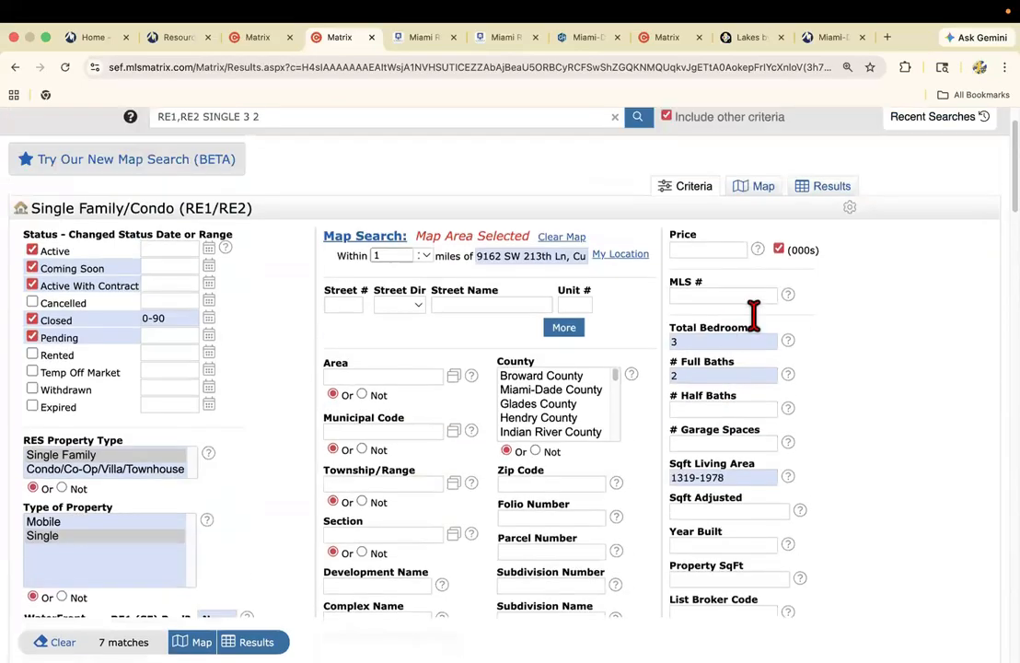
{"action": "left_click", "coordinate": [823, 189]}
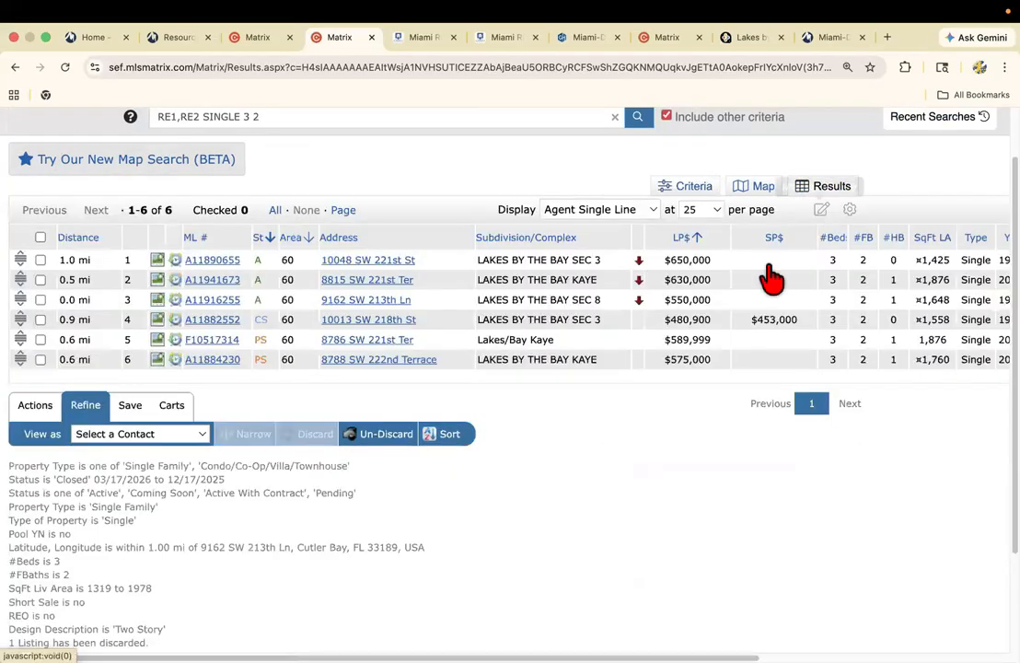
Compare the listings' Lot SF values with the subject property's lot size in the IMAPP Property Tax report.
{"action": "scroll", "coordinate": [510, 368], "scroll_direction": "right", "scroll_amount": 3}
{"action": "scroll", "coordinate": [510, 368], "scroll_direction": "right", "scroll_amount": 6}
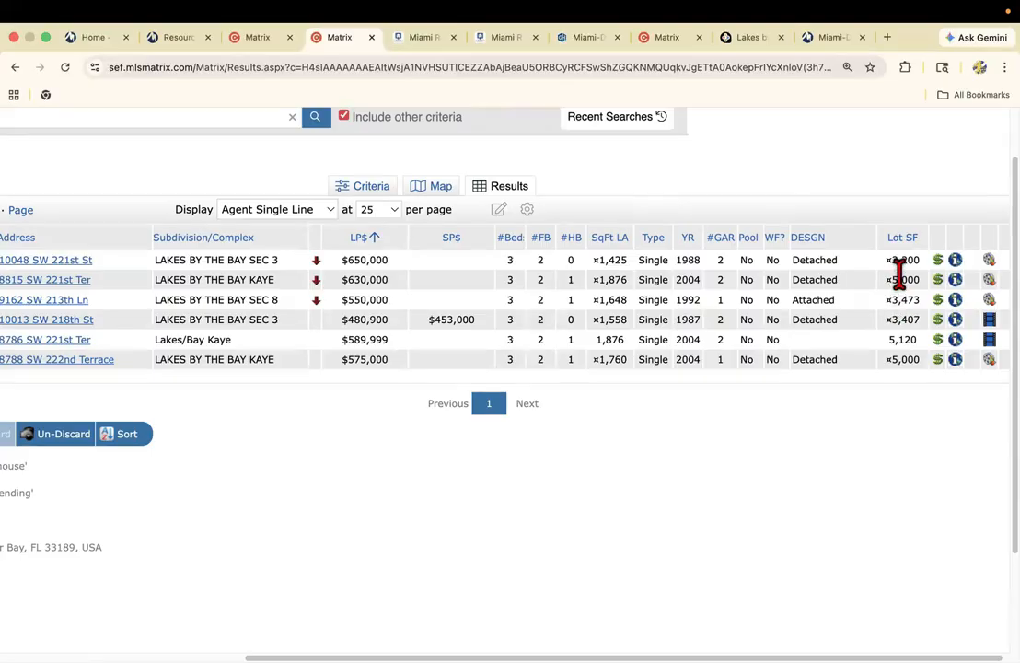
{"action": "left_click", "coordinate": [423, 39]}
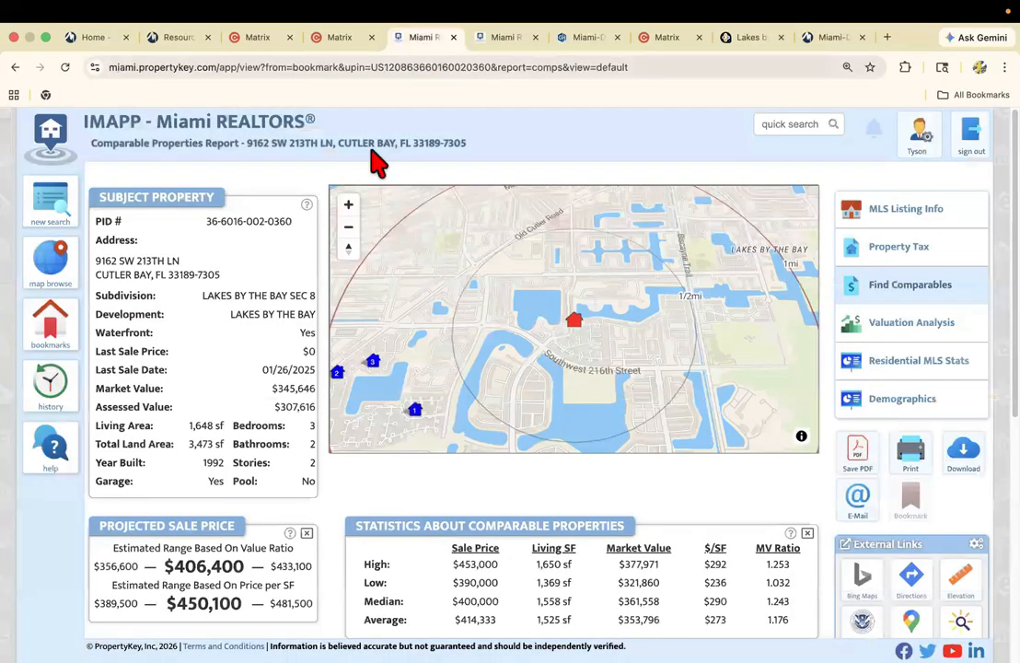
{"action": "scroll", "coordinate": [276, 350], "scroll_direction": "down", "scroll_amount": 3}
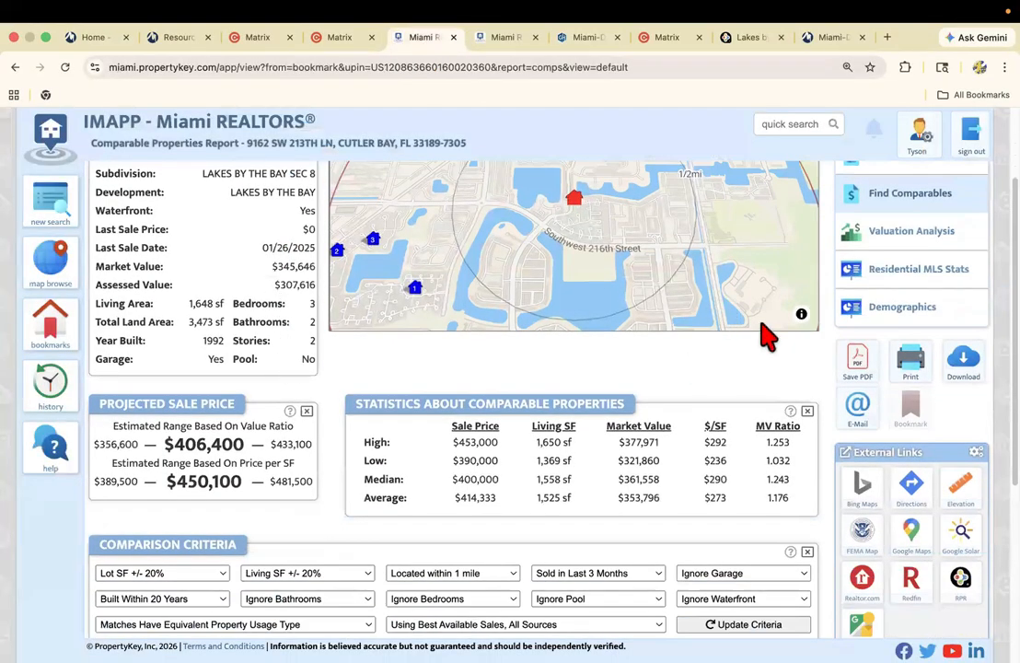
{"action": "scroll", "coordinate": [907, 239], "scroll_direction": "up", "scroll_amount": 3}
{"action": "left_click", "coordinate": [901, 261]}
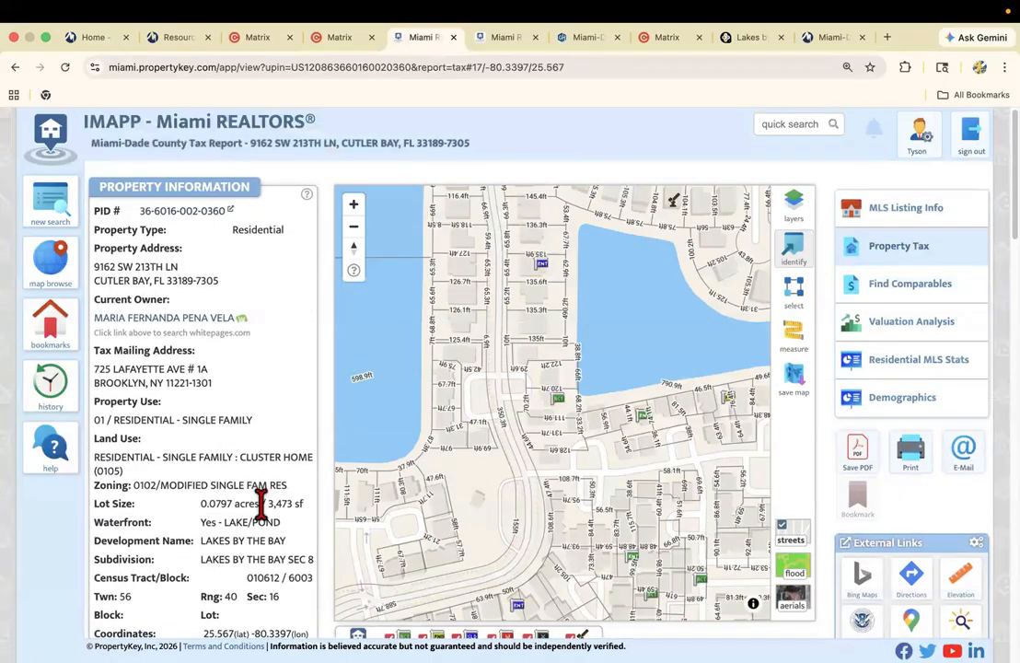
{"action": "left_click", "coordinate": [339, 38]}
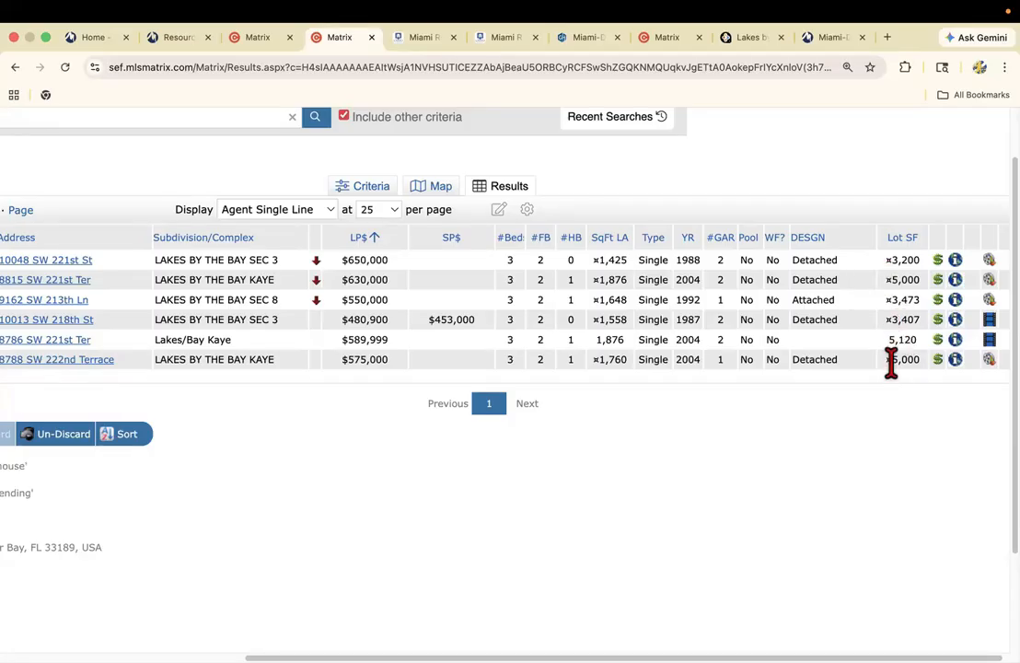
Discard the two Lakes by the Bay Kaye listings and the Lakes/Bay Kaye listing from the results.
{"action": "scroll", "coordinate": [674, 513], "scroll_direction": "left", "scroll_amount": 5}
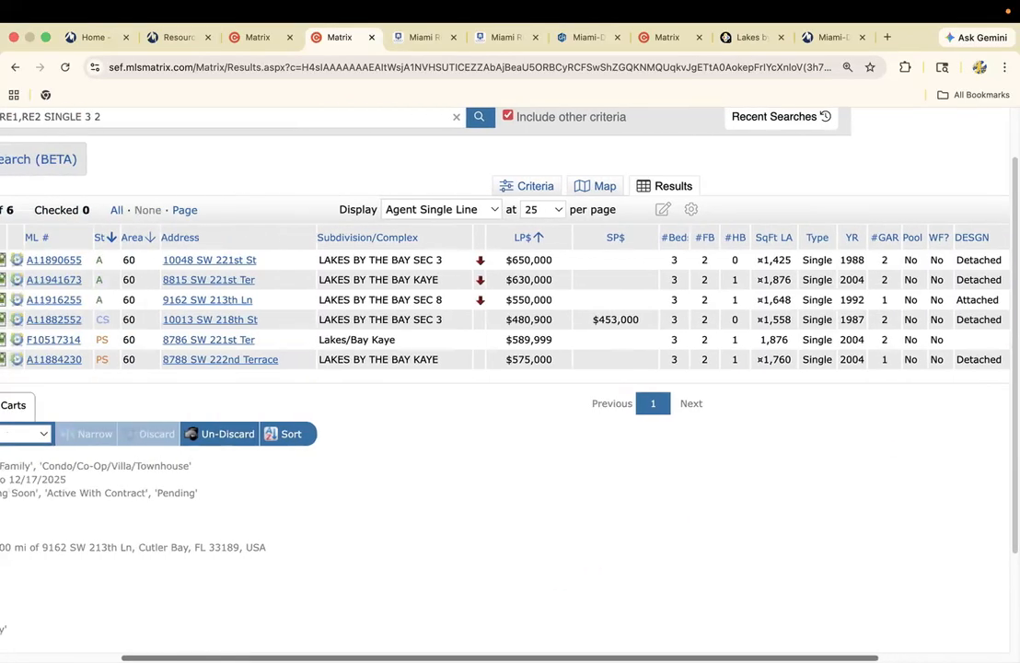
{"action": "scroll", "coordinate": [46, 624], "scroll_direction": "left", "scroll_amount": 1}
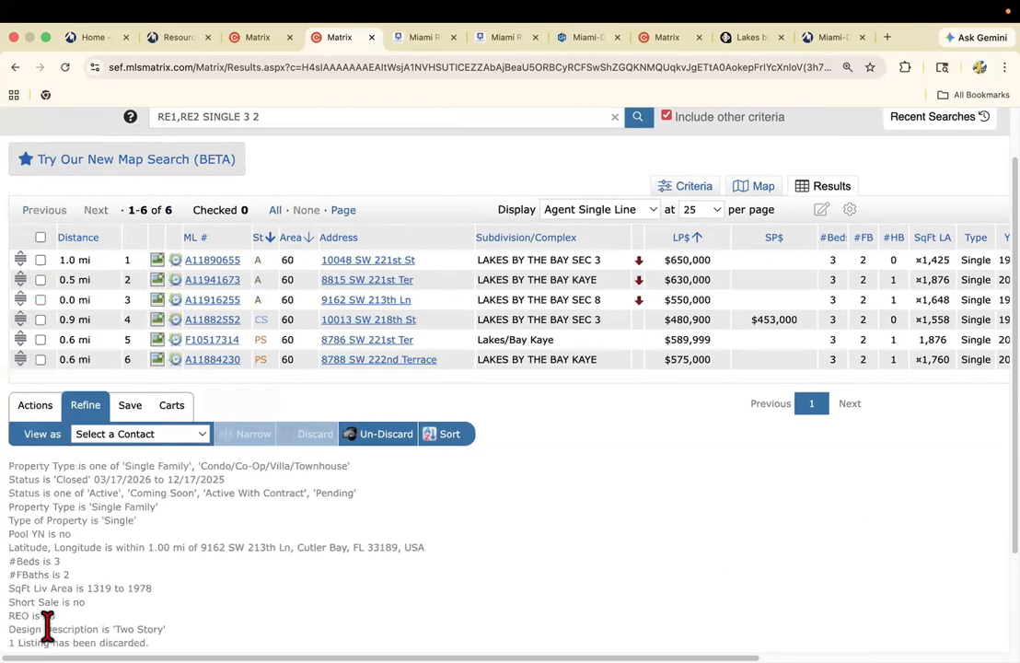
{"action": "left_click", "coordinate": [41, 280]}
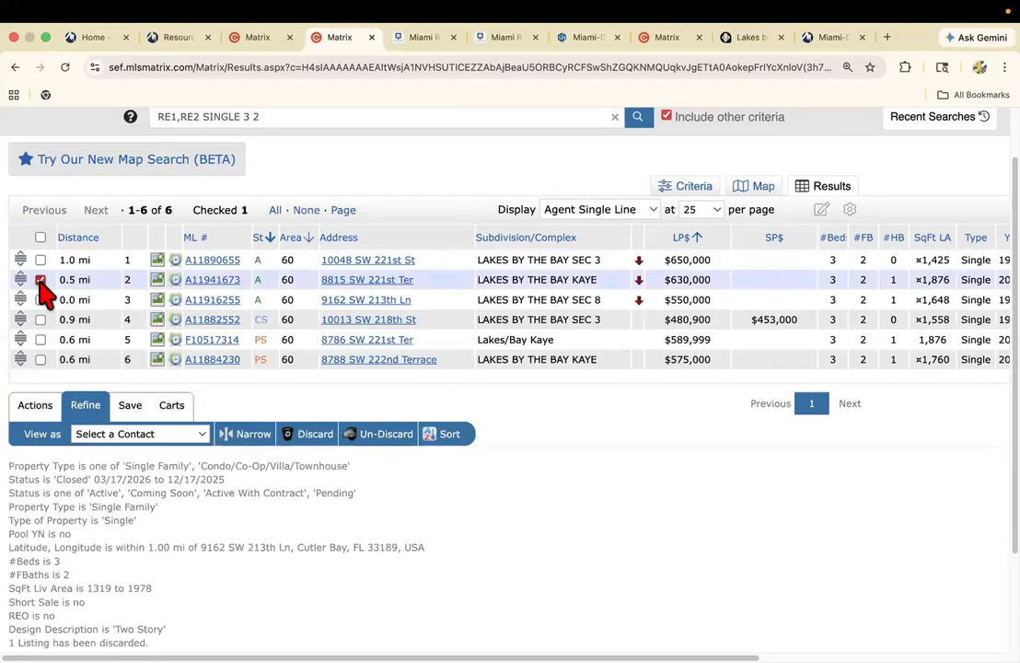
{"action": "left_click", "coordinate": [39, 340]}
{"action": "left_click", "coordinate": [40, 360]}
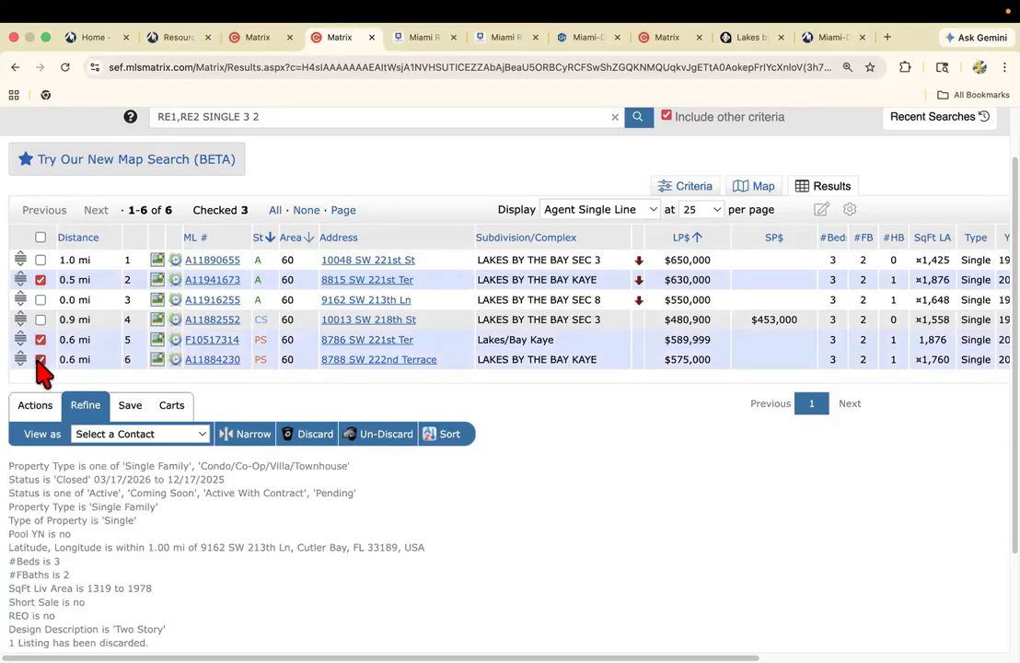
{"action": "left_click", "coordinate": [308, 433]}
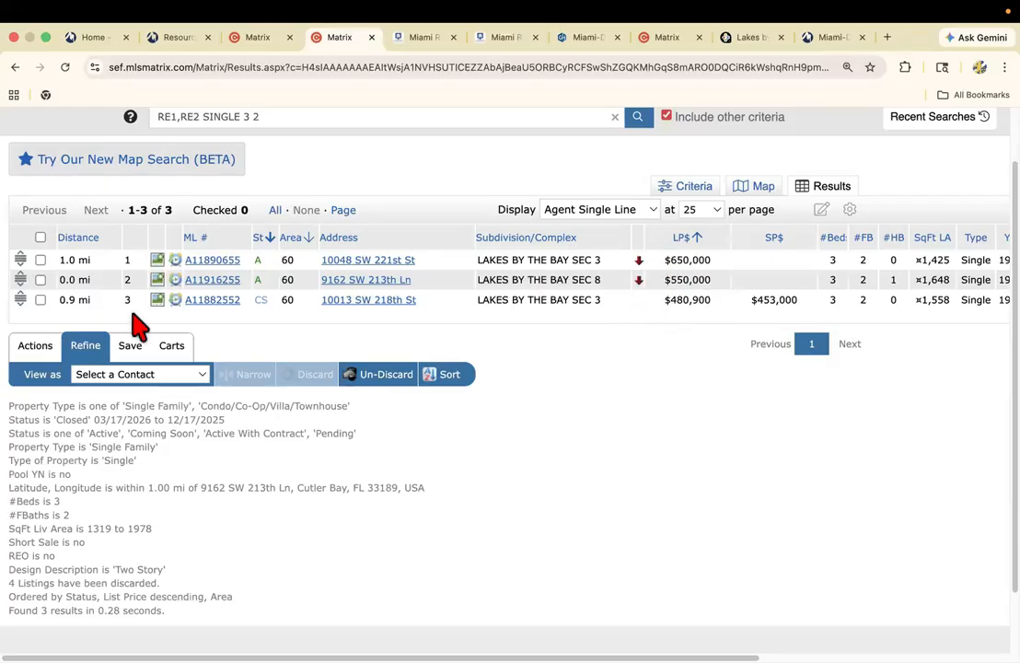
Check the remaining matches against the subject home's listing in the other Matrix tab, leaving no listings selected.
{"action": "left_click", "coordinate": [36, 349]}
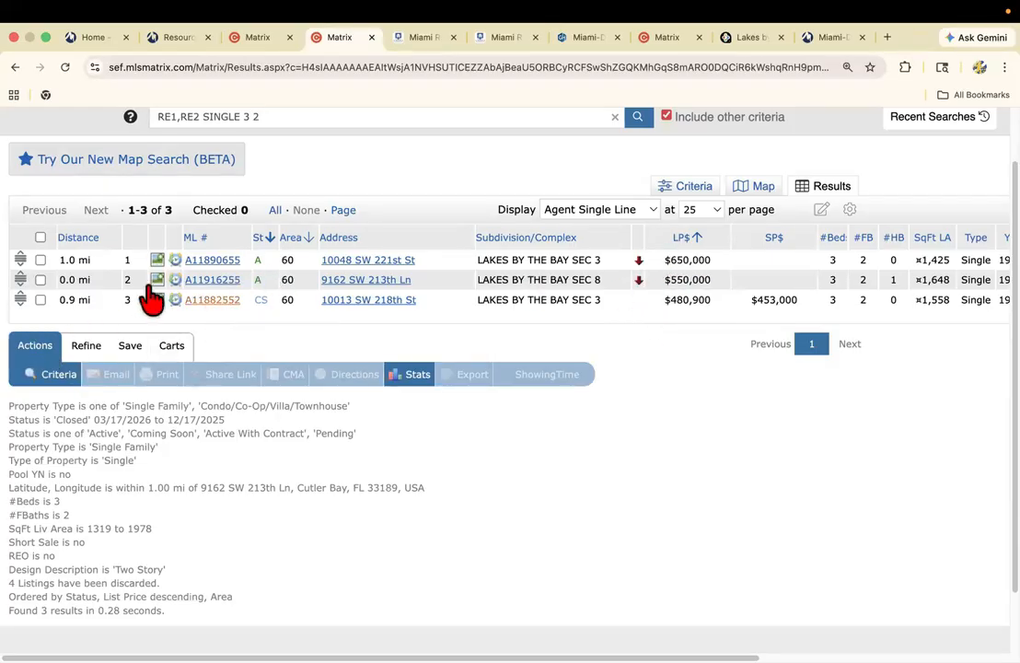
{"action": "left_click", "coordinate": [40, 237]}
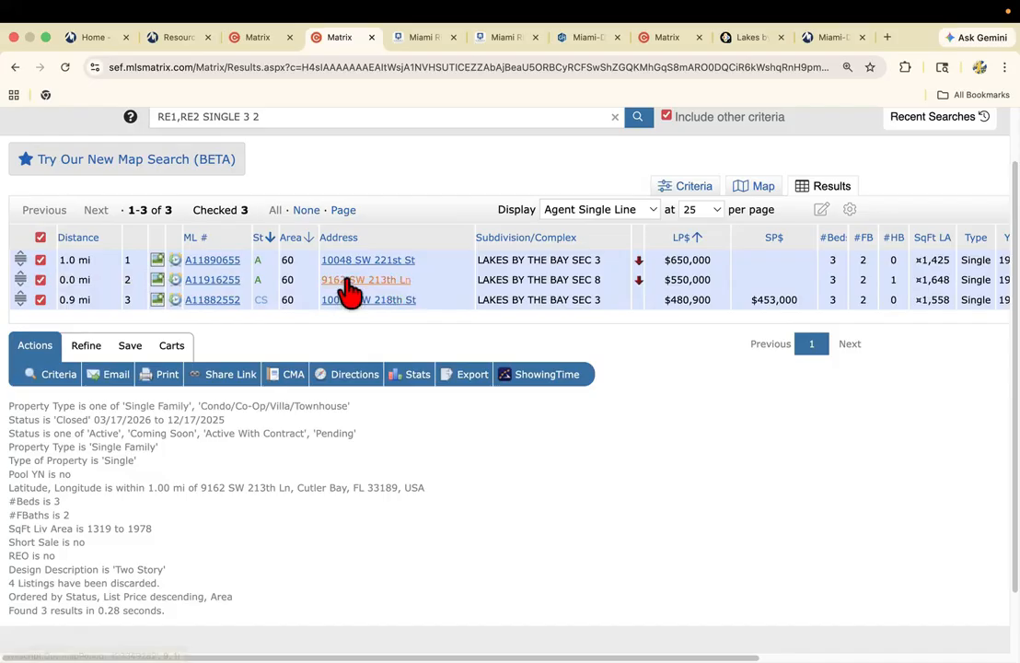
{"action": "left_click", "coordinate": [249, 37]}
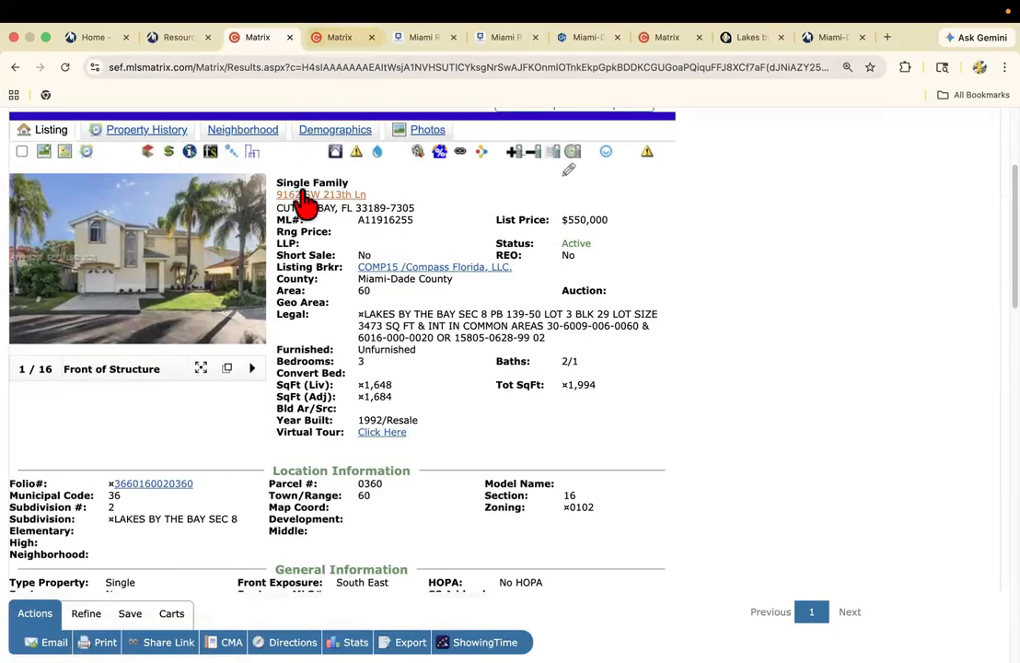
{"action": "left_click", "coordinate": [342, 37]}
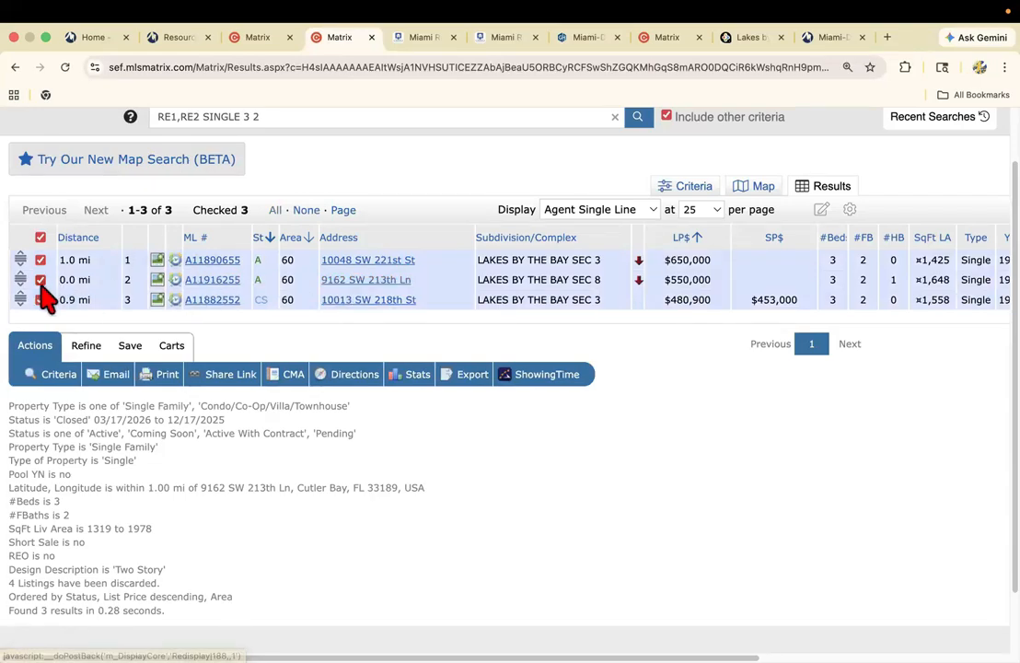
{"action": "left_click", "coordinate": [41, 237]}
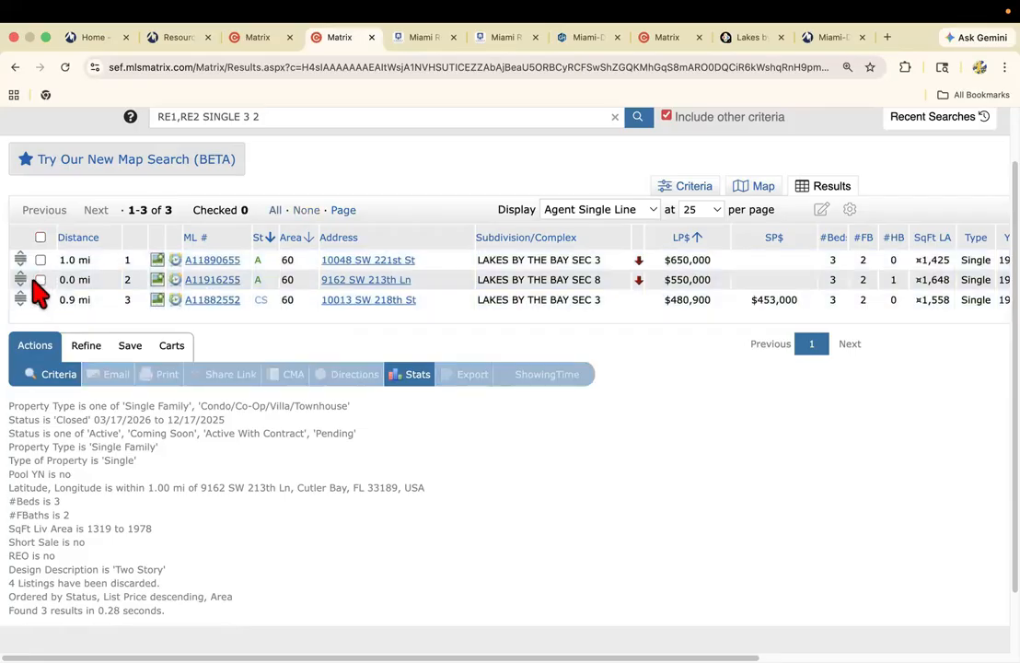
Discard the subject property's own listing, at 0.0 mi in Lakes by the Bay Sec 8, from the results.
{"action": "left_click", "coordinate": [40, 280]}
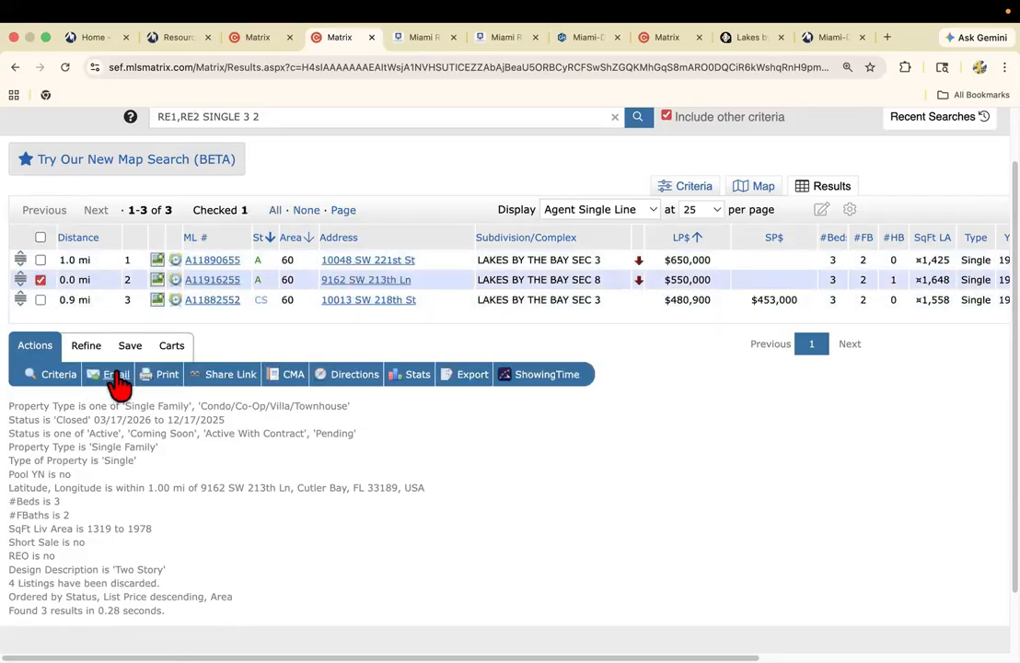
{"action": "left_click", "coordinate": [87, 349]}
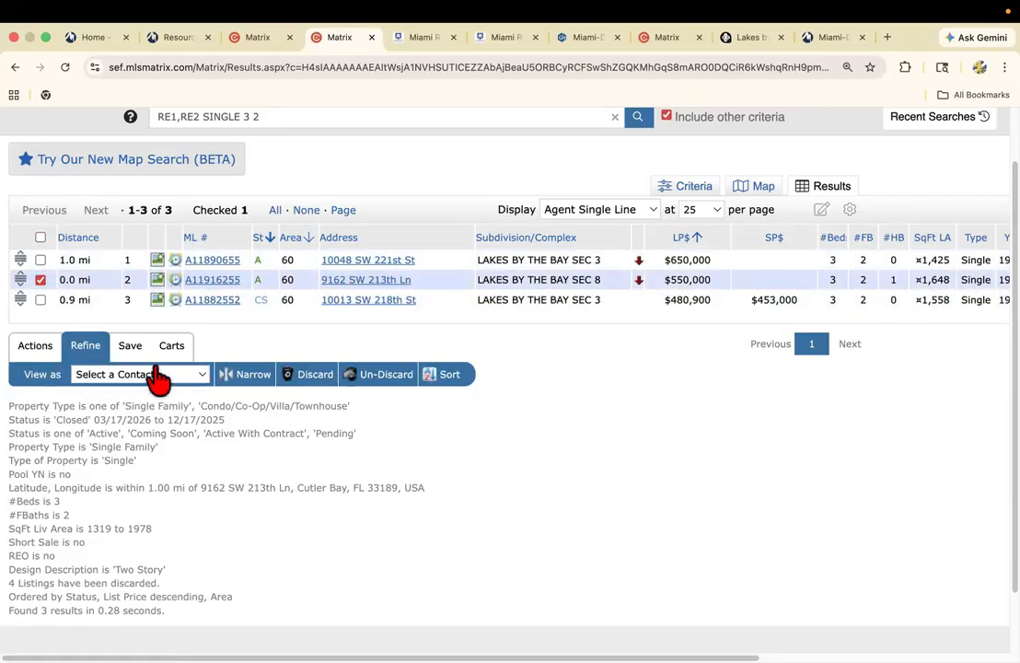
{"action": "left_click", "coordinate": [311, 374]}
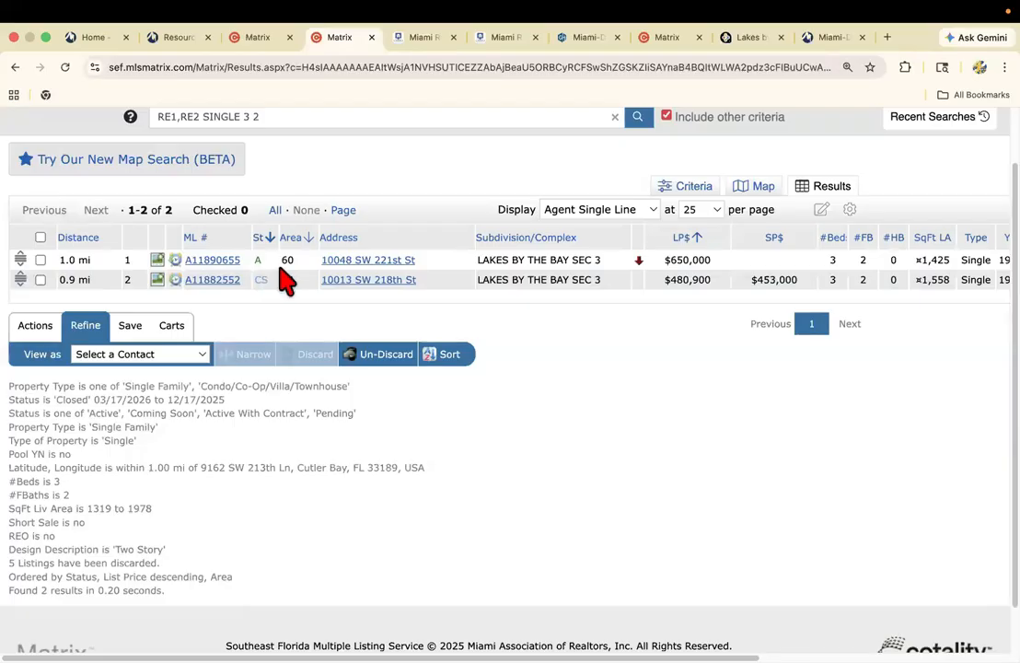
Extend the Closed status range to 0-120 days and display the updated list of matching listings.
{"action": "left_click", "coordinate": [695, 188]}
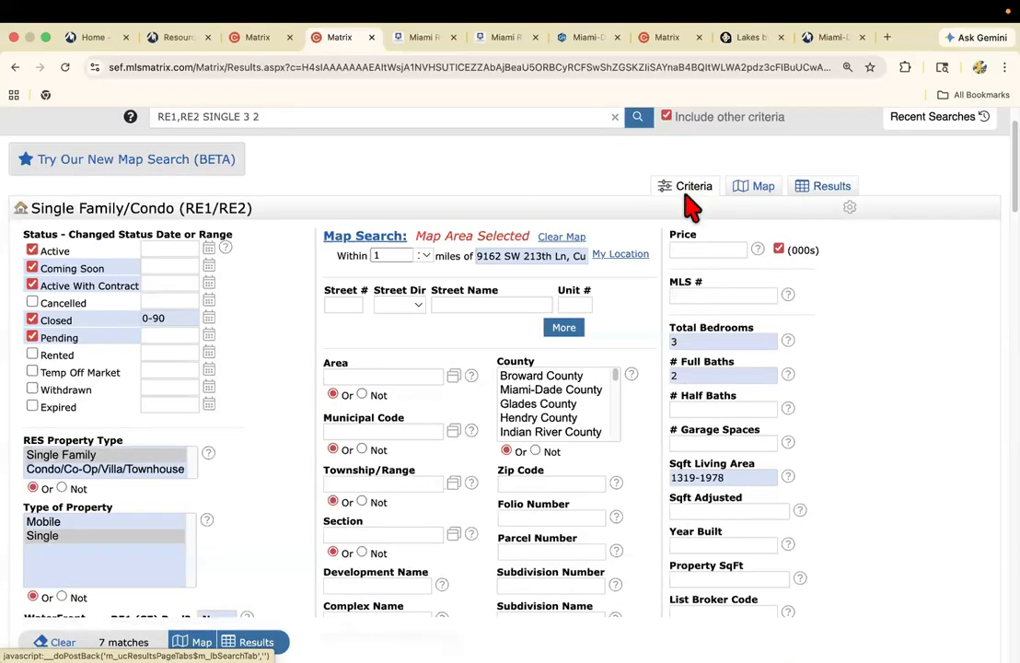
{"action": "left_click", "coordinate": [187, 317]}
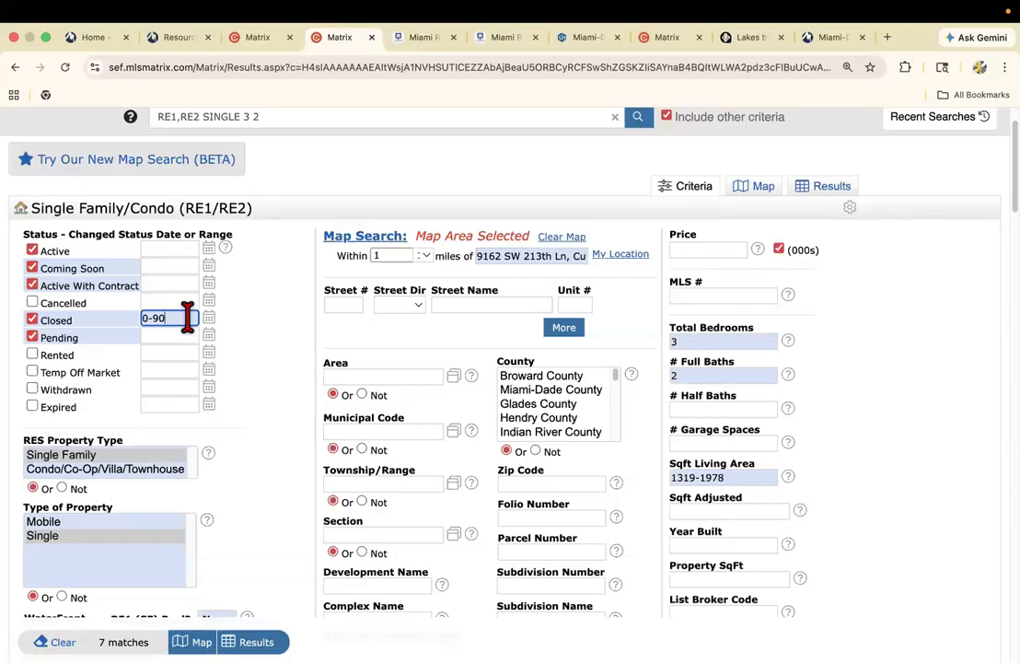
{"action": "key", "text": "BackSpace"}
{"action": "key", "text": "BackSpace"}
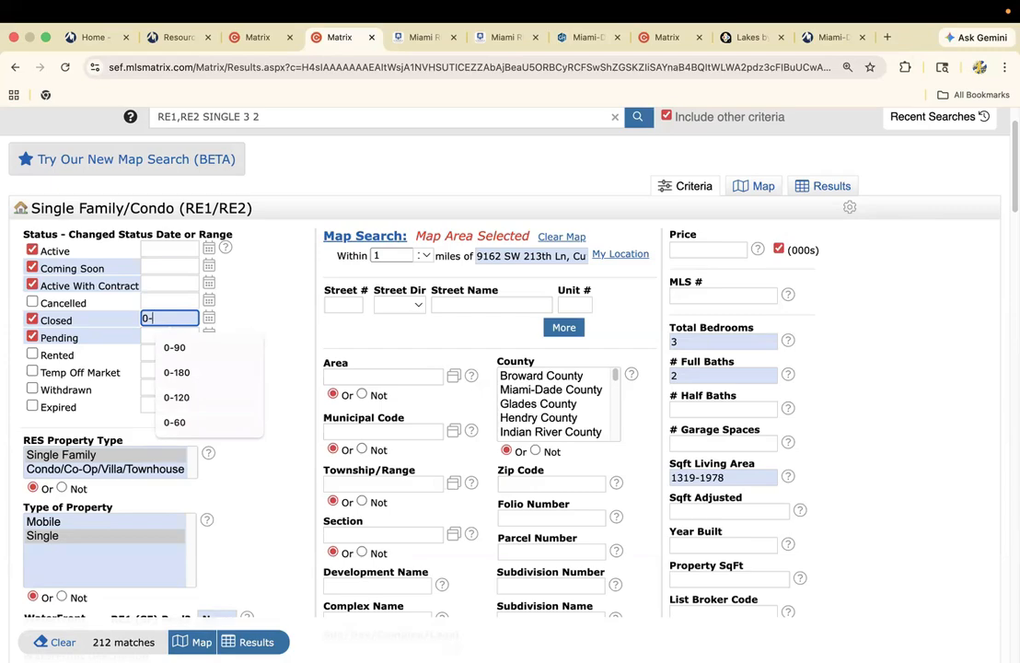
{"action": "type", "text": "120"}
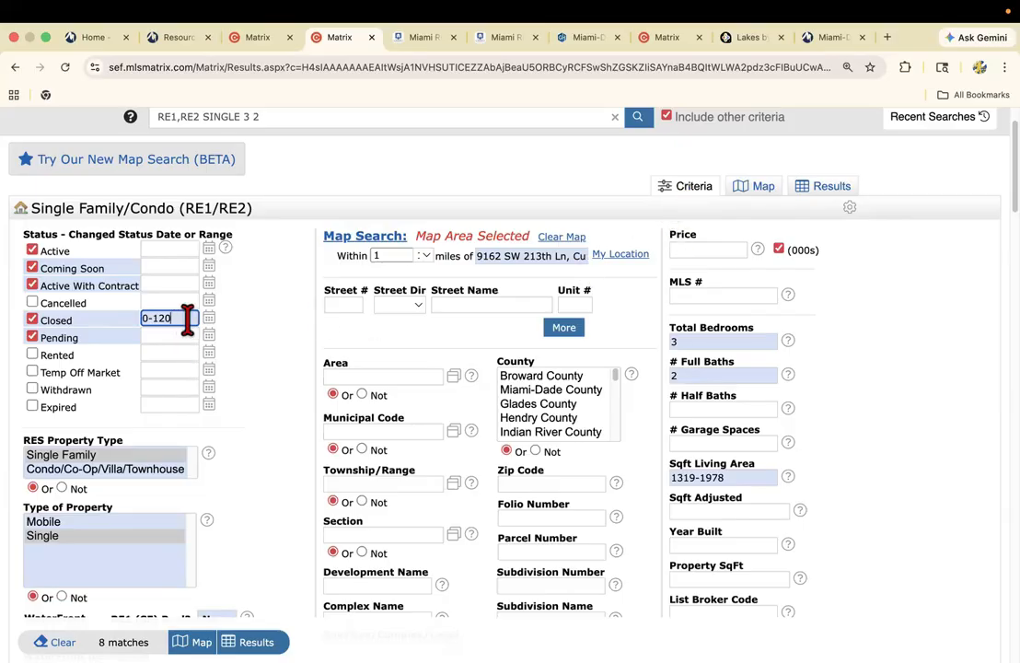
{"action": "left_click", "coordinate": [812, 196]}
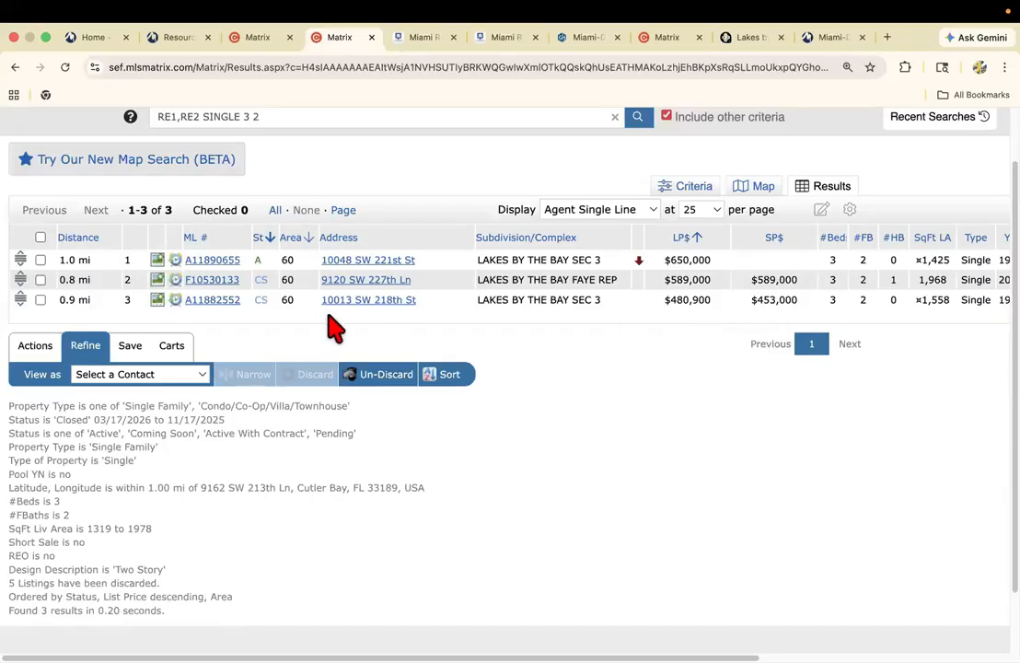
Select all three matching listings in the search results for use in a report.
{"action": "left_click", "coordinate": [40, 238]}
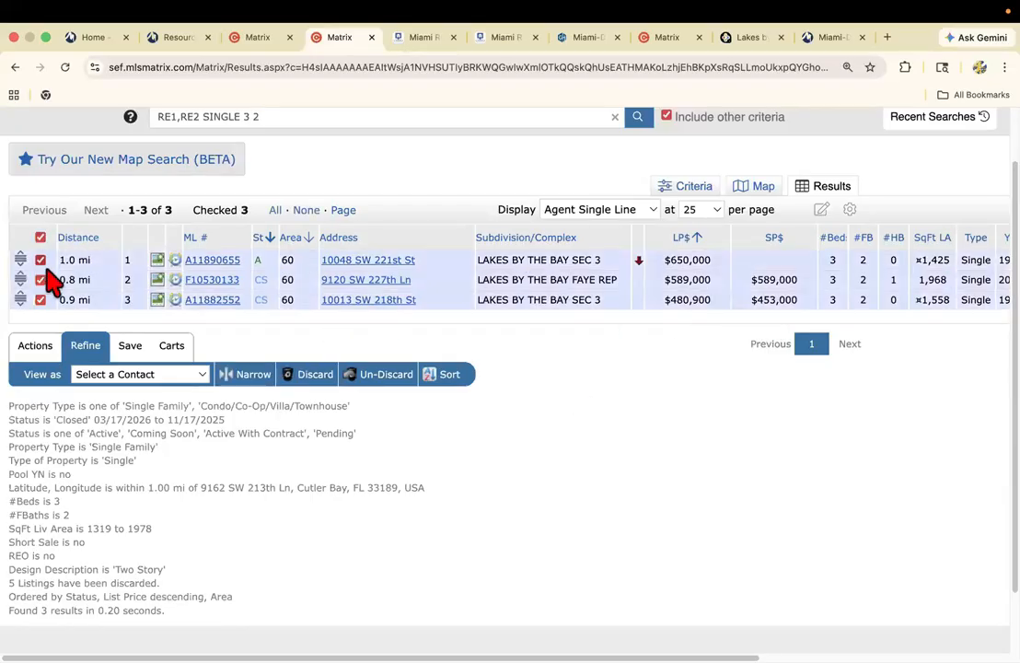
{"action": "left_click", "coordinate": [37, 352]}
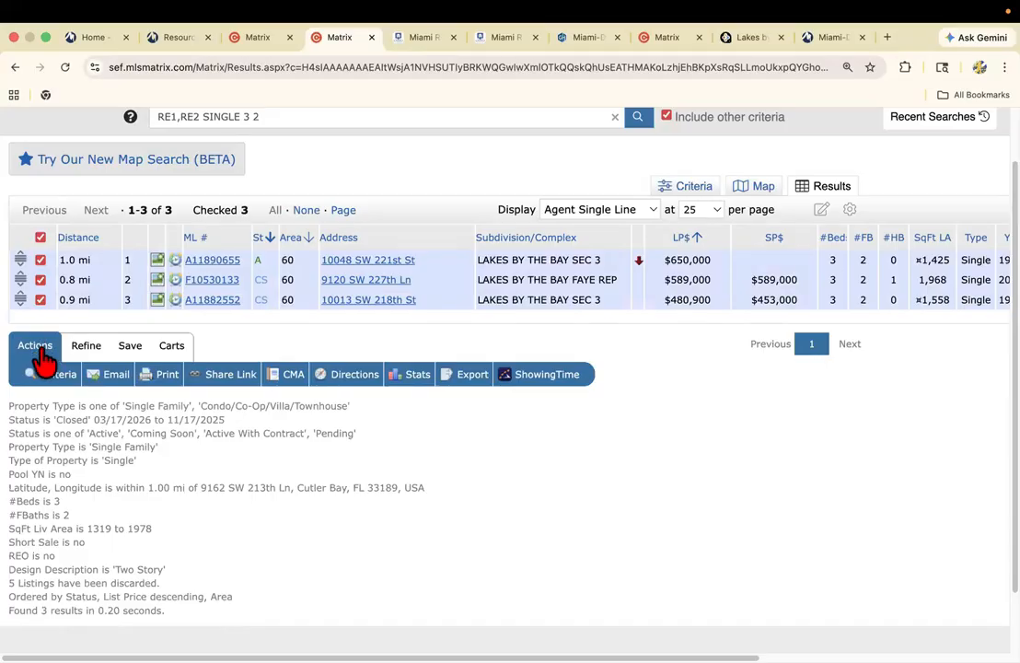
Look over the CMA wizard's start stage and its available and selected pages, and return to the search results.
{"action": "left_click", "coordinate": [290, 377]}
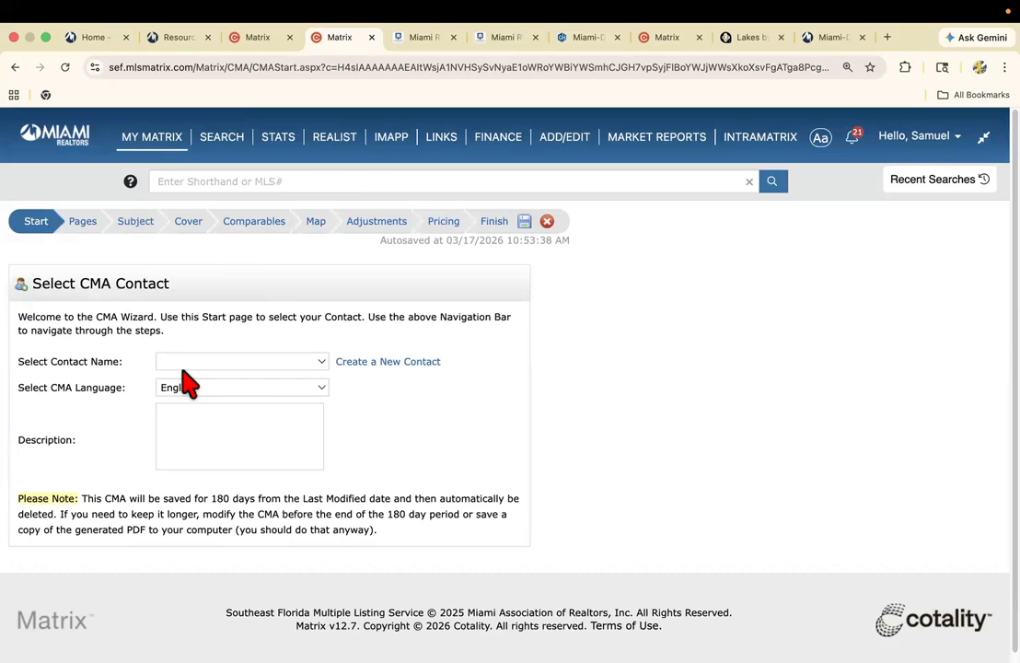
{"action": "left_click", "coordinate": [82, 223]}
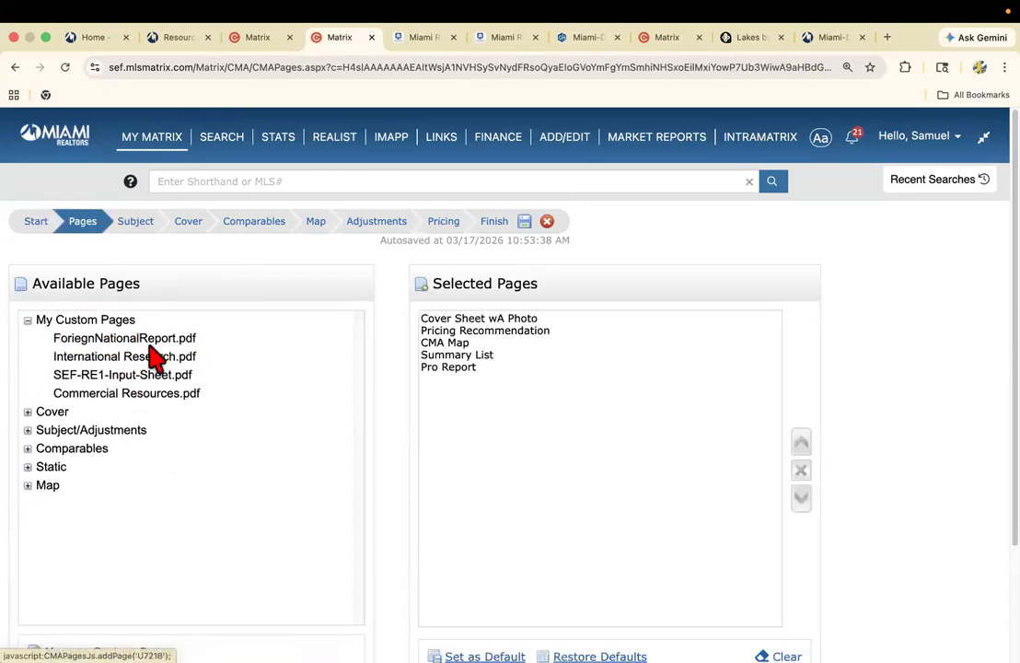
{"action": "scroll", "coordinate": [150, 354], "scroll_direction": "down", "scroll_amount": 3}
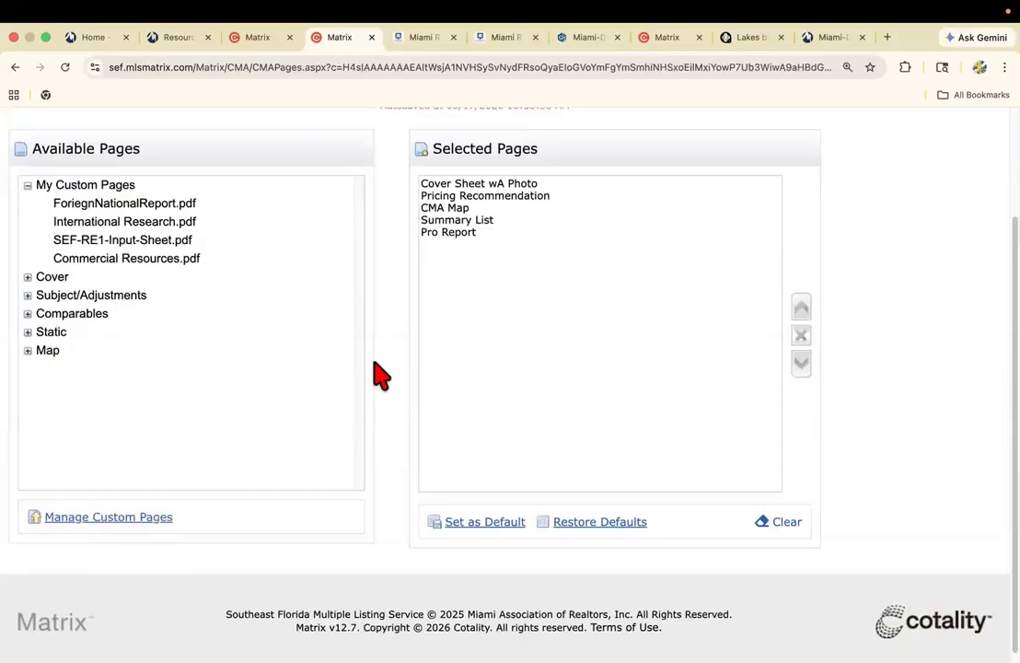
{"action": "left_click", "coordinate": [14, 68]}
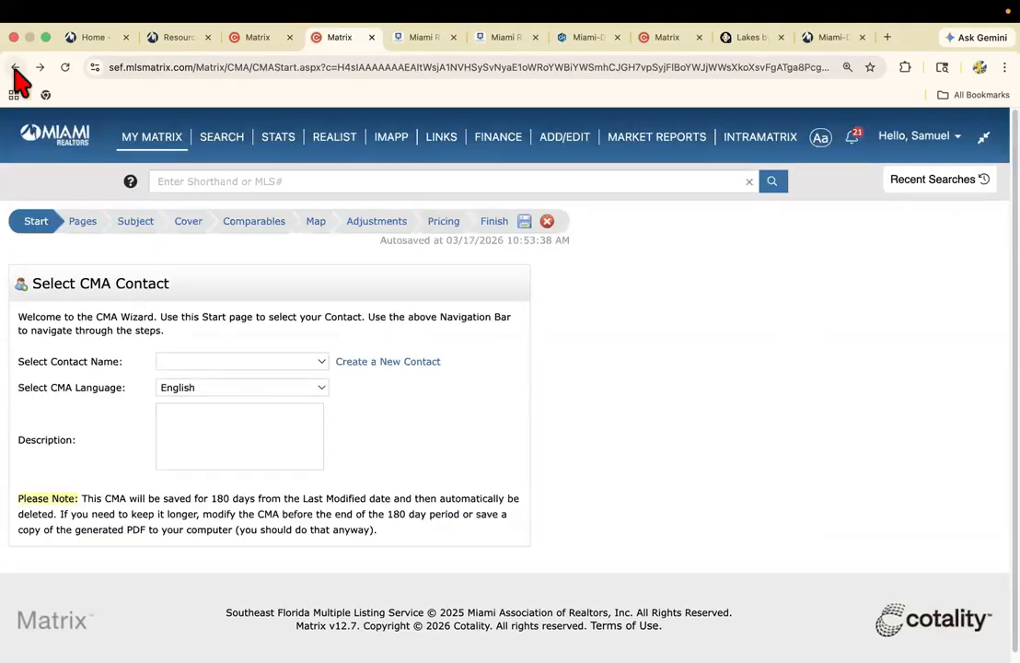
{"action": "left_click", "coordinate": [14, 67]}
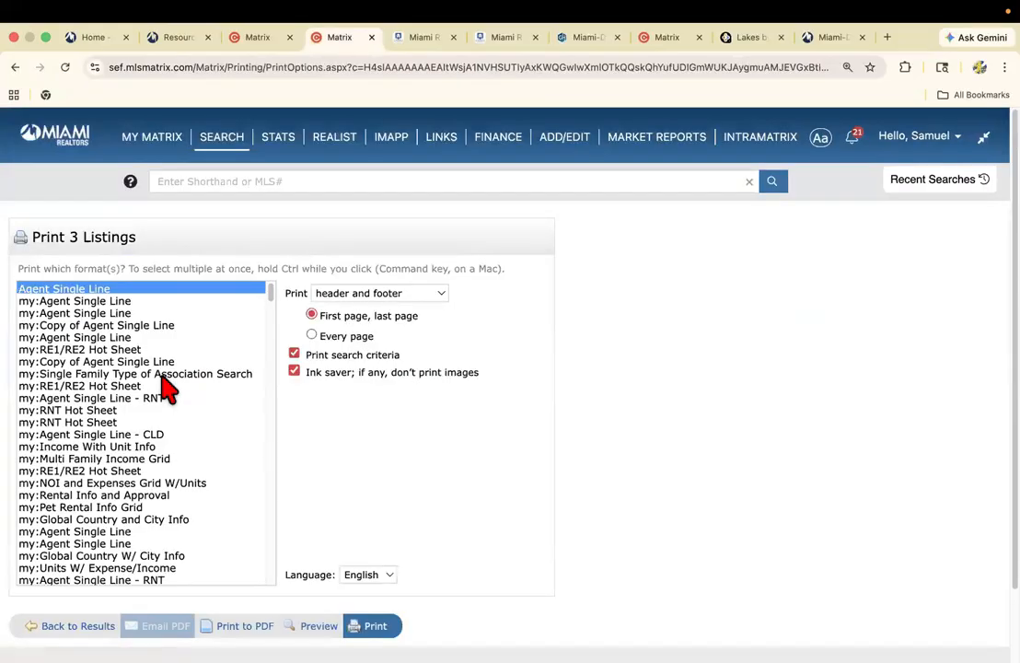
Print the CMA 1 Line Summary Report and the 3-Up Comparison for the three selected listings to PDF.
{"action": "scroll", "coordinate": [166, 389], "scroll_direction": "down", "scroll_amount": 15}
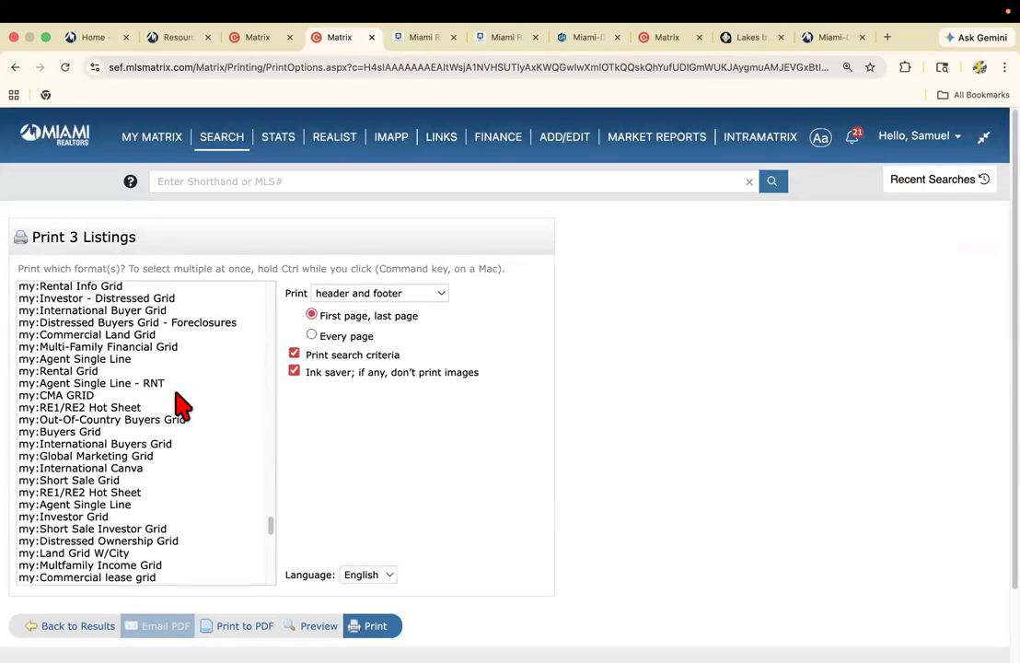
{"action": "scroll", "coordinate": [181, 405], "scroll_direction": "down", "scroll_amount": 6}
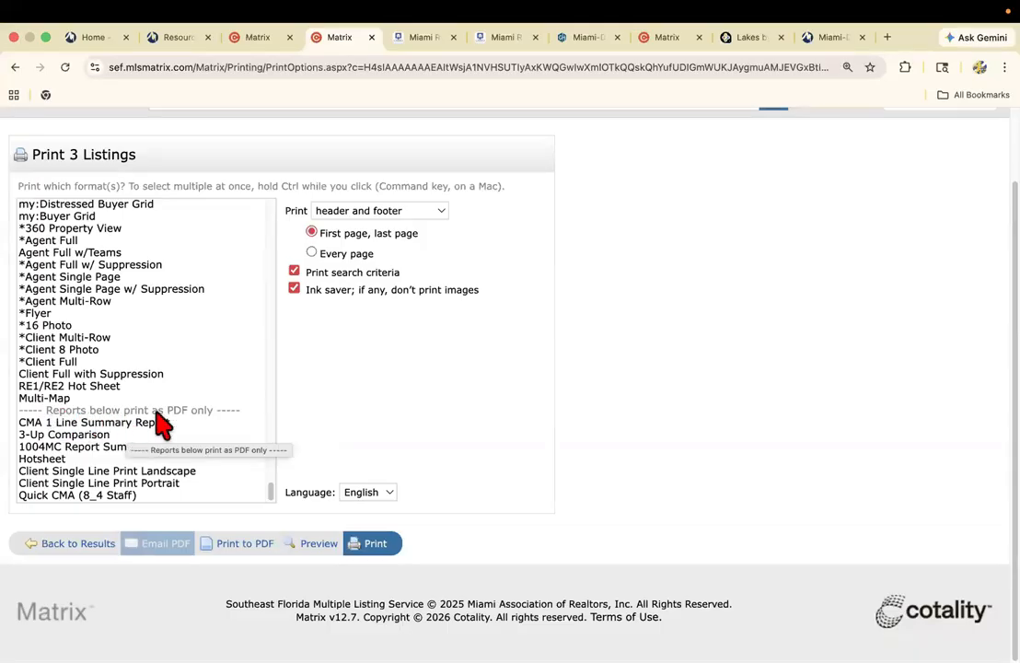
{"action": "left_click", "coordinate": [54, 422]}
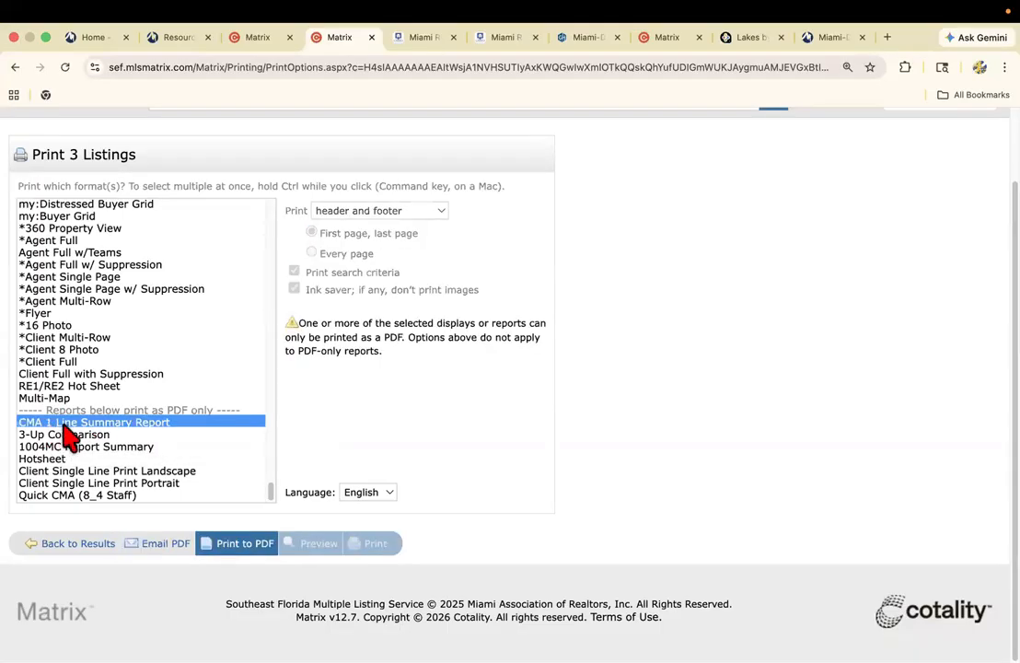
{"action": "left_click", "coordinate": [171, 431], "text": "super"}
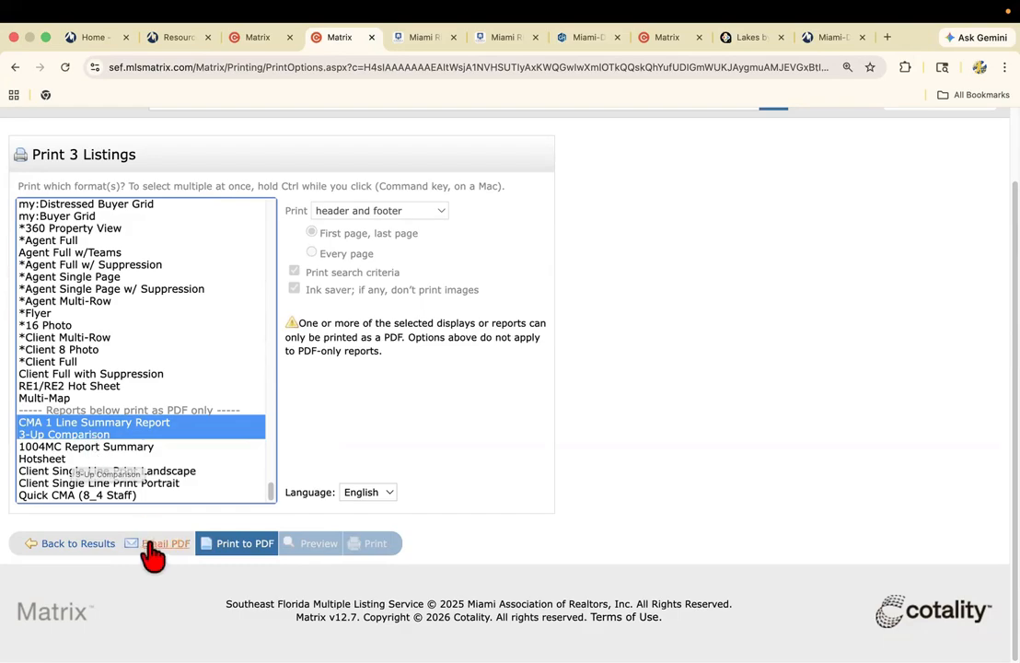
{"action": "left_click", "coordinate": [237, 548]}
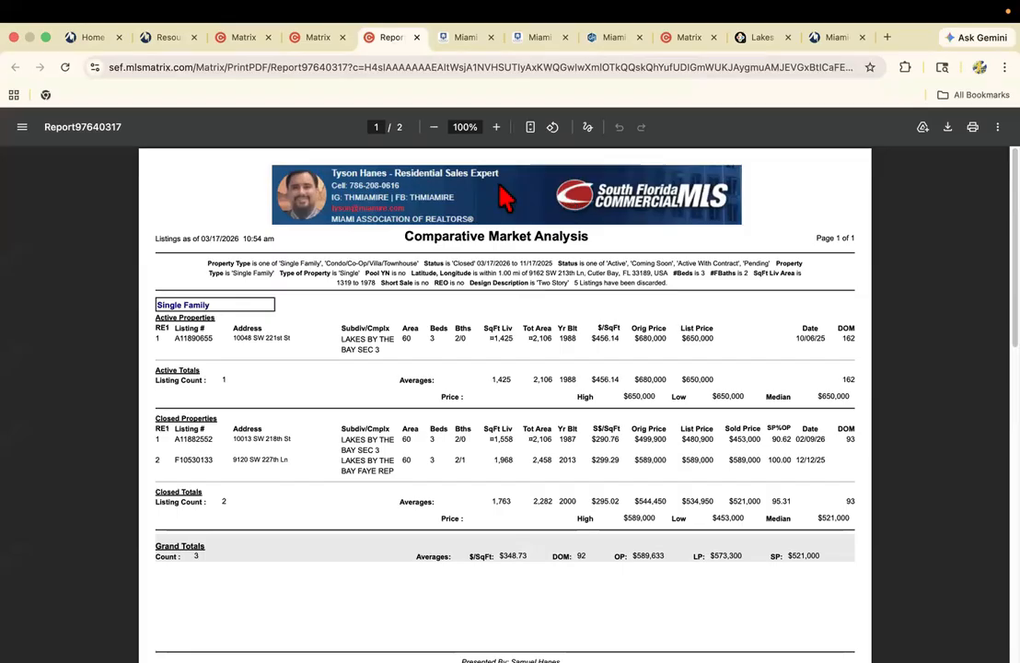
Enlarge the PDF report to 125% and examine the active, closed and grand total figures on its Comparative Market Analysis page.
{"action": "left_click", "coordinate": [496, 127]}
{"action": "left_click", "coordinate": [496, 127]}
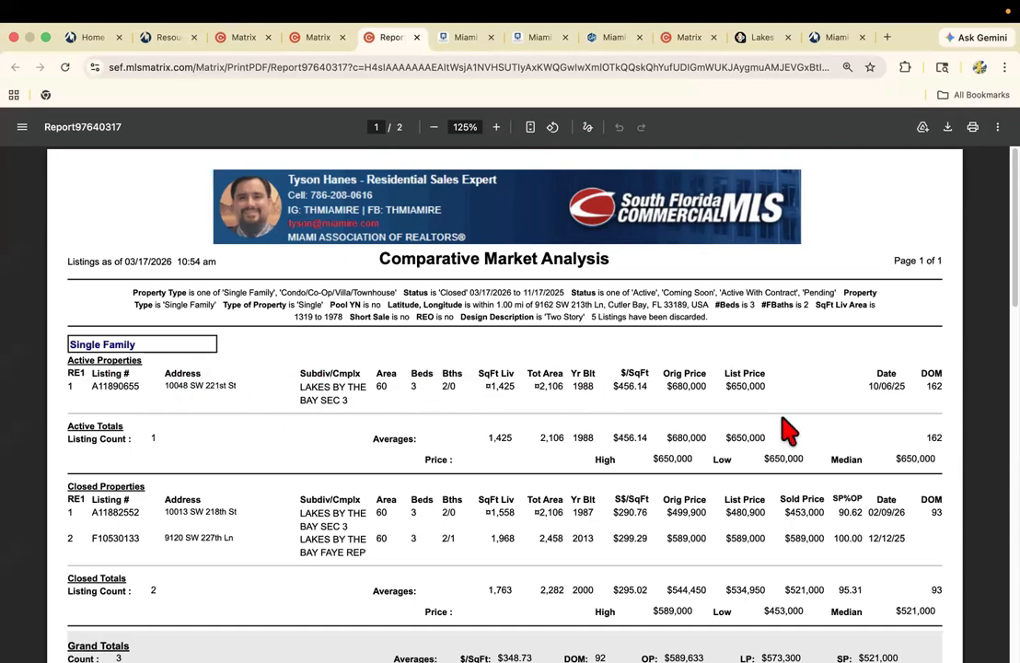
{"action": "scroll", "coordinate": [658, 448], "scroll_direction": "down", "scroll_amount": 1}
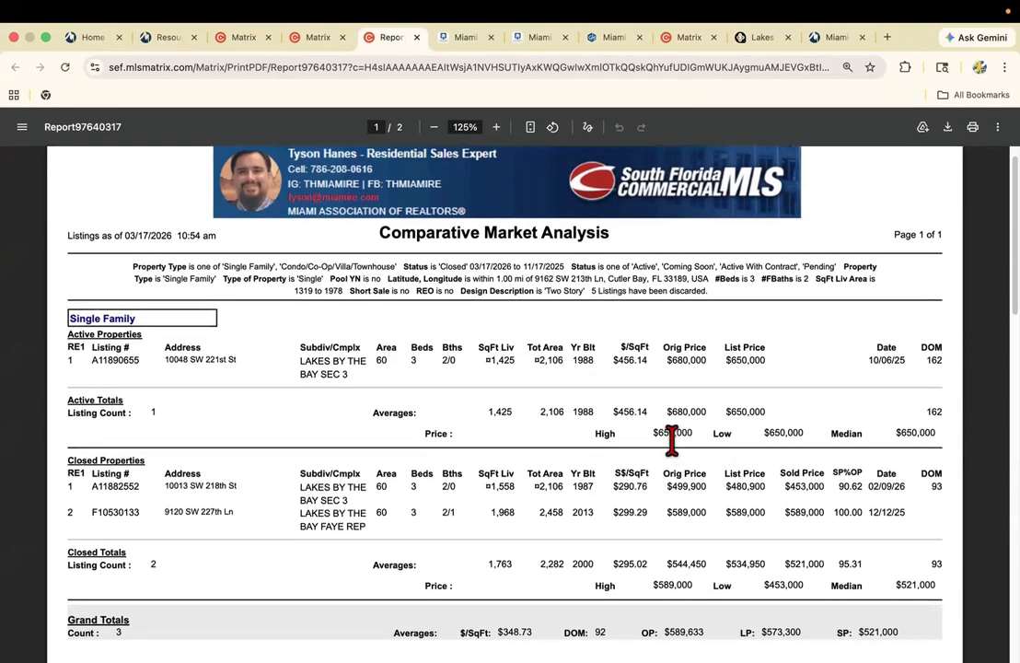
{"action": "scroll", "coordinate": [672, 440], "scroll_direction": "down", "scroll_amount": 1}
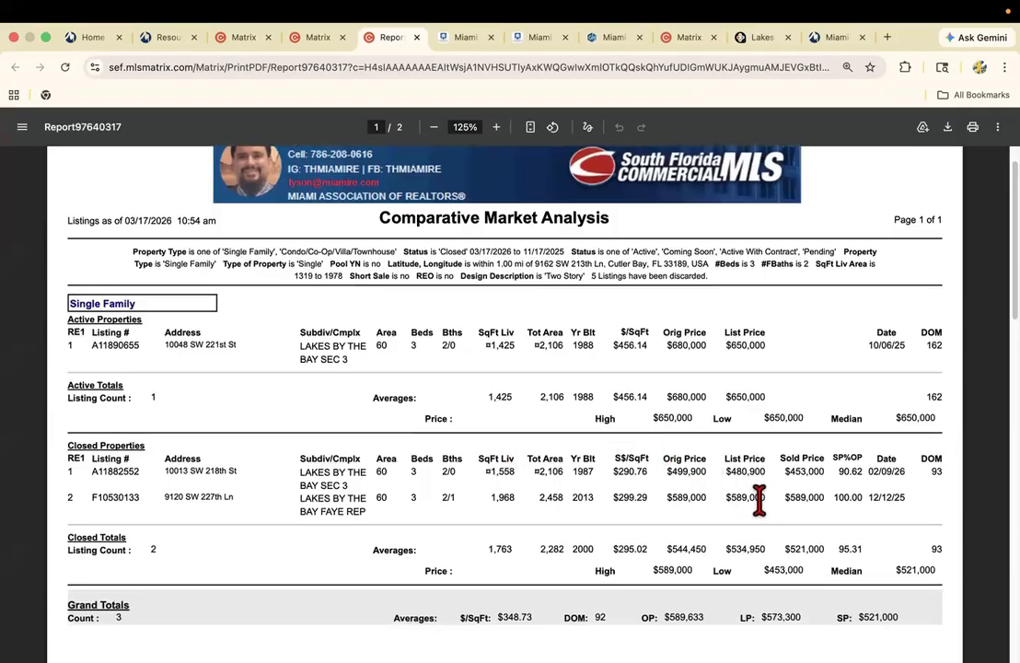
{"action": "scroll", "coordinate": [741, 530], "scroll_direction": "down", "scroll_amount": 5}
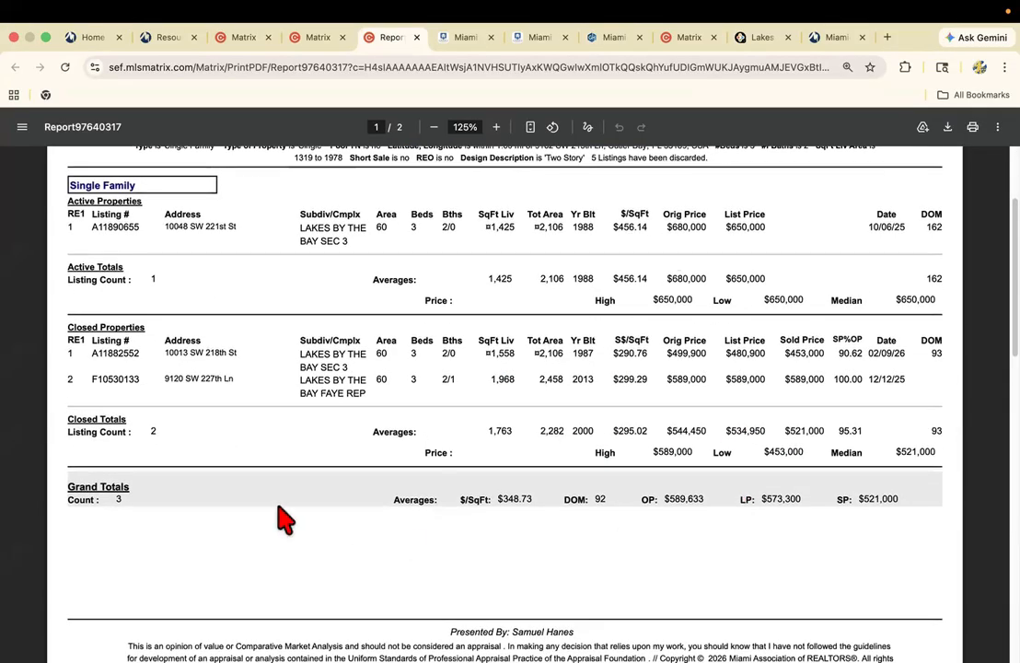
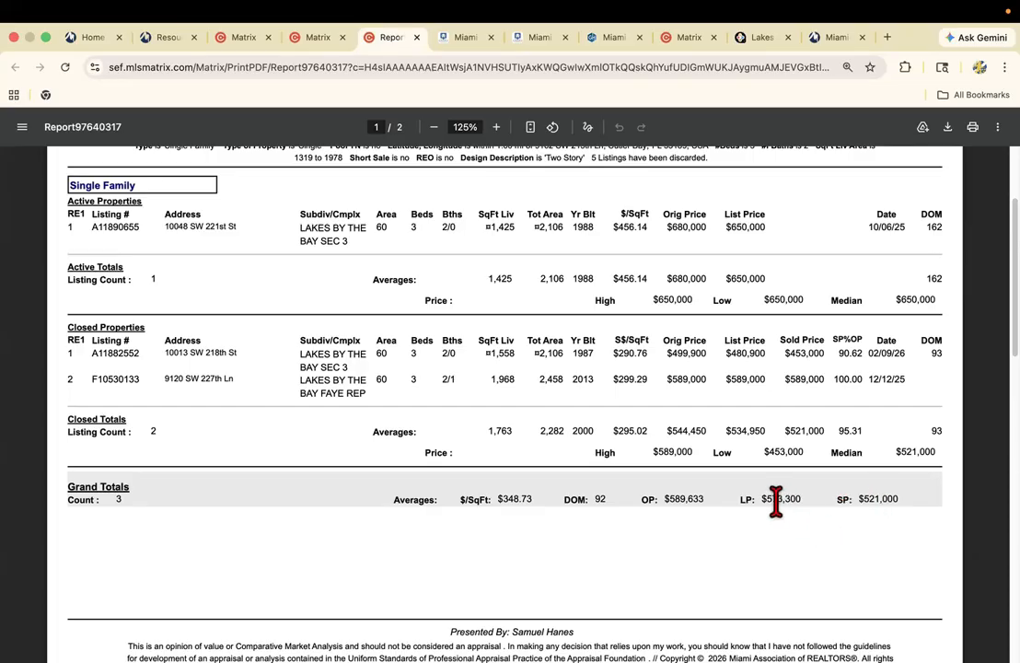
Check the subject home's listing details against the CMA report, and return to the report.
{"action": "left_click", "coordinate": [318, 38]}
{"action": "left_click", "coordinate": [260, 42]}
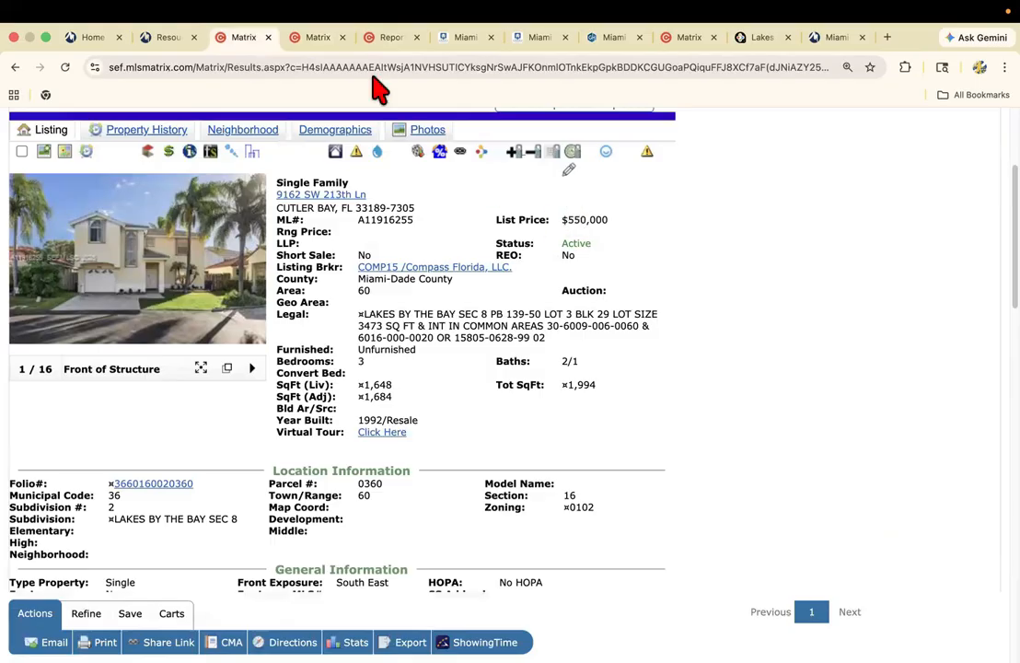
{"action": "left_click", "coordinate": [317, 39]}
{"action": "left_click", "coordinate": [409, 42]}
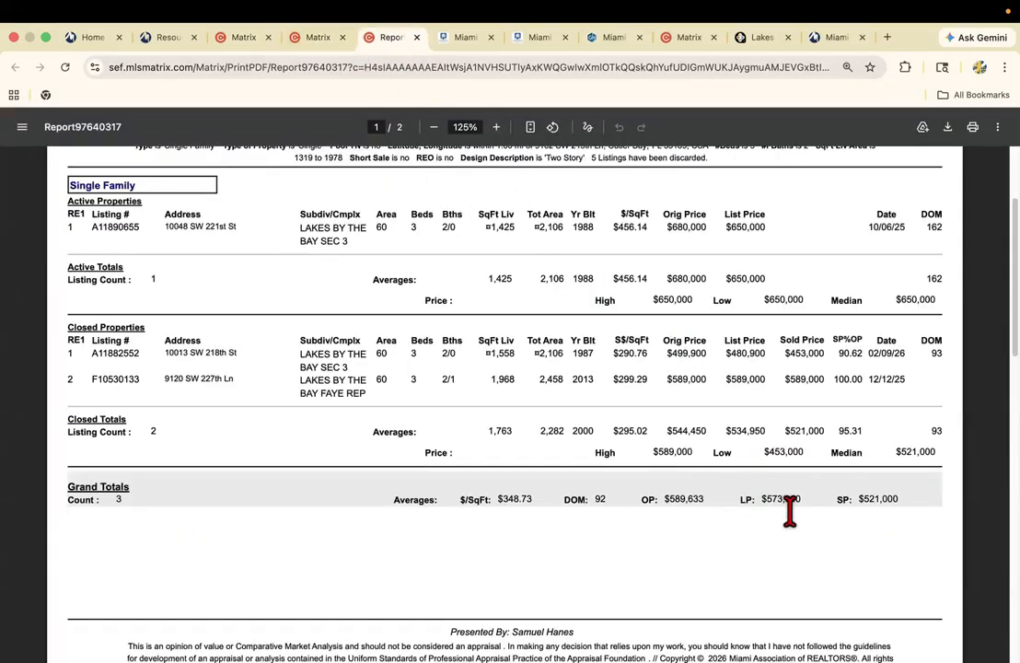
Return to the search results and start a CMA for the three selected listings, opening its page selection stage.
{"action": "left_click", "coordinate": [323, 41]}
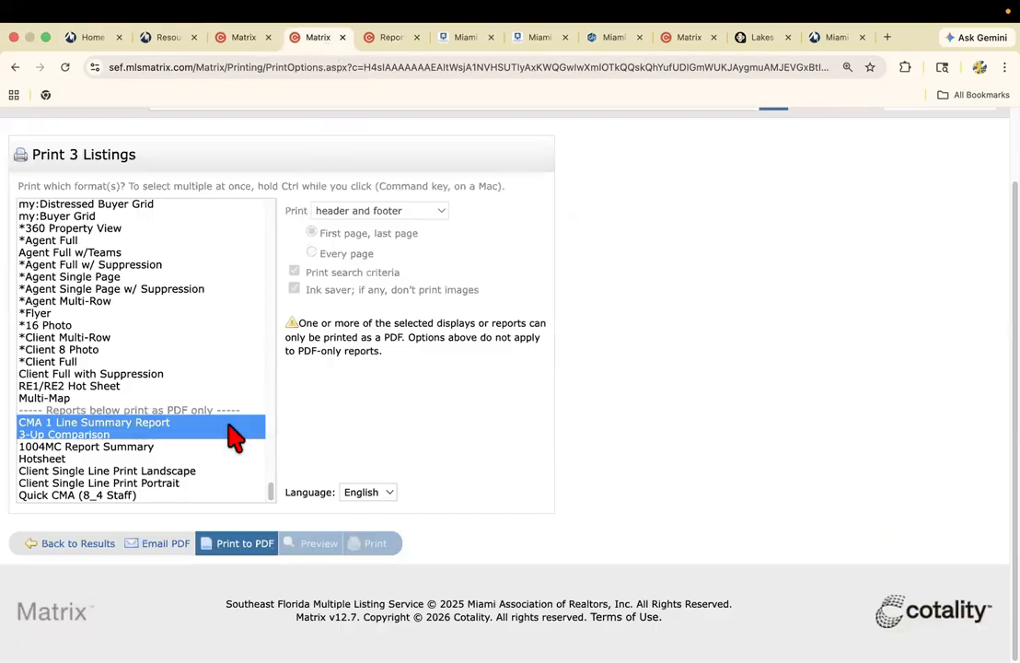
{"action": "left_click", "coordinate": [14, 70]}
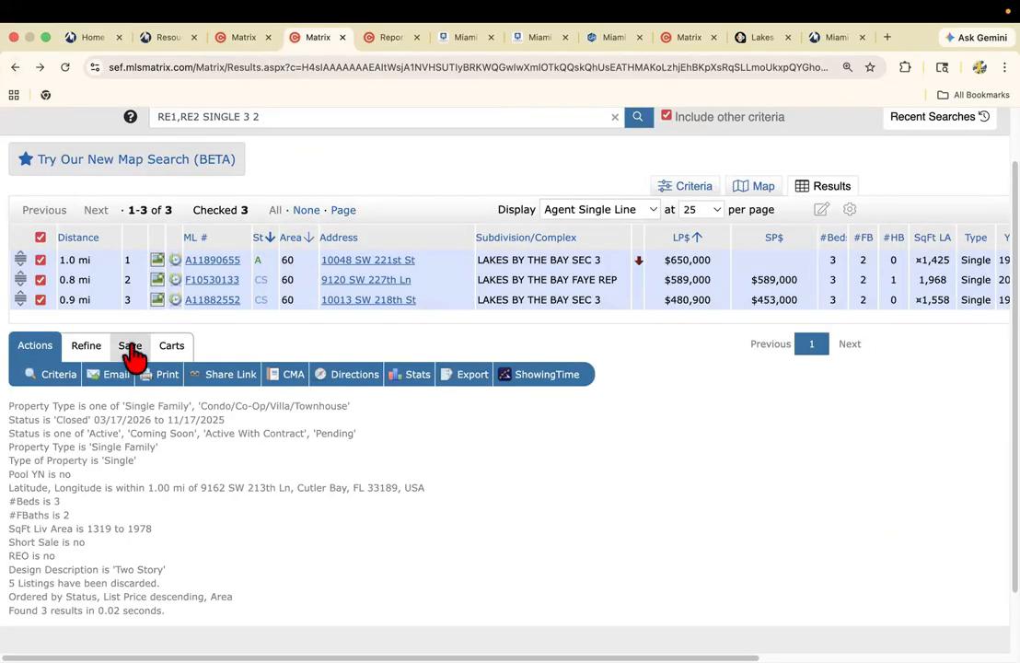
{"action": "left_click", "coordinate": [291, 376]}
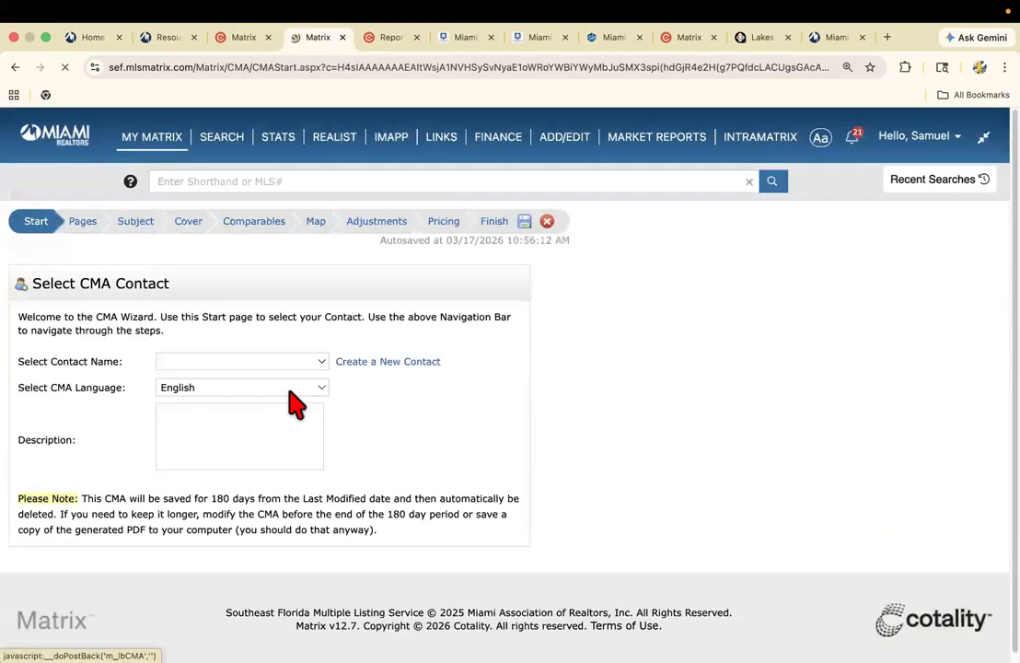
{"action": "left_click", "coordinate": [87, 226]}
{"action": "scroll", "coordinate": [139, 359], "scroll_direction": "down", "scroll_amount": 3}
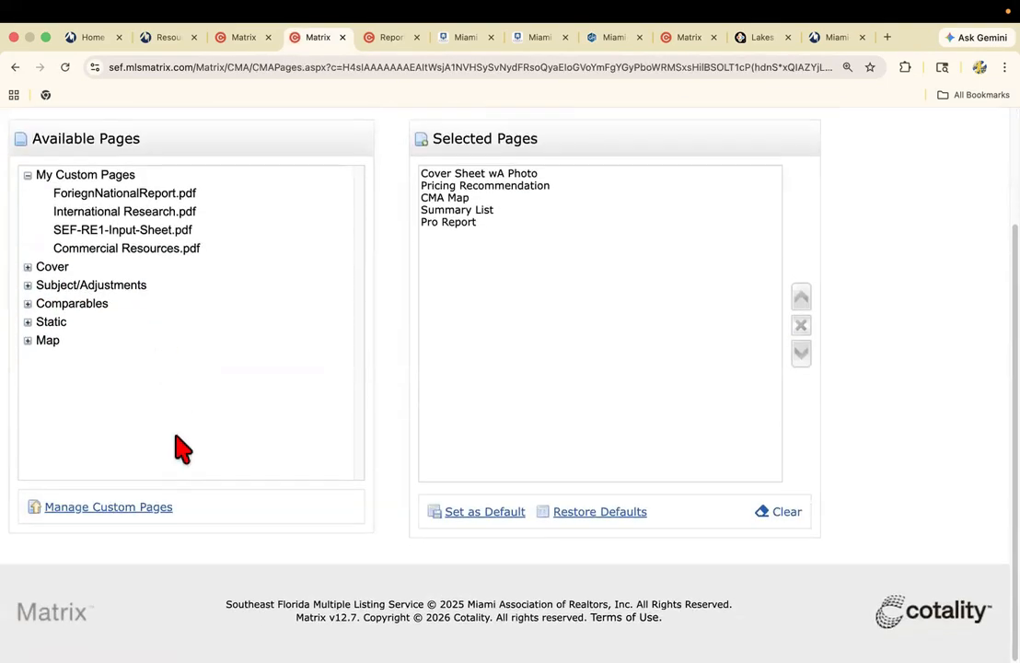
Look over the custom CMA pages and the files available for PDF upload, and return to the page selection without uploading.
{"action": "left_click", "coordinate": [129, 507]}
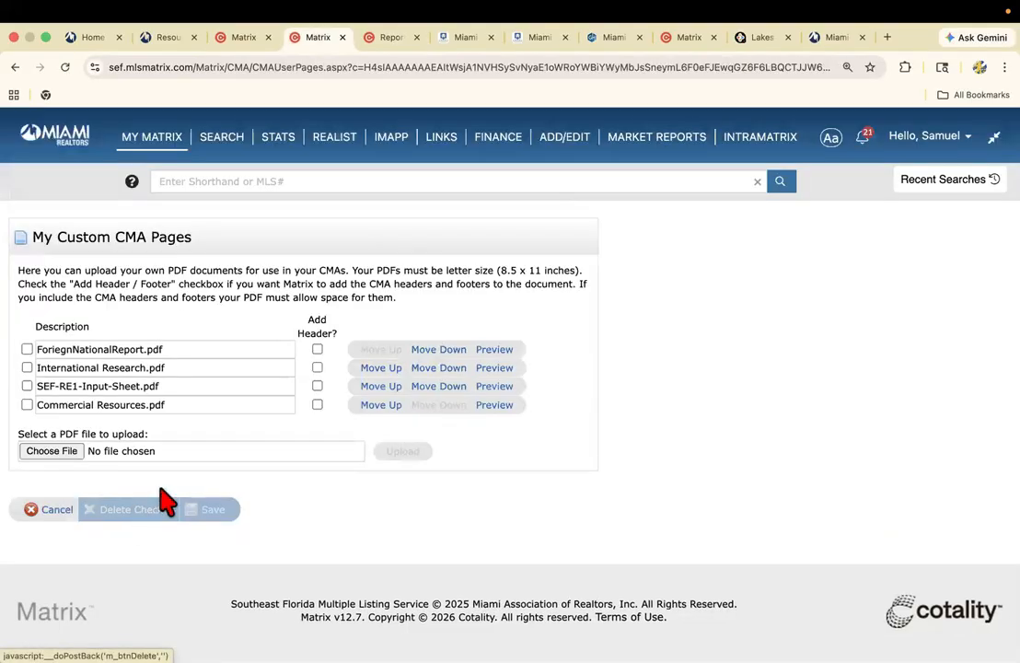
{"action": "left_click", "coordinate": [69, 450]}
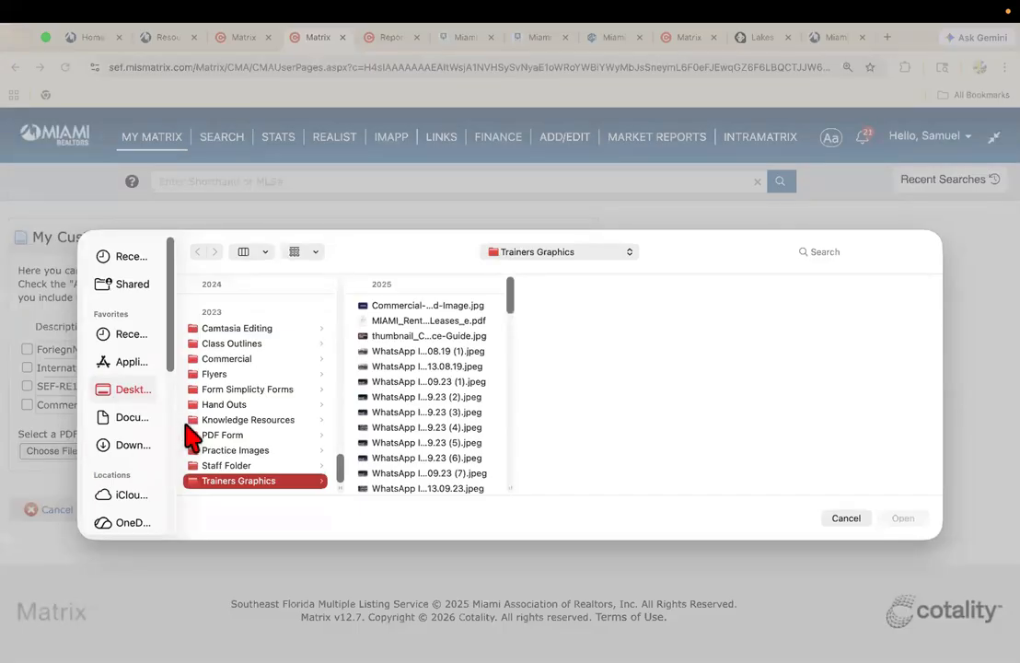
{"action": "scroll", "coordinate": [221, 433], "scroll_direction": "up", "scroll_amount": 10}
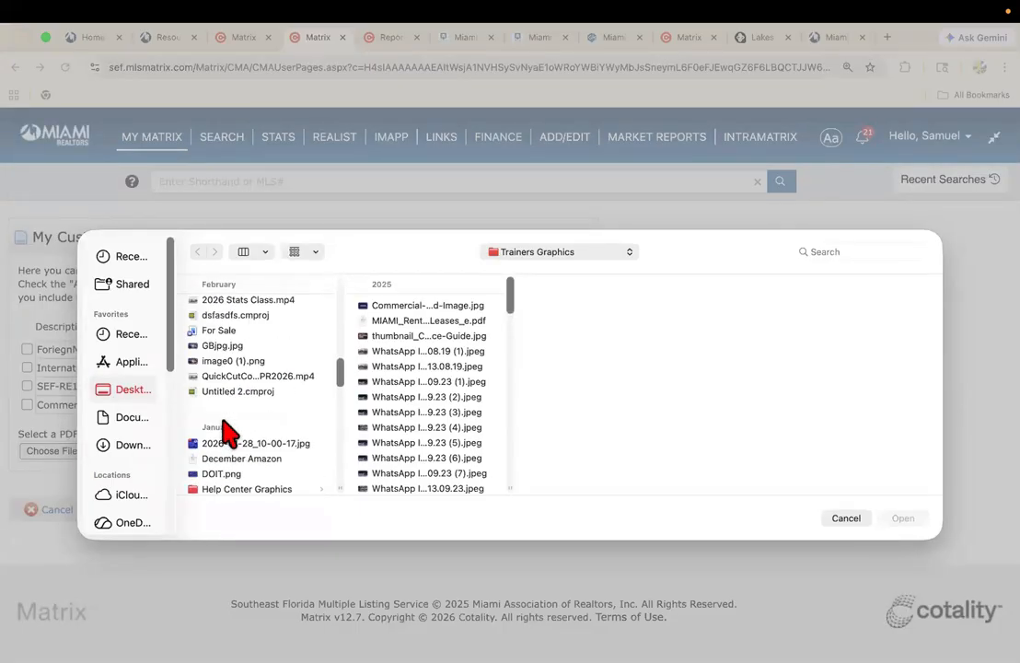
{"action": "scroll", "coordinate": [229, 430], "scroll_direction": "up", "scroll_amount": 5}
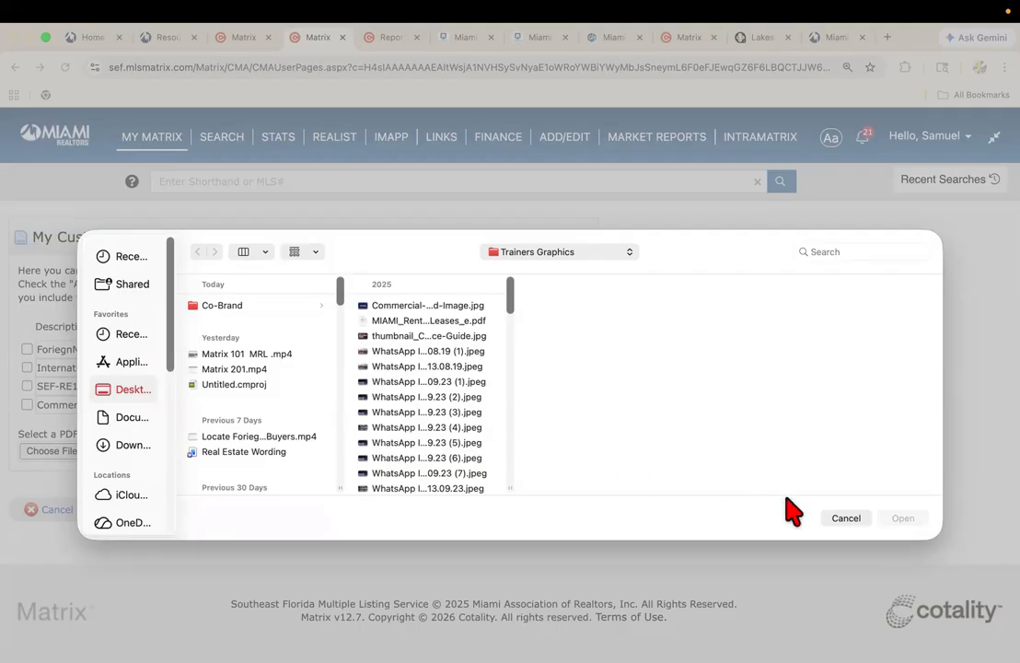
{"action": "left_click", "coordinate": [844, 517]}
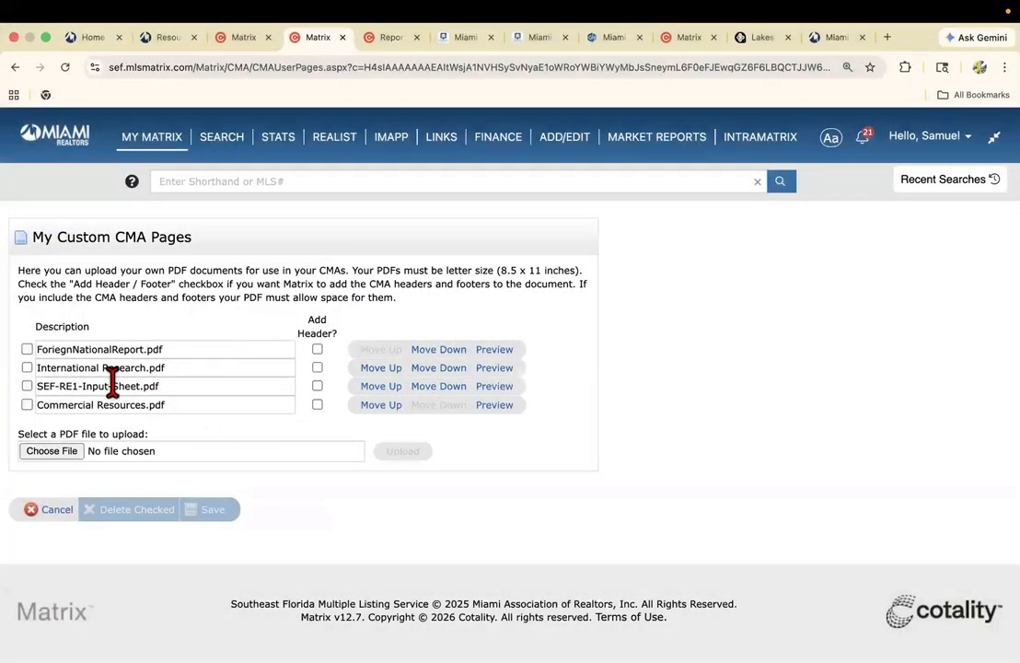
{"action": "left_click", "coordinate": [71, 506]}
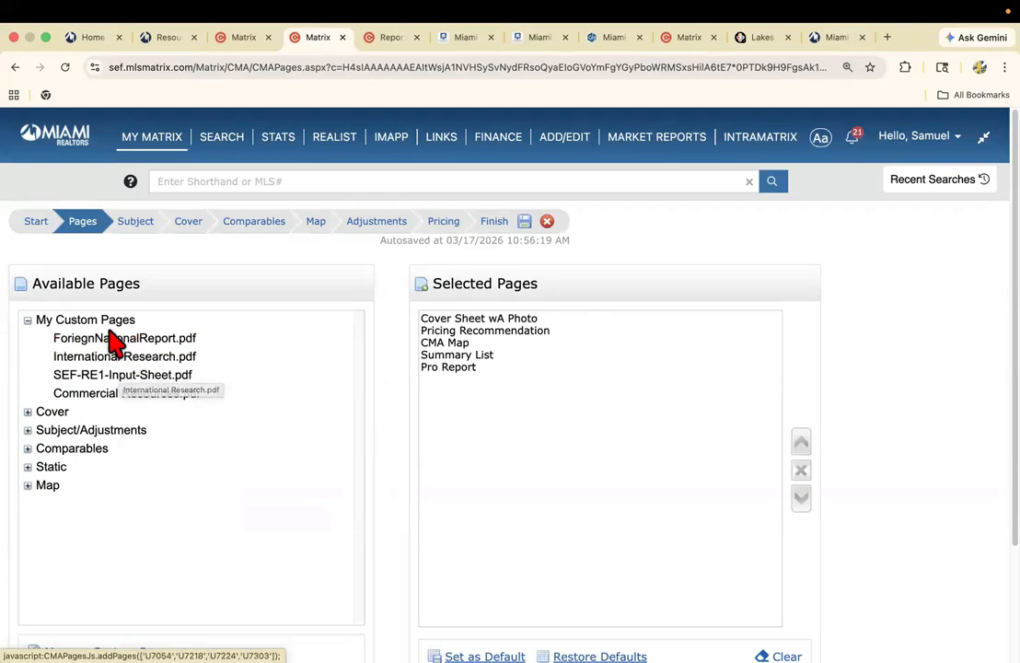
Add the Cover Sheet page from the Cover group to the CMA's selected pages.
{"action": "scroll", "coordinate": [73, 368], "scroll_direction": "down", "scroll_amount": 1}
{"action": "left_click", "coordinate": [28, 389]}
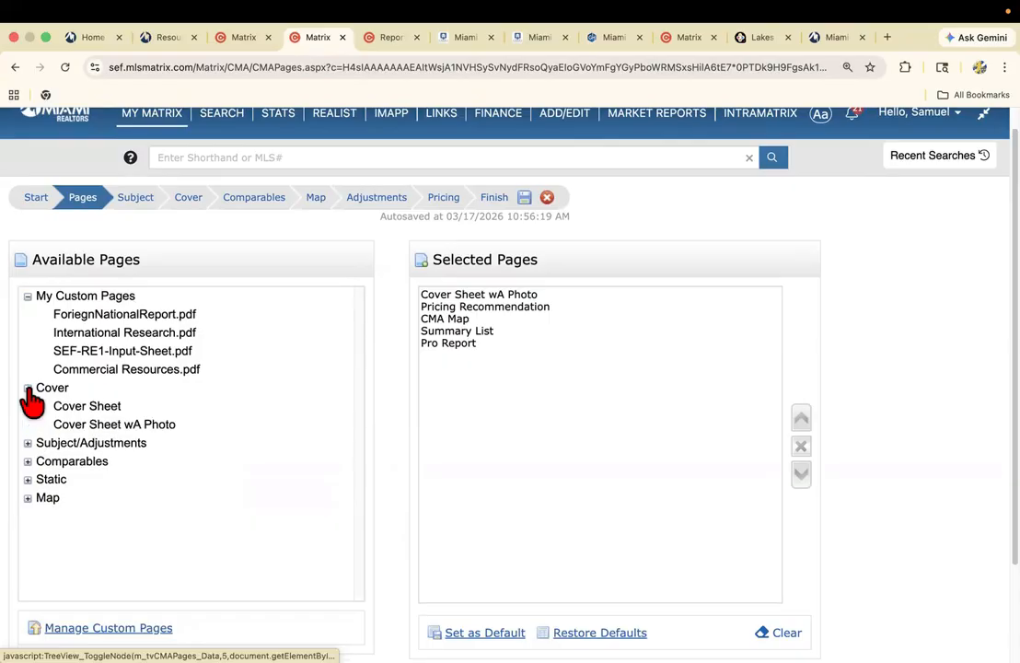
{"action": "left_click", "coordinate": [84, 407]}
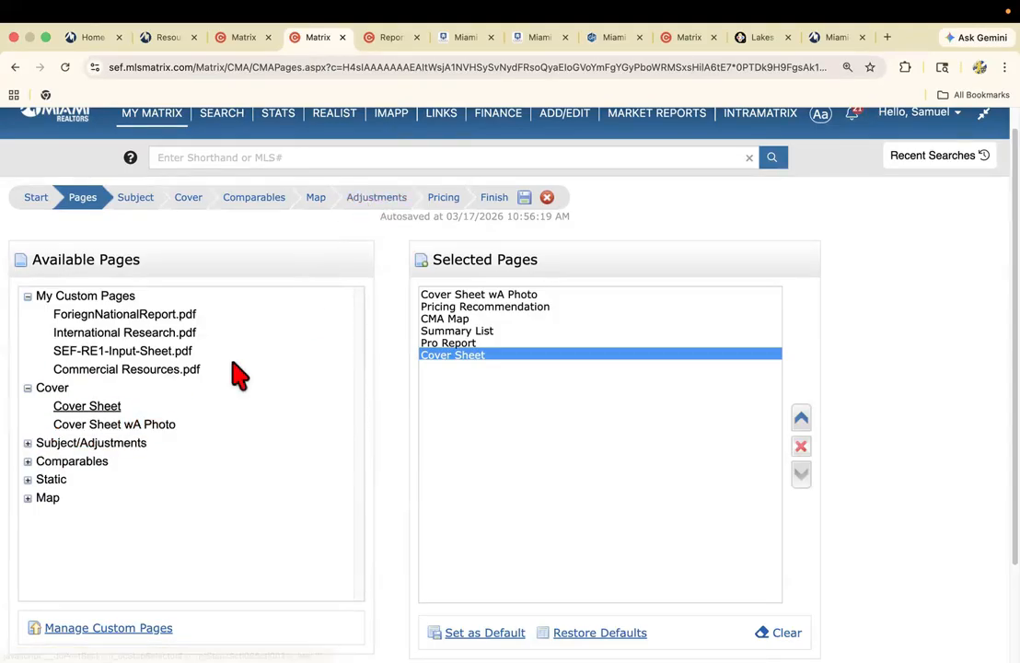
Expand the Subject/Adjustments and Comparables groups, and move Pro Report up to directly below Cover Sheet wA Photo in the selected pages.
{"action": "left_click", "coordinate": [29, 444]}
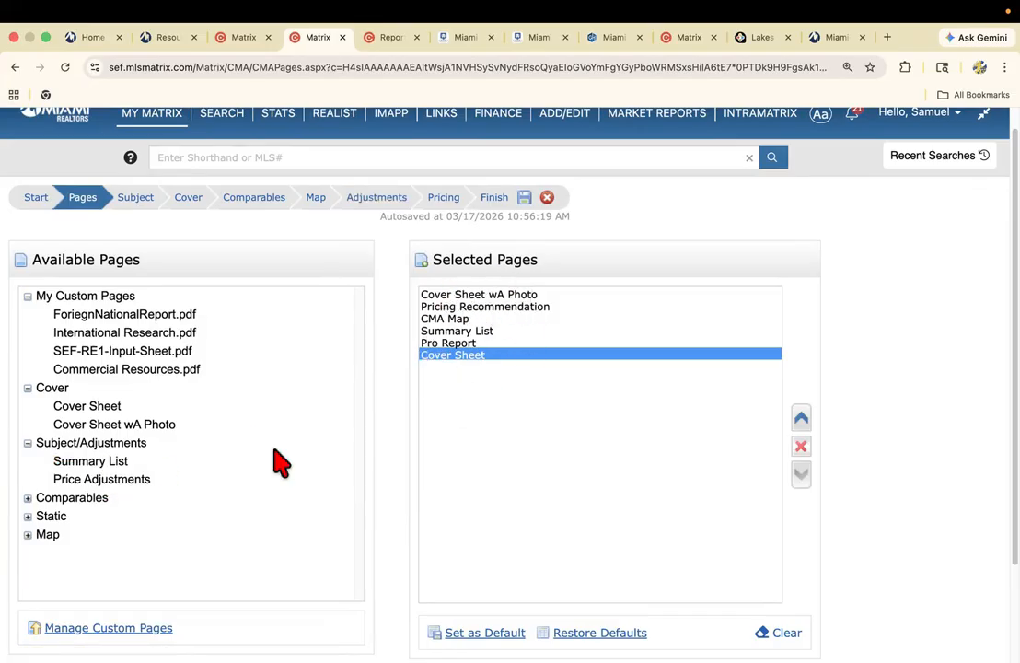
{"action": "left_click", "coordinate": [28, 498]}
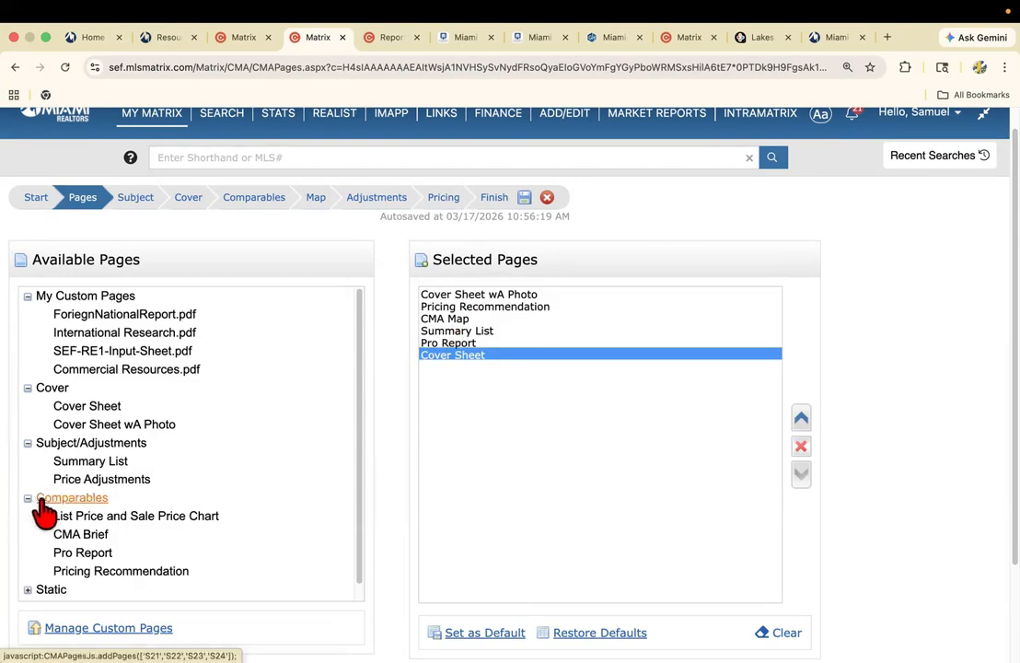
{"action": "scroll", "coordinate": [46, 516], "scroll_direction": "down", "scroll_amount": 1}
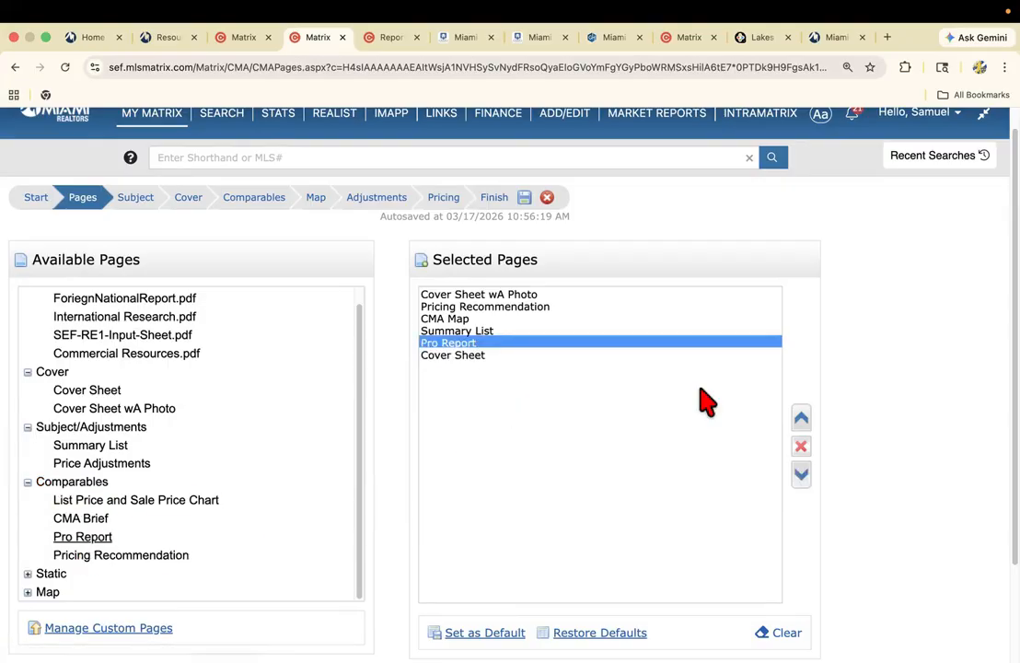
{"action": "left_click", "coordinate": [799, 420]}
{"action": "left_click", "coordinate": [803, 446]}
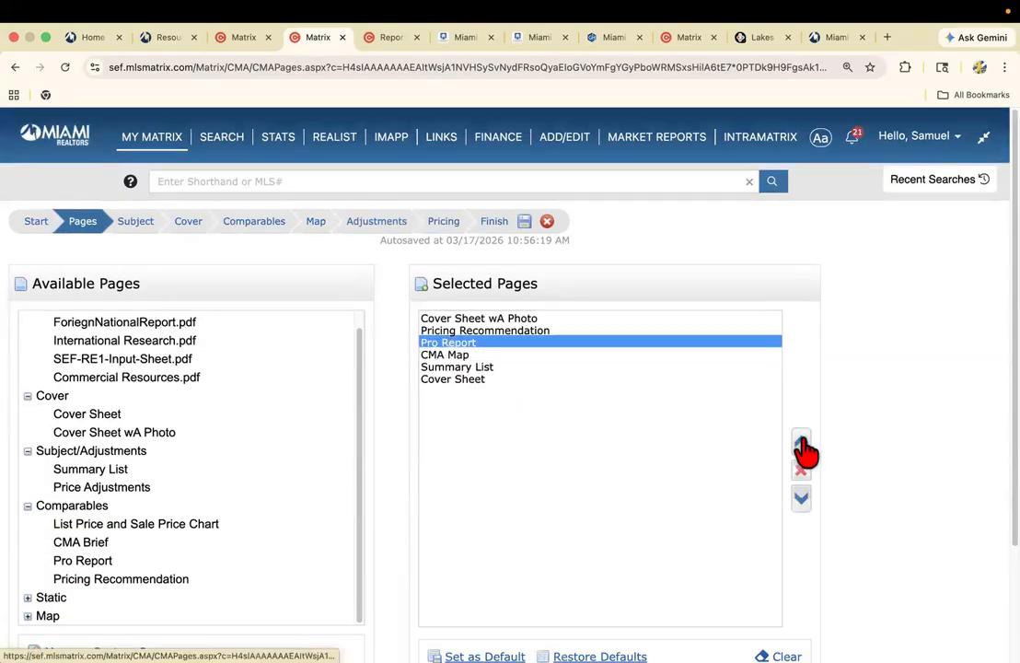
{"action": "left_click", "coordinate": [804, 449]}
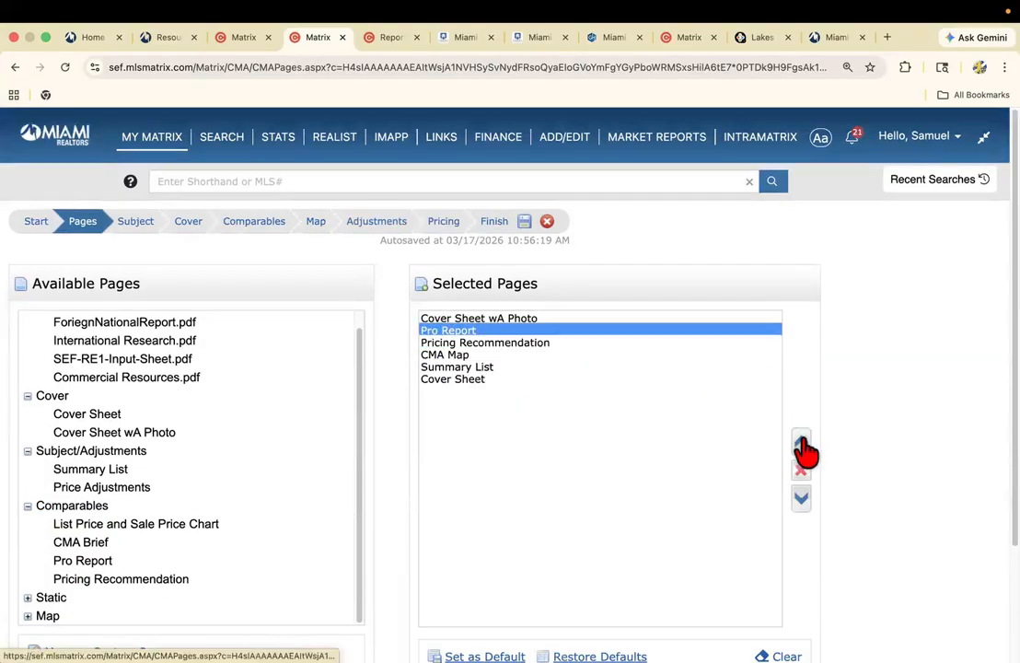
Move Summary List up the selected pages to directly above Pro Report.
{"action": "left_click", "coordinate": [477, 367]}
{"action": "left_click", "coordinate": [803, 449]}
{"action": "left_click", "coordinate": [802, 447]}
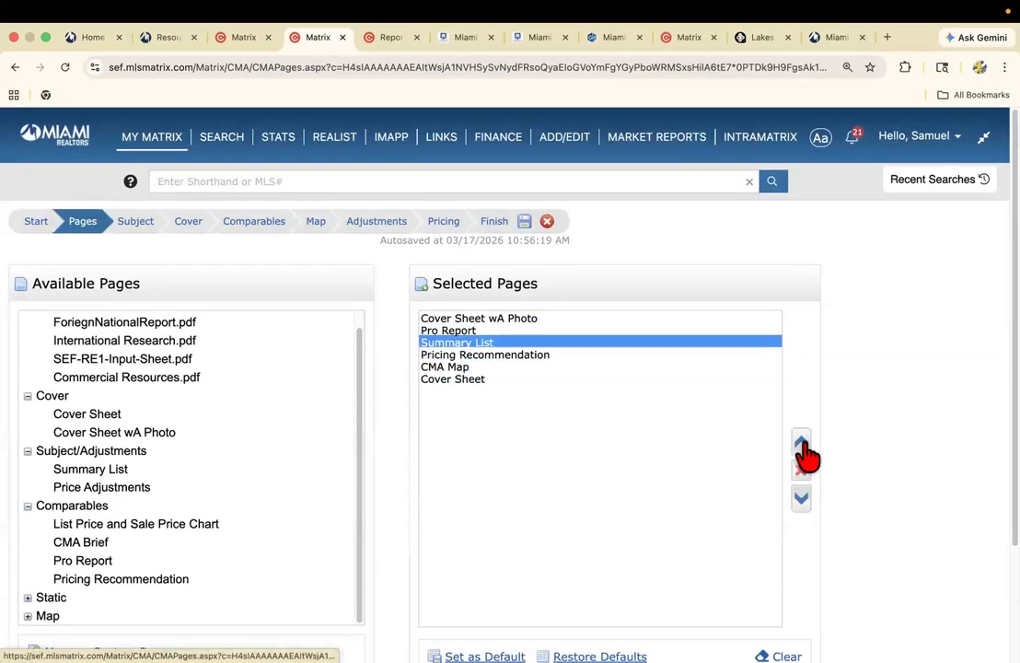
{"action": "left_click", "coordinate": [801, 446]}
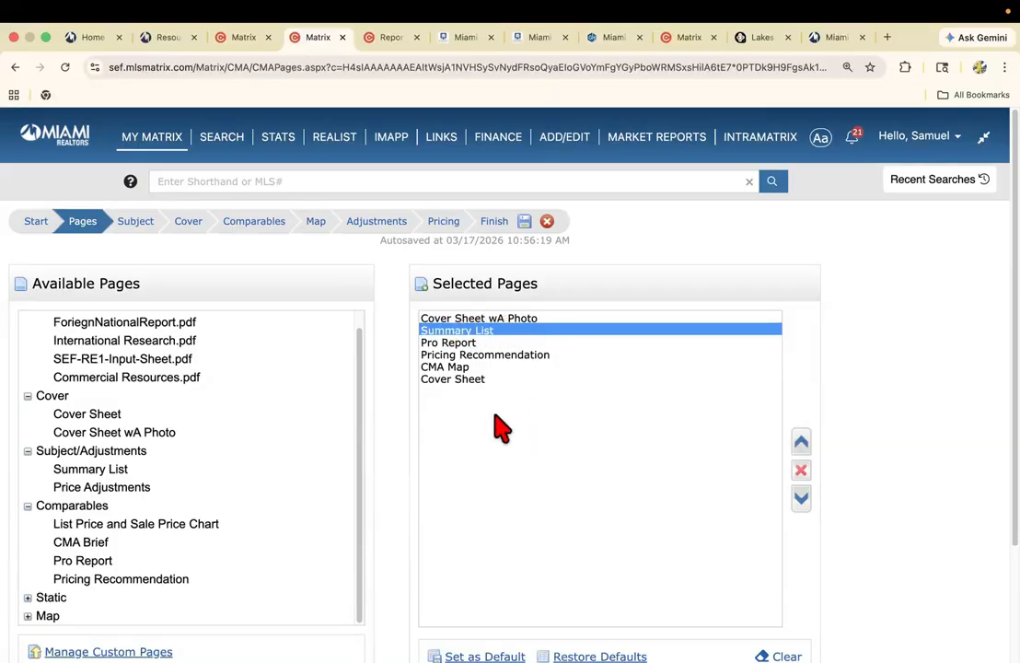
Move Pricing Recommendation up the selected pages to directly below Cover Sheet wA Photo.
{"action": "left_click", "coordinate": [451, 342]}
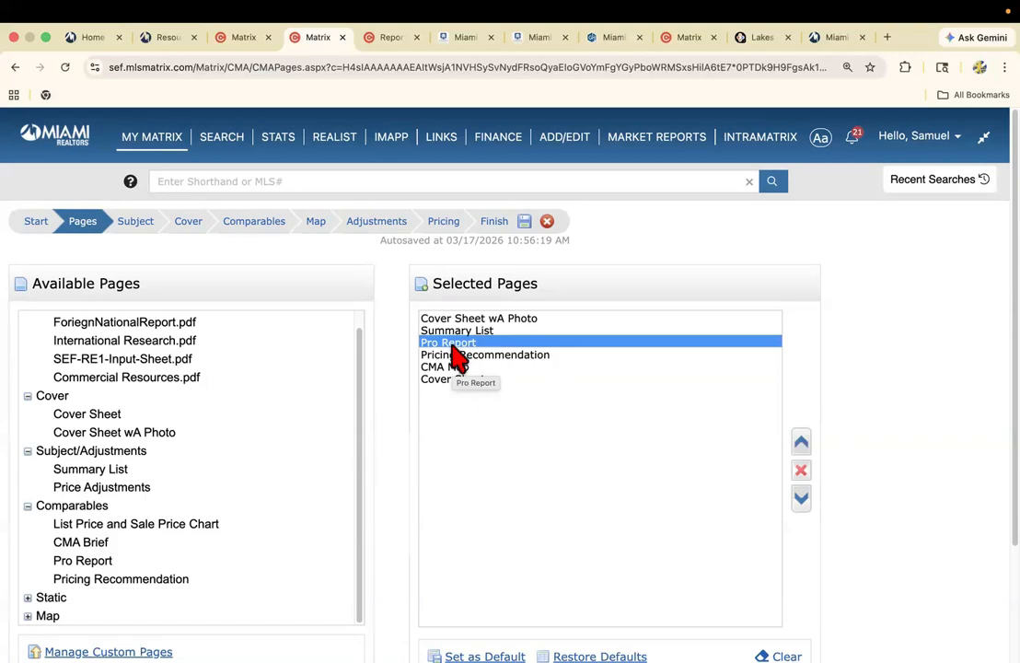
{"action": "left_click", "coordinate": [464, 356]}
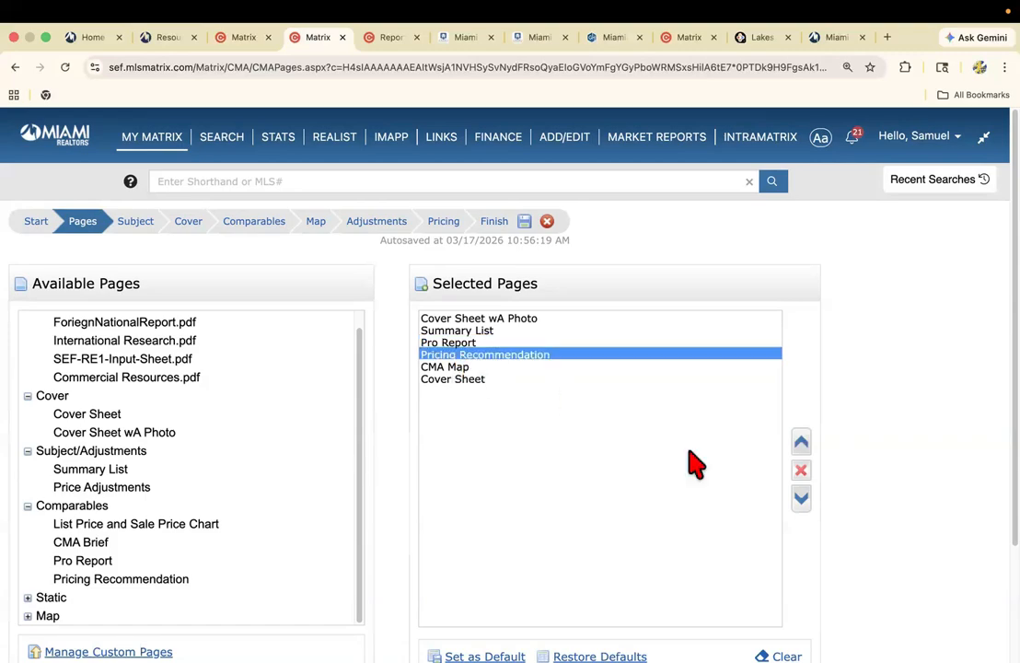
{"action": "left_click", "coordinate": [801, 444]}
{"action": "left_click", "coordinate": [800, 443]}
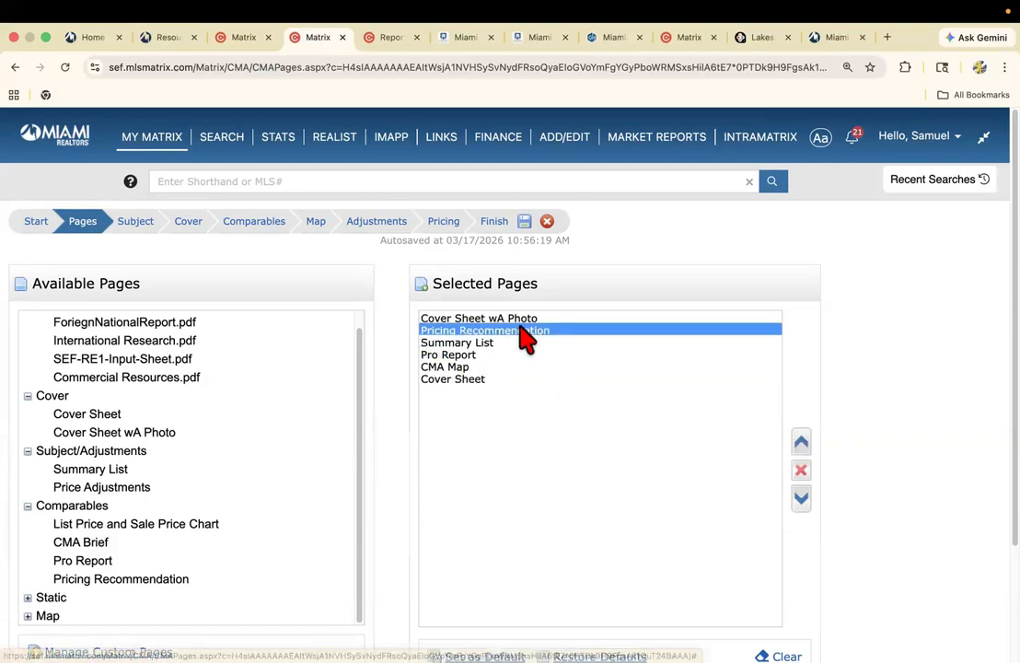
Add all ten Static pages, from Activity vs Timing through What it Takes to Show, to the selected pages.
{"action": "scroll", "coordinate": [467, 359], "scroll_direction": "down", "scroll_amount": 2}
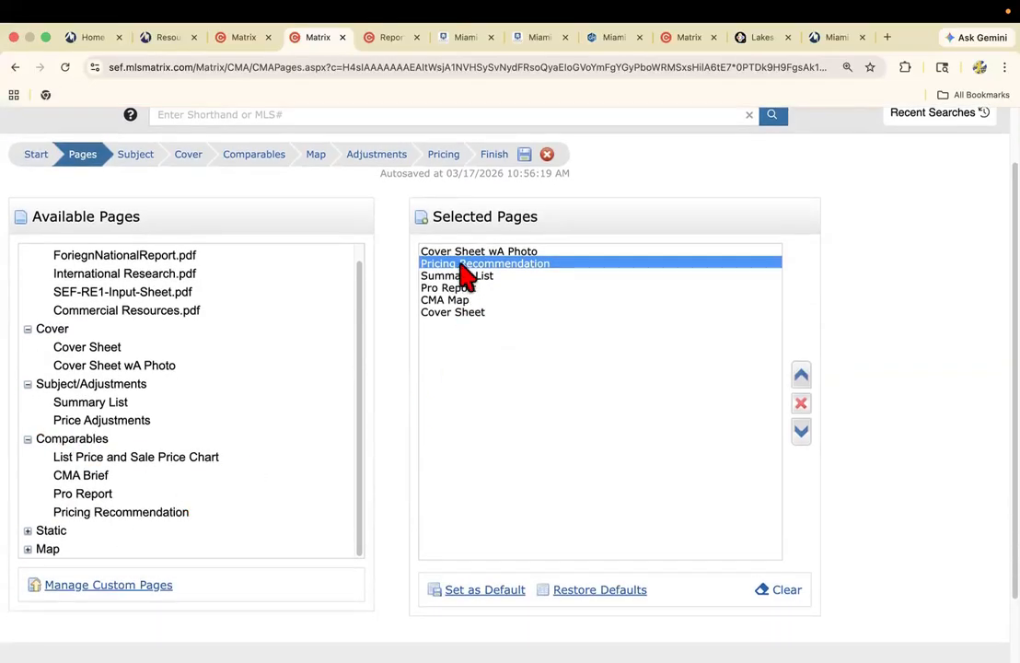
{"action": "scroll", "coordinate": [37, 551], "scroll_direction": "down", "scroll_amount": 1}
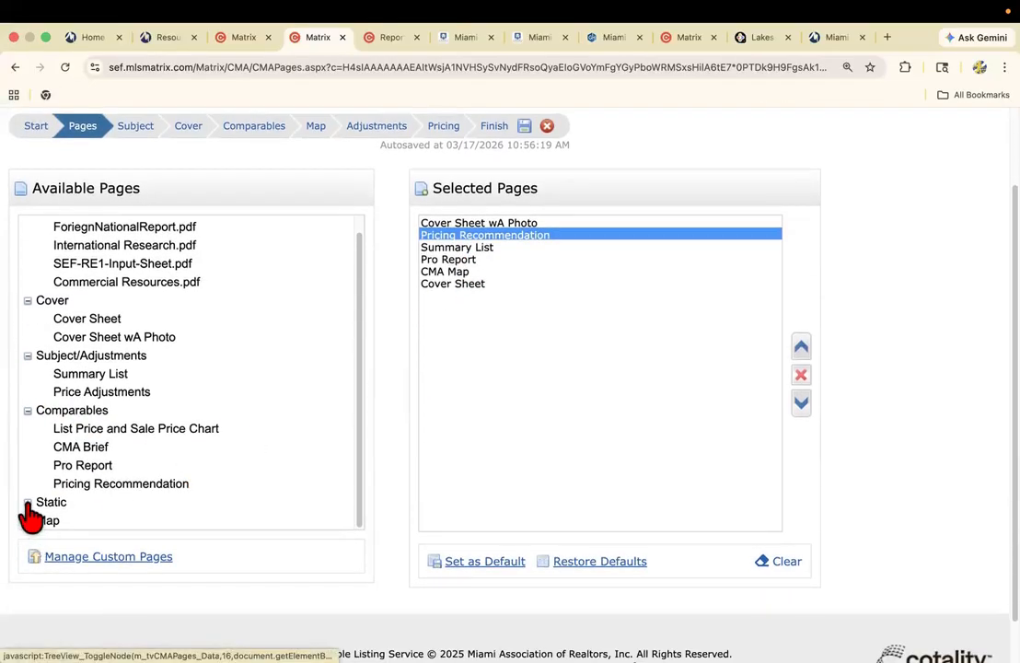
{"action": "left_click", "coordinate": [28, 501]}
{"action": "scroll", "coordinate": [51, 469], "scroll_direction": "down", "scroll_amount": 3}
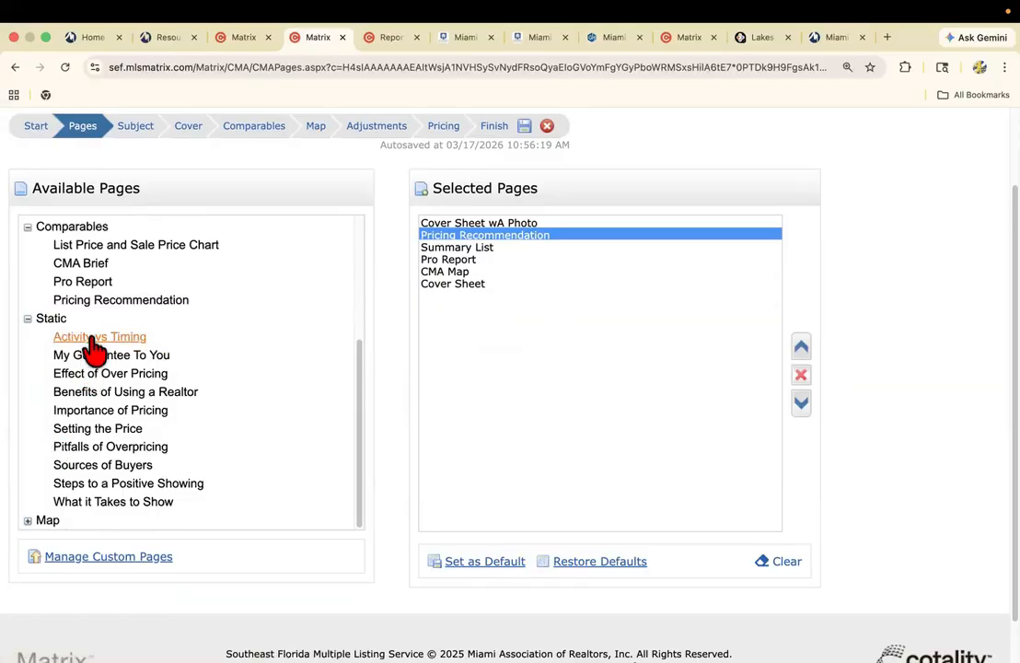
{"action": "left_click", "coordinate": [448, 283]}
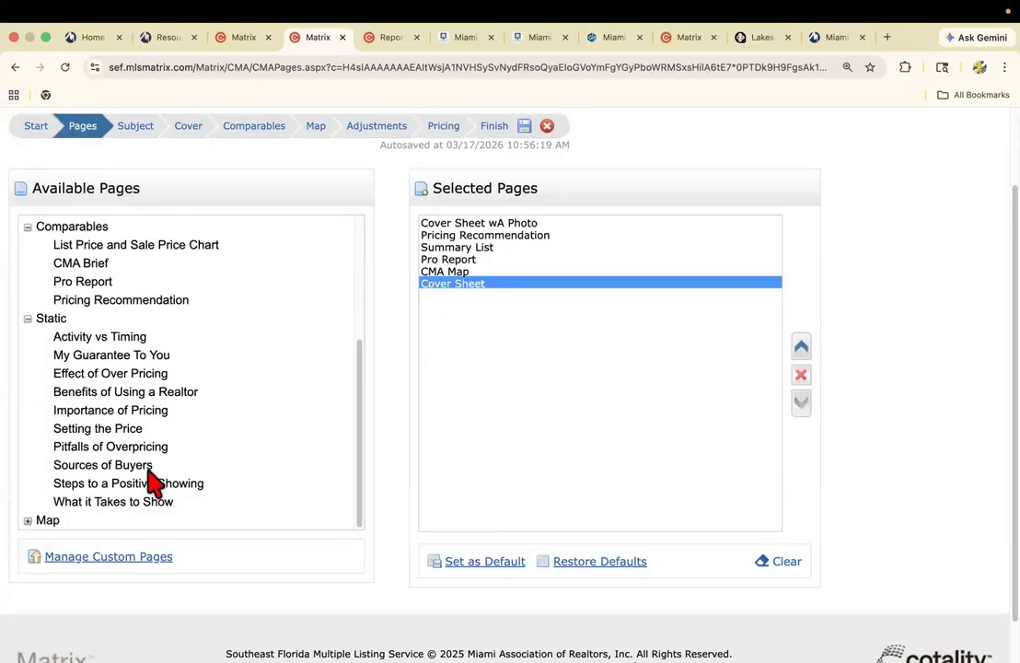
{"action": "left_click", "coordinate": [92, 337]}
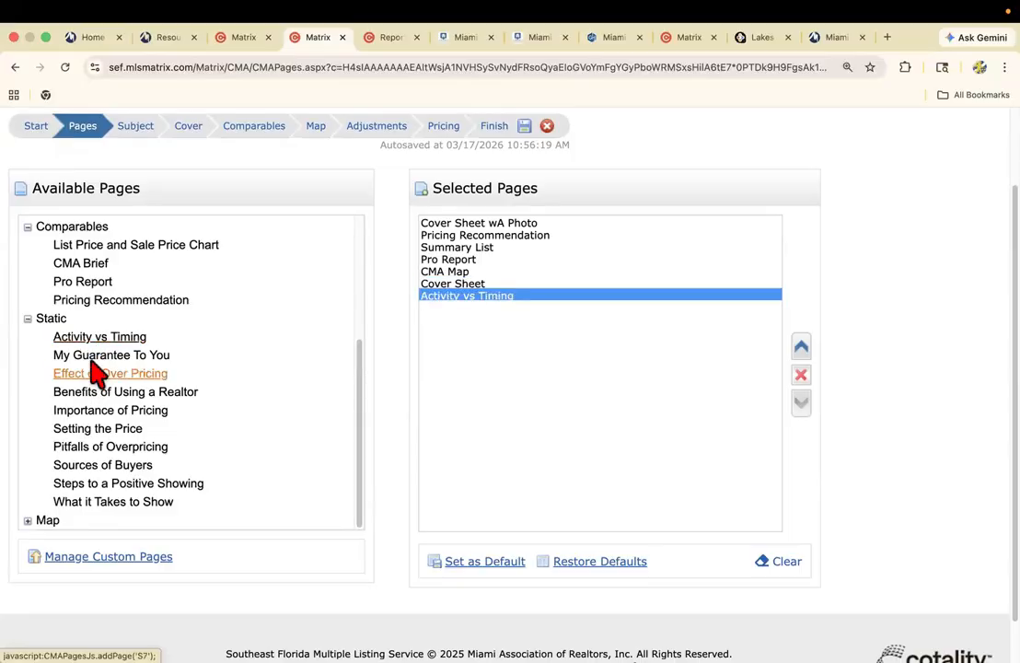
{"action": "left_click", "coordinate": [88, 355]}
{"action": "left_click", "coordinate": [97, 374]}
{"action": "left_click", "coordinate": [103, 392]}
{"action": "left_click", "coordinate": [107, 410]}
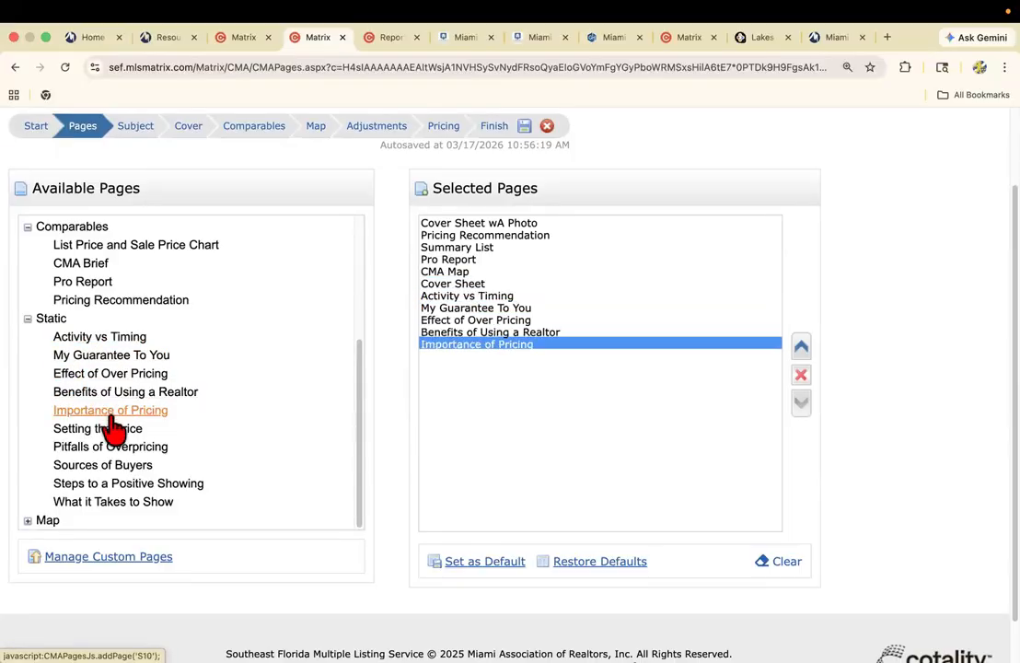
{"action": "left_click", "coordinate": [109, 429]}
{"action": "left_click", "coordinate": [122, 469]}
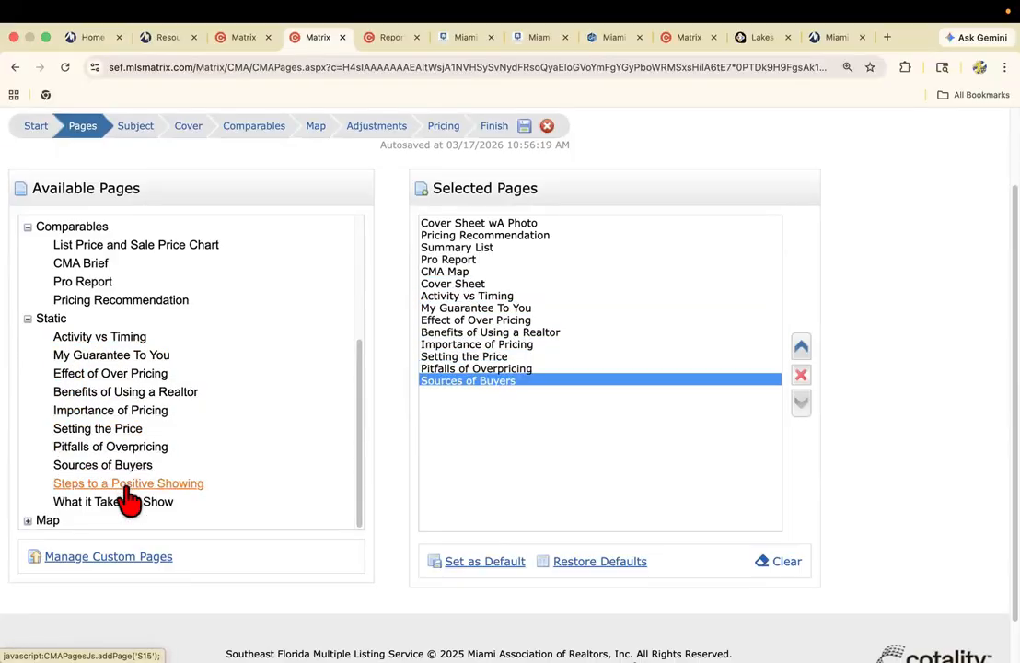
{"action": "left_click", "coordinate": [125, 484]}
{"action": "left_click", "coordinate": [125, 502]}
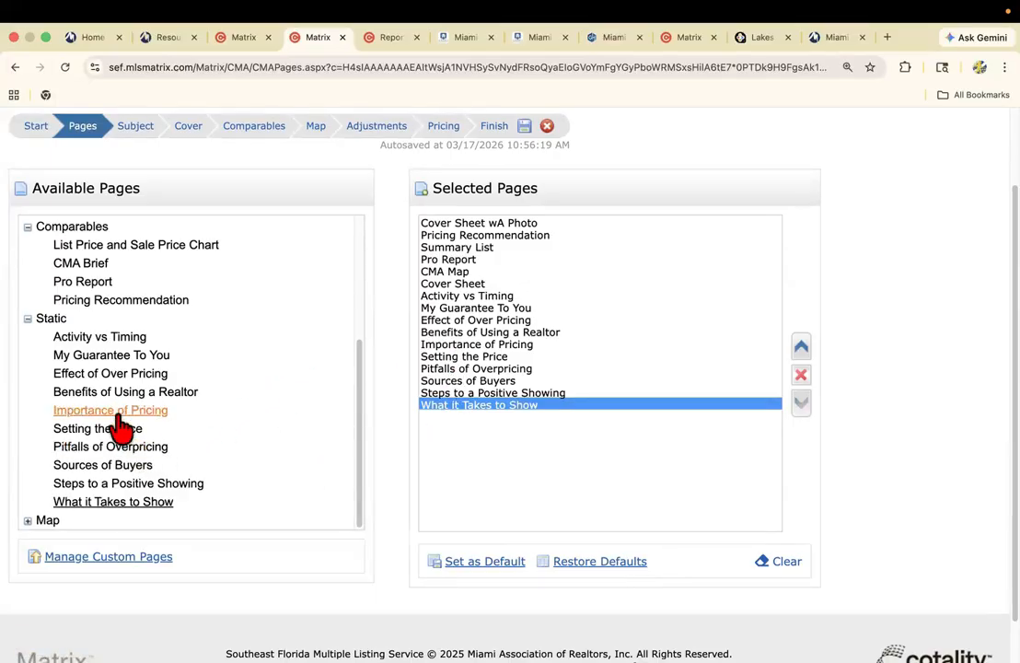
Expand the Map group and choose its CMA Map page for the CMA.
{"action": "scroll", "coordinate": [51, 488], "scroll_direction": "down", "scroll_amount": 1}
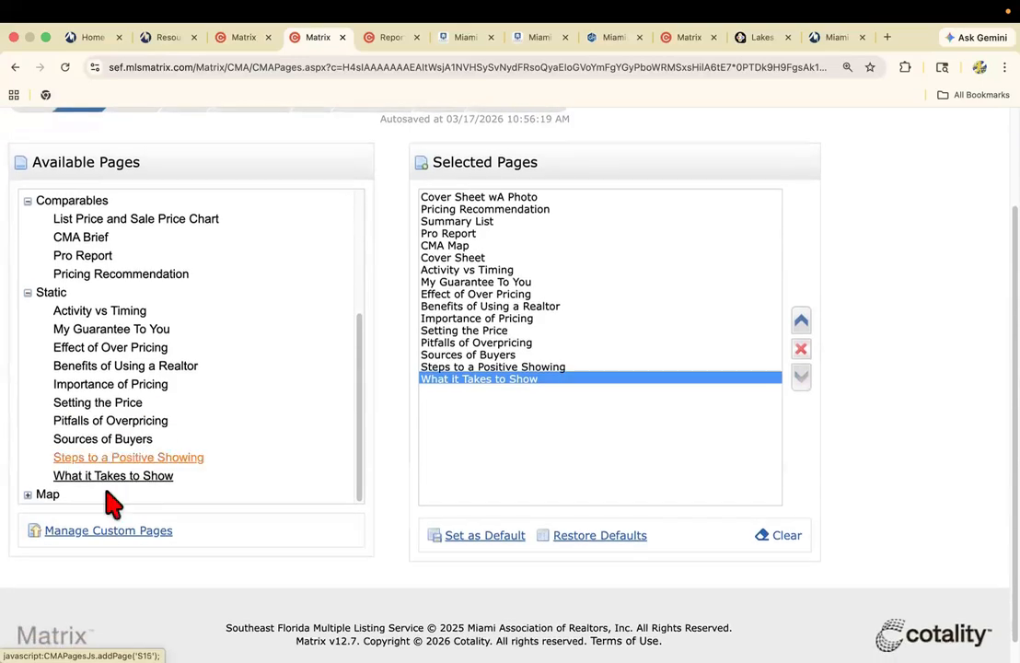
{"action": "left_click", "coordinate": [28, 494]}
{"action": "scroll", "coordinate": [55, 502], "scroll_direction": "down", "scroll_amount": 1}
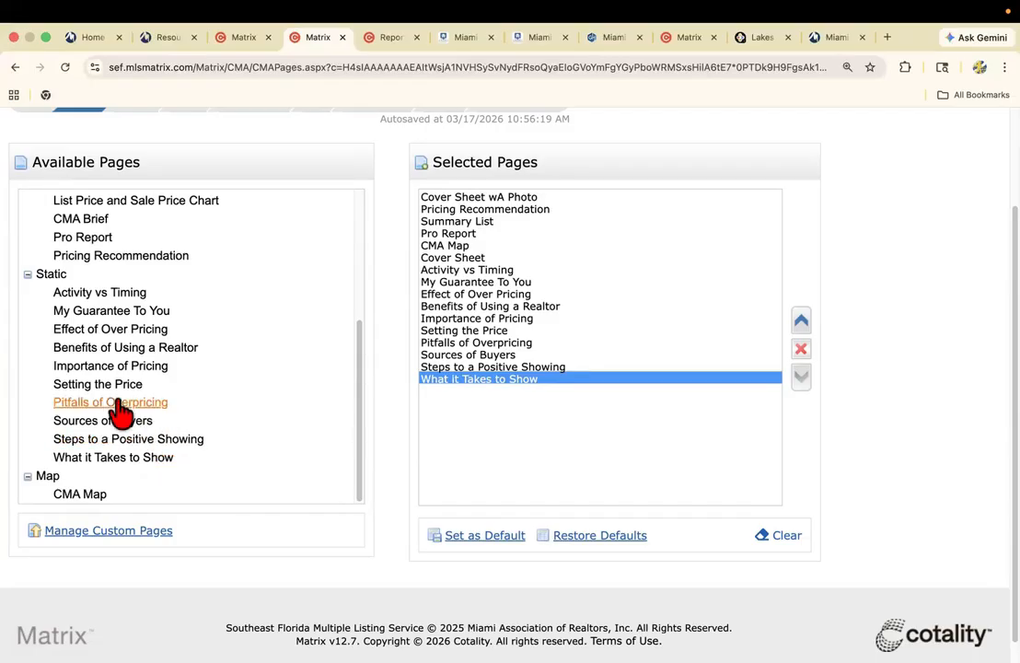
{"action": "left_click", "coordinate": [91, 497]}
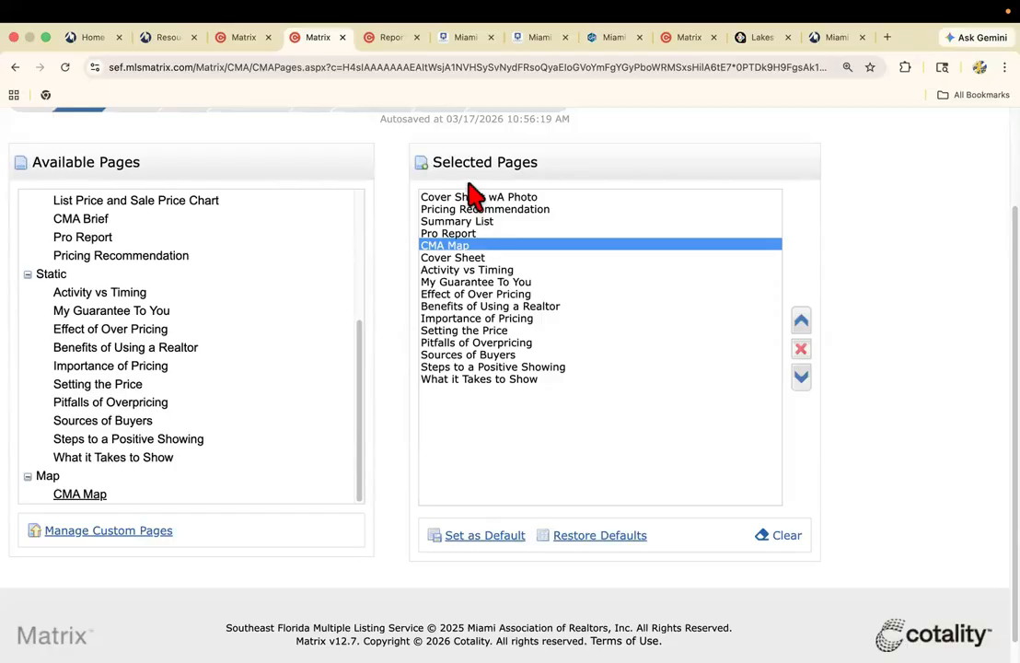
Save the current list of selected CMA pages as the default page set.
{"action": "scroll", "coordinate": [512, 325], "scroll_direction": "up", "scroll_amount": 3}
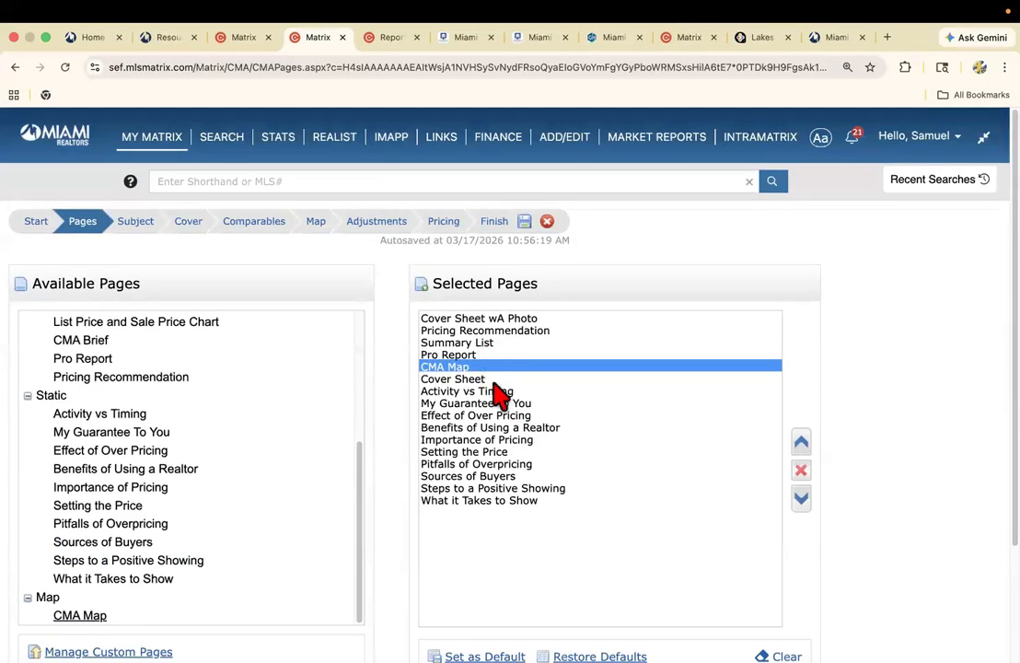
{"action": "scroll", "coordinate": [476, 386], "scroll_direction": "down", "scroll_amount": 4}
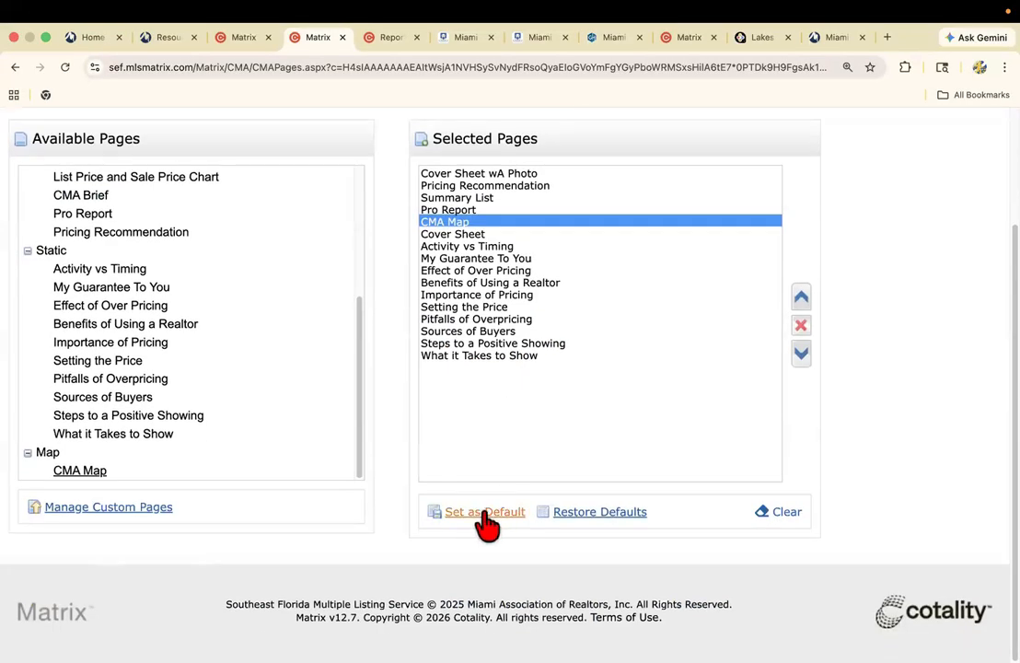
{"action": "left_click", "coordinate": [480, 514]}
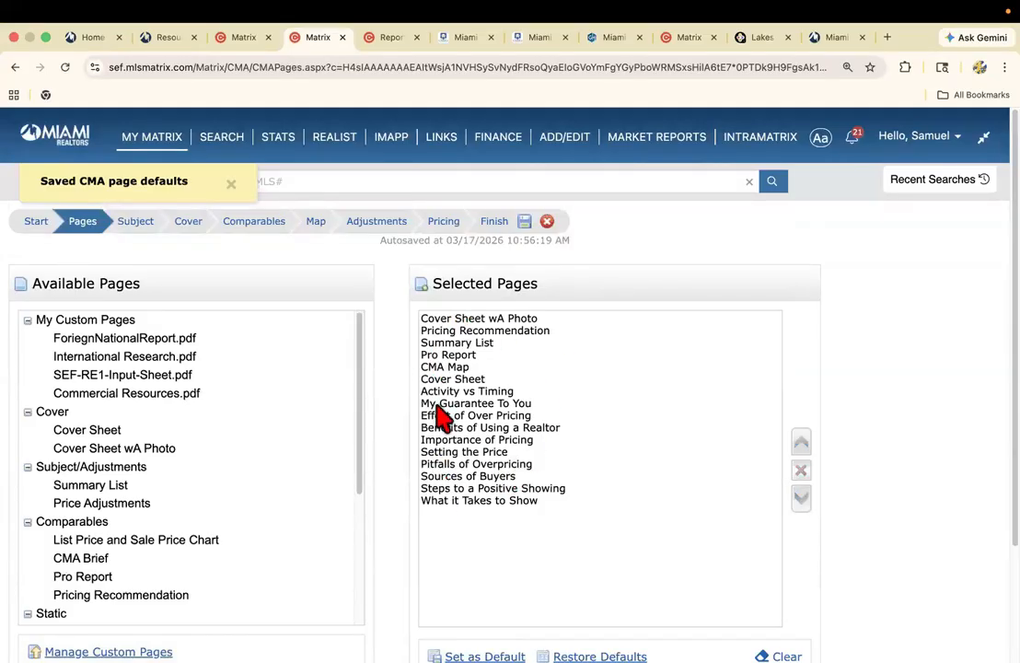
{"action": "scroll", "coordinate": [444, 417], "scroll_direction": "down", "scroll_amount": 3}
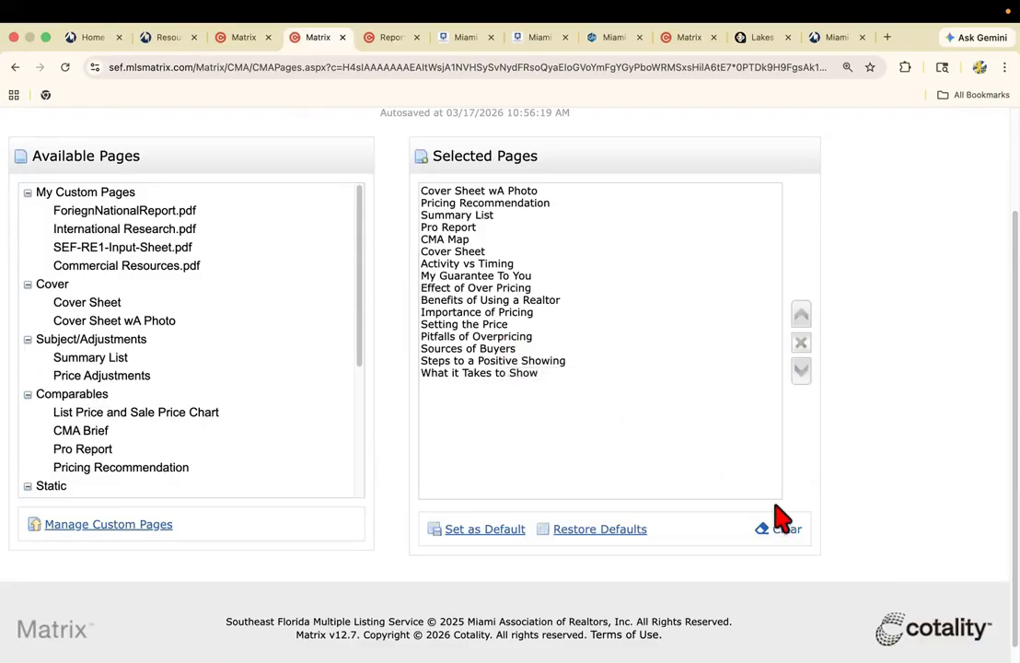
{"action": "scroll", "coordinate": [589, 425], "scroll_direction": "up", "scroll_amount": 3}
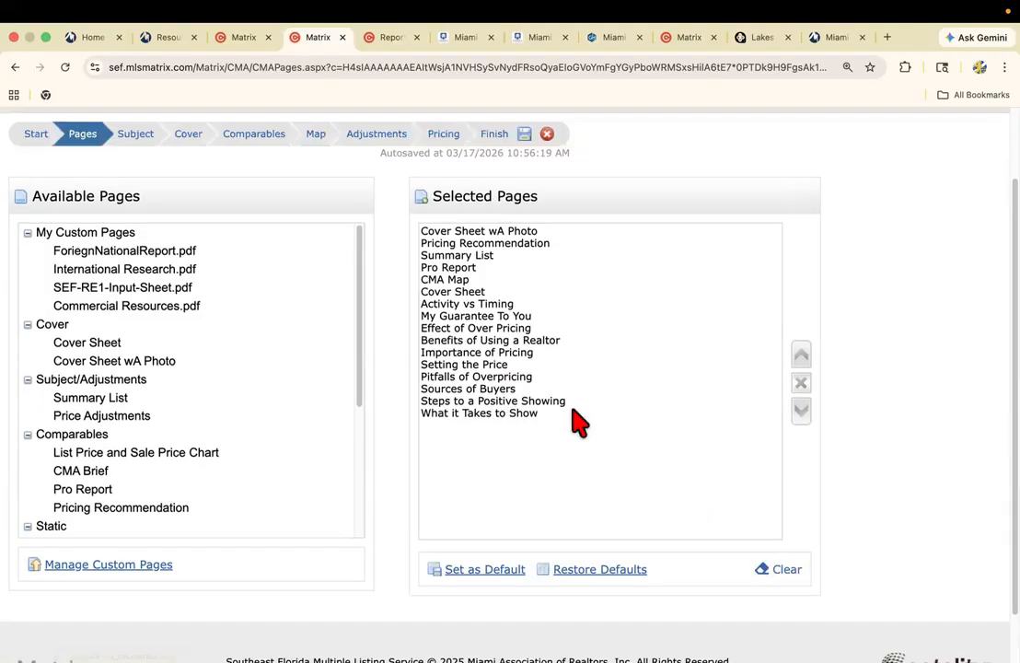
Auto-fill the CMA's subject property from the Cross Property listing with ML# A11916255.
{"action": "left_click", "coordinate": [141, 219]}
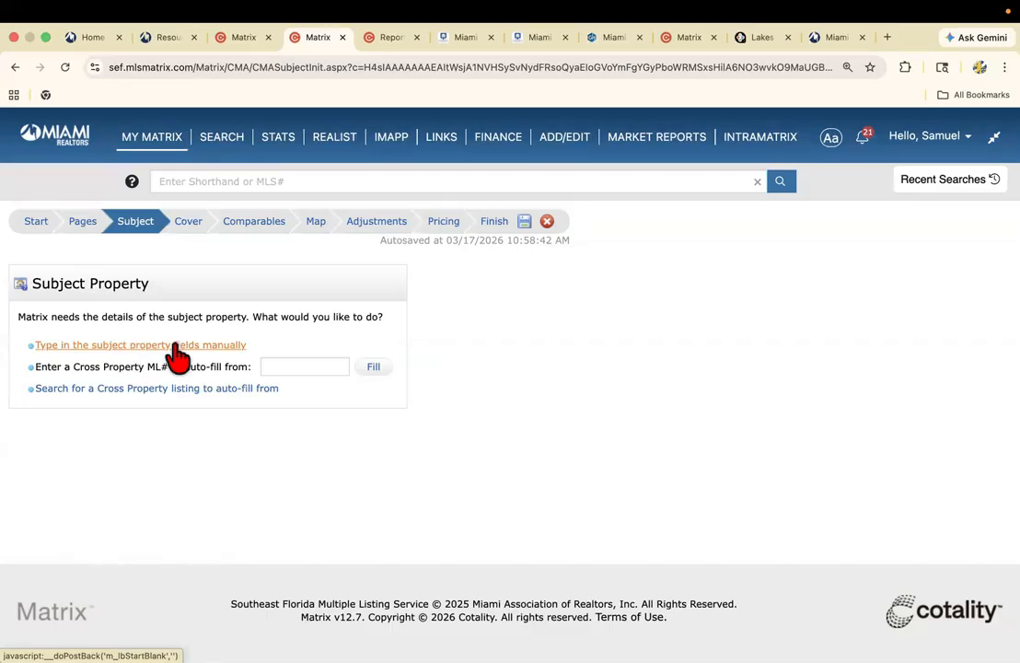
{"action": "left_click", "coordinate": [231, 37]}
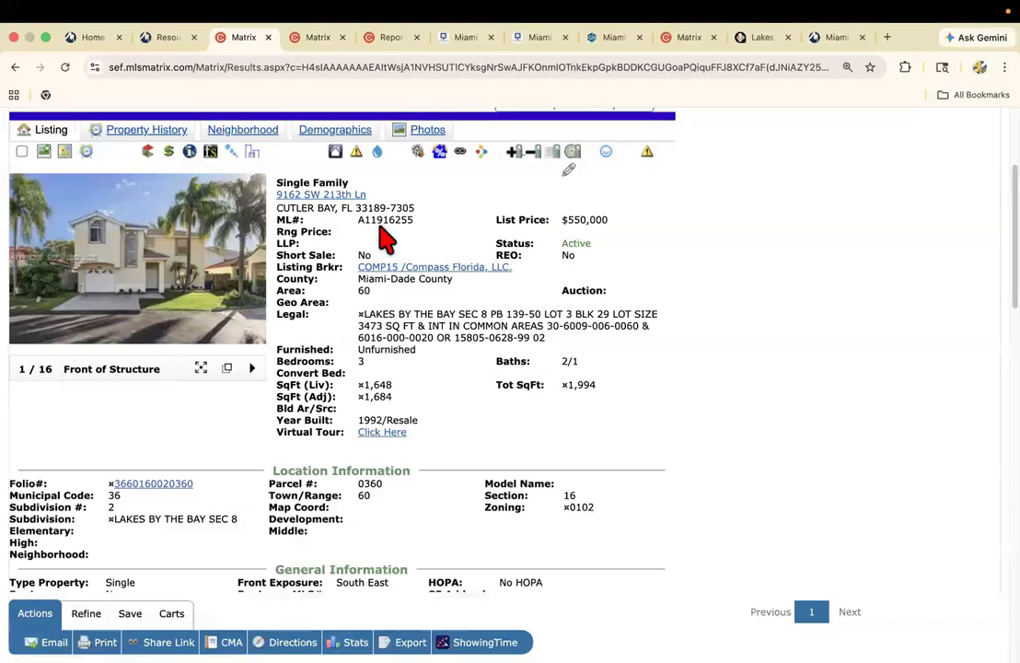
{"action": "left_click", "coordinate": [315, 39]}
{"action": "left_click", "coordinate": [313, 366]}
{"action": "type", "text": "A11916255"}
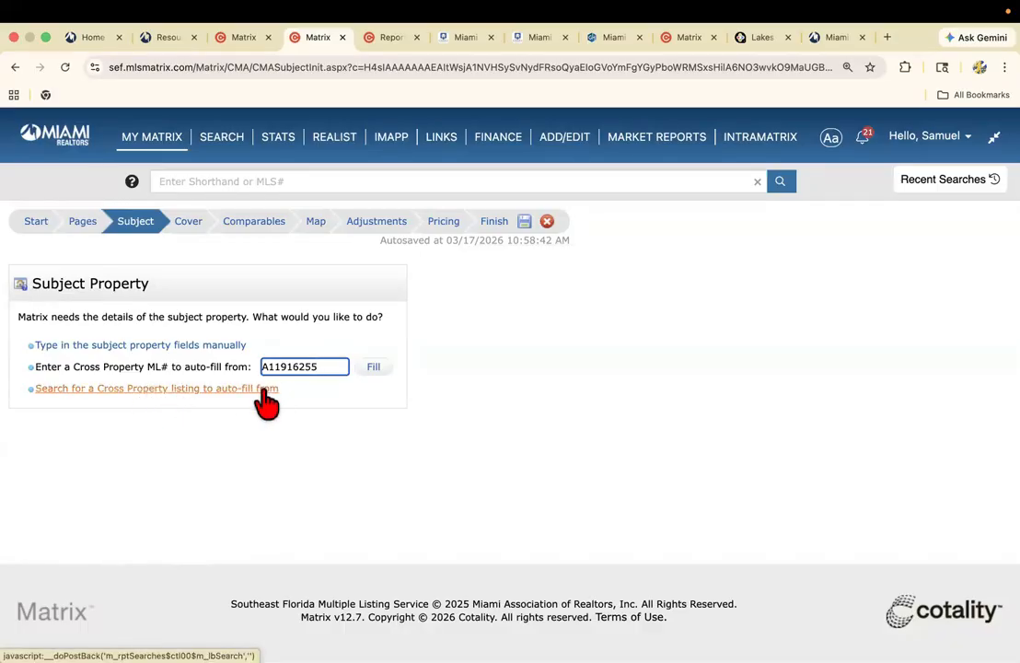
{"action": "key", "text": "BackSpace"}
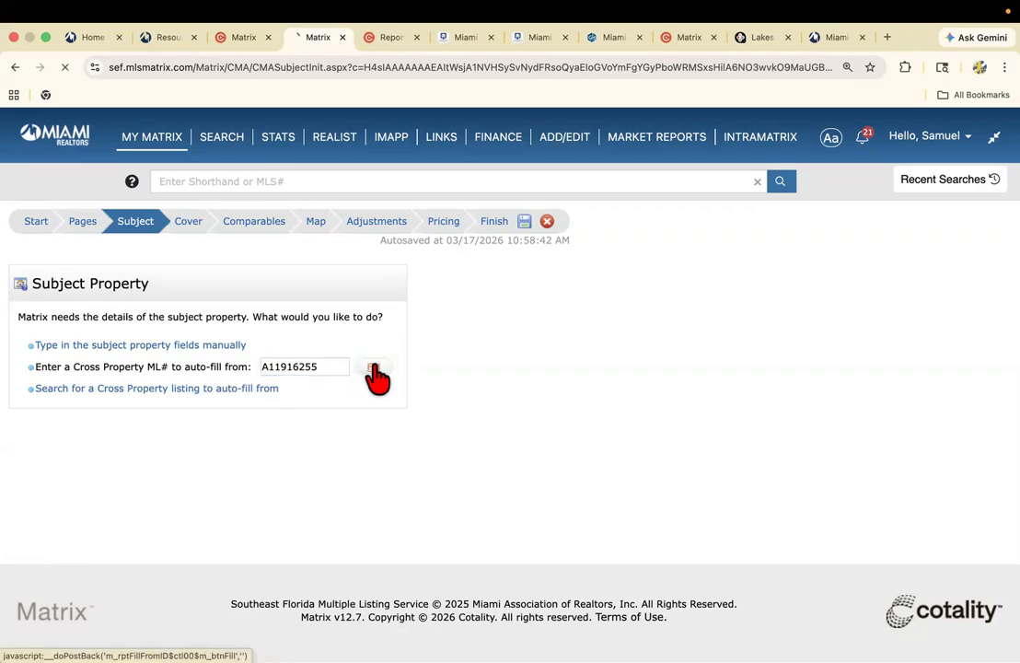
{"action": "left_click", "coordinate": [373, 368]}
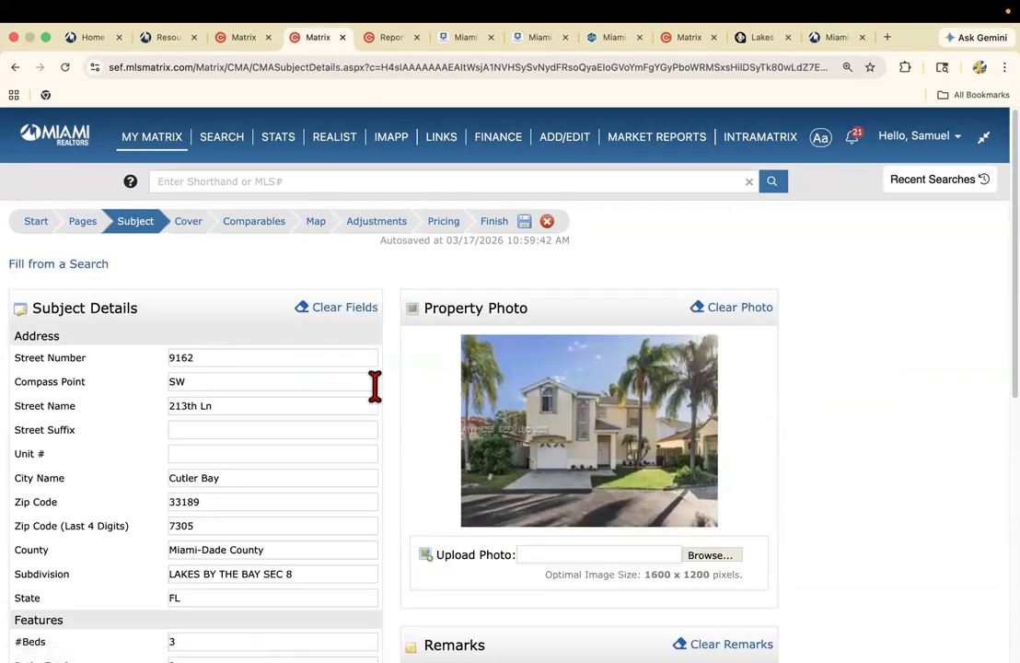
Review the auto-filled subject details, property photo, remarks and map location.
{"action": "scroll", "coordinate": [374, 382], "scroll_direction": "down", "scroll_amount": 5}
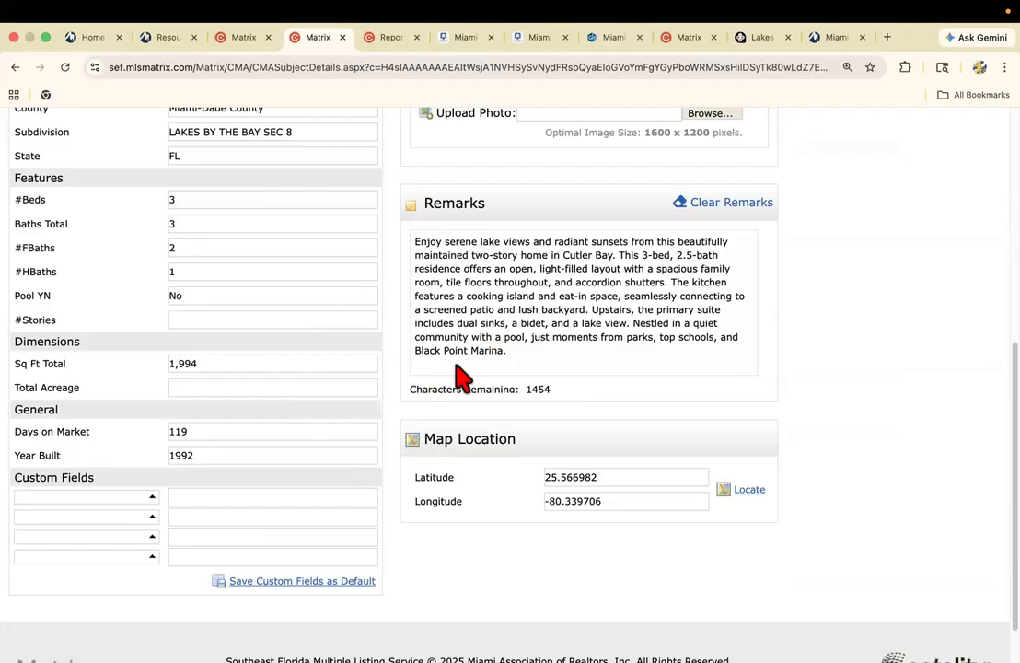
{"action": "scroll", "coordinate": [455, 377], "scroll_direction": "up", "scroll_amount": 2}
{"action": "scroll", "coordinate": [418, 398], "scroll_direction": "up", "scroll_amount": 4}
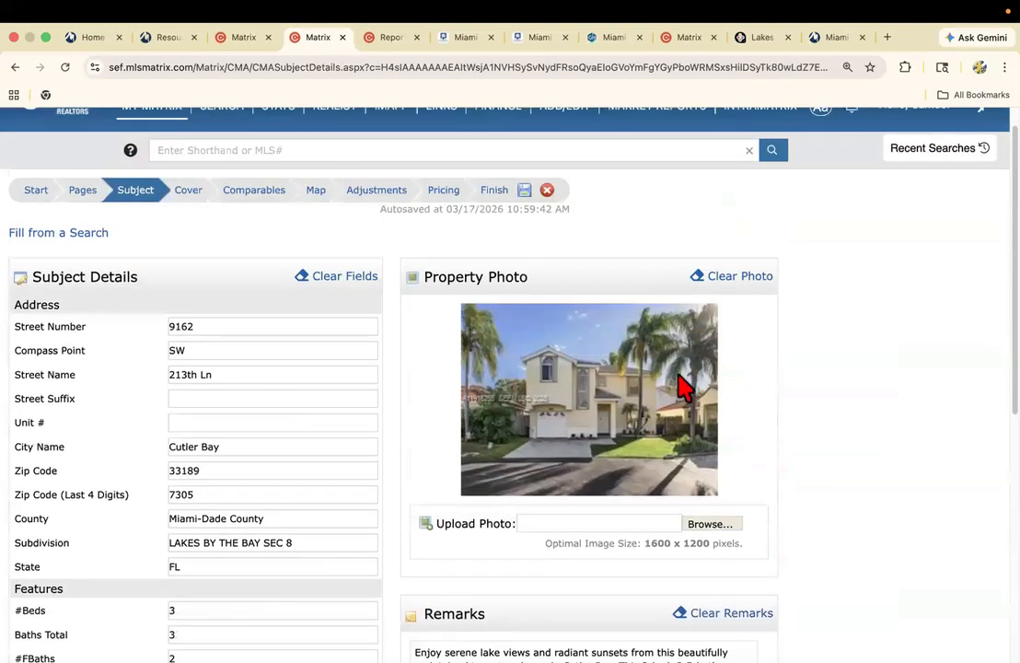
Review the CMA's cover information, comparables search criteria and map preview.
{"action": "left_click", "coordinate": [188, 193]}
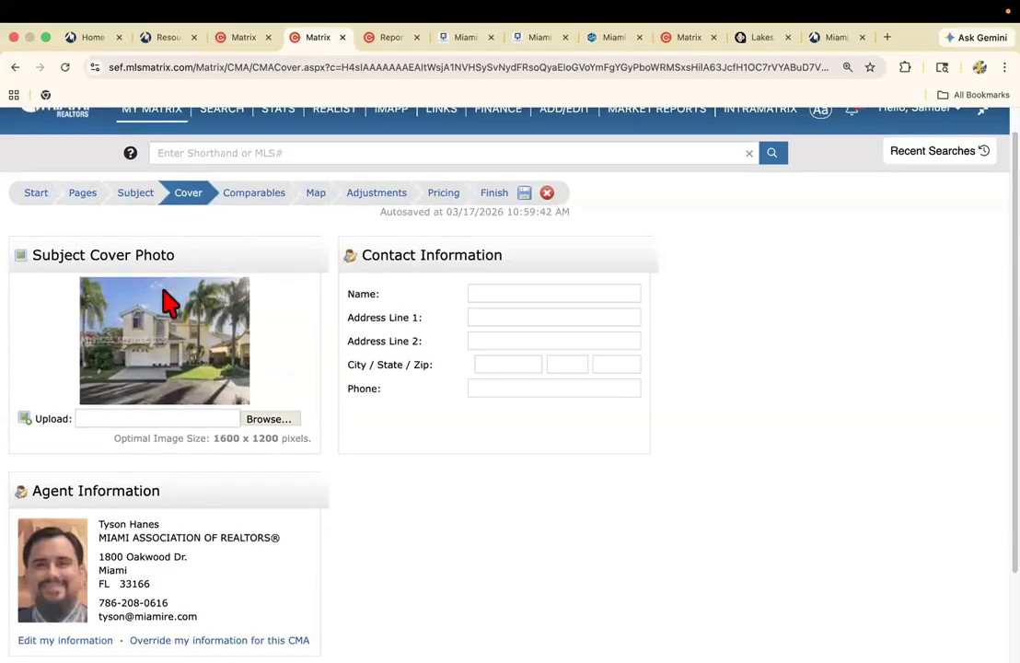
{"action": "scroll", "coordinate": [179, 421], "scroll_direction": "down", "scroll_amount": 2}
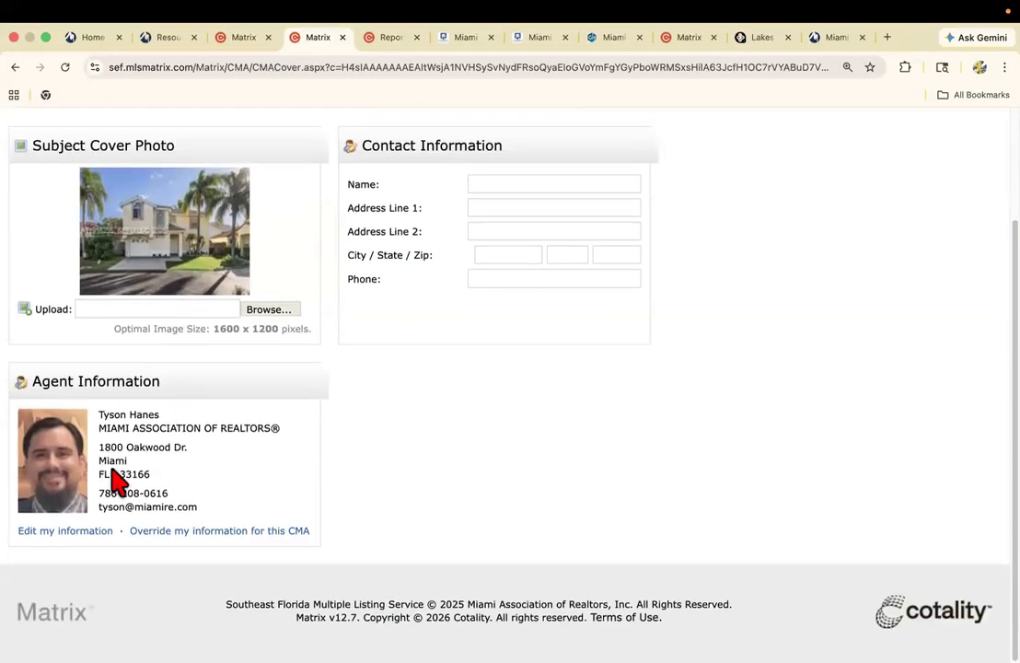
{"action": "scroll", "coordinate": [257, 415], "scroll_direction": "up", "scroll_amount": 2}
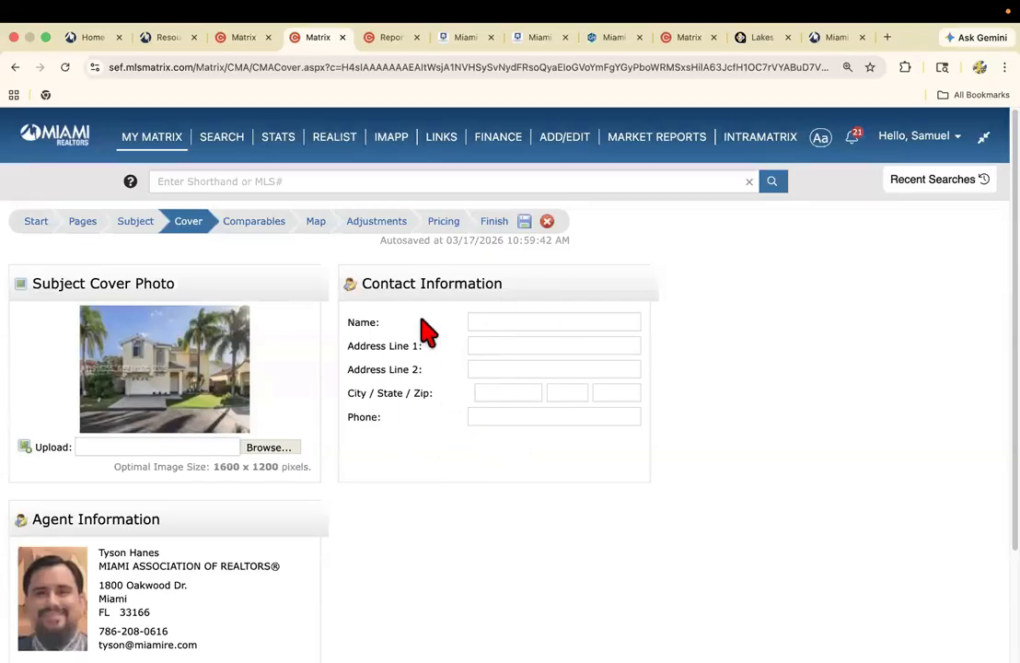
{"action": "left_click", "coordinate": [245, 222]}
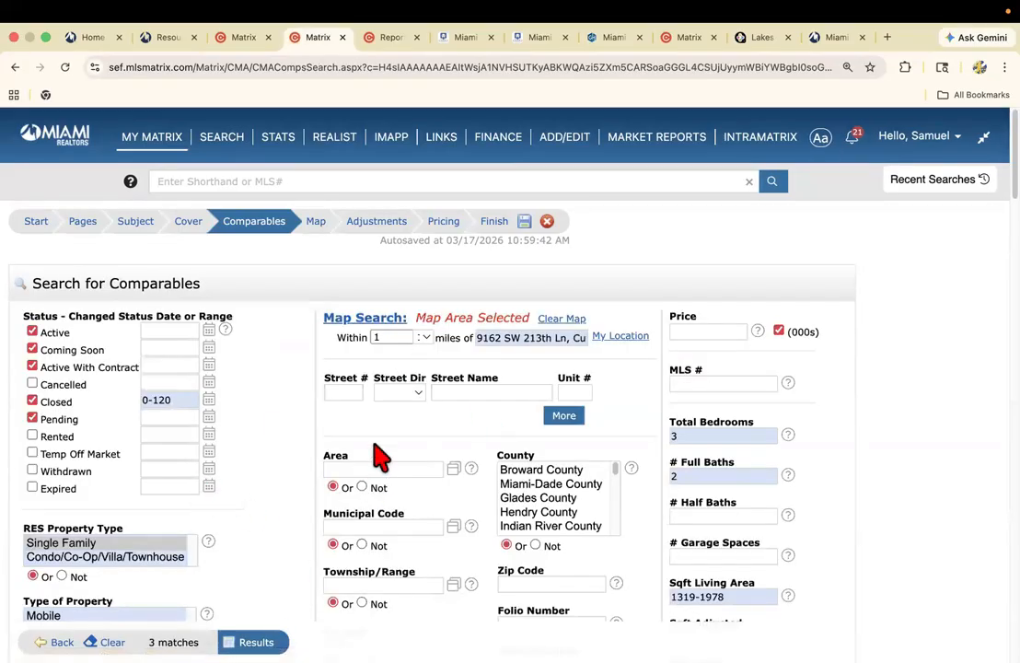
{"action": "left_click", "coordinate": [15, 66]}
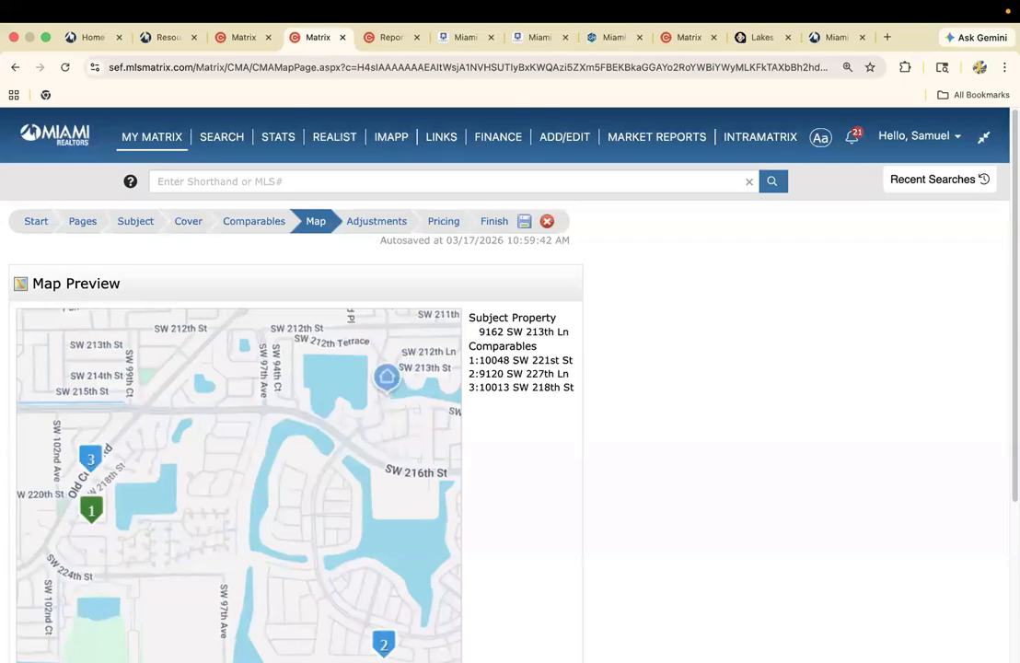
Compare the second comparable with the subject property field by field in the adjustment details.
{"action": "left_click", "coordinate": [387, 221]}
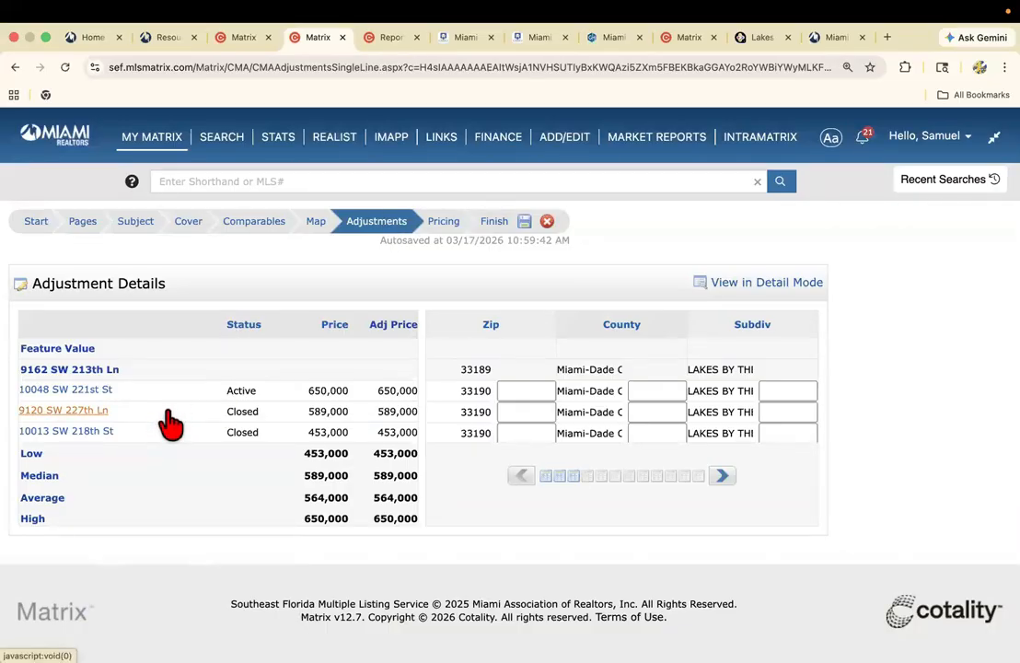
{"action": "left_click", "coordinate": [92, 411]}
{"action": "scroll", "coordinate": [331, 448], "scroll_direction": "down", "scroll_amount": 1}
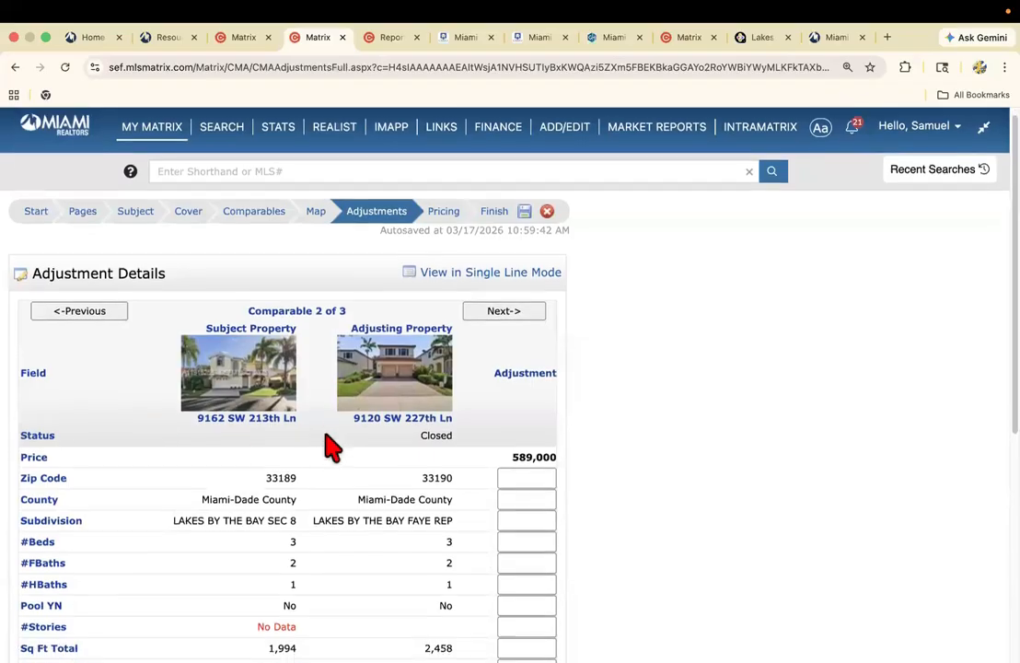
{"action": "scroll", "coordinate": [327, 448], "scroll_direction": "down", "scroll_amount": 5}
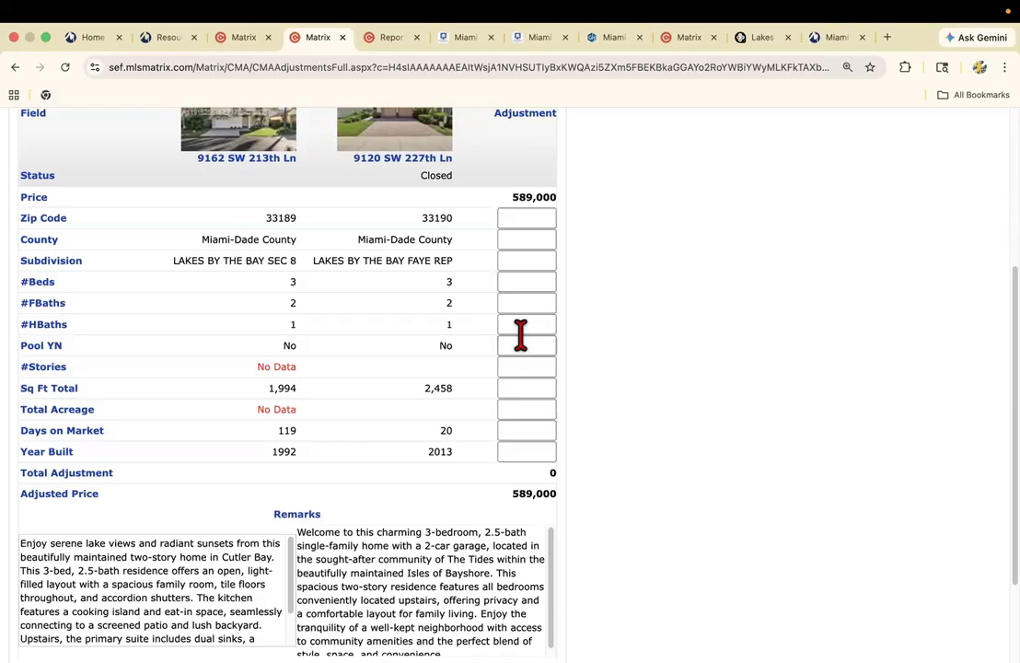
{"action": "left_click", "coordinate": [525, 430]}
{"action": "left_click", "coordinate": [519, 451]}
{"action": "scroll", "coordinate": [603, 417], "scroll_direction": "up", "scroll_amount": 5}
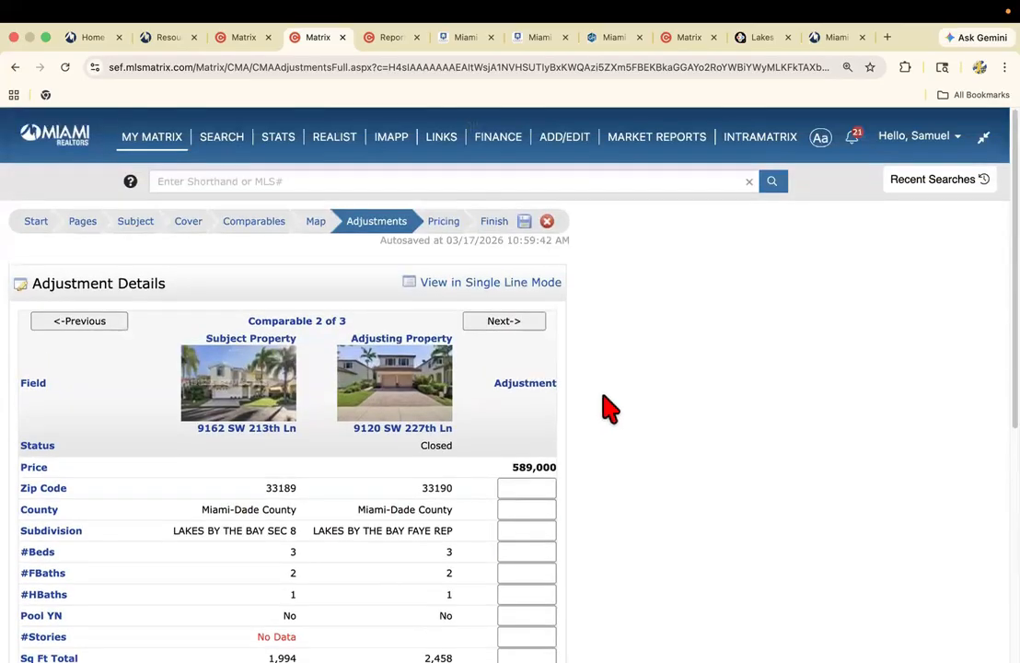
Enter the suggested list price text "Based on the sales I have found, I would suggest an offer range between 530-570.".
{"action": "left_click", "coordinate": [444, 230]}
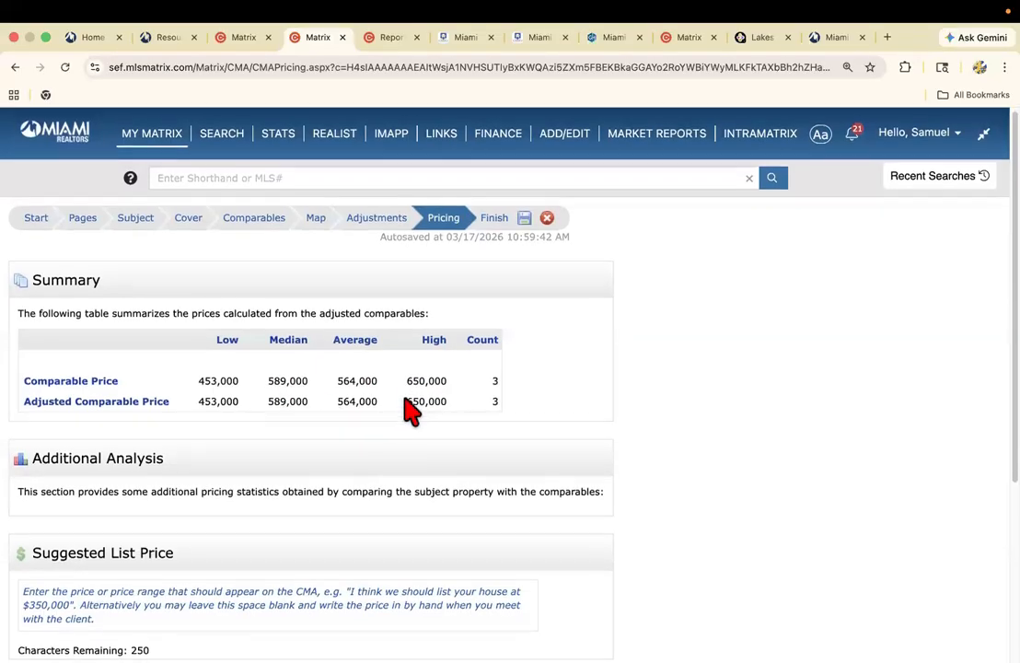
{"action": "scroll", "coordinate": [414, 368], "scroll_direction": "down", "scroll_amount": 1}
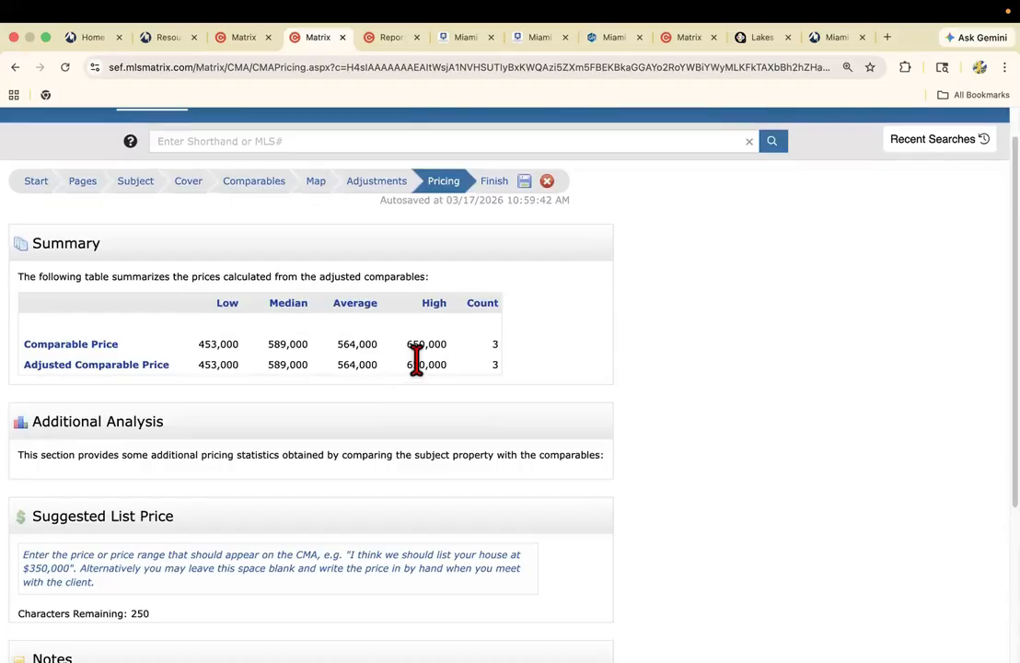
{"action": "scroll", "coordinate": [419, 363], "scroll_direction": "down", "scroll_amount": 1}
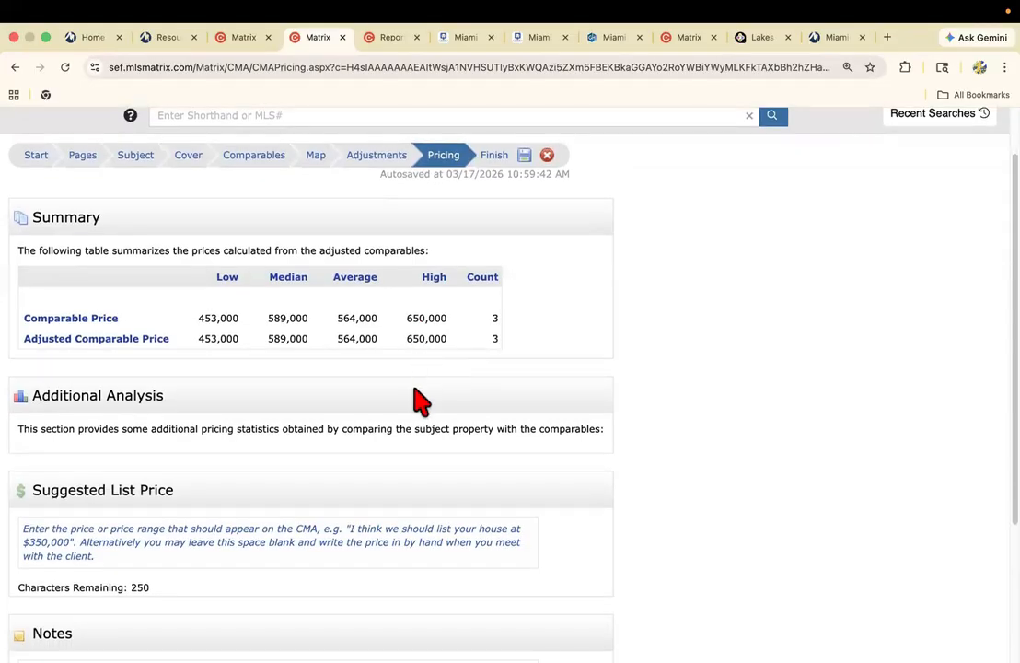
{"action": "left_click", "coordinate": [94, 529]}
{"action": "scroll", "coordinate": [97, 532], "scroll_direction": "down", "scroll_amount": 3}
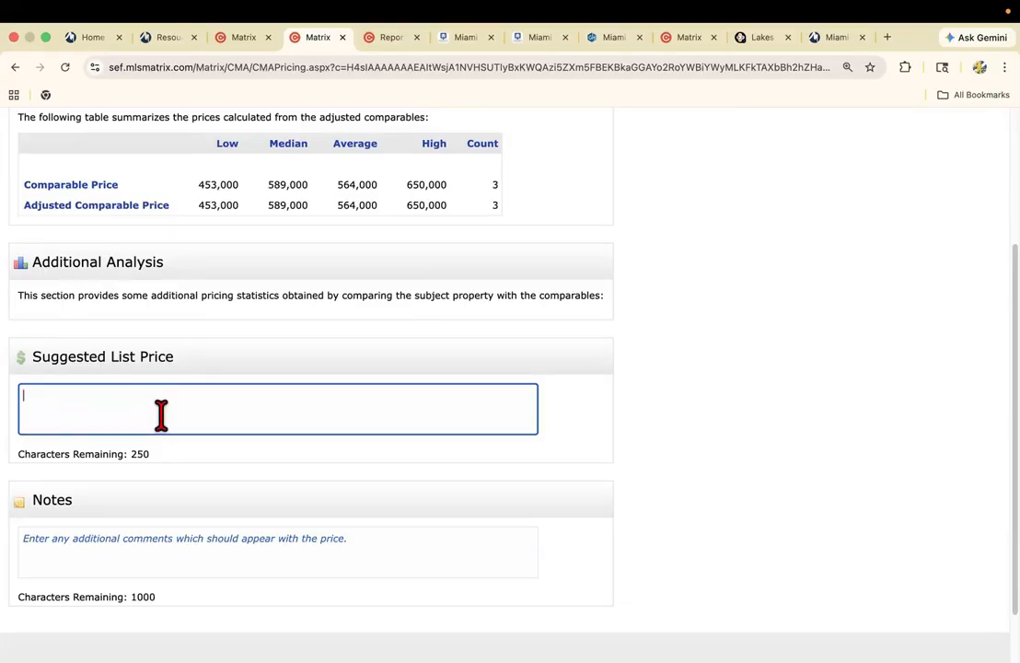
{"action": "type", "text": "Based on the sales I ha"}
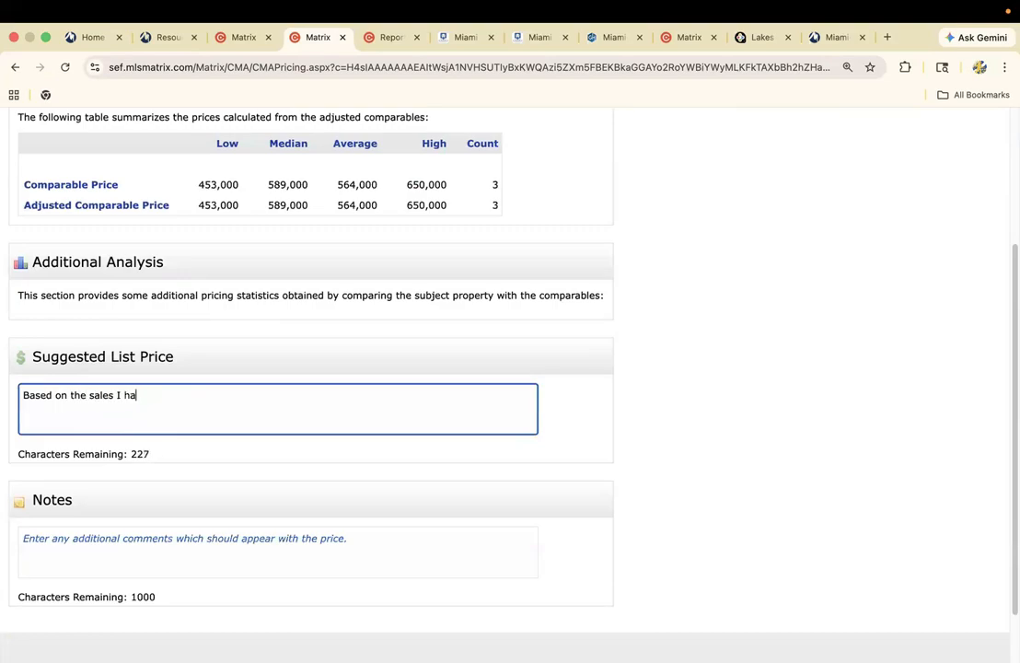
{"action": "type", "text": "ve found, I would suggest"}
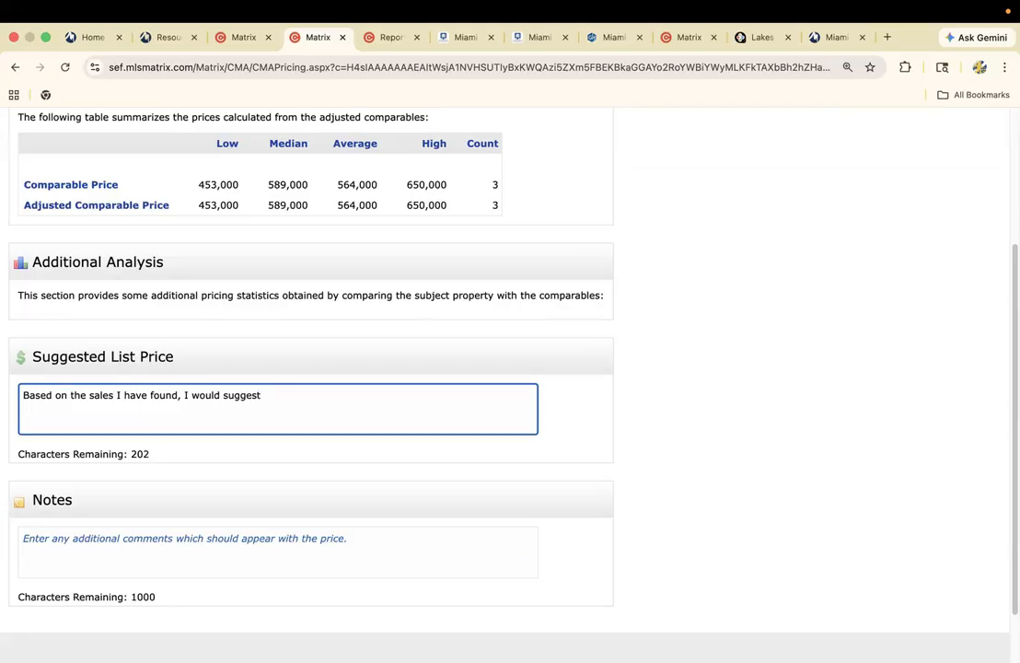
{"action": "type", "text": " an offer range between 530-570."}
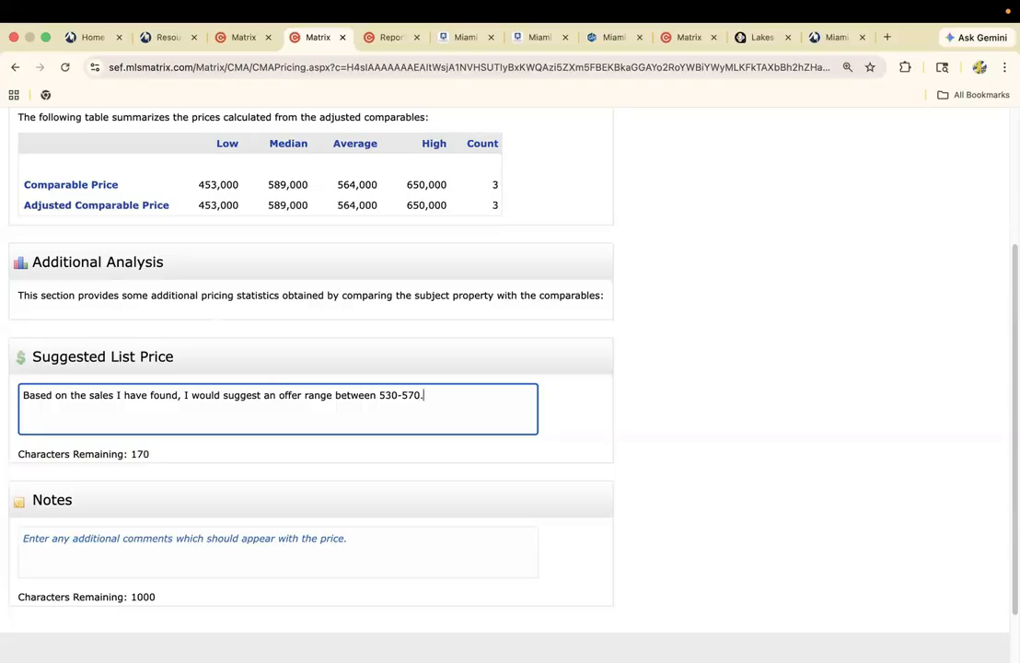
Continue the suggested list price text with "Let me know when would be a good time to discuss".
{"action": "type", "text": "et me know when w"}
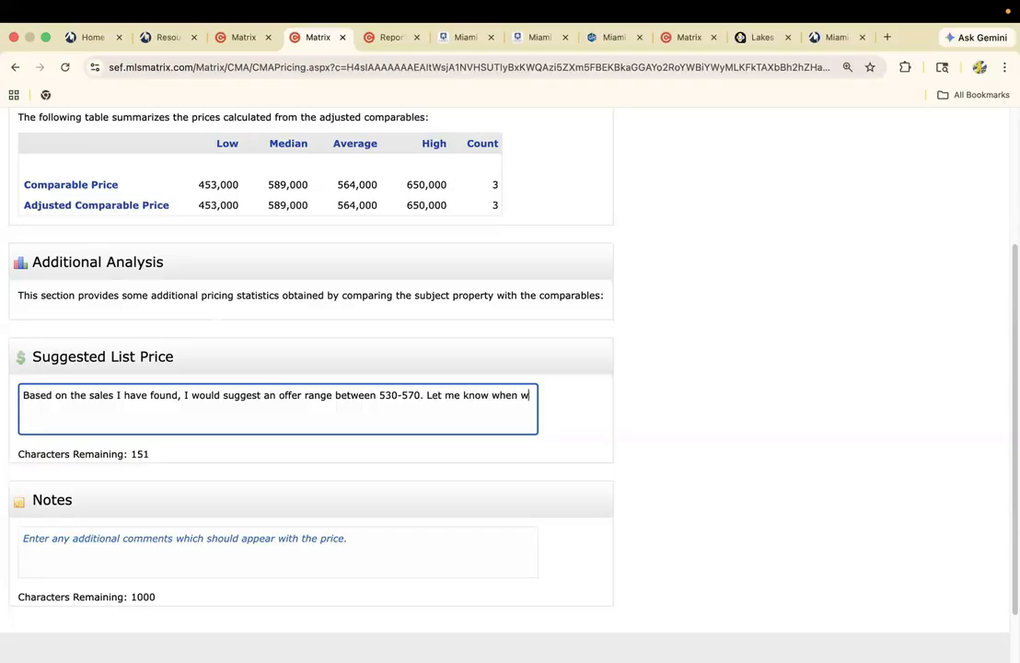
{"action": "type", "text": "ould be a good t"}
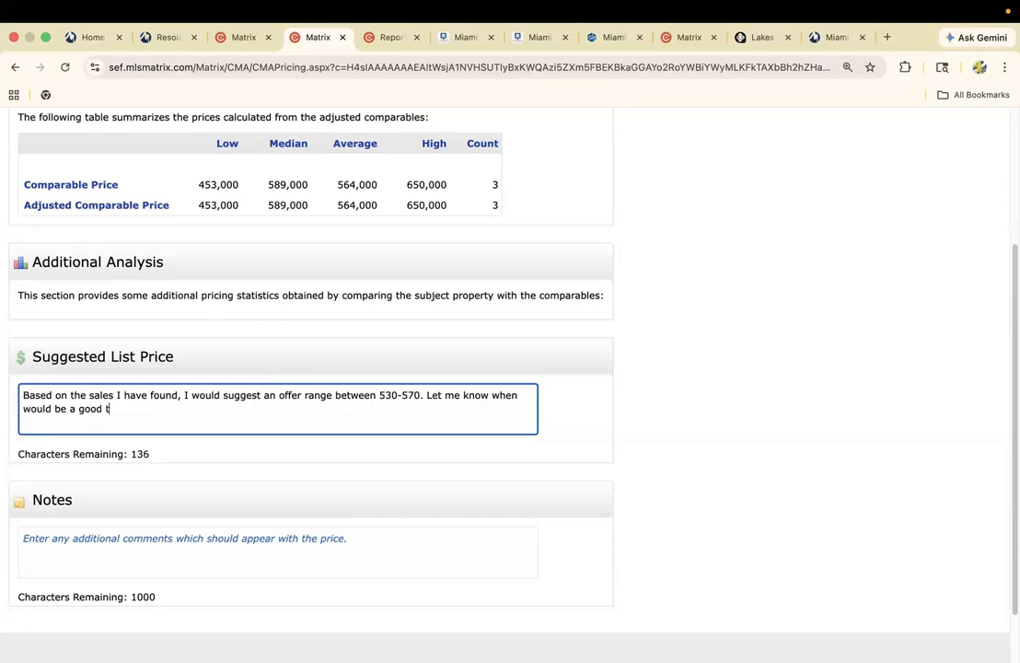
{"action": "type", "text": "ime to discuss"}
Add the pricing note "Look at the second sale I have found, it matches yours" and proceed to the CMA's Finish stage.
{"action": "left_click", "coordinate": [109, 533]}
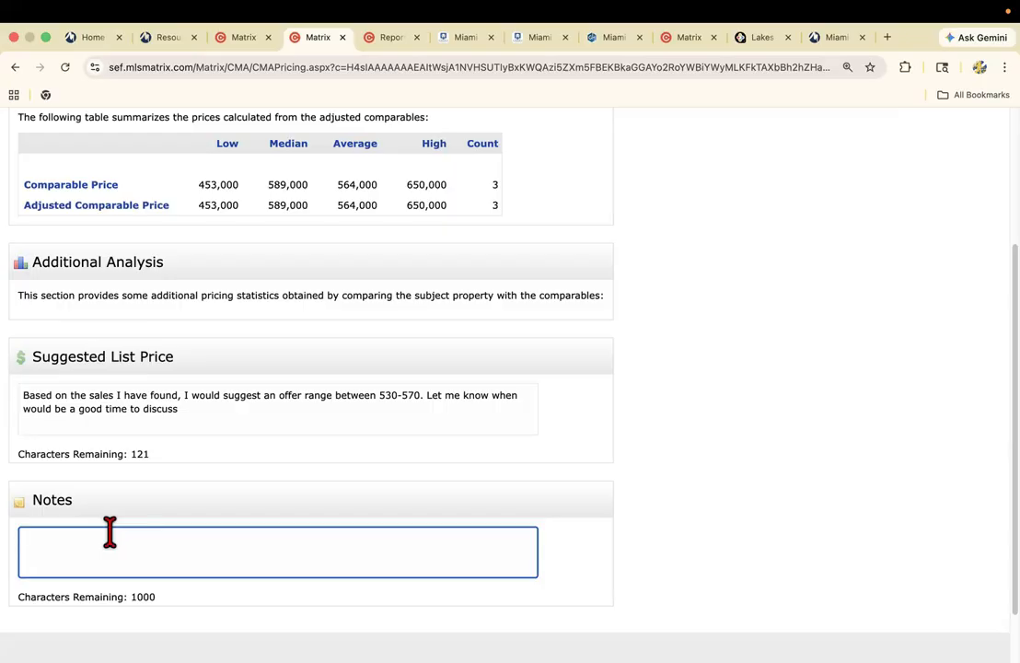
{"action": "type", "text": "Look at the second sales "}
{"action": "type", "text": " have fo"}
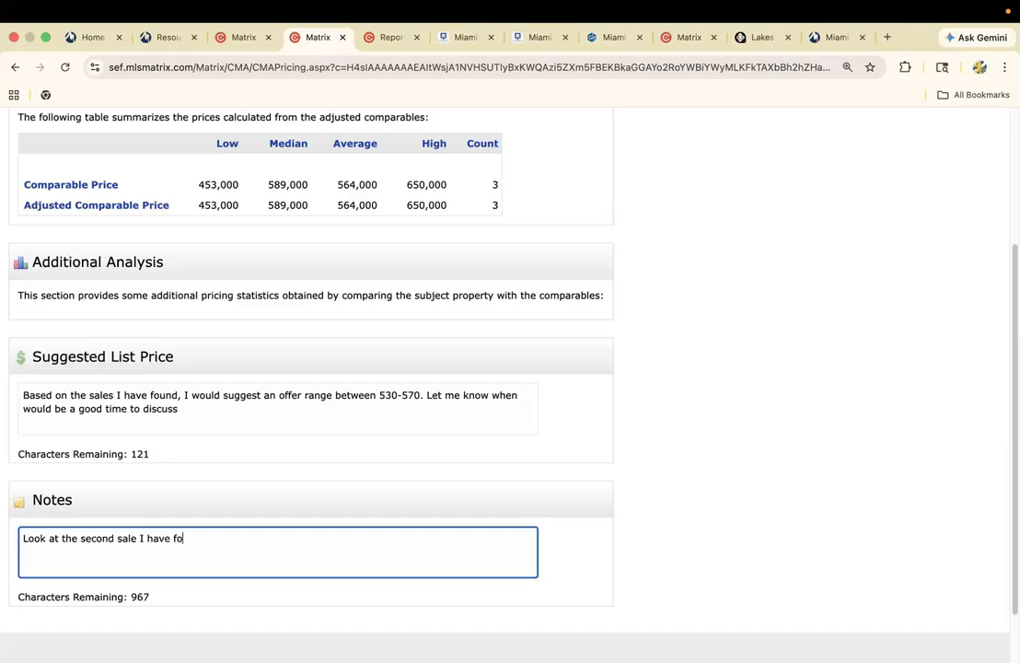
{"action": "type", "text": "und, it mathceches yours"}
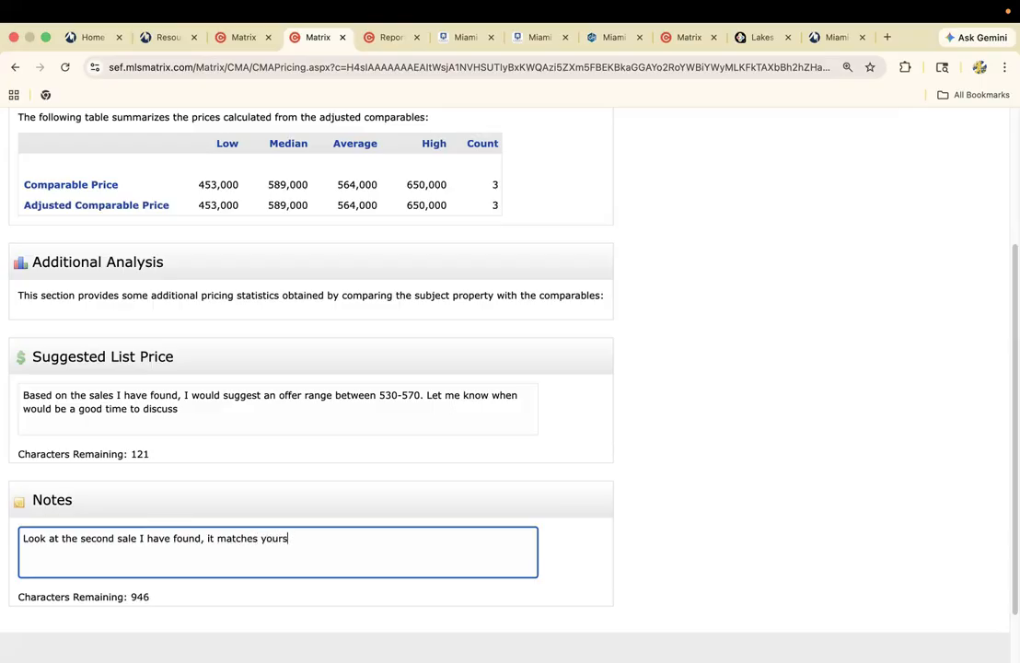
{"action": "scroll", "coordinate": [264, 505], "scroll_direction": "up", "scroll_amount": 3}
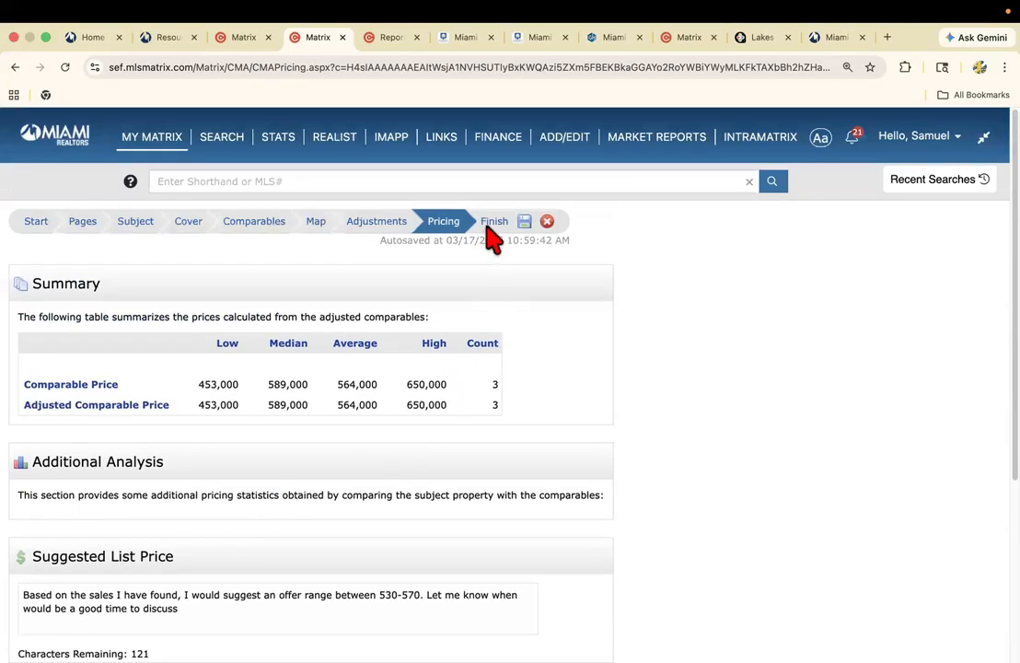
{"action": "left_click", "coordinate": [494, 232]}
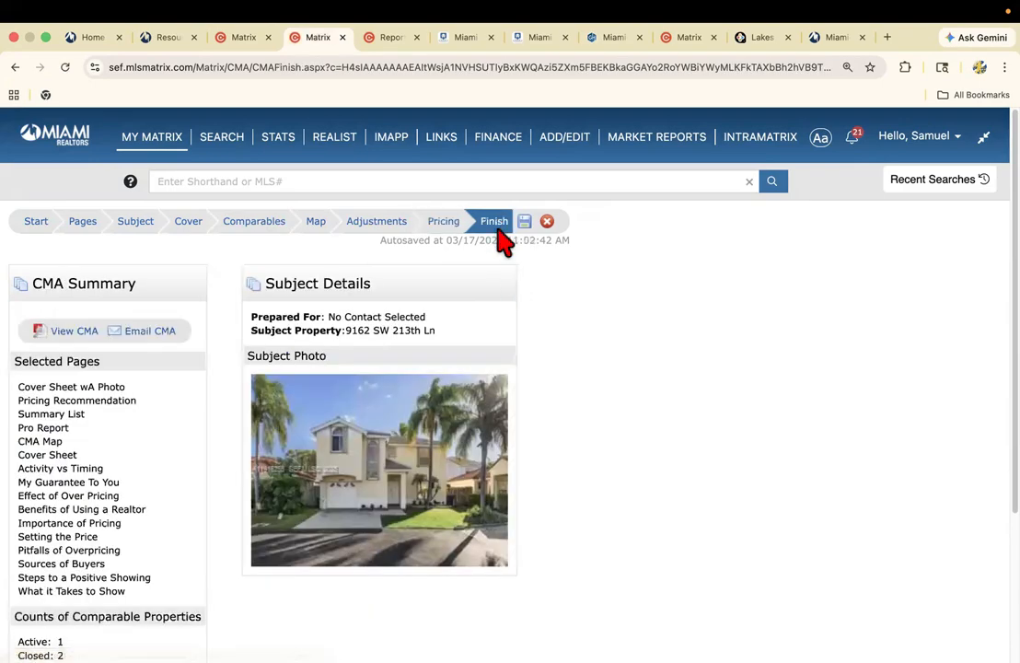
View the finished CMA as a PDF and review its cover page, pricing recommendation and summary of comparable listings.
{"action": "left_click", "coordinate": [81, 339]}
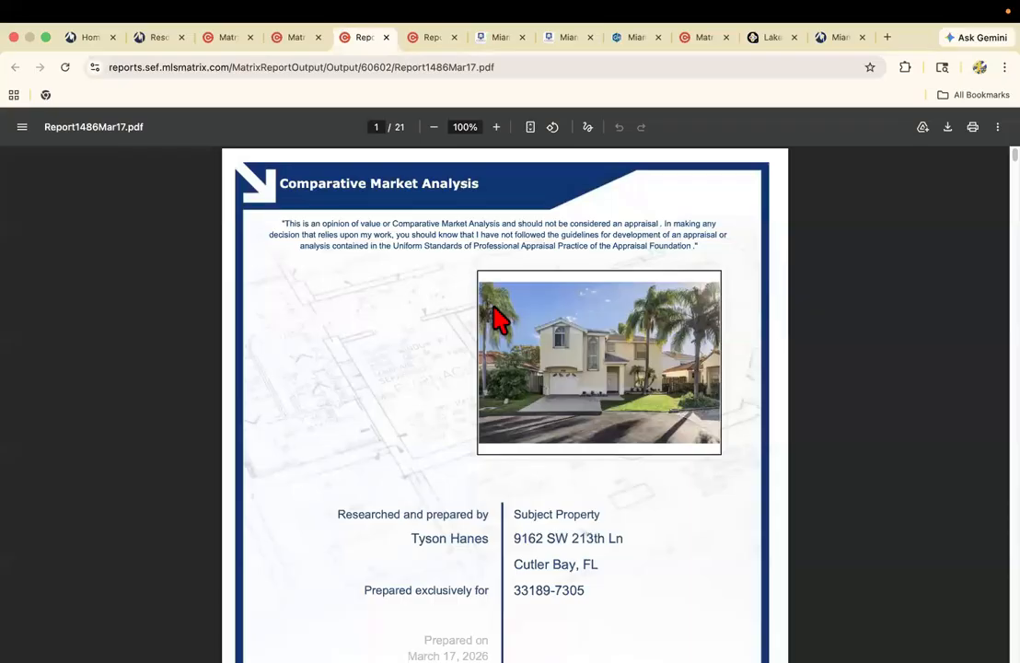
{"action": "scroll", "coordinate": [502, 337], "scroll_direction": "down", "scroll_amount": 3}
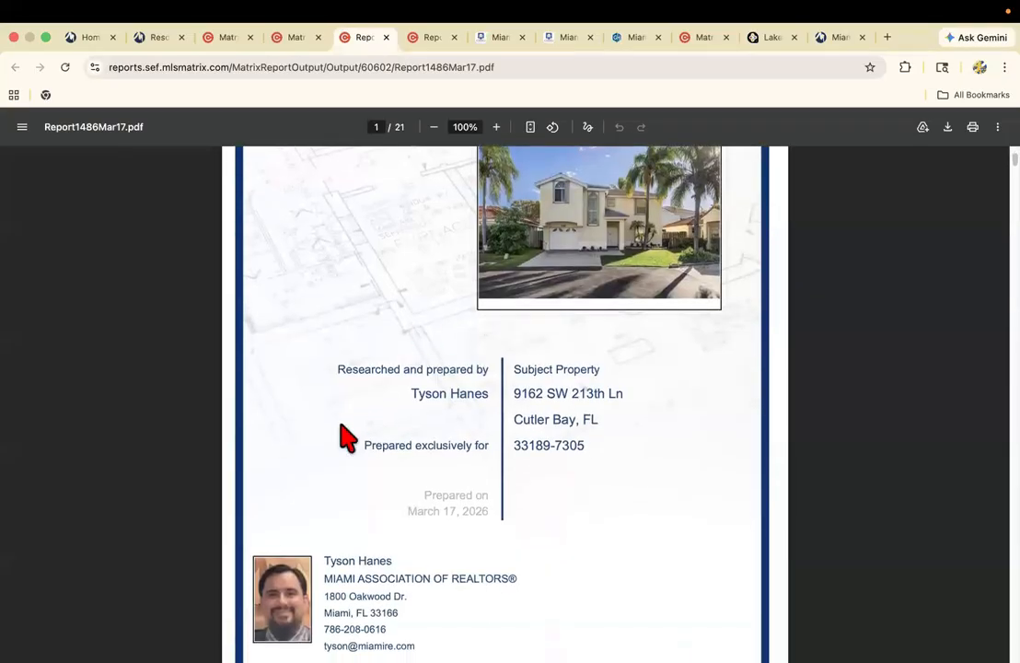
{"action": "scroll", "coordinate": [400, 538], "scroll_direction": "down", "scroll_amount": 1}
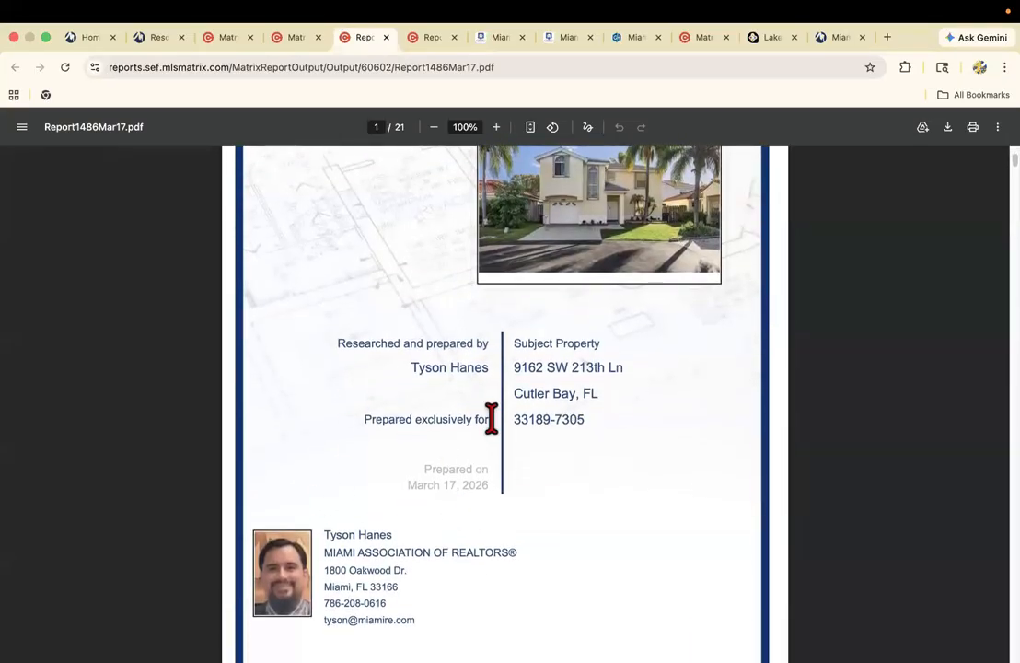
{"action": "scroll", "coordinate": [474, 425], "scroll_direction": "down", "scroll_amount": 15}
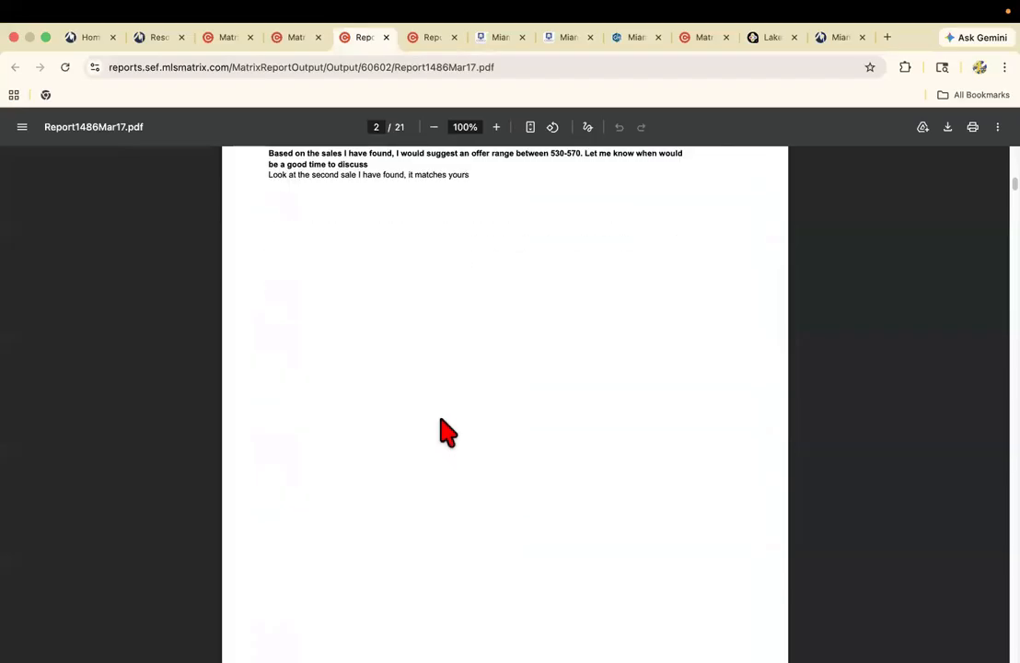
{"action": "scroll", "coordinate": [447, 437], "scroll_direction": "up", "scroll_amount": 6}
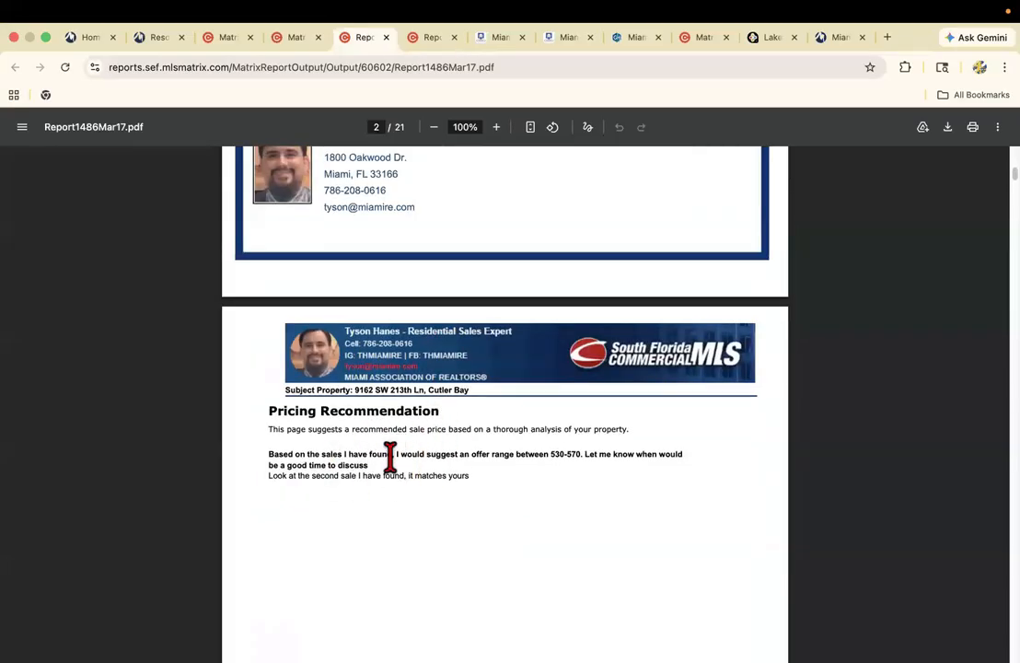
{"action": "scroll", "coordinate": [396, 469], "scroll_direction": "down", "scroll_amount": 5}
{"action": "scroll", "coordinate": [396, 467], "scroll_direction": "down", "scroll_amount": 10}
{"action": "scroll", "coordinate": [392, 467], "scroll_direction": "up", "scroll_amount": 2}
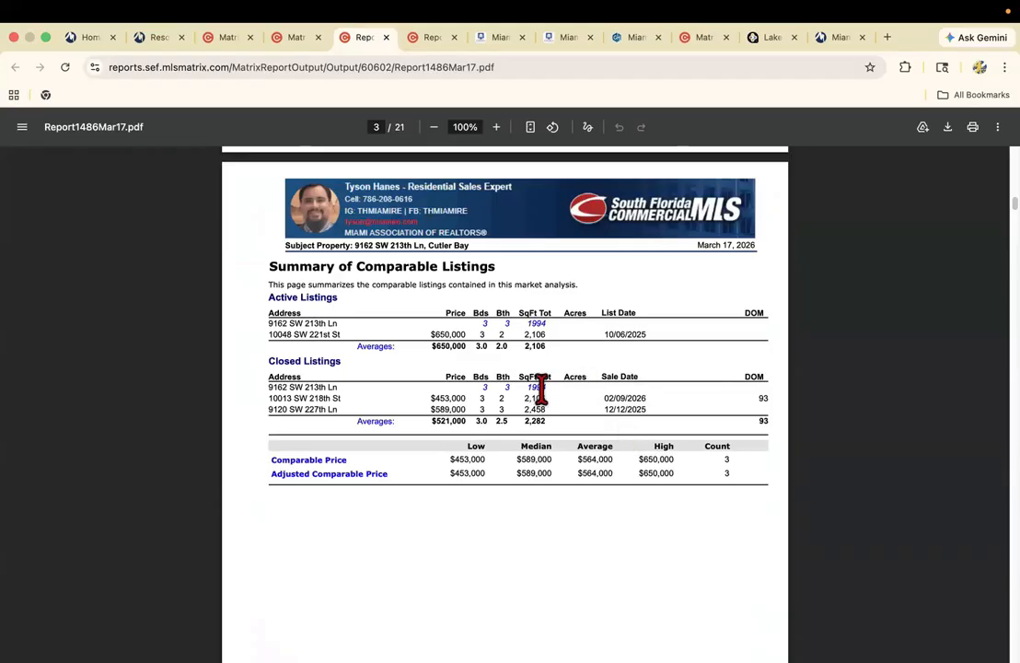
{"action": "scroll", "coordinate": [524, 471], "scroll_direction": "down", "scroll_amount": 12}
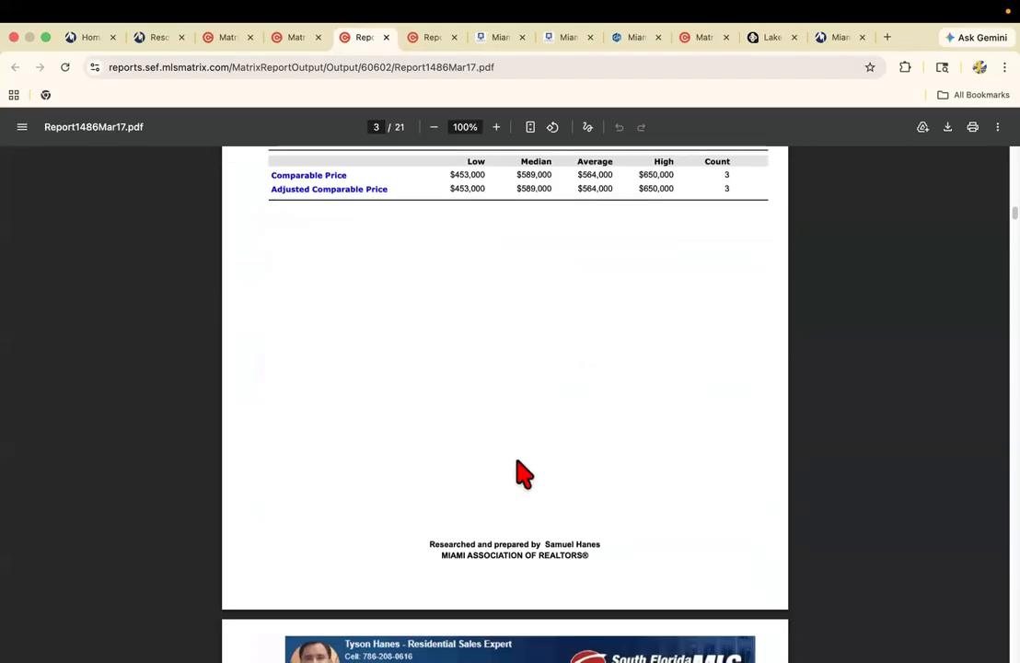
Review the CMA Pro Report pages with the active and closed property details, price charts and summary graph.
{"action": "scroll", "coordinate": [517, 457], "scroll_direction": "down", "scroll_amount": 5}
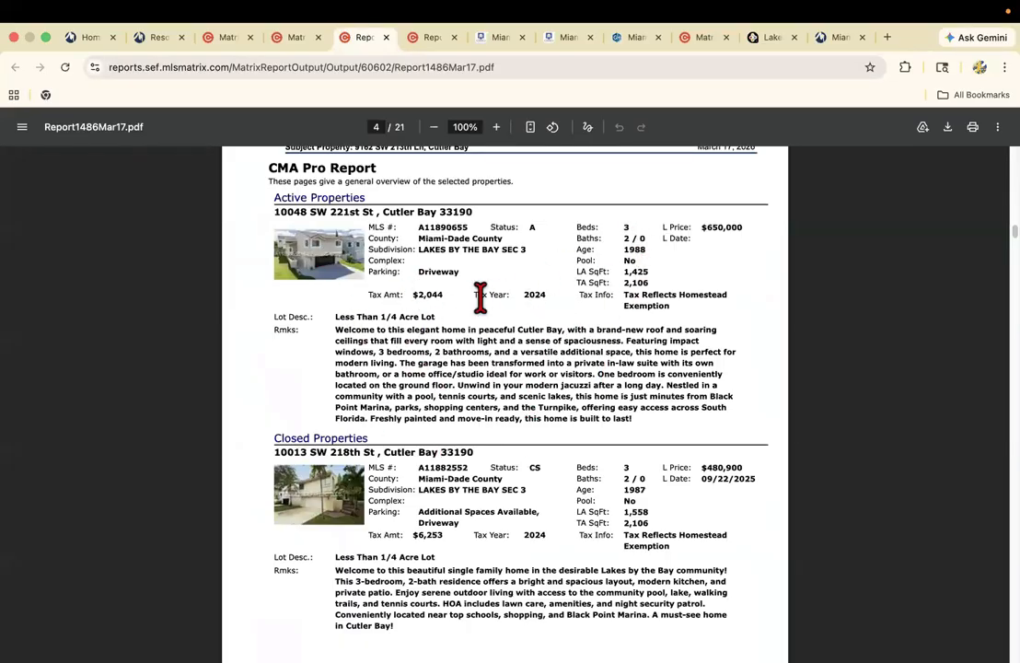
{"action": "scroll", "coordinate": [477, 314], "scroll_direction": "down", "scroll_amount": 10}
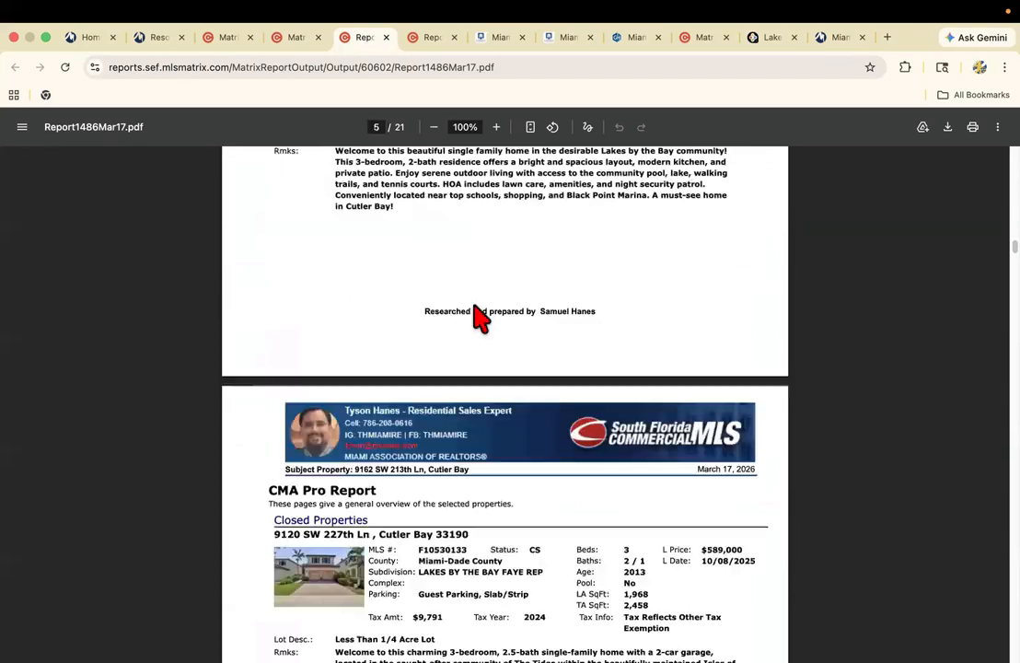
{"action": "scroll", "coordinate": [480, 318], "scroll_direction": "up", "scroll_amount": 2}
{"action": "scroll", "coordinate": [475, 309], "scroll_direction": "down", "scroll_amount": 8}
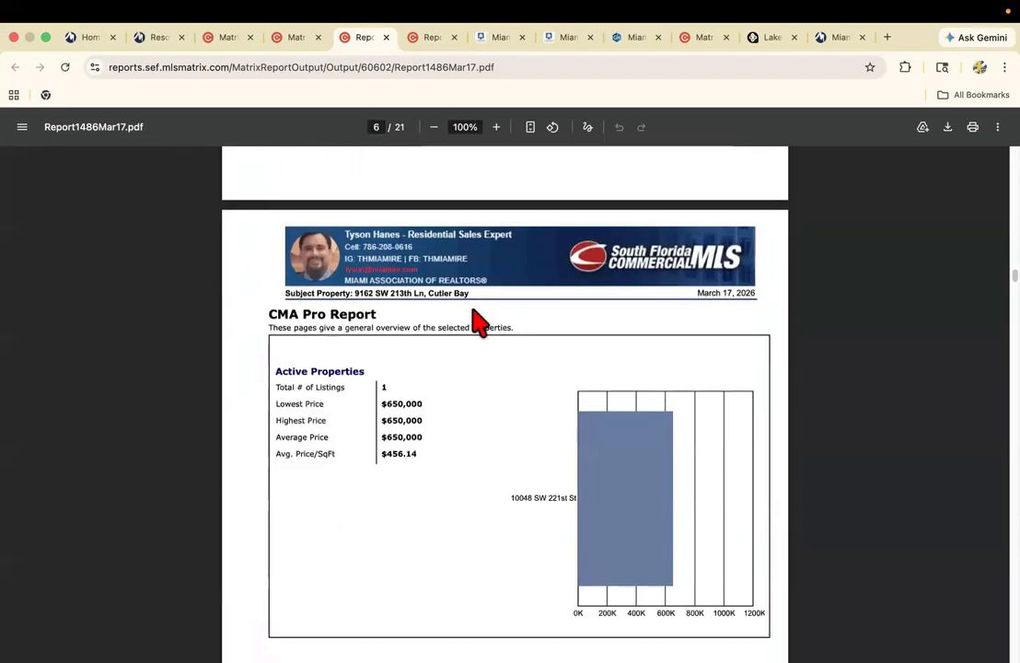
{"action": "scroll", "coordinate": [479, 320], "scroll_direction": "down", "scroll_amount": 8}
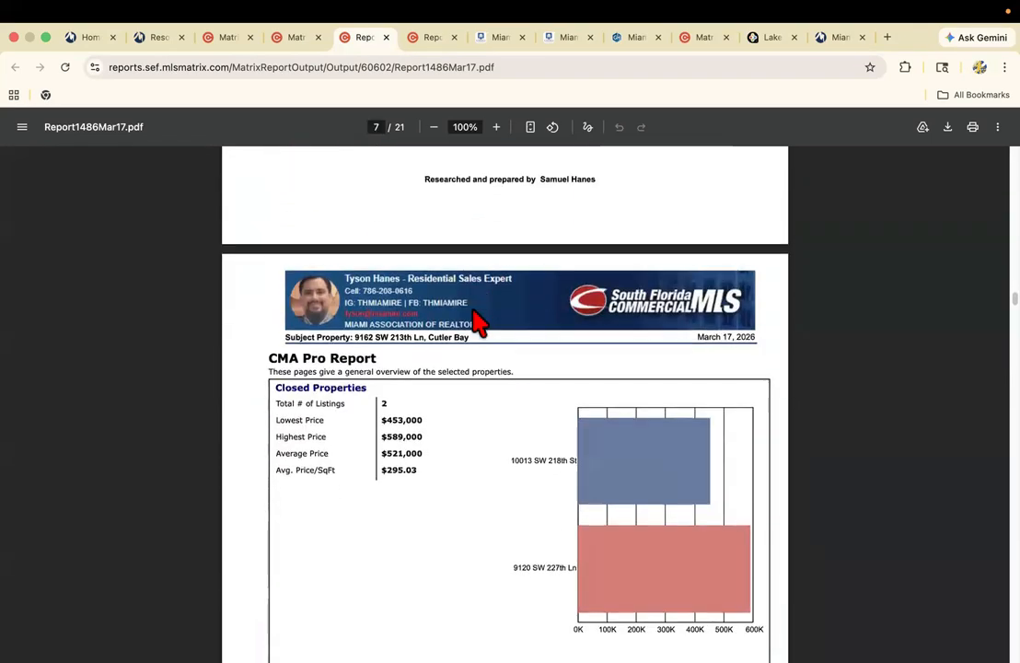
{"action": "scroll", "coordinate": [479, 322], "scroll_direction": "down", "scroll_amount": 2}
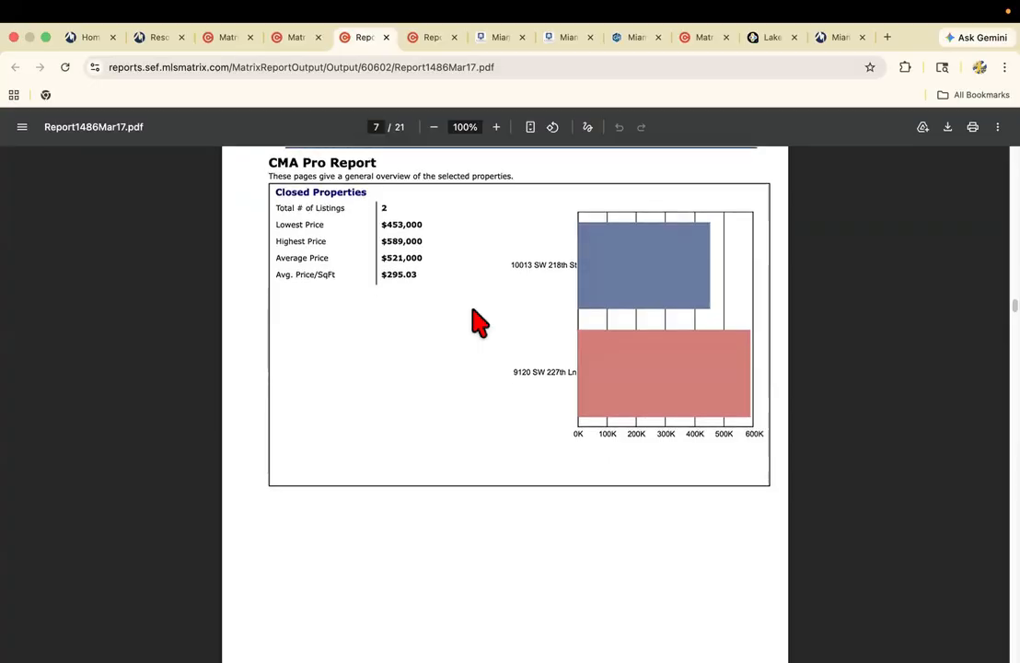
{"action": "scroll", "coordinate": [478, 322], "scroll_direction": "down", "scroll_amount": 15}
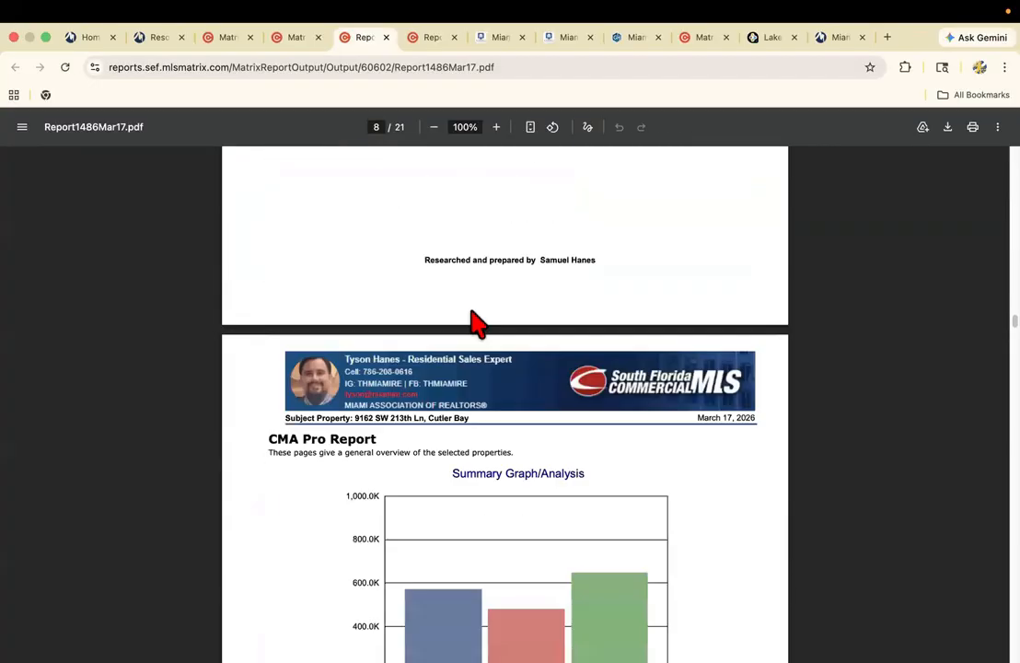
Examine the report's CMA map layout, second cover sheet, Activity vs. Timing chart and My Guarantee to You page.
{"action": "scroll", "coordinate": [470, 313], "scroll_direction": "down", "scroll_amount": 10}
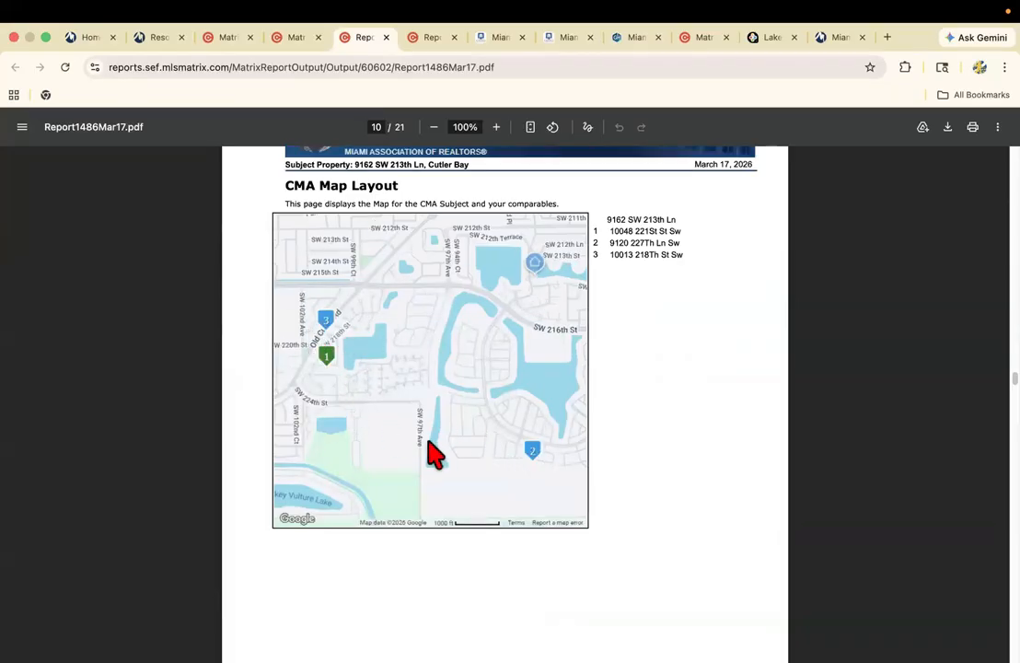
{"action": "scroll", "coordinate": [442, 405], "scroll_direction": "down", "scroll_amount": 10}
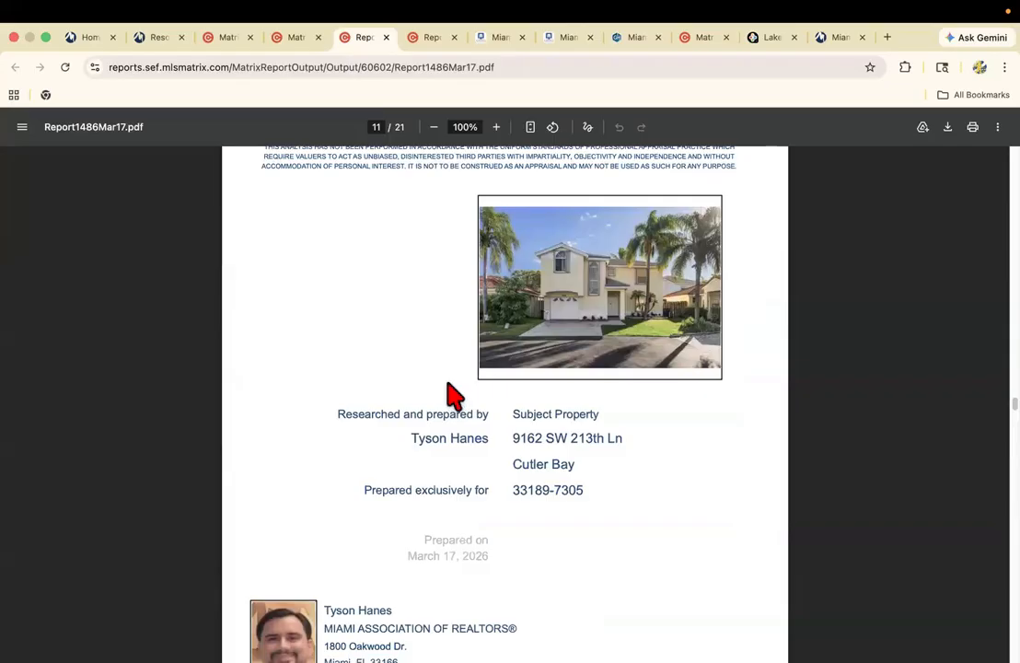
{"action": "scroll", "coordinate": [451, 396], "scroll_direction": "down", "scroll_amount": 10}
{"action": "scroll", "coordinate": [451, 396], "scroll_direction": "down", "scroll_amount": 1}
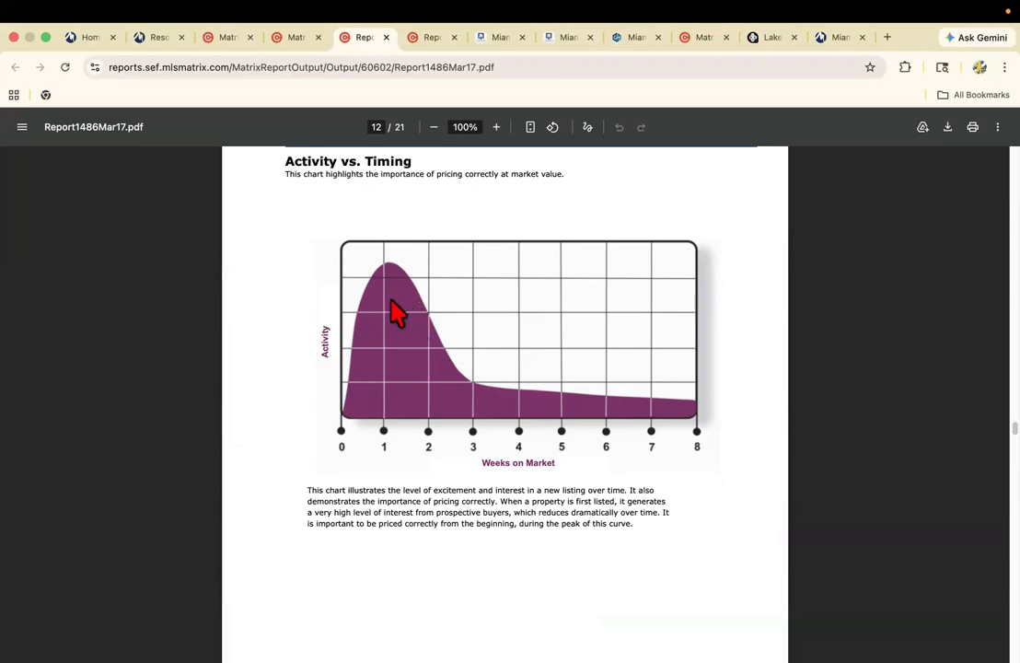
{"action": "scroll", "coordinate": [423, 386], "scroll_direction": "down", "scroll_amount": 10}
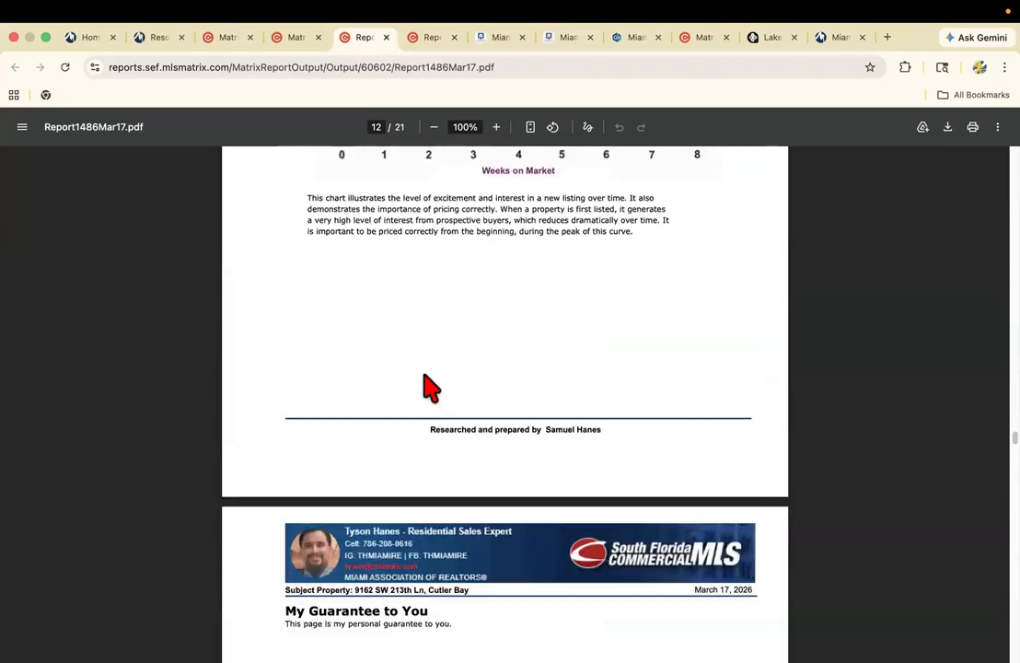
{"action": "scroll", "coordinate": [428, 386], "scroll_direction": "down", "scroll_amount": 4}
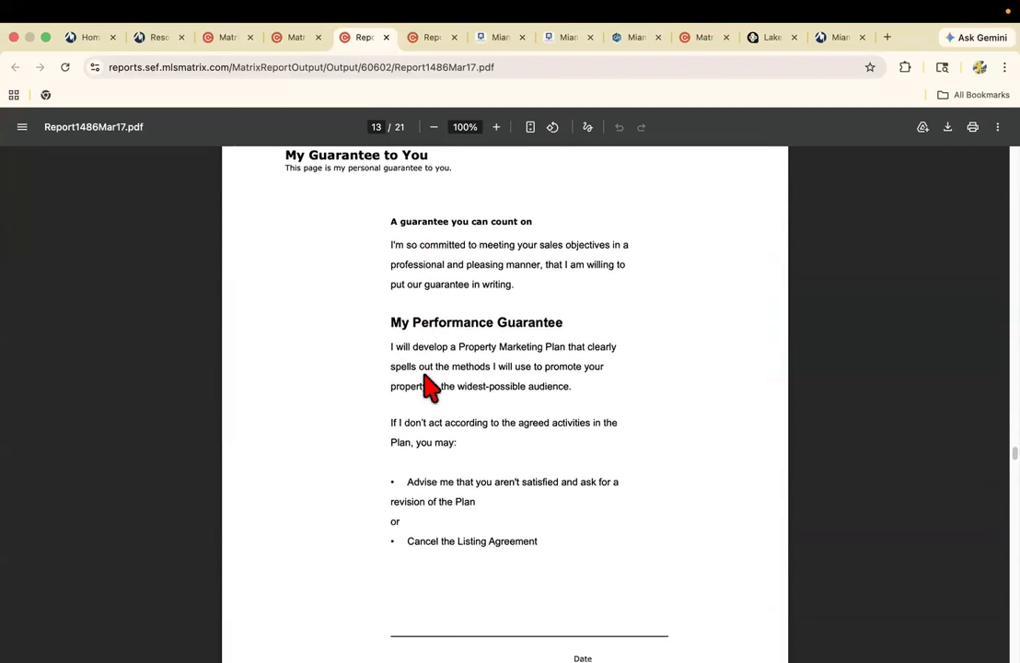
{"action": "scroll", "coordinate": [423, 374], "scroll_direction": "down", "scroll_amount": 14}
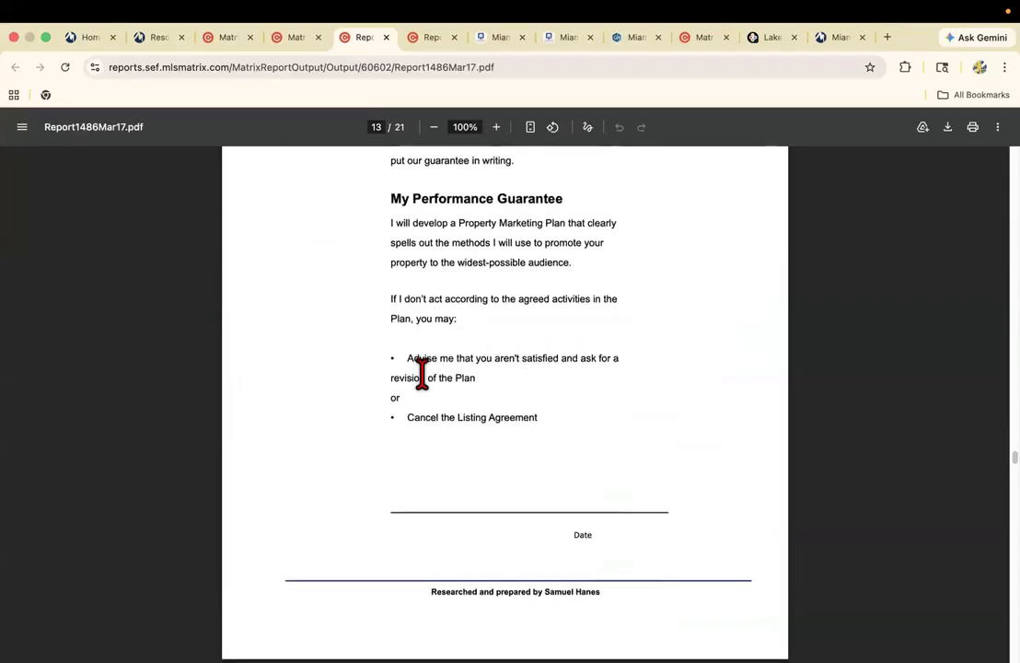
Read the report's Effect of Over Pricing chart and the page on the benefits of using a professional REALTOR.
{"action": "scroll", "coordinate": [424, 373], "scroll_direction": "down", "scroll_amount": 8}
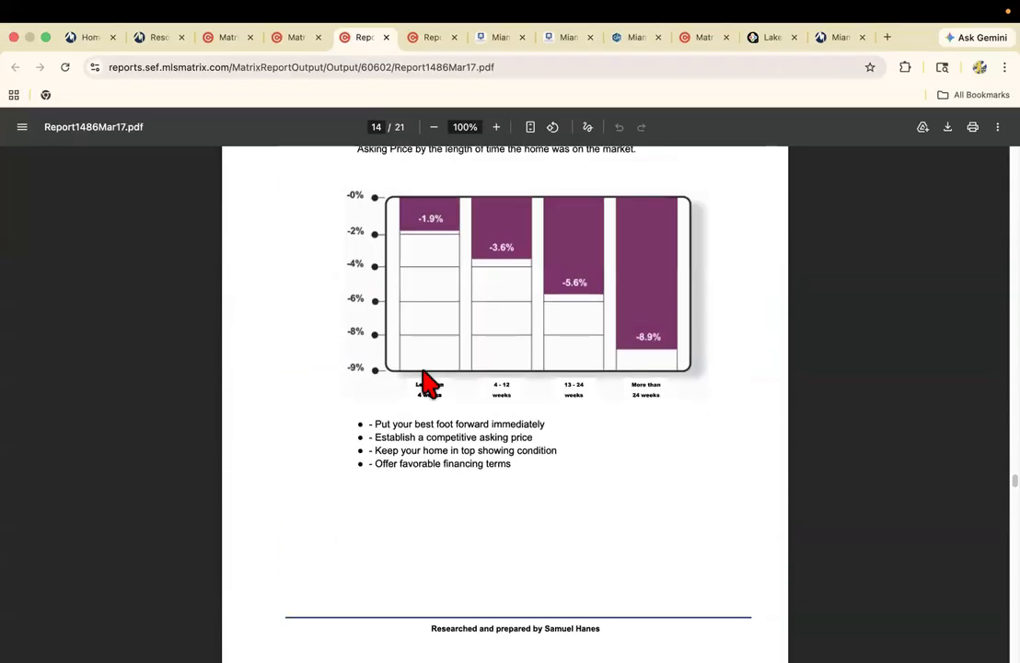
{"action": "scroll", "coordinate": [430, 382], "scroll_direction": "up", "scroll_amount": 7}
{"action": "scroll", "coordinate": [460, 449], "scroll_direction": "down", "scroll_amount": 1}
{"action": "scroll", "coordinate": [461, 449], "scroll_direction": "down", "scroll_amount": 2}
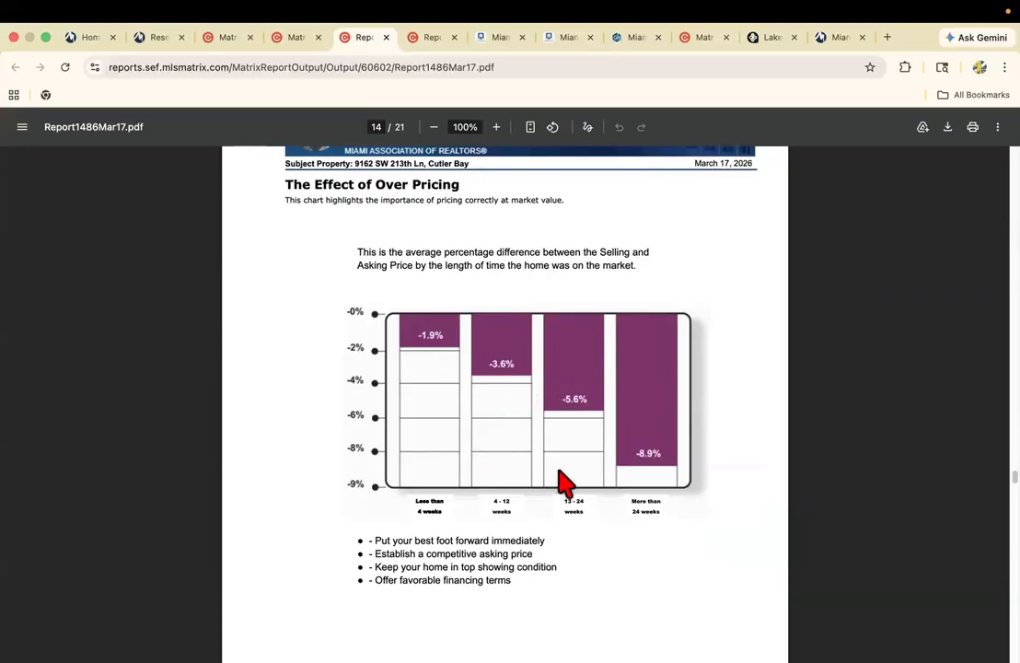
{"action": "scroll", "coordinate": [481, 451], "scroll_direction": "down", "scroll_amount": 15}
{"action": "scroll", "coordinate": [486, 465], "scroll_direction": "down", "scroll_amount": 2}
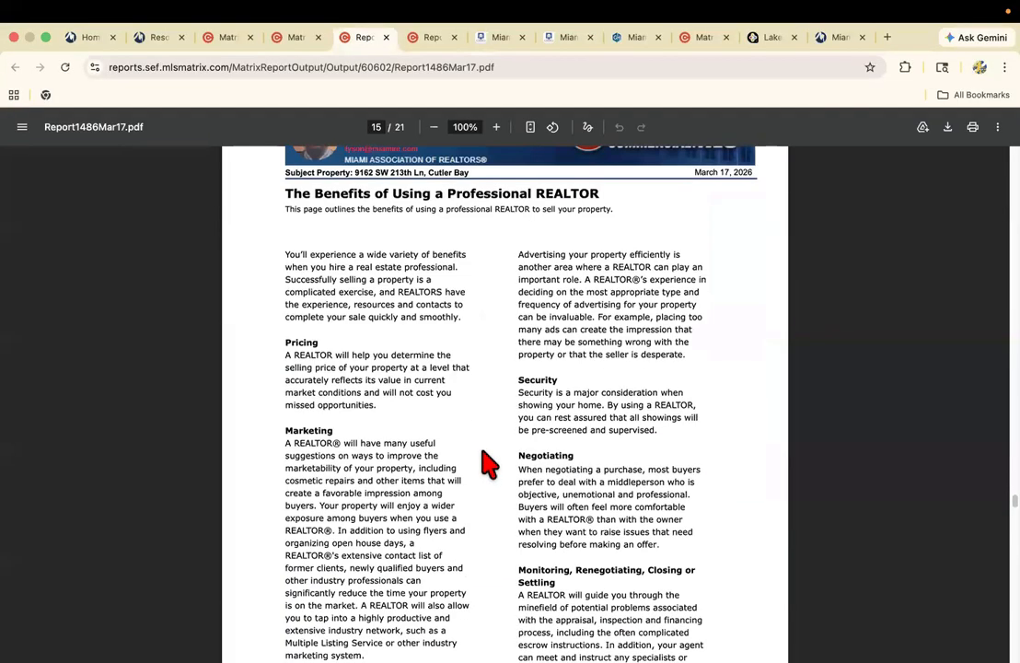
{"action": "scroll", "coordinate": [488, 465], "scroll_direction": "down", "scroll_amount": 1}
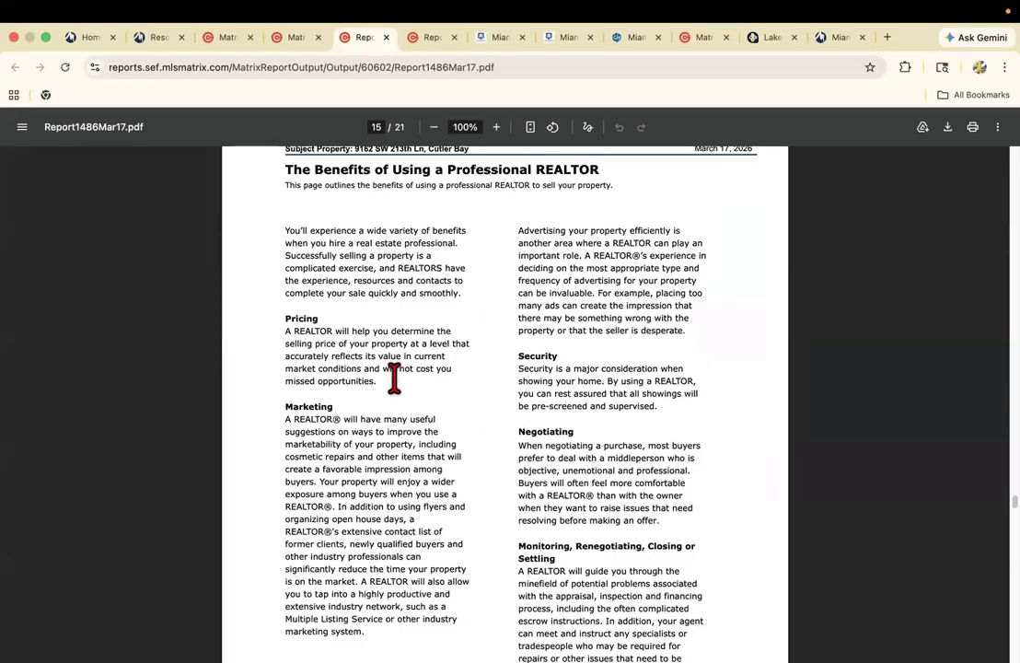
{"action": "scroll", "coordinate": [394, 378], "scroll_direction": "down", "scroll_amount": 3}
{"action": "scroll", "coordinate": [393, 382], "scroll_direction": "up", "scroll_amount": 3}
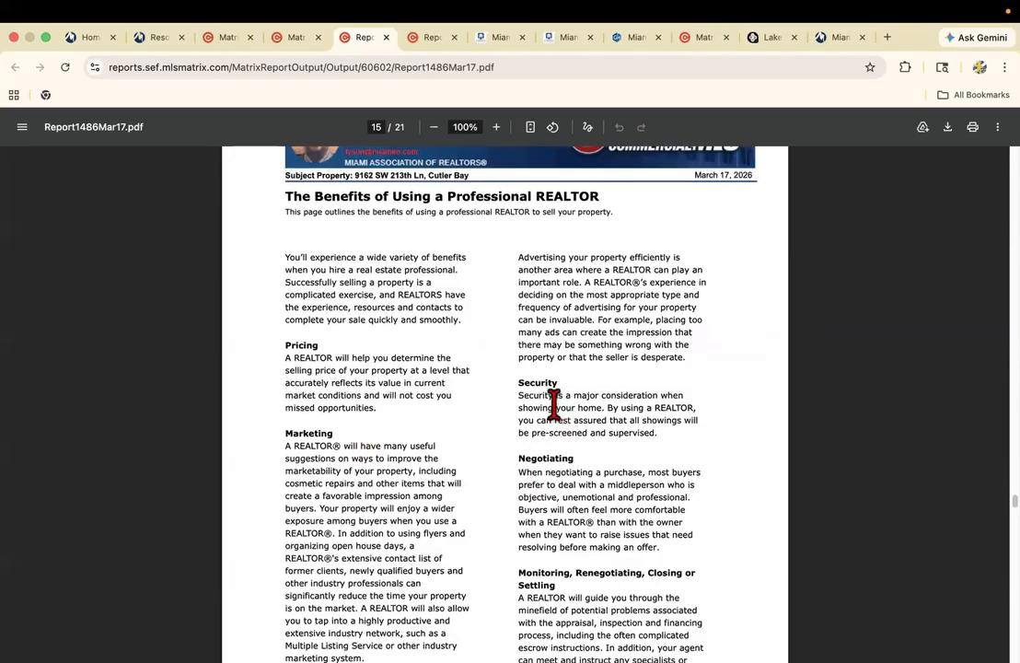
{"action": "scroll", "coordinate": [547, 403], "scroll_direction": "down", "scroll_amount": 1}
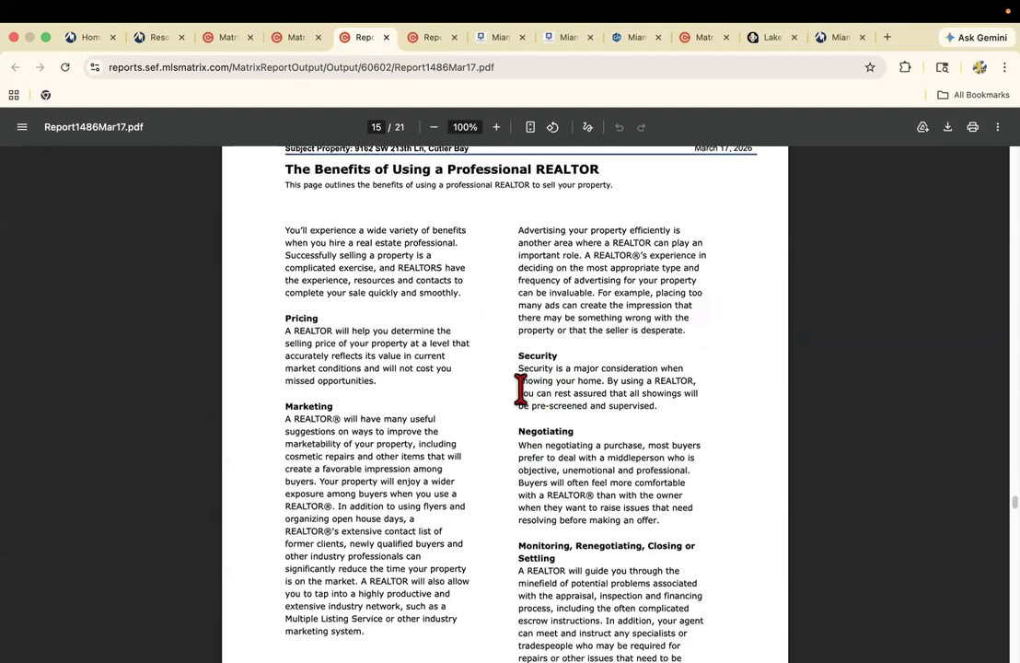
Review the report's Importance of Pricing, Setting the Price, Pitfalls of Overpricing and Sources of Buyers pages.
{"action": "scroll", "coordinate": [522, 387], "scroll_direction": "down", "scroll_amount": 5}
{"action": "scroll", "coordinate": [524, 397], "scroll_direction": "down", "scroll_amount": 4}
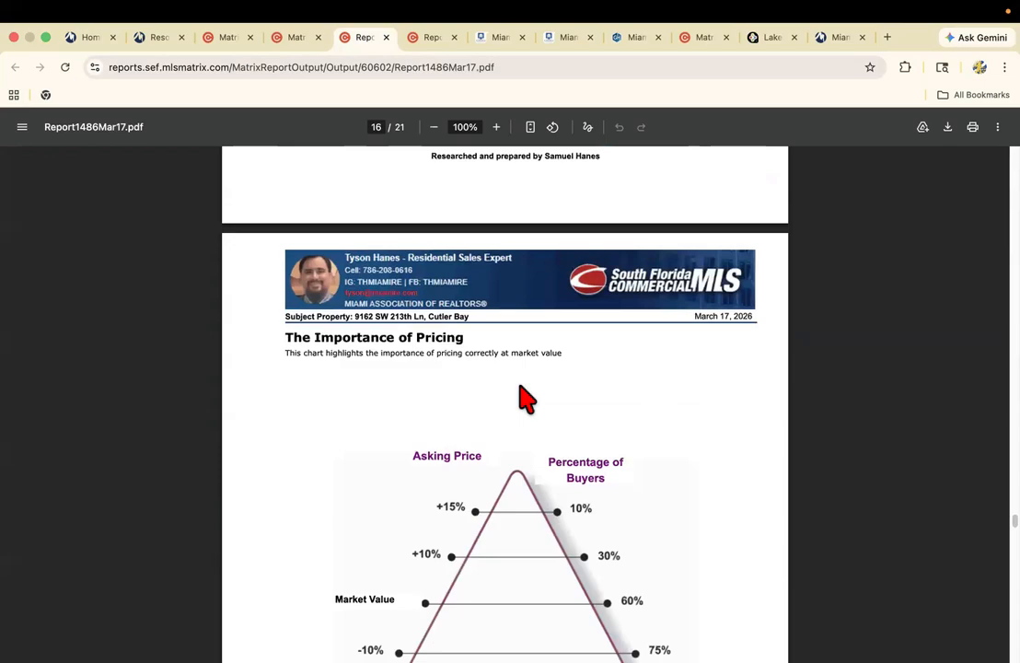
{"action": "scroll", "coordinate": [520, 397], "scroll_direction": "down", "scroll_amount": 3}
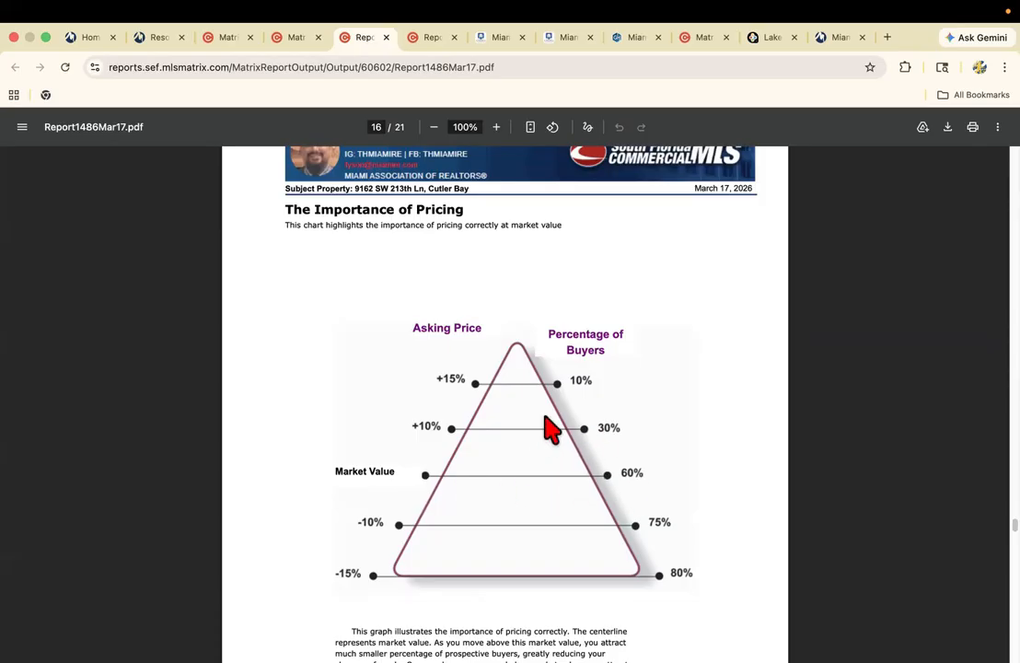
{"action": "scroll", "coordinate": [578, 505], "scroll_direction": "down", "scroll_amount": 10}
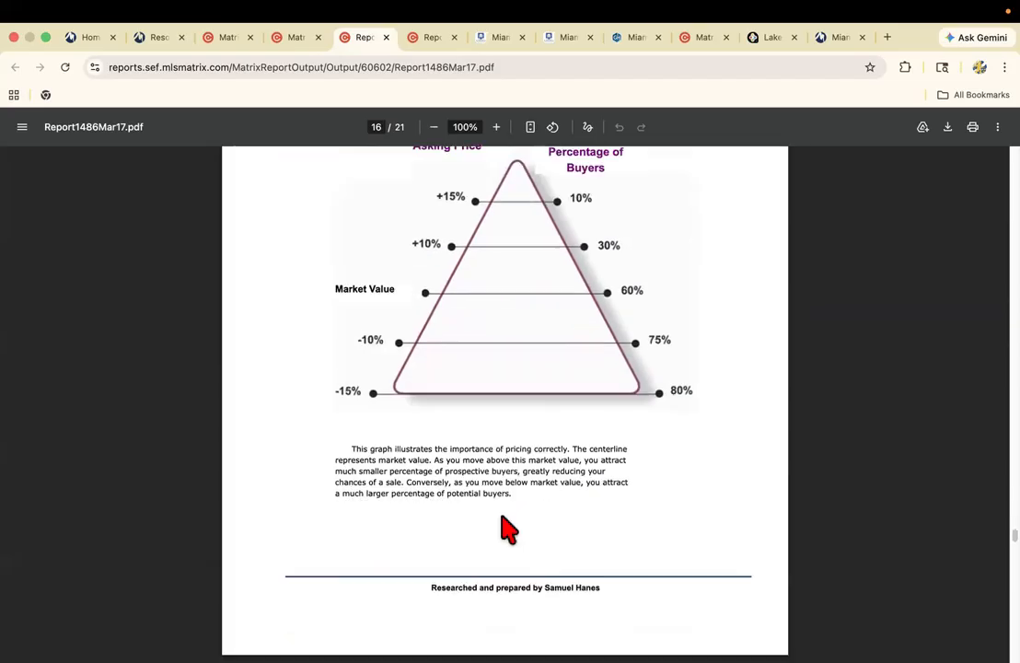
{"action": "scroll", "coordinate": [373, 471], "scroll_direction": "down", "scroll_amount": 4}
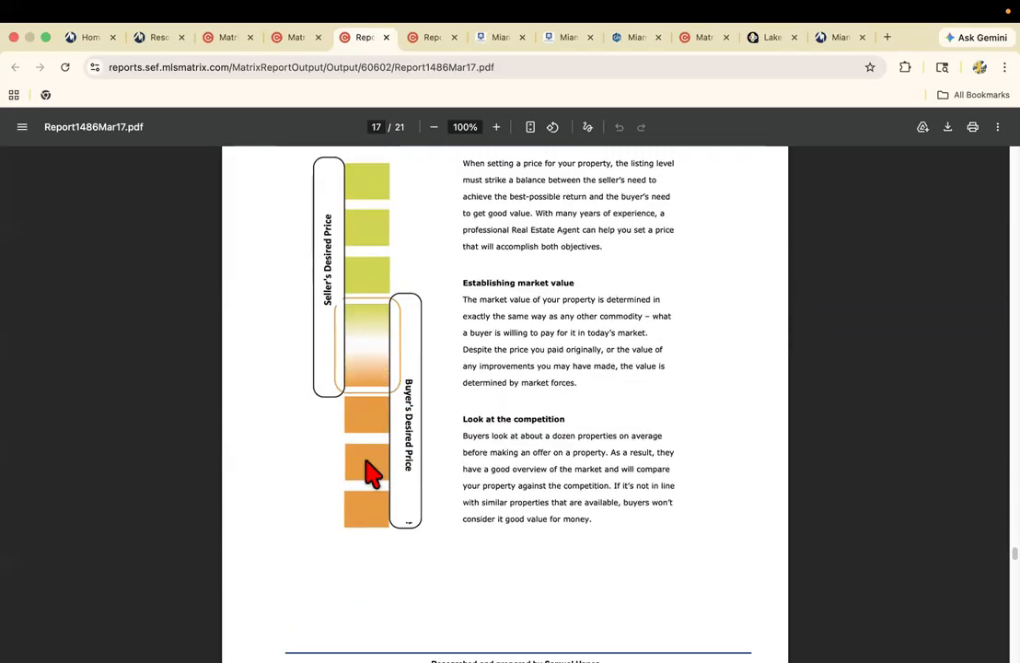
{"action": "scroll", "coordinate": [399, 387], "scroll_direction": "up", "scroll_amount": 3}
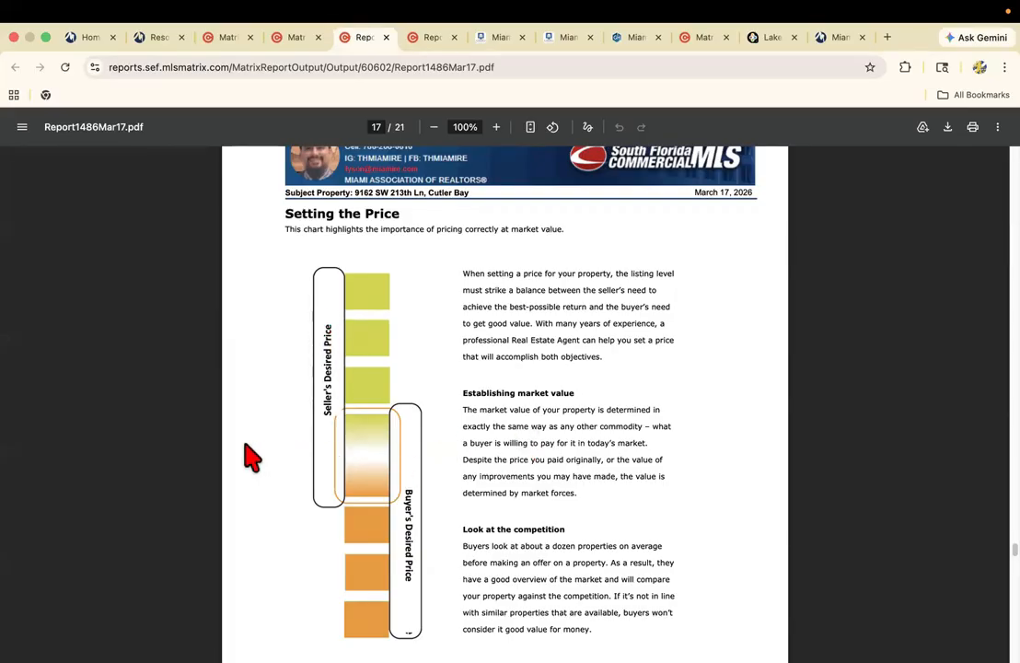
{"action": "scroll", "coordinate": [442, 451], "scroll_direction": "down", "scroll_amount": 3}
{"action": "scroll", "coordinate": [442, 465], "scroll_direction": "down", "scroll_amount": 15}
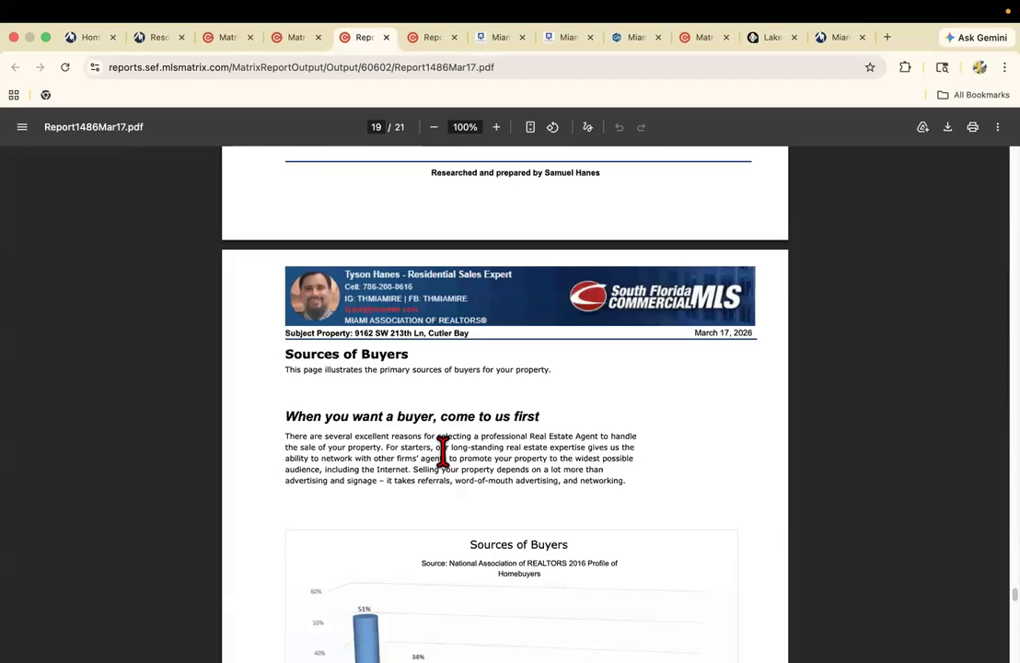
{"action": "scroll", "coordinate": [443, 451], "scroll_direction": "down", "scroll_amount": 3}
{"action": "scroll", "coordinate": [446, 460], "scroll_direction": "up", "scroll_amount": 18}
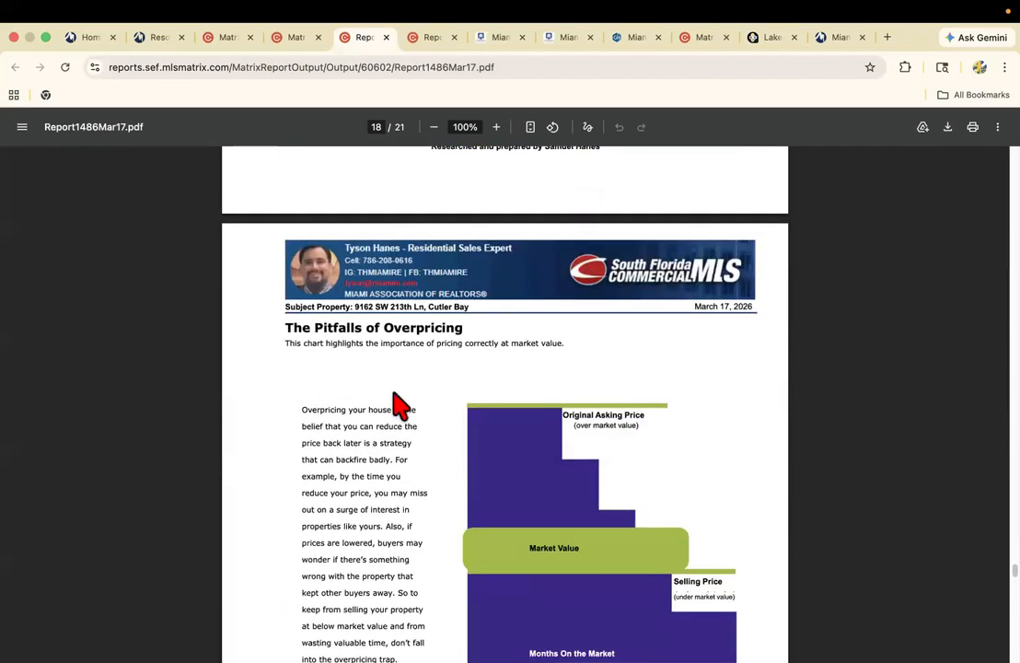
Open the Matrix Stats page from the subject listing's results and return to the CMA's Finish stage.
{"action": "left_click", "coordinate": [227, 39]}
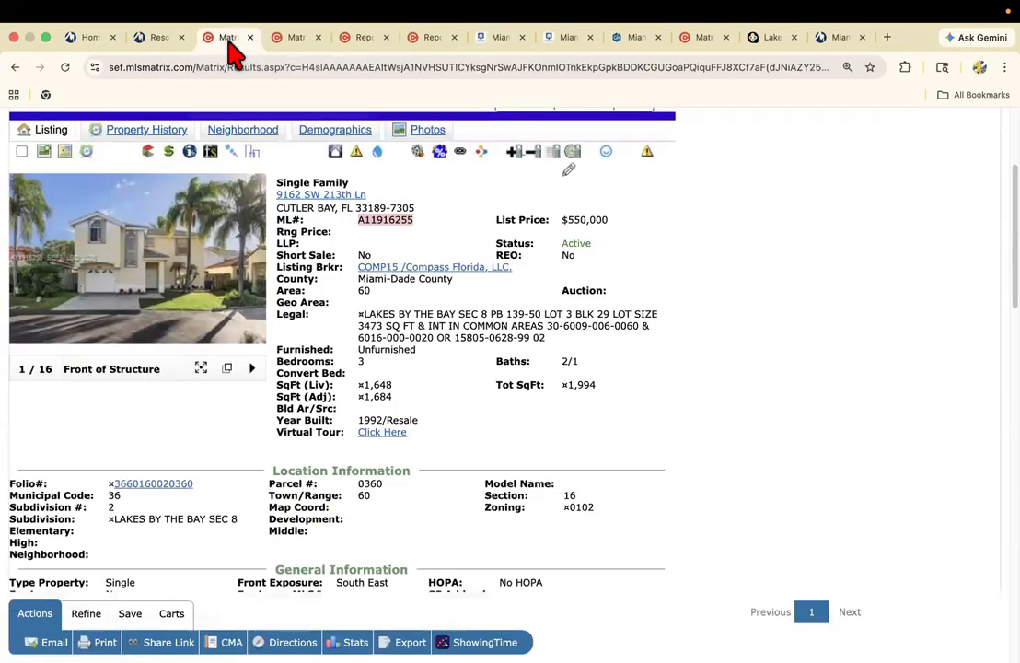
{"action": "scroll", "coordinate": [357, 289], "scroll_direction": "up", "scroll_amount": 5}
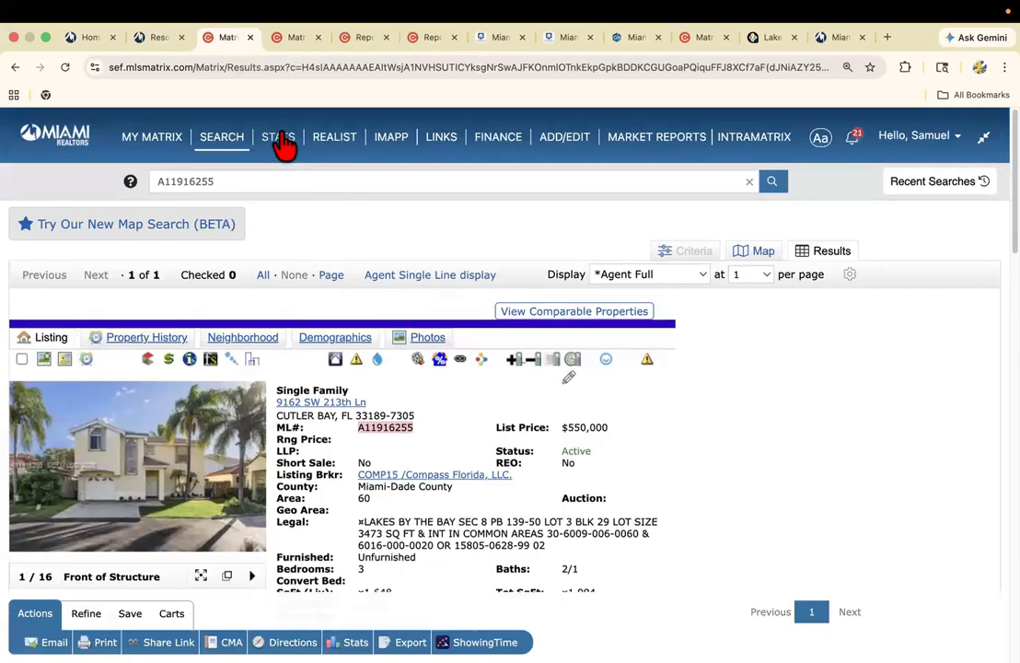
{"action": "left_click", "coordinate": [287, 147]}
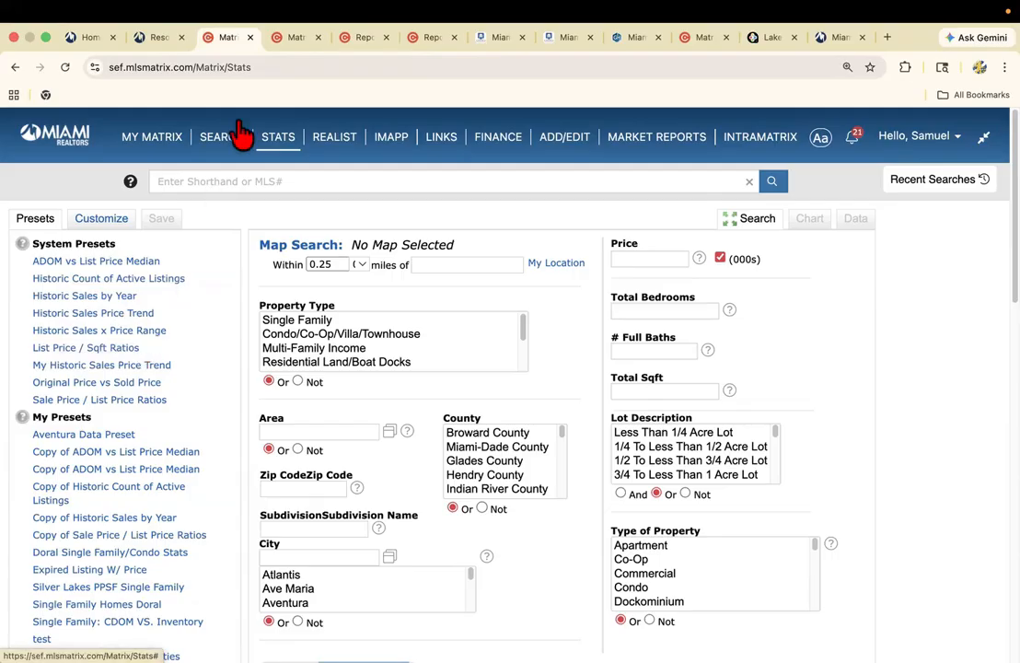
{"action": "left_click", "coordinate": [288, 37]}
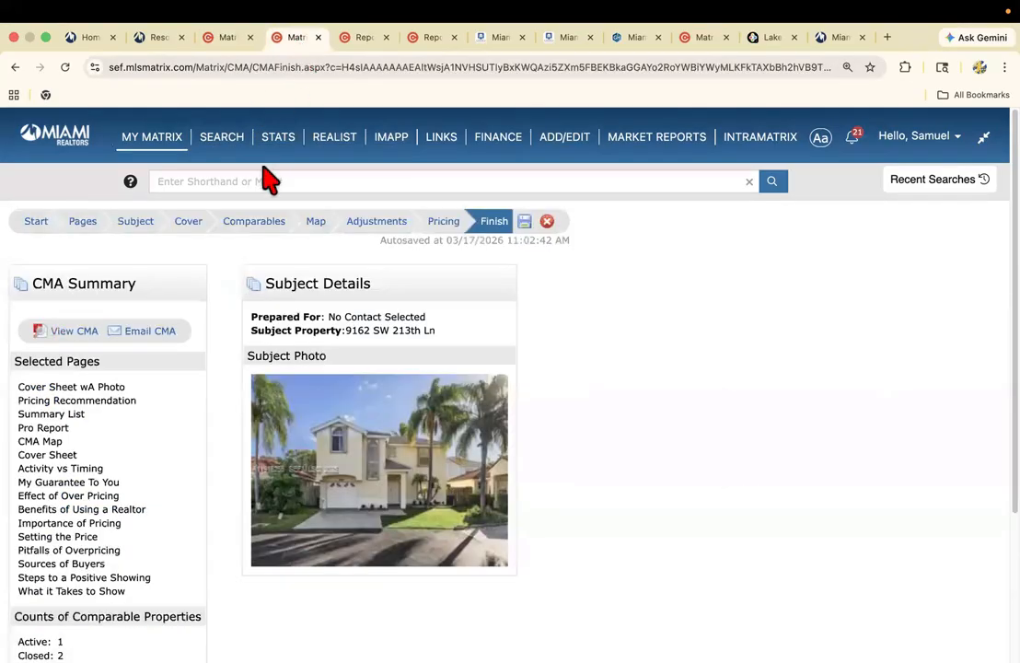